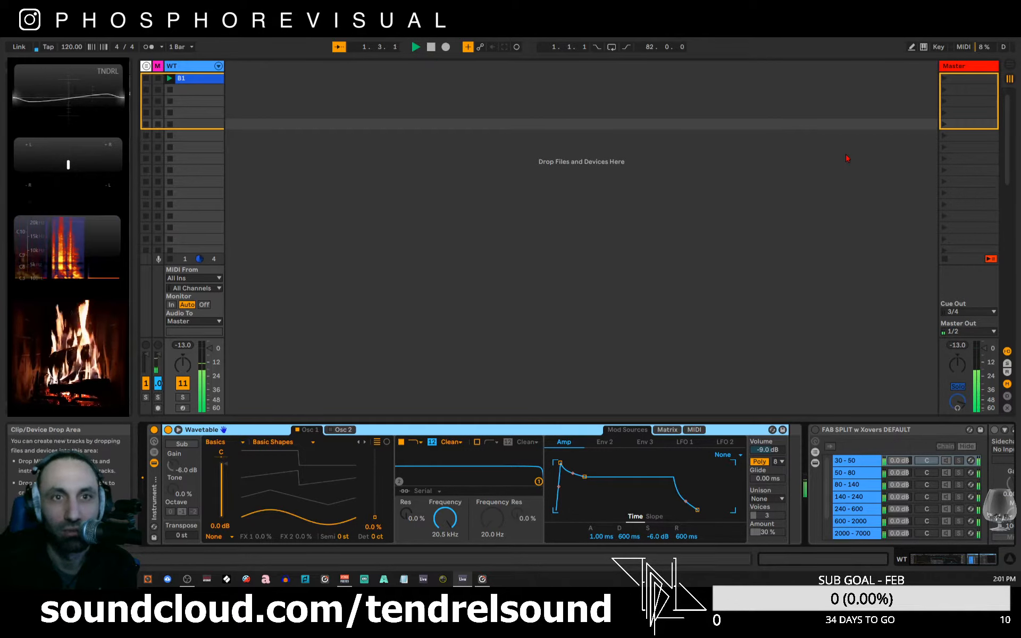
- Insert a new audio track in Arrangement View and set its audio input to the WT track
left_click(1014, 70)
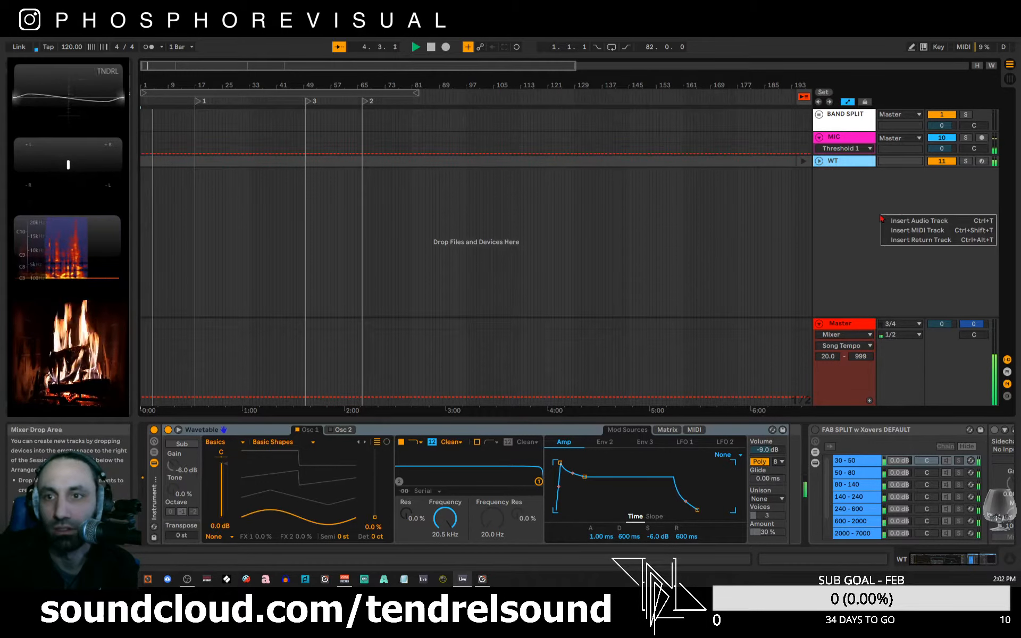
right_click(881, 215)
left_click(918, 221)
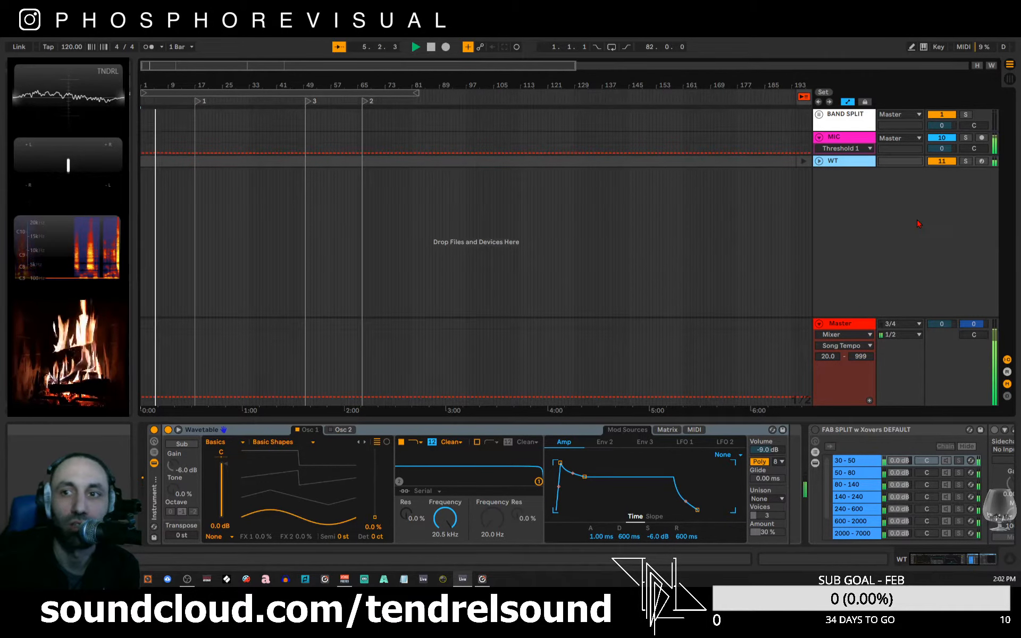
left_click(897, 174)
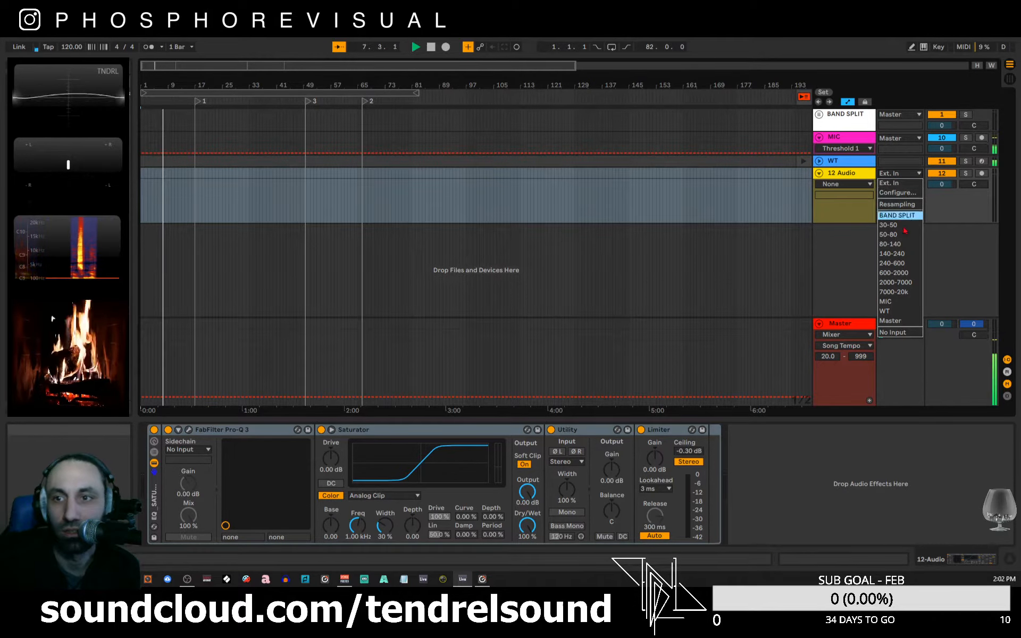
left_click(899, 311)
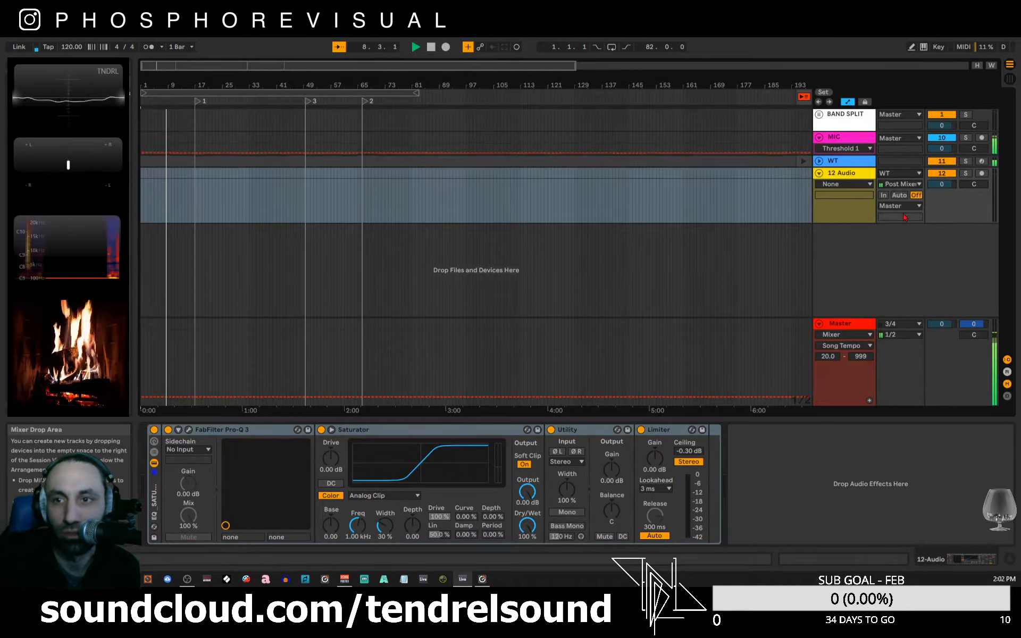
- Arm the new audio track with monitoring set to Auto and start recording into the arrangement
left_click(898, 195)
left_click(981, 173)
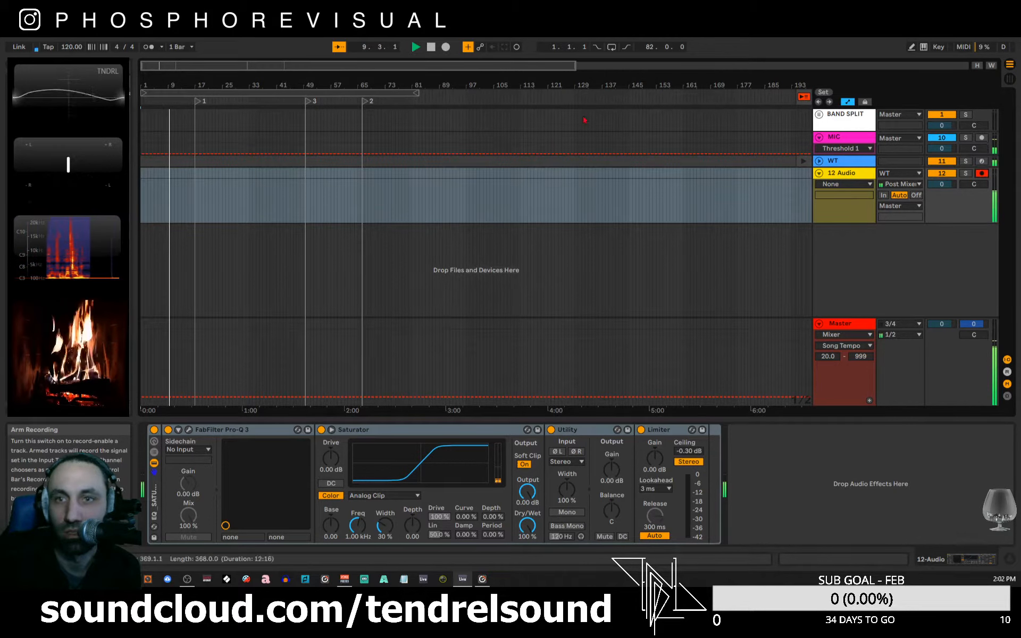
left_click(446, 47)
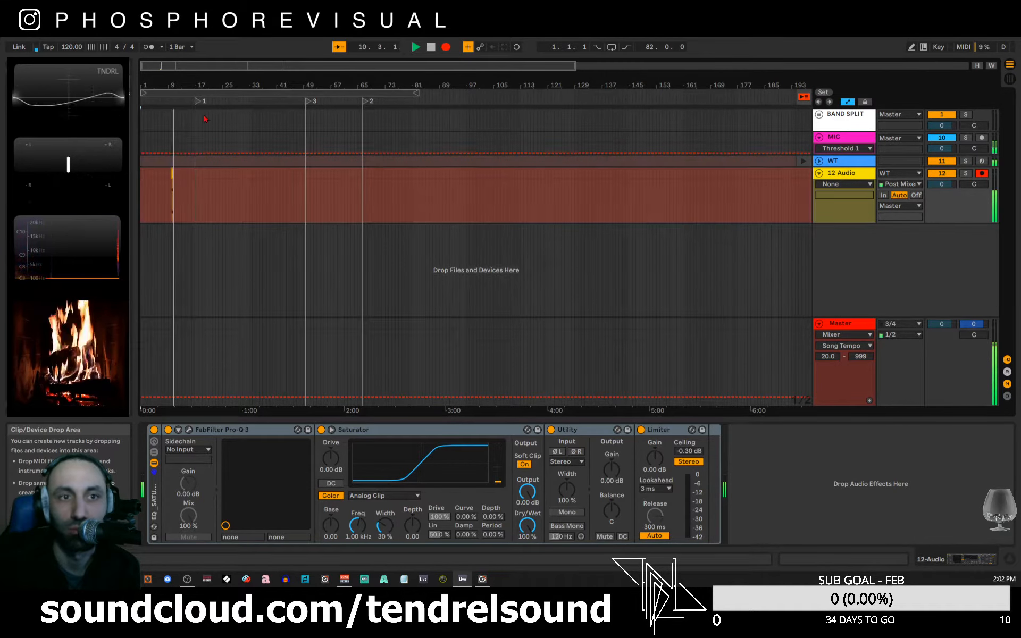
left_click_drag(188, 86, 235, 120)
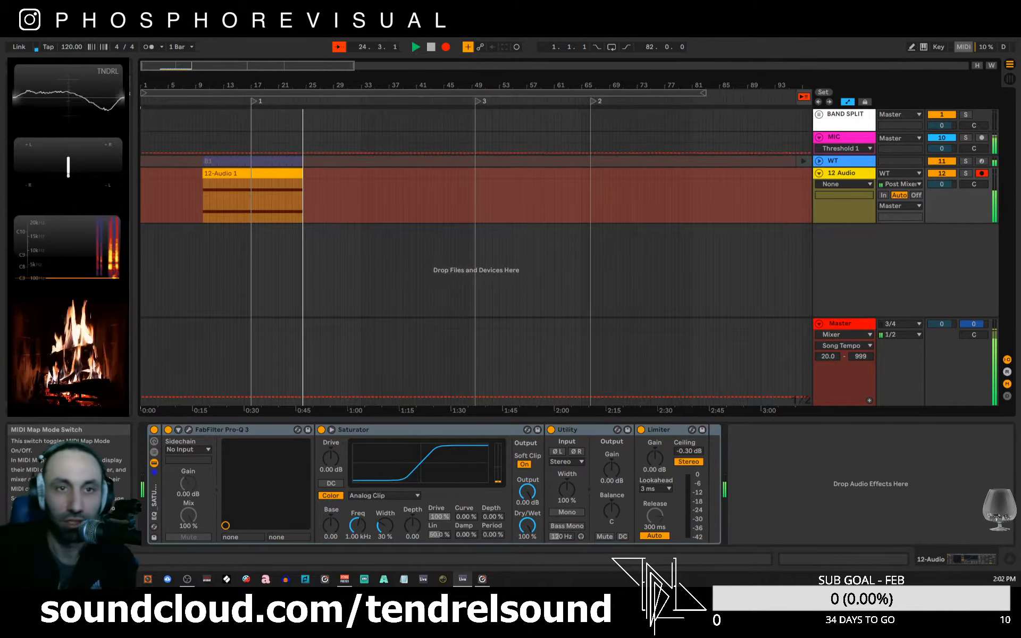
left_click(1009, 78)
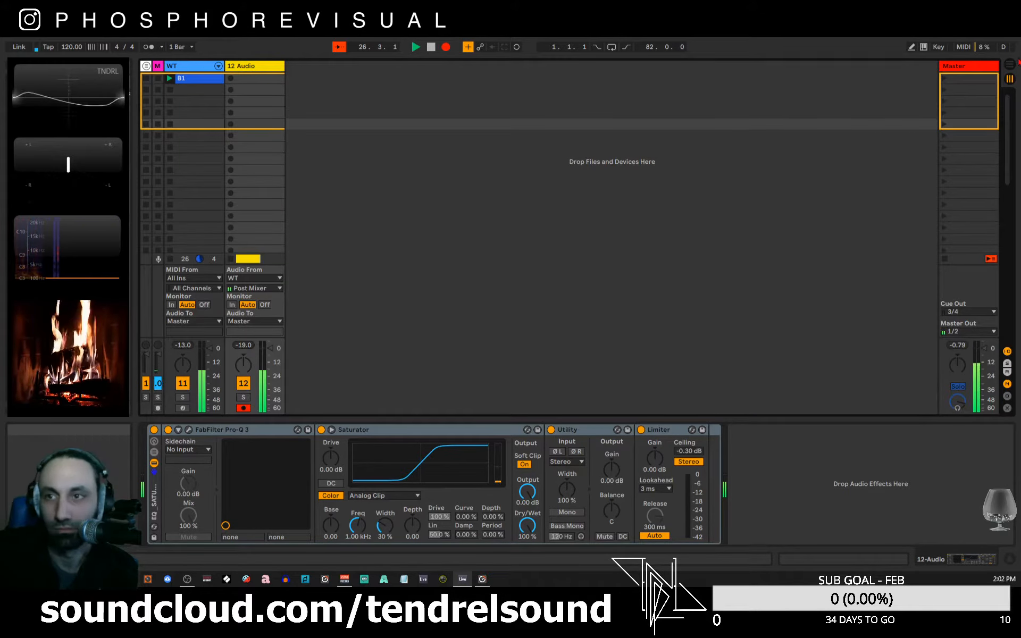
left_click(1010, 64)
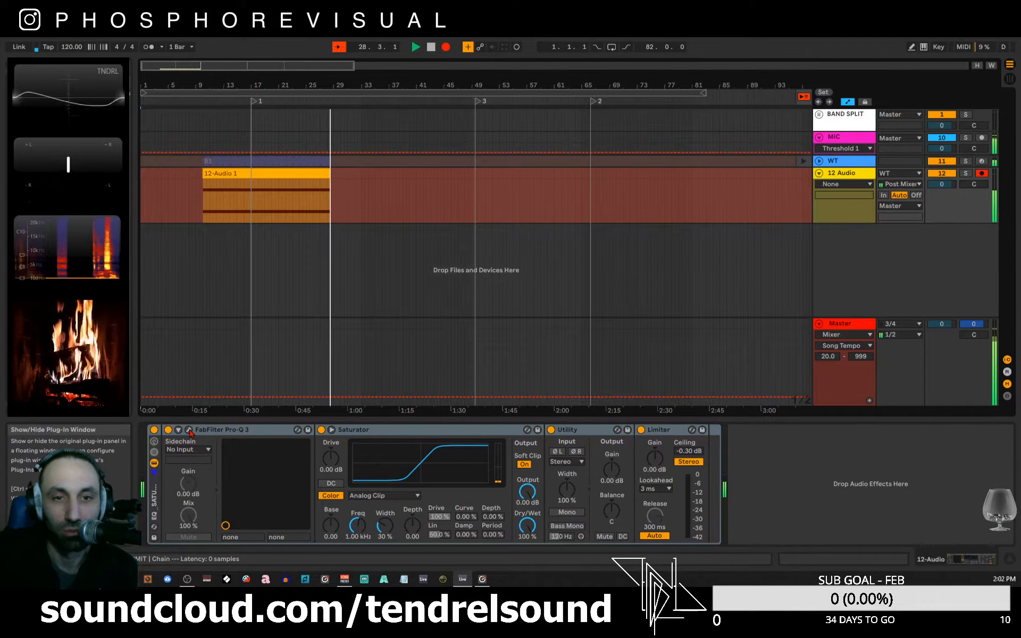
- Show the WT track's Wavetable in its expanded view, enlarged enough to include both oscillators
left_click(835, 165)
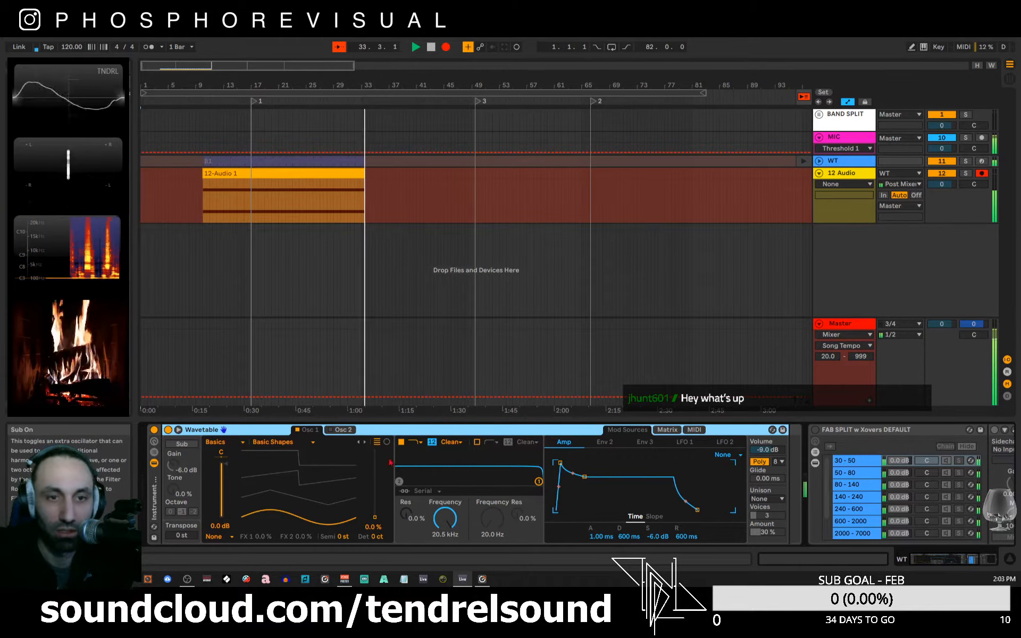
left_click(328, 430)
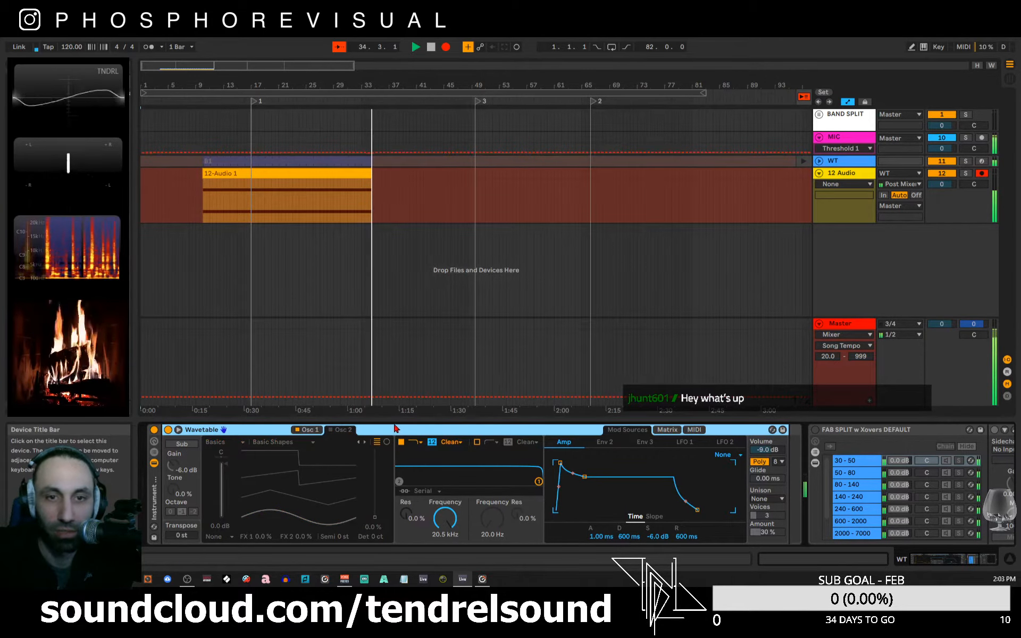
left_click(179, 429)
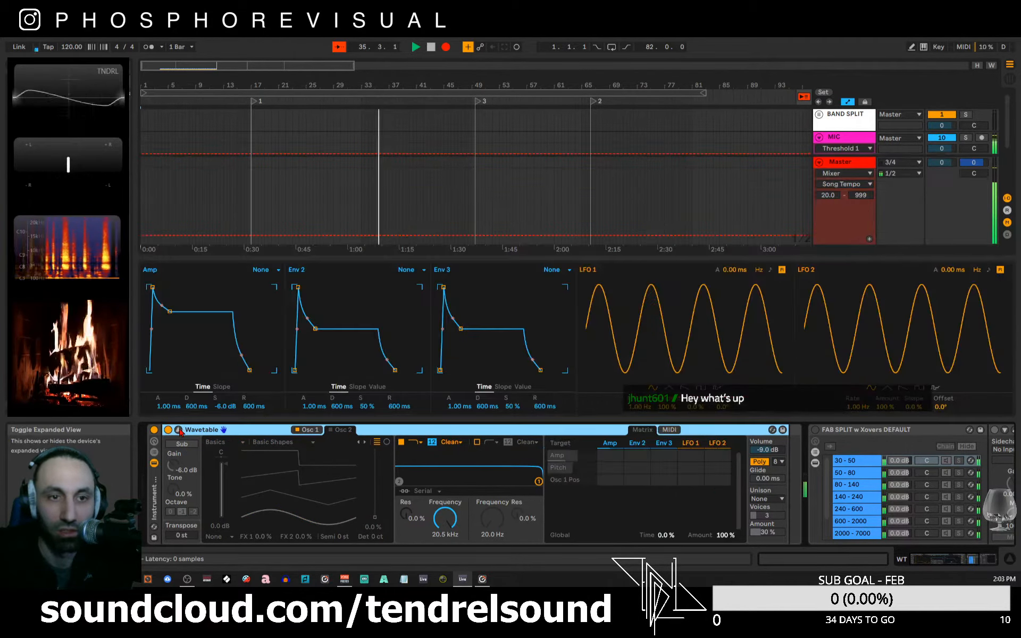
left_click_drag(552, 257, 563, 38)
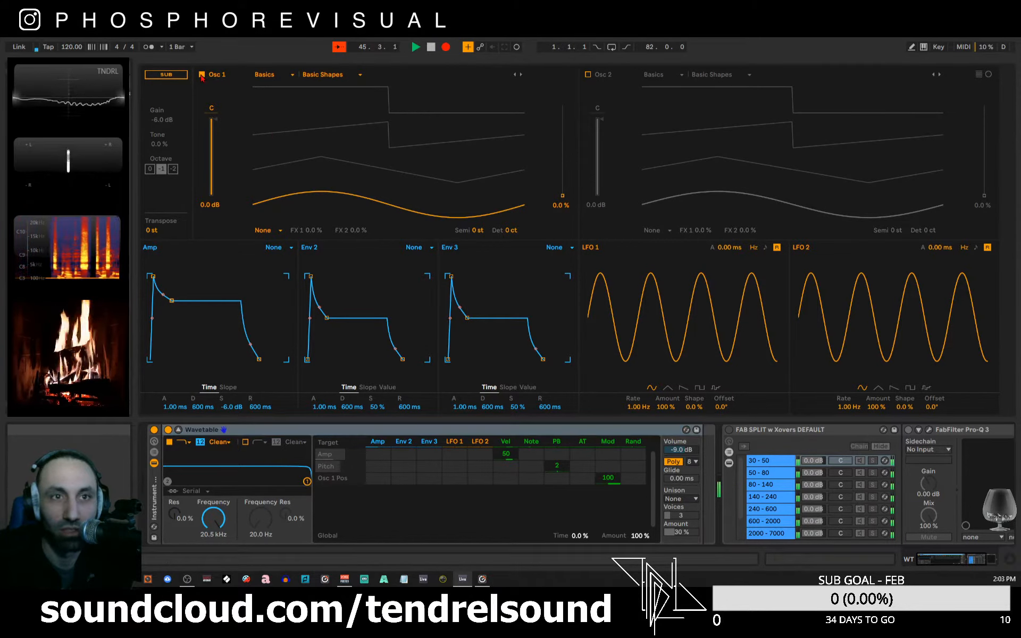
- Audition Osc 1 and Osc 2 by toggling each one, leaving only Osc 1 on
left_click(218, 76)
left_click(589, 75)
left_click(589, 75)
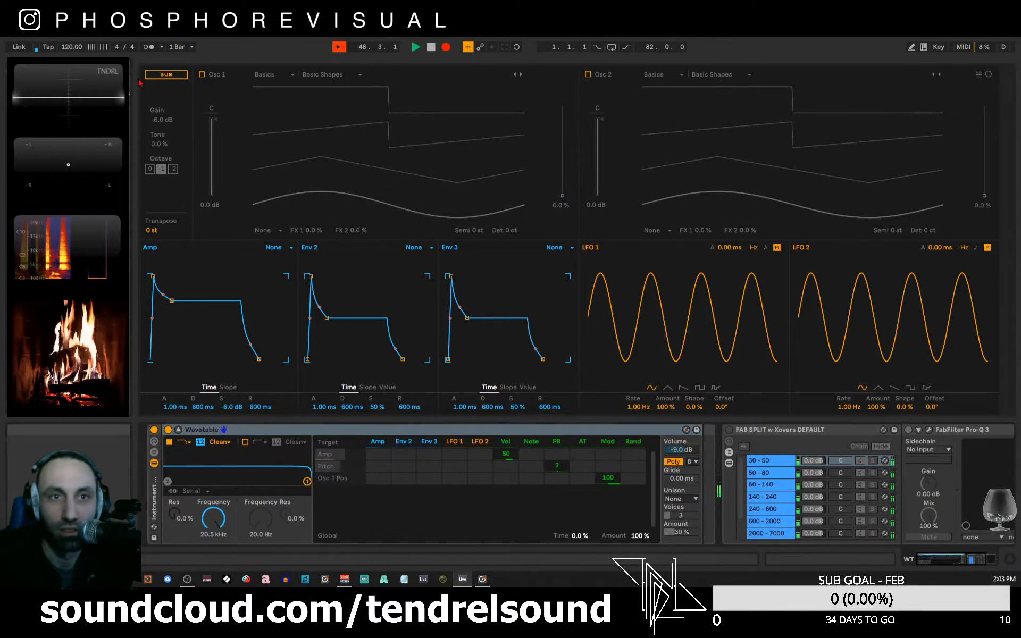
left_click(201, 75)
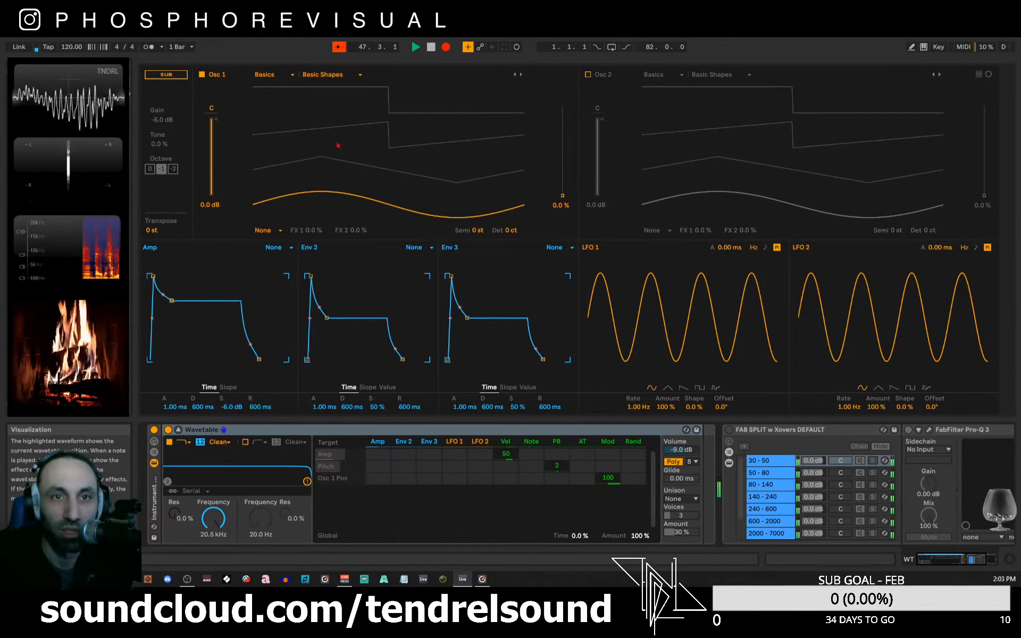
- Turn off Osc 1 and turn on the Sub oscillator so that Sub plays alone
left_click(166, 75)
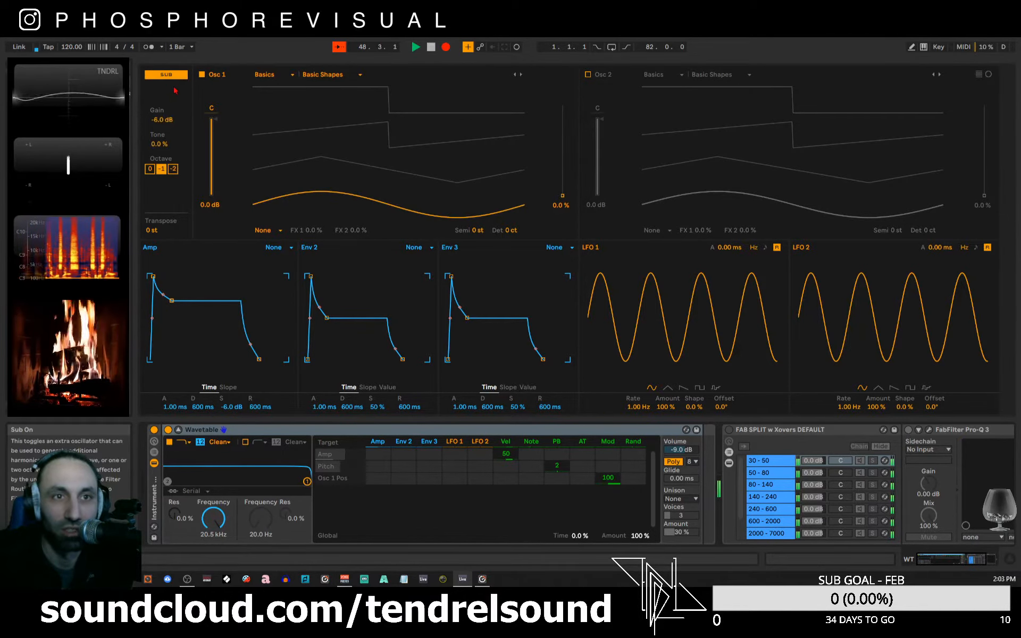
left_click(178, 77)
left_click(201, 75)
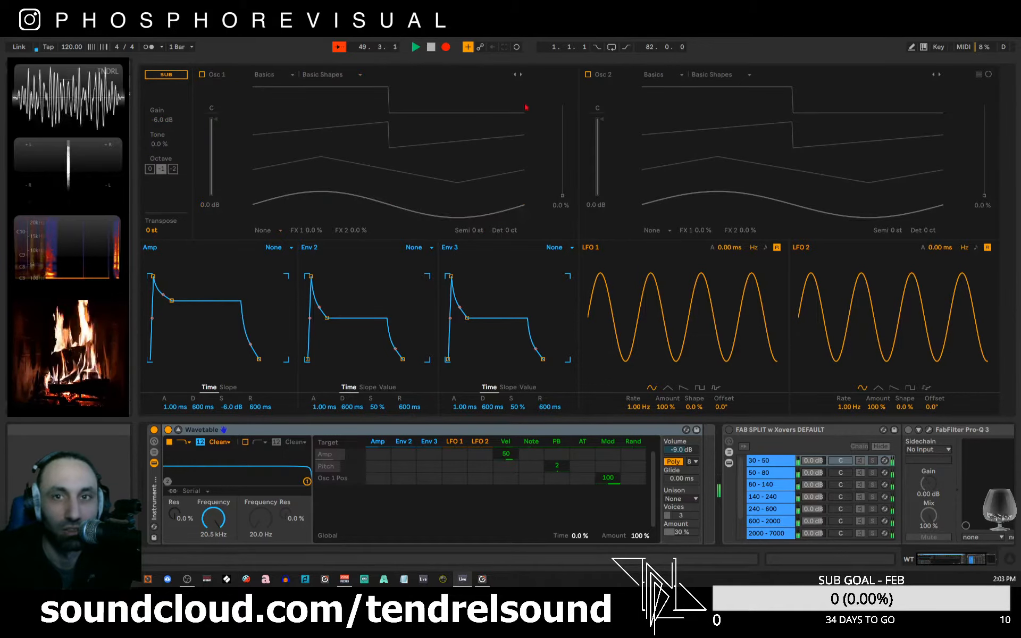
left_click(166, 78)
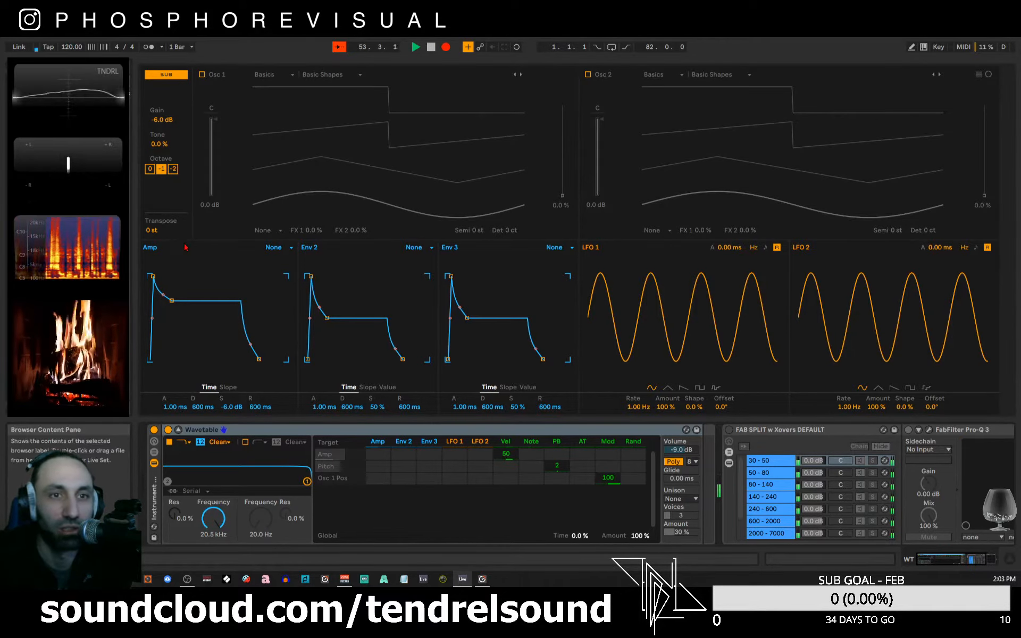
- Sweep the Sub oscillator's Tone and leave it at 100%, then try its Transpose and return it to 0 st
left_click(160, 144)
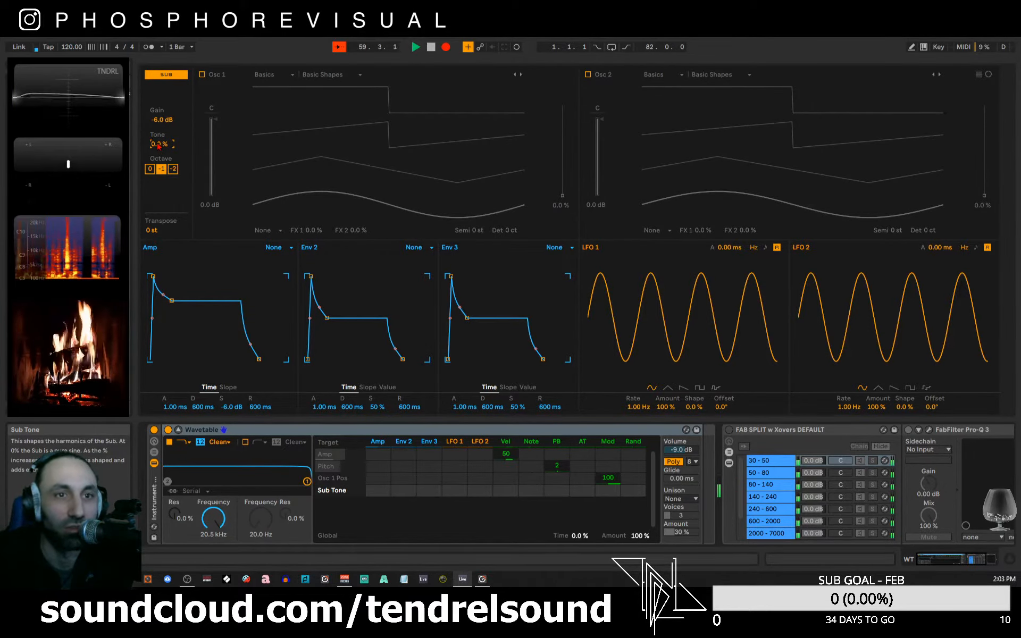
mouse_move(158, 146)
left_mouse_down()
mouse_move(158, 90)
mouse_move(158, 145)
left_mouse_up()
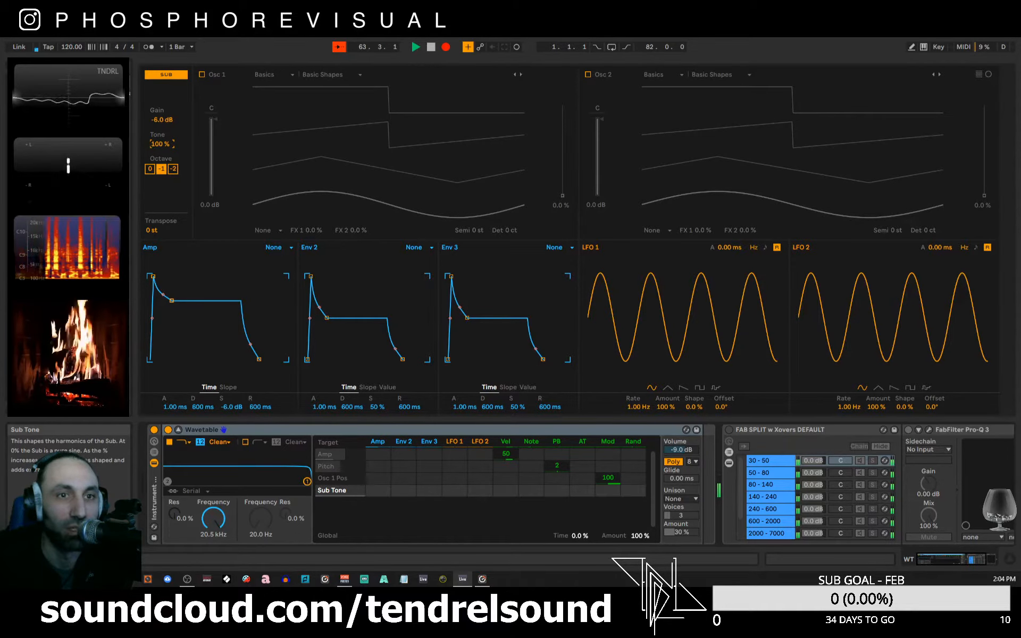
left_click_drag(158, 90, 158, 197)
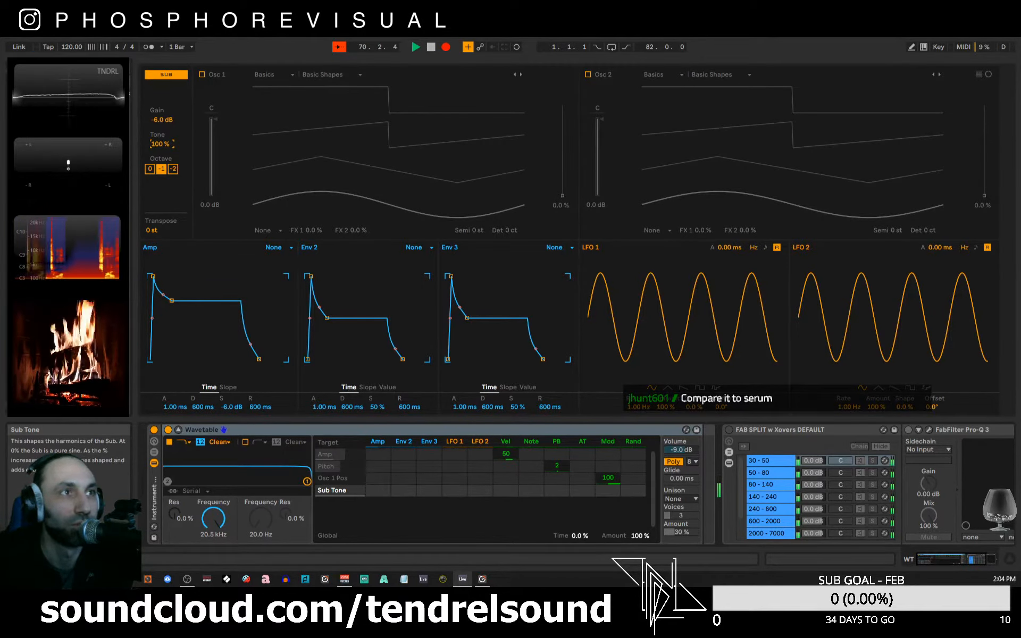
left_click_drag(161, 144, 161, 213)
left_click_drag(163, 146, 162, 77)
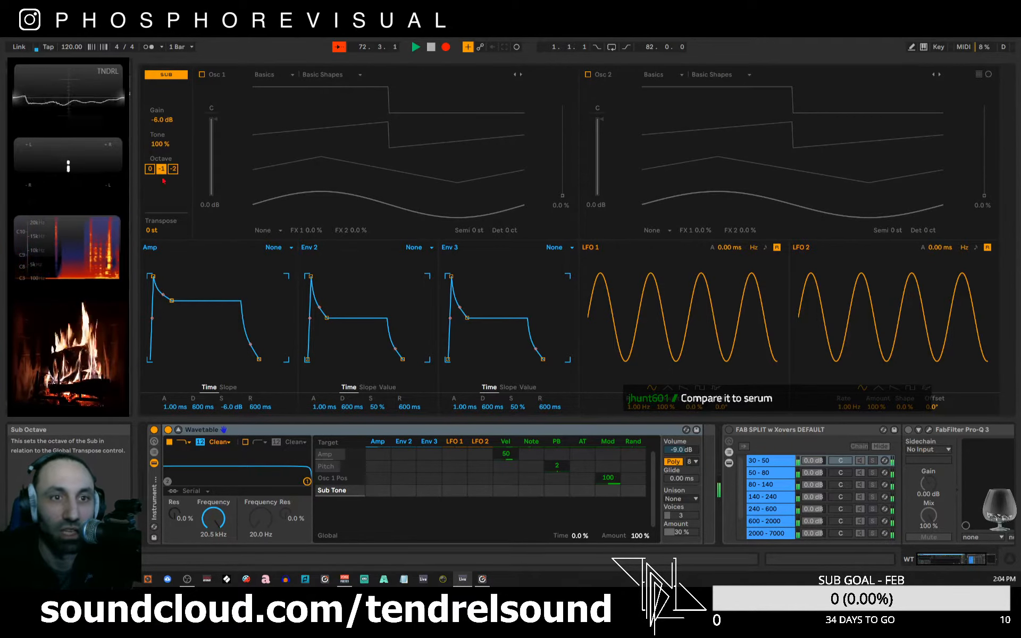
left_click_drag(157, 231, 157, 210)
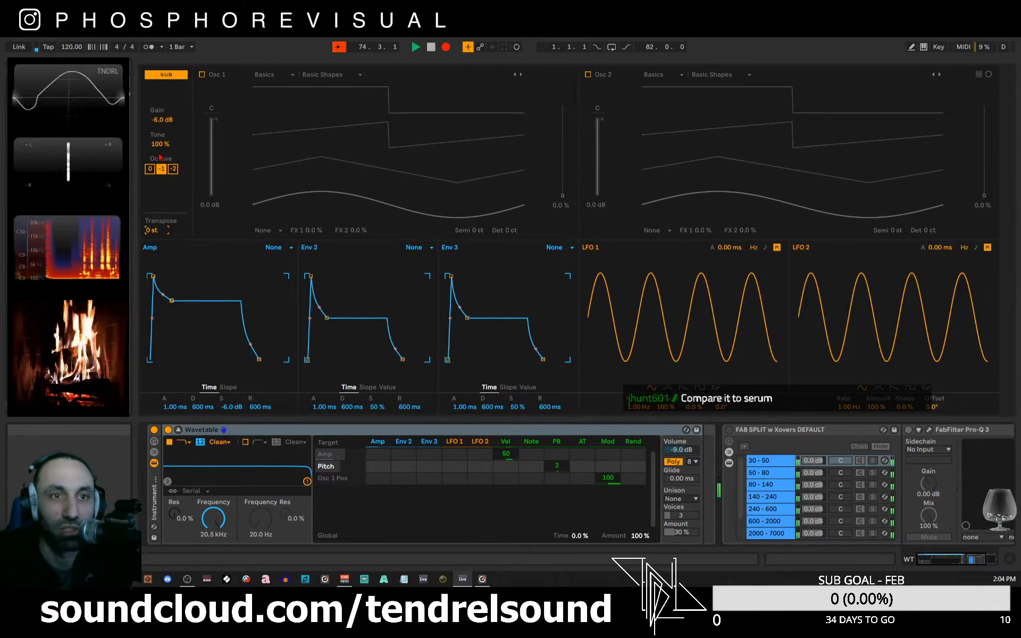
- Turn off Sub and switch Osc 1 on, keeping its gain at 0.0 dB and wave position at 0%
left_click(175, 76)
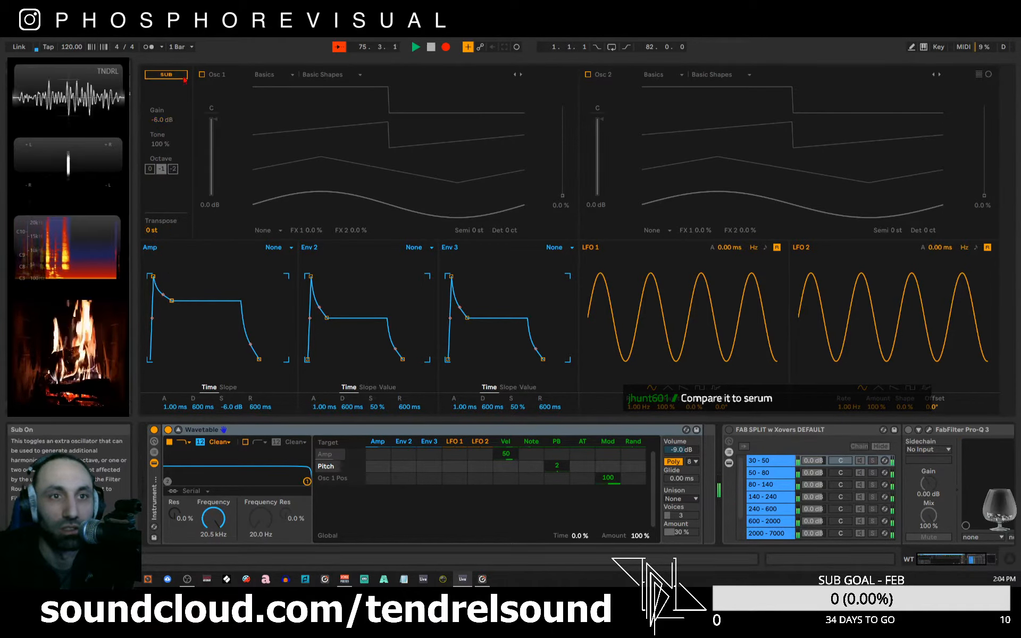
left_click(202, 75)
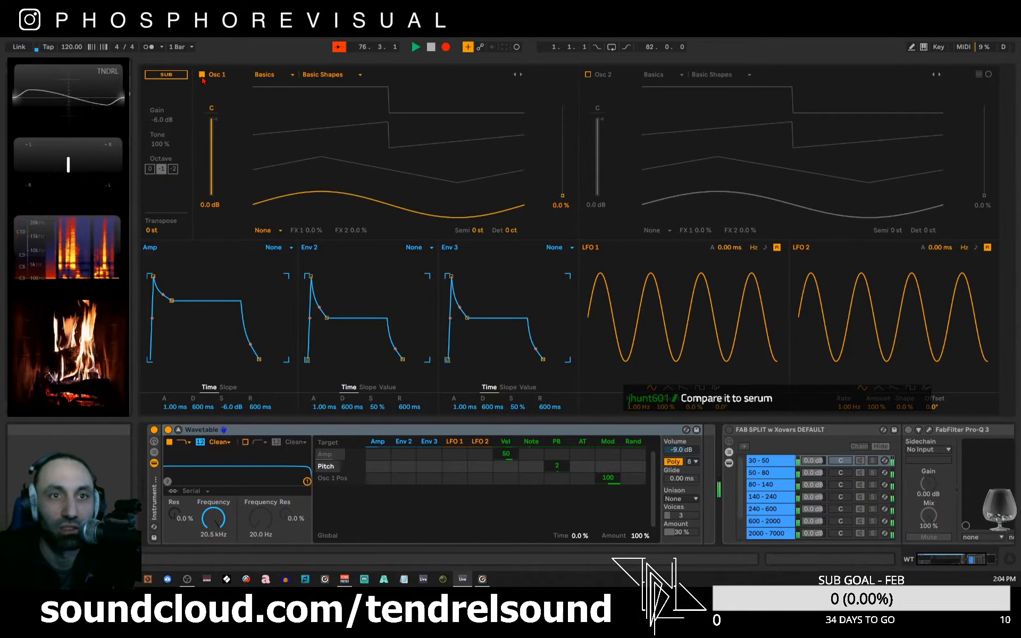
left_click(212, 128)
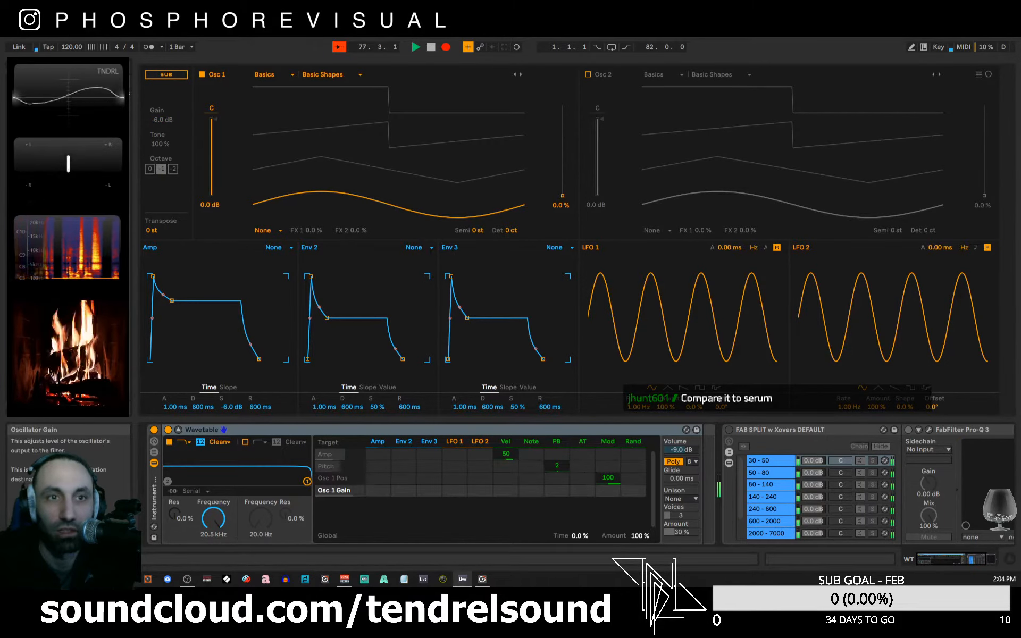
mouse_move(562, 195)
left_mouse_down()
mouse_move(563, 114)
mouse_move(563, 195)
left_mouse_up()
- Browse Osc 1's wavetable categories, load the Harmonic Series wavetable and set its wave position to 47%
left_click(333, 76)
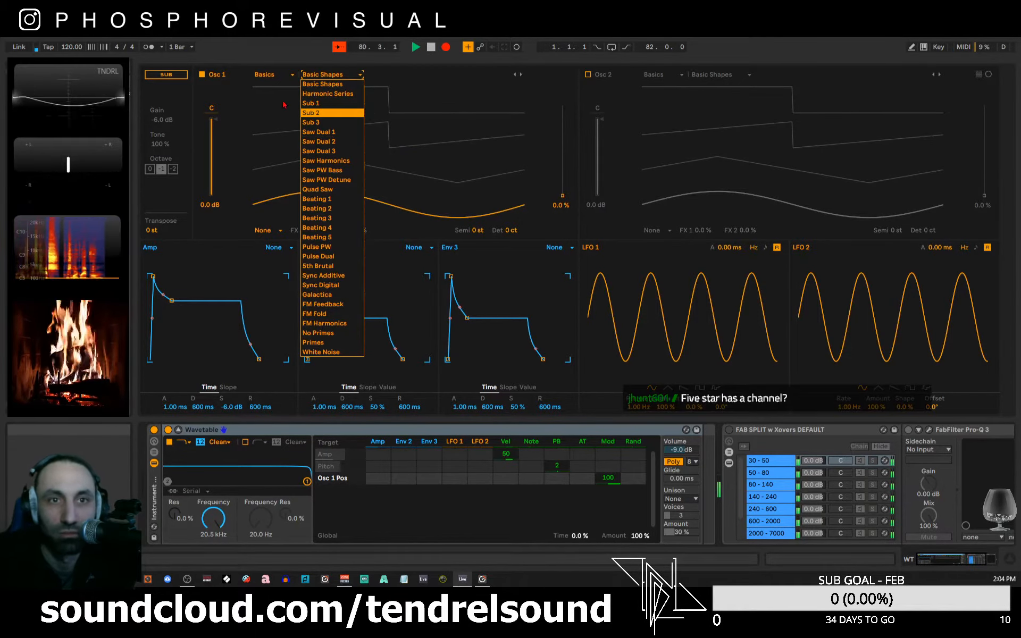
left_click(272, 75)
left_click(272, 74)
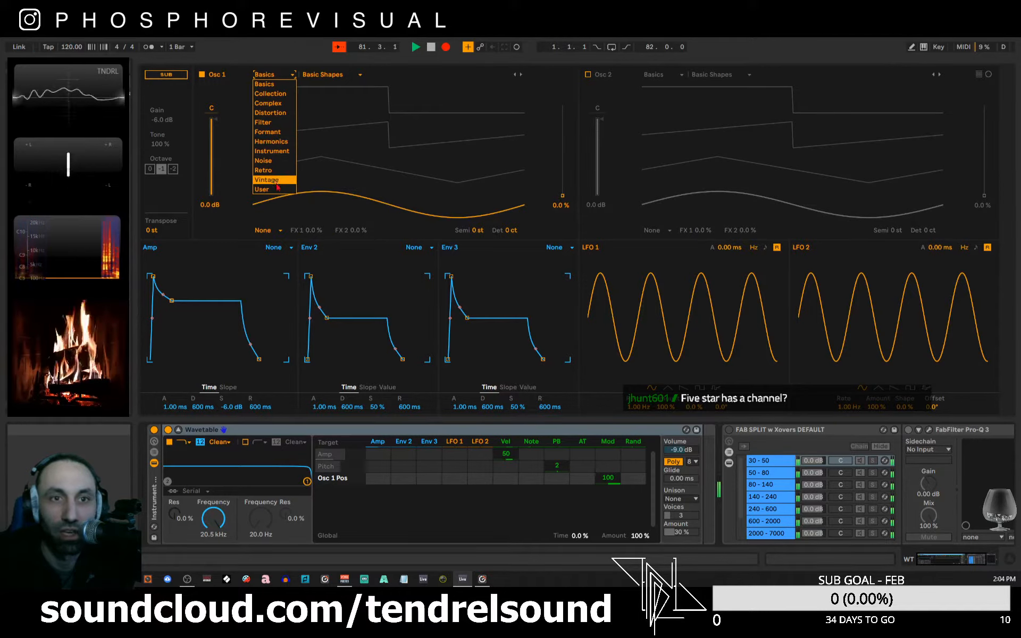
left_click(328, 78)
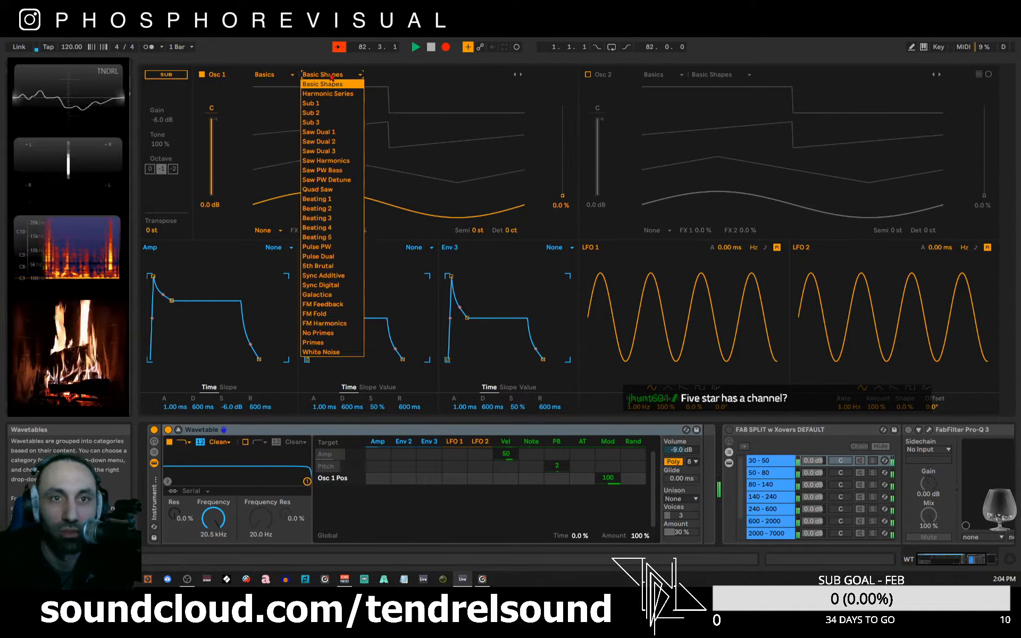
left_click(341, 94)
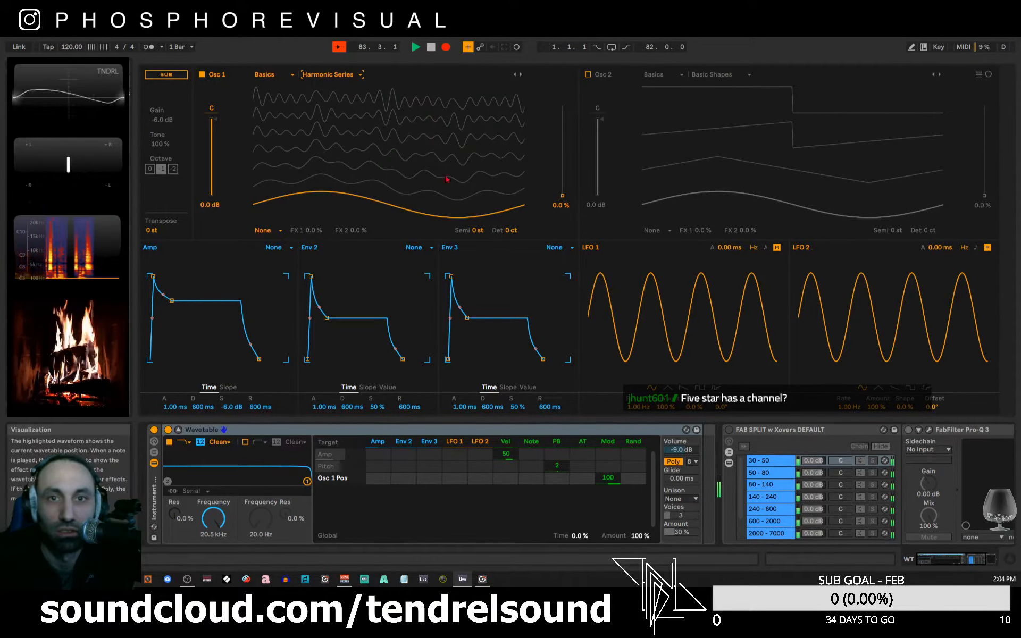
left_click_drag(556, 206, 562, 154)
- Load the Sub 1 wavetable into Osc 1 and move the wave position to 67%
left_click(361, 74)
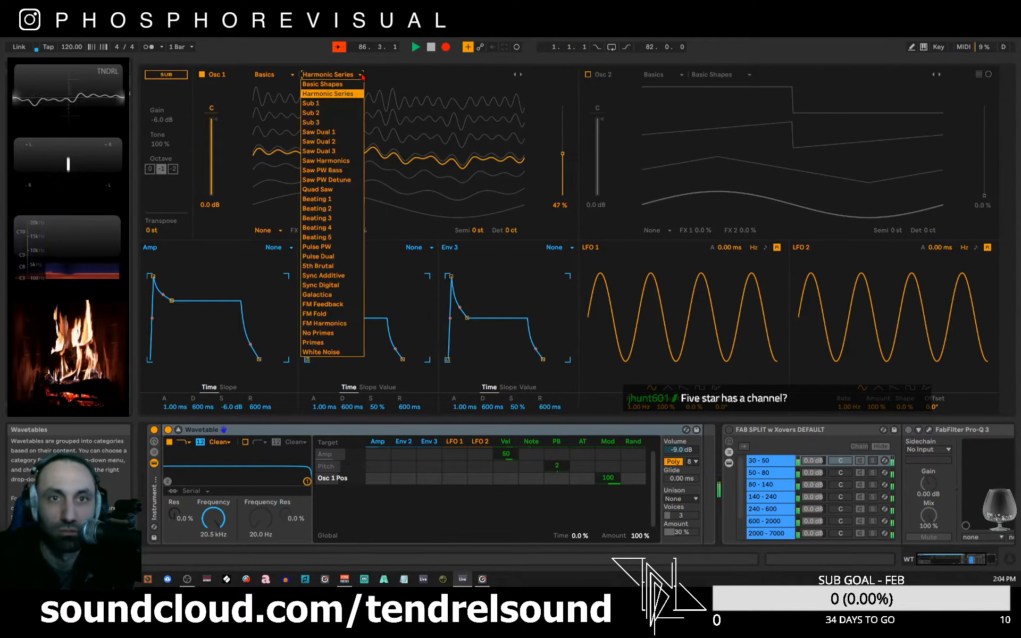
left_click(323, 103)
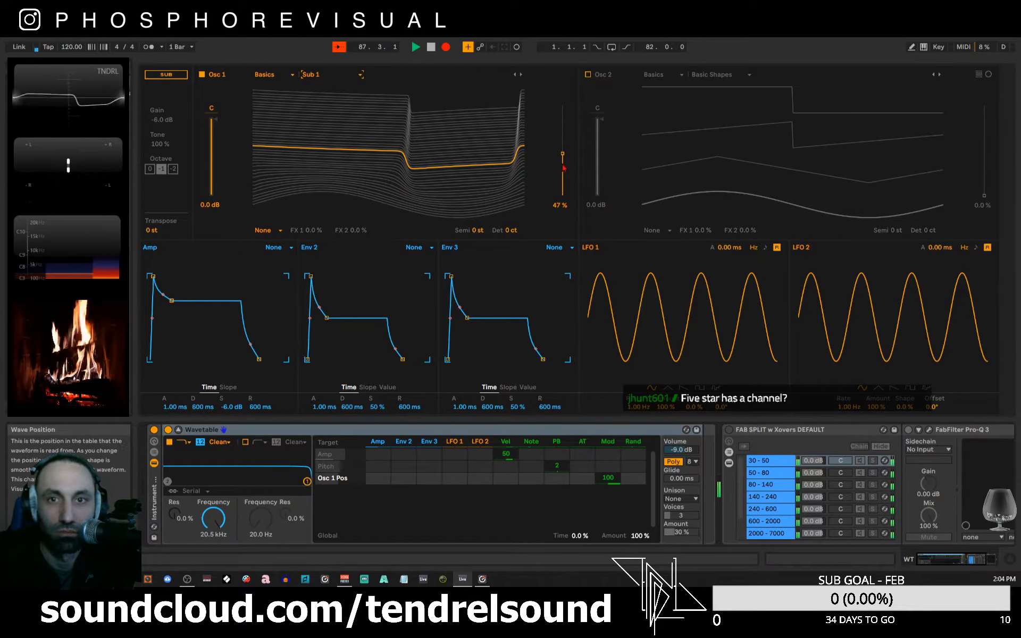
left_click_drag(564, 168, 562, 135)
- Load the Saw PW Bass wavetable into Osc 1 at 49% wave position and lower the oscillator gain to -13 dB
left_click(360, 75)
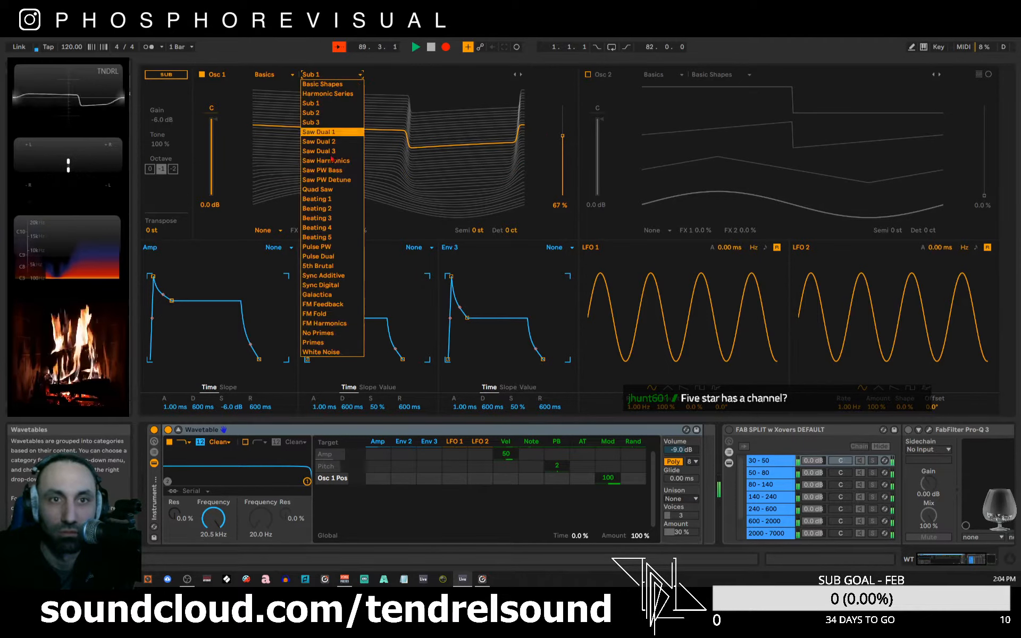
left_click(346, 173)
mouse_move(563, 140)
left_mouse_down()
mouse_move(562, 191)
mouse_move(562, 119)
mouse_move(563, 151)
left_mouse_up()
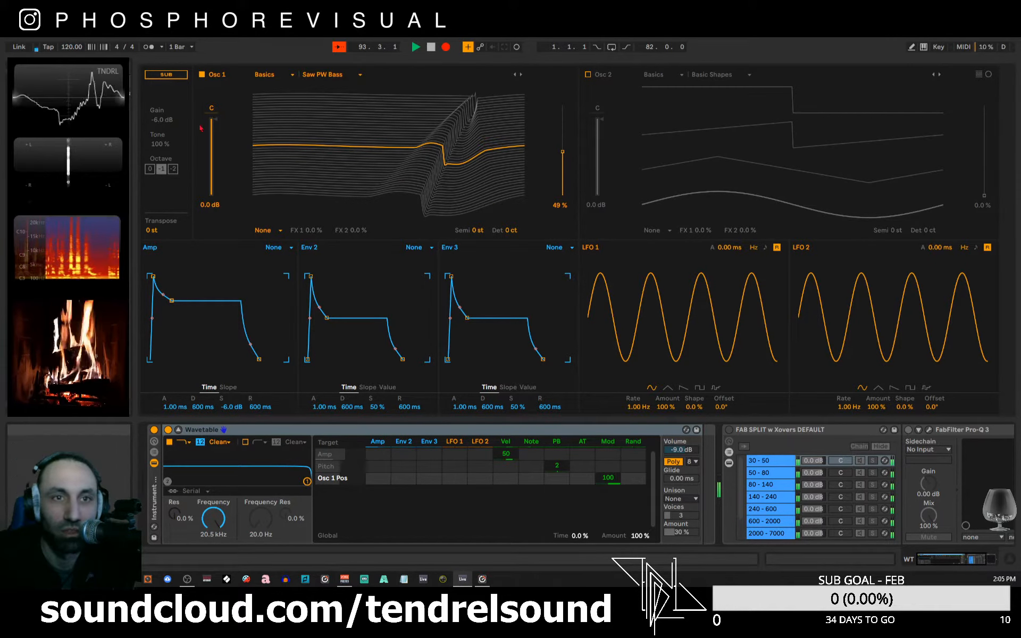
left_click_drag(211, 129, 212, 159)
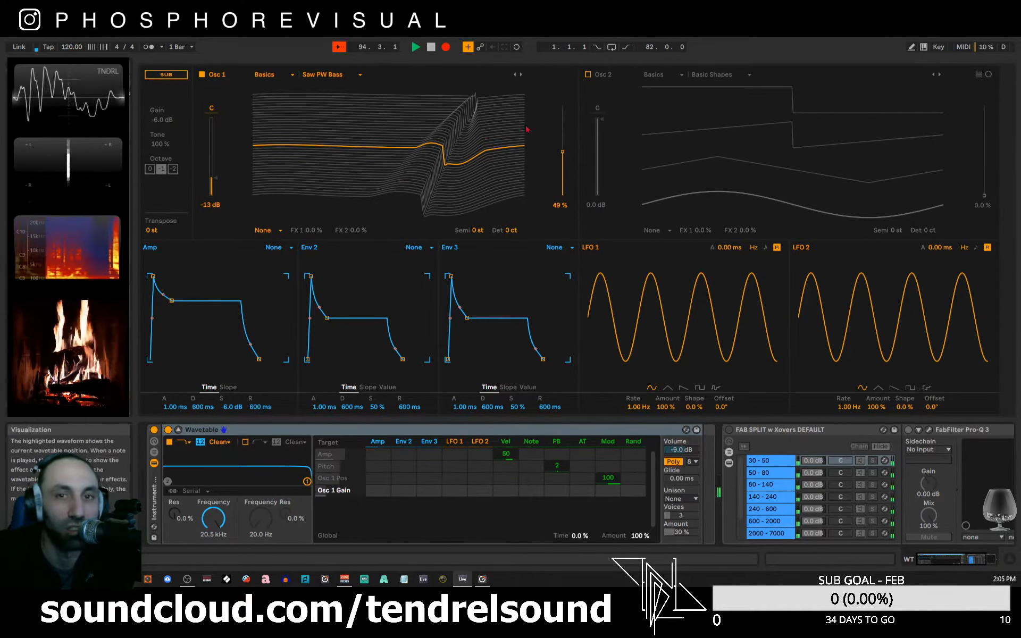
- Audition Osc 1's wave position at 58%, then down to 0.7% in the polar visualization, and return to the linear visualization
mouse_move(564, 152)
left_mouse_down()
mouse_move(564, 186)
mouse_move(564, 143)
left_mouse_up()
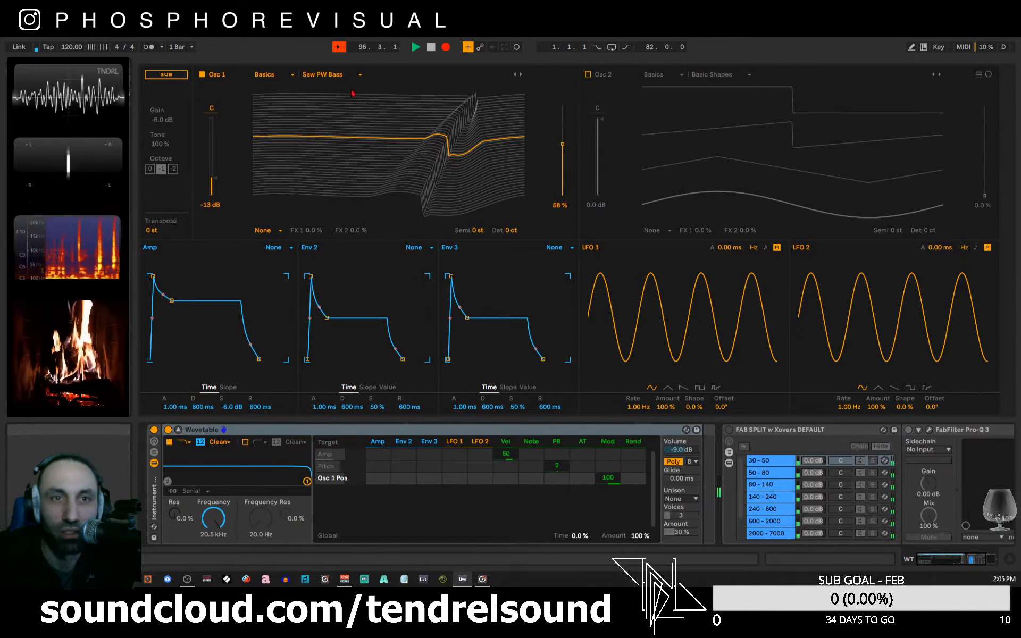
left_click(989, 75)
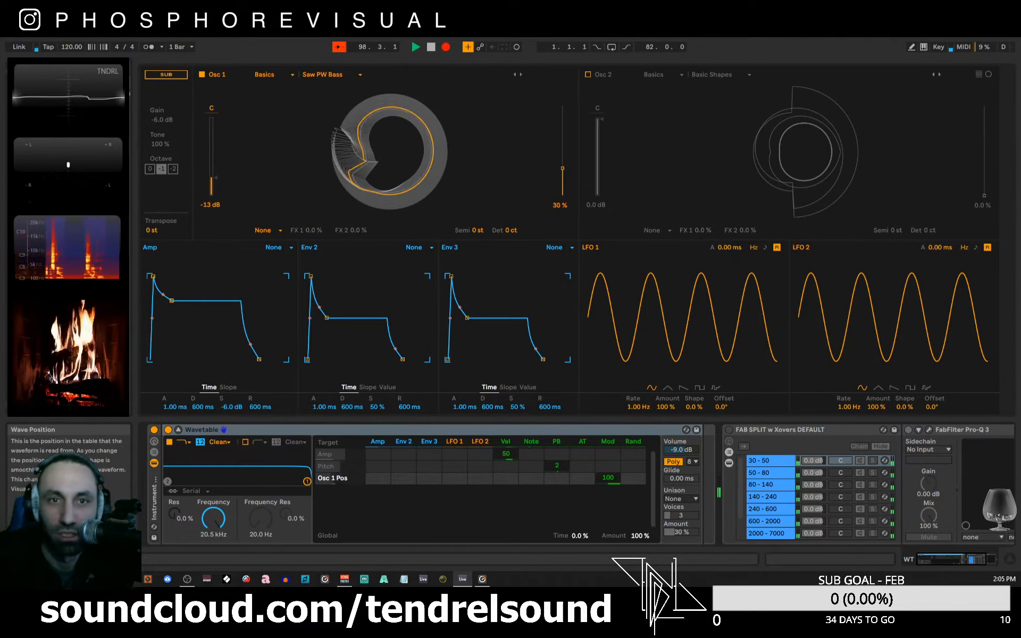
left_click_drag(571, 156, 562, 195)
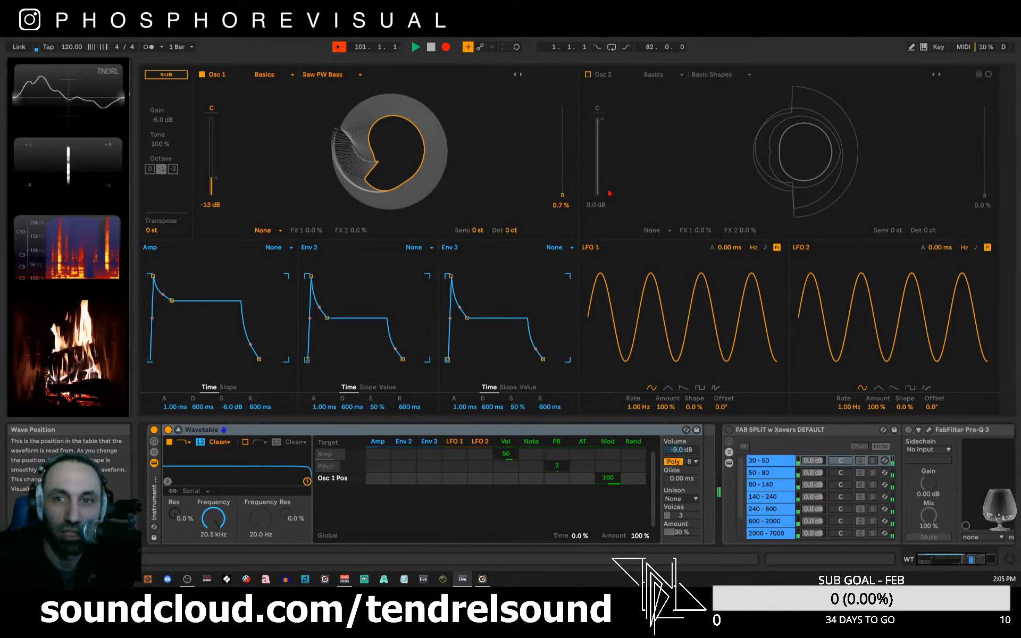
left_click(988, 75)
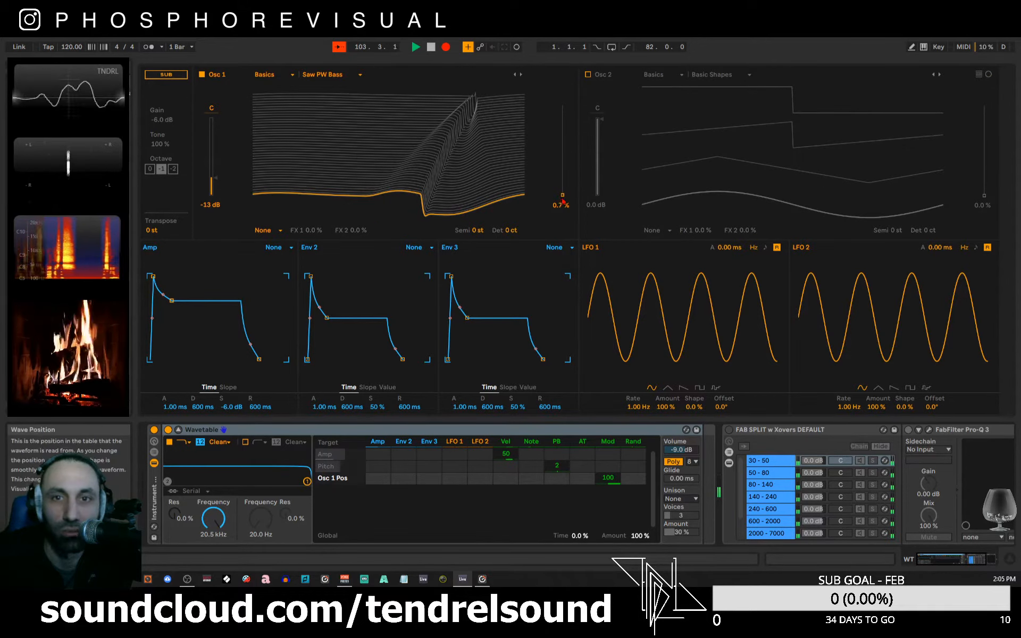
- Sweep the Saw PW Bass wave position up to 86%, down to 7.8%, and back up to 100%
left_click_drag(562, 195, 562, 118)
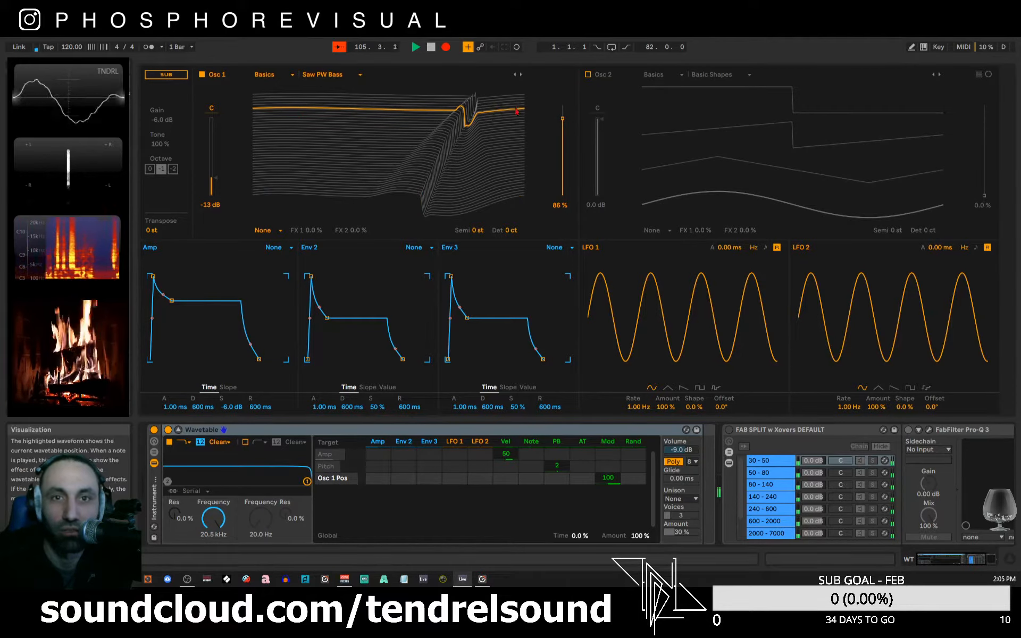
left_click_drag(562, 120, 563, 190)
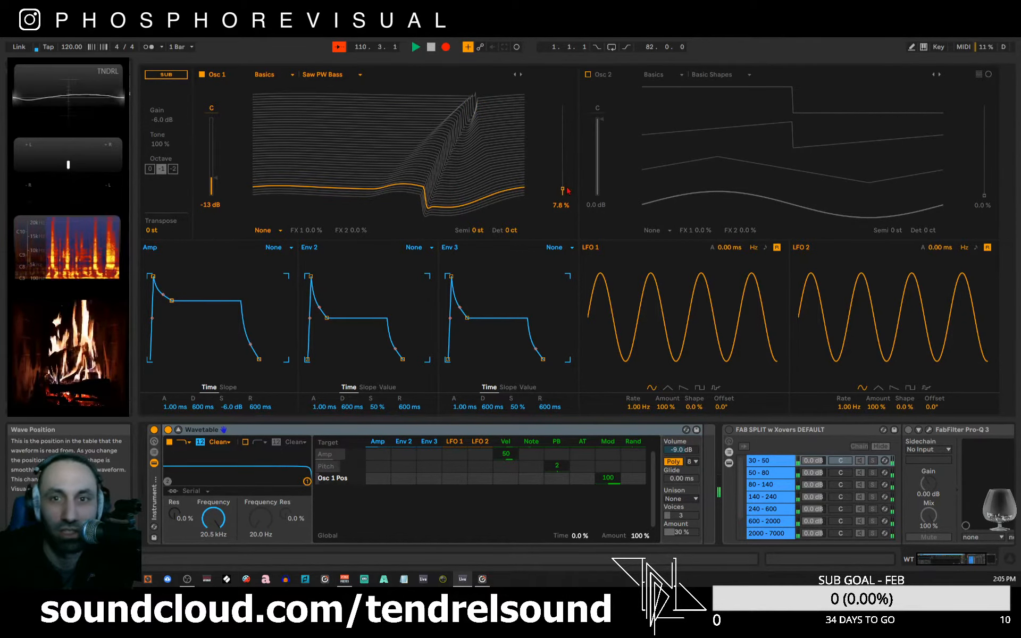
left_click_drag(568, 190, 563, 105)
- Load the Basic Shapes wavetable into Osc 1, raising its gain to 0.0 dB and lowering the wave position to 0.0%
left_click(323, 75)
left_click(338, 85)
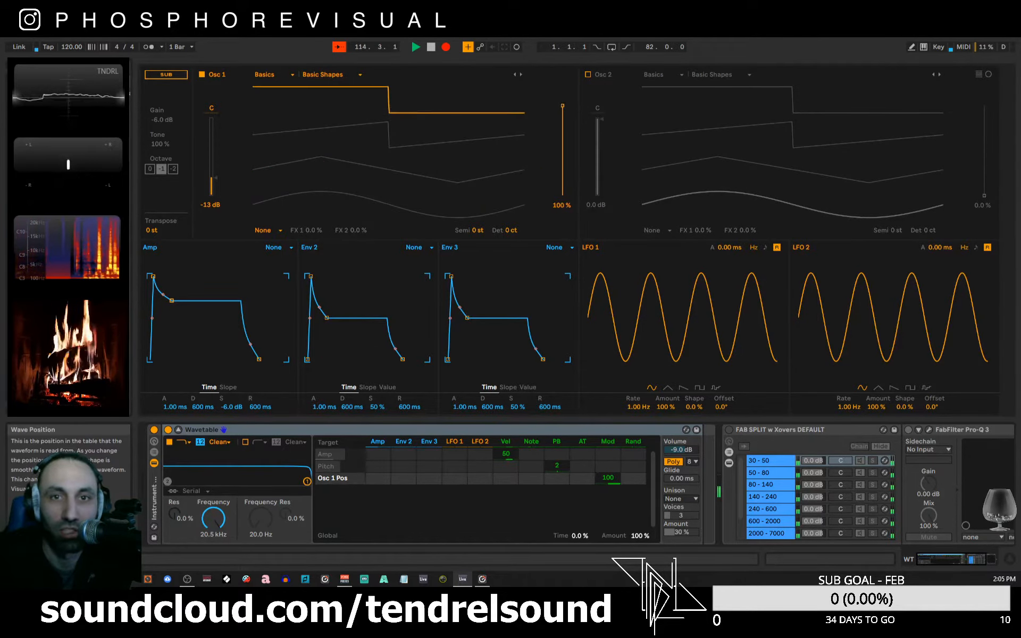
left_click_drag(212, 179, 258, 124)
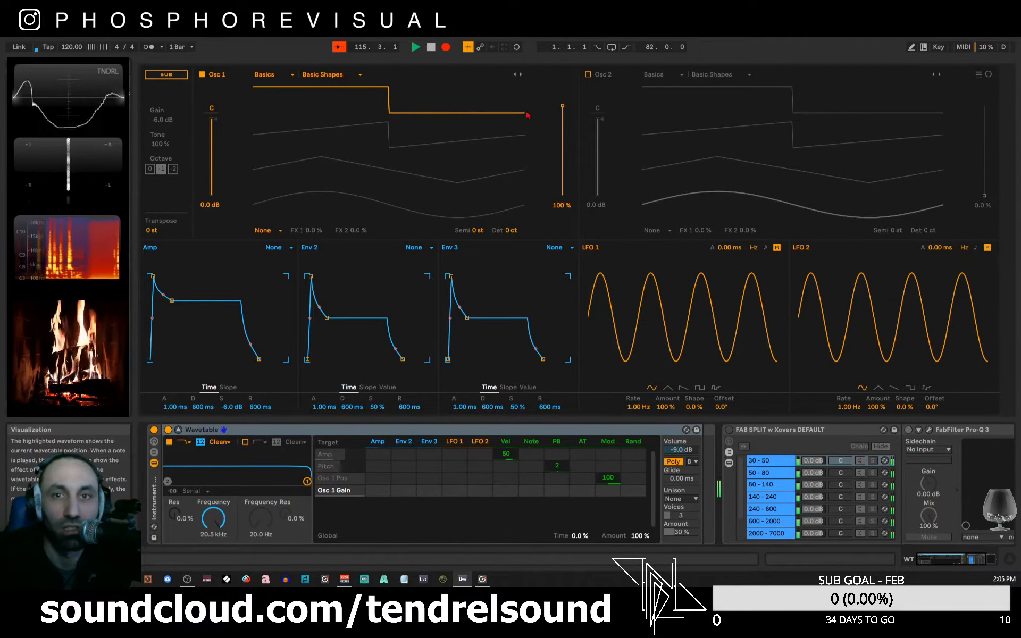
left_click_drag(566, 112, 567, 186)
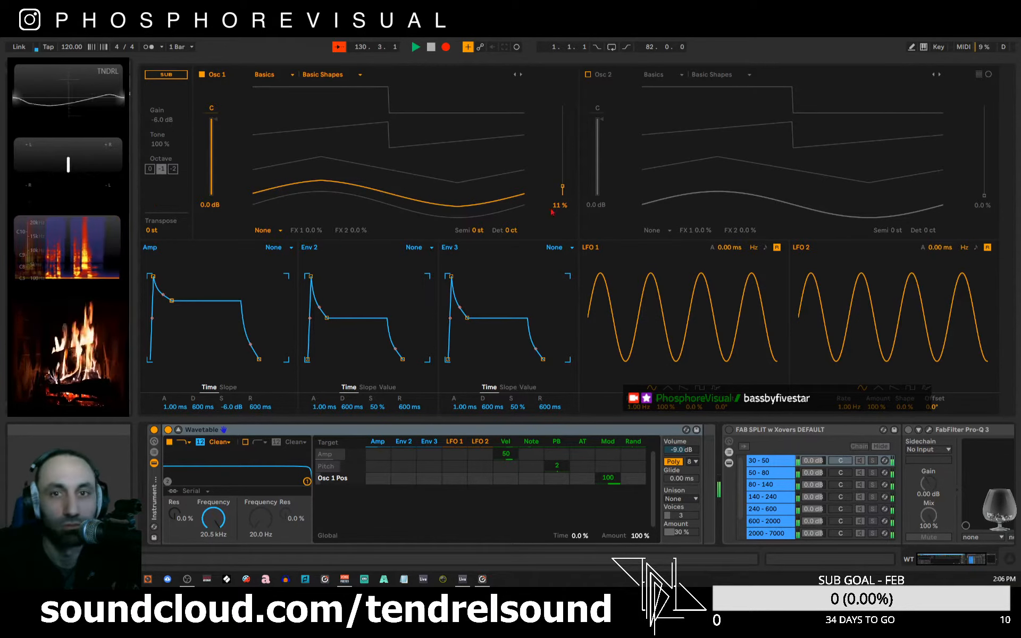
mouse_move(562, 188)
left_mouse_down()
mouse_move(562, 151)
mouse_move(563, 199)
mouse_move(562, 134)
mouse_move(565, 201)
left_mouse_up()
- Set Osc 1's effect mode to Fm with Tune at 100% and Amt at 0.0%, and move the wave position to 45%
left_click(267, 233)
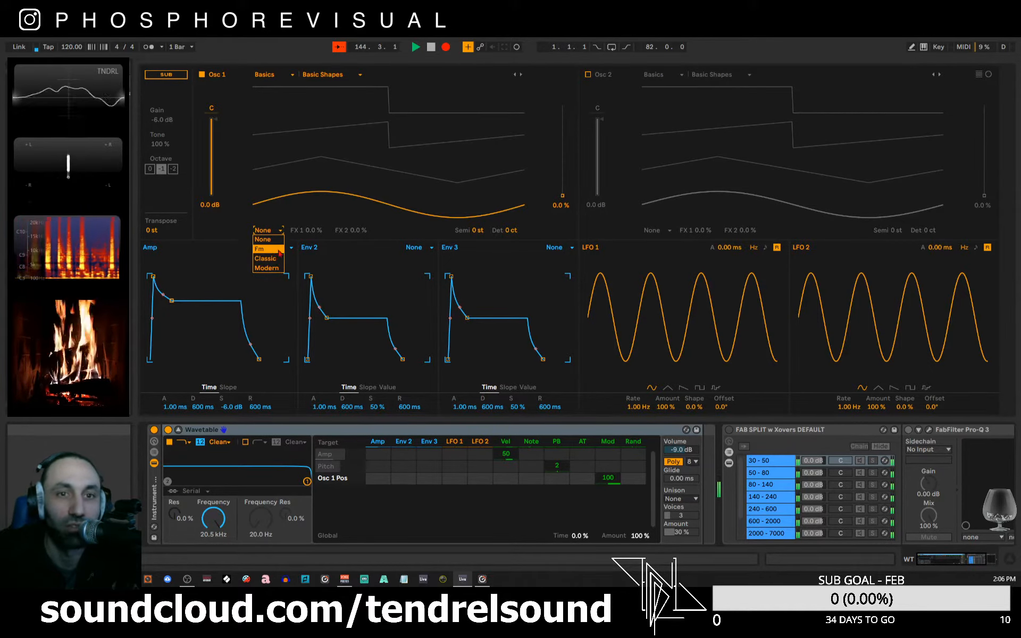
left_click(276, 249)
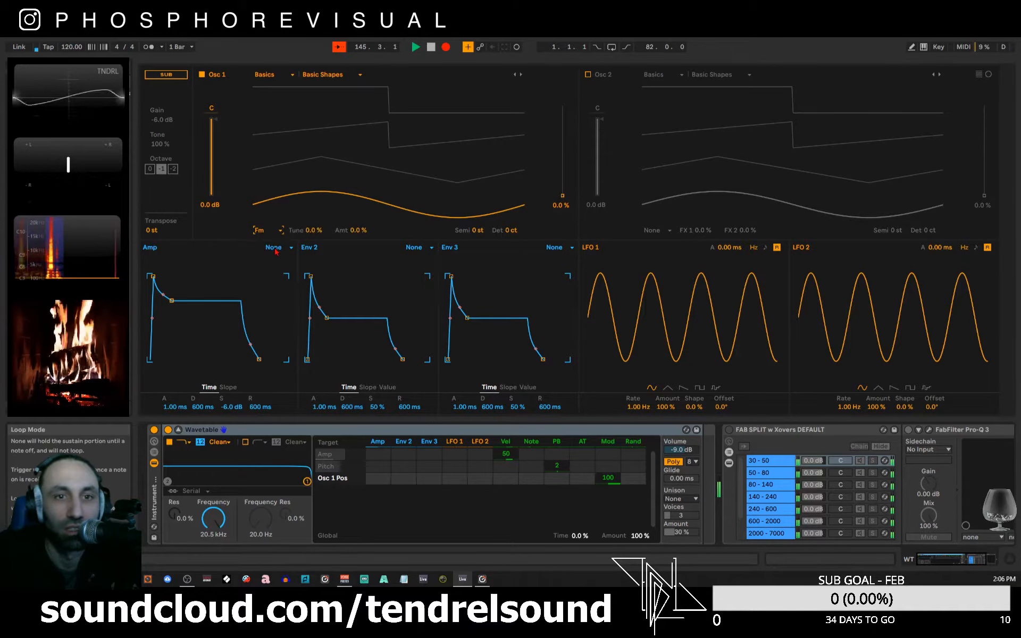
left_click_drag(311, 230, 332, 229)
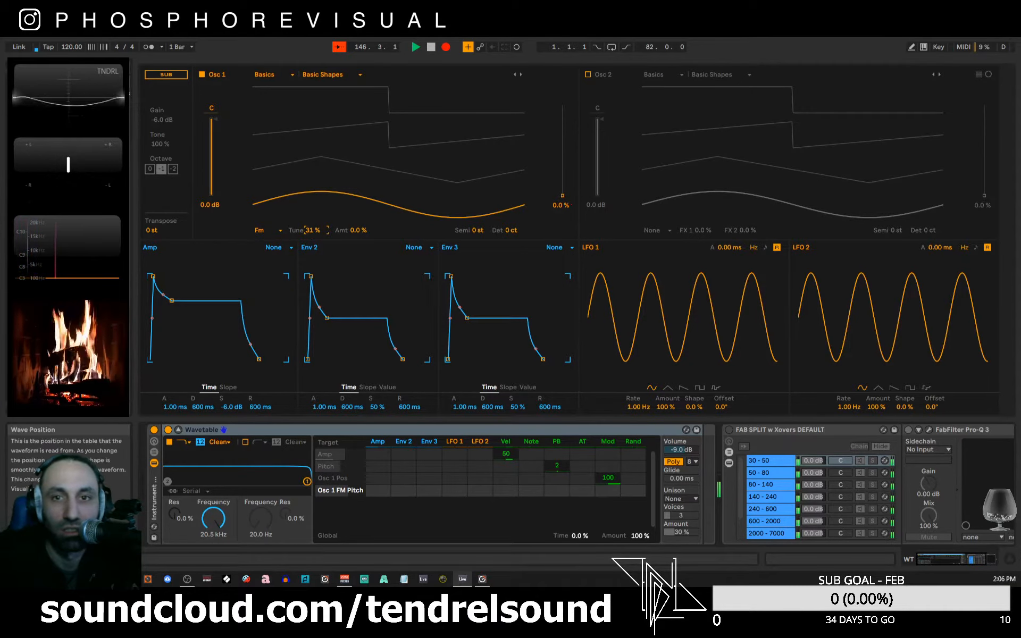
left_click_drag(562, 195, 563, 150)
mouse_move(358, 231)
left_mouse_down()
mouse_move(350, 199)
mouse_move(350, 237)
mouse_move(317, 233)
mouse_move(363, 216)
mouse_move(363, 236)
left_mouse_up()
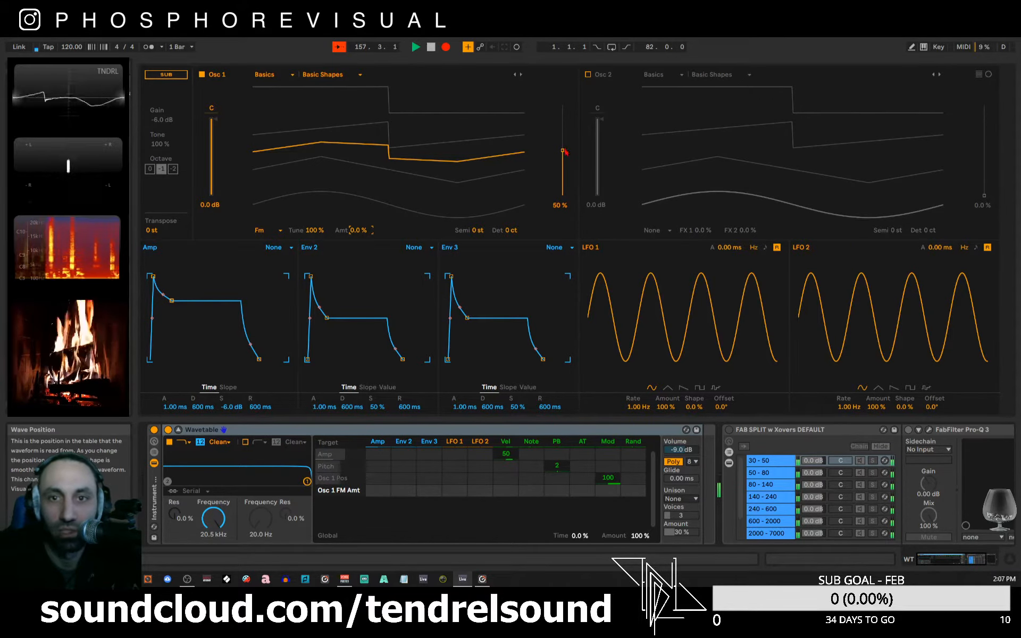
mouse_move(562, 151)
left_mouse_down()
mouse_move(562, 162)
mouse_move(562, 128)
mouse_move(562, 170)
mouse_move(563, 155)
left_mouse_up()
left_click_drag(475, 232, 475, 228)
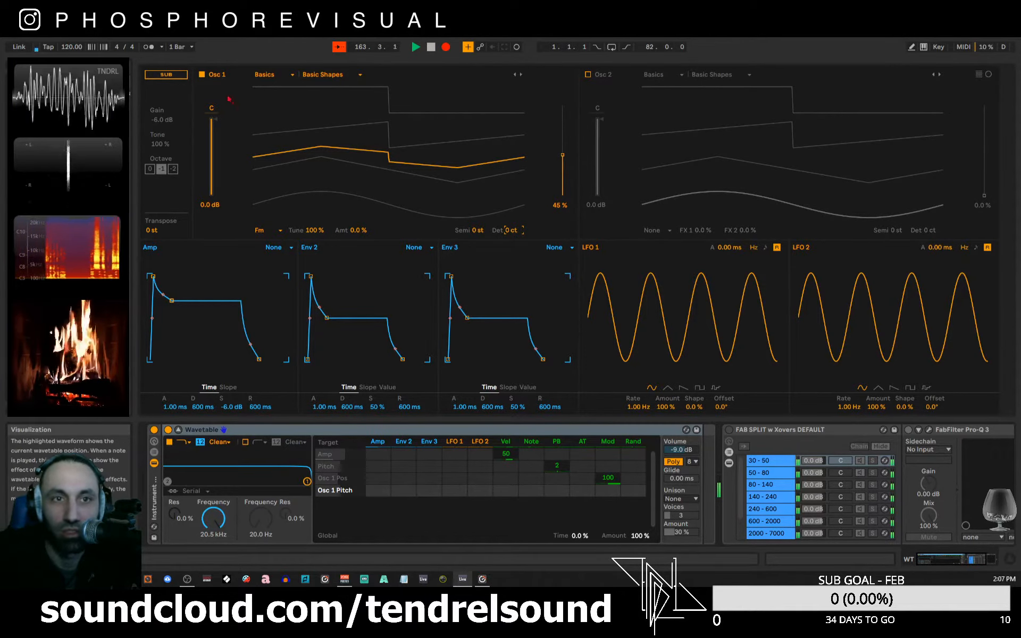
- Silence Osc 1 at -inf dB and try LFO 1 waveforms and shapes, ending on a 30 Hz sawtooth with 66% amount
left_click_drag(216, 119, 218, 198)
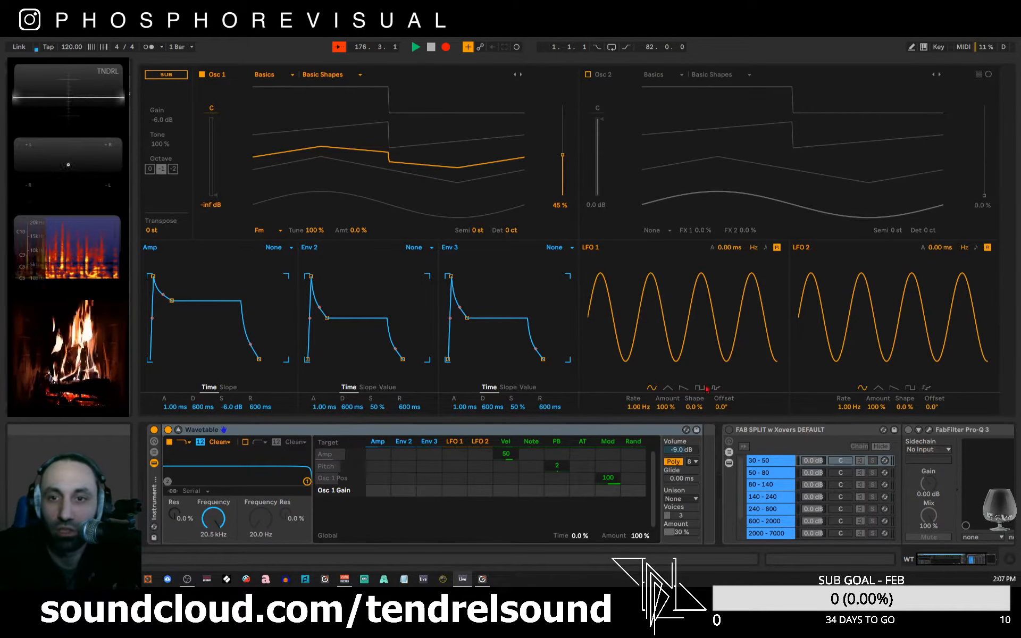
mouse_move(693, 407)
left_mouse_down()
mouse_move(693, 377)
mouse_move(692, 429)
left_mouse_up()
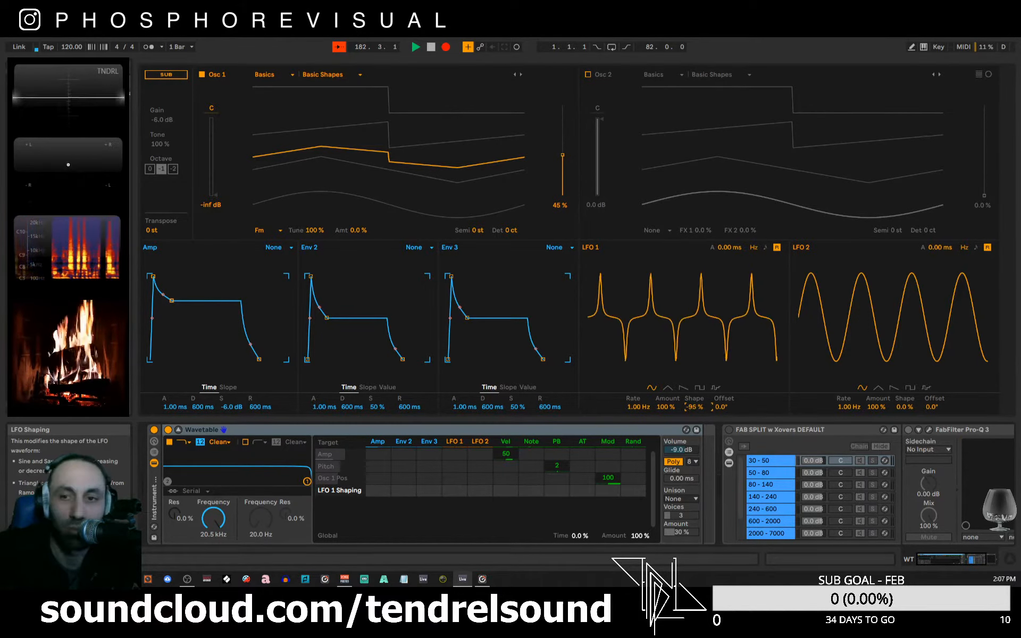
left_click(716, 388)
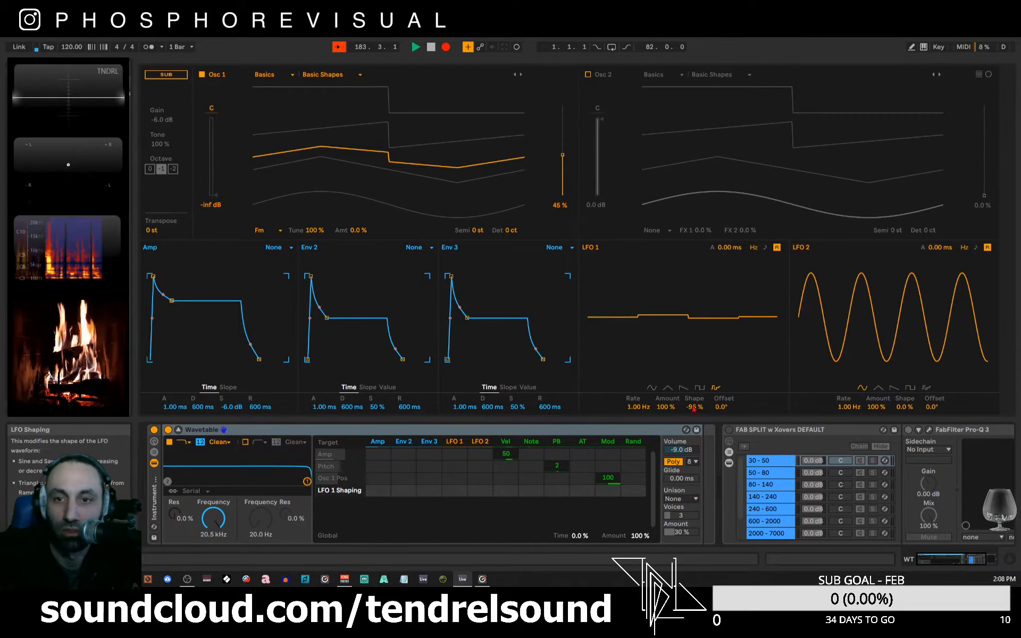
left_click_drag(693, 407, 664, 425)
left_click(699, 387)
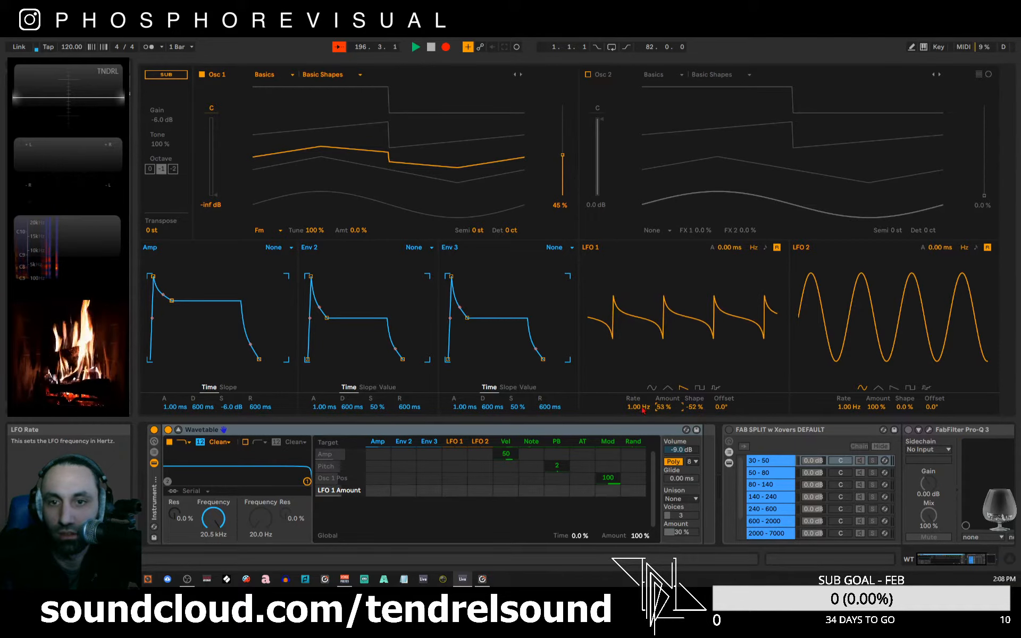
left_click_drag(638, 406, 638, 365)
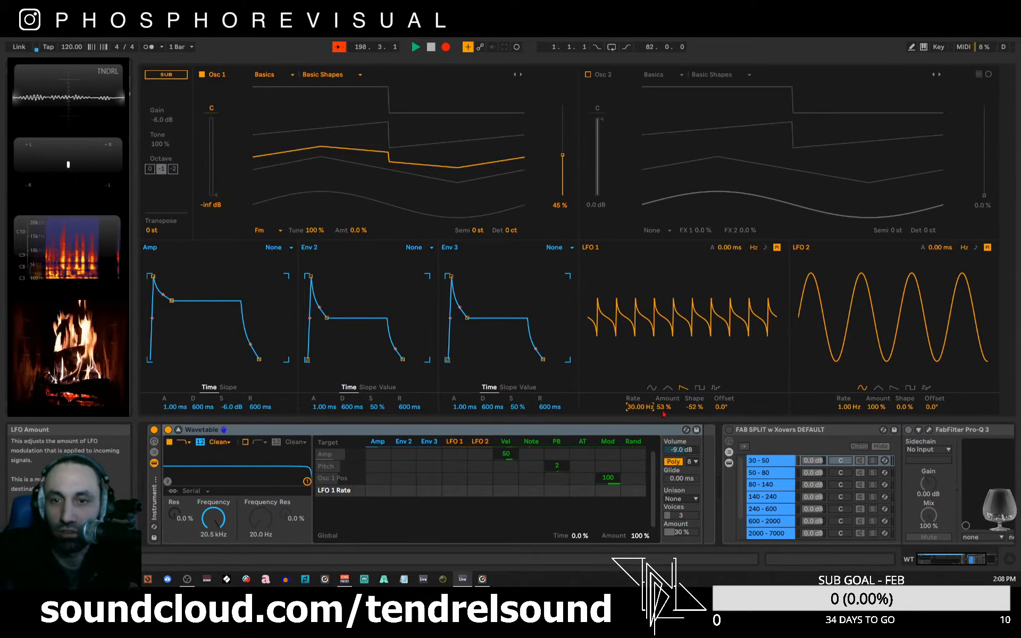
left_click_drag(664, 414, 692, 361)
- Reset LFO 1's shape to 0.0%, amount to 100% and rate to 1.00 Hz, and restore its sine waveform
double_click(693, 407)
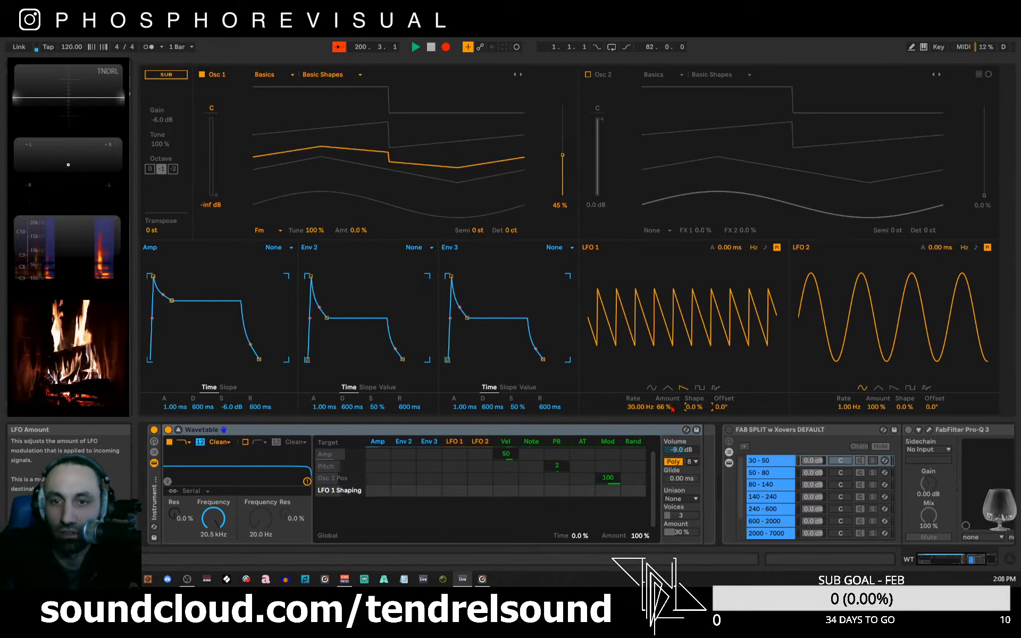
double_click(665, 407)
double_click(639, 407)
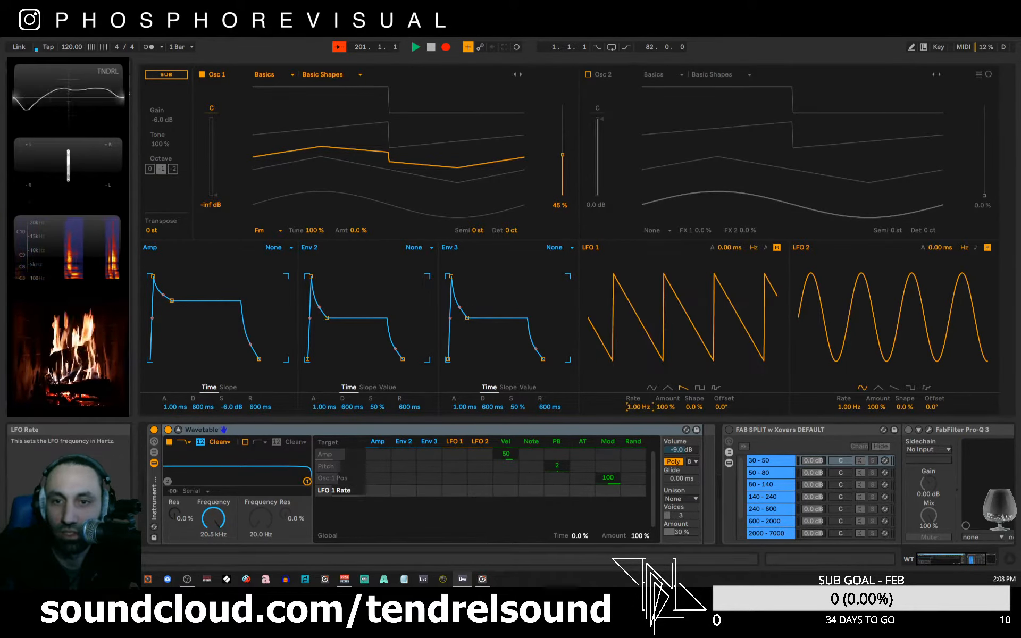
left_click(653, 389)
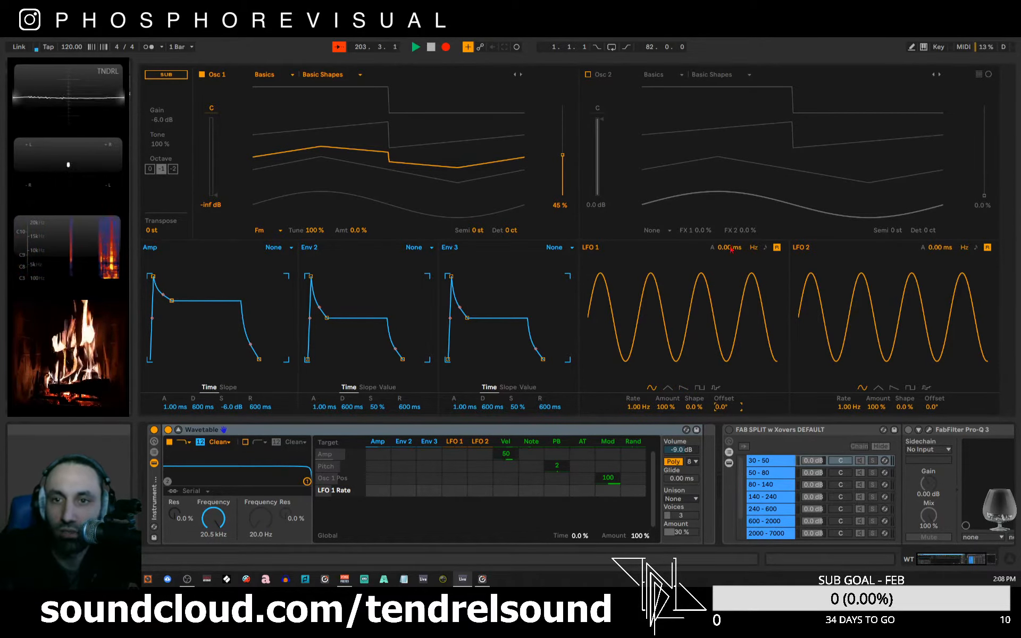
- Set LFO 1's attack to 3.05 s and assign LFO 1 to Osc 1 FM Amt with a modulation depth of 72
left_click_drag(728, 248, 728, 189)
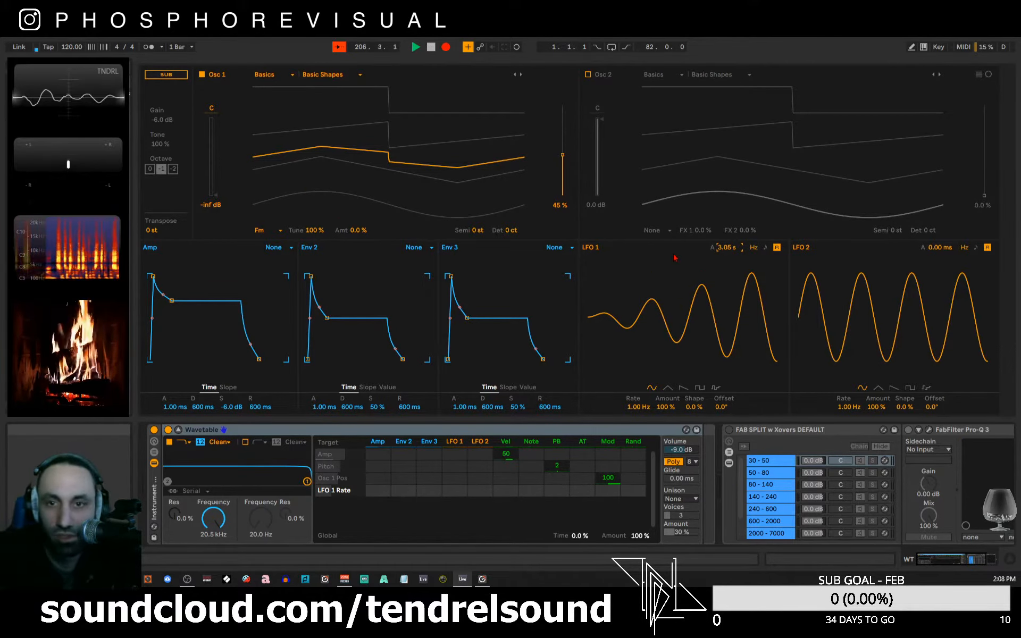
left_click(356, 234)
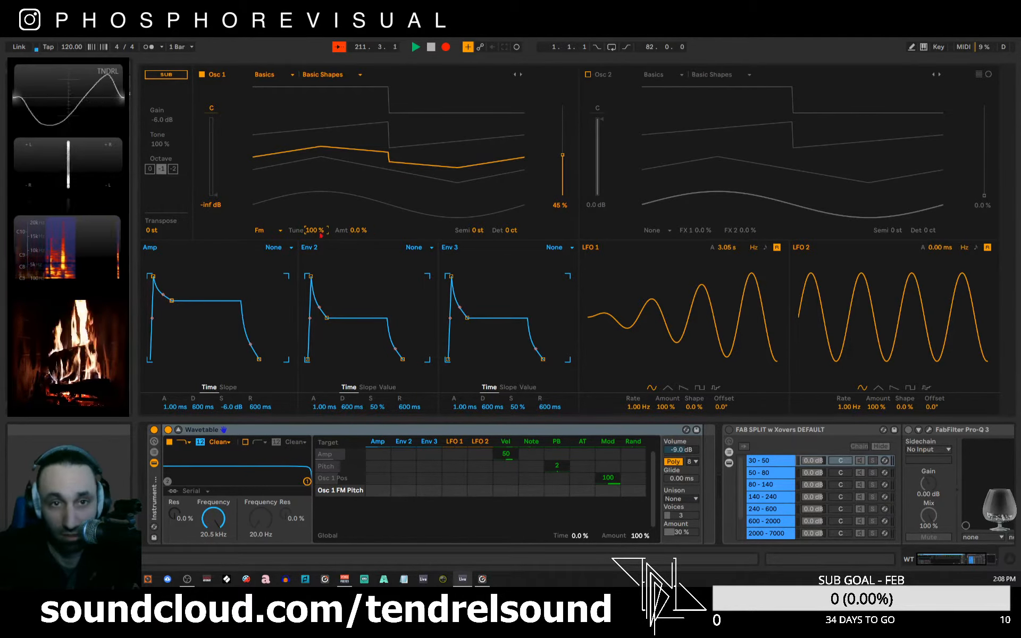
left_click(314, 231)
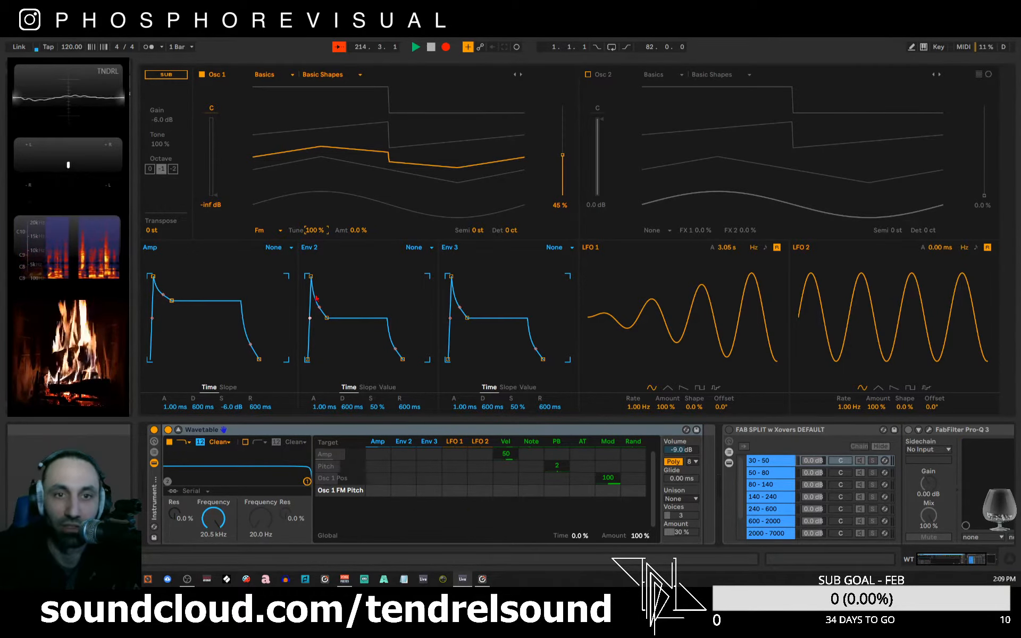
left_click(358, 229)
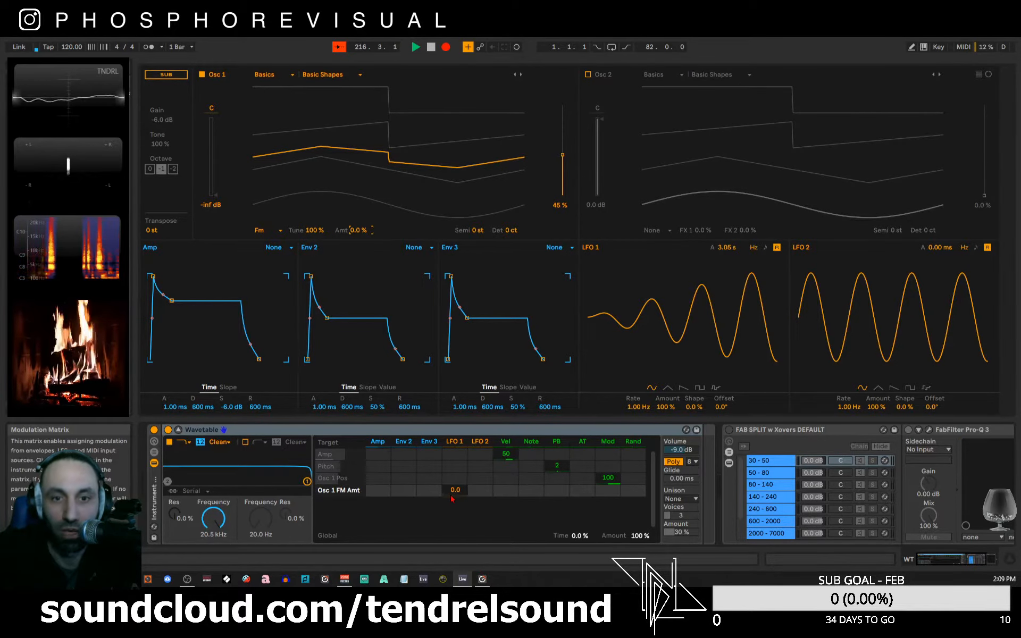
left_click_drag(455, 490, 455, 479)
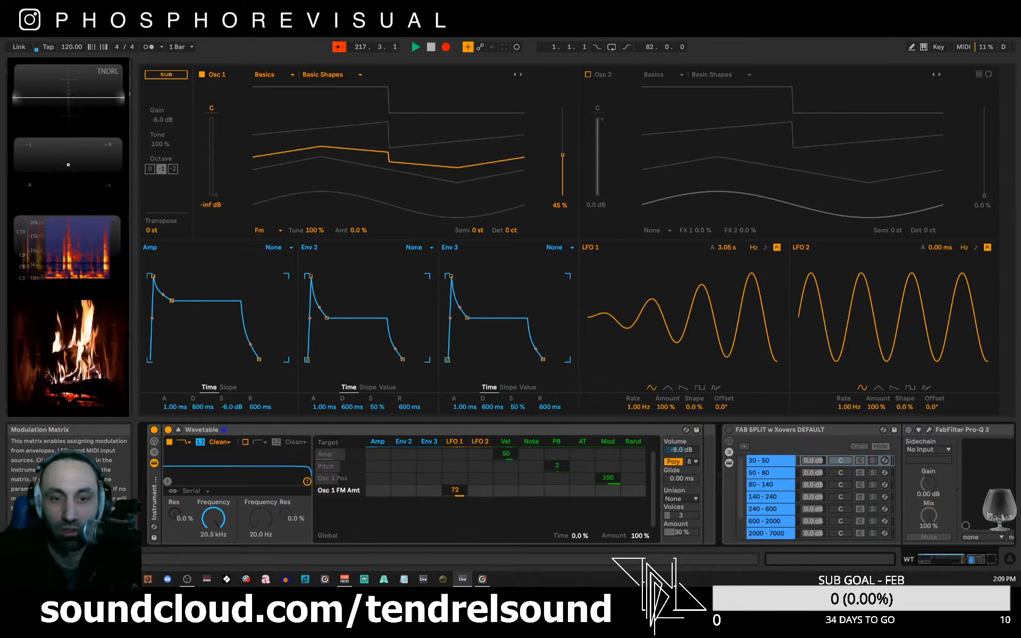
- Restore Osc 1's gain to 0.0 dB, raise the LFO 1 modulation of FM Amt to 100, and restart playback
double_click(224, 190)
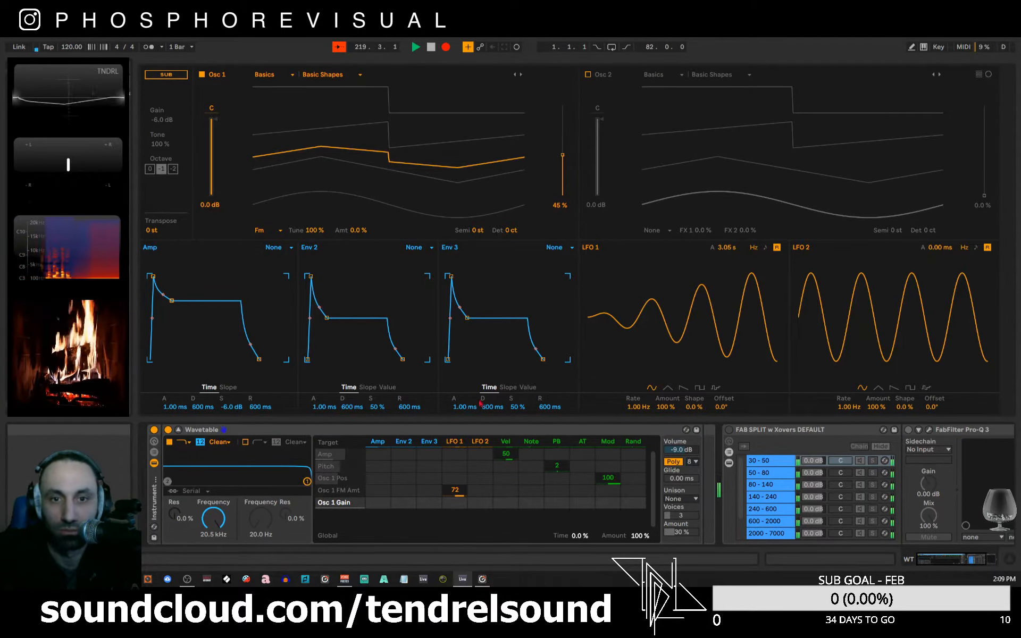
left_click_drag(455, 489, 455, 482)
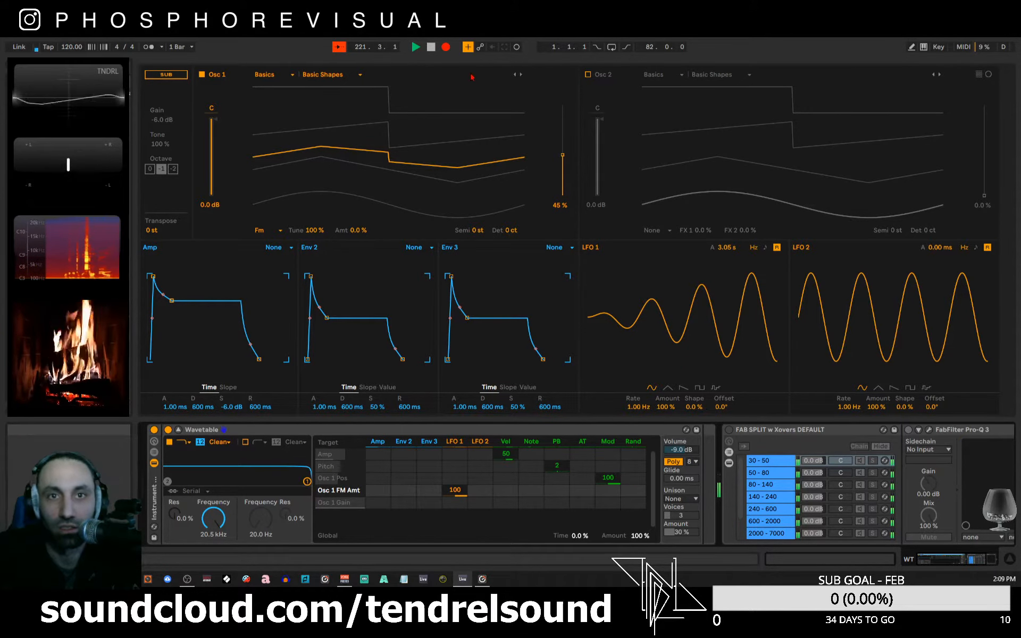
key("space")
key("space")
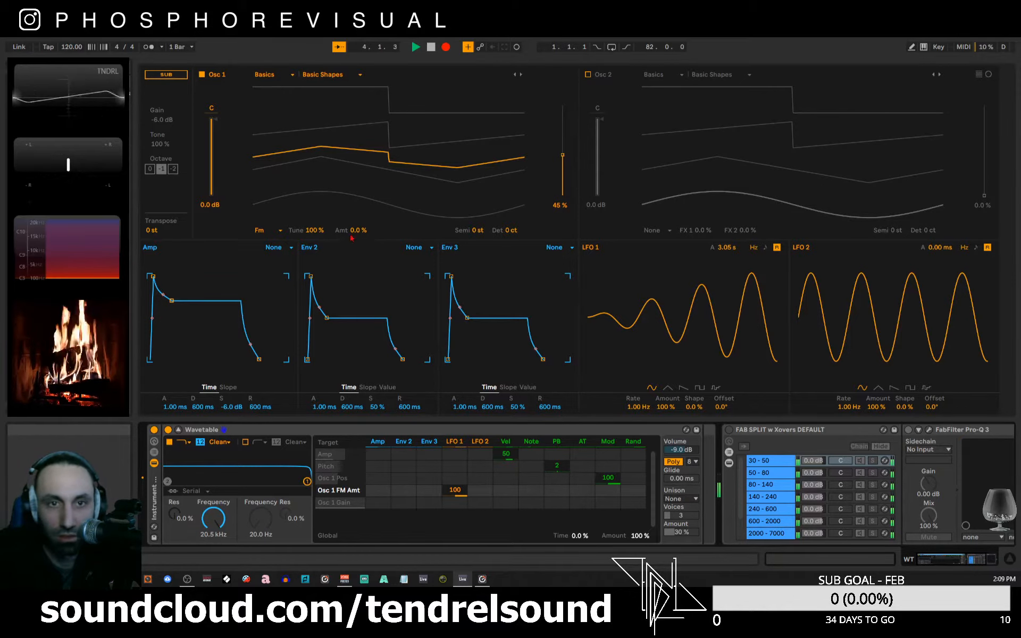
- Set Osc 1's FM Tune to -100% and FM Amt to 49%
left_click_drag(352, 238, 312, 306)
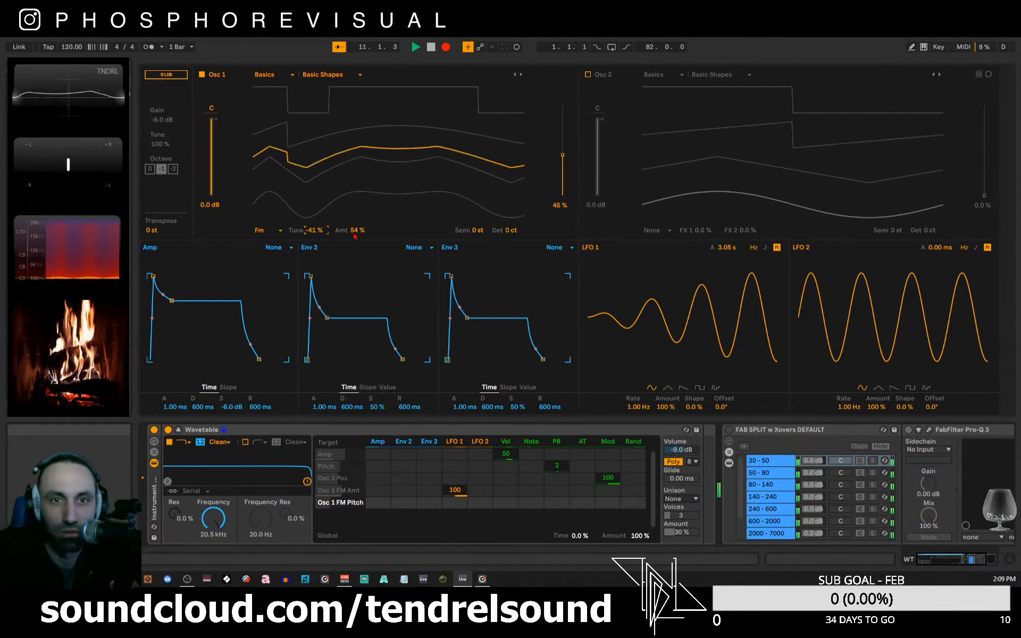
left_click_drag(355, 230, 315, 262)
left_click_drag(355, 232, 355, 259)
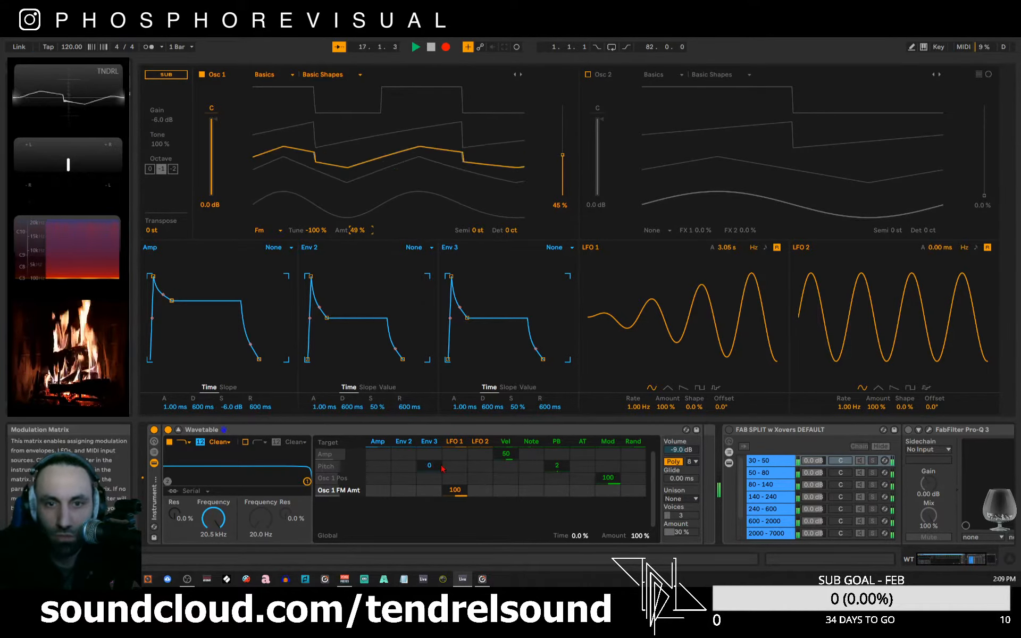
- Switch LFO 1 to the sawtooth waveform after trying the triangle, and set its shape to -100%
left_click(677, 391)
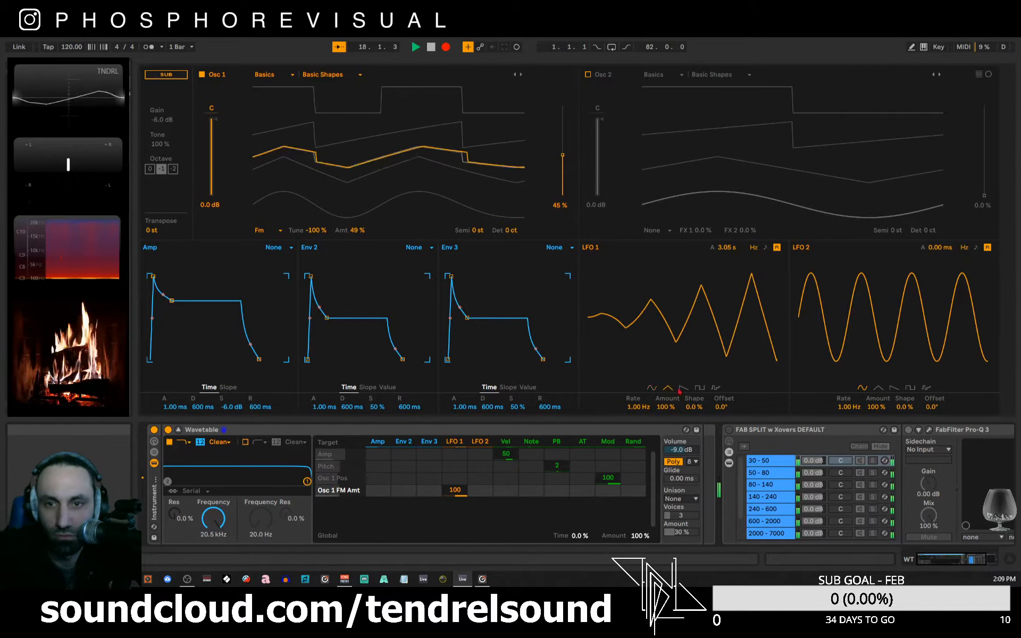
left_click(683, 389)
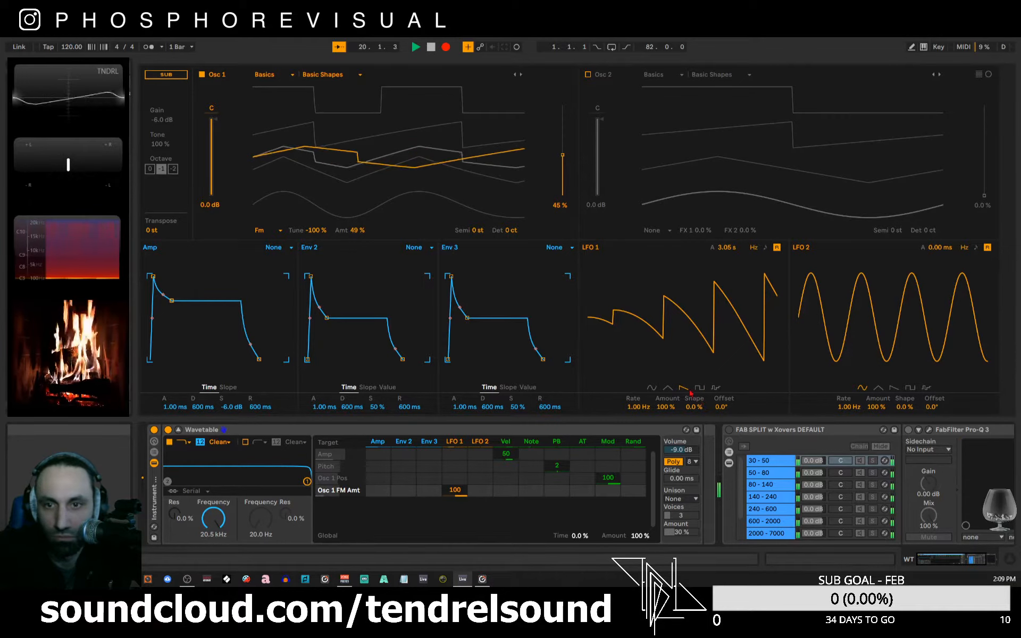
left_click_drag(701, 407, 701, 462)
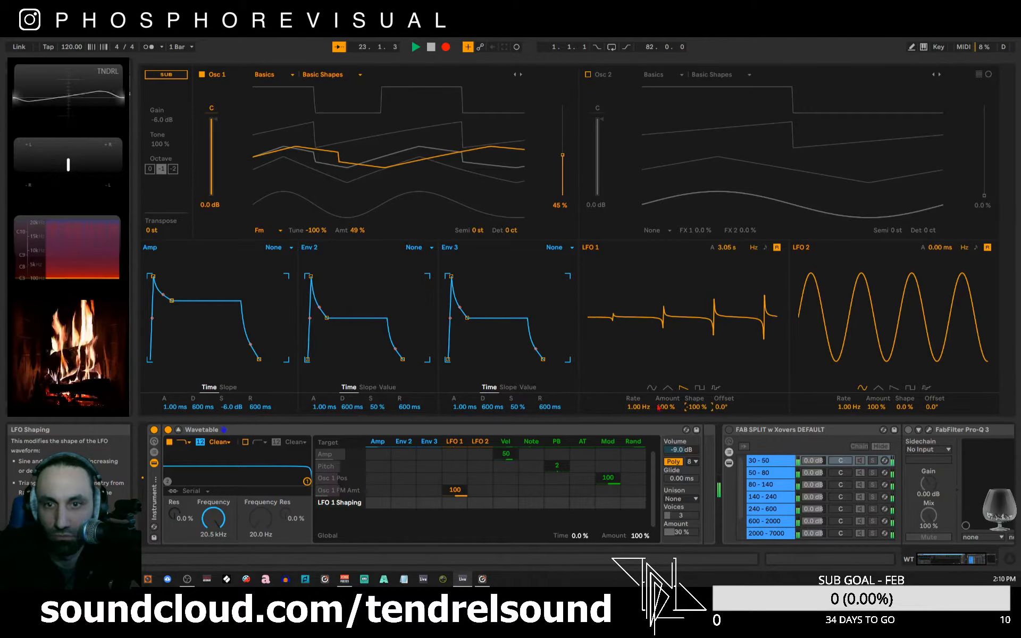
- Switch LFO 1 to the sine waveform with a rate of 0.93 Hz and a shape of 53%
left_click_drag(635, 406, 692, 356)
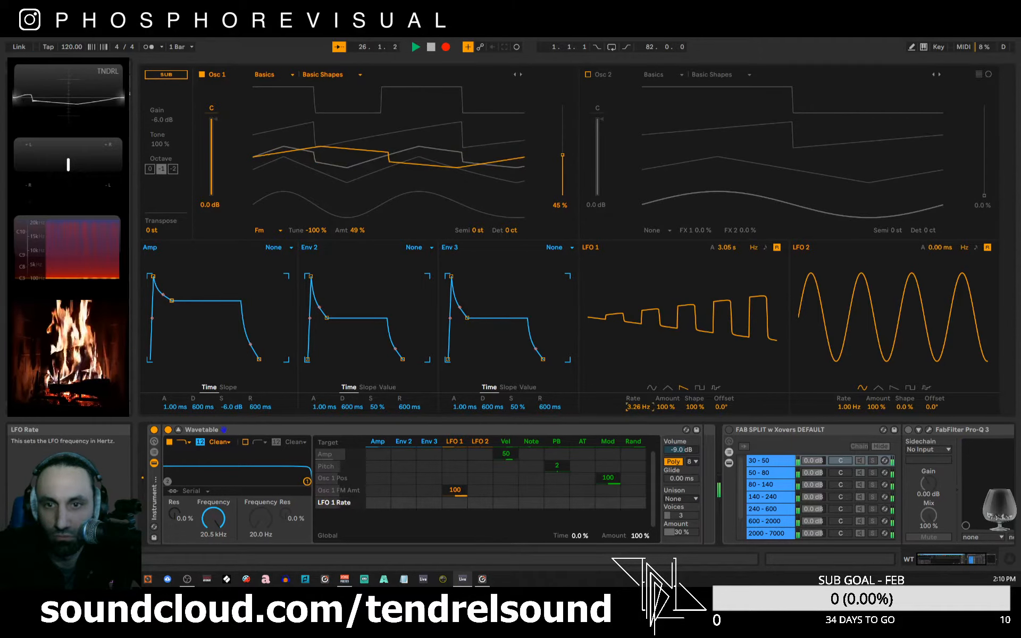
left_click_drag(639, 407, 638, 438)
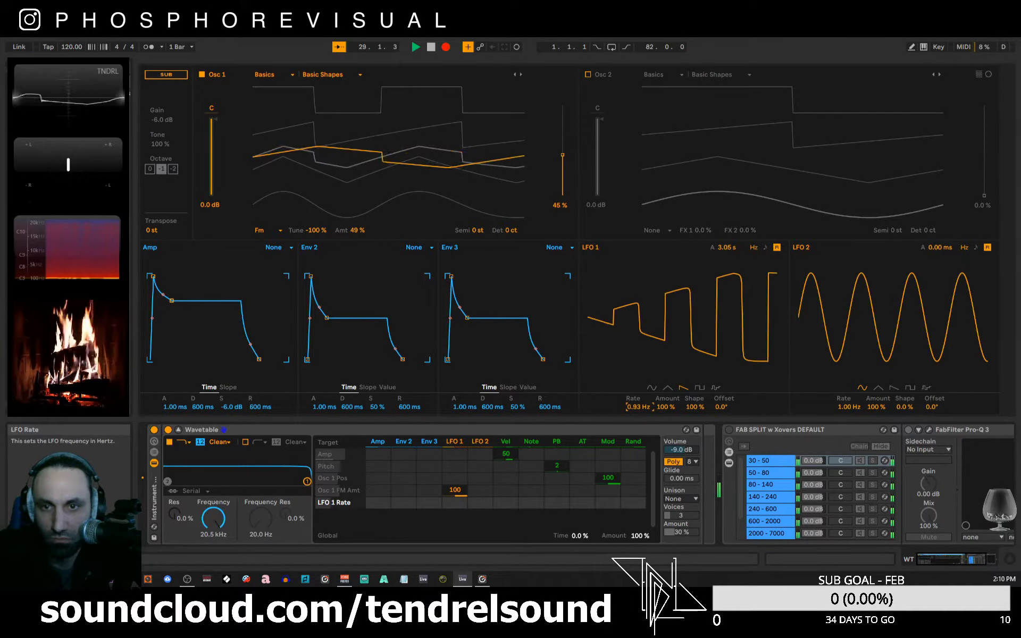
left_click(694, 407)
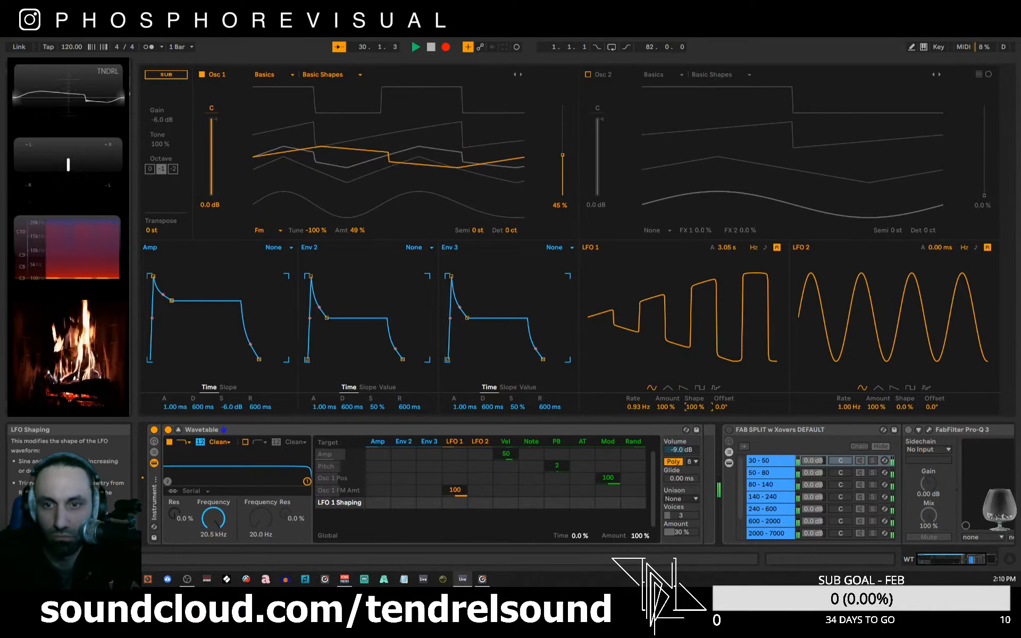
mouse_move(693, 407)
left_mouse_down()
mouse_move(694, 452)
mouse_move(697, 401)
left_mouse_up()
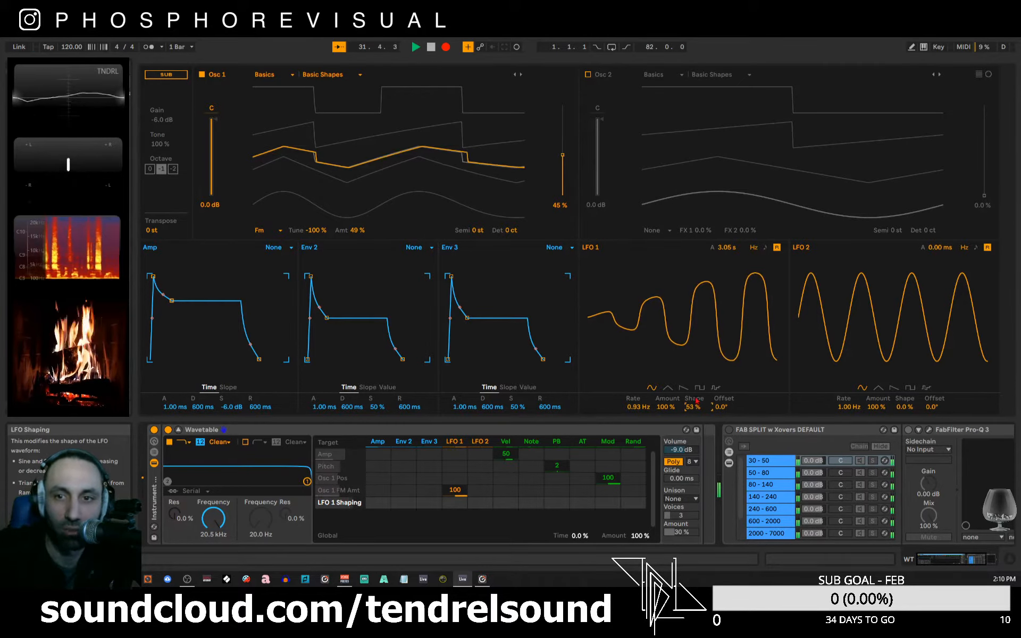
- Set LFO 1's offset to 360°, its shape to 0% and its rate to 0.09 Hz
left_click(722, 408)
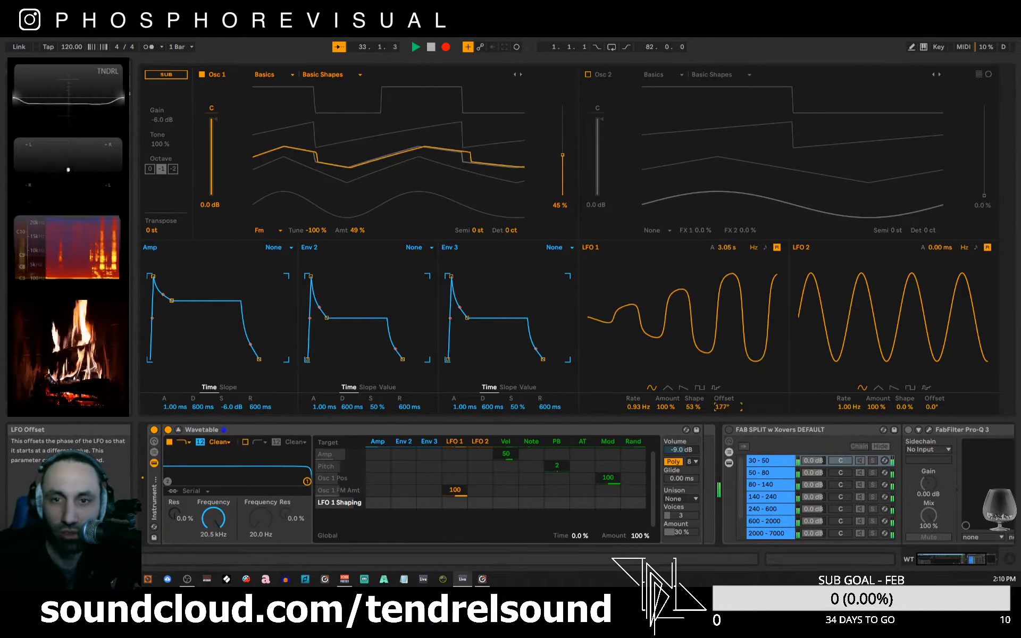
left_click_drag(722, 407, 721, 325)
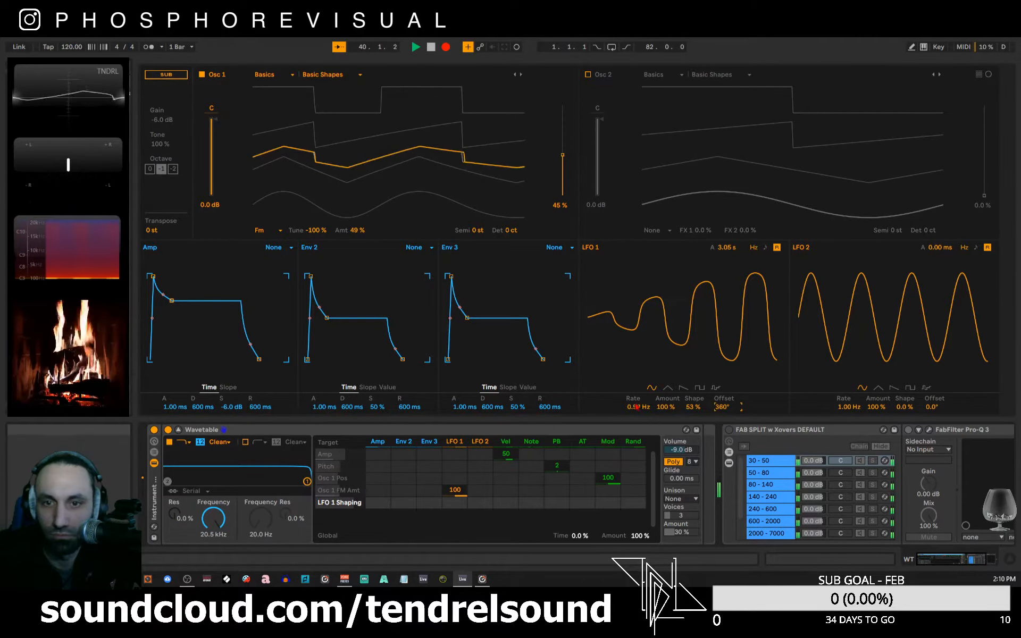
mouse_move(636, 407)
left_mouse_down()
mouse_move(690, 413)
mouse_move(637, 411)
left_mouse_up()
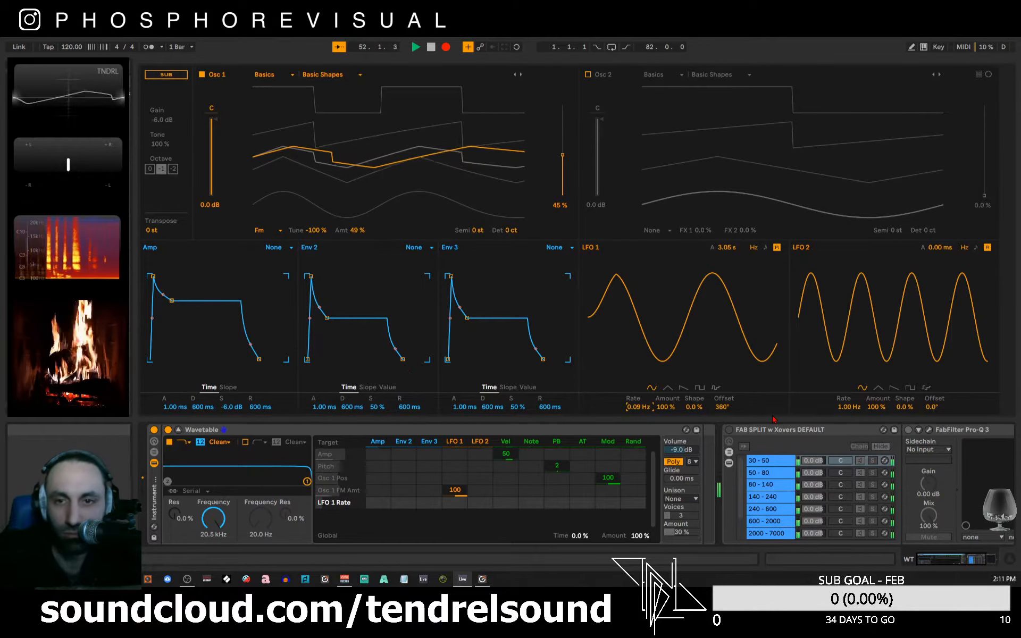
- Enable the sub oscillator at octave -1 and set its tone to 80%
left_click(167, 75)
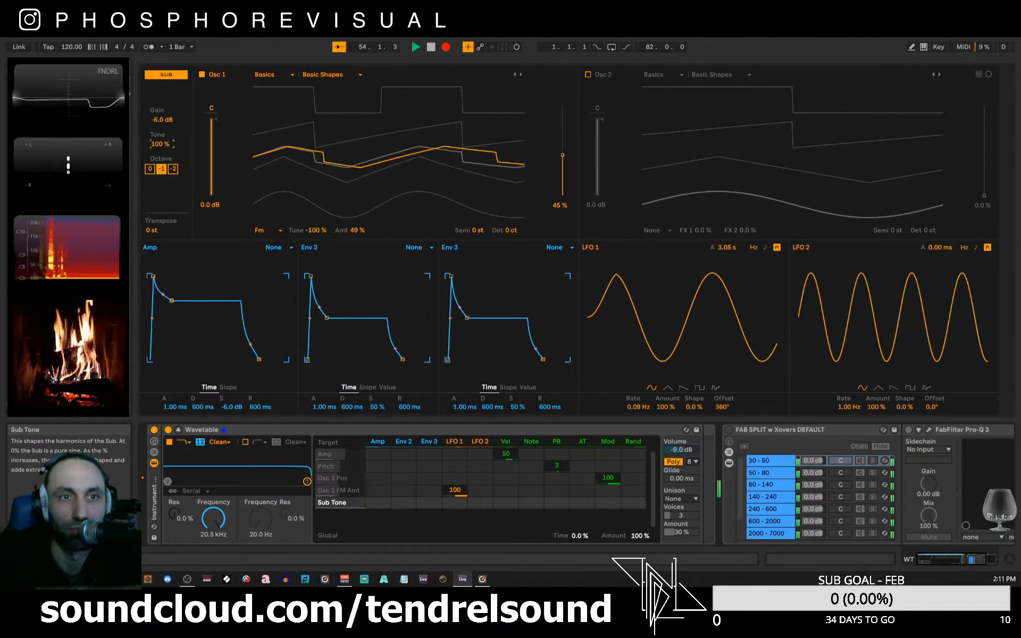
left_click(159, 145)
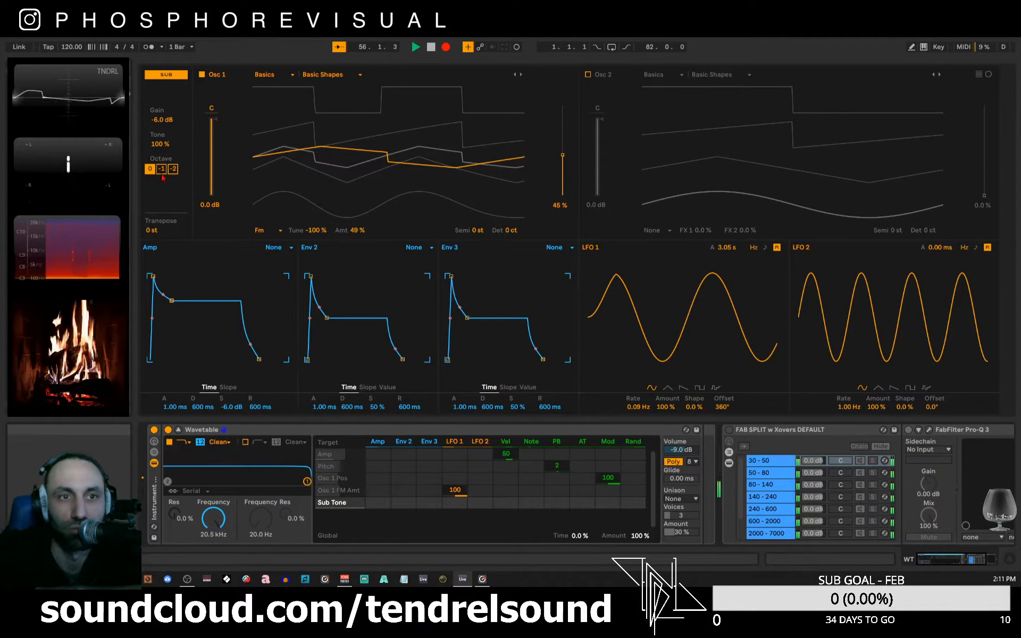
left_click_drag(165, 154, 165, 159)
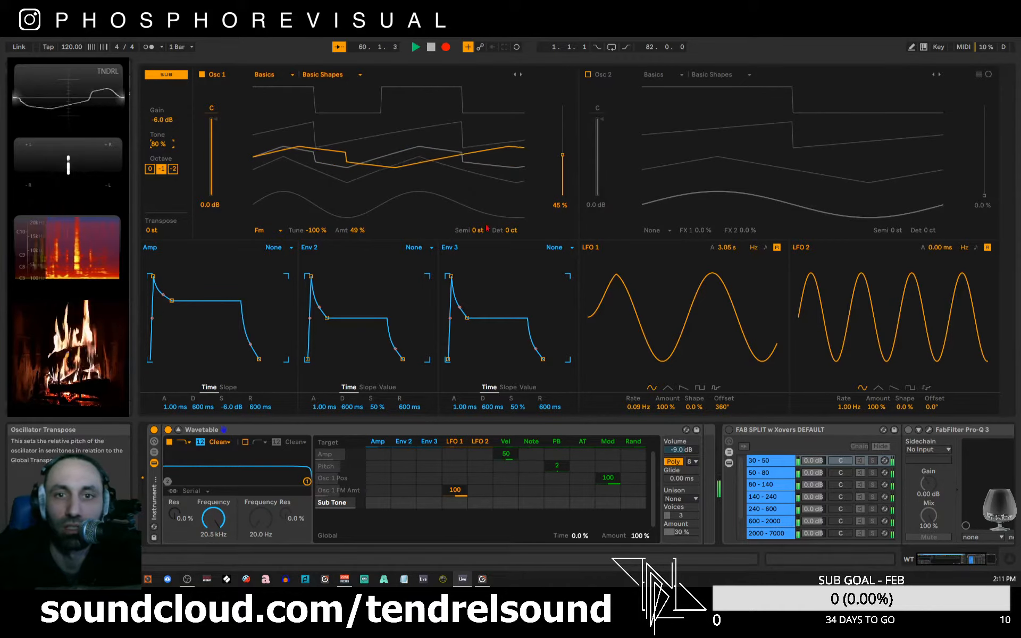
- Set Osc 1's wave position to 43% and assign LFO 1 to Osc 1 Pos with a modulation depth of 25
left_click_drag(562, 155, 562, 157)
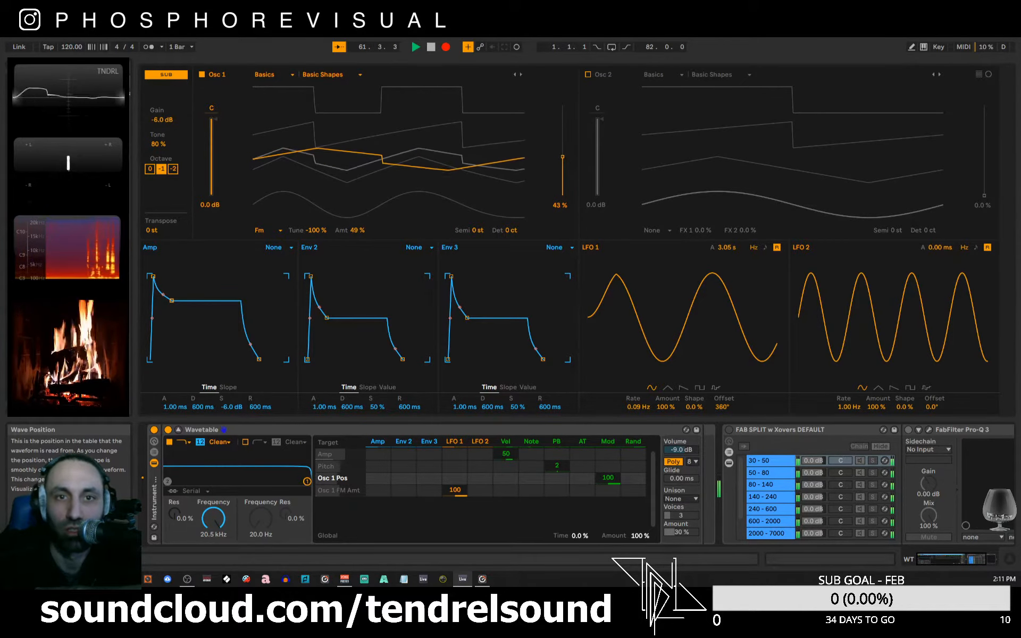
left_click(455, 477)
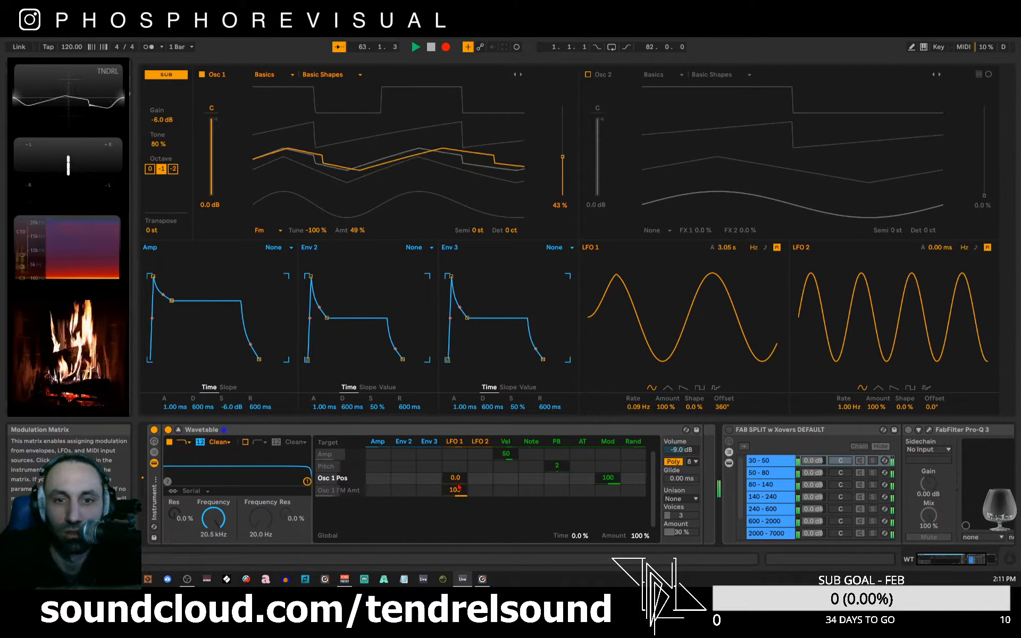
left_click_drag(455, 482, 455, 429)
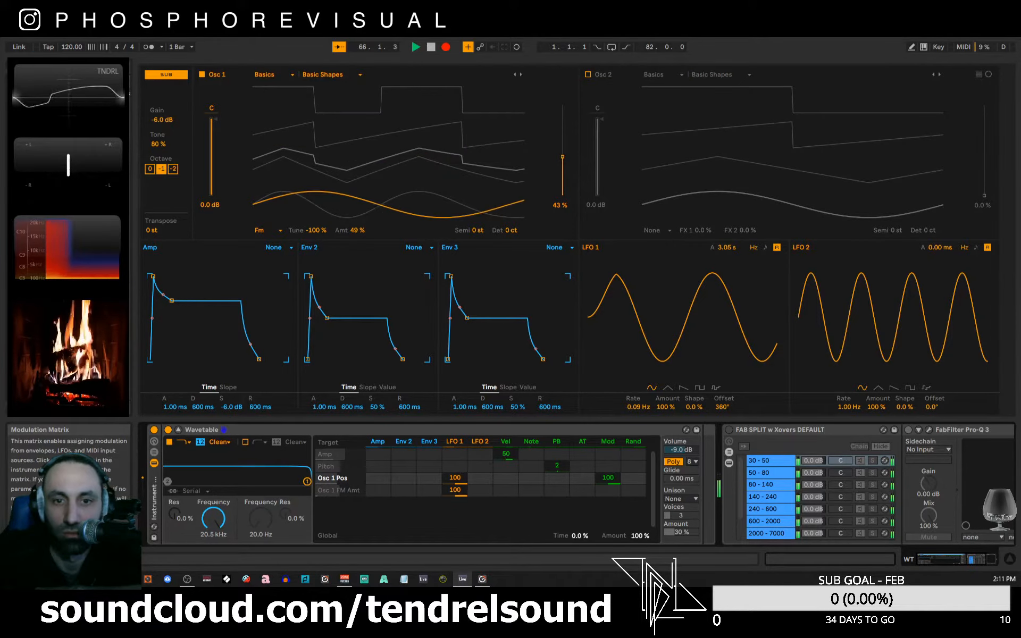
left_click_drag(455, 478, 455, 518)
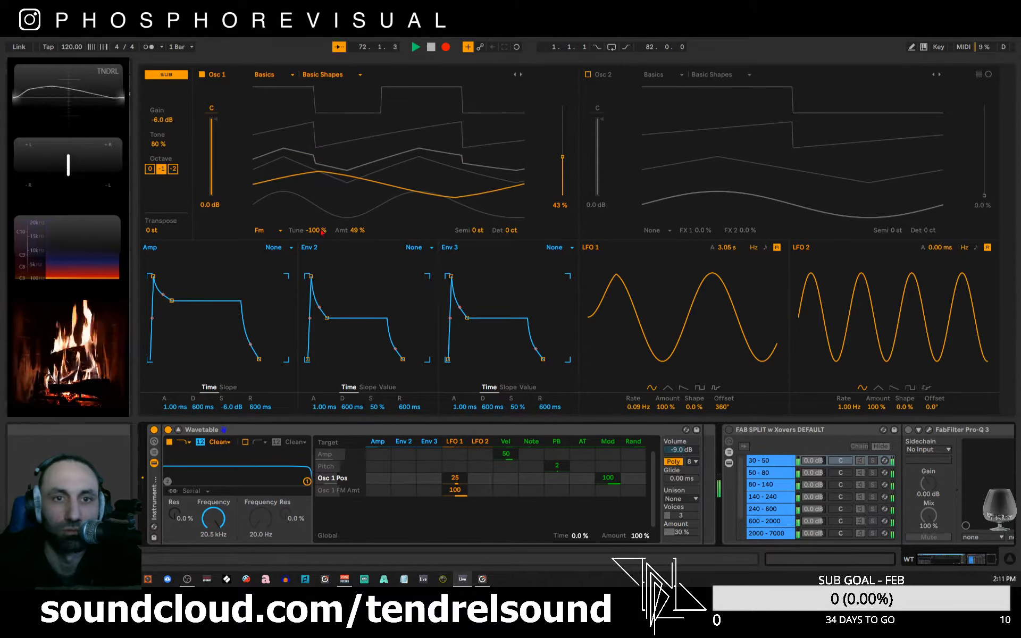
- Enable Osc 2, load the Quad Saw wavetable and set its wave position to 74%
left_click(588, 75)
left_click(749, 75)
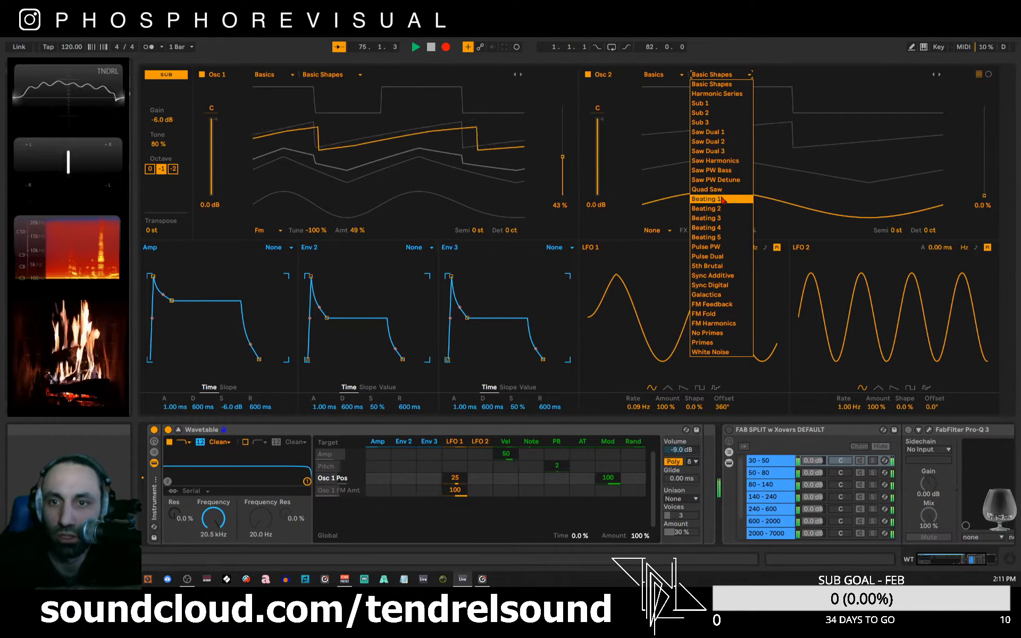
left_click(707, 189)
left_click_drag(984, 196, 984, 130)
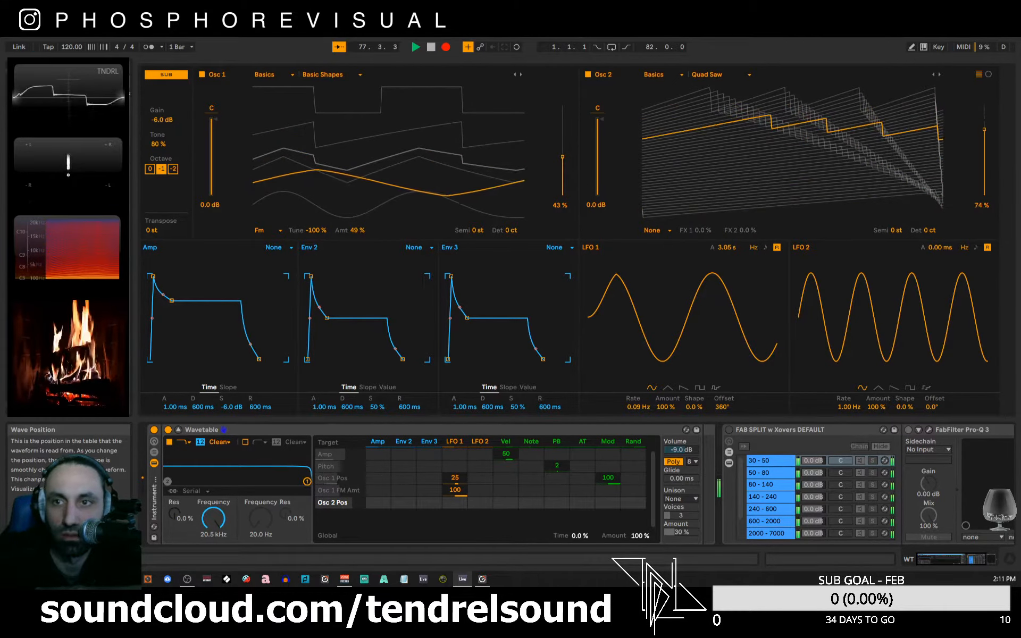
- Switch Osc 2 to the Noise category, load Pouring Rain and set the wave position to 23%
left_click(725, 75)
left_click(663, 77)
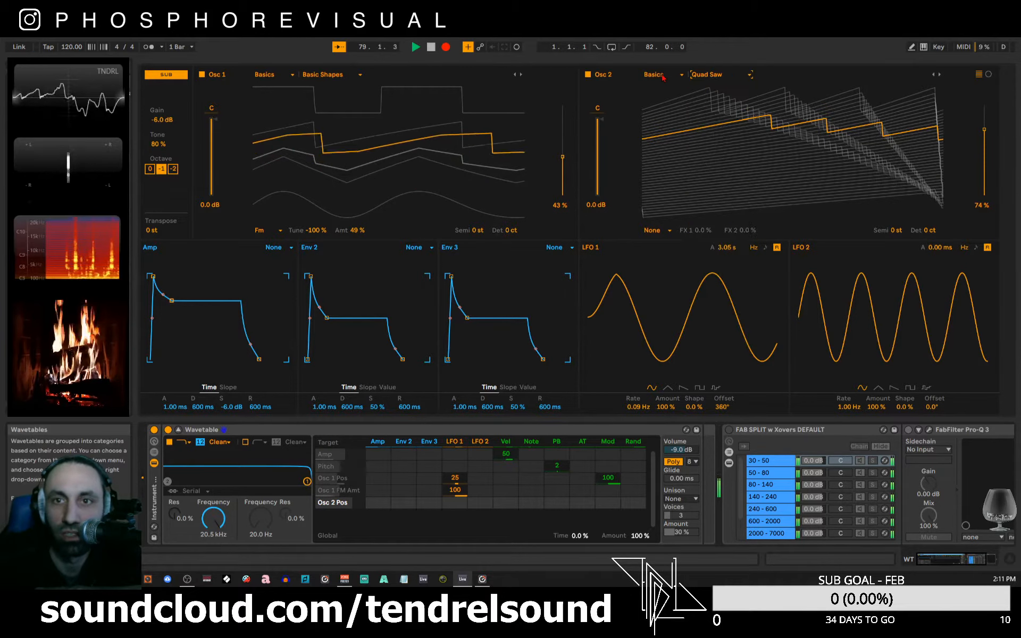
left_click(663, 77)
left_click(653, 160)
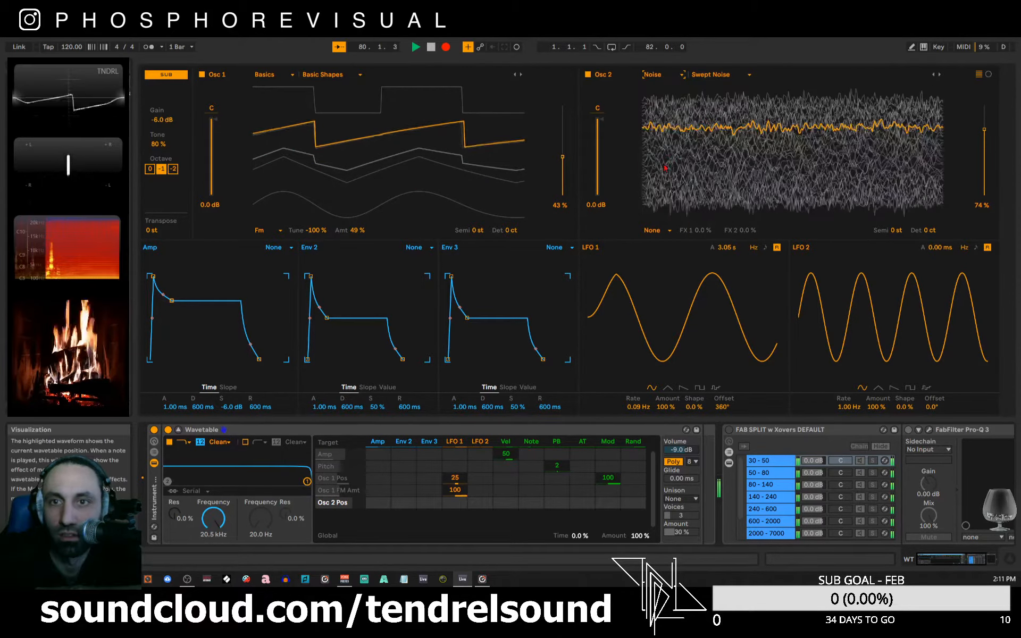
left_click(716, 80)
left_click(724, 142)
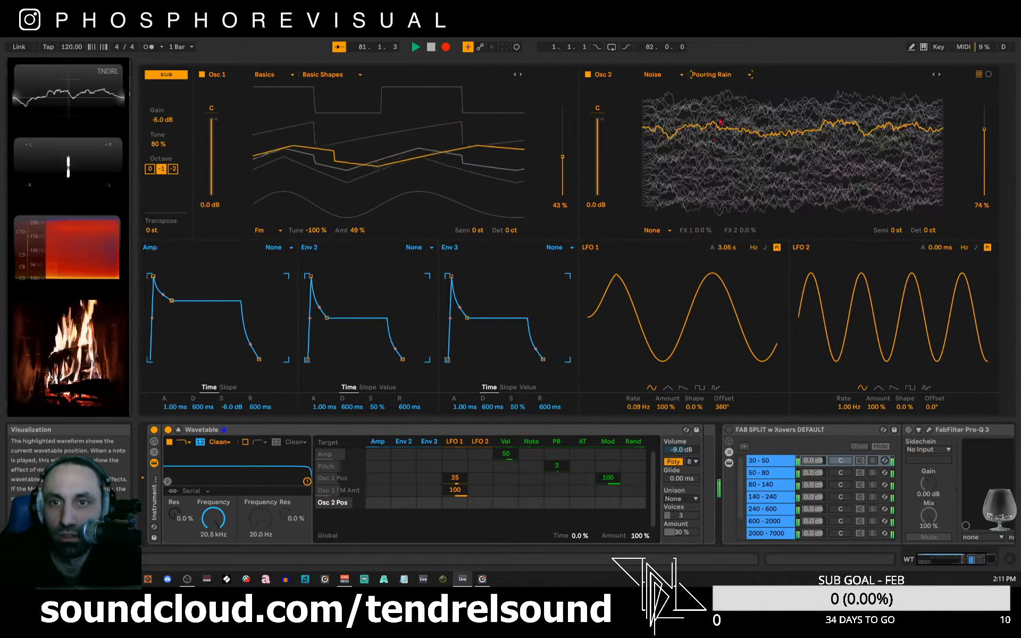
left_click_drag(984, 129, 984, 175)
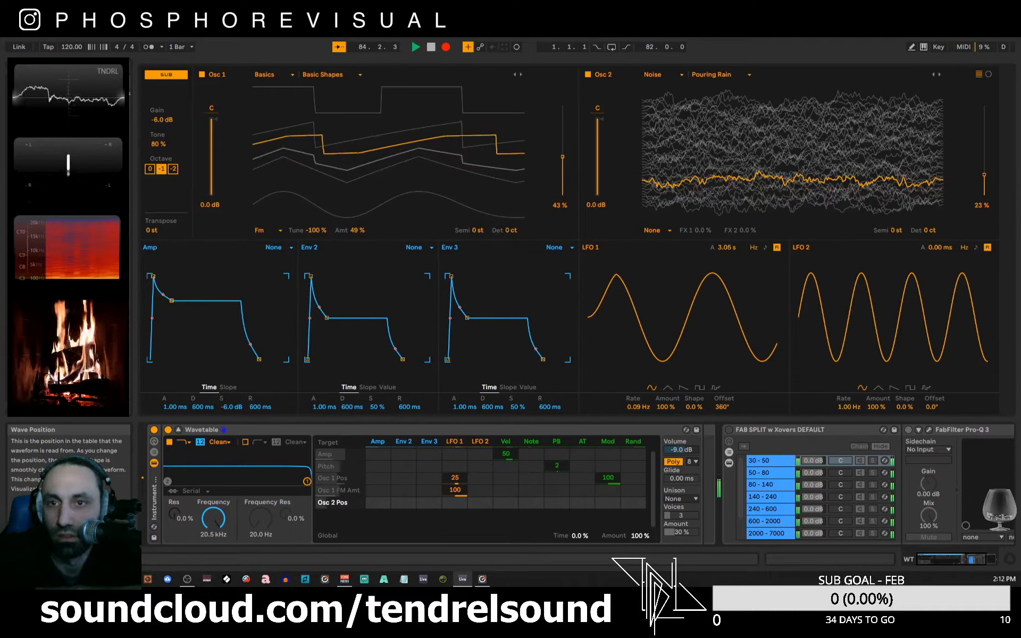
- Try the Applause wavetable on Osc 2 with the wave position at 72%
left_click(707, 77)
left_click(712, 134)
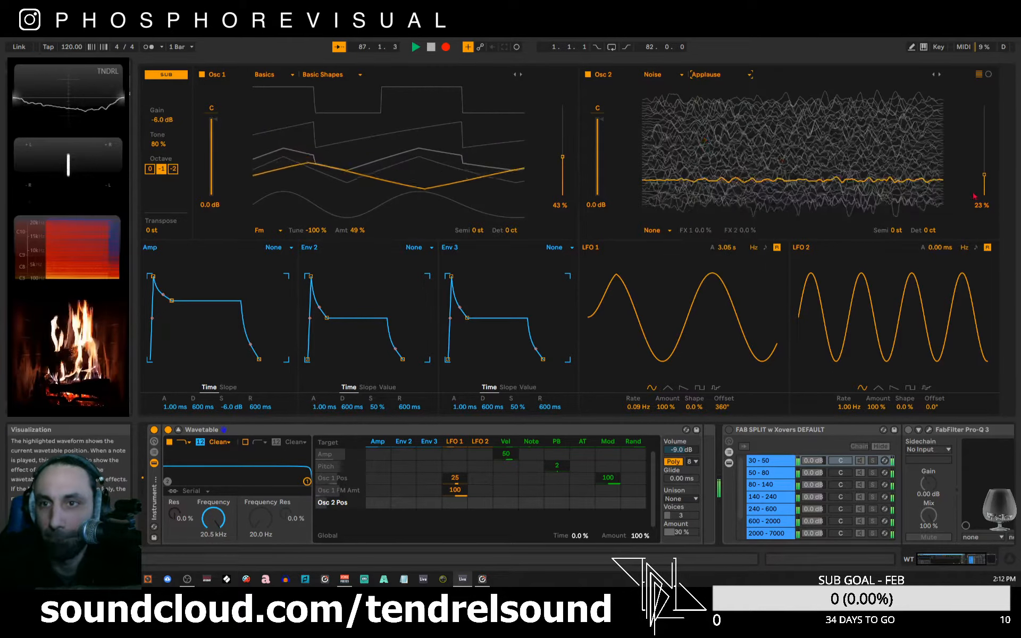
left_click_drag(984, 174, 984, 131)
- Load the Redux Noise wavetable on Osc 2 and lower its wave position to 6.4%
left_click(713, 74)
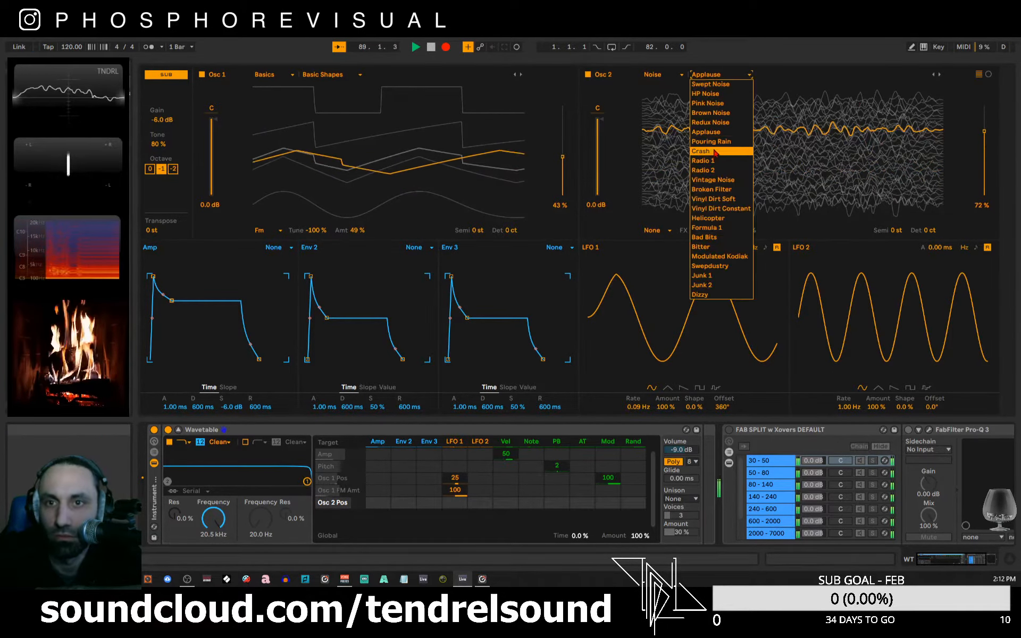
left_click(710, 122)
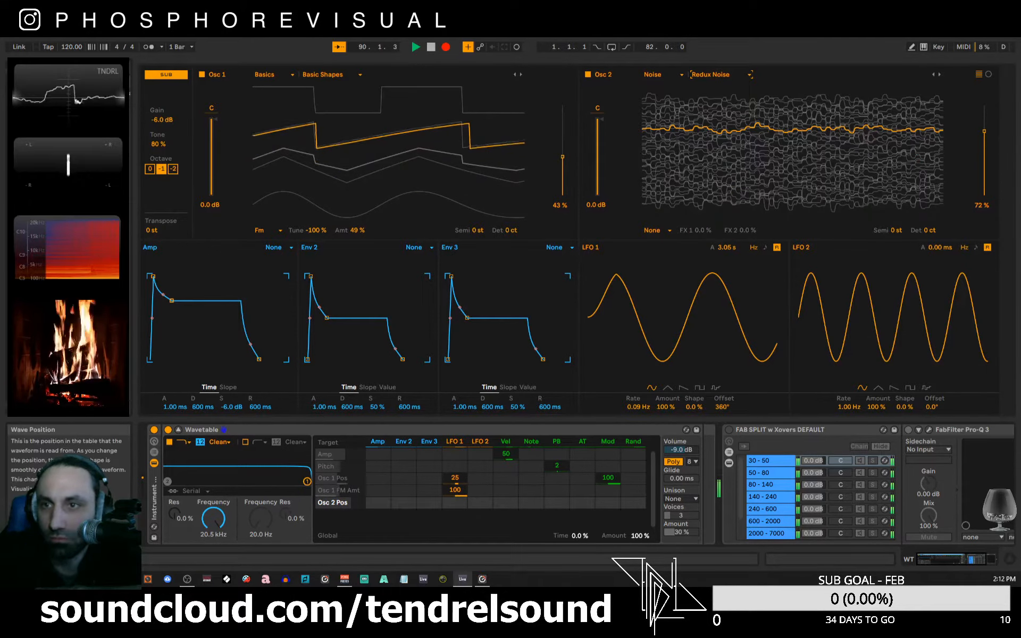
left_click_drag(984, 130, 984, 165)
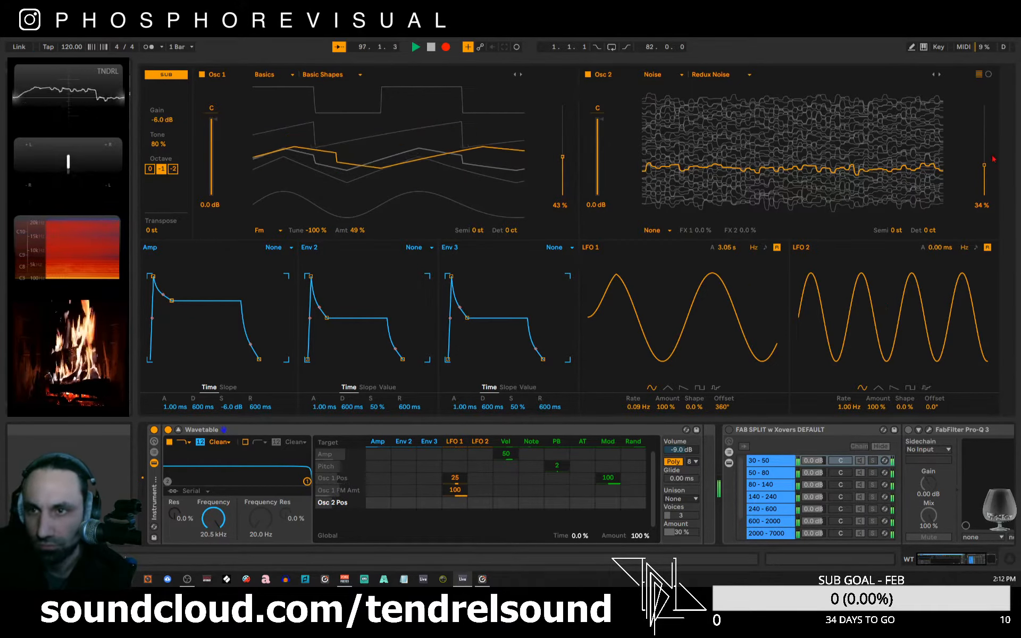
left_click_drag(993, 159, 993, 187)
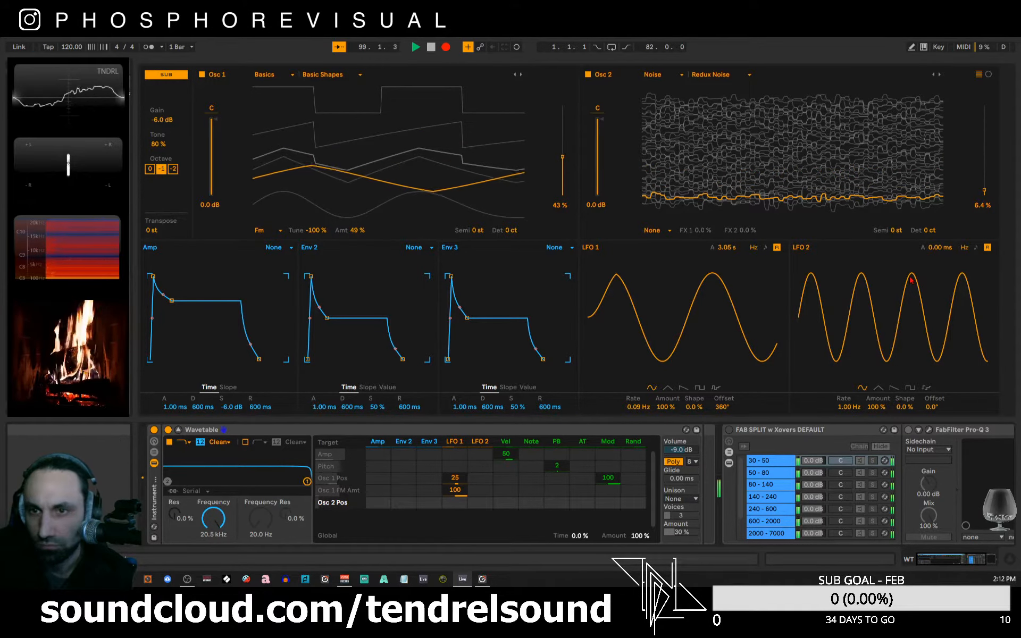
- Try tempo-syncing LFO 1's rate, then return it to Hz mode
left_click(764, 249)
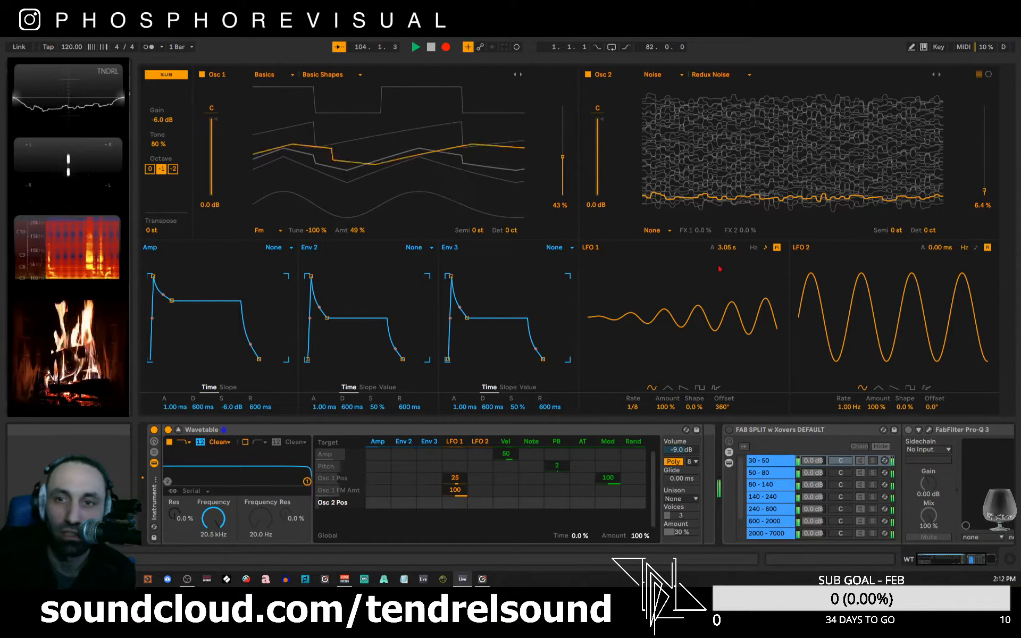
left_click(753, 248)
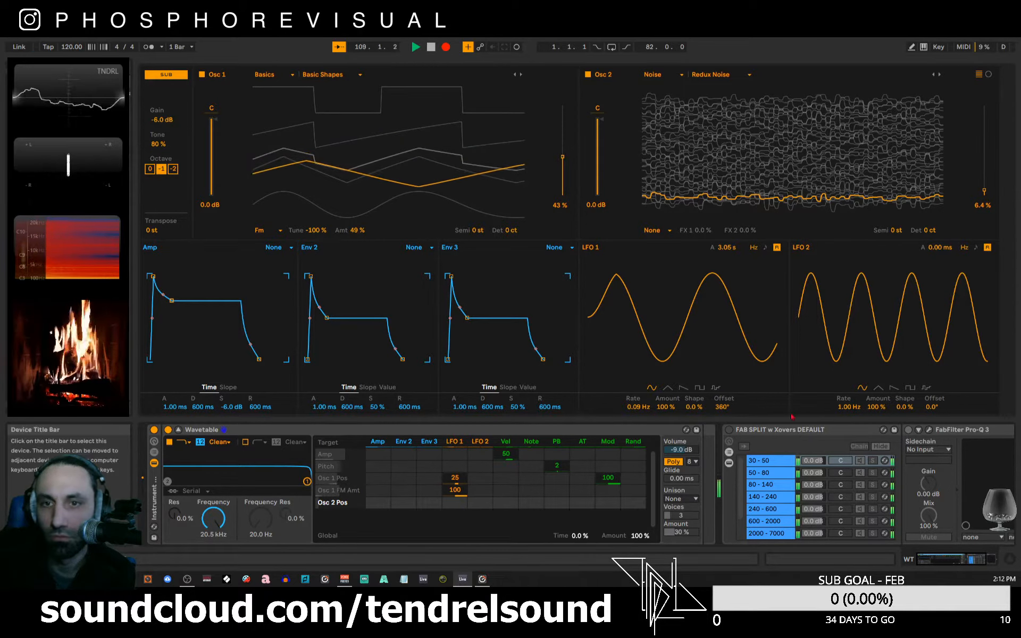
- Try the Classic effect mode on Osc 2, varying its pulse width and resetting Sync to 0.0%
left_click(667, 230)
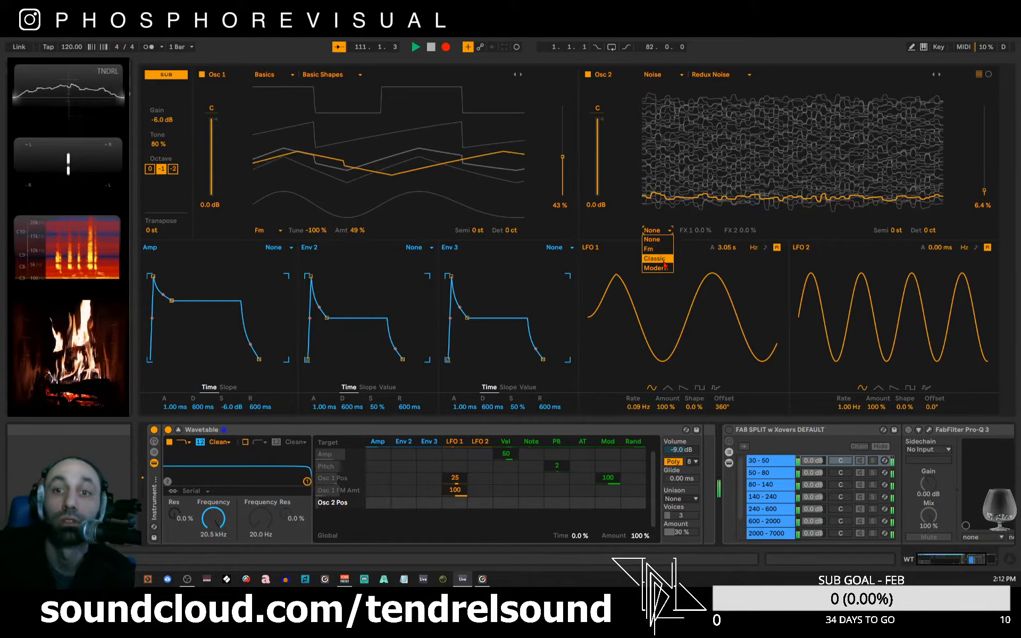
left_click(655, 259)
left_click_drag(707, 238, 747, 186)
mouse_move(714, 231)
left_mouse_down()
mouse_move(713, 201)
mouse_move(703, 229)
left_mouse_up()
double_click(743, 232)
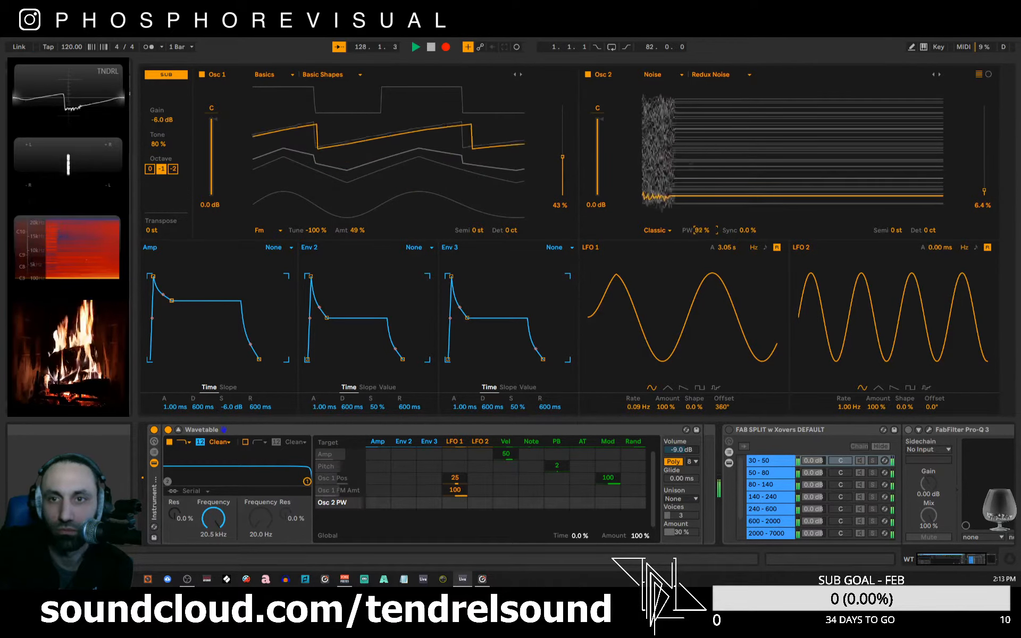
- Switch Osc 2's effect mode to Modern, set Warp to -100% and Fold to 26%, and select Warp as modulation target
left_click(667, 231)
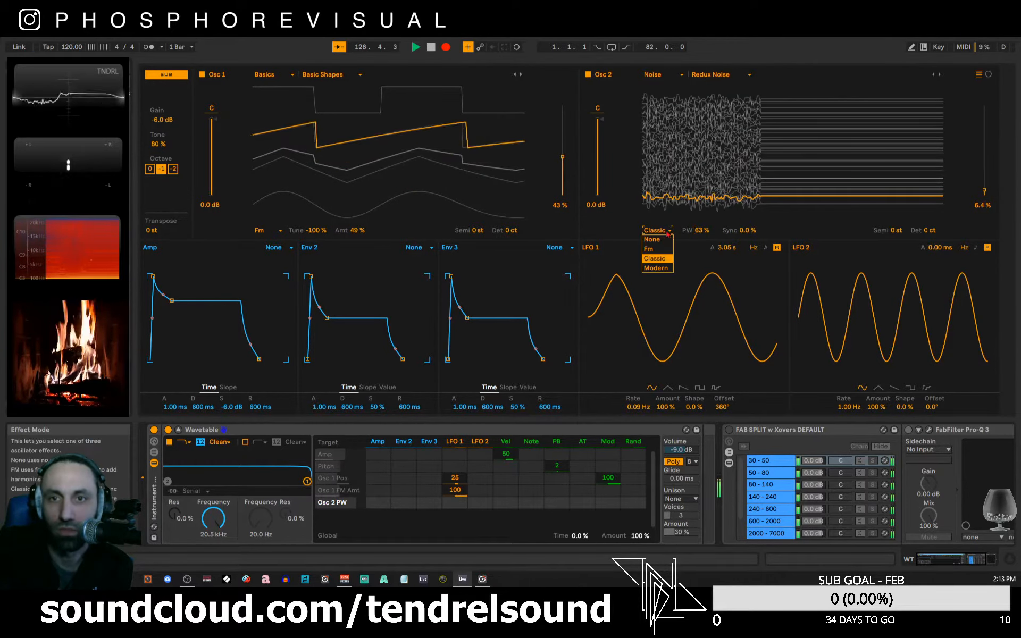
left_click(655, 268)
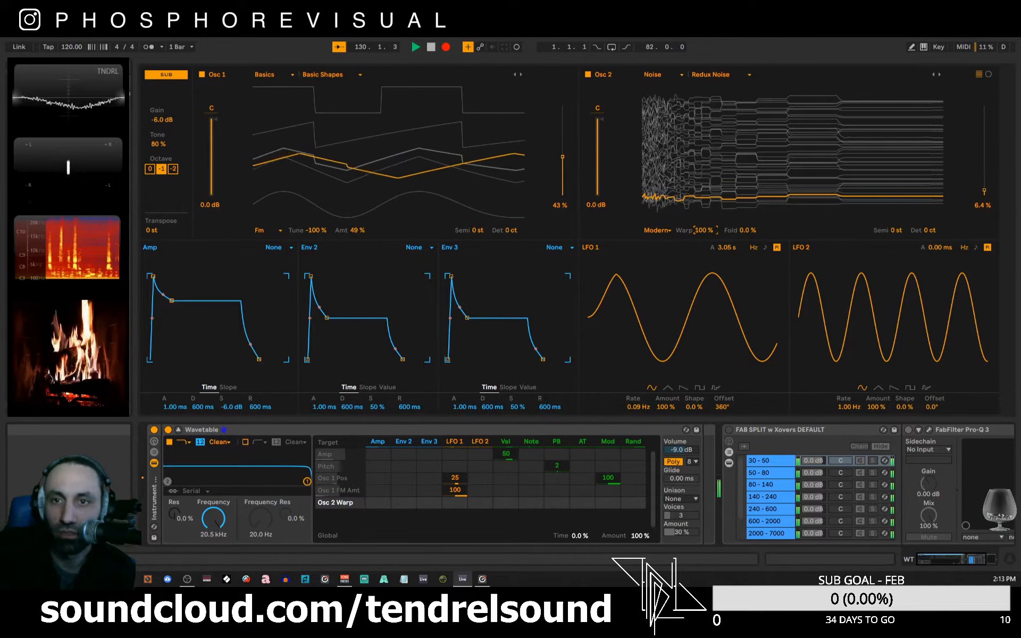
left_click_drag(705, 230, 705, 292)
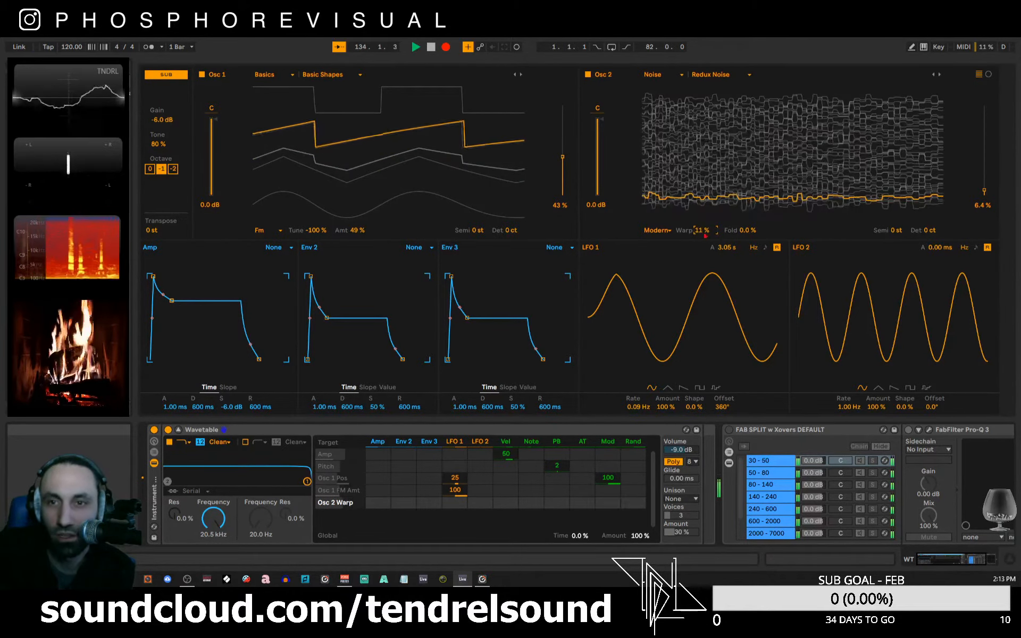
left_click_drag(743, 232, 705, 237)
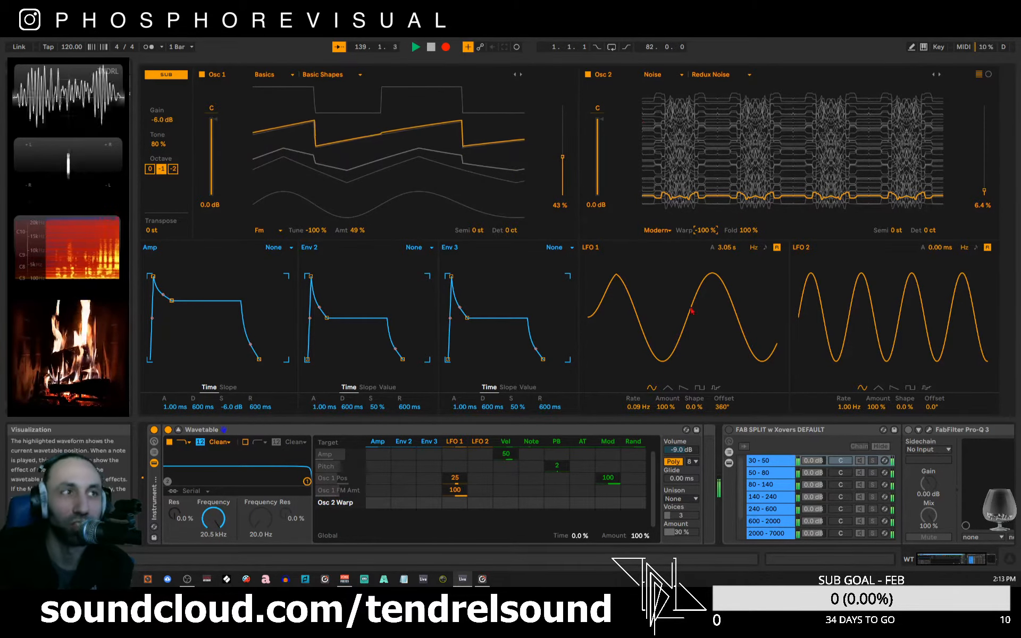
left_click_drag(746, 231, 746, 265)
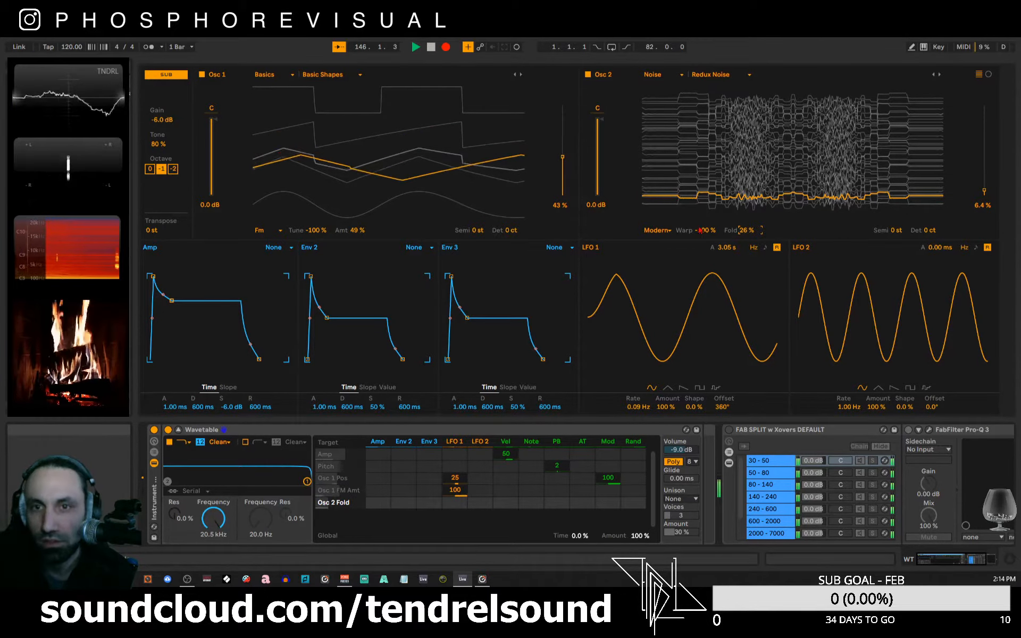
left_click(702, 230)
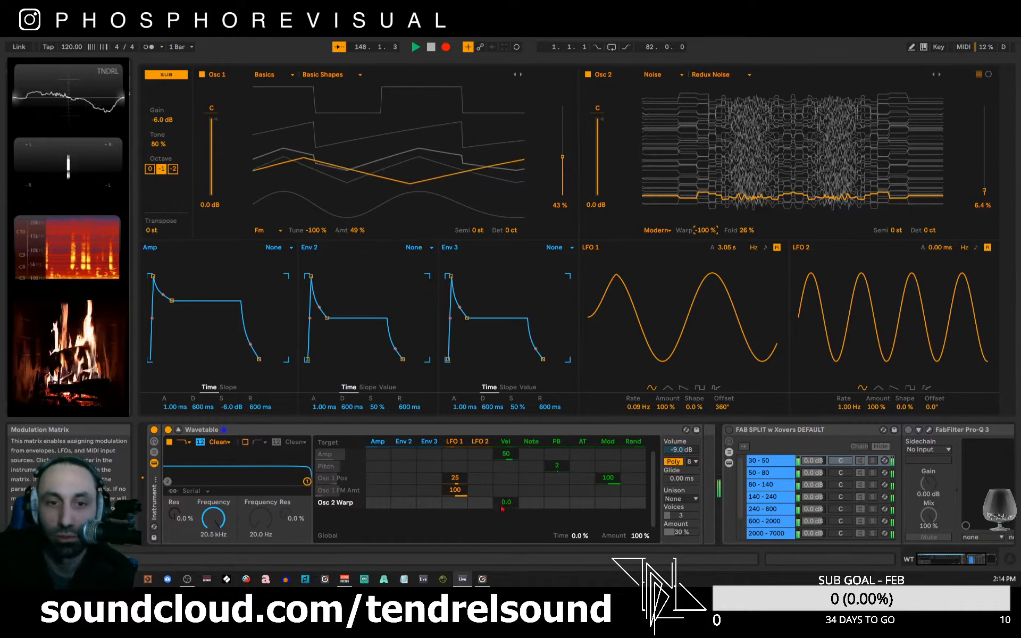
- Route LFO 2 to Osc 2 Warp at 100 and Osc 2 Pos at 25, with a 0.01 Hz rate and 8.5% wave position
left_click_drag(480, 502, 481, 495)
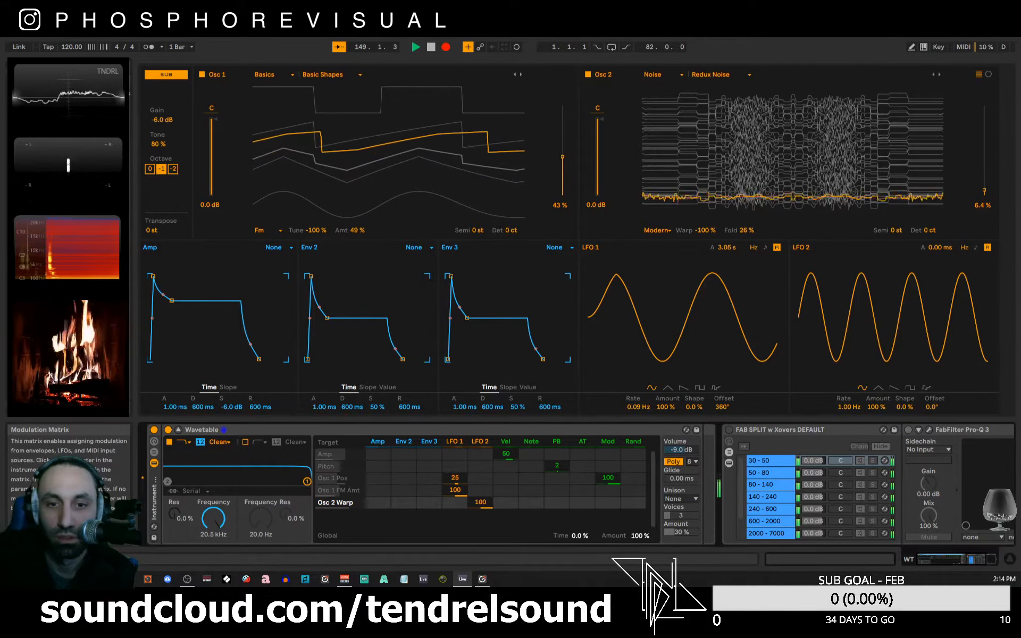
left_click_drag(849, 408, 851, 479)
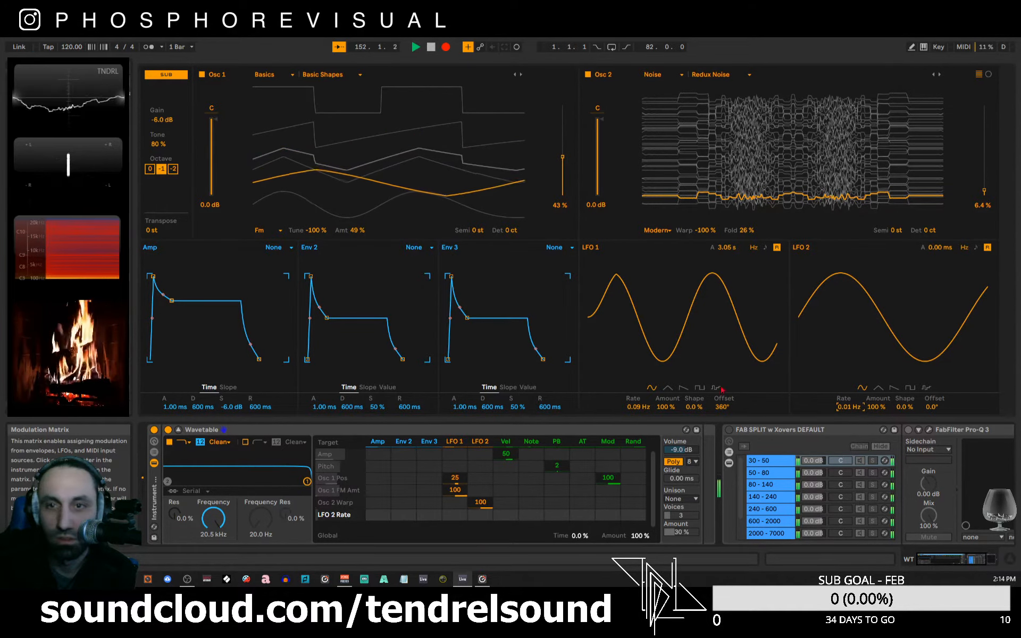
left_click_drag(984, 190, 985, 189)
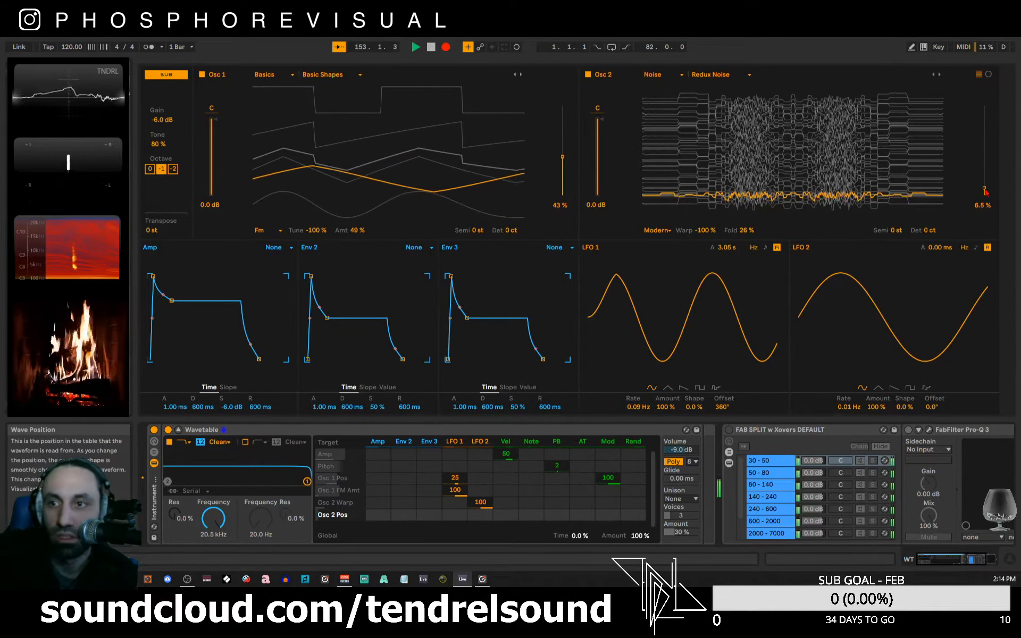
left_click_drag(480, 515, 480, 501)
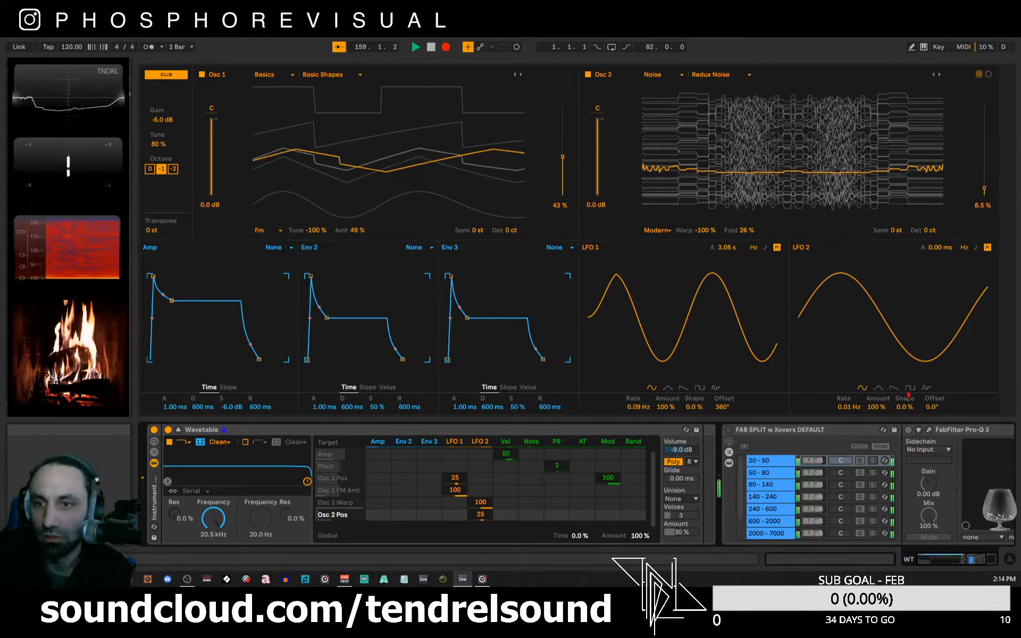
- Try LFO 2's random stepped waveform at 30 Hz and 0.01 Hz, then return it to a sine at 0.01 Hz
left_click(925, 389)
left_click_drag(850, 408, 850, 324)
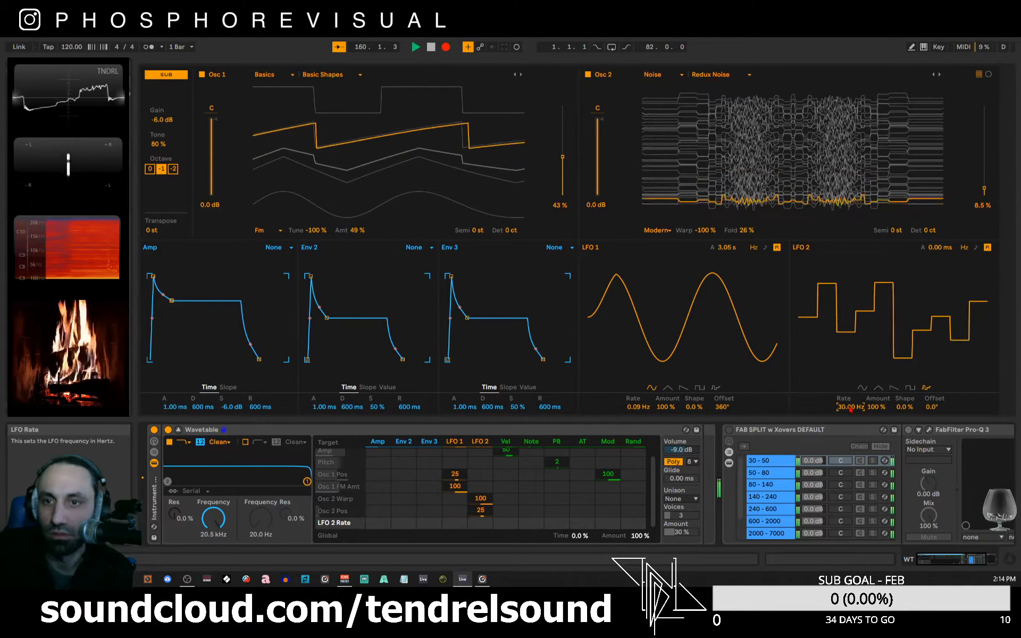
left_click_drag(850, 409, 851, 495)
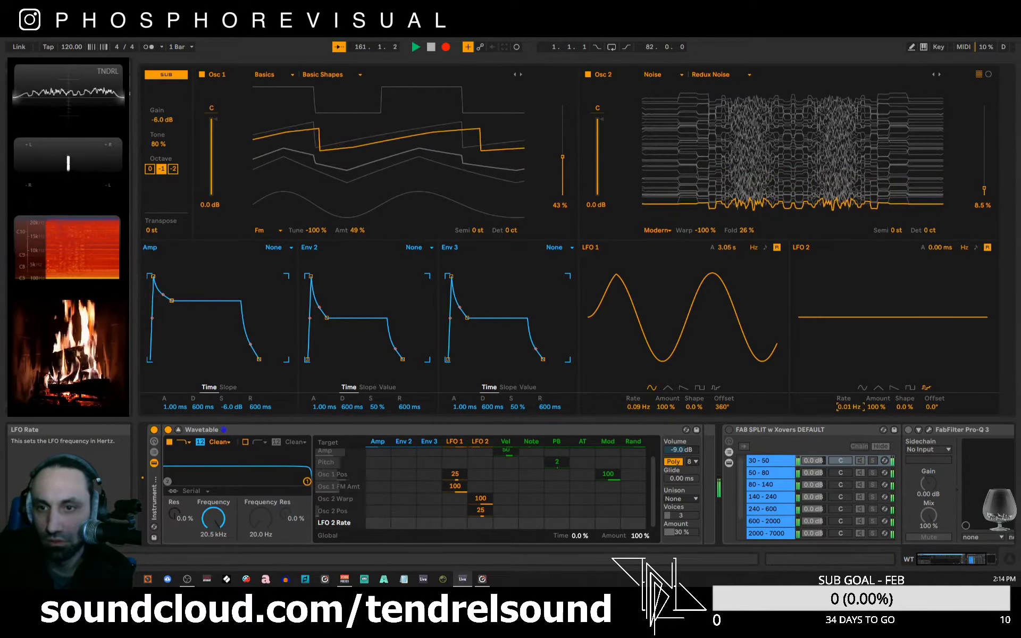
left_click(862, 388)
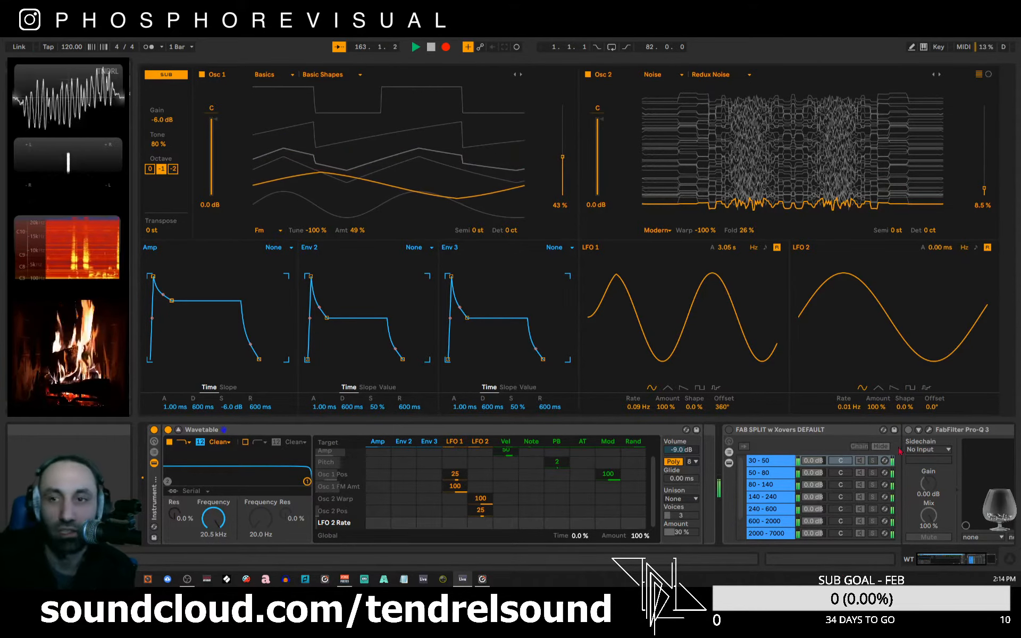
mouse_move(847, 406)
left_mouse_down()
mouse_move(847, 385)
mouse_move(847, 409)
left_mouse_up()
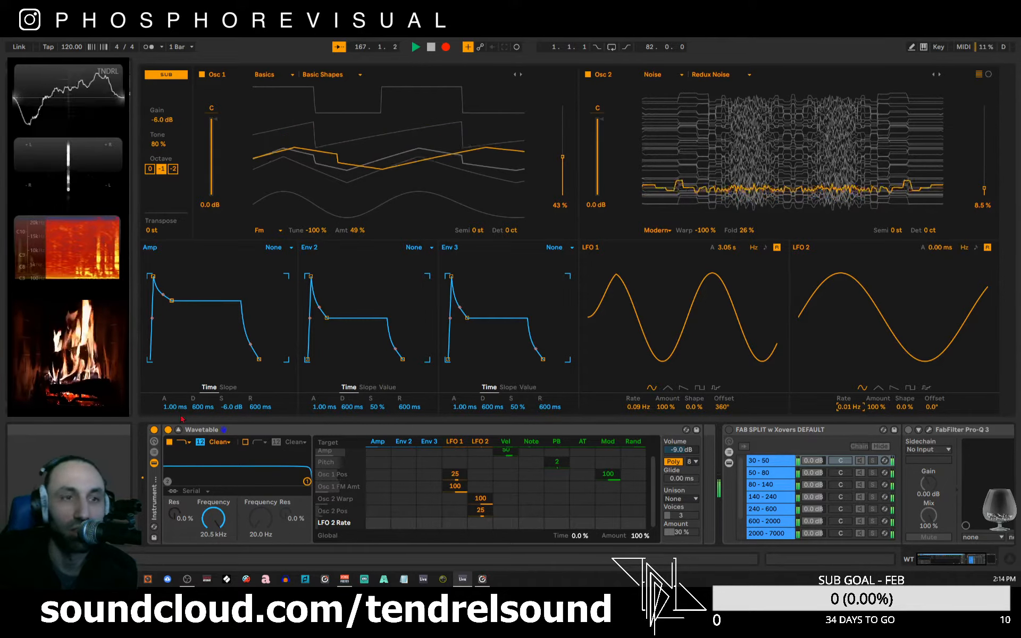
- Group the Wavetable device into an Instrument Rack and inspect the FAB SPLIT rack's 2000 - 7000 chain
key("ctrl+g")
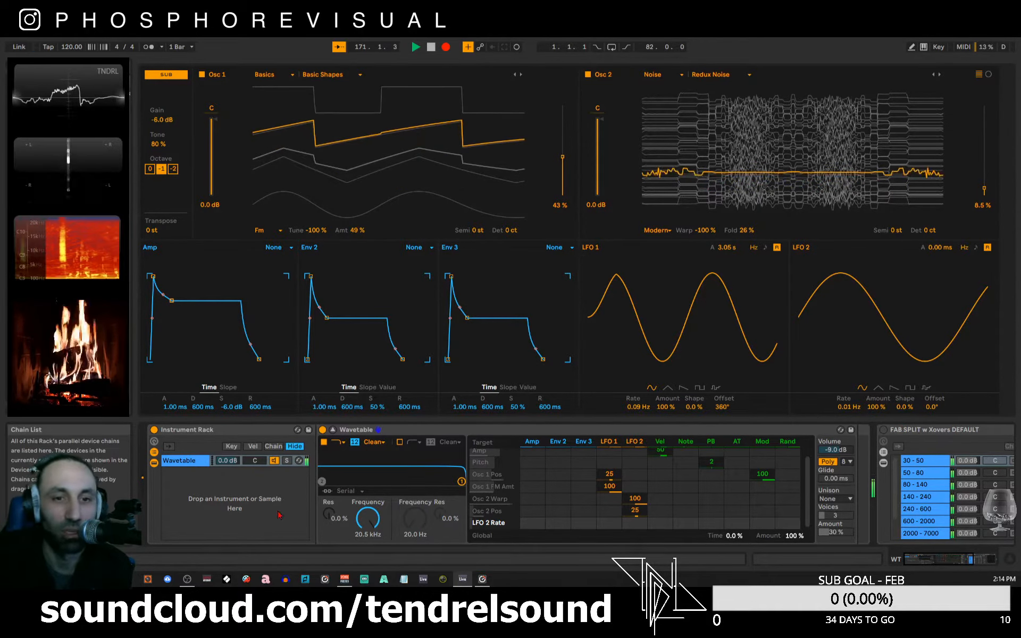
left_click(933, 534)
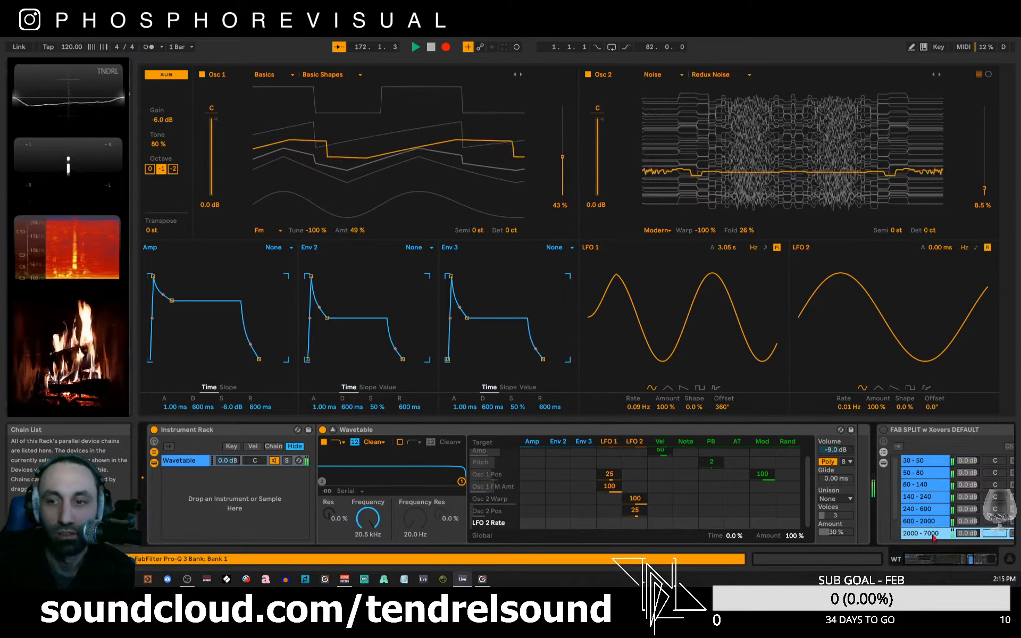
left_click(944, 560)
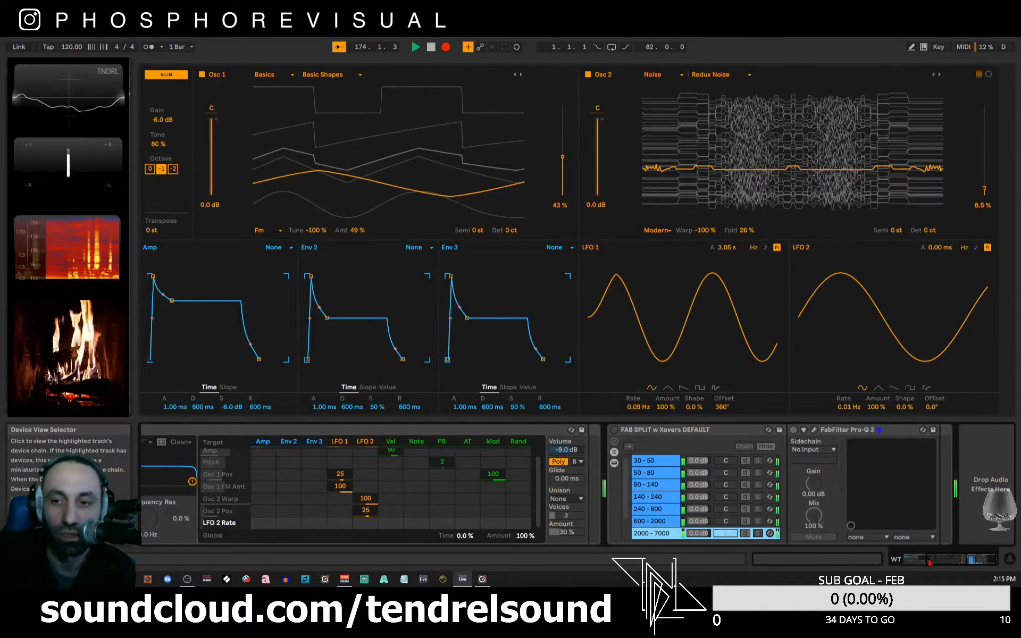
left_click_drag(929, 562, 900, 563)
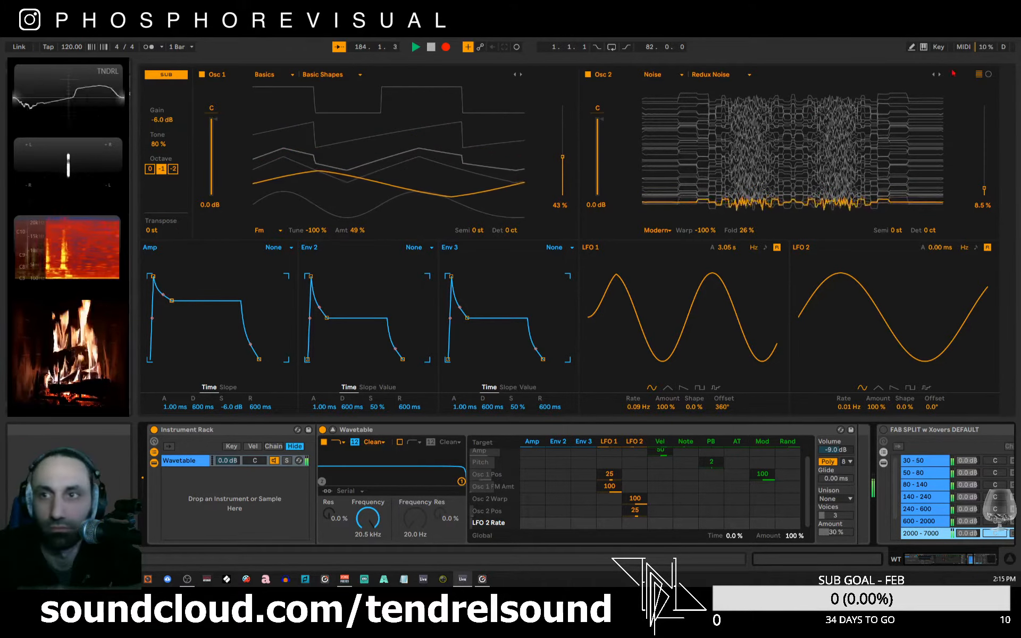
- Check the running recording in the arrangement, then enlarge the Wavetable's expanded view again
left_click_drag(798, 62, 798, 259)
key("ctrl+alt+r")
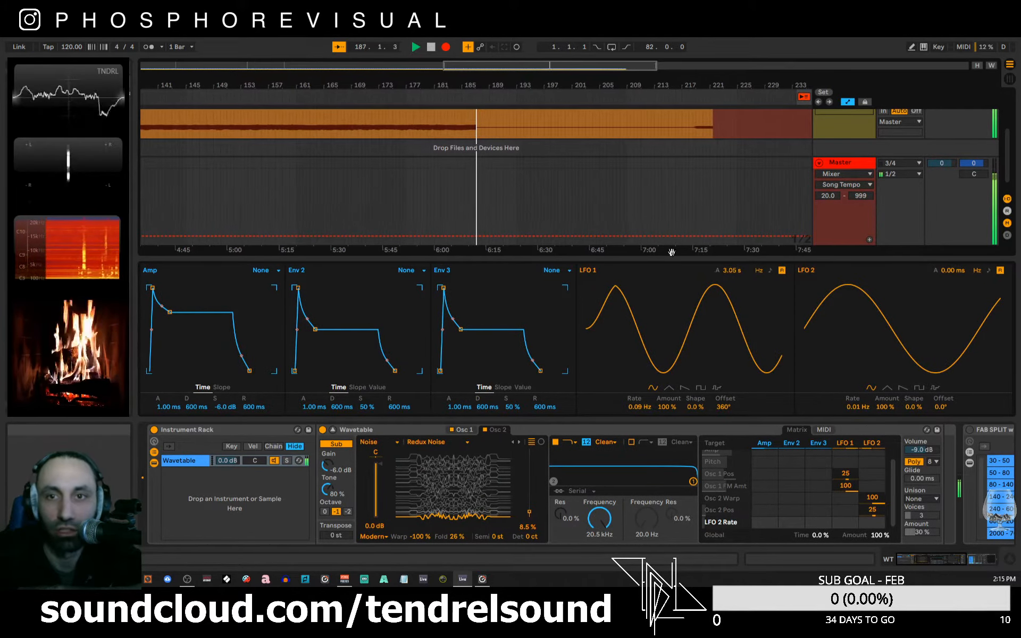
left_click_drag(669, 261, 623, 61)
- Loop the Amp envelope with 0.00 ms attack and -inf dB sustain, trying 485 ms and 2.69 s decay before settling on 1.32 s
left_click(270, 248)
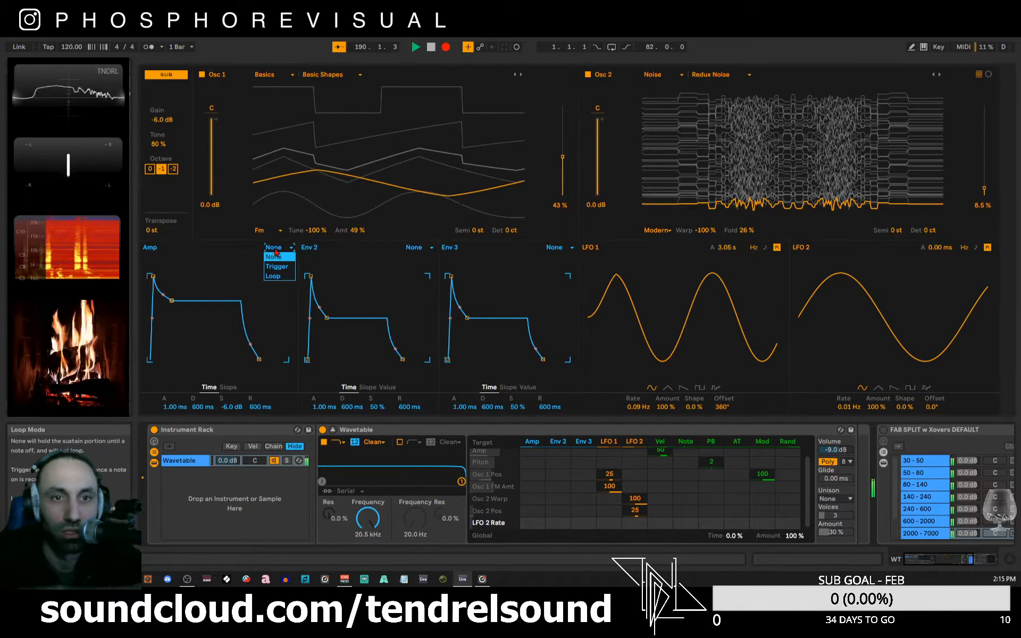
left_click(276, 278)
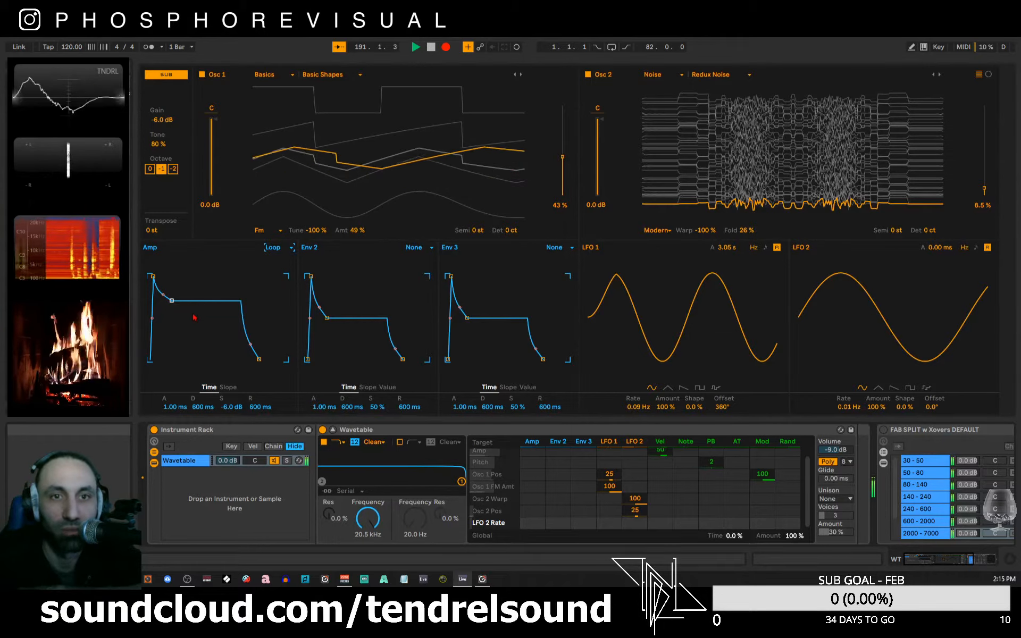
left_click_drag(171, 301, 181, 360)
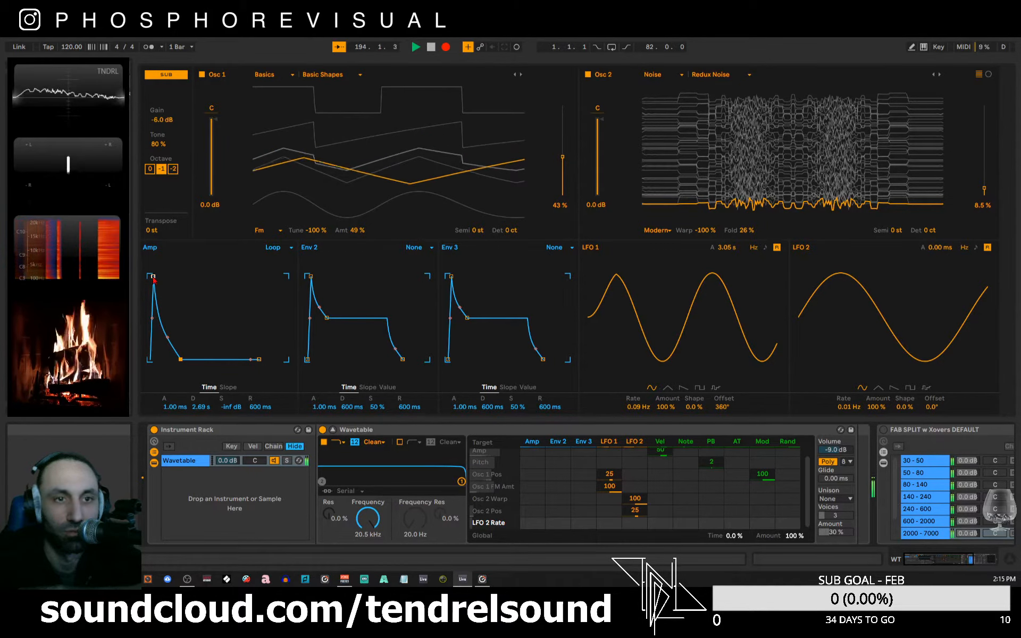
left_click_drag(154, 279, 150, 276)
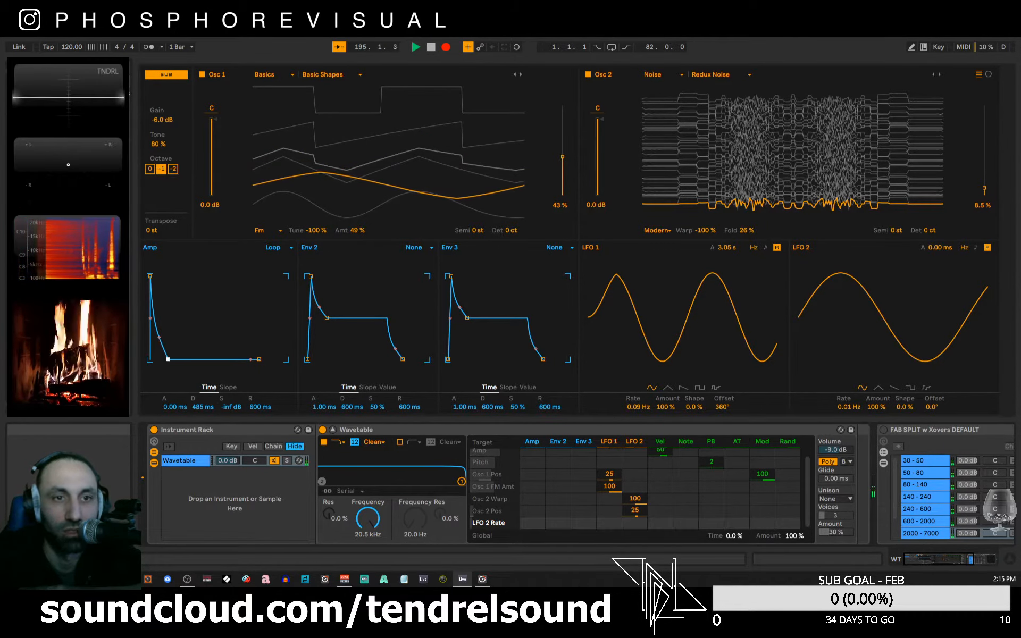
mouse_move(168, 359)
left_mouse_down()
mouse_move(178, 354)
mouse_move(160, 279)
mouse_move(177, 359)
left_mouse_up()
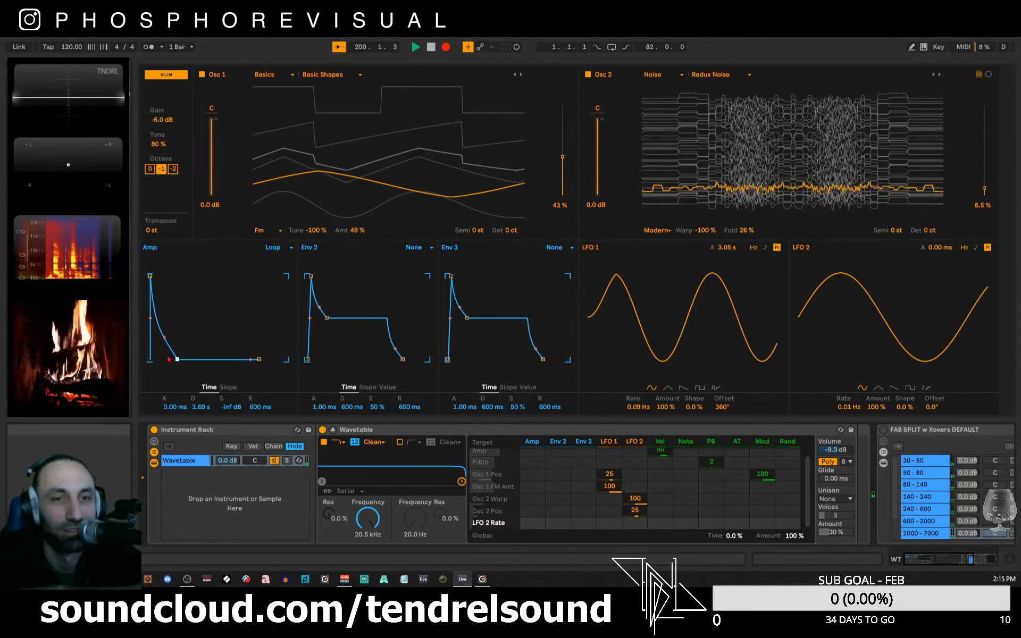
mouse_move(177, 359)
left_mouse_down()
mouse_move(182, 290)
mouse_move(173, 360)
left_mouse_up()
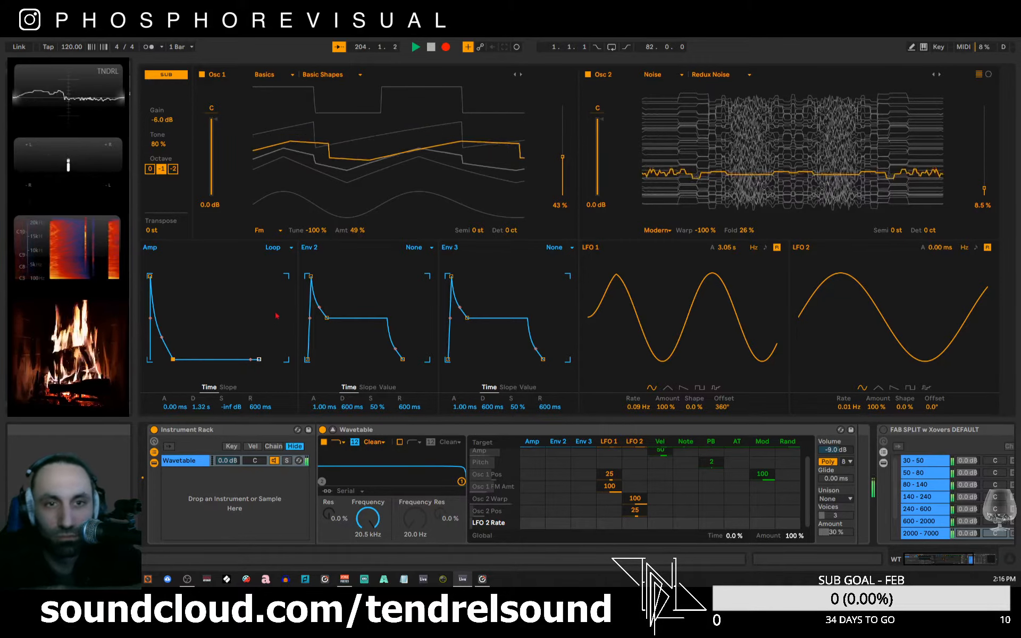
- Set the Amp envelope's decay to 20.0 s, its sustain to 0.0 dB and its loop mode to None
left_click_drag(175, 362, 195, 277)
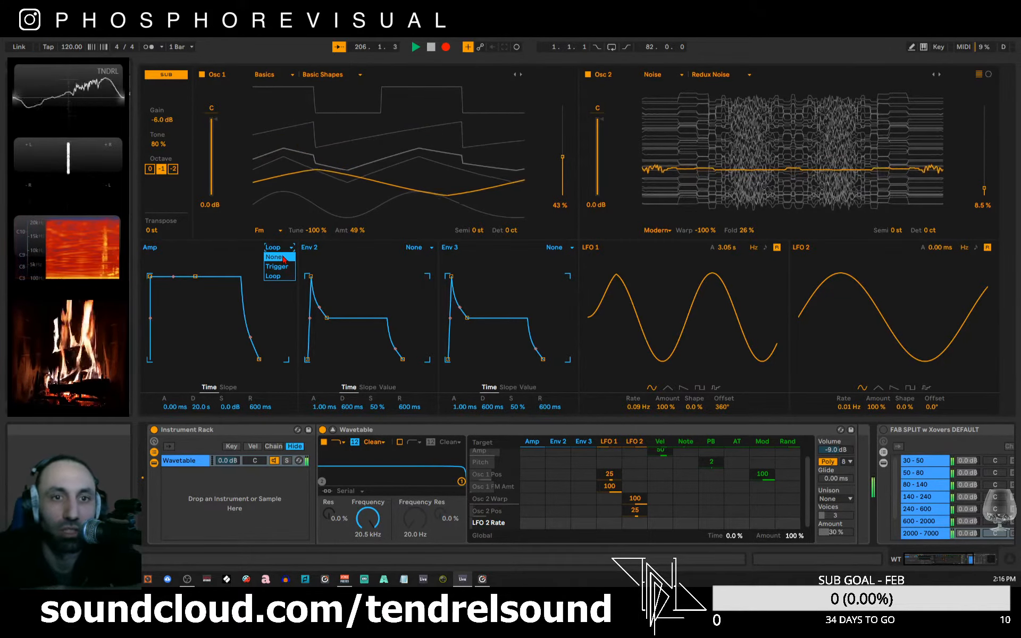
left_click(285, 260)
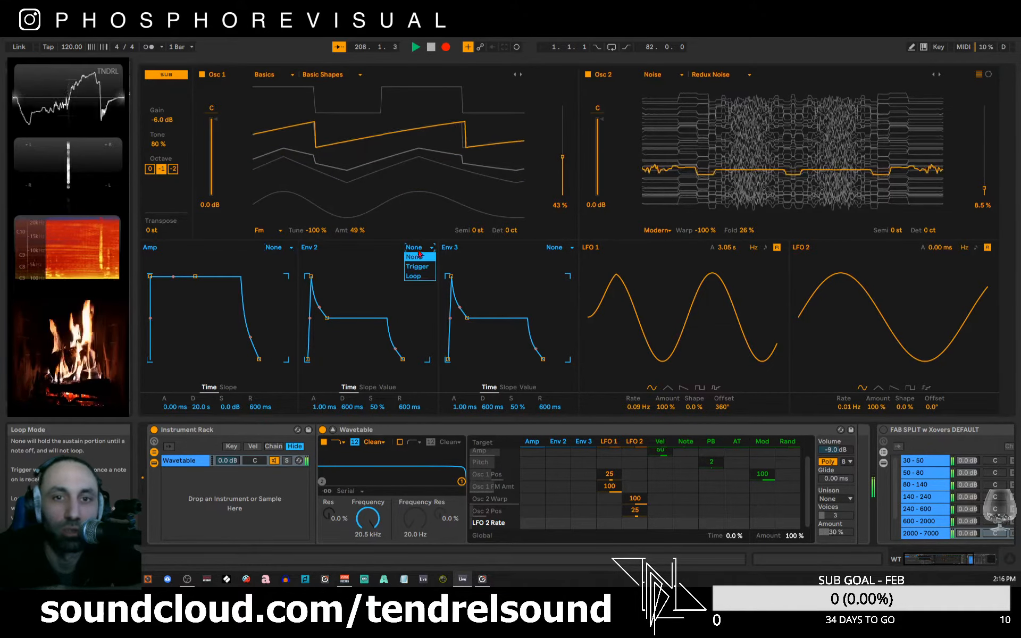
- Loop Env 2 with 6.06 s curved attack, 1.61 s decay and 49% sustain, and route it to Osc 2 Pos at 100
left_click(421, 276)
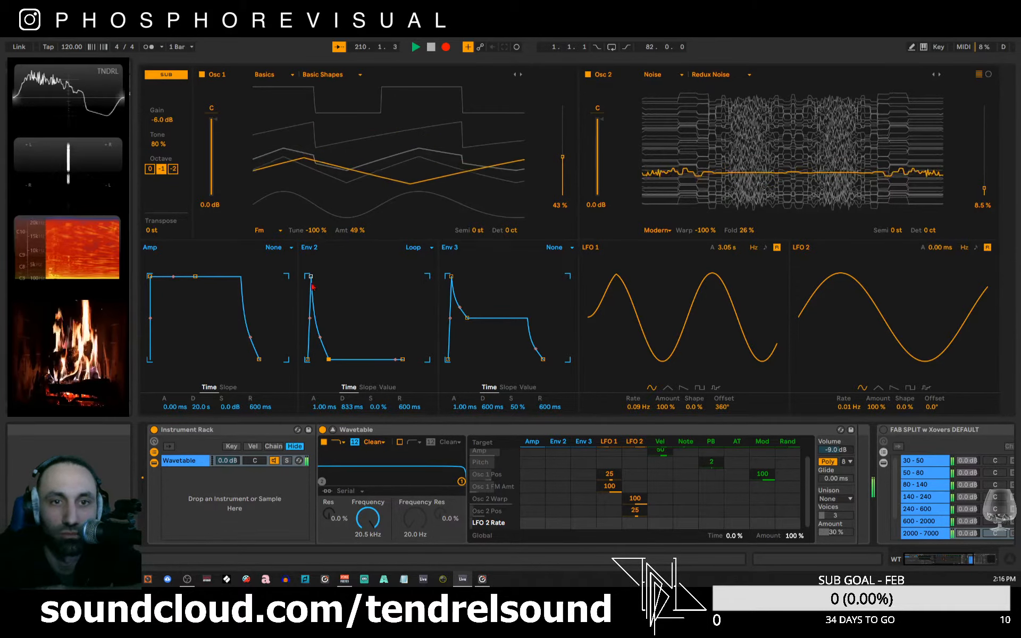
left_click_drag(311, 278, 336, 277)
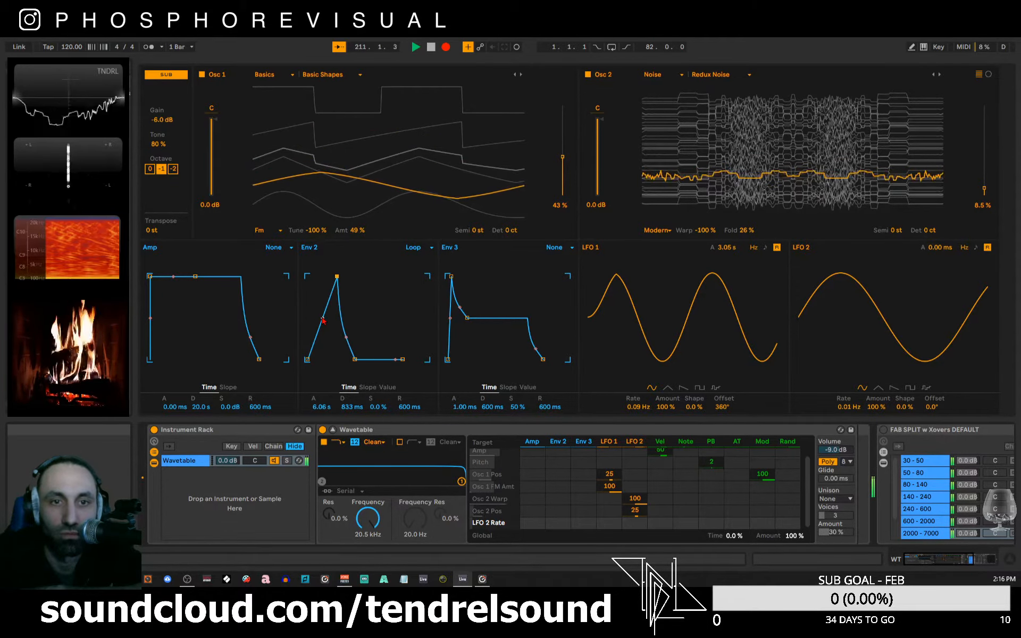
left_click_drag(322, 320, 322, 294)
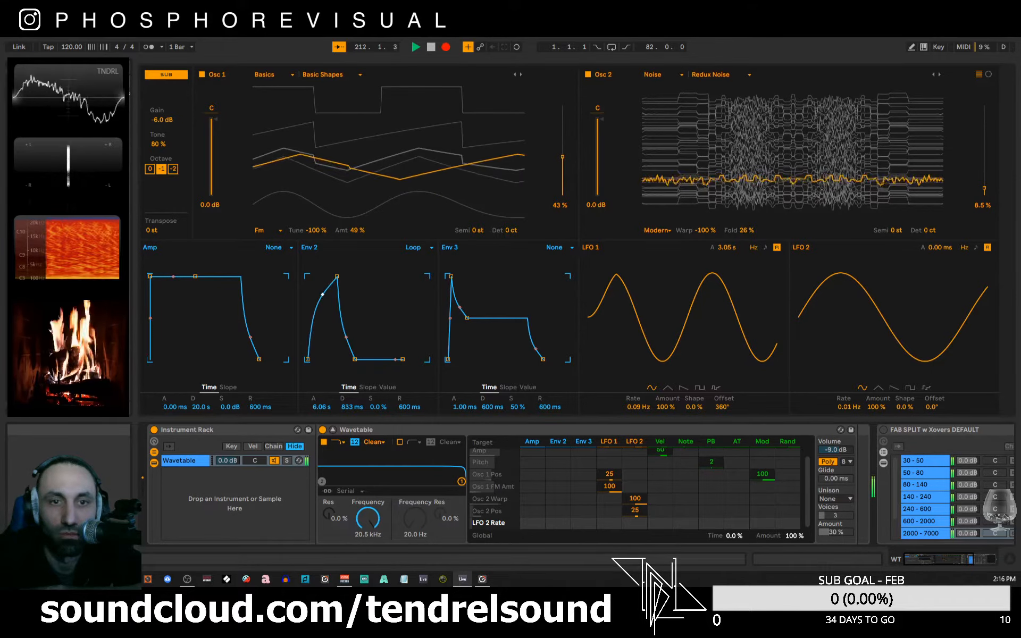
left_click_drag(355, 360, 358, 318)
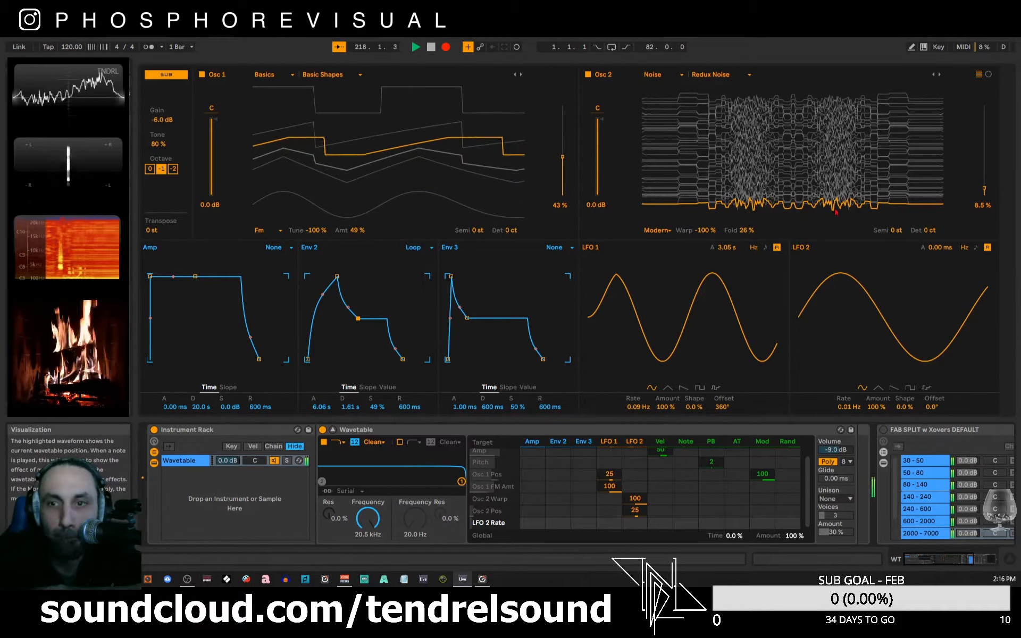
left_click(984, 190)
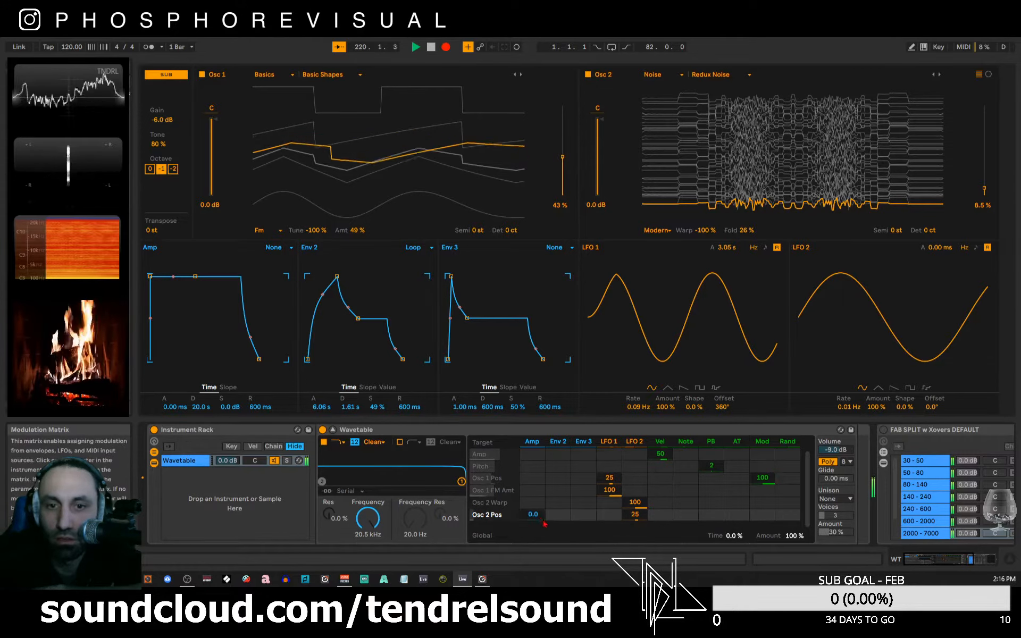
left_click_drag(554, 519, 498, 484)
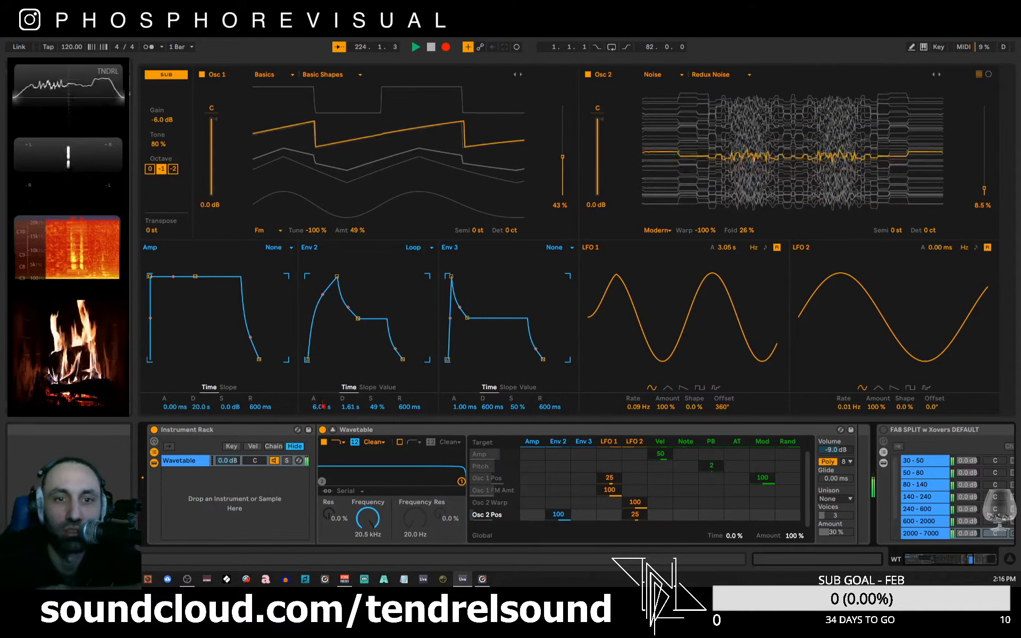
- Try Env 2 with 0.00 ms attack and 70.0 ms decay, then set 20.0 s attack, 451 ms decay and 51% sustain
left_click_drag(321, 408, 321, 478)
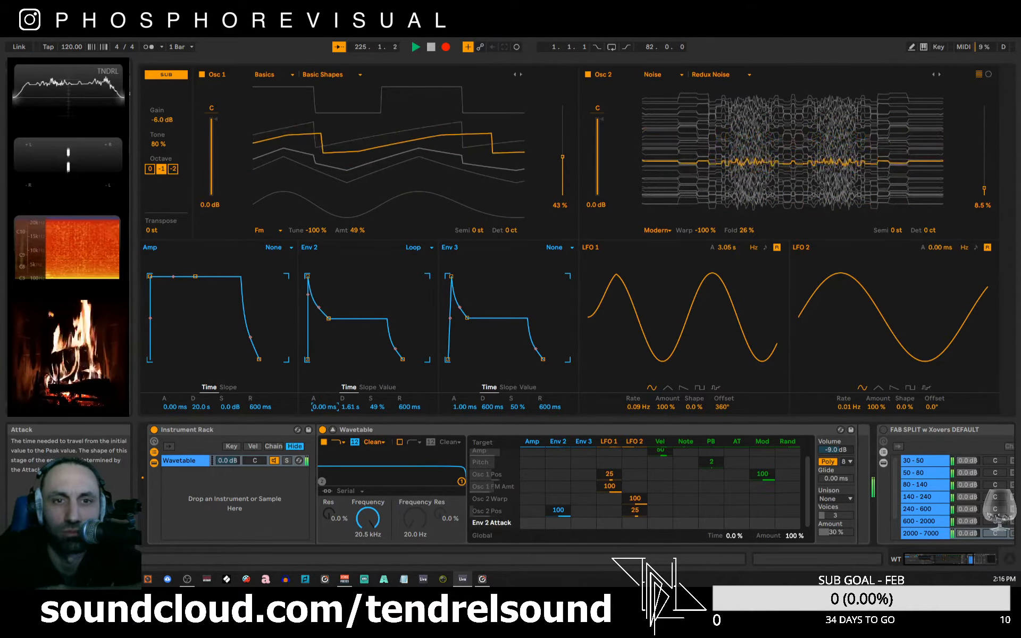
left_click_drag(329, 319, 320, 360)
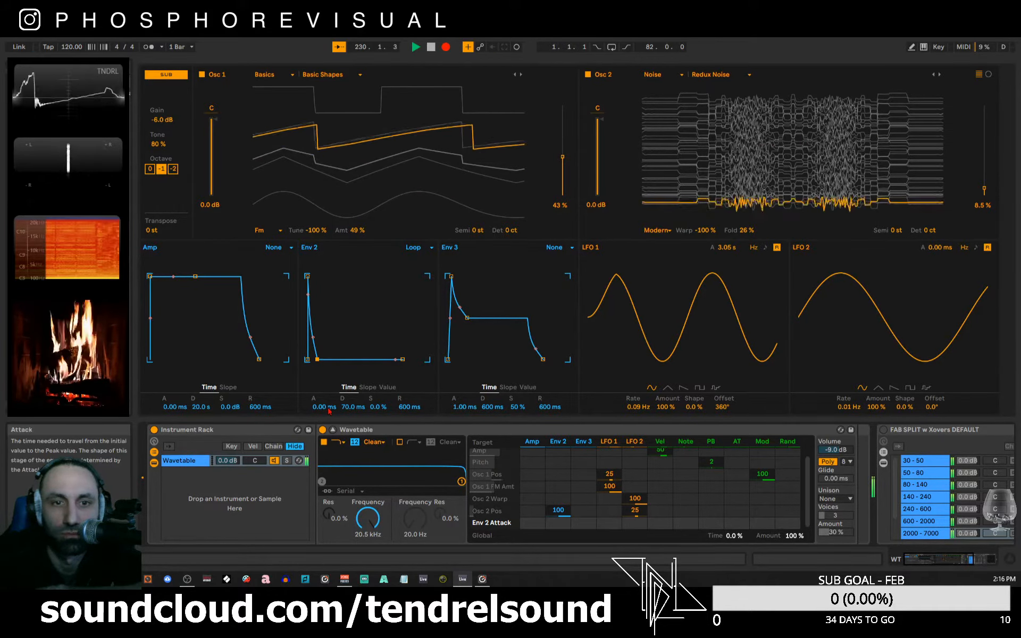
left_click_drag(324, 407, 363, 318)
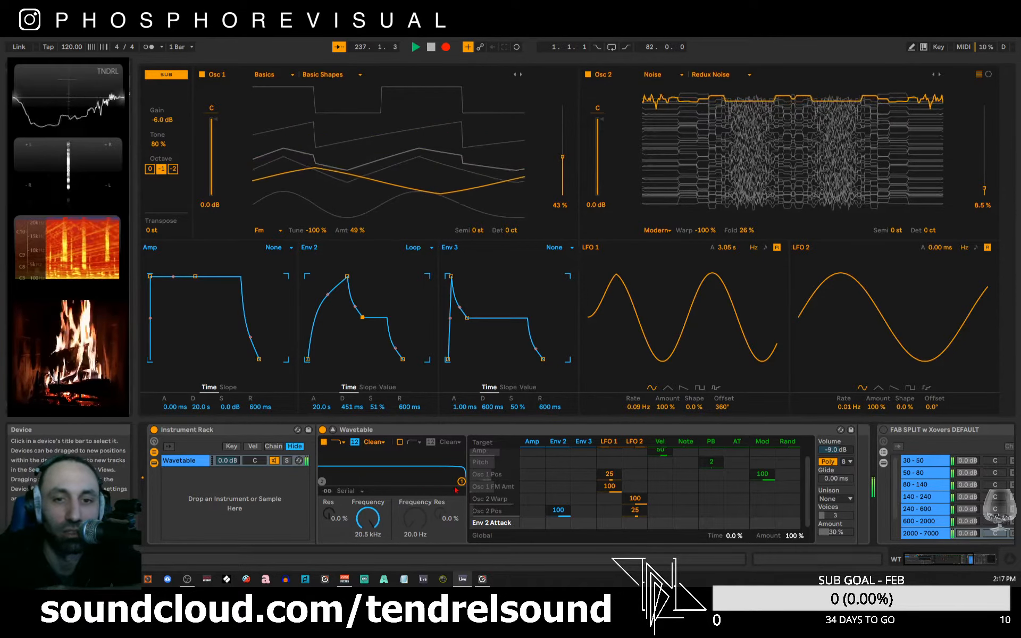
- Enable filter 2, try filter 1 at 1.38 kHz and 20.5 kHz, then set filter 1 to 3.52 kHz and filter 2 to 486 Hz
left_click_drag(461, 482, 407, 481)
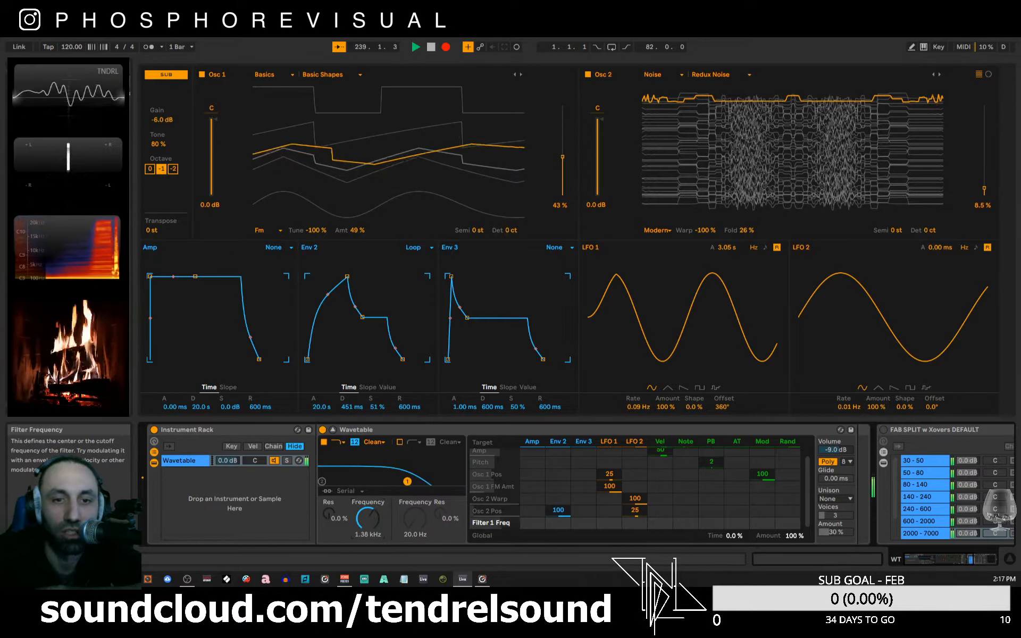
left_click(399, 442)
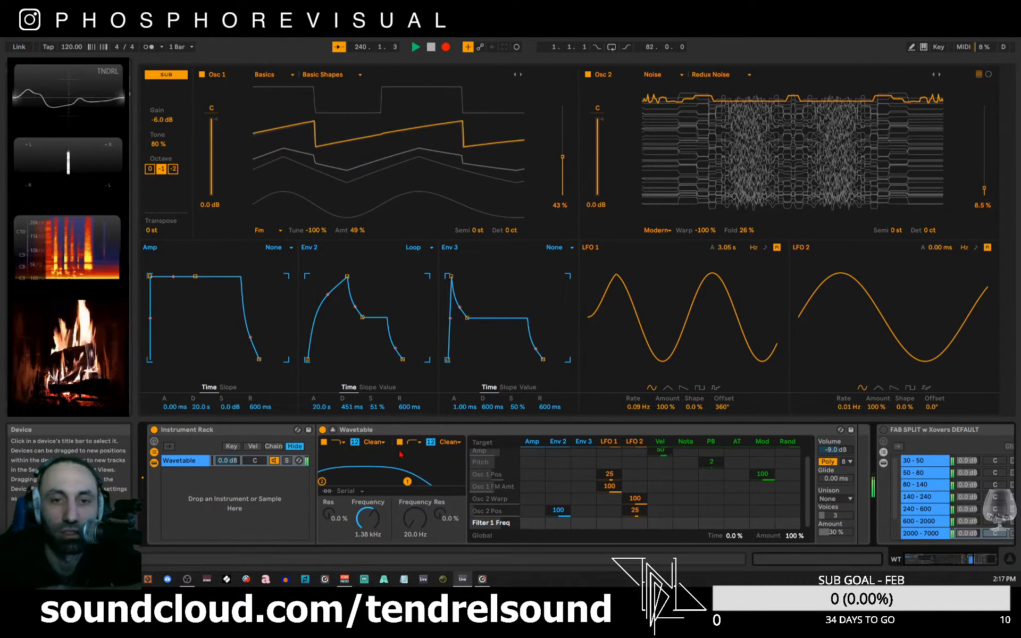
left_click_drag(408, 481, 414, 482)
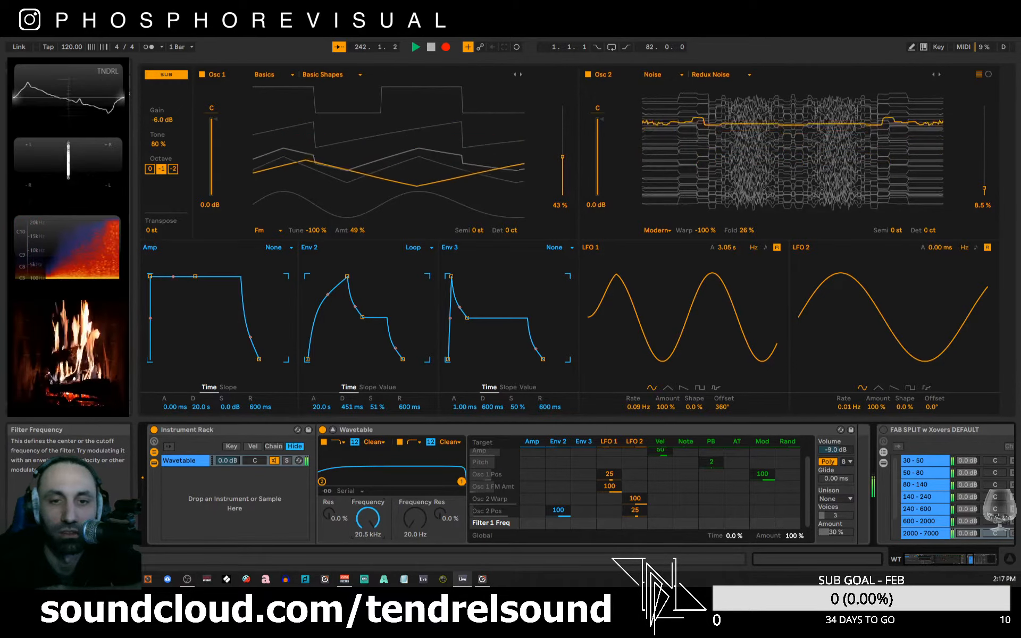
left_click_drag(417, 519, 422, 481)
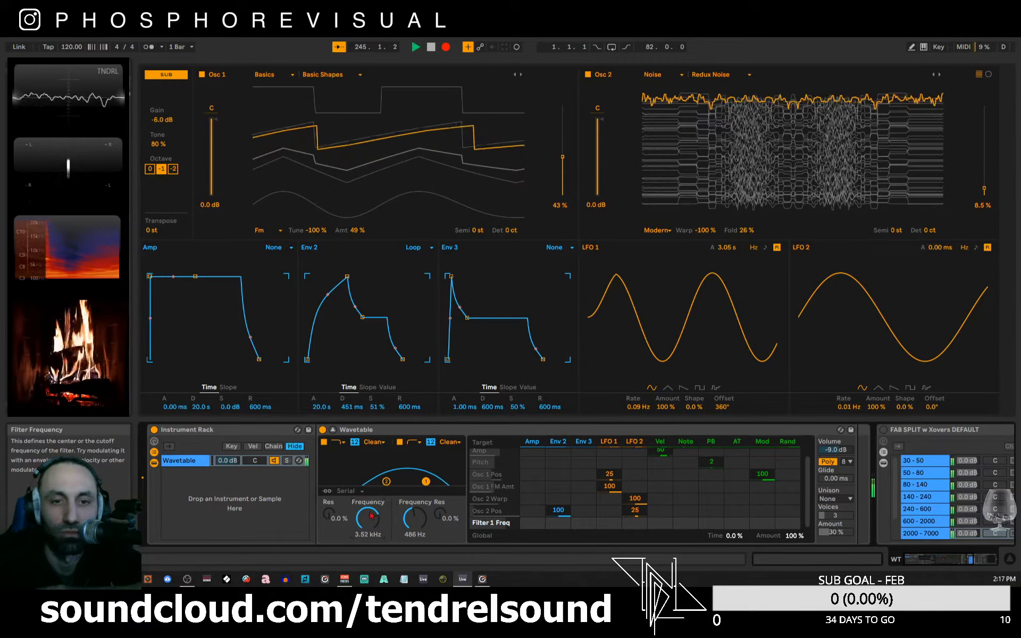
- Try the Split filter routing and return the routing to Serial
left_click(346, 490)
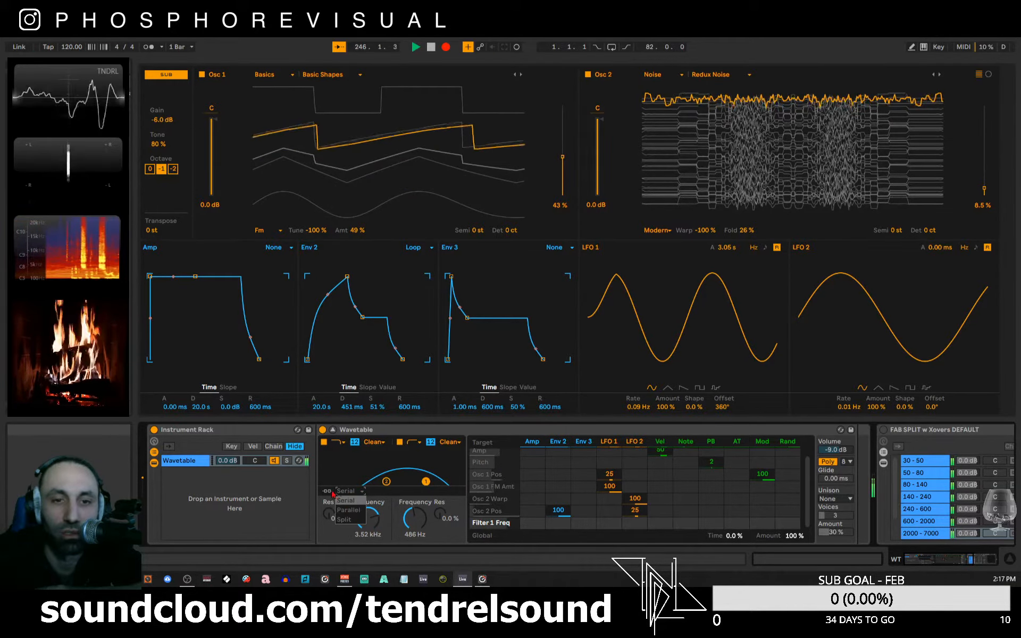
left_click(356, 519)
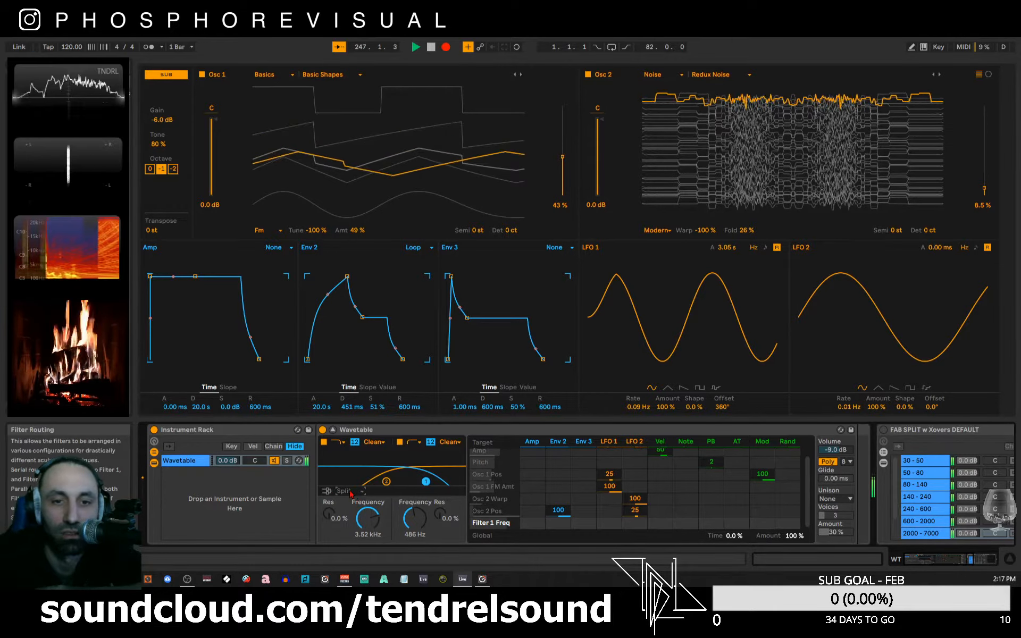
left_click(346, 491)
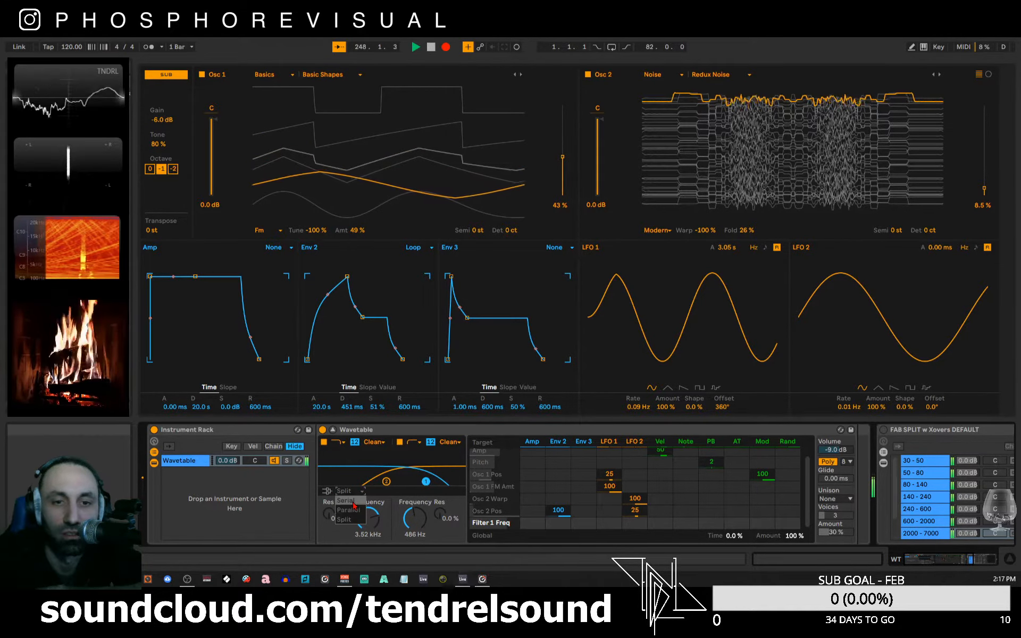
left_click(346, 501)
- Set filter 1 to 20.5 kHz and filter 2 to 20.0 Hz, and switch both filters off
left_click_drag(368, 518, 368, 492)
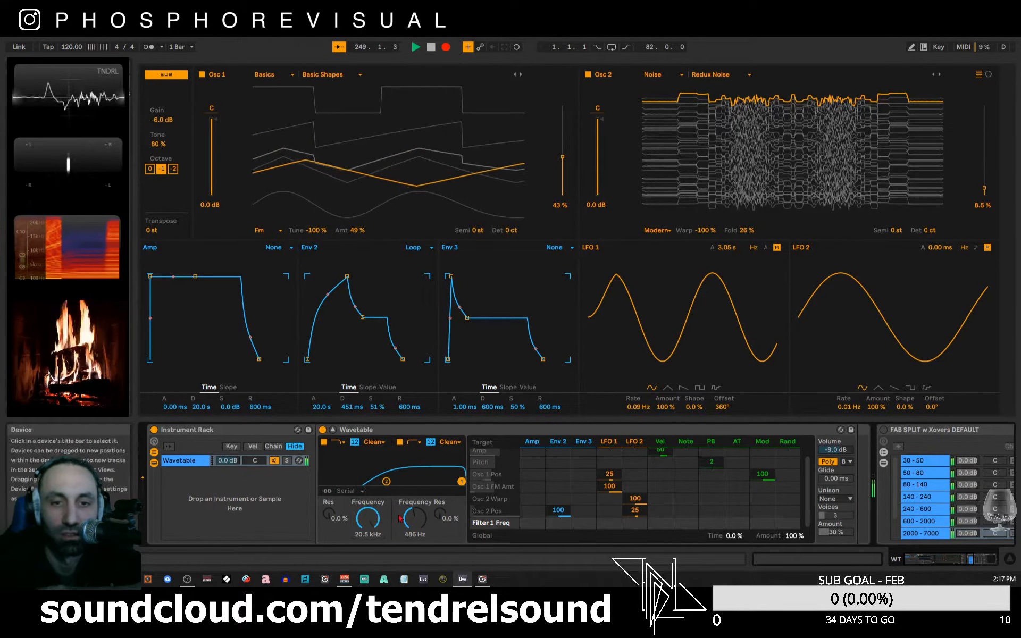
left_click_drag(415, 518, 415, 560)
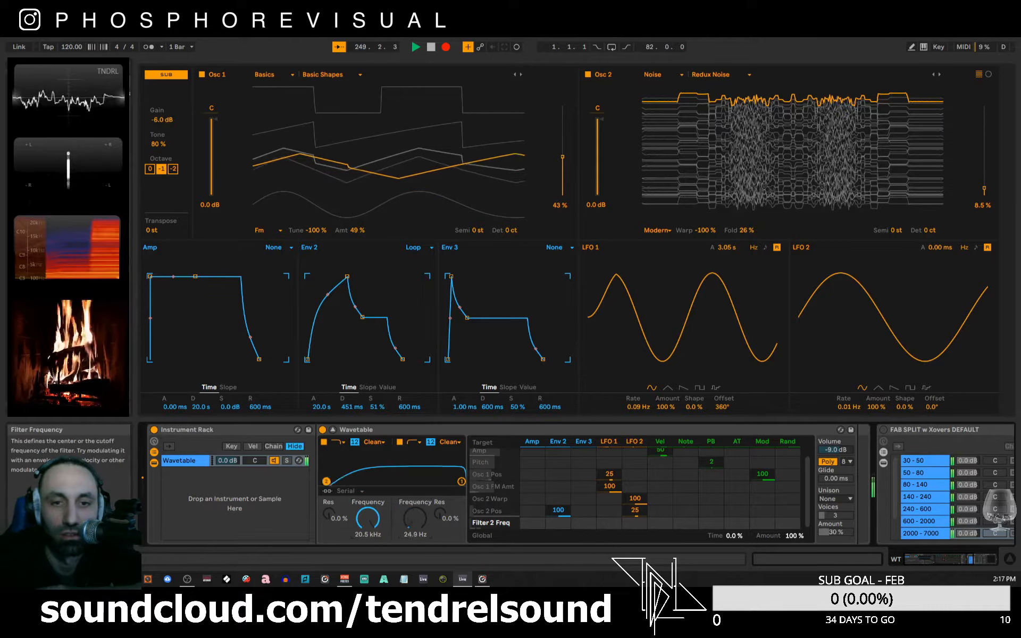
left_click(324, 442)
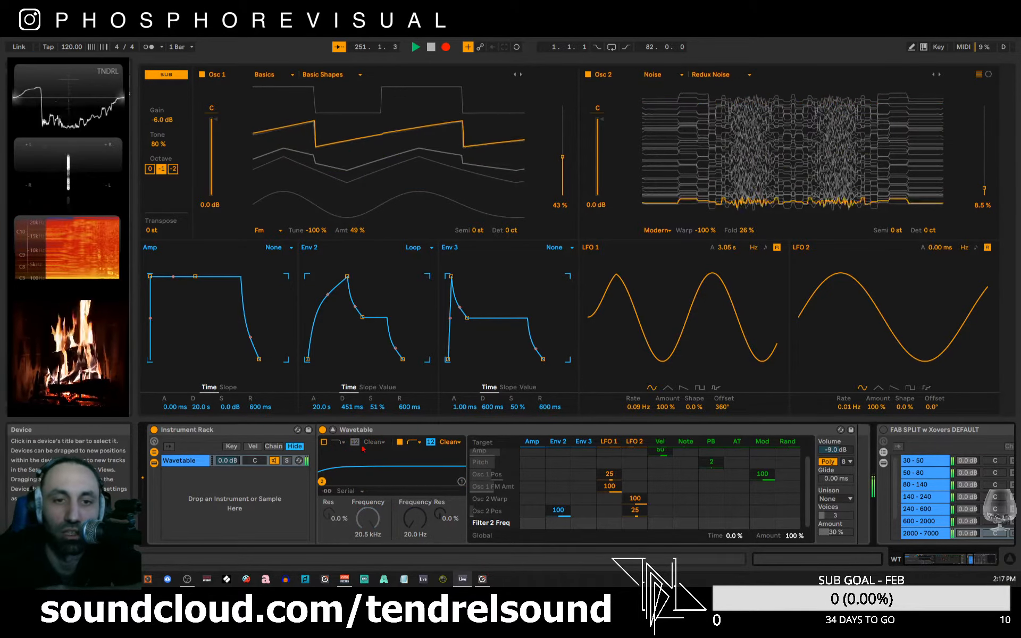
left_click(324, 442)
left_click(374, 442)
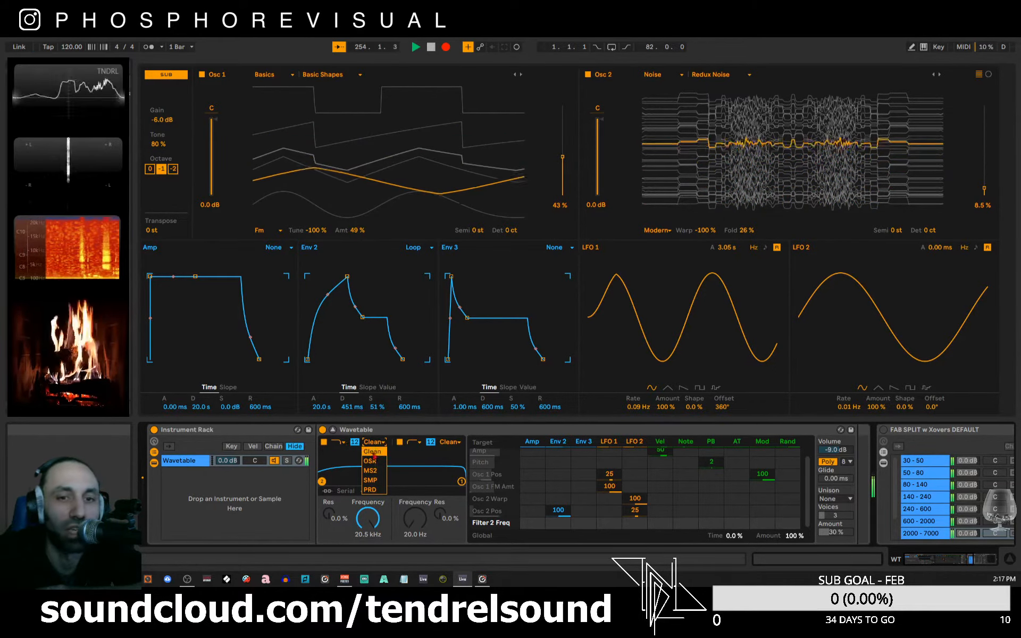
left_click(340, 441)
left_click(324, 442)
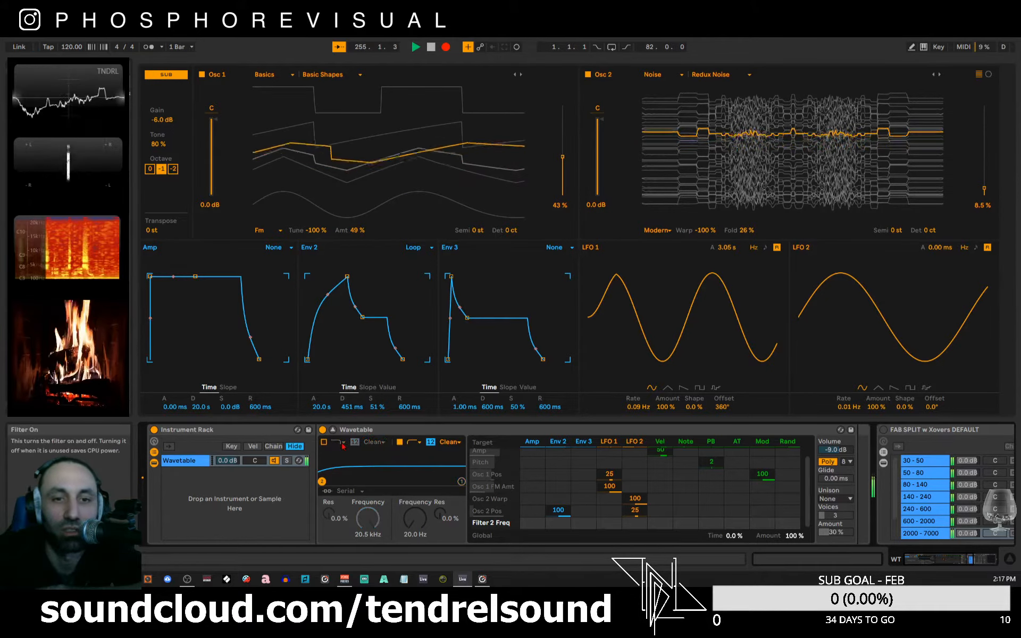
left_click(400, 442)
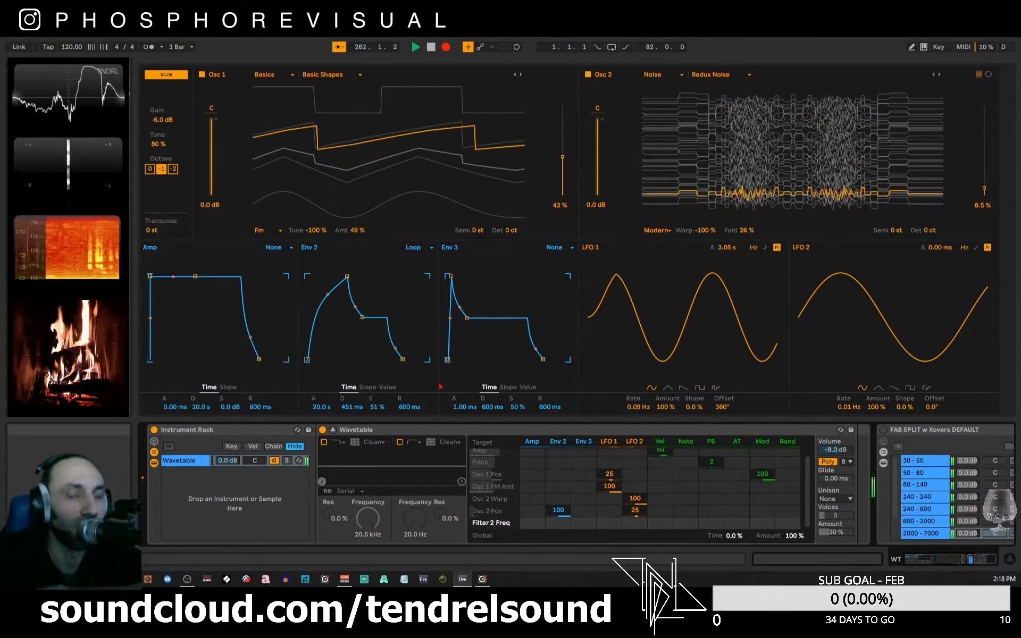
- Route LFO 1 to Osc 1 Pitch at 1.9 and set the unison mode to Classic
left_click(511, 231)
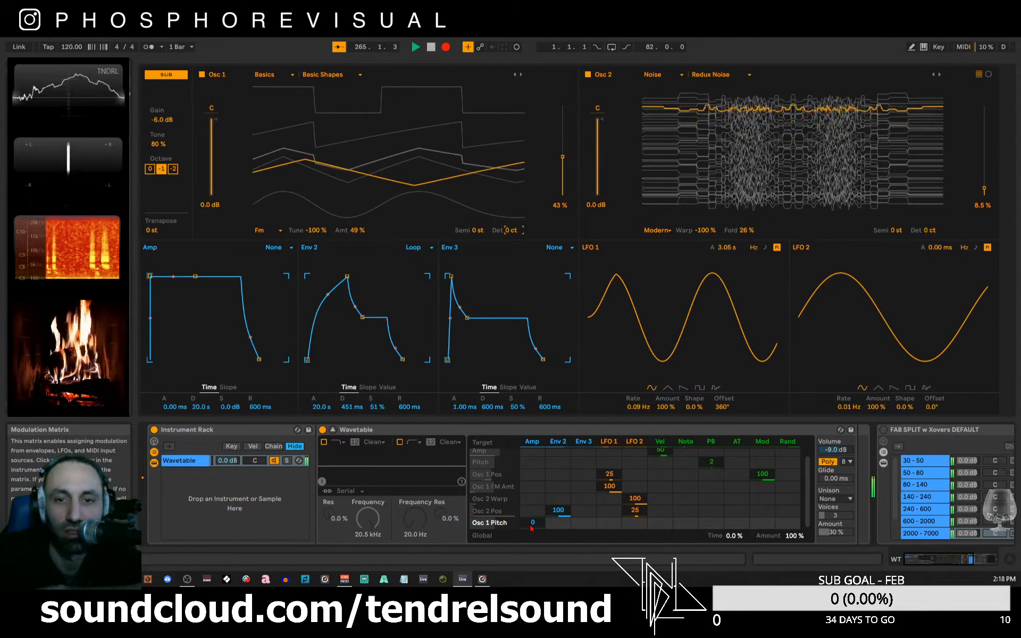
left_click_drag(609, 525, 609, 523)
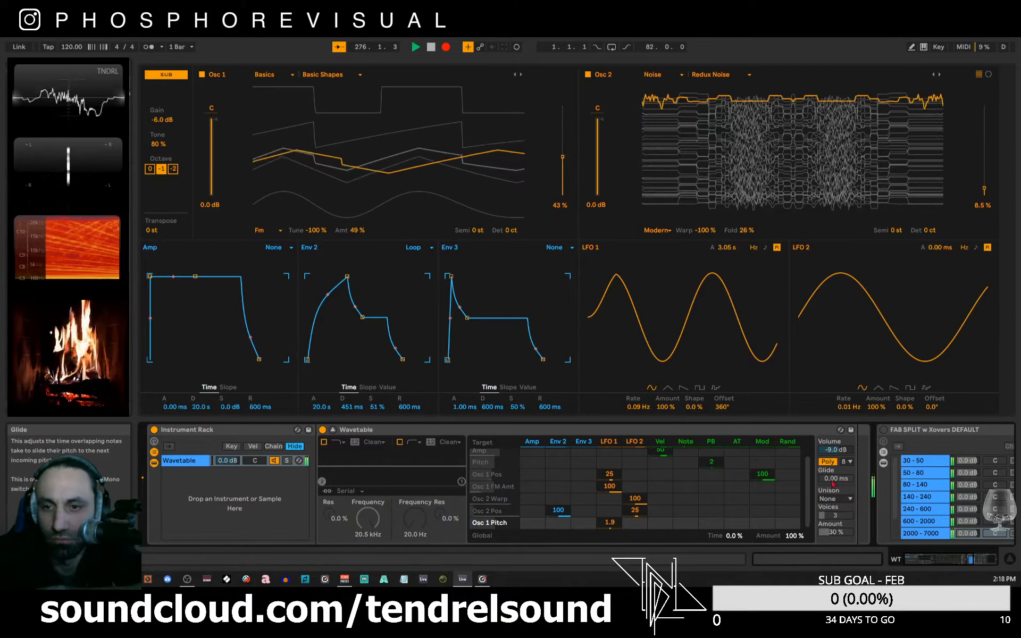
left_click(836, 501)
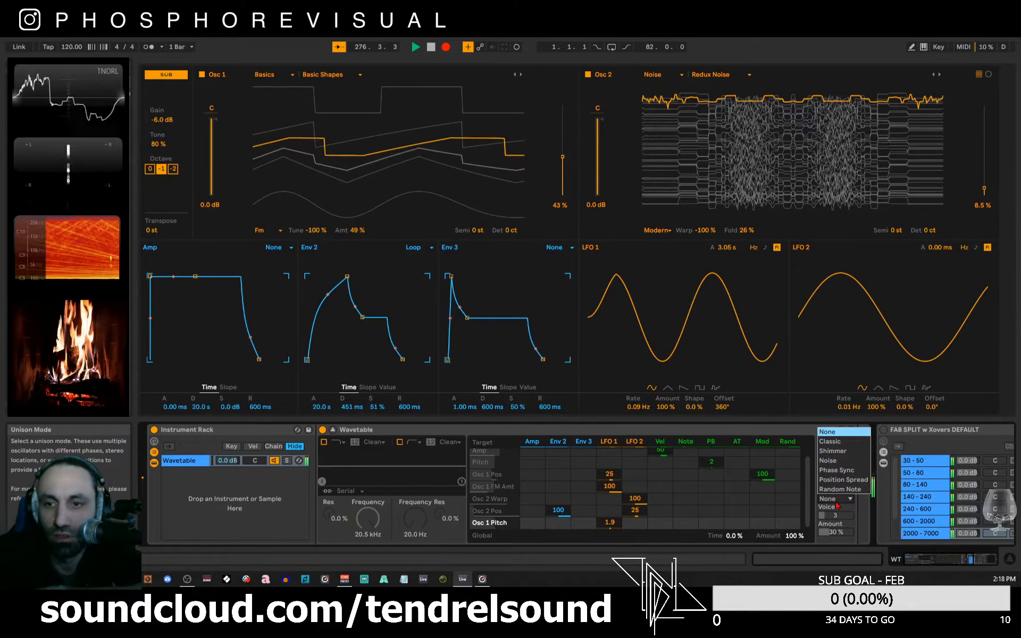
left_click(838, 443)
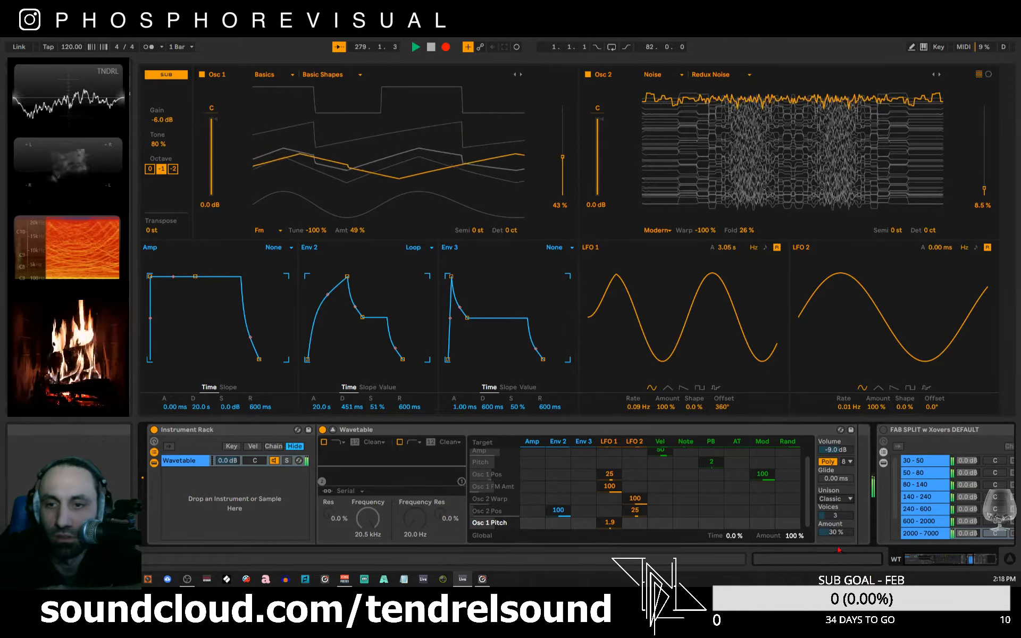
- Set the unison amount to 56% with LFO 2 modulating it at 100, and route LFO 1 to Osc 2 Fold at -100
left_click_drag(833, 534, 832, 530)
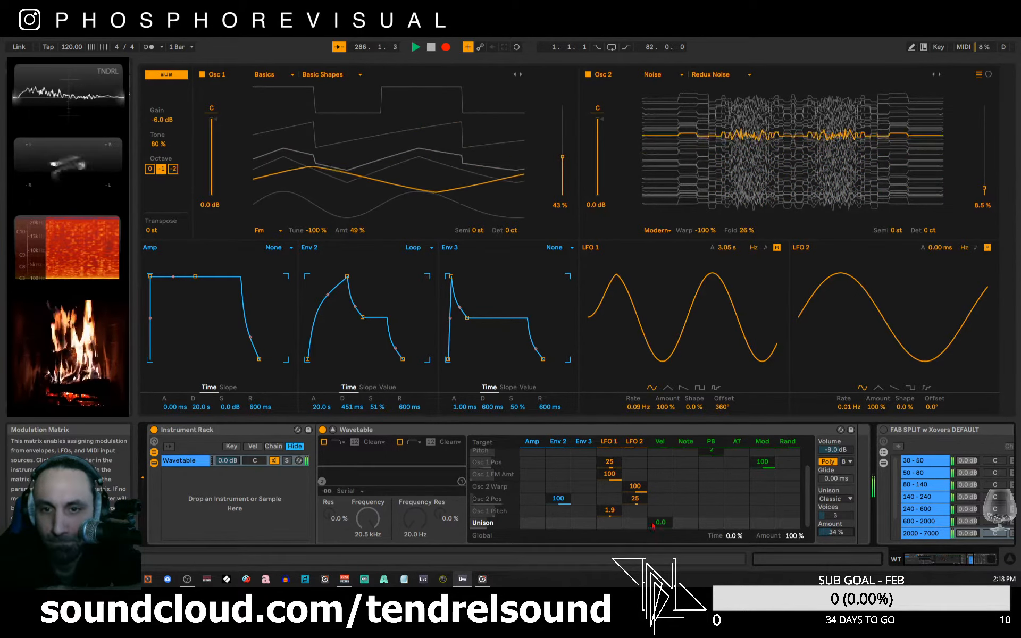
left_click_drag(635, 522, 635, 468)
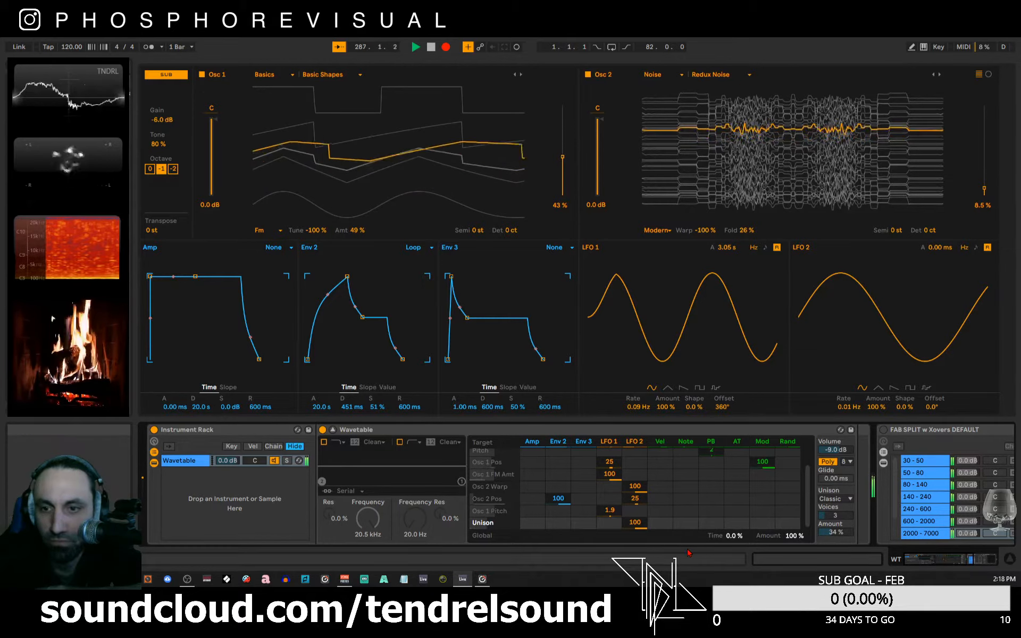
left_click_drag(835, 532, 835, 489)
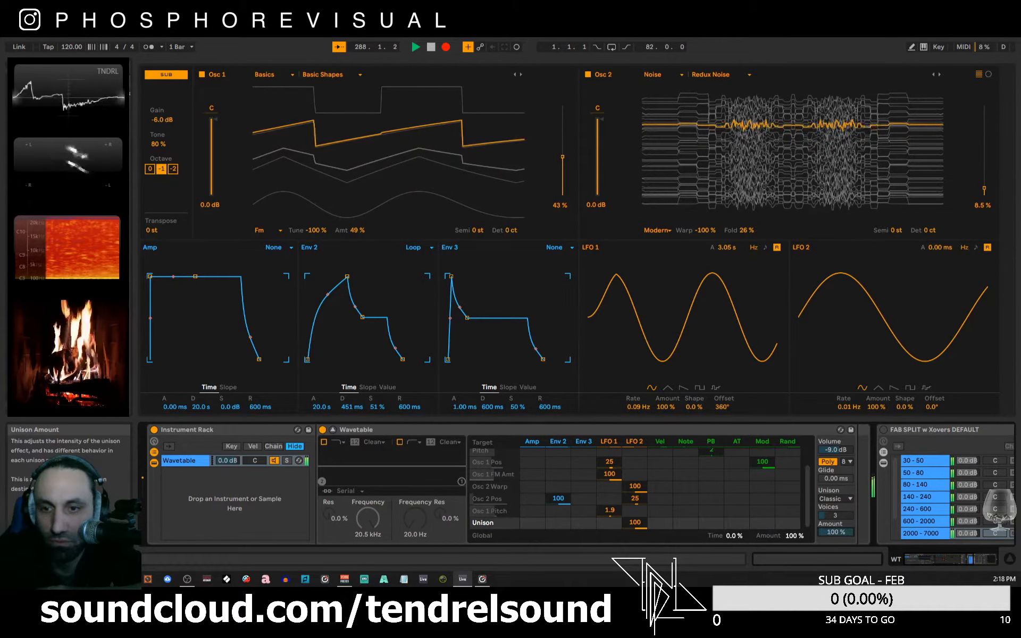
left_click_drag(830, 533, 830, 558)
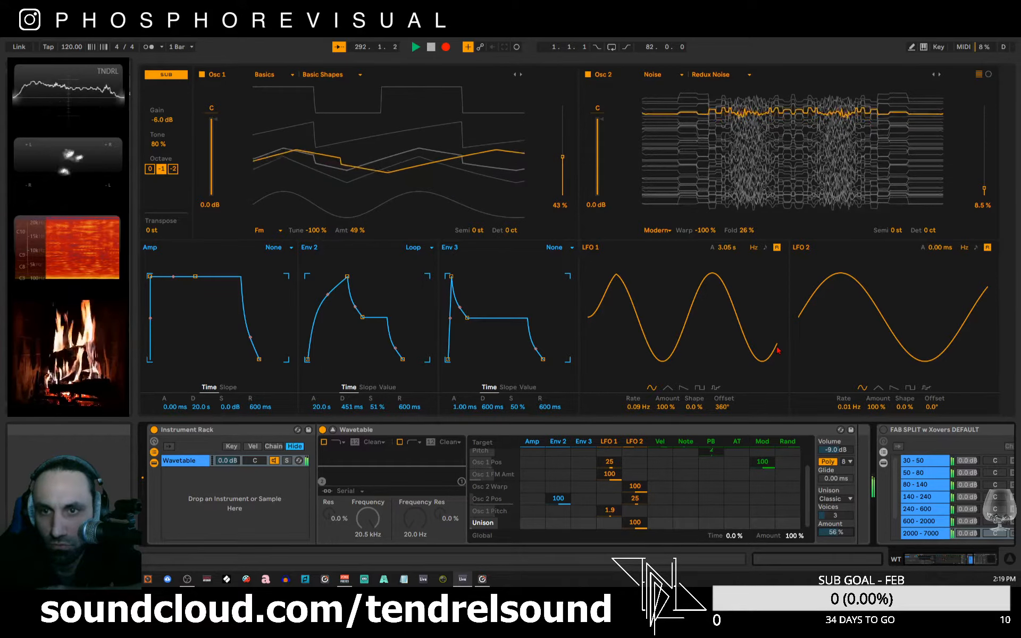
left_click(745, 231)
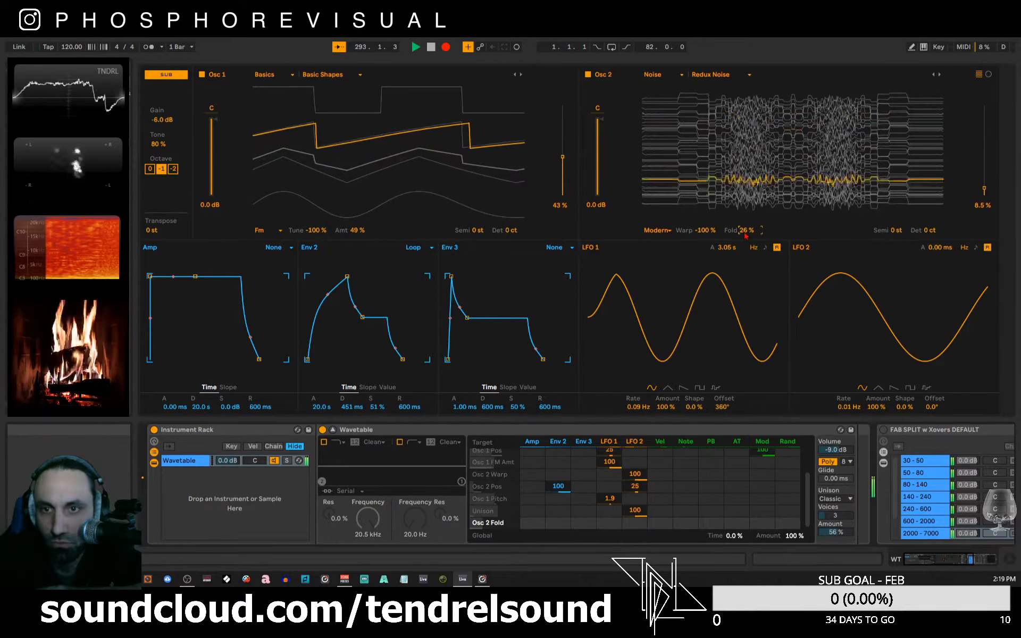
left_click_drag(611, 524, 611, 468)
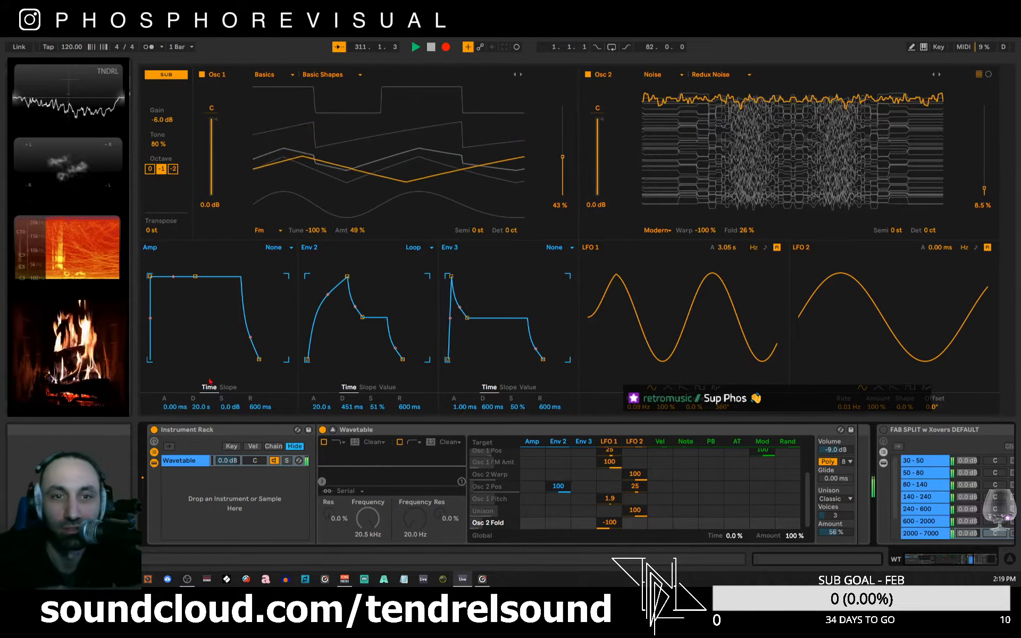
- Vary the Osc 1 and Osc 2 gains during recording, and bring both oscillators and the sub down to -inf dB
left_click_drag(215, 120, 215, 165)
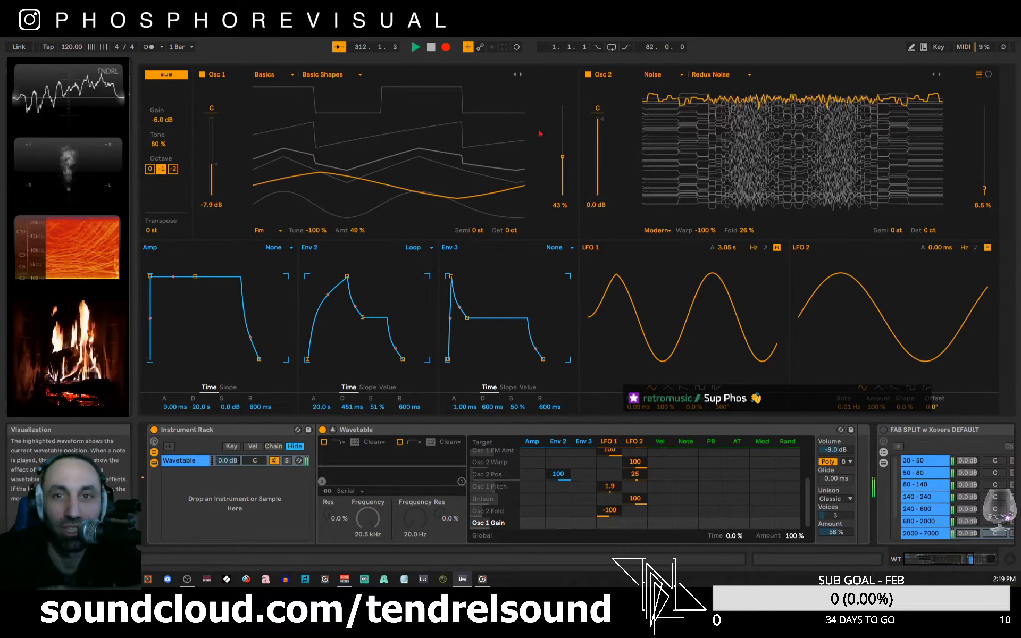
left_click_drag(604, 122, 604, 170)
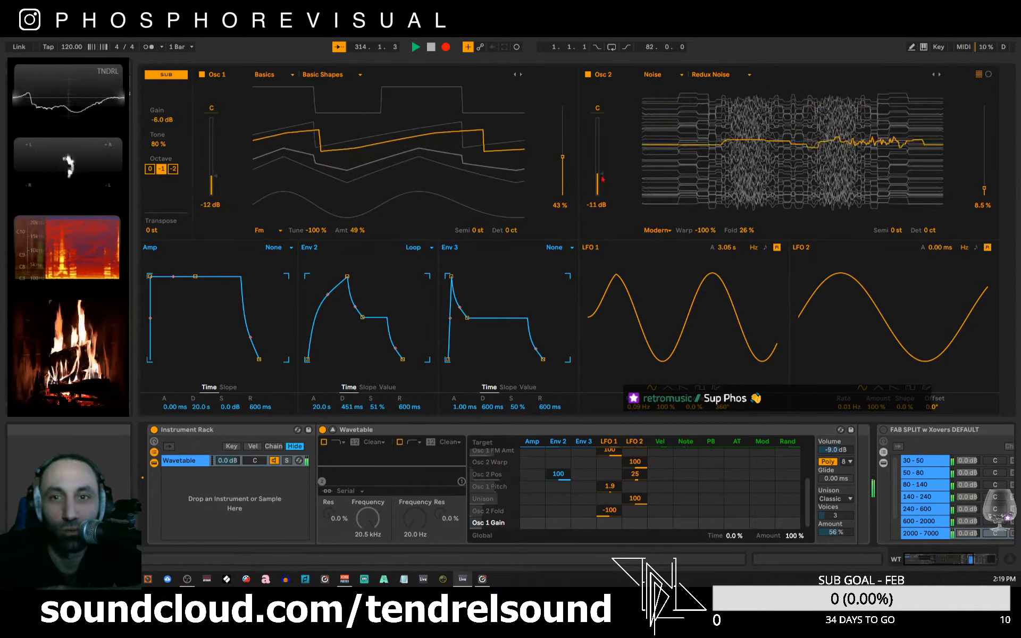
left_click_drag(603, 179, 603, 183)
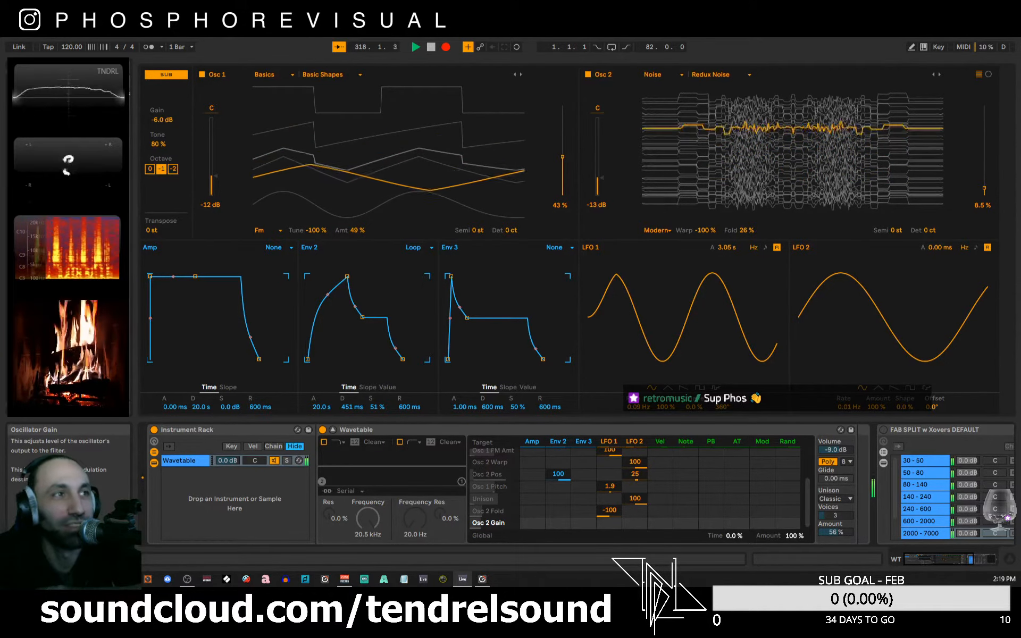
left_click_drag(602, 179, 602, 162)
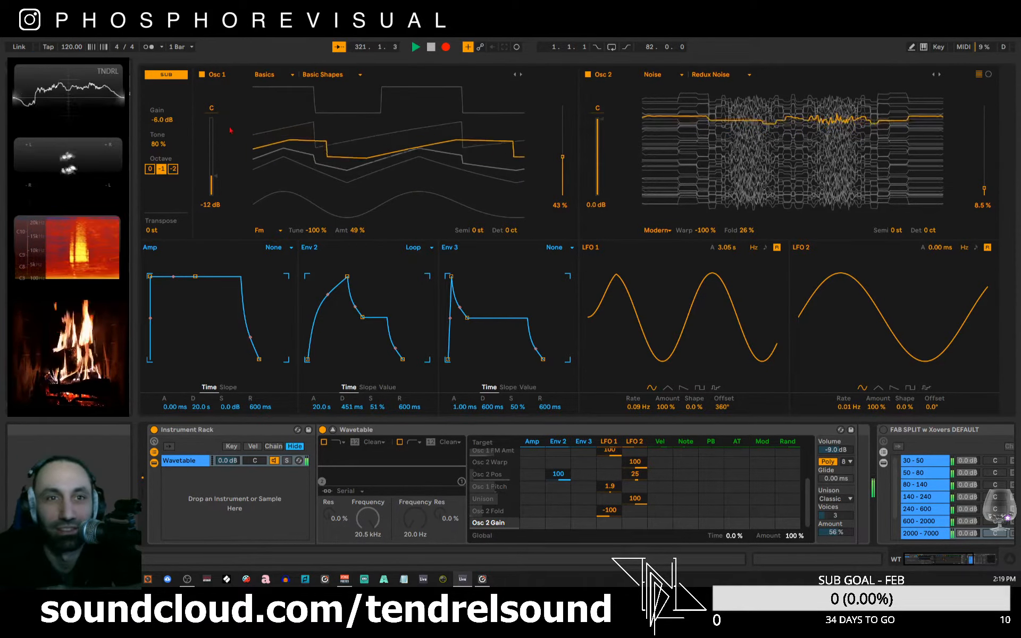
left_click_drag(213, 179, 215, 200)
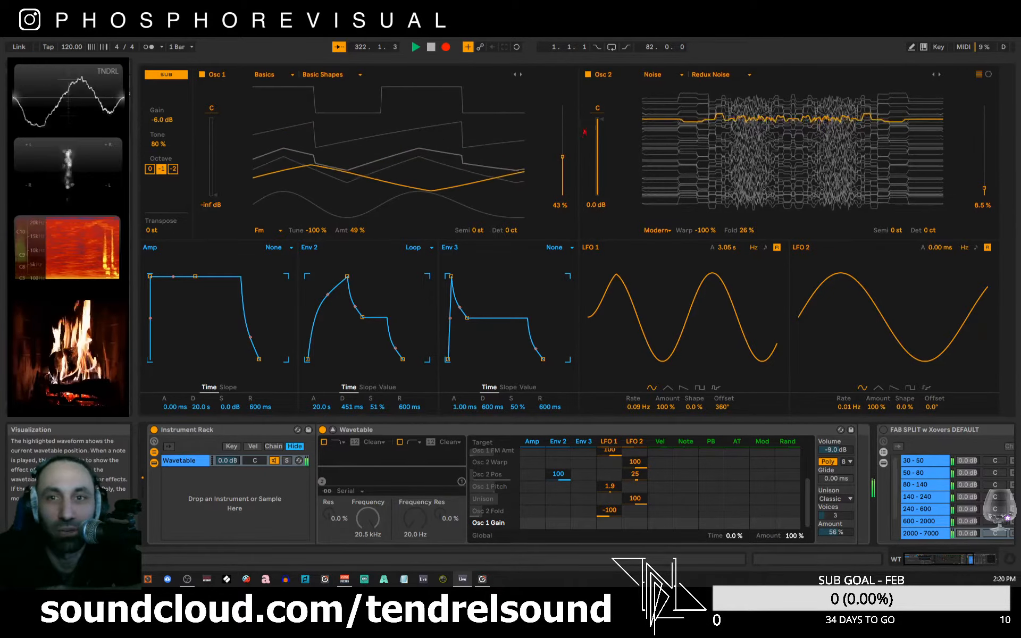
left_click_drag(585, 132, 594, 201)
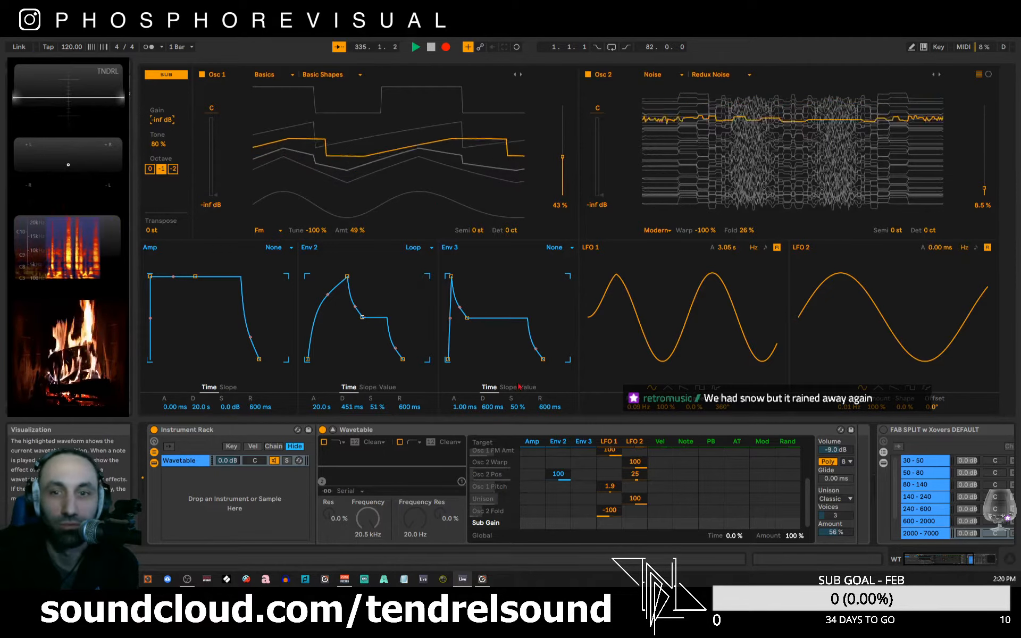
- Restore the sub gain to -6.0 dB and raise the Osc 1 and Osc 2 gains to 0.0 dB
double_click(161, 120)
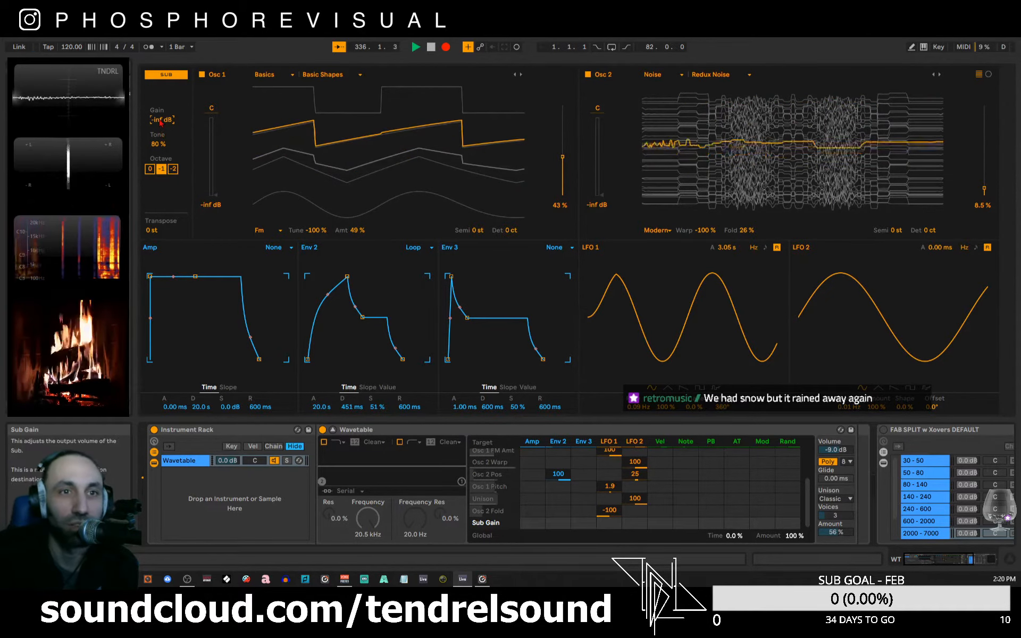
left_click_drag(216, 195, 217, 118)
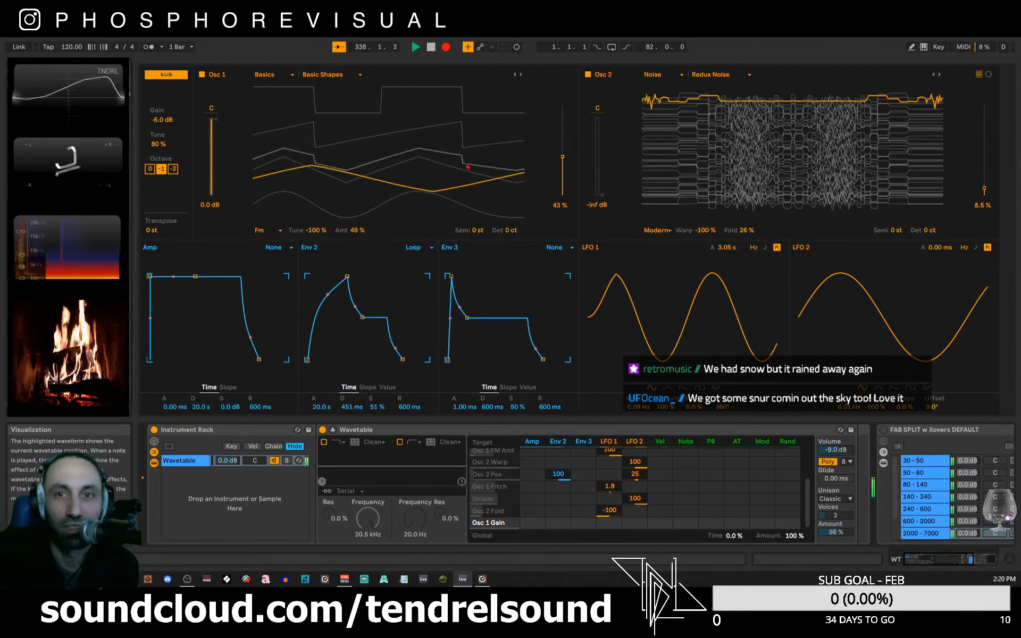
left_click(600, 194)
left_click_drag(601, 178, 601, 119)
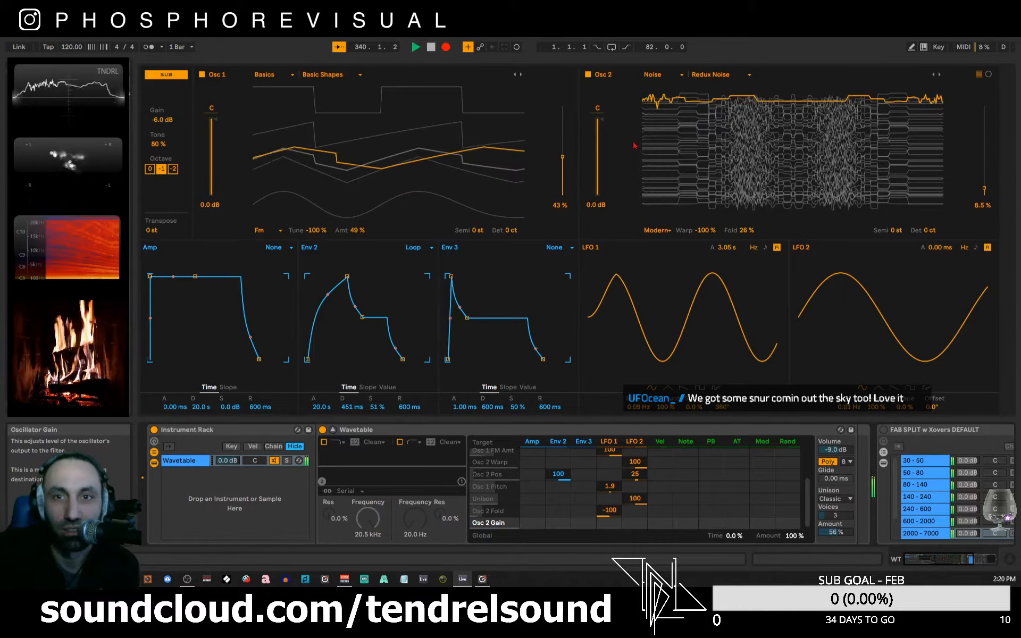
- Stop the recording and shrink the expanded Wavetable view to reveal the arrangement tracks
left_click(435, 49)
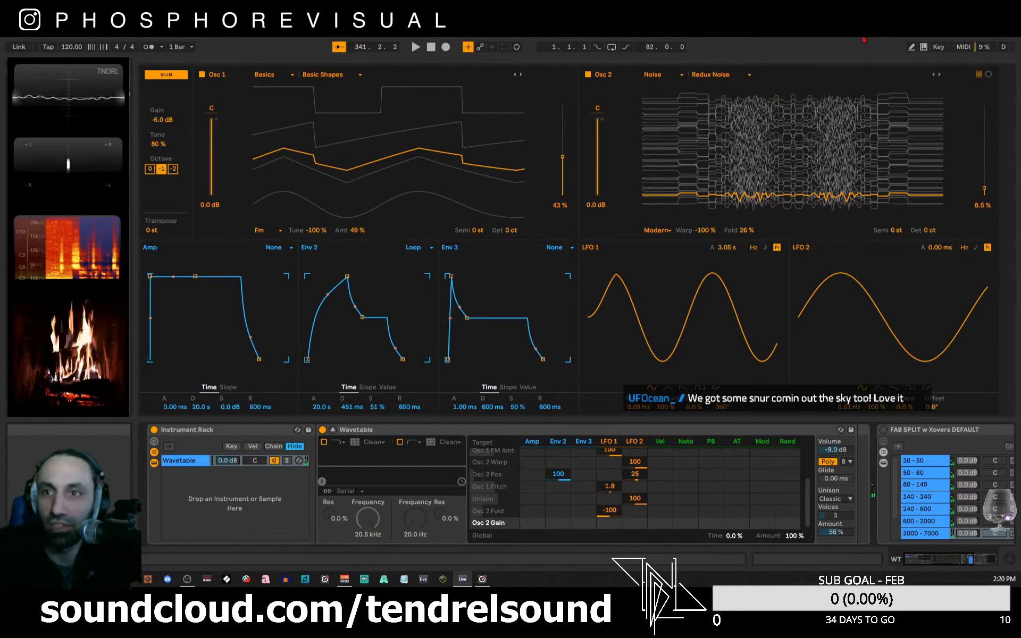
left_click_drag(855, 62, 848, 324)
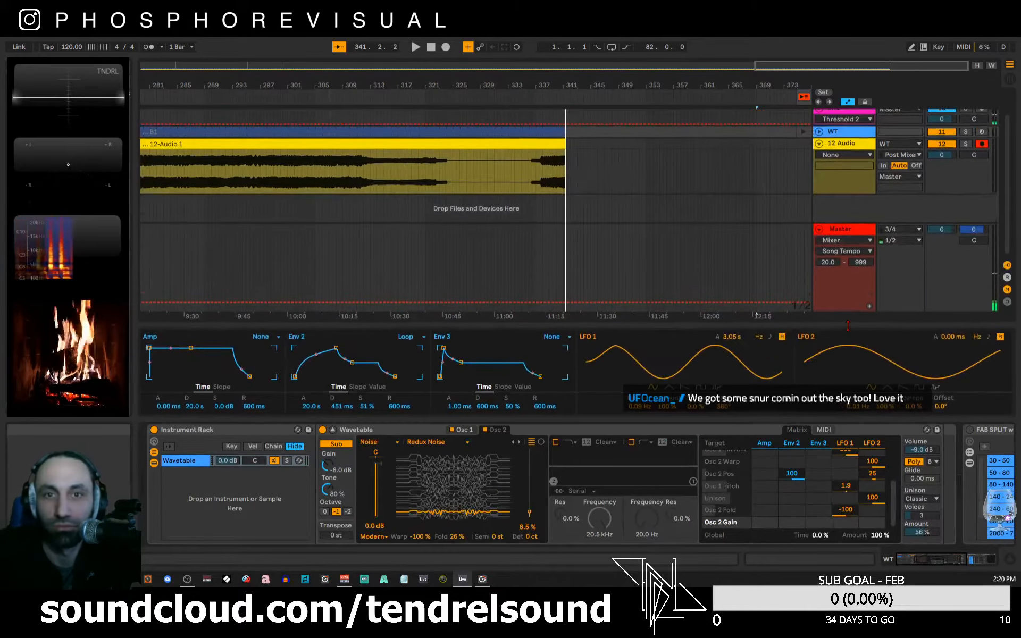
- Save the Live Set as a new file in the 1.1.1 - 2021 folder, with a name ending in WT
left_click(4, 37)
left_click(69, 136)
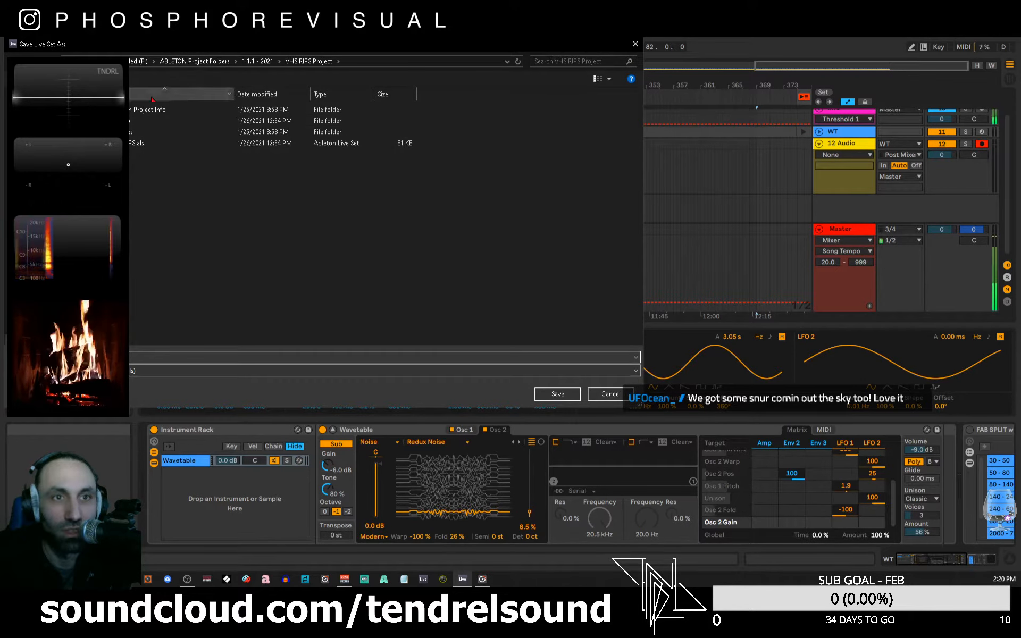
left_click(256, 61)
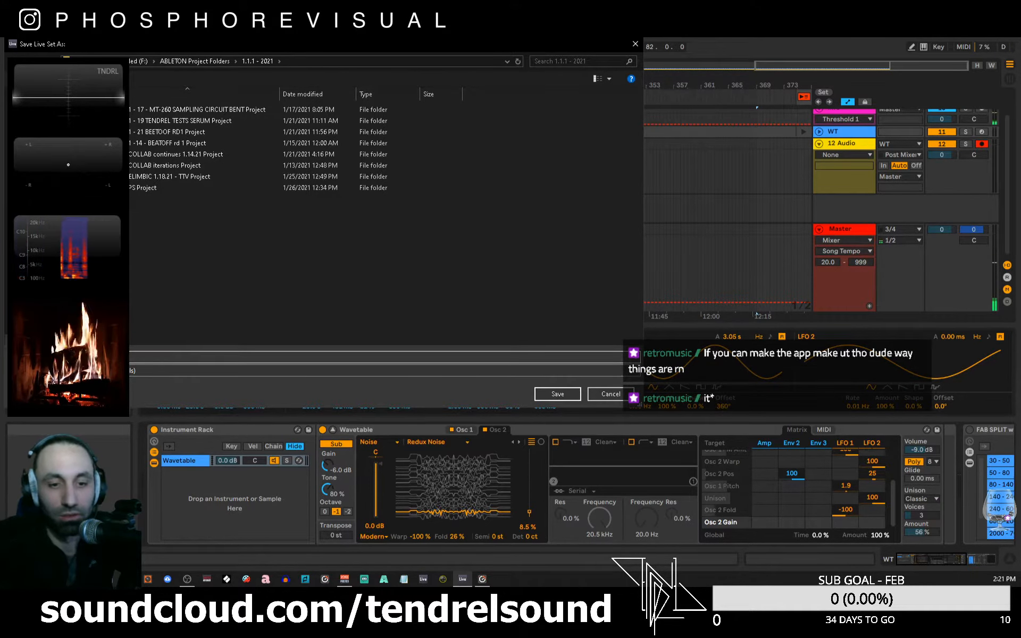
left_click(578, 61)
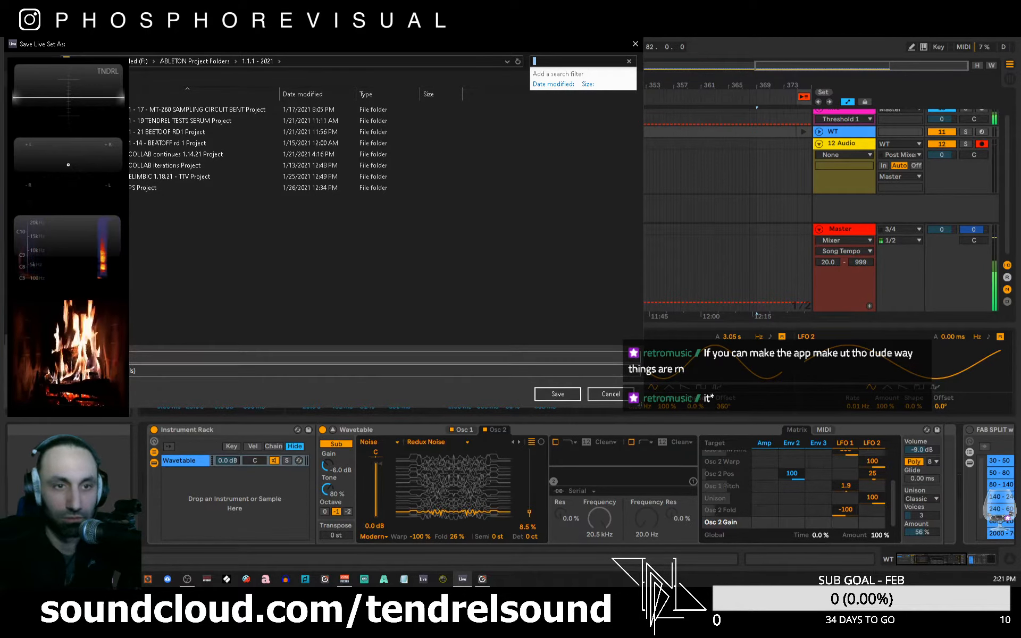
left_click(182, 357)
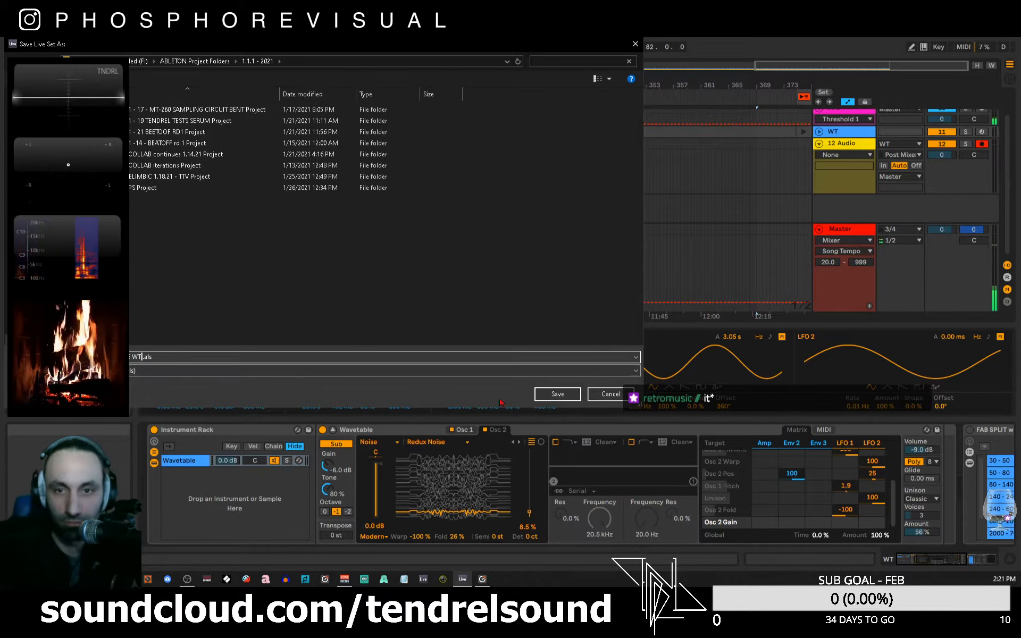
left_click(569, 398)
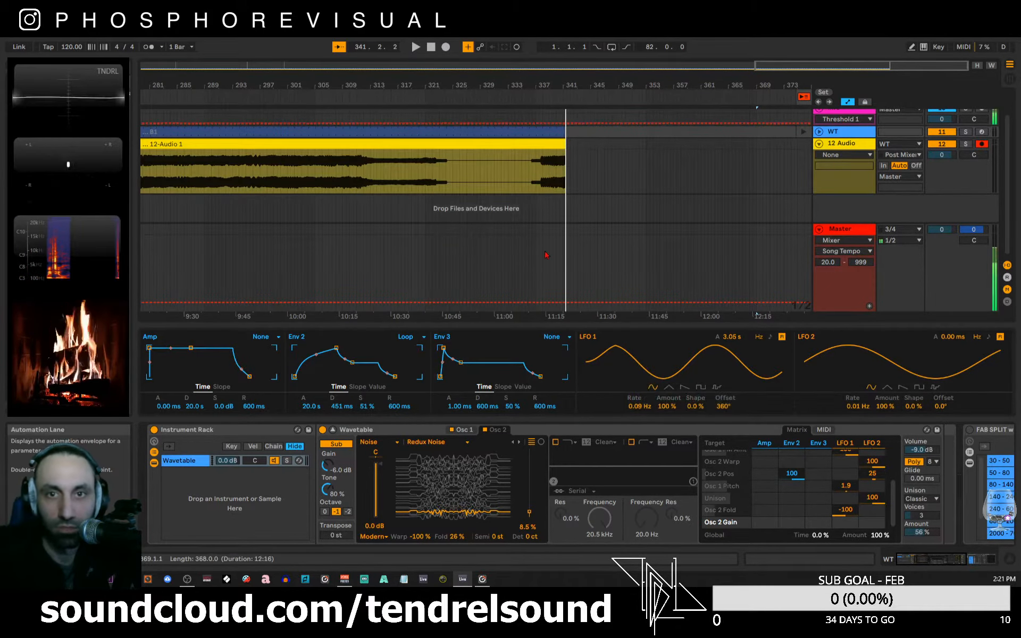
- Record a new audio take just after the existing clip and enlarge the WT track's expanded Wavetable view
left_click(578, 175)
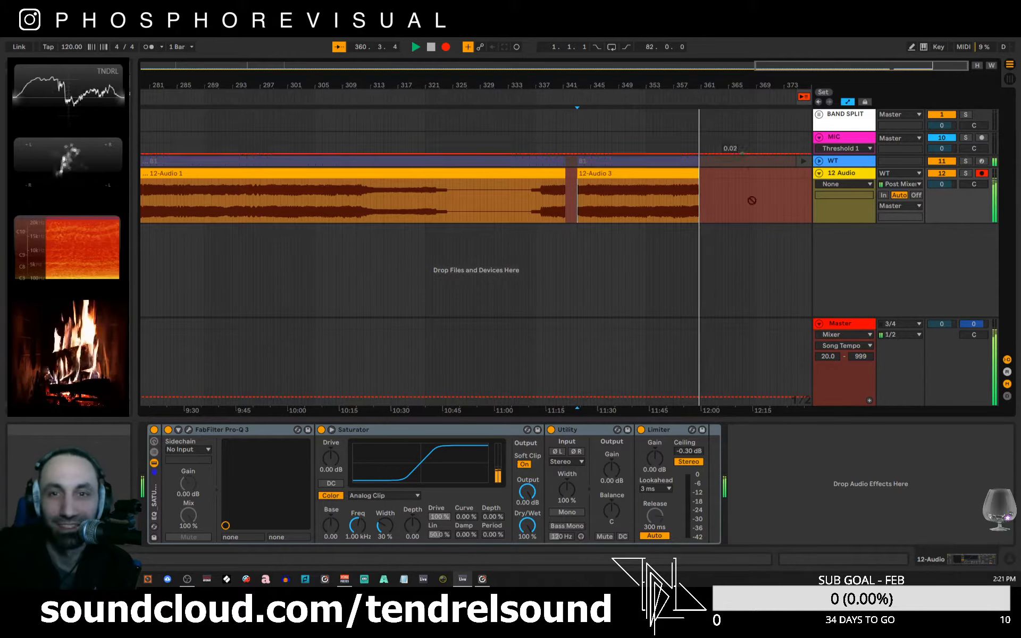
left_click(839, 162)
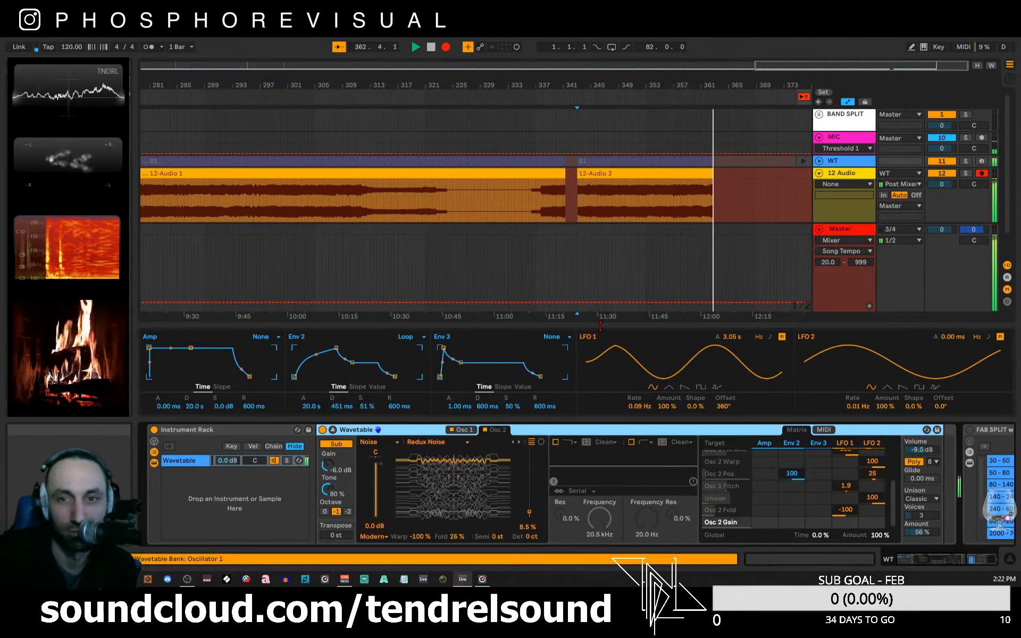
left_click_drag(600, 325, 603, 63)
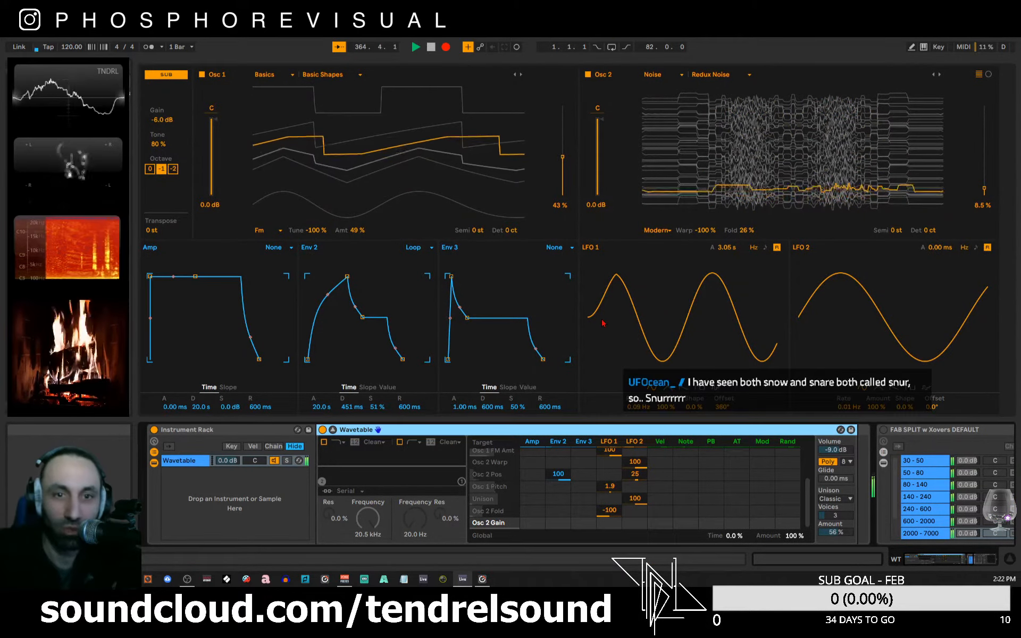
- Reshape Env 2 to a 20.0 s attack, 3.13 s decay, 100% sustain and 4.21 s release
left_click_drag(362, 317, 371, 277)
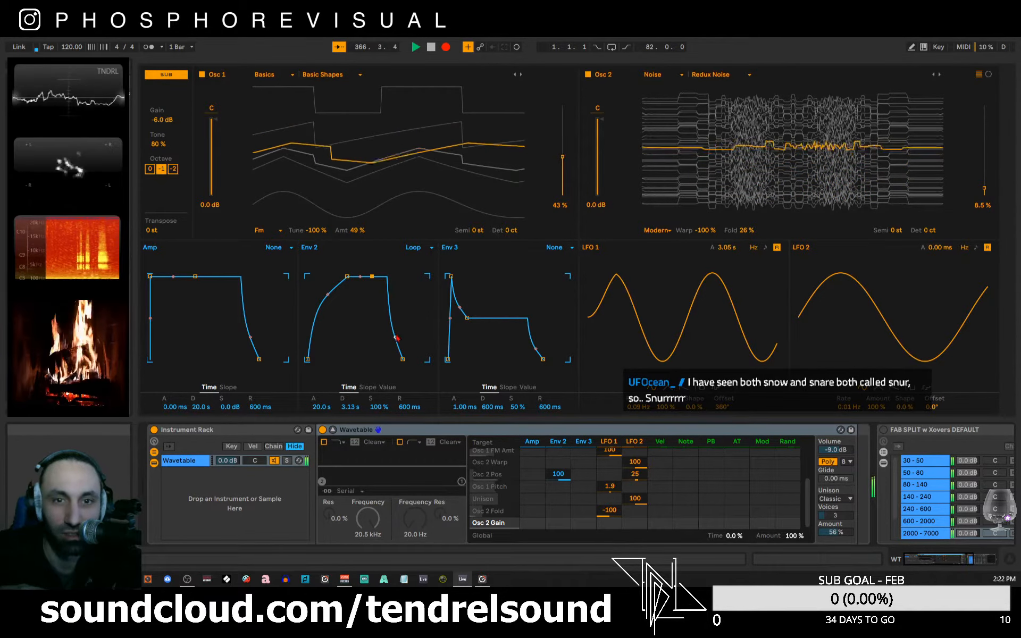
left_click_drag(397, 337, 416, 360)
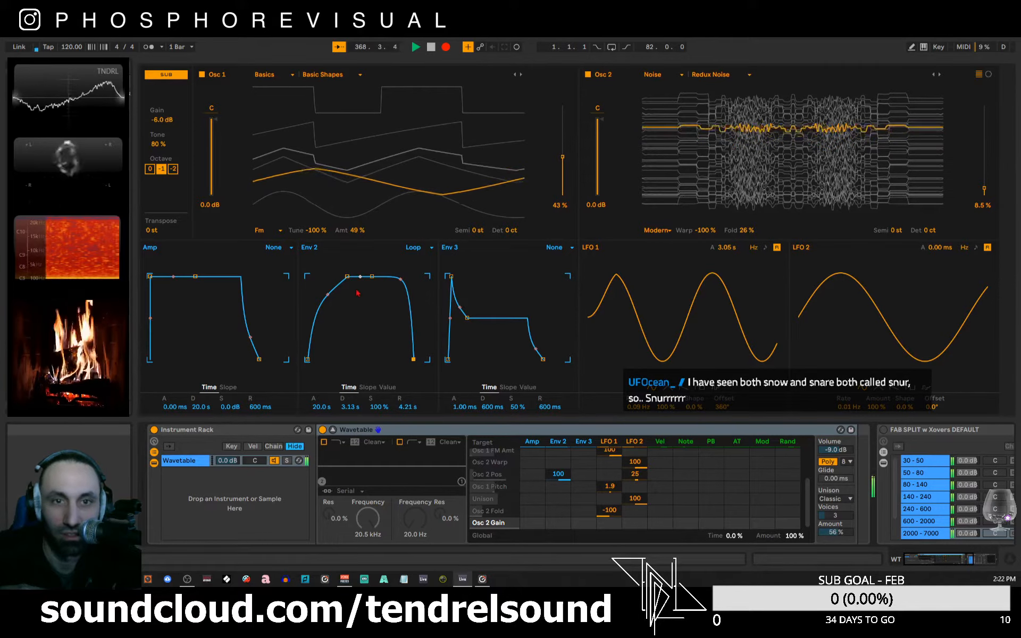
mouse_move(346, 277)
left_mouse_down()
mouse_move(347, 337)
mouse_move(345, 277)
left_mouse_up()
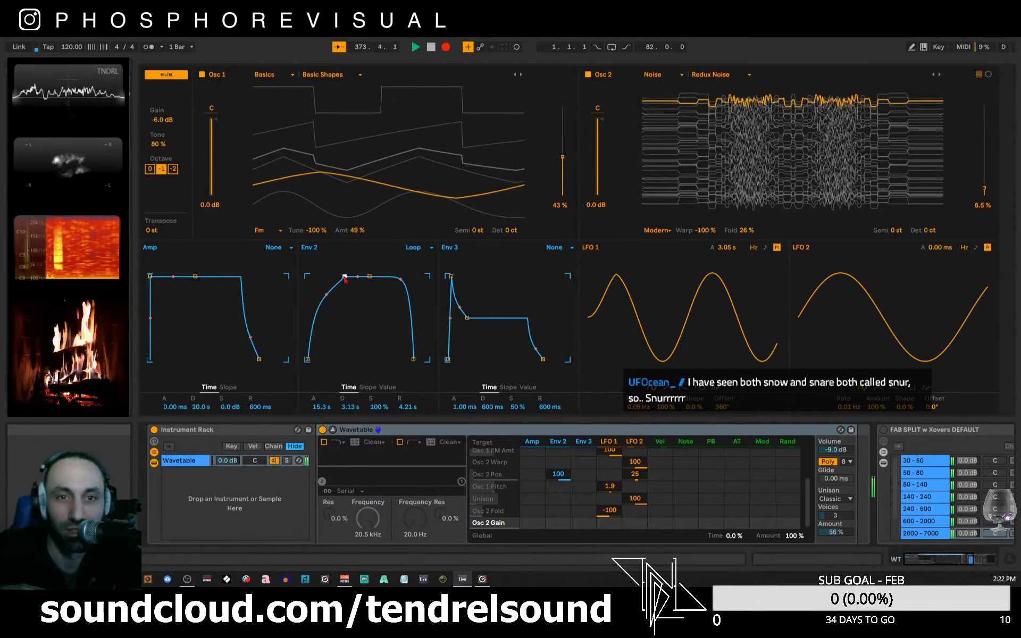
left_click_drag(345, 277, 347, 277)
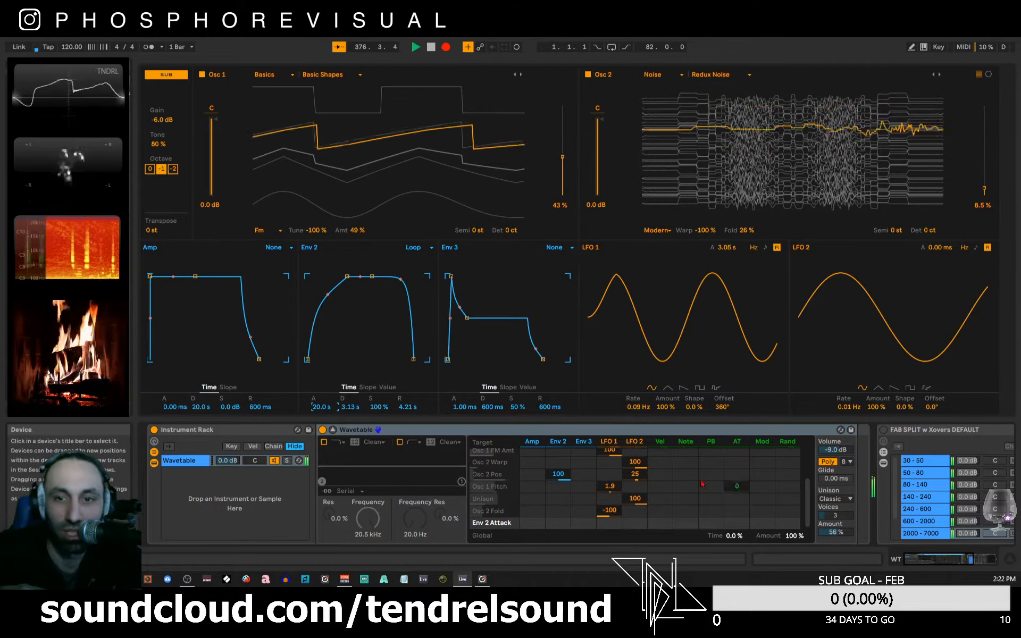
- Try modulating Env 2 Attack from LFO 1 at 73 and LFO 2 at 77 with a lowered envelope peak, and clear both amounts
left_click(560, 523)
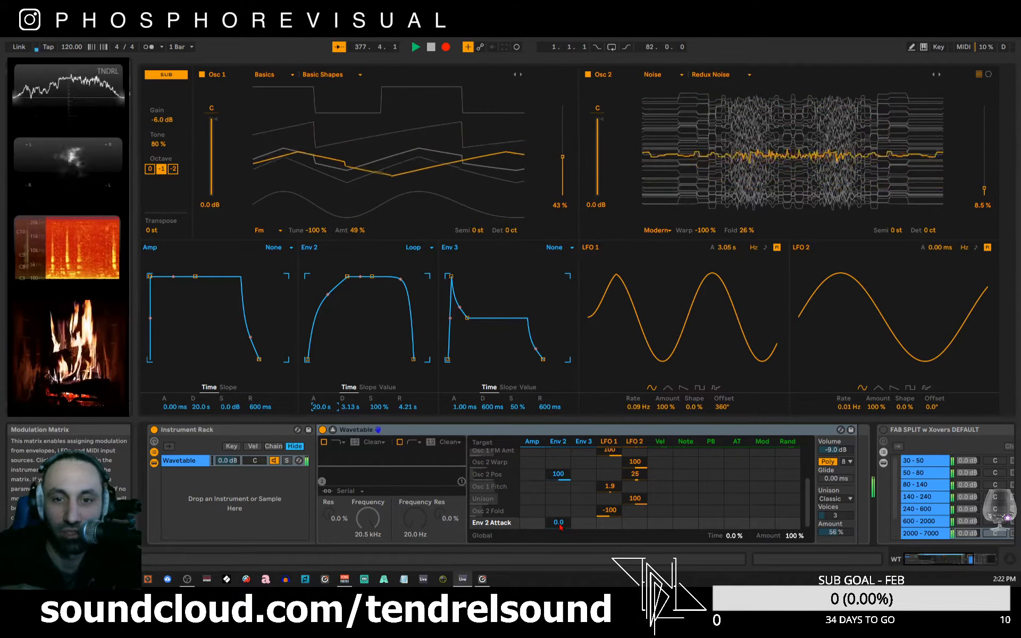
left_click_drag(560, 525, 560, 492)
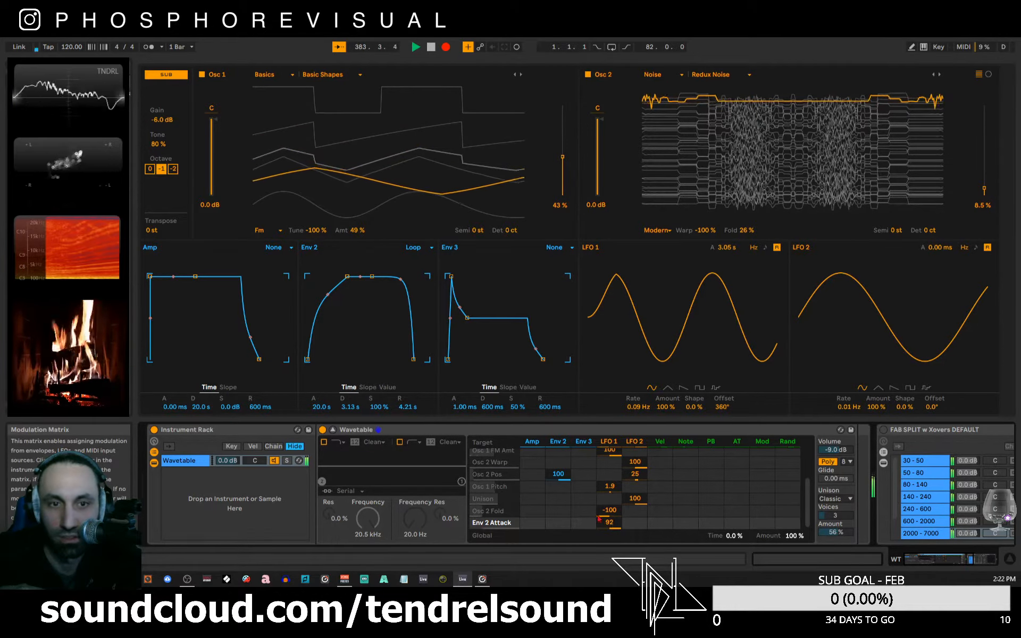
left_click_drag(347, 277, 346, 317)
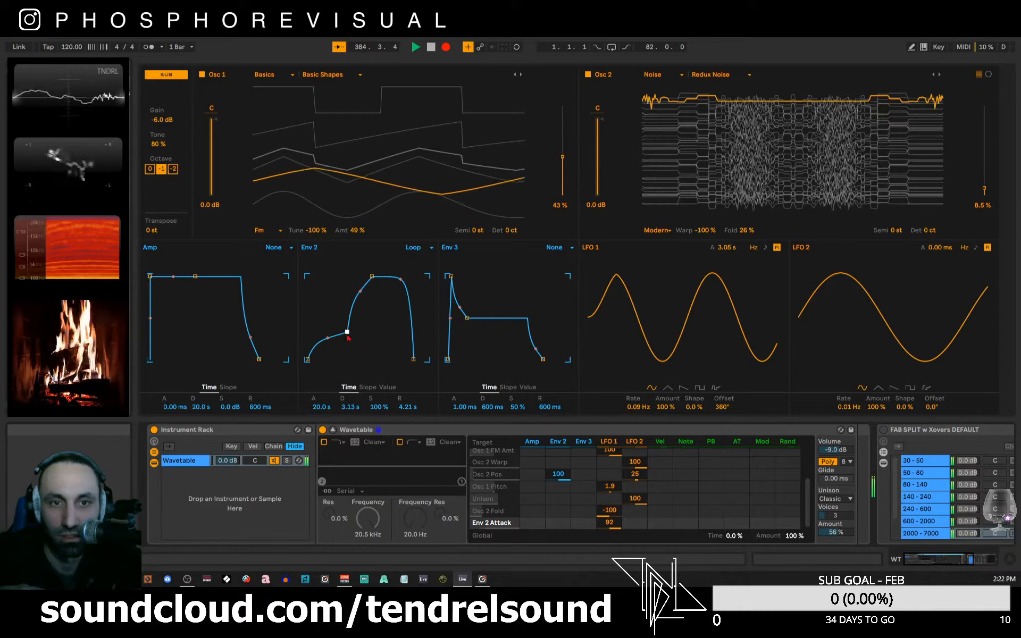
left_click_drag(610, 523, 609, 566)
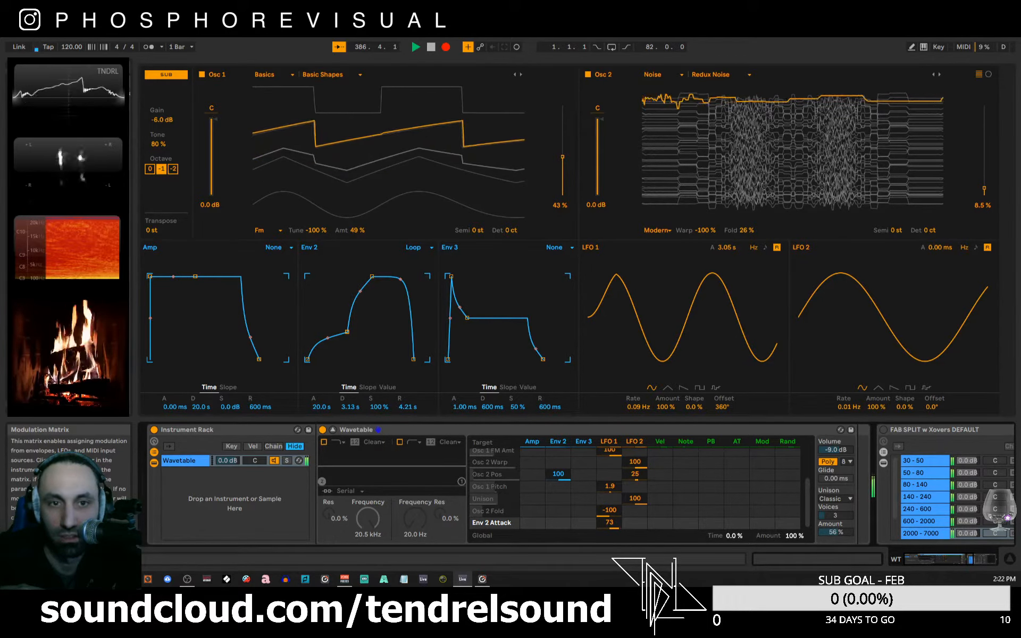
left_click_drag(635, 523, 635, 481)
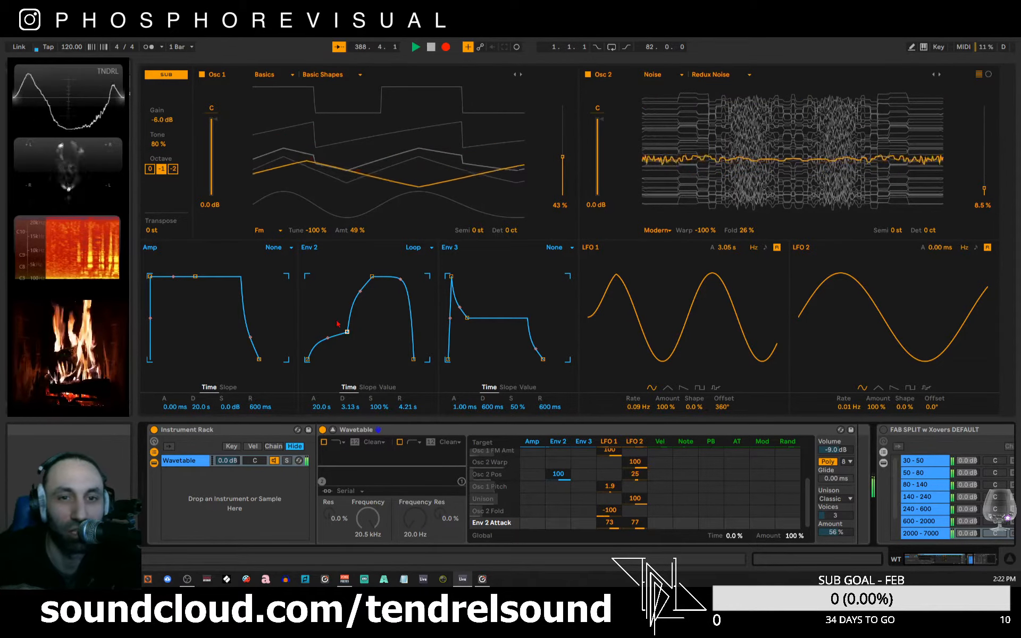
double_click(634, 523)
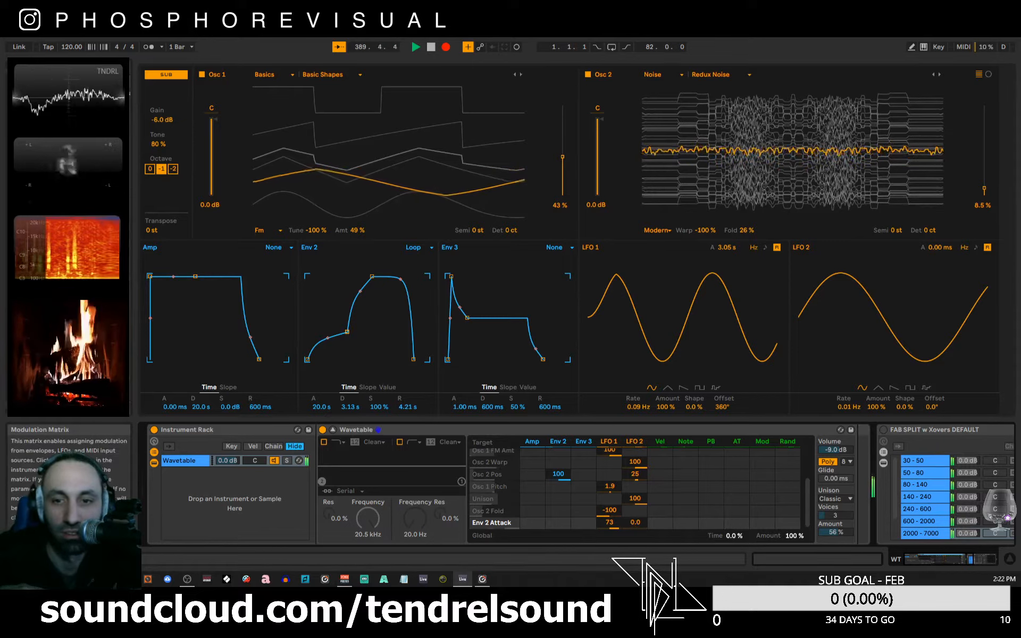
double_click(609, 522)
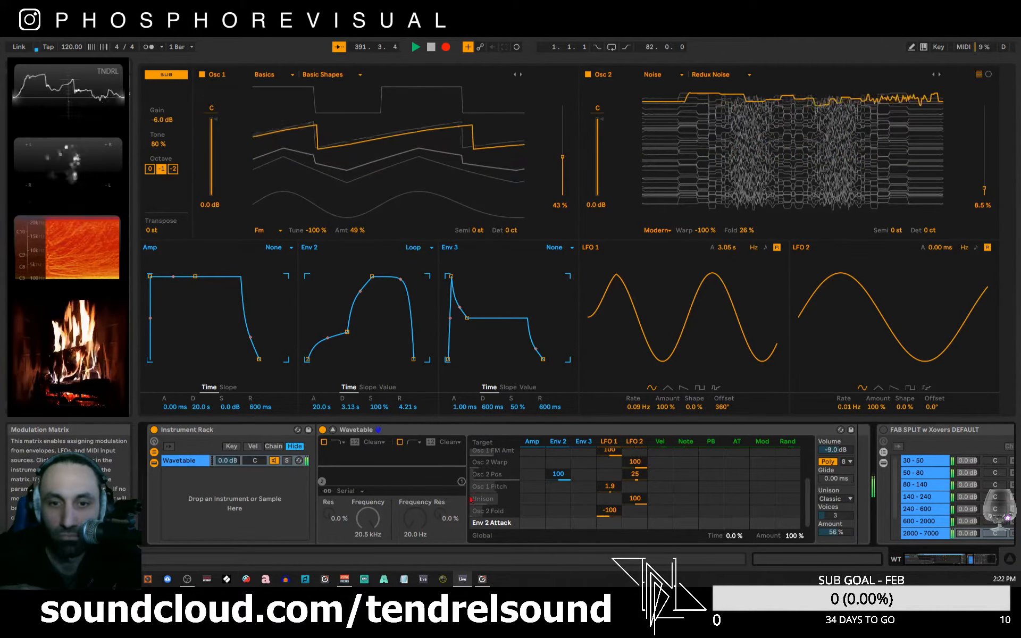
- Set the LFO 1 modulation of Env 2 Attack to 69 and restore the Env 2 peak to its maximum
left_click(610, 524)
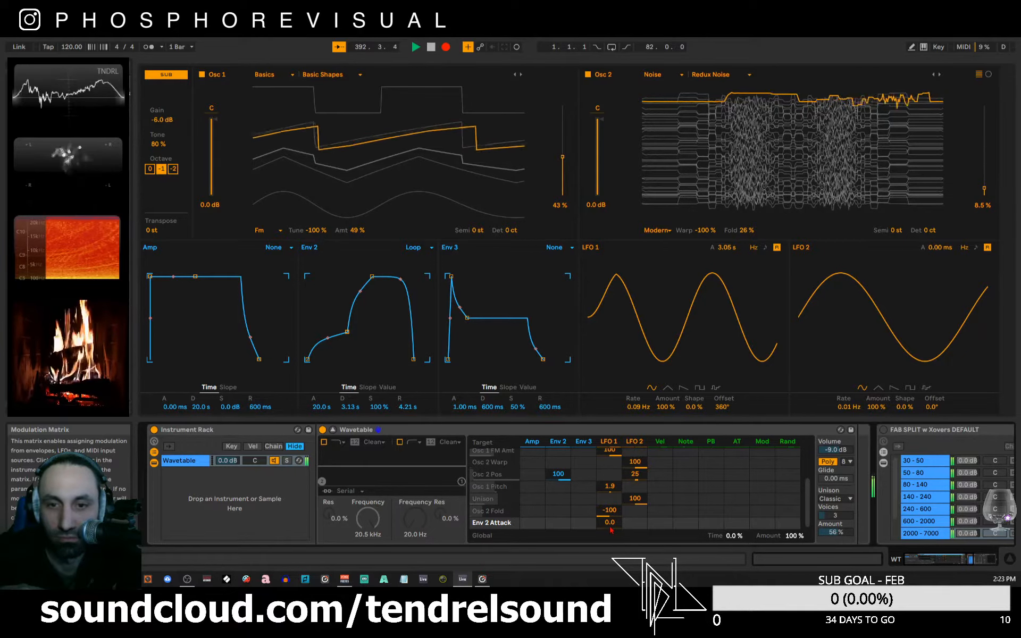
left_click_drag(611, 529, 612, 493)
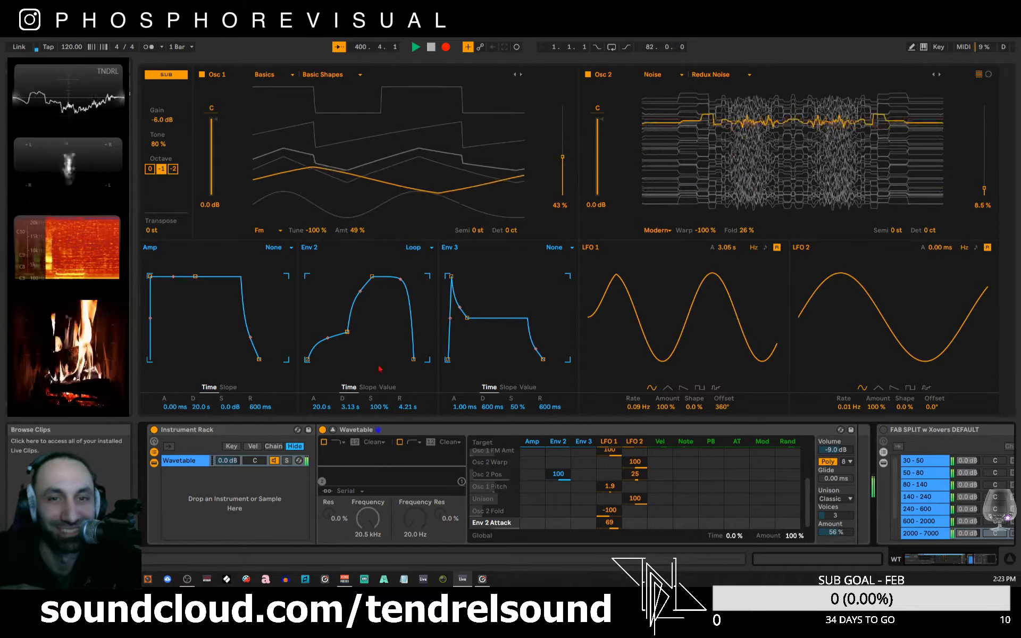
left_click(347, 331)
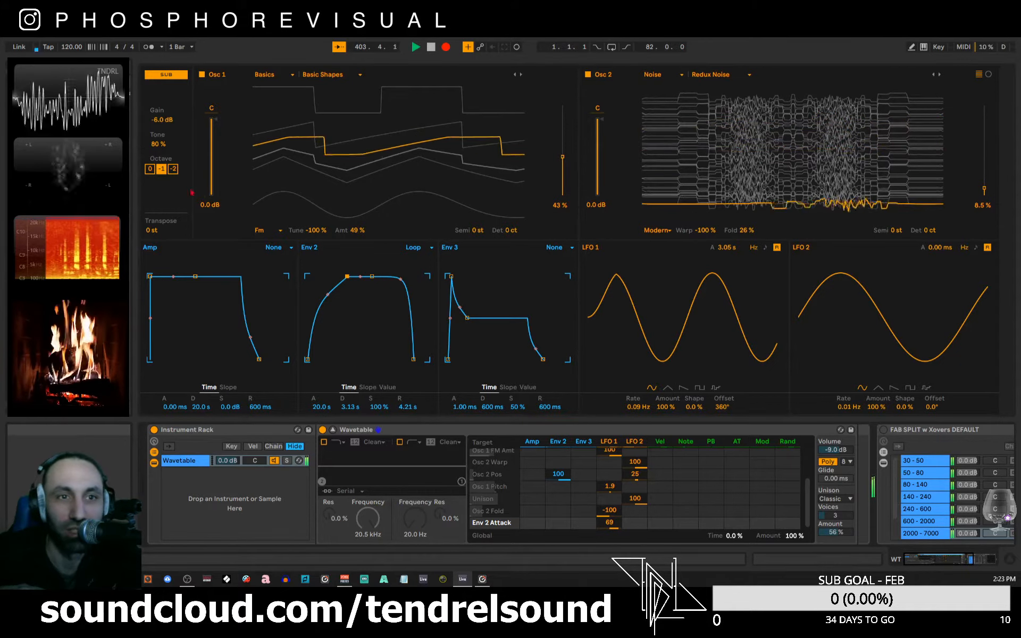
- Try the sub oscillator at octaves 0 and -2, and return it to -1
left_click(150, 169)
left_click(173, 169)
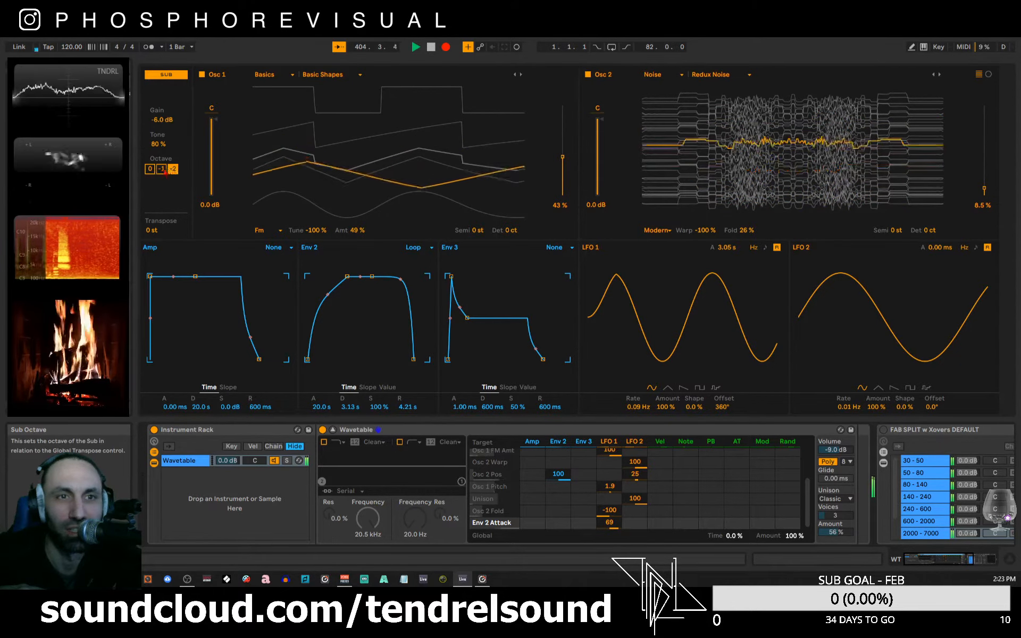
left_click(161, 170)
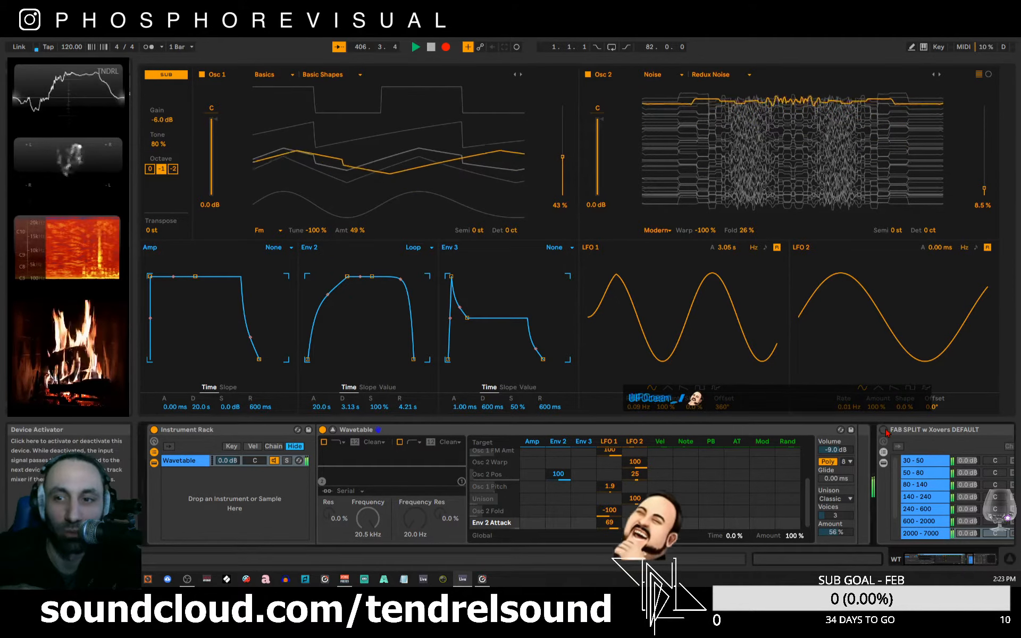
- Mute the 80-140, 140-240, 240-600, 600-2000, 2000-7000 and 7000-20k chains in the FAB SPLIT rack
left_click(961, 559)
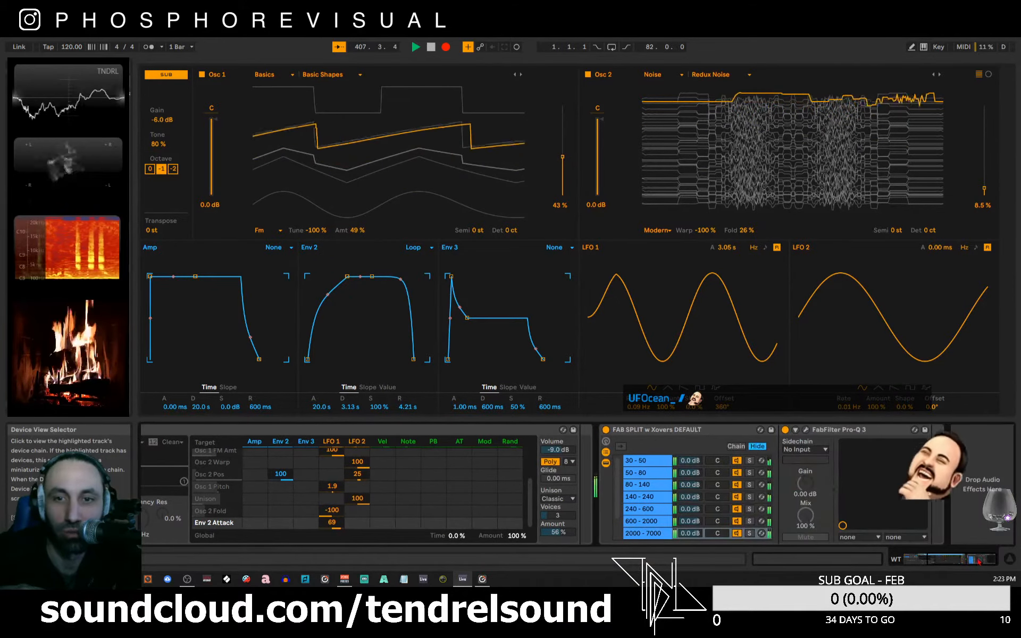
left_click(737, 485)
left_click(736, 497)
left_click(737, 509)
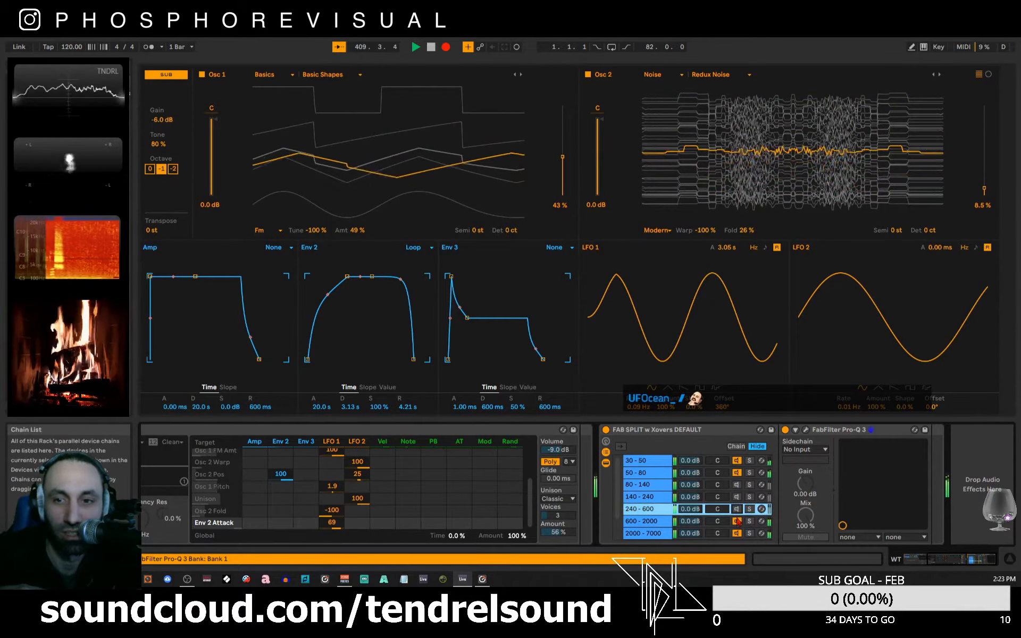
left_click(737, 521)
left_click(736, 533)
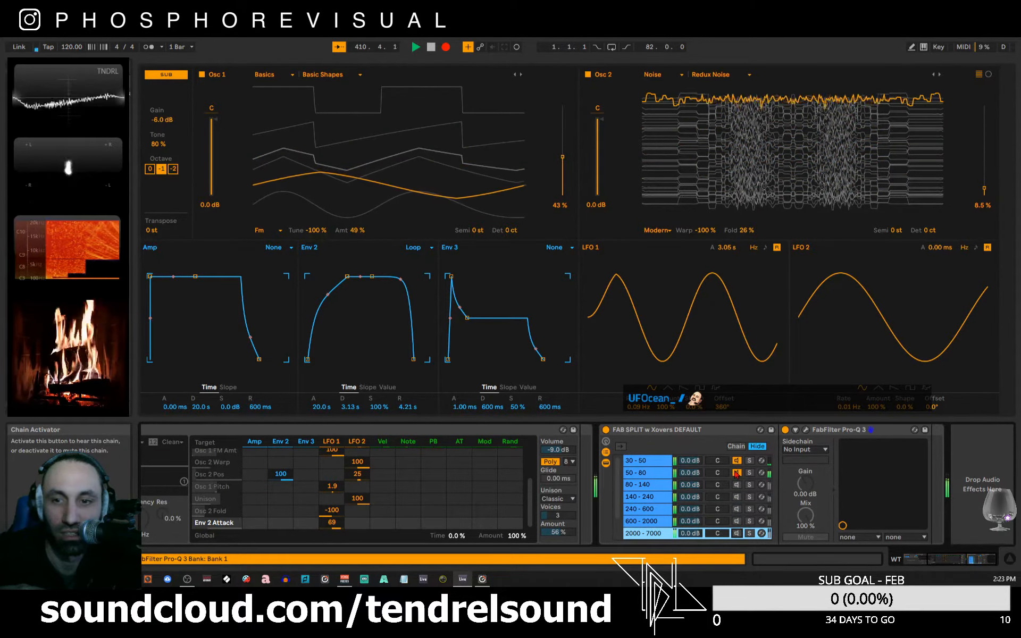
scroll(731, 481, "down", 2)
left_click(737, 521)
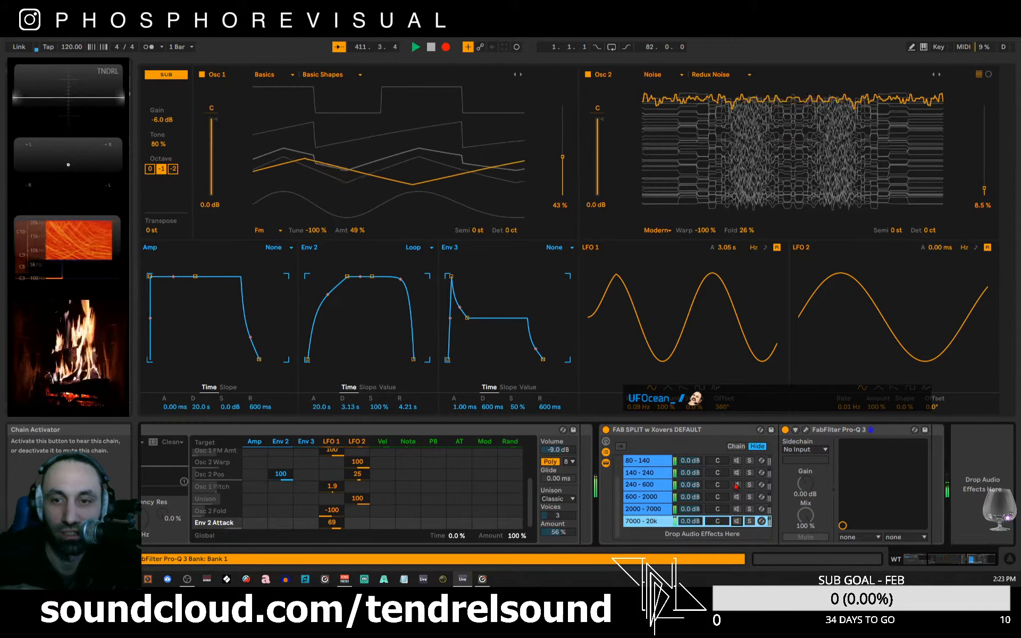
- Audition the lower bands of the FAB SPLIT rack up to 240-600 by toggling their chains, mute them all, and bypass the rack
scroll(736, 477, "up", 2)
left_click(737, 484)
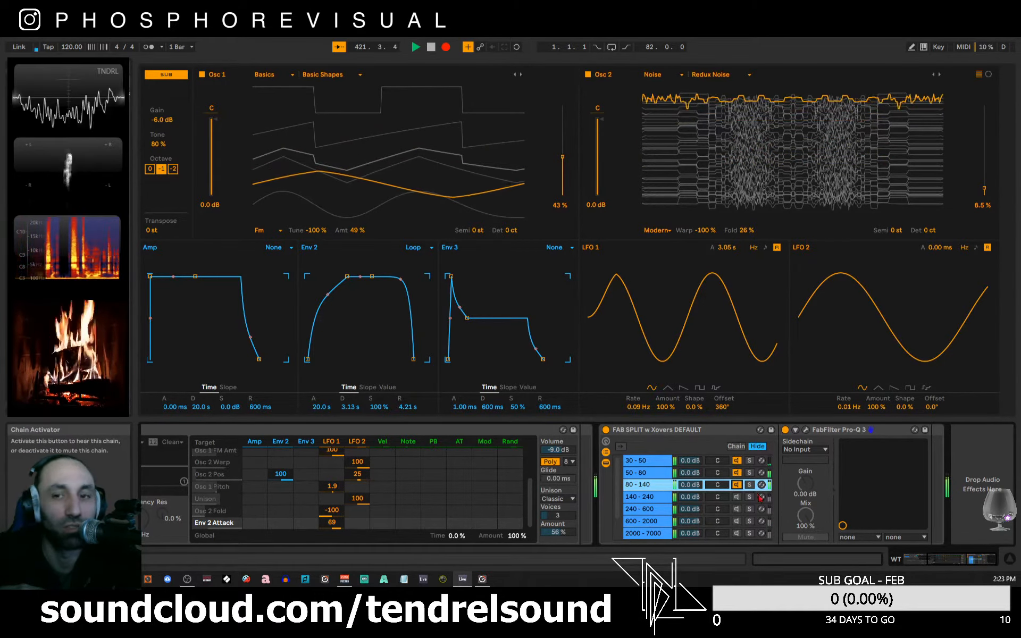
left_click(737, 473)
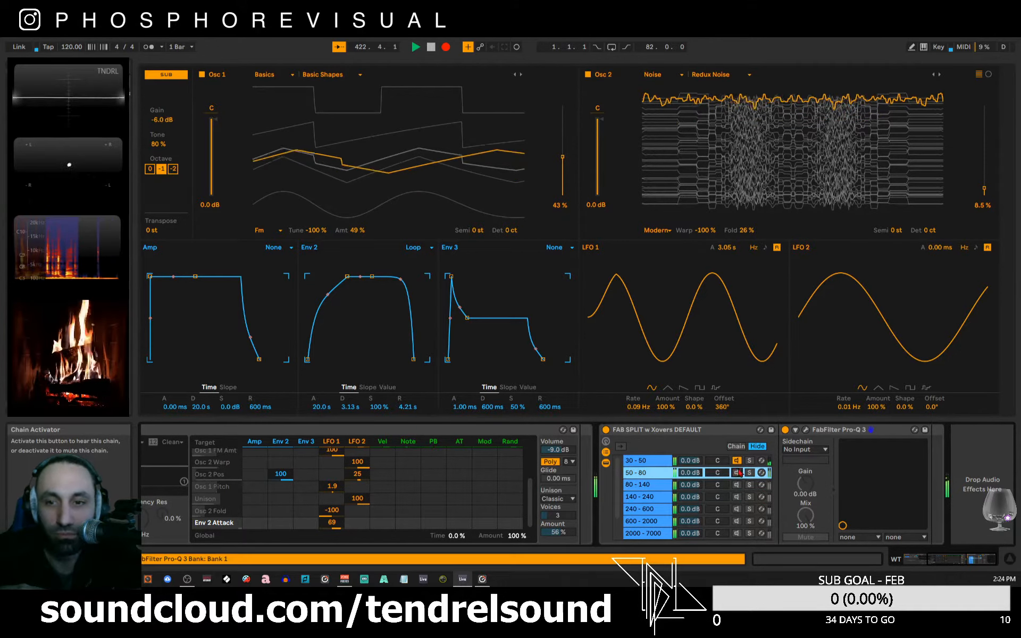
left_click(737, 461)
left_click(736, 484)
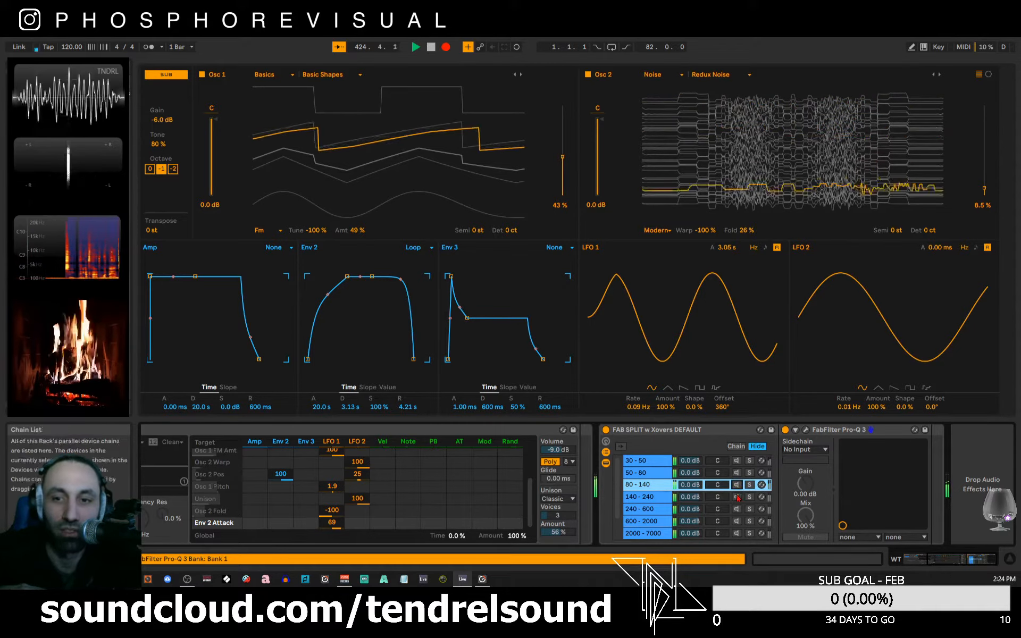
left_click(737, 497)
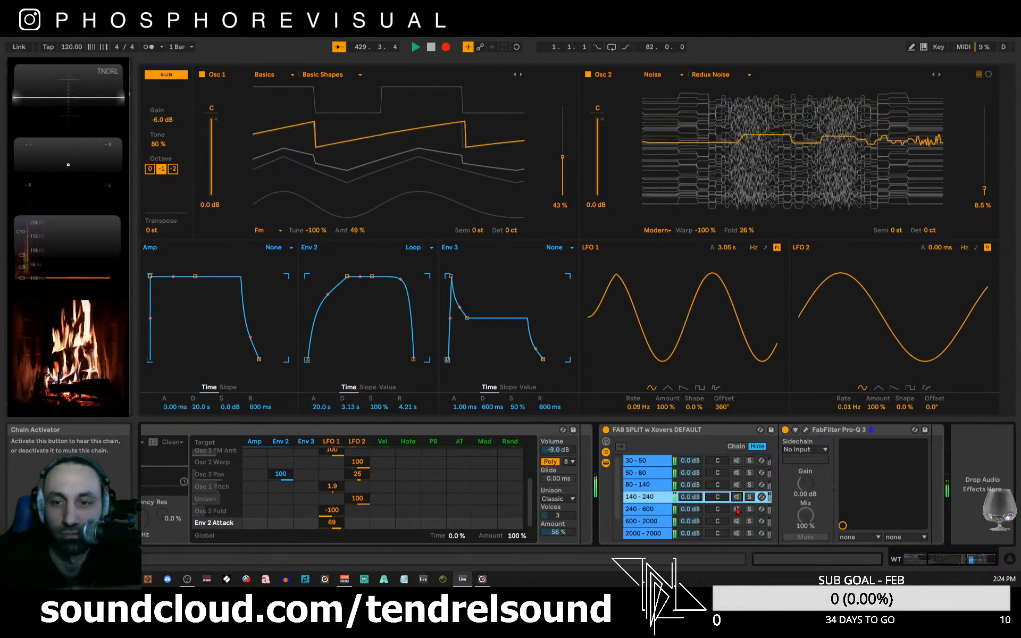
left_click(737, 509)
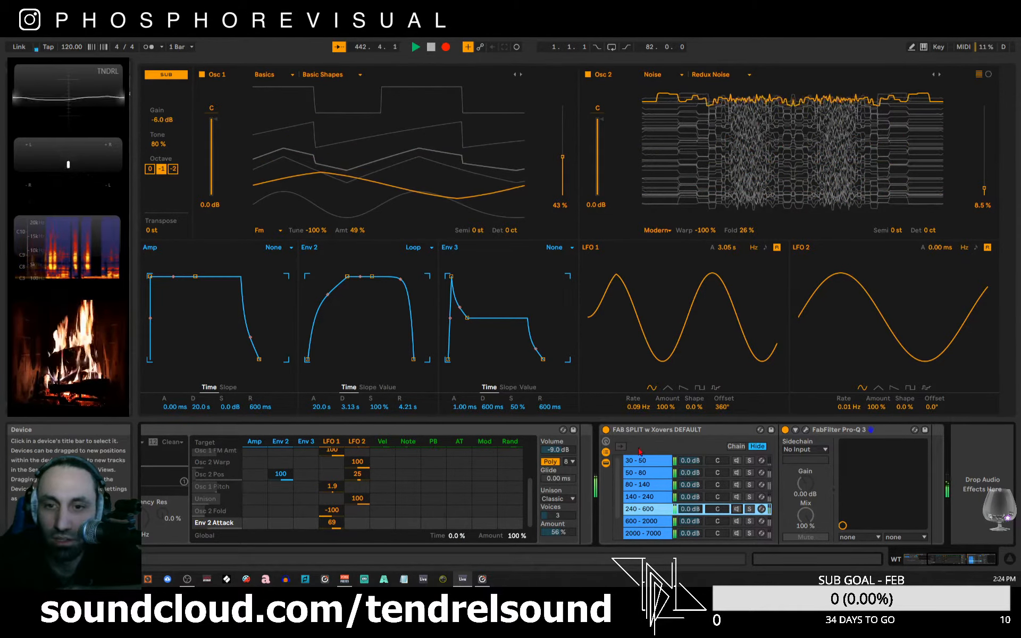
left_click(736, 508)
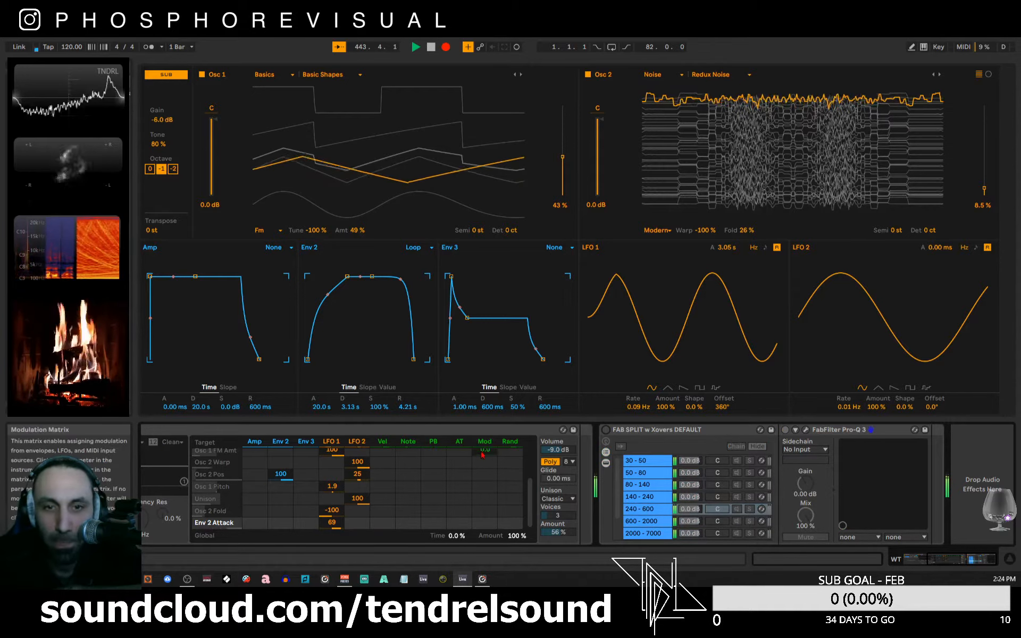
- Set Env 3 to Loop mode with a 3.83 s decay and 0.0% sustain
left_click(558, 248)
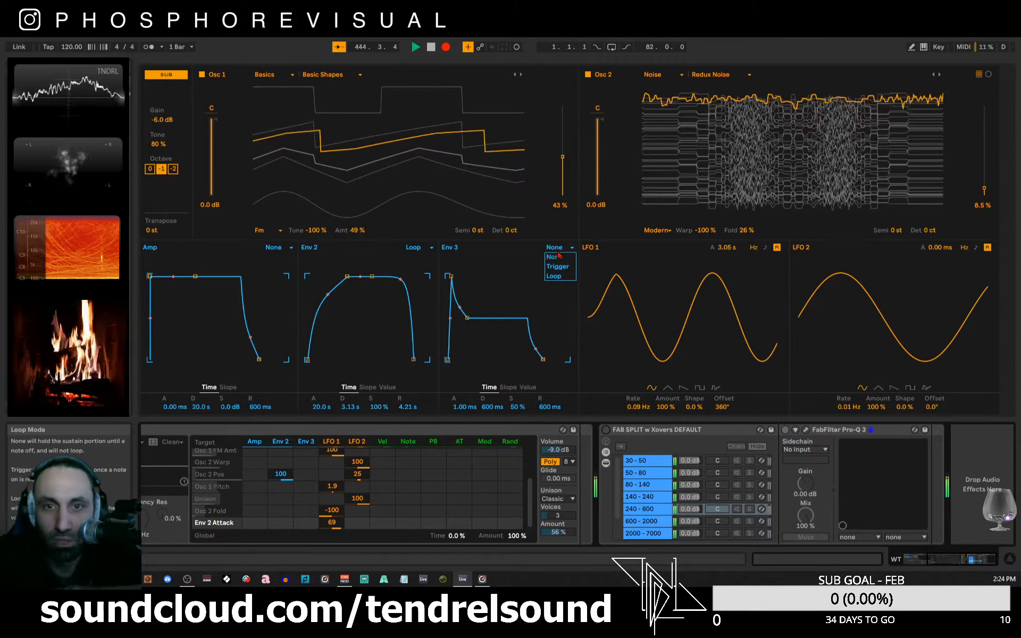
left_click(563, 276)
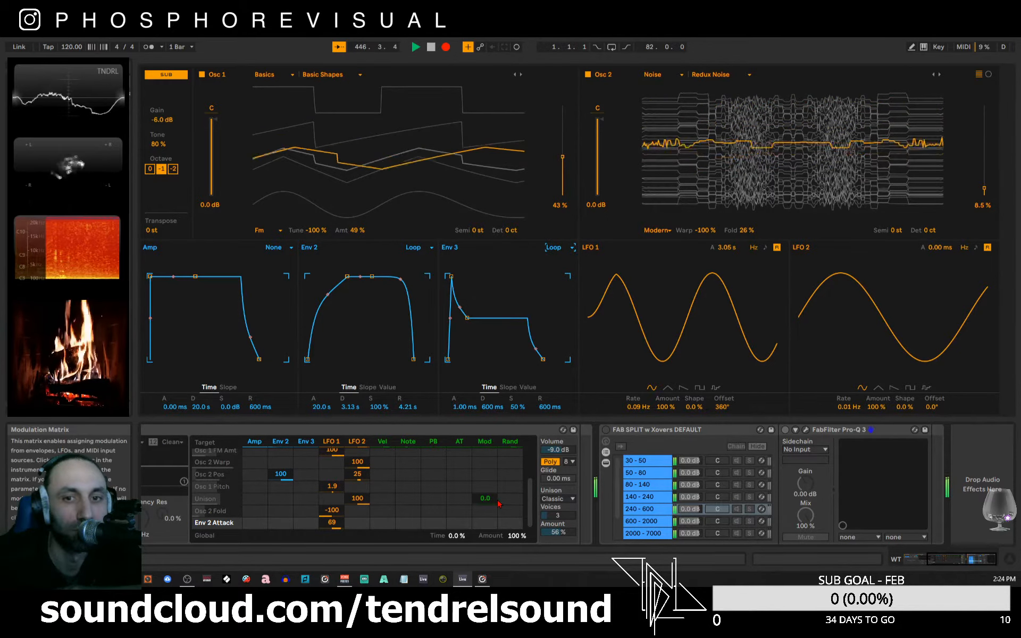
left_click_drag(467, 318, 477, 359)
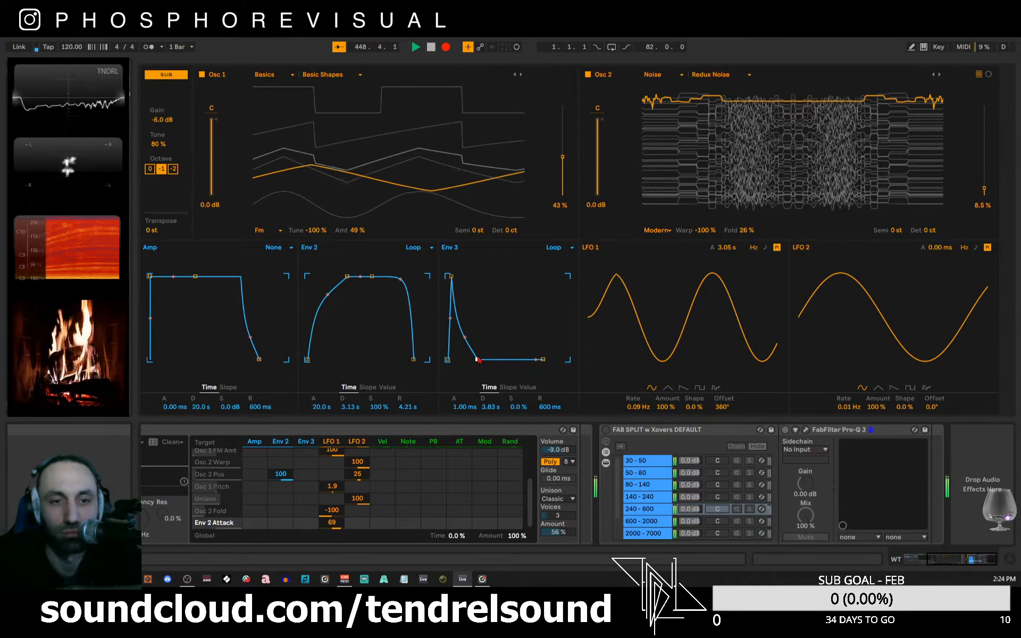
- Modulate the global modulation Time from Env 3 at 100 and shorten the Env 3 decay to 721 ms
left_click(455, 536)
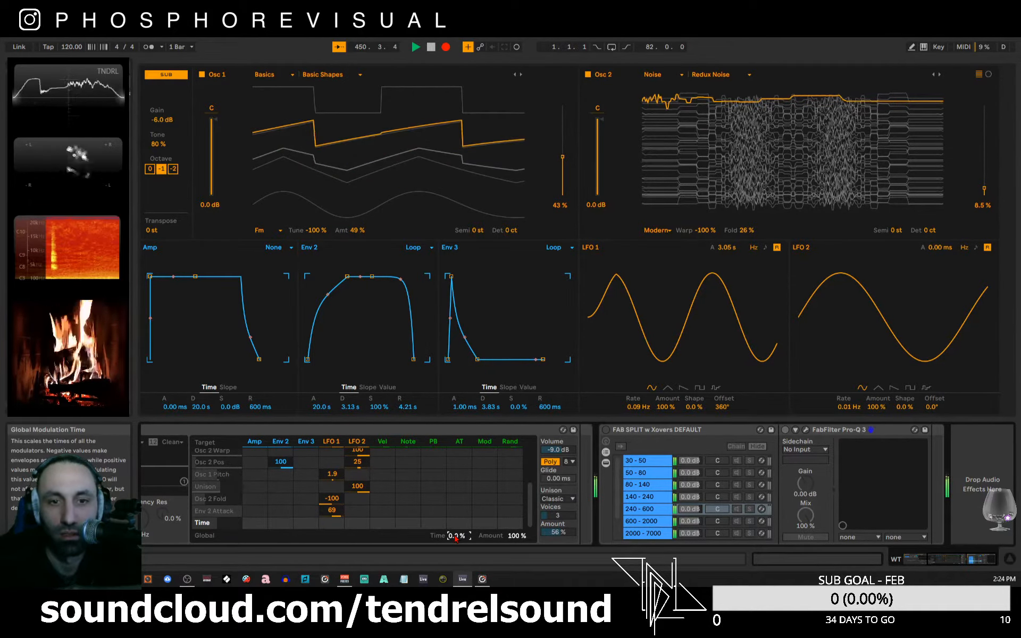
left_click_drag(306, 523, 306, 469)
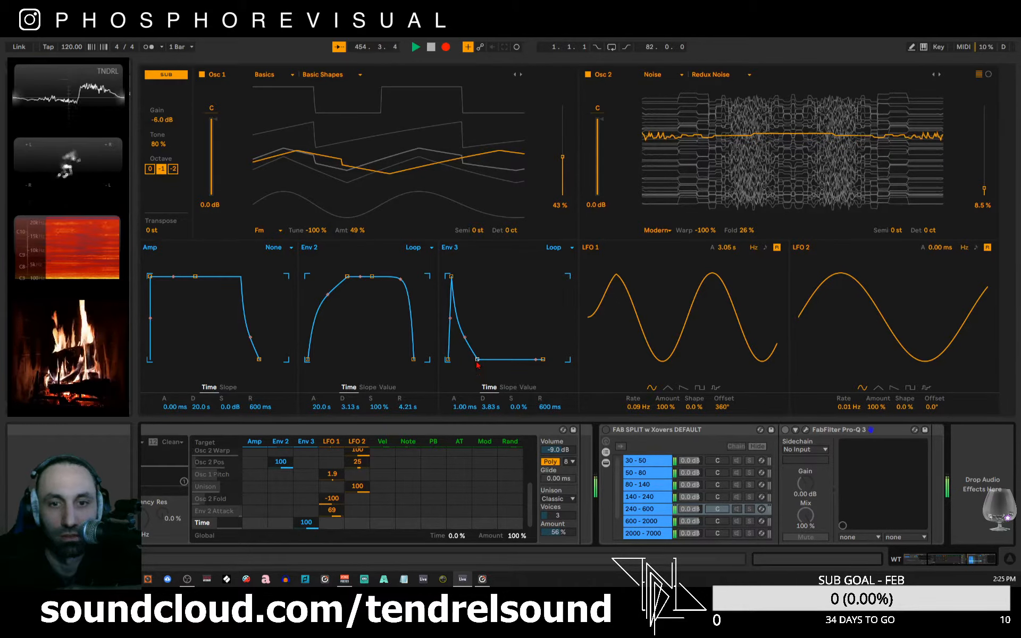
left_click_drag(477, 359, 468, 360)
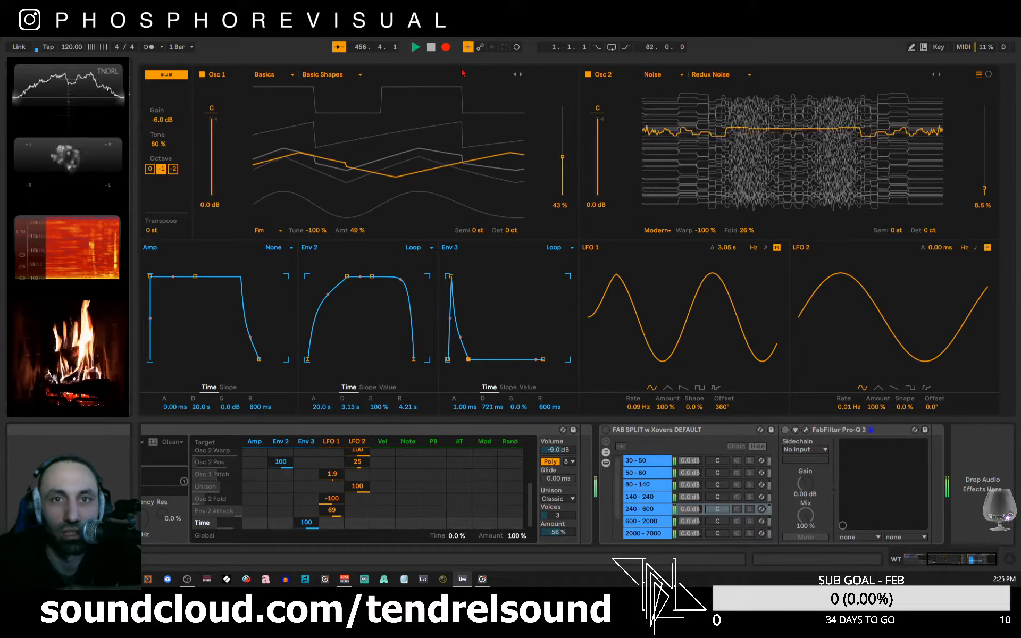
- Stop the current take, start a new arrangement recording on the armed audio track, and enlarge the Wavetable editor view again
left_click_drag(549, 62, 552, 331)
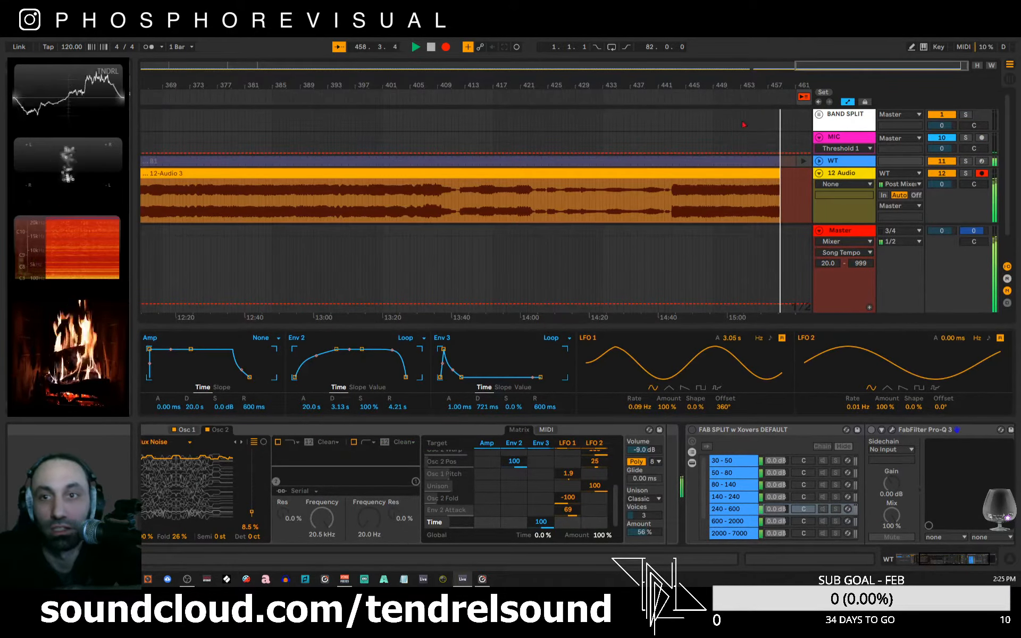
key("space")
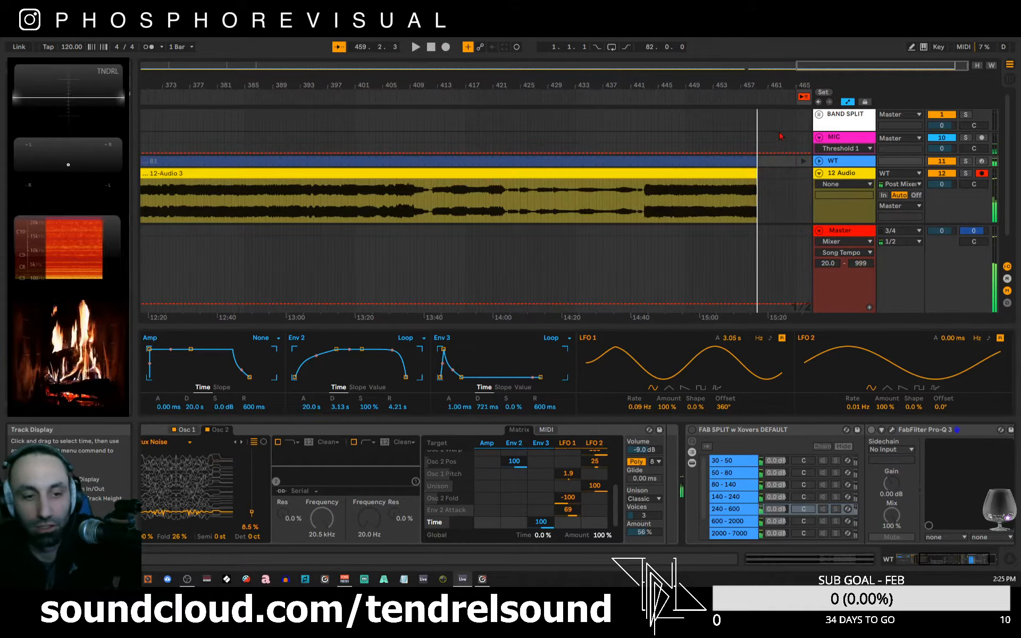
left_click(446, 48)
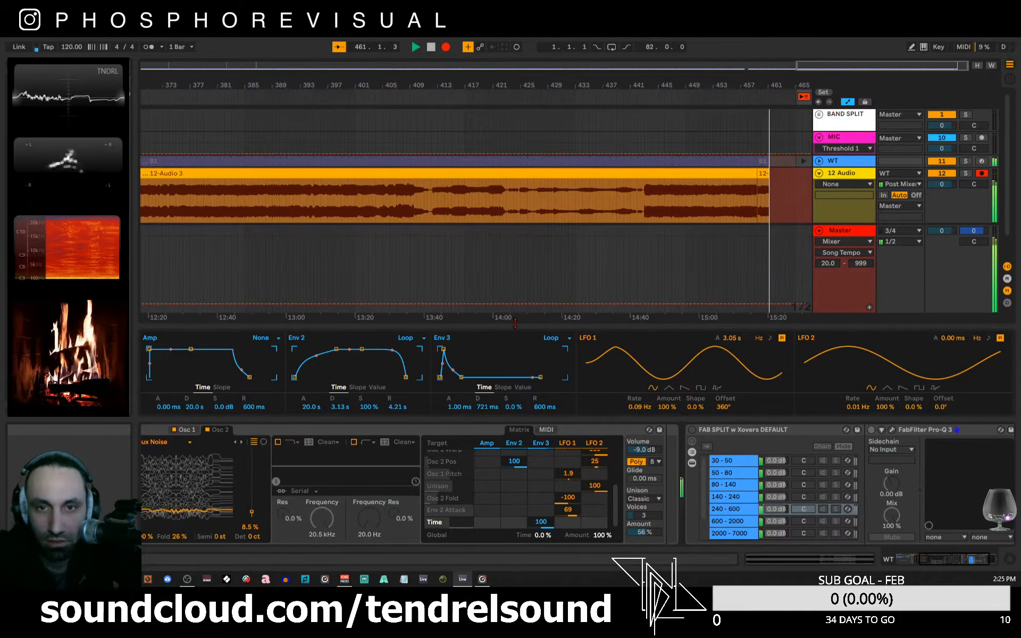
left_click_drag(515, 323, 515, 114)
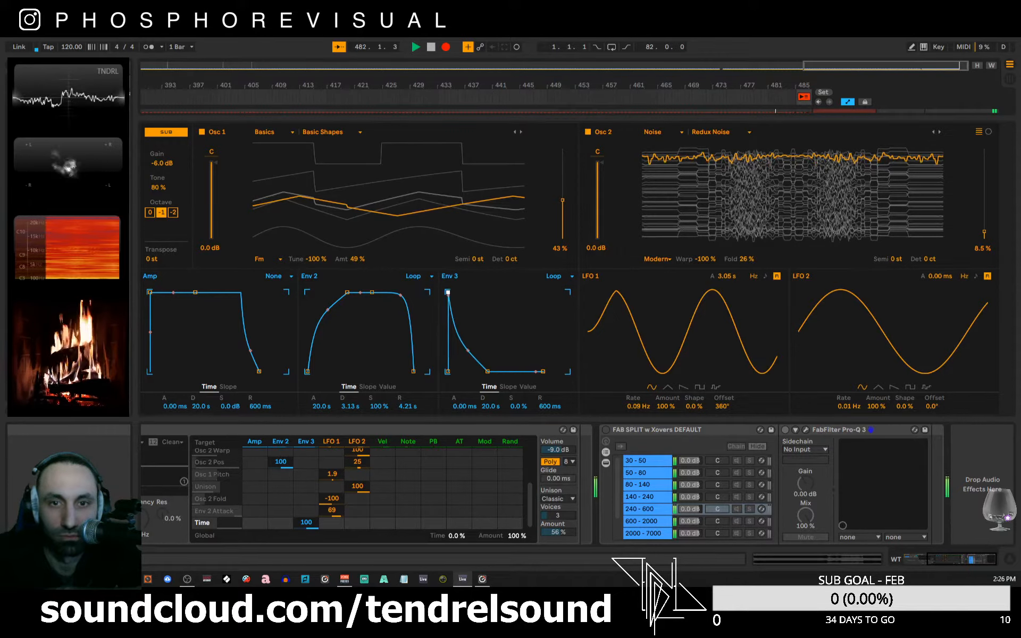
- Set Env 3 to a 0.00 ms attack and 90.2 ms decay, and enable Filter 1 at 630 Hz with 16% resonance
mouse_move(463, 371)
left_mouse_down()
mouse_move(449, 371)
mouse_move(475, 371)
left_mouse_up()
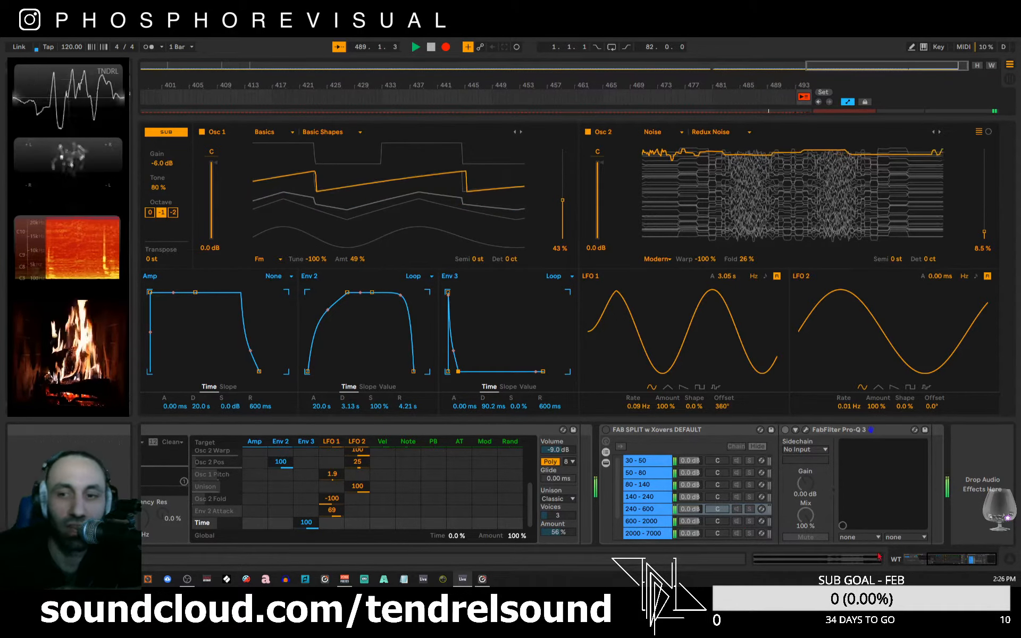
left_click_drag(949, 559, 917, 559)
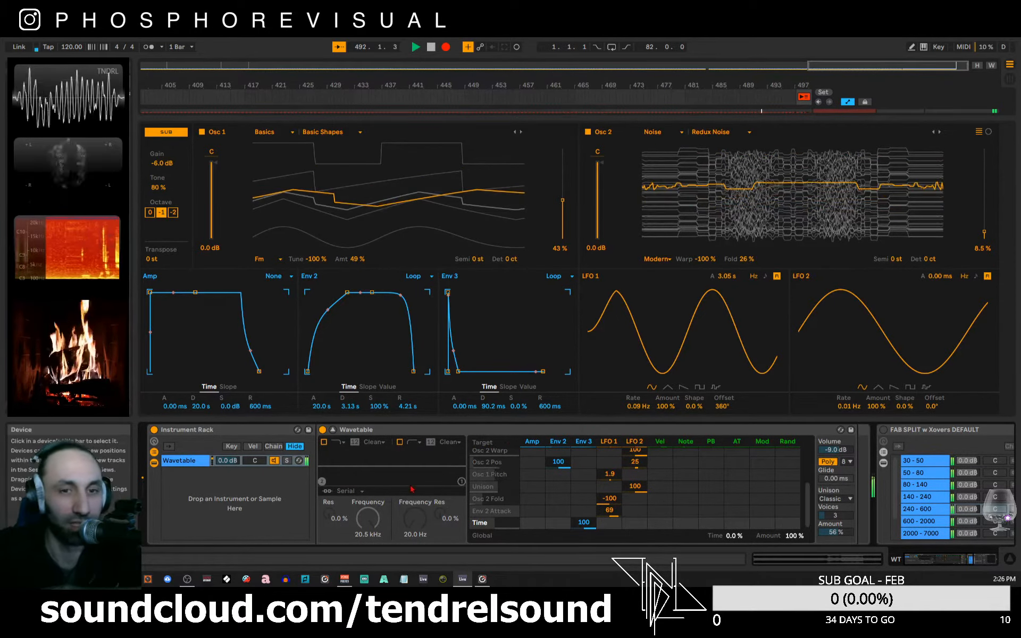
left_click(324, 442)
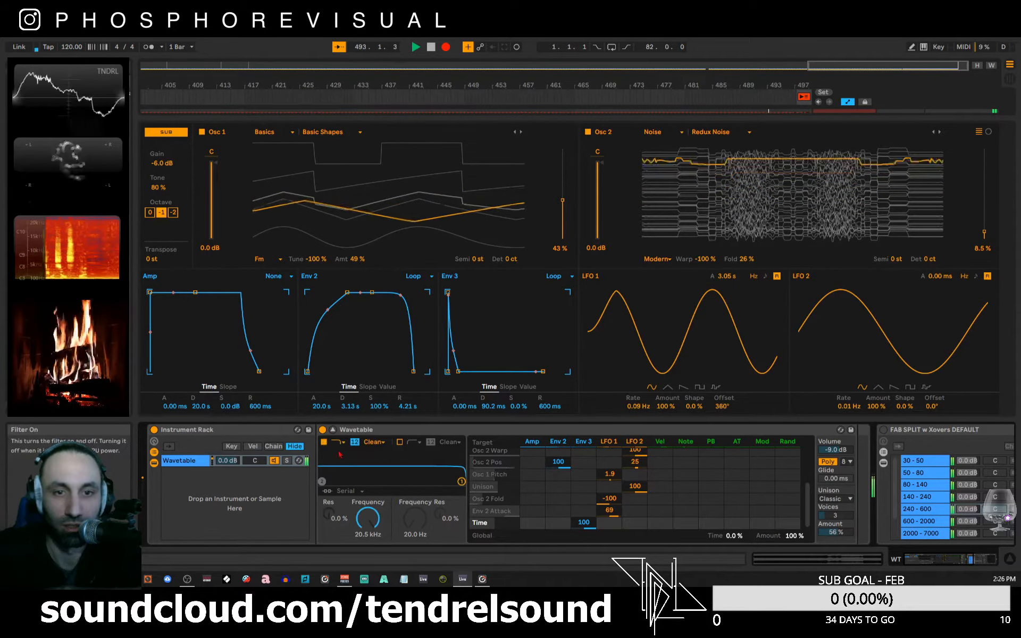
left_click_drag(460, 481, 394, 477)
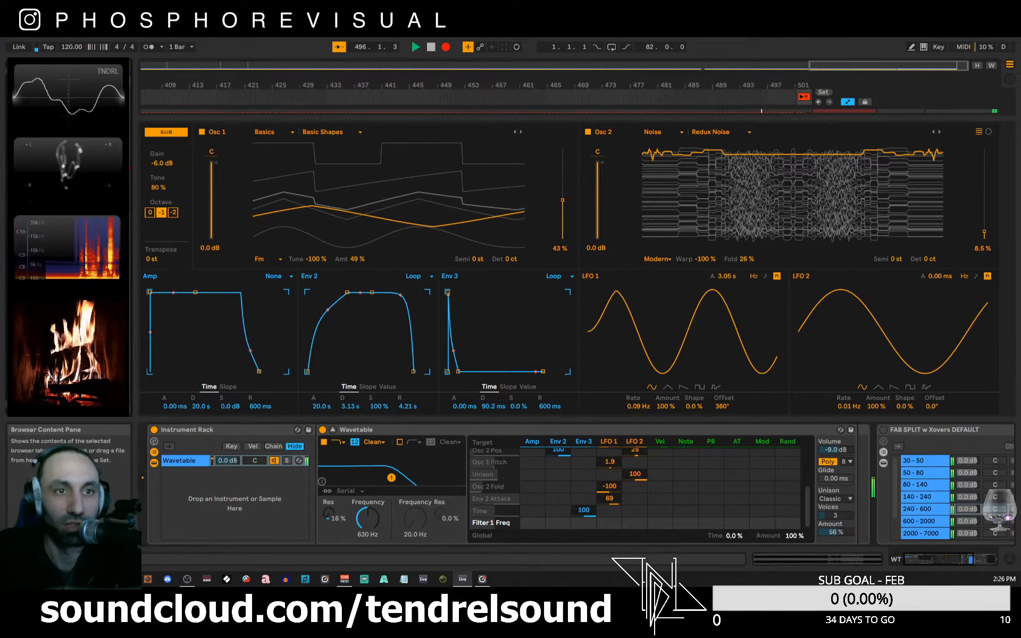
- Insert a Max LFO device between Wavetable and the FAB SPLIT rack, and switch Wavetable's Filter 1 off
left_click_drag(139, 166, 217, 176)
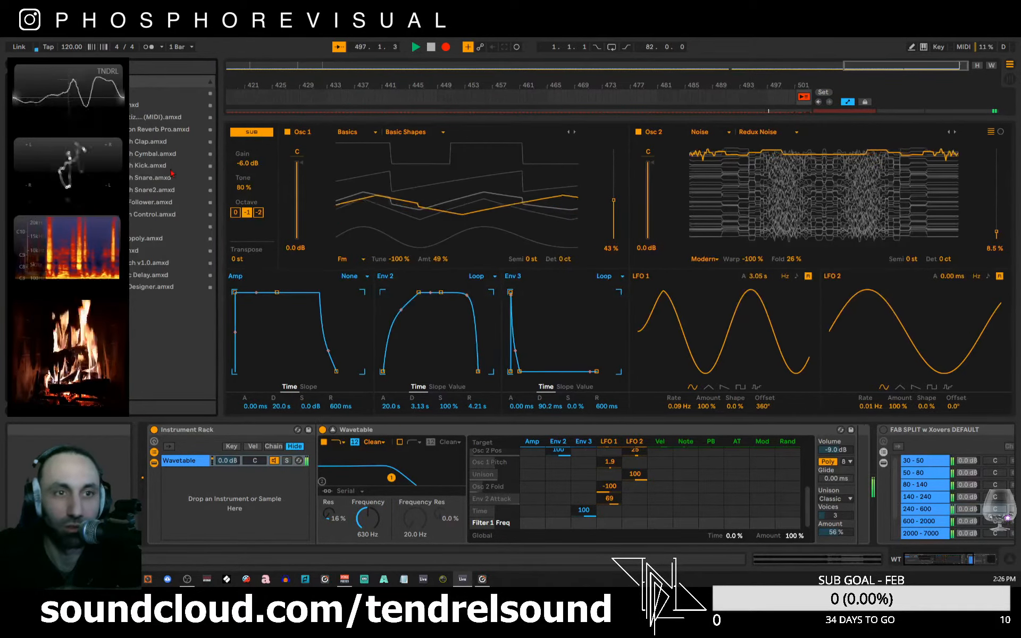
left_click_drag(126, 226, 874, 457)
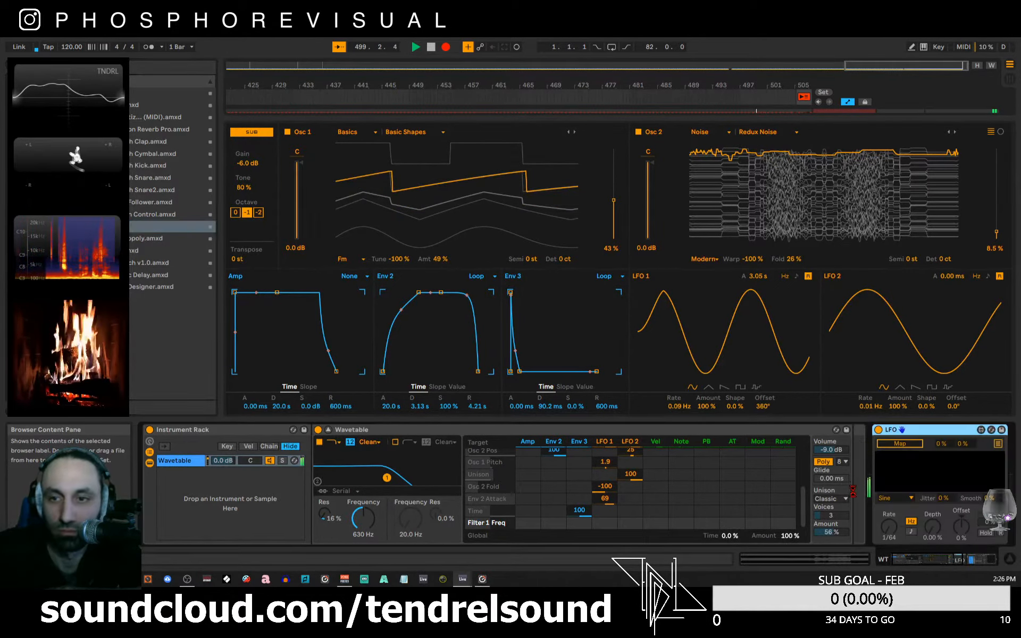
mouse_move(941, 561)
left_mouse_down()
mouse_move(957, 559)
mouse_move(895, 551)
mouse_move(944, 568)
left_mouse_up()
left_click(324, 442)
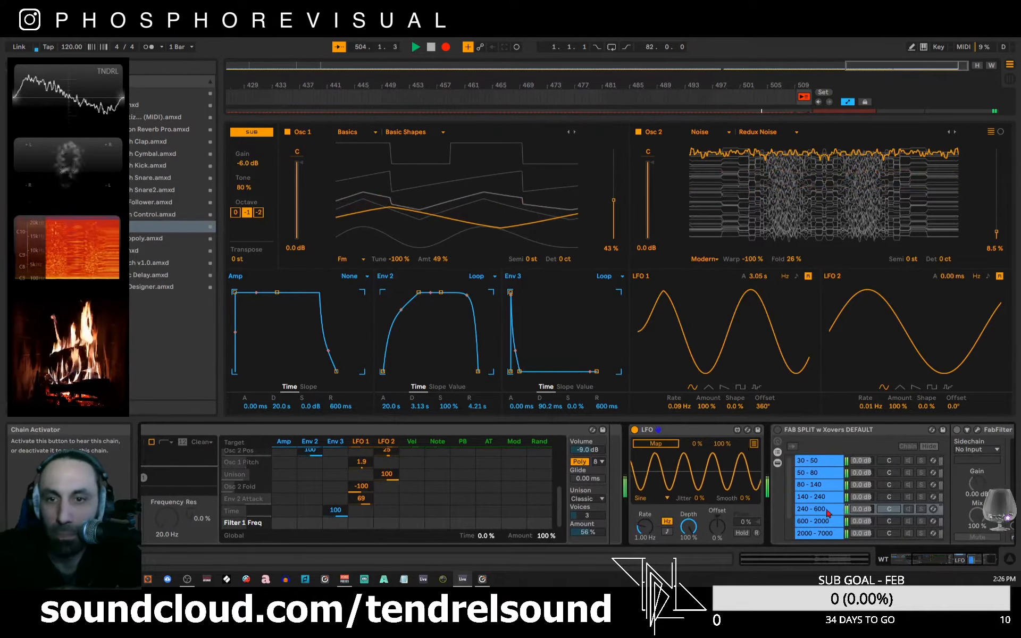
- Set the LFO device's rate to 0.16 Hz, map it to Osc 2 Detune, and show its list of additional mappings
left_click_drag(645, 527, 645, 547)
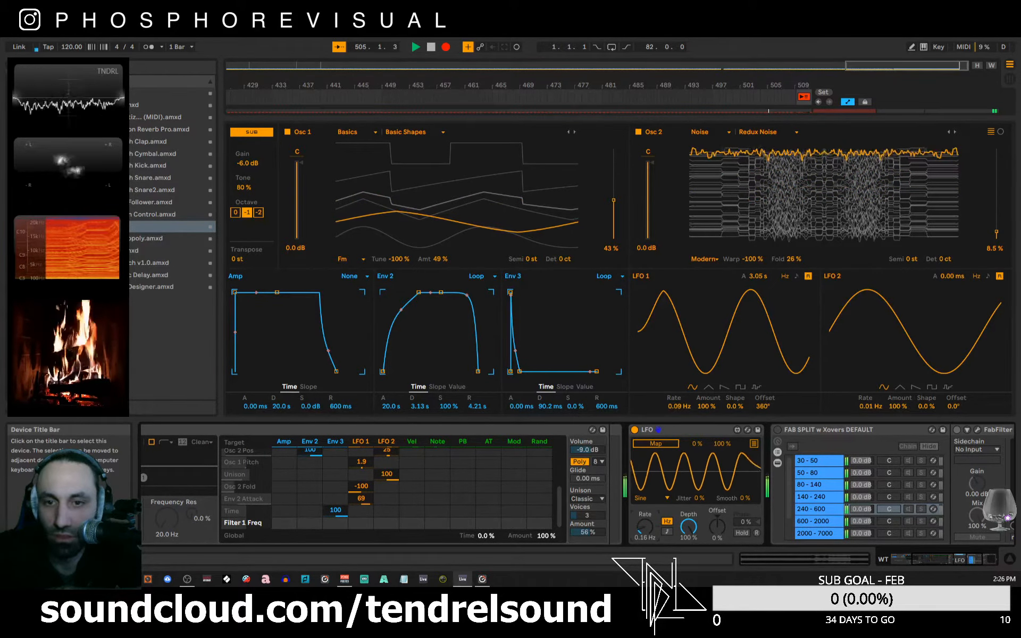
left_click(656, 443)
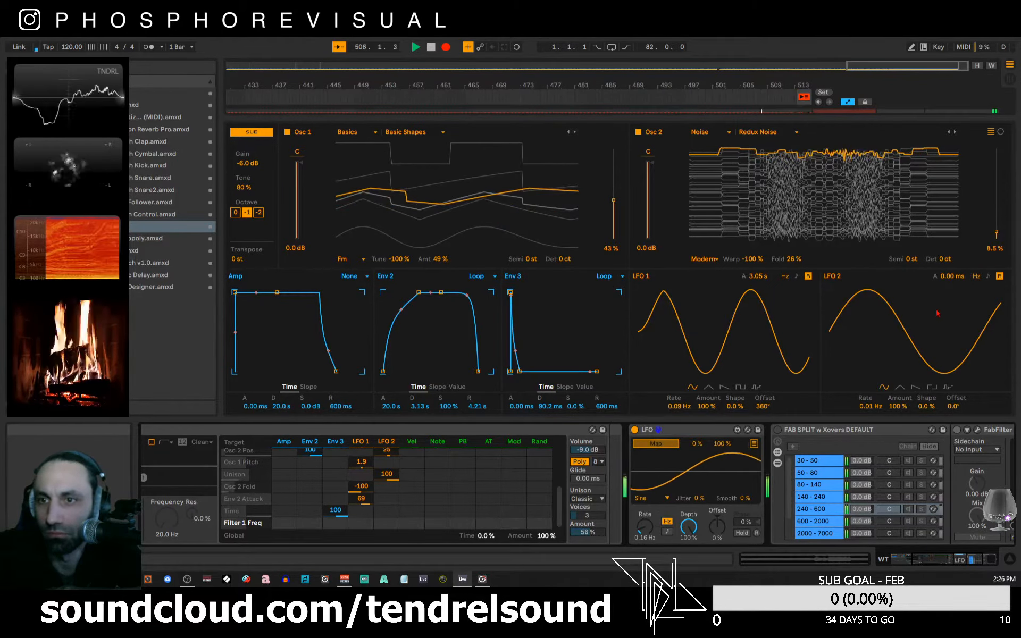
left_click(945, 260)
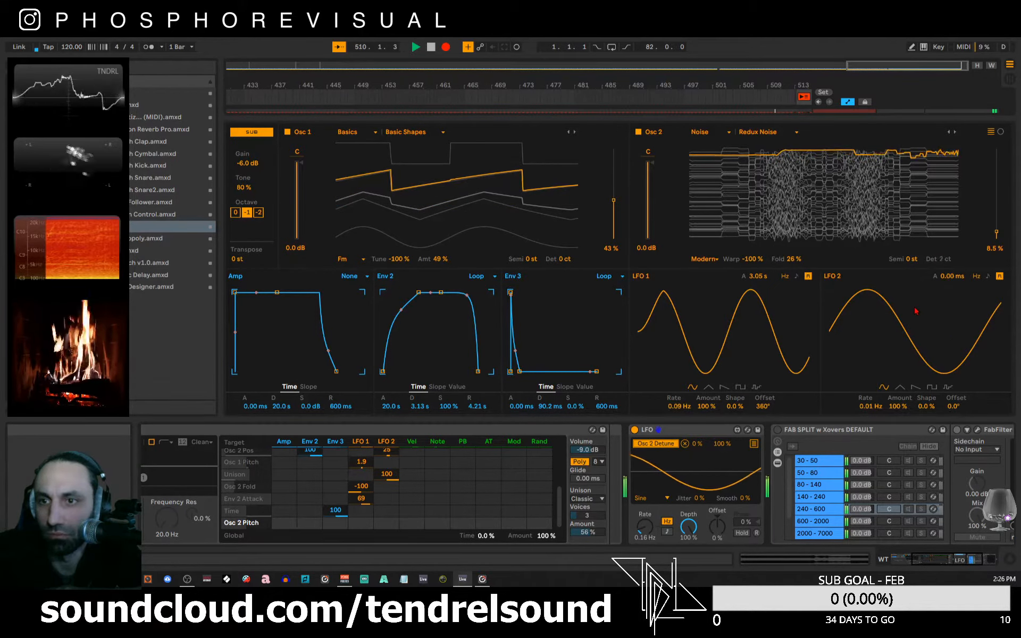
left_click(753, 444)
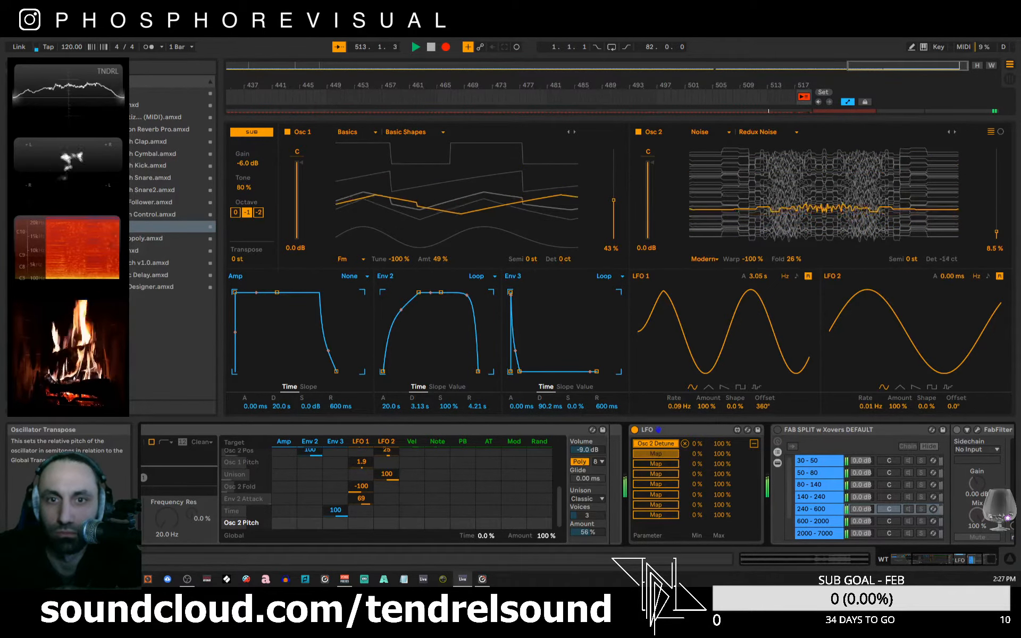
- Try mapping the LFO device to Osc 1 Transpose with a 40% to 48% range, and remove that mapping
left_click(530, 259)
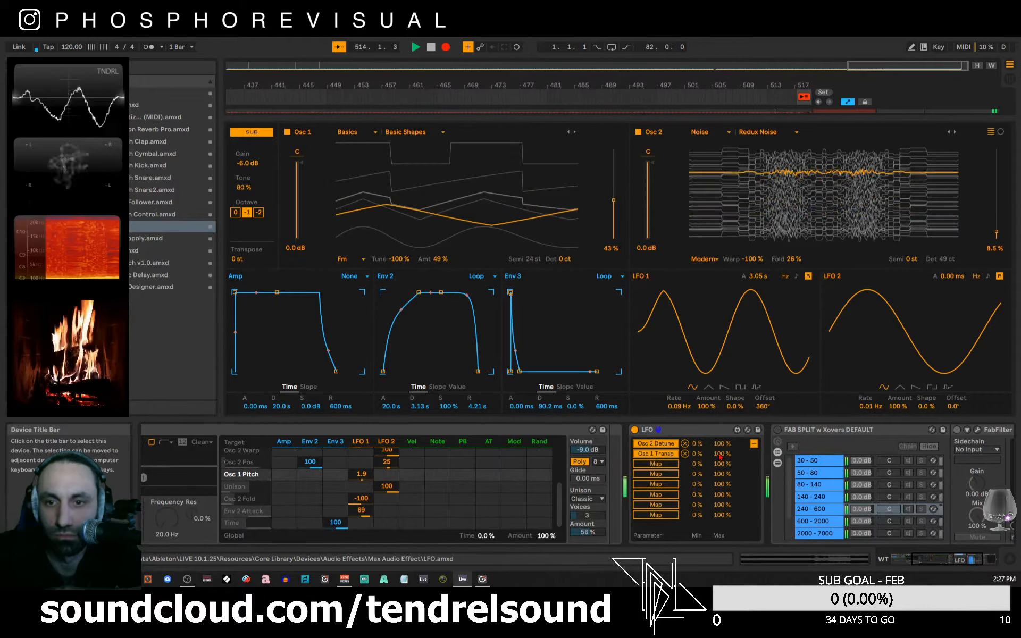
left_click_drag(722, 454, 722, 480)
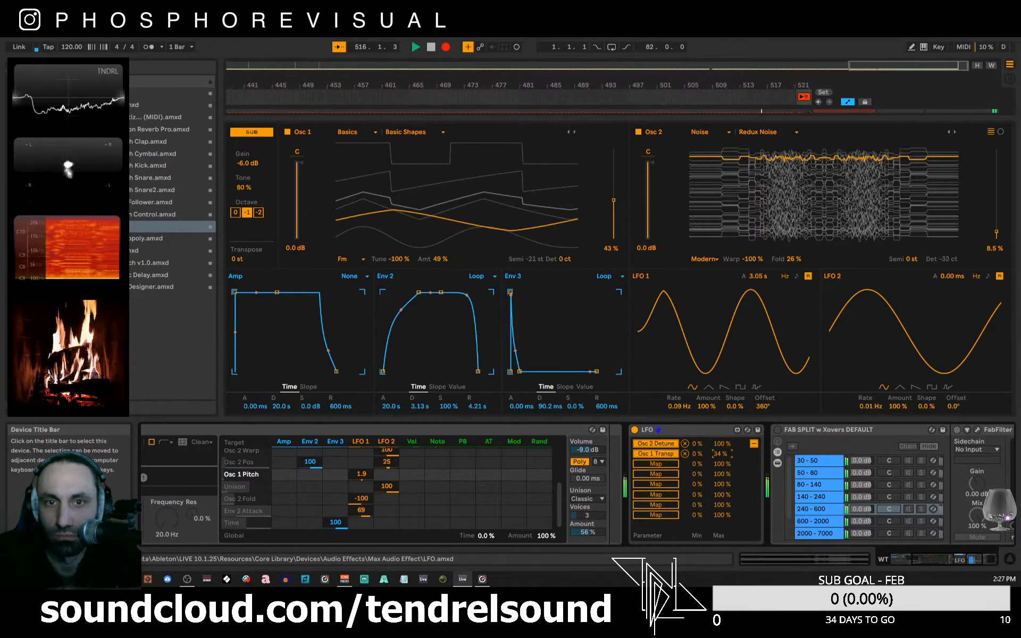
left_click_drag(698, 454, 697, 437)
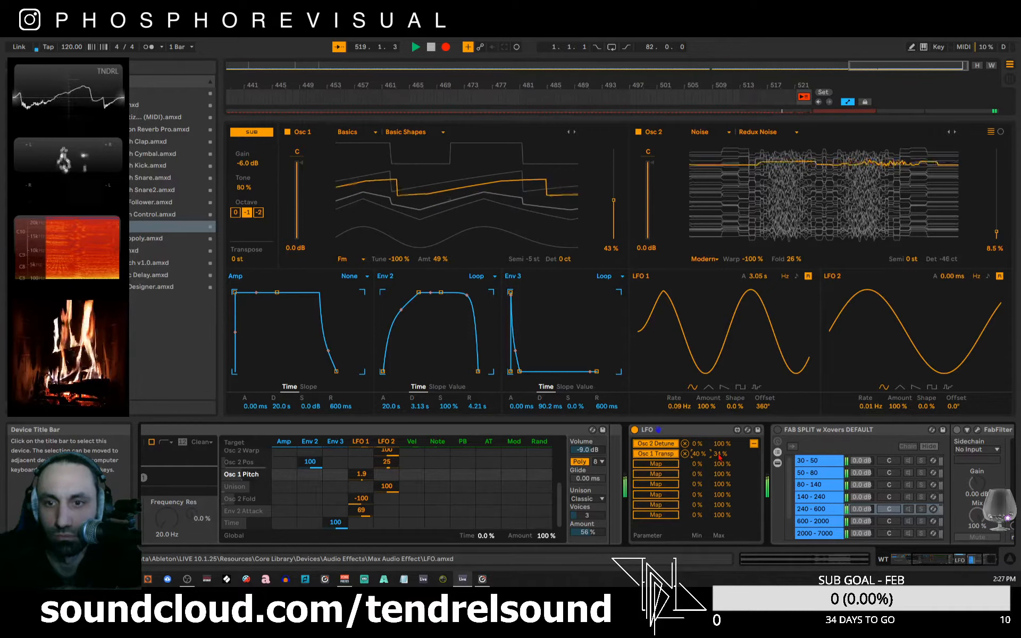
left_click_drag(720, 454, 721, 448)
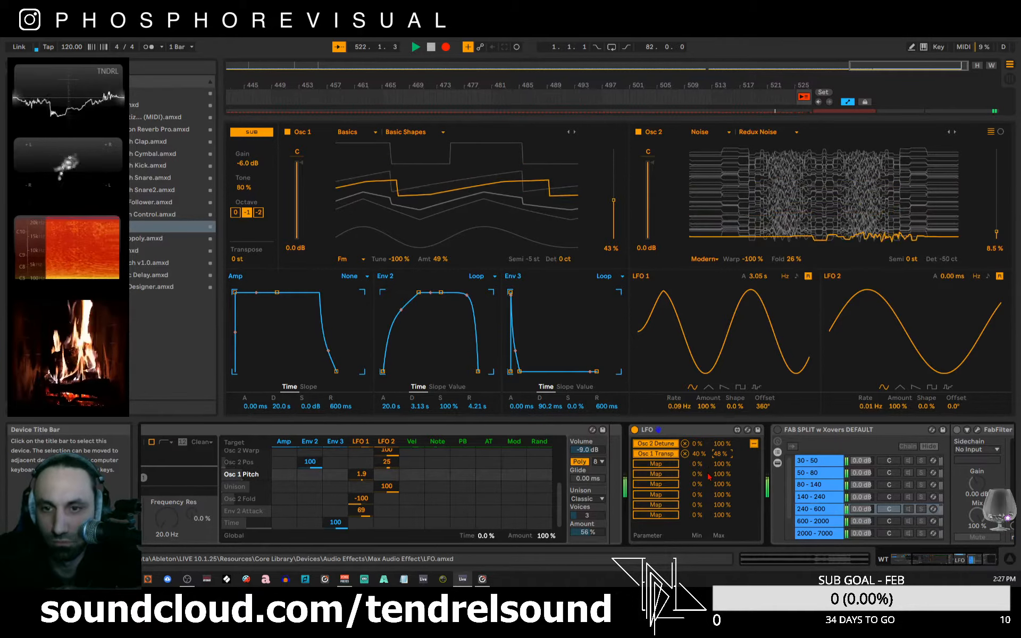
left_click(685, 454)
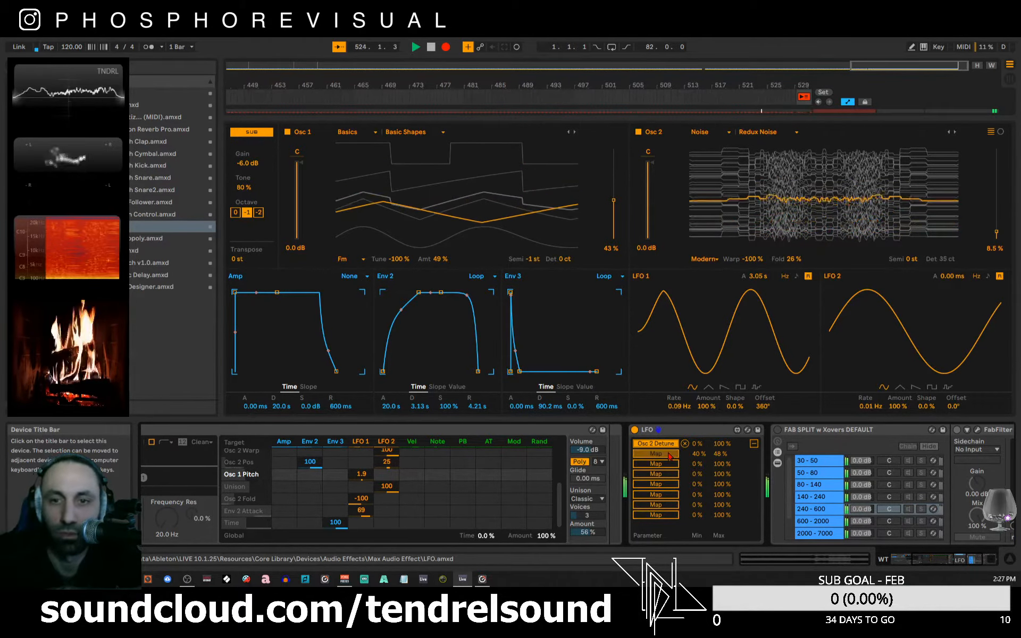
- Map the LFO device's second slot to Env 3 Decay with a range of 0% to 100%
left_click(671, 455)
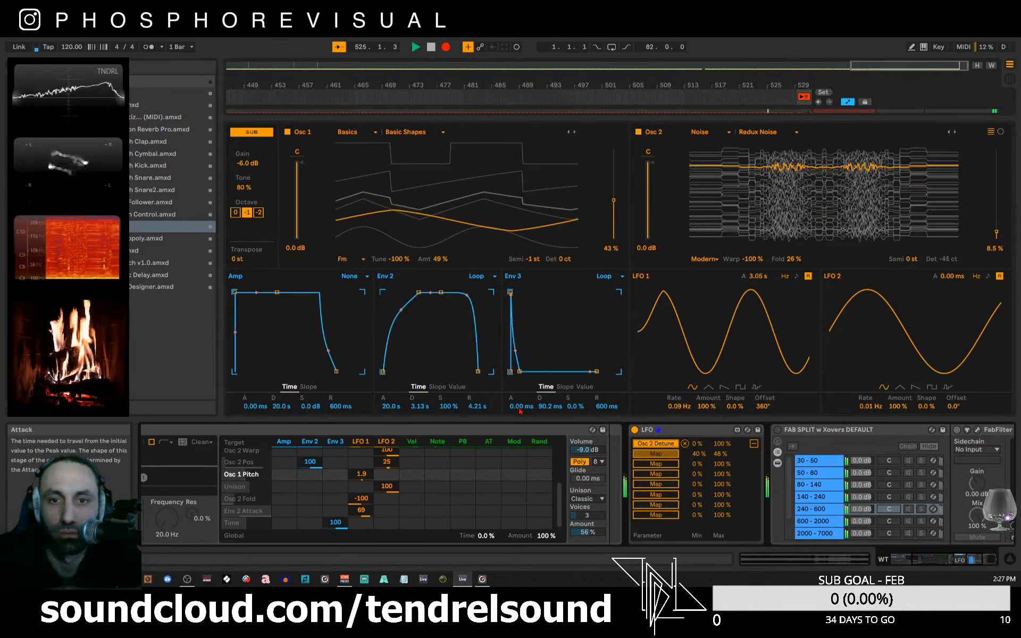
left_click(548, 407)
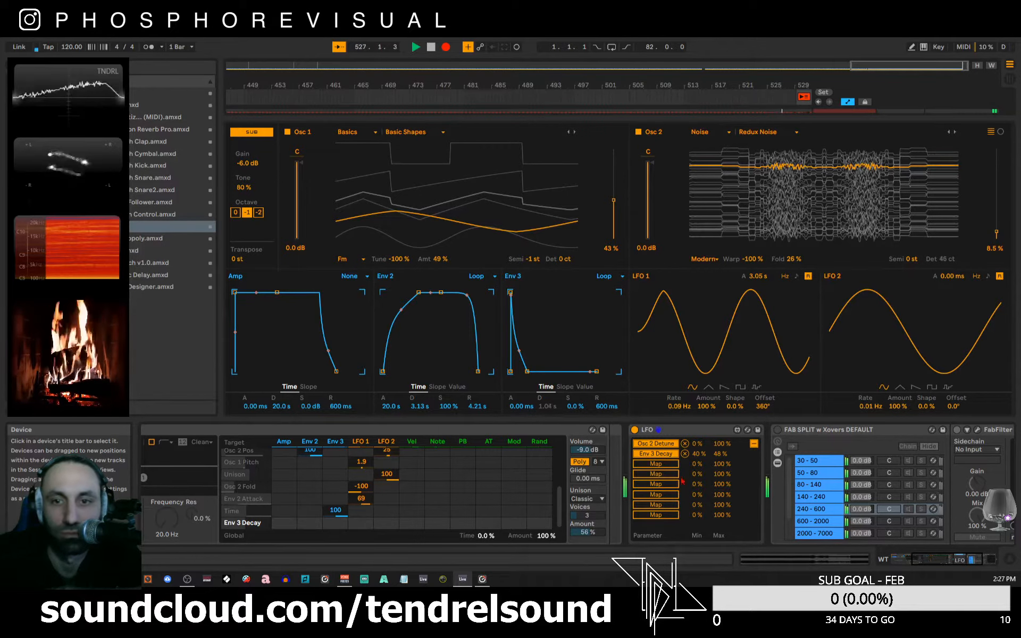
left_click_drag(719, 456, 719, 429)
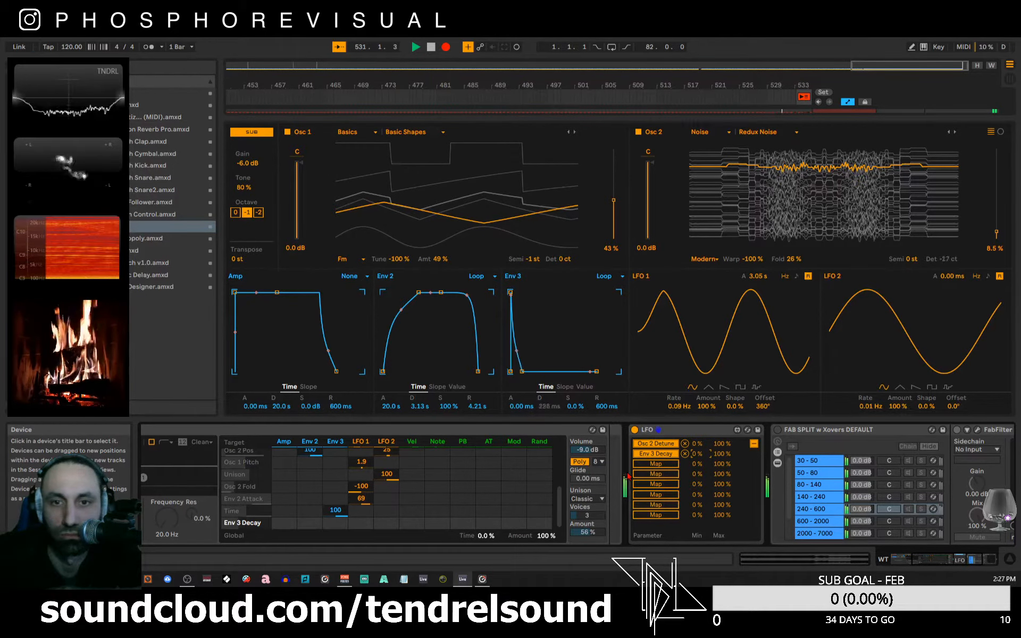
- Map the LFO device's third slot to Env 2 Attack with a range of 27% to 100%
left_click(658, 466)
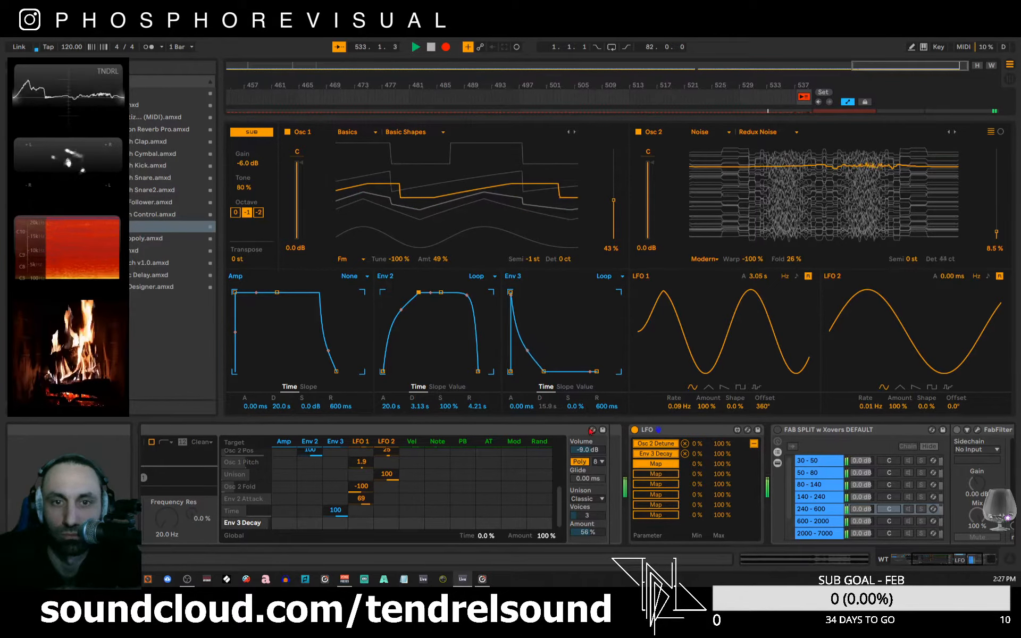
left_click(391, 406)
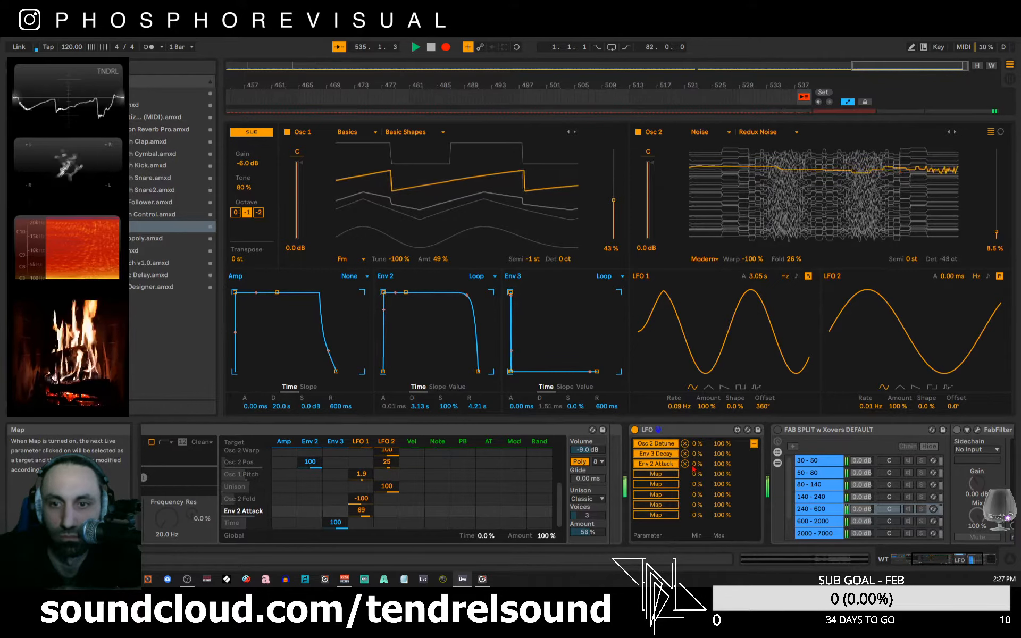
left_click_drag(697, 464, 697, 449)
left_click(722, 464)
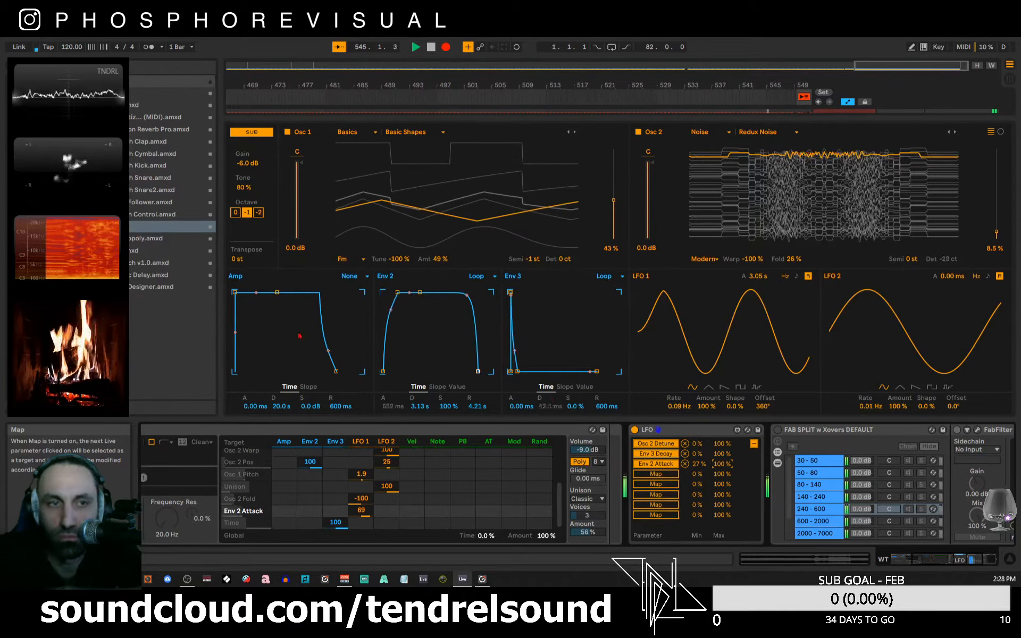
- Insert a second LFO device after the first, map it to Wavetable's global Transpose, and set its rate to 0.01 Hz
left_click(170, 226)
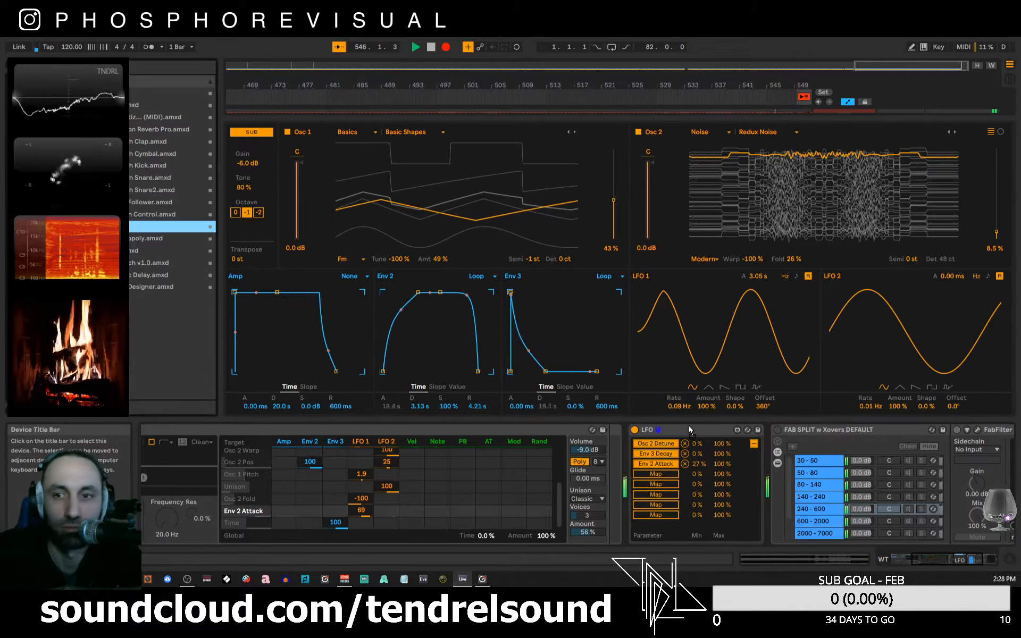
left_click_drag(766, 460, 771, 462)
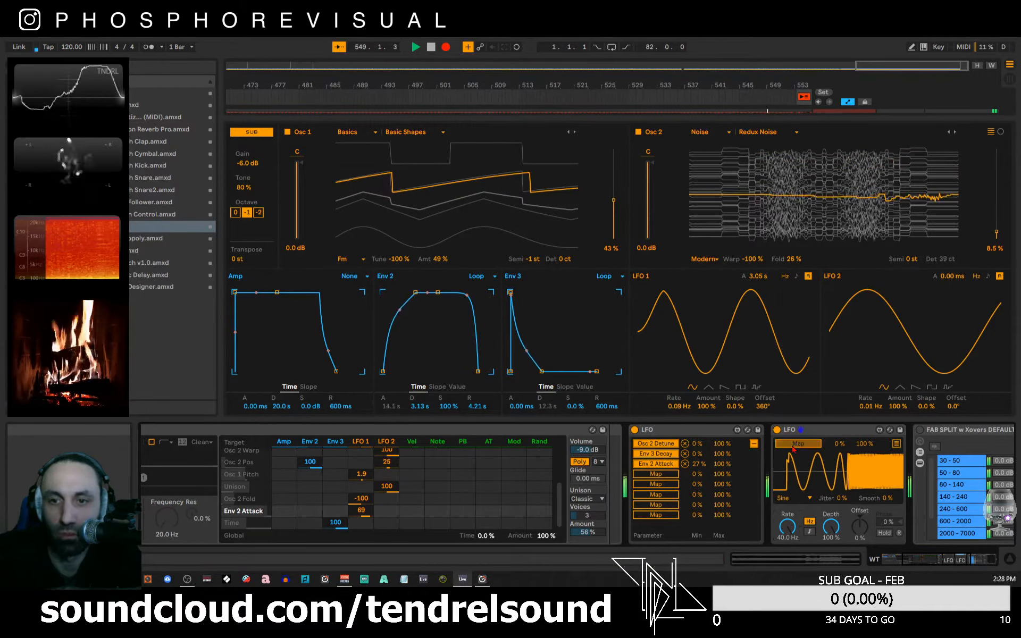
left_click(238, 259)
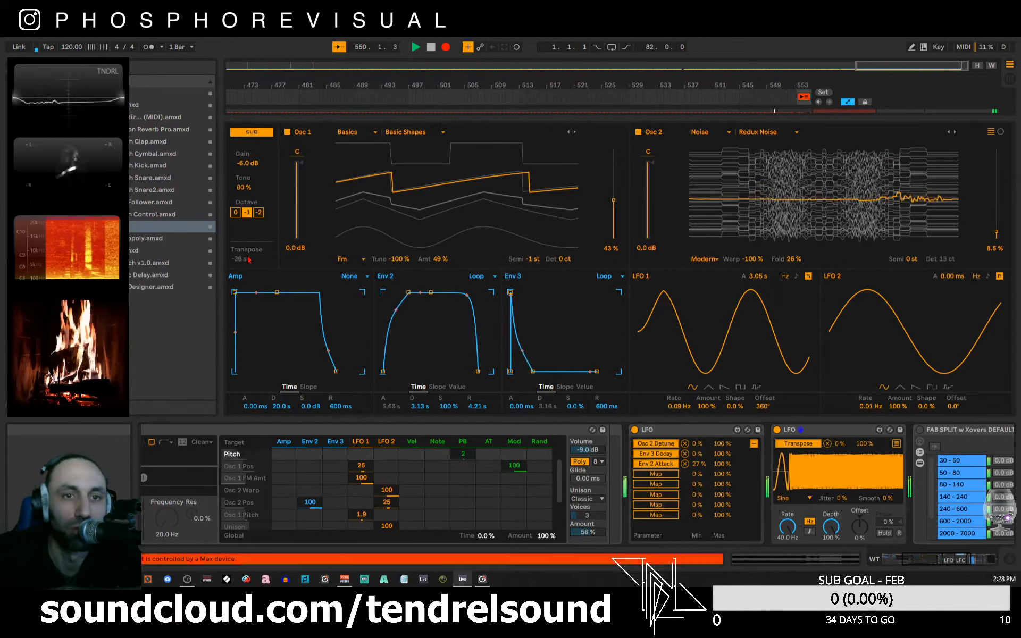
left_click_drag(786, 526, 785, 596)
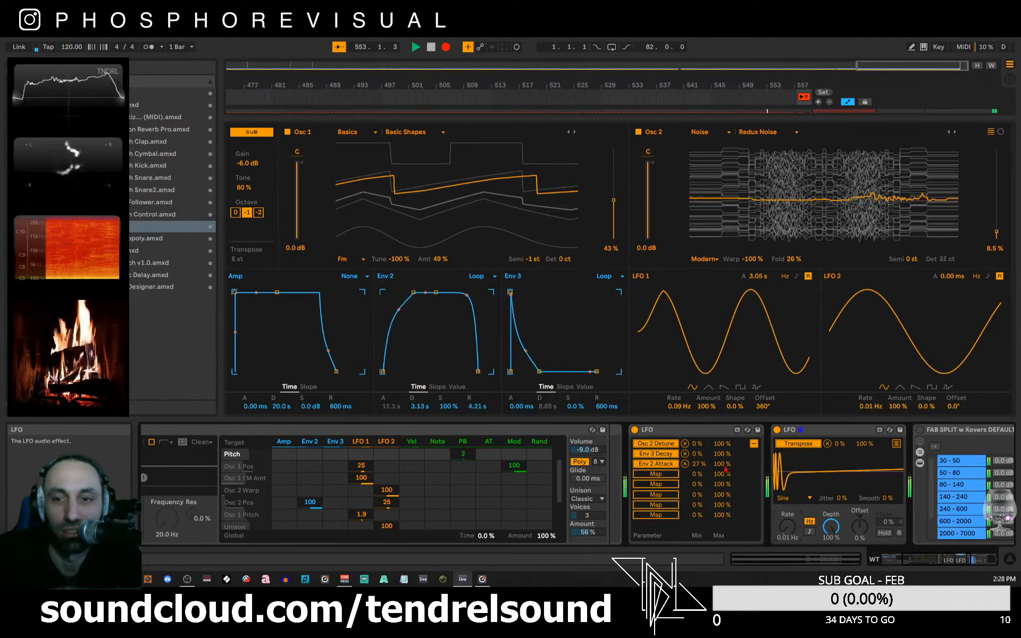
- Limit the second LFO's Transpose mapping to 50% to 54%, and return both LFO devices to their waveform view
left_click_drag(721, 464, 721, 463)
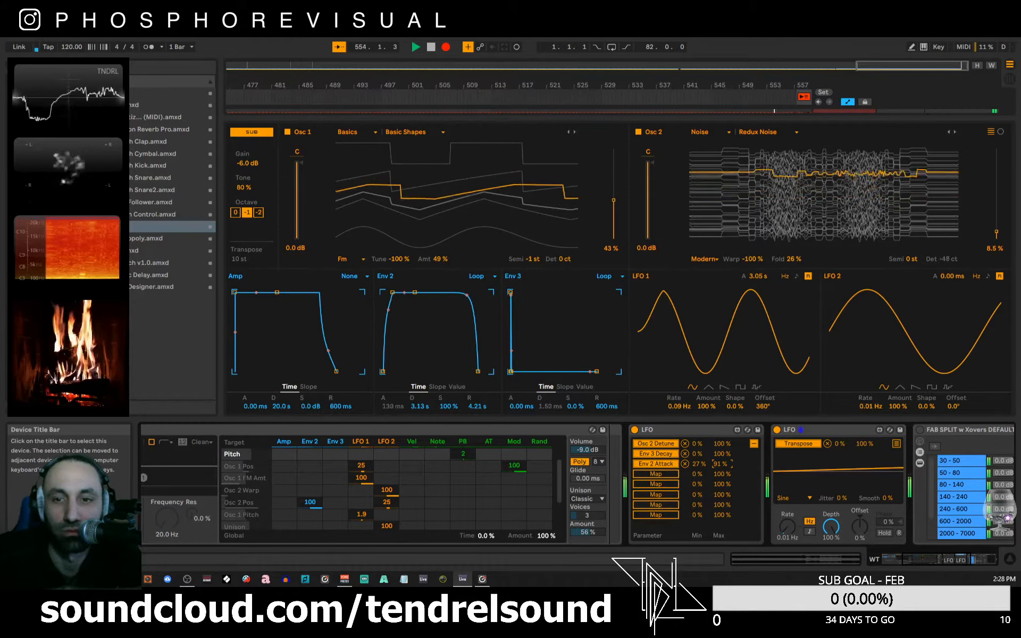
left_click(895, 443)
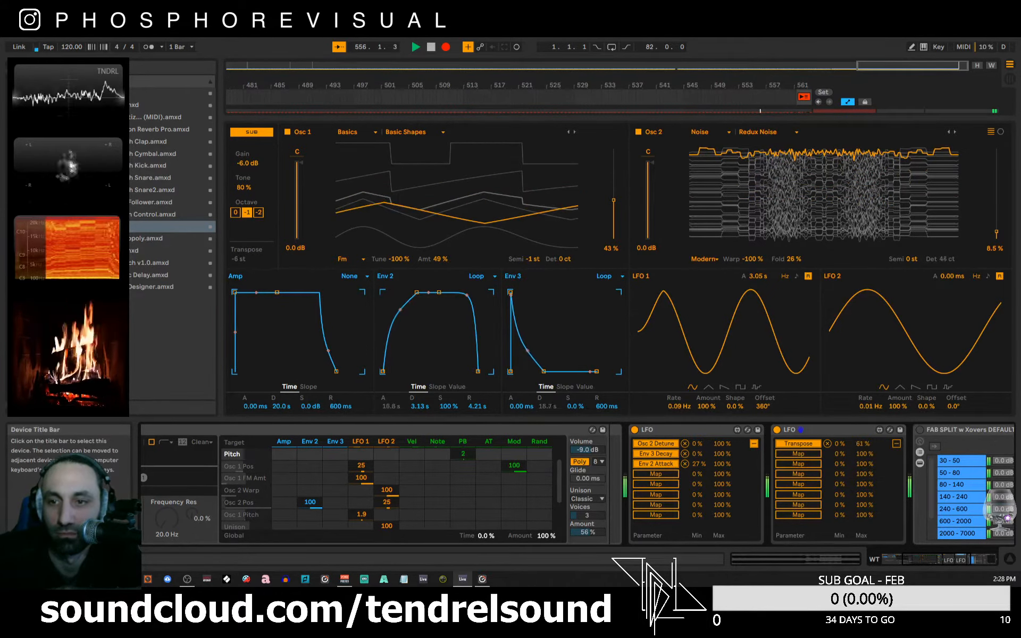
left_click_drag(861, 443, 861, 440)
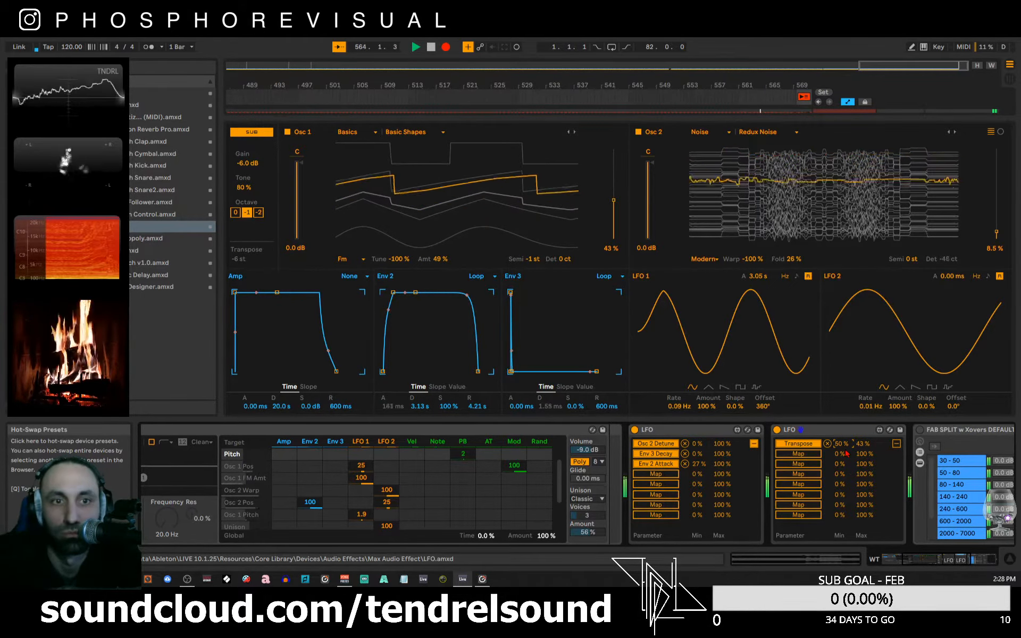
mouse_move(863, 444)
left_mouse_down()
mouse_move(863, 412)
mouse_move(862, 437)
left_mouse_up()
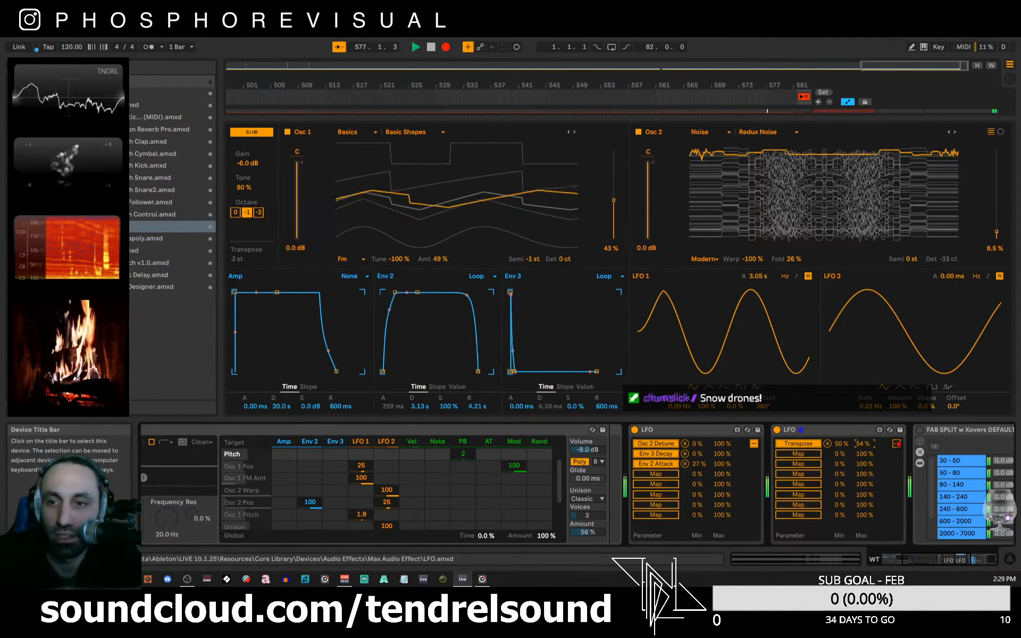
left_click(897, 443)
left_click(754, 445)
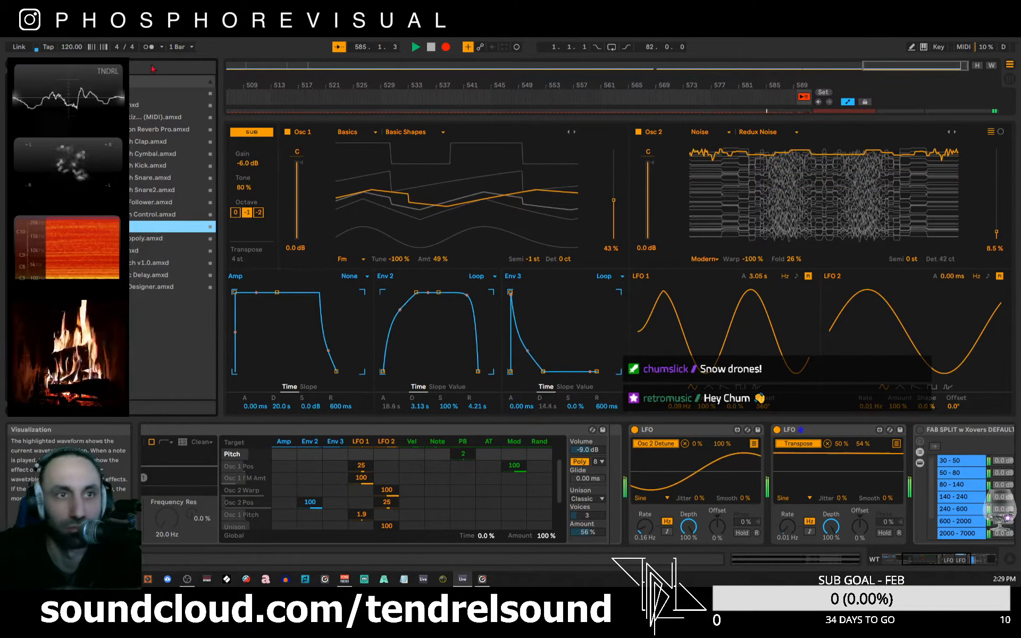
- Insert a third LFO device after the Transpose one, map it to Wavetable's LFO 2 Shape, and set its rate to 0.19 Hz
left_click(22, 34)
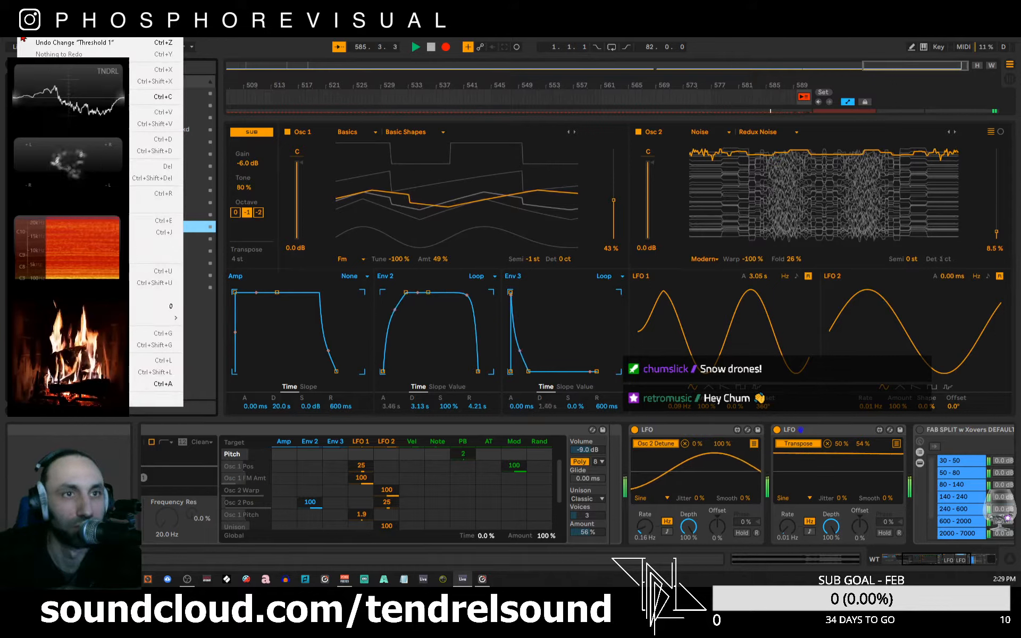
left_click(153, 33)
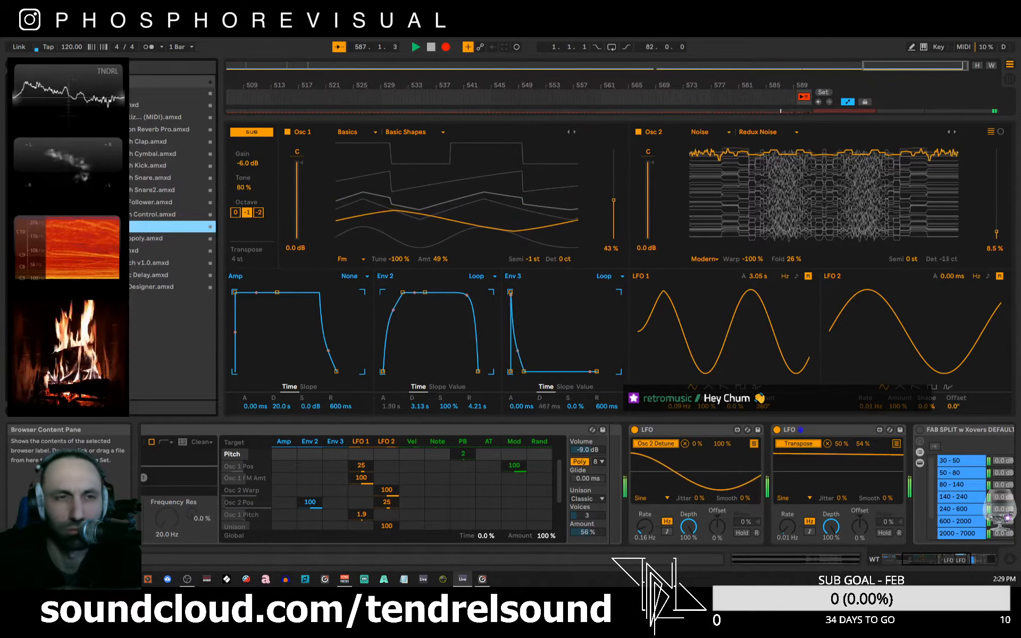
left_click_drag(107, 226, 913, 469)
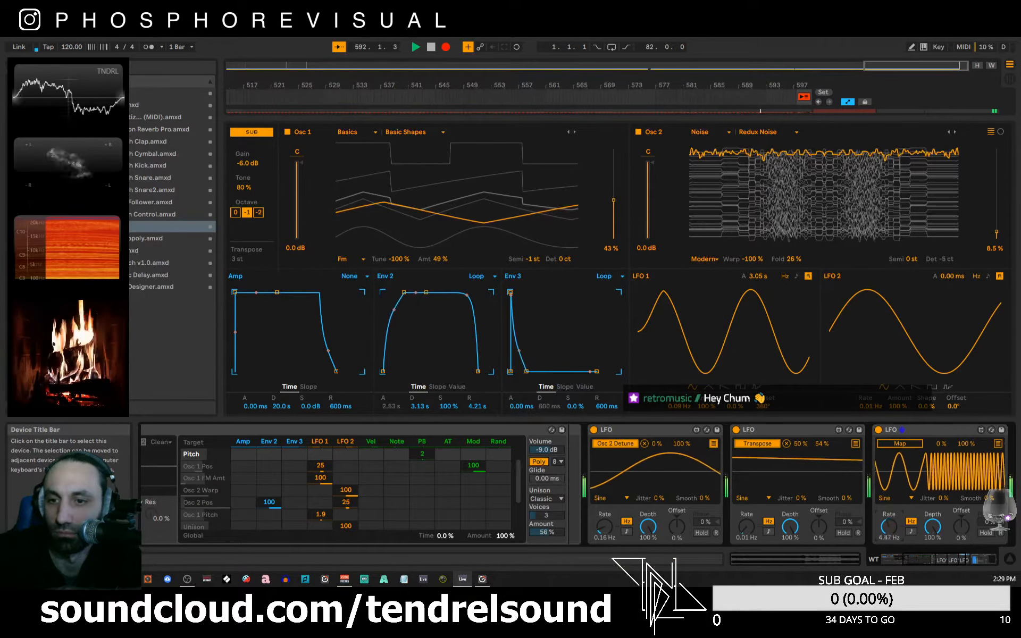
left_click(902, 444)
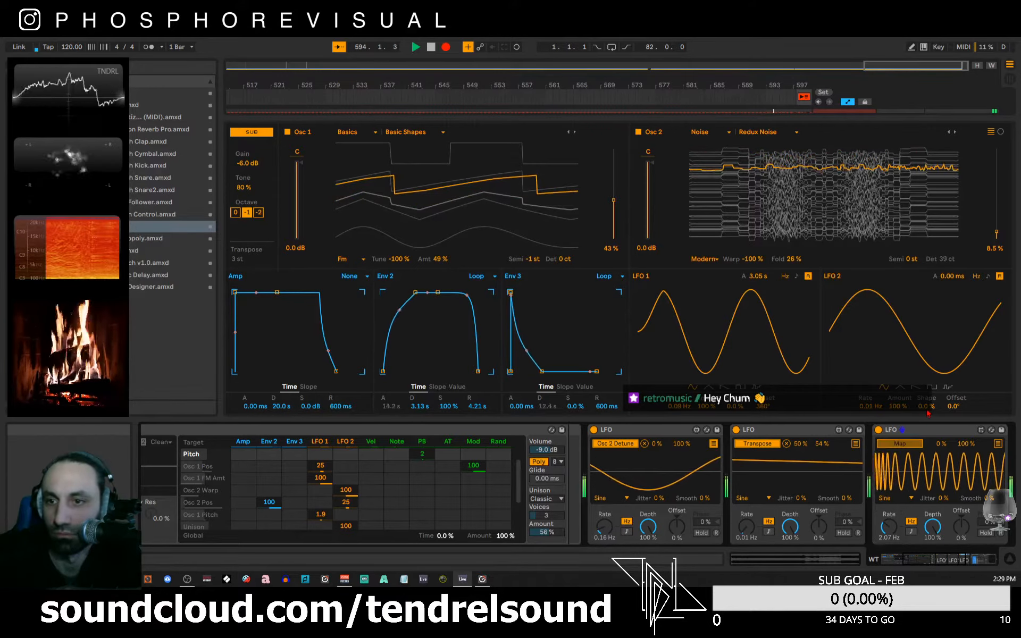
left_click(928, 407)
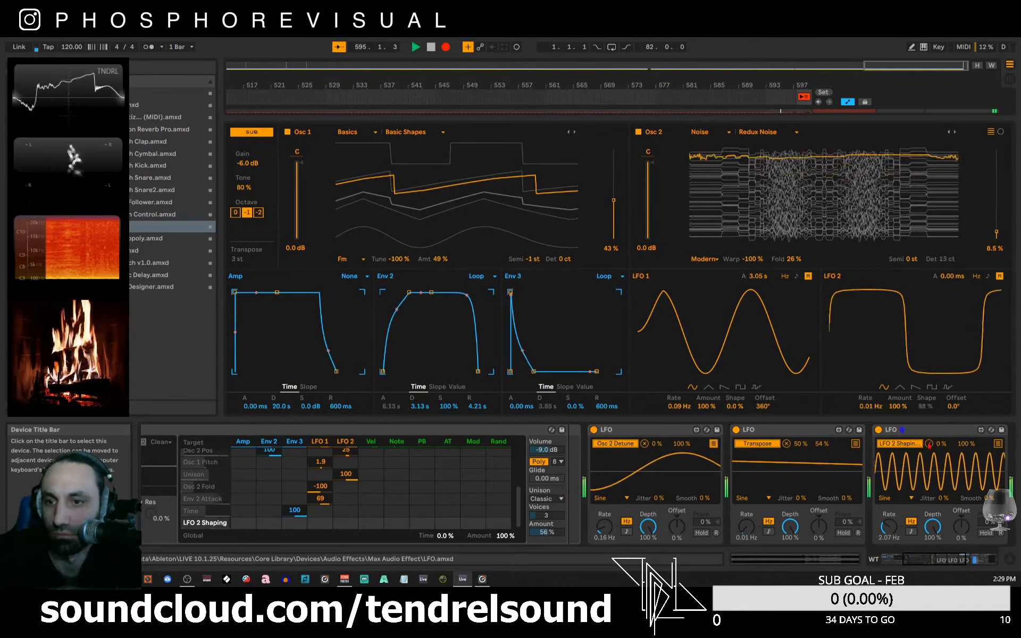
left_click_drag(892, 524, 893, 548)
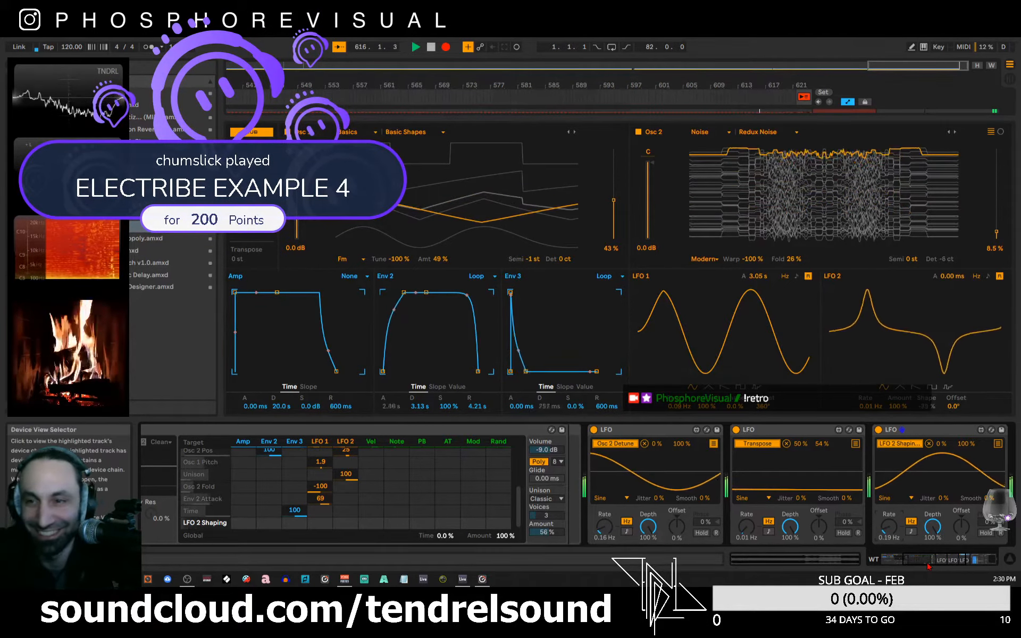
- Enable the FAB SPLIT band-split rack and activate its 30 - 50, 50 - 80 and 80 - 140 chains
left_click(948, 563)
left_click_drag(946, 563, 951, 564)
left_click(719, 430)
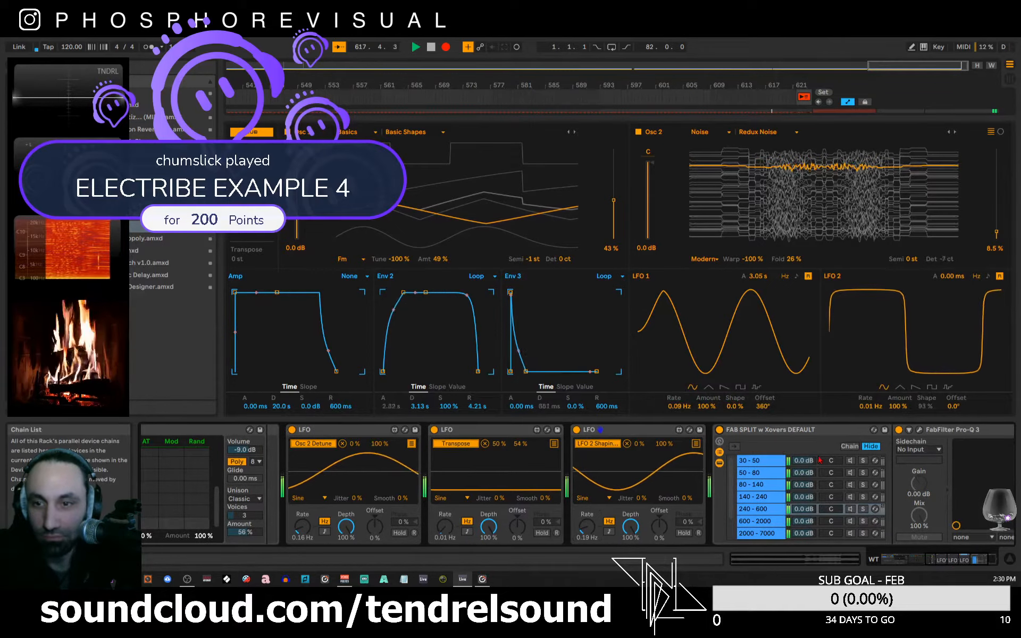
left_click(851, 461)
left_click(850, 473)
left_click(851, 485)
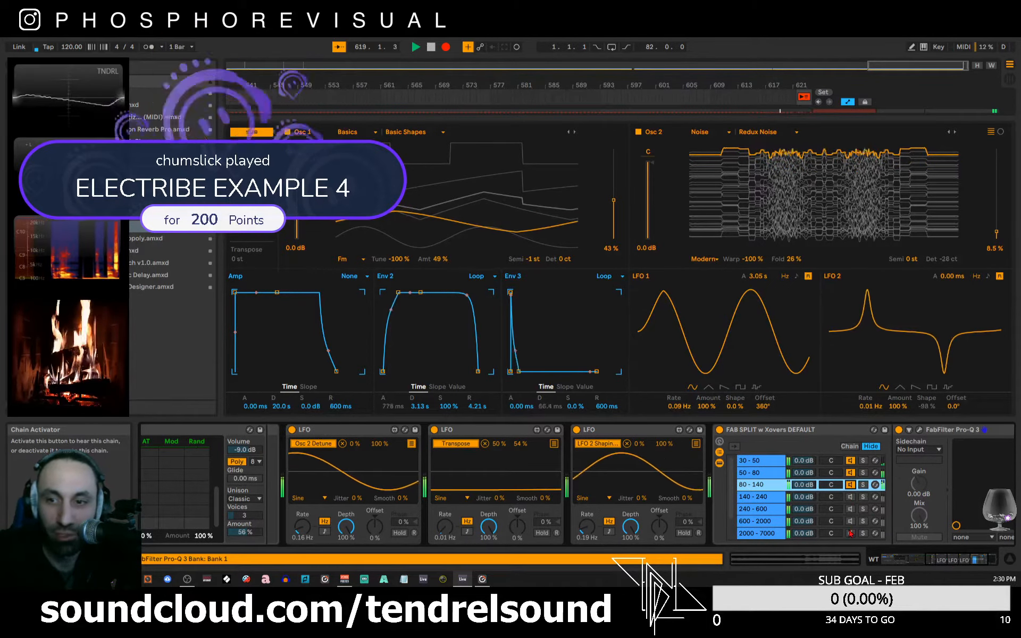
- Audition the rack's upper bands, keeping the 240 - 600 and 7000 - 20k chains active and the 140 - 240 and 2000 - 7000 chains off
left_click(850, 497)
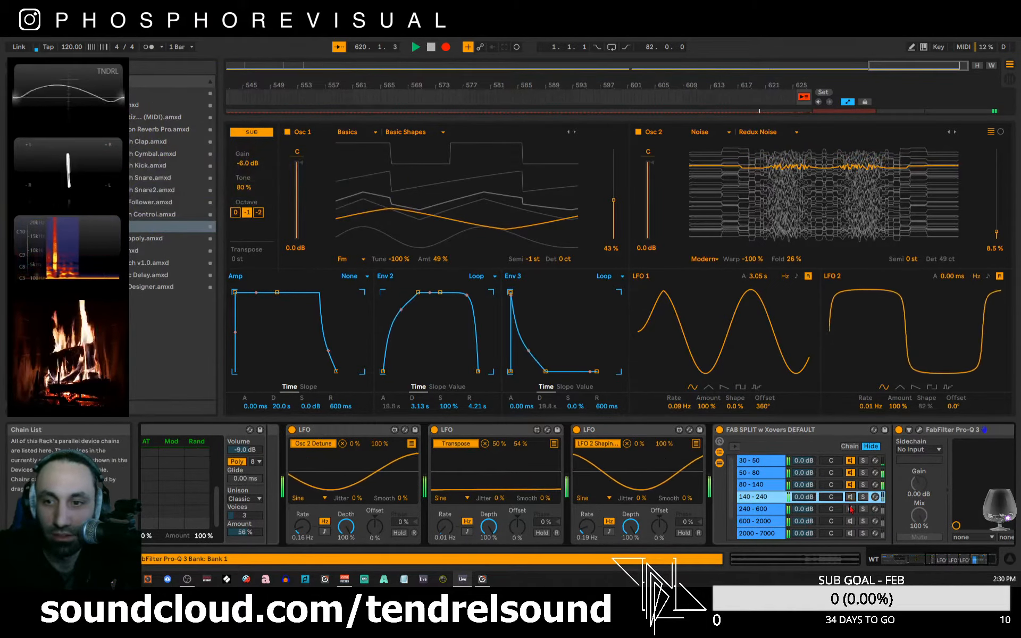
left_click(851, 510)
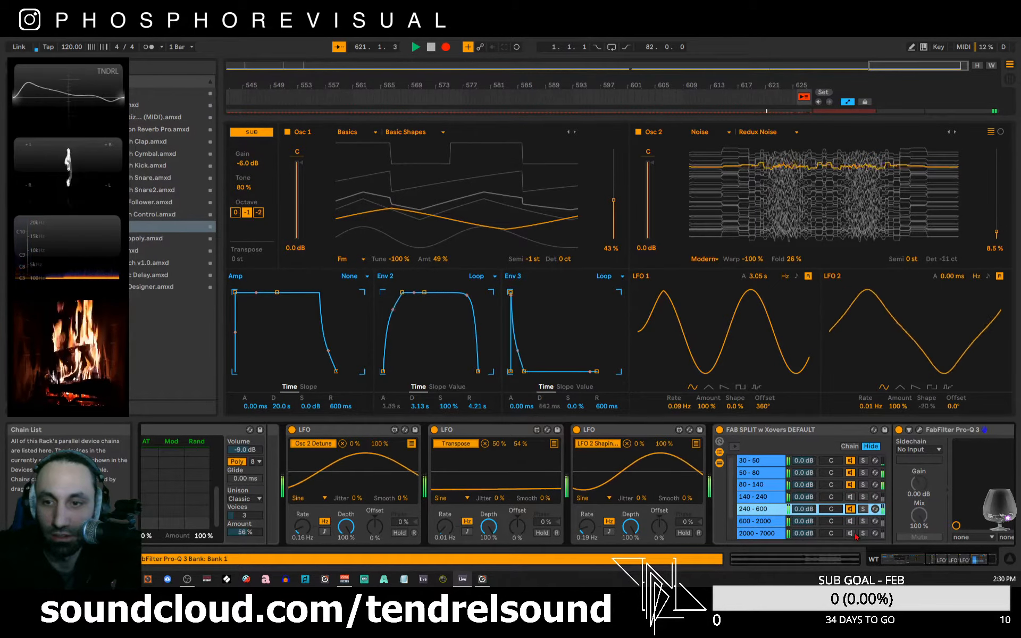
left_click(851, 533)
scroll(825, 523, "down", 2)
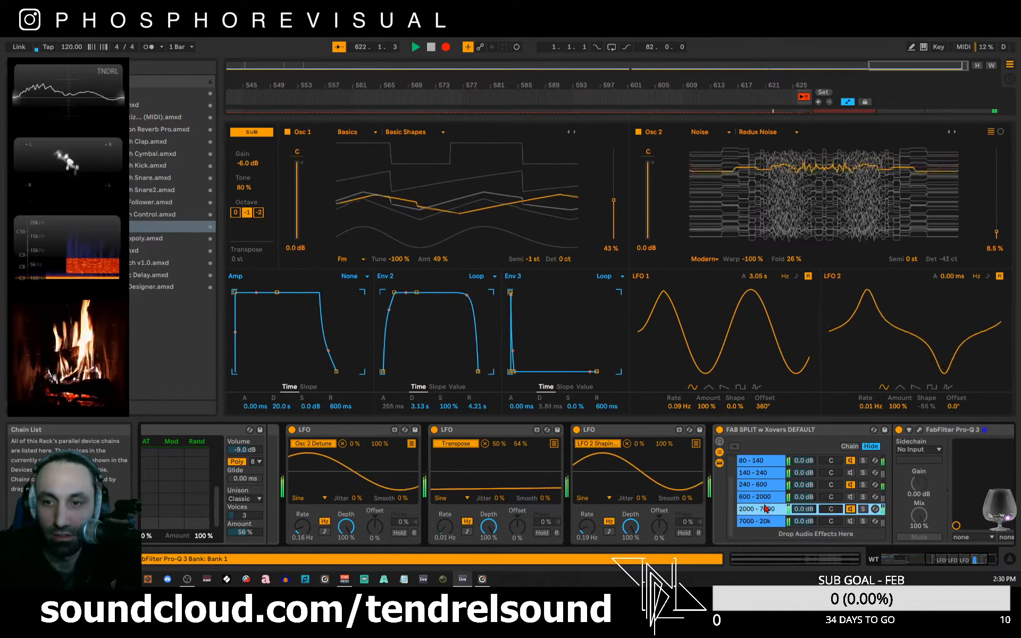
left_click(851, 523)
left_click(851, 510)
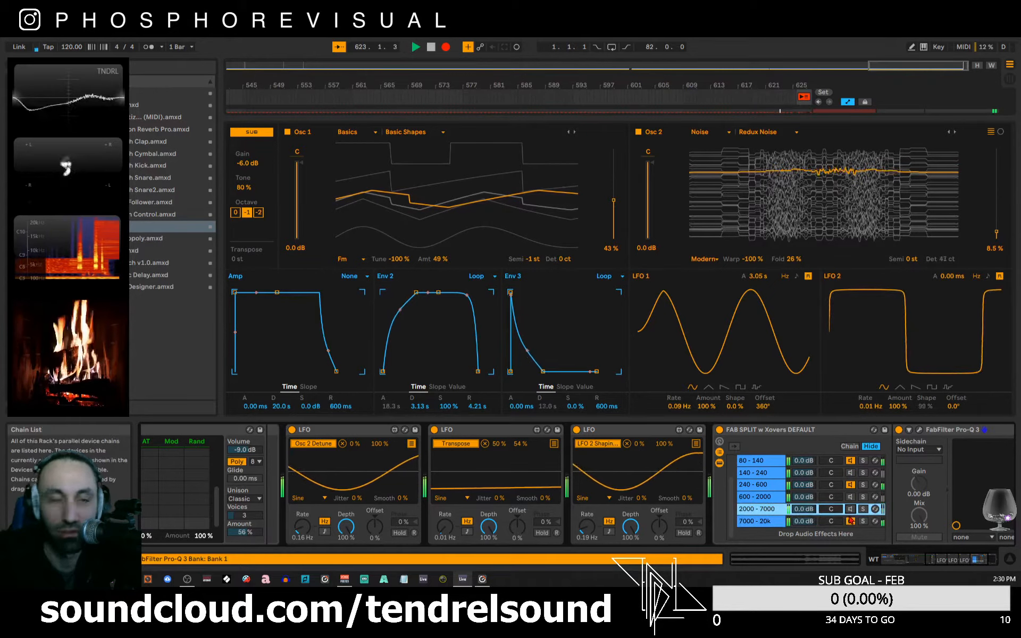
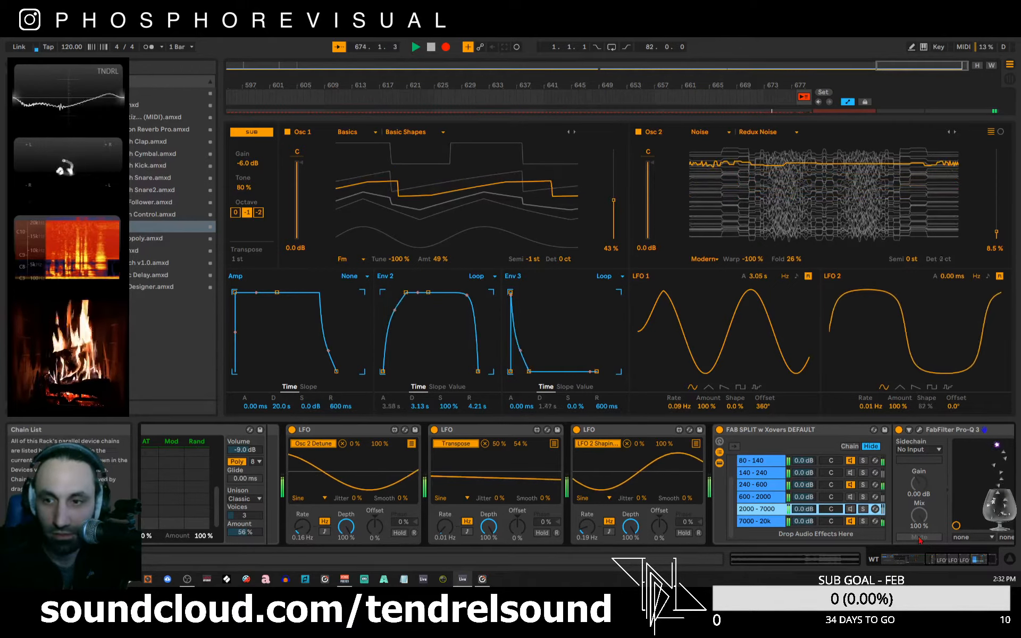
- Deactivate the band-split rack's 240 - 600, 7000 - 20k, 80 - 140 and 30 - 50 chains to isolate the 50 - 80 band
left_click(944, 563)
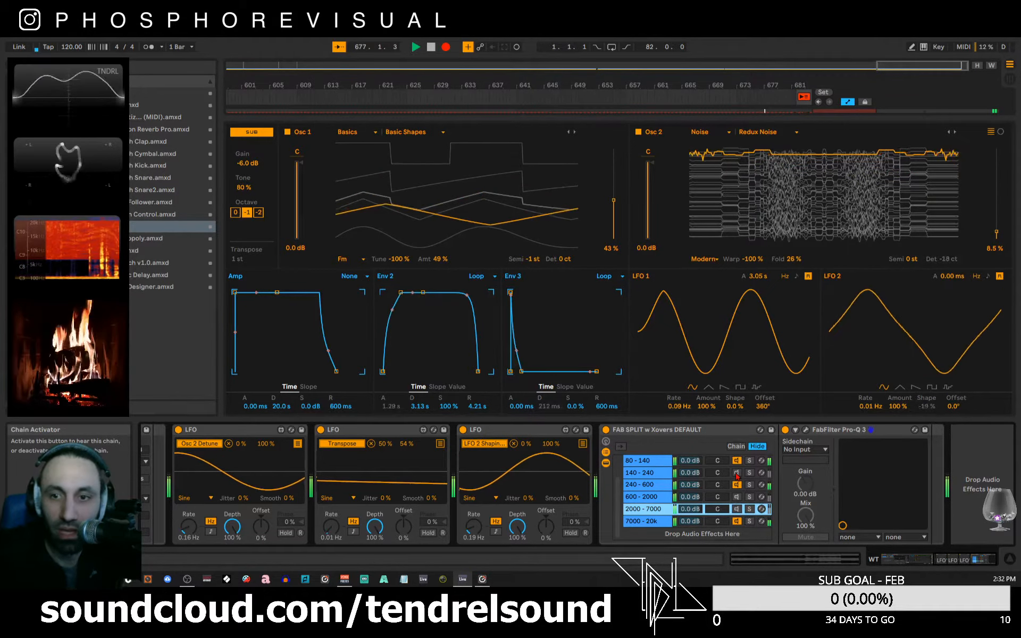
left_click(738, 484)
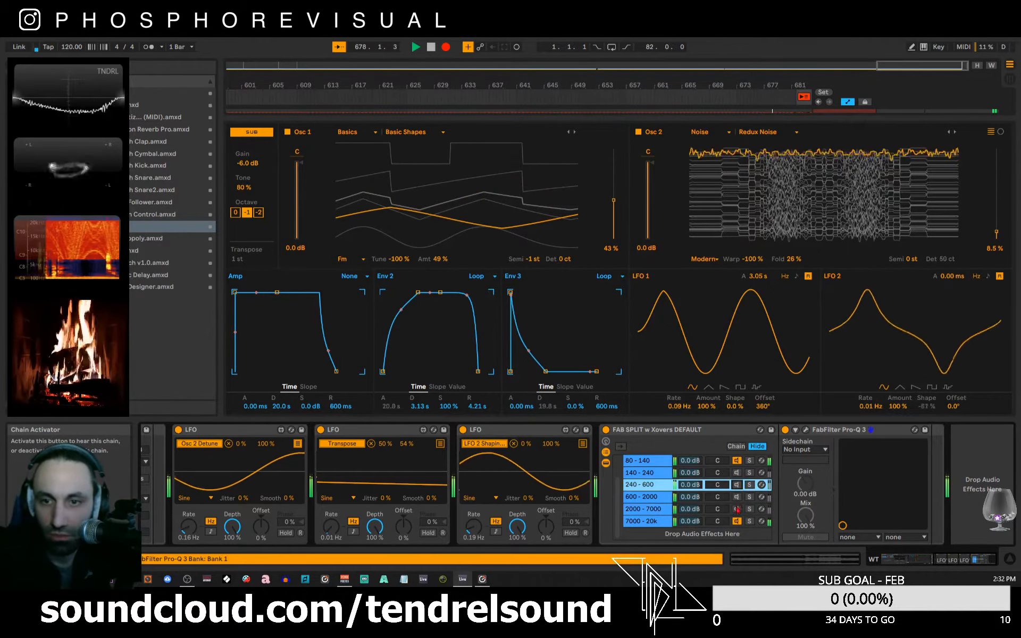
left_click(736, 522)
scroll(737, 466, "up", 2)
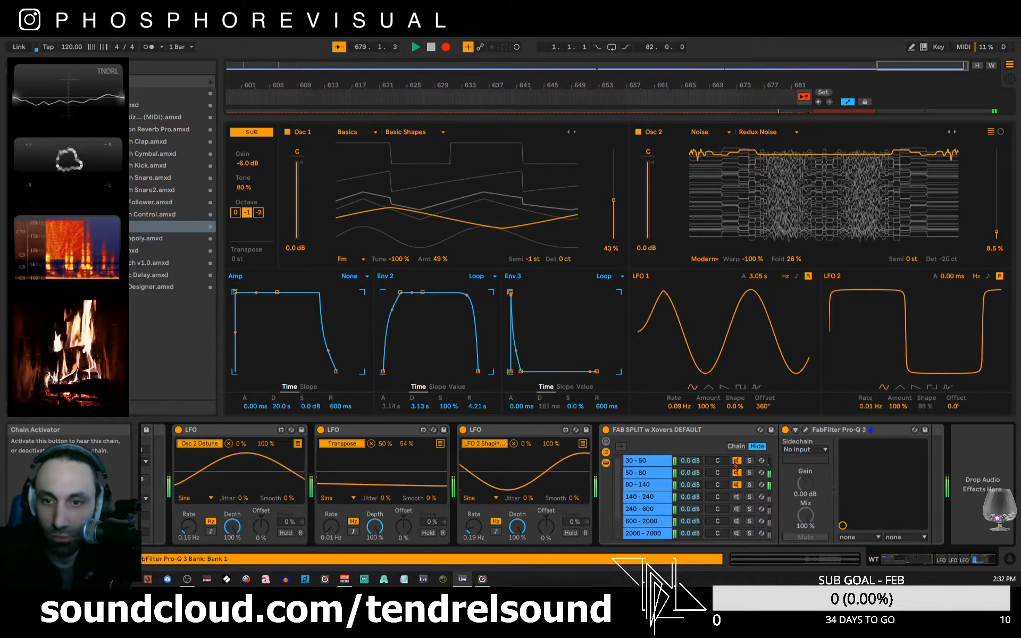
left_click(738, 497)
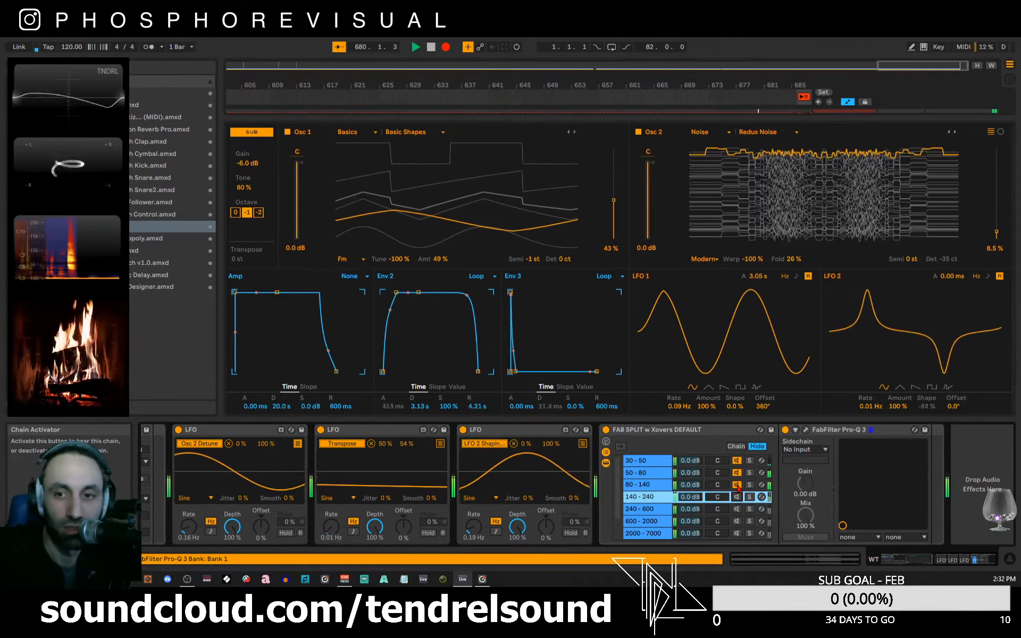
left_click(738, 485)
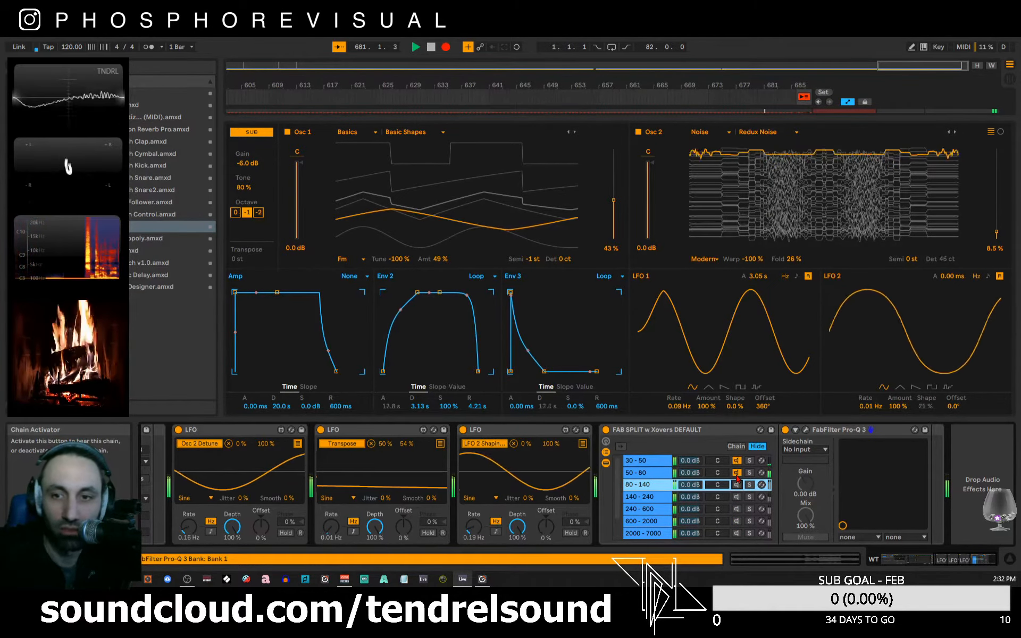
left_click(737, 462)
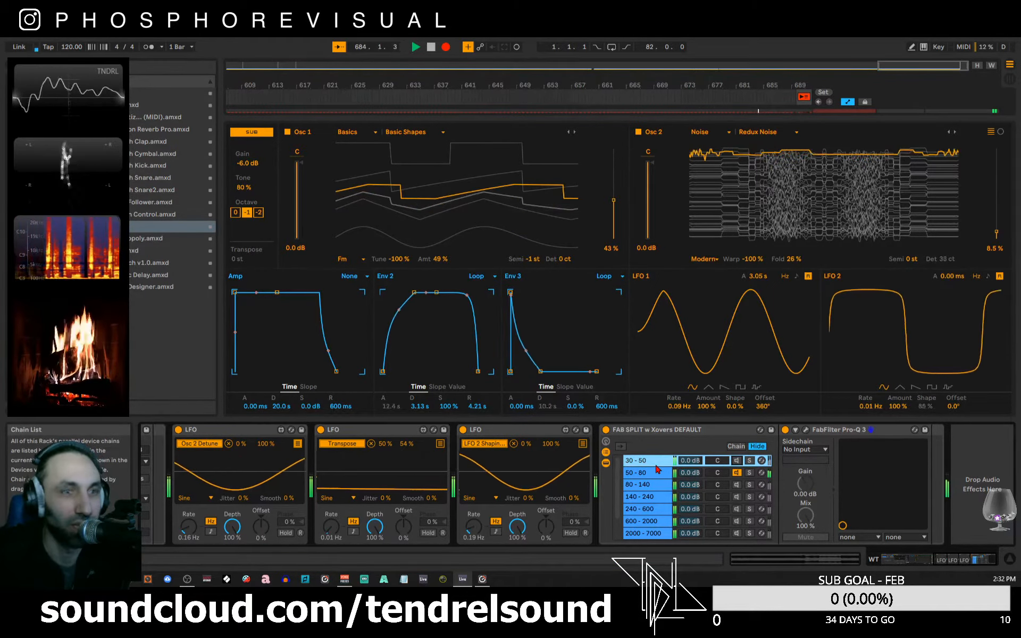
- Reactivate the 30 - 50, 80 - 140 and 7000 - 20k chains, keeping the 140 - 240 chain off
left_click(736, 485)
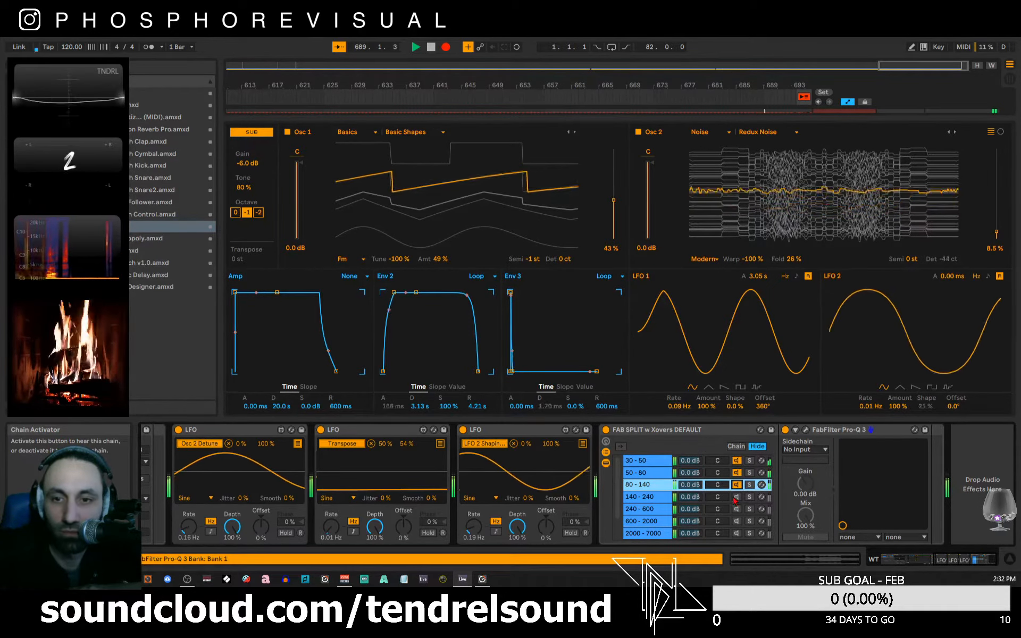
left_click(736, 497)
left_click(737, 497)
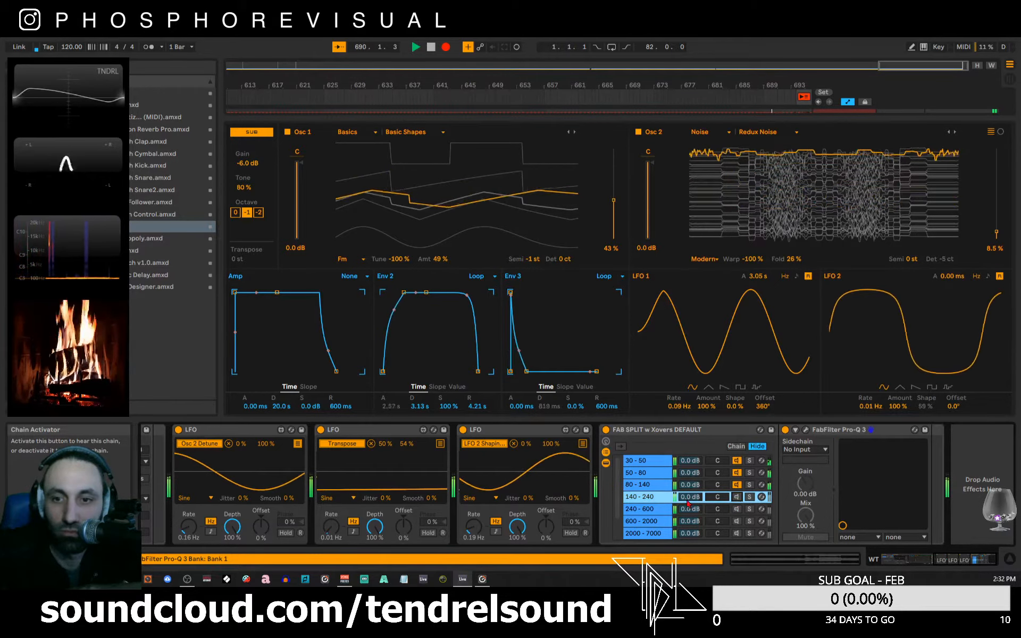
scroll(733, 506, "down", 2)
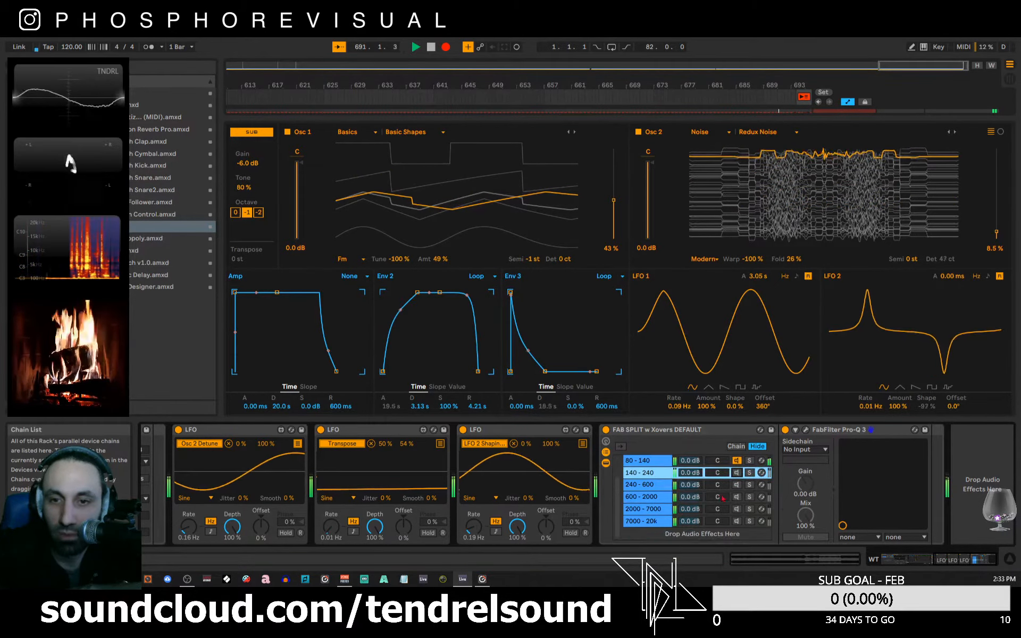
left_click(737, 522)
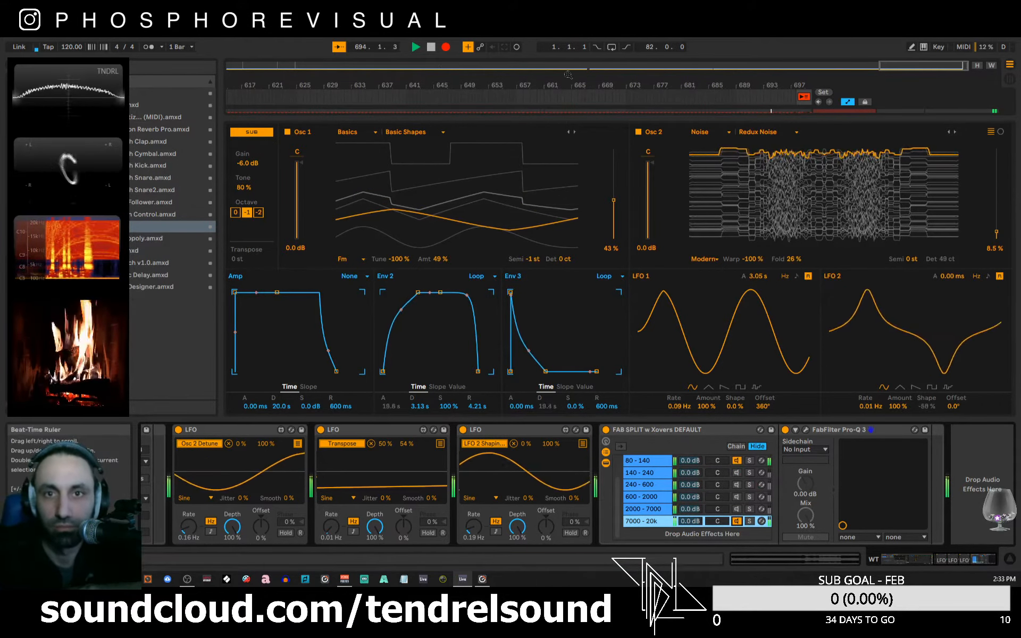
- Stop the arrangement recording and save the Live Set
left_click_drag(568, 74, 589, 119)
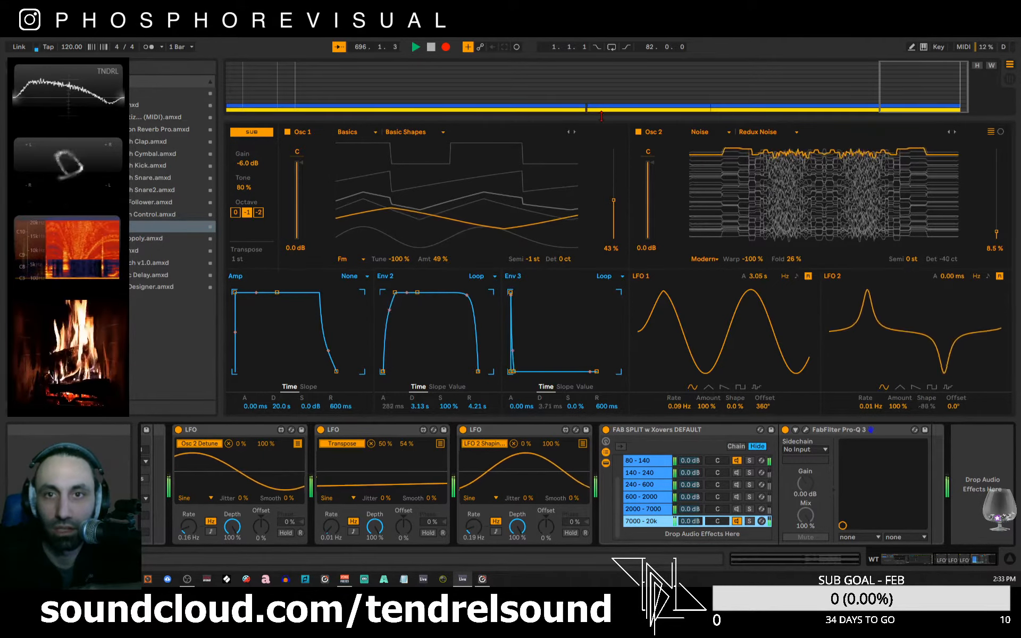
left_click_drag(593, 119, 608, 240)
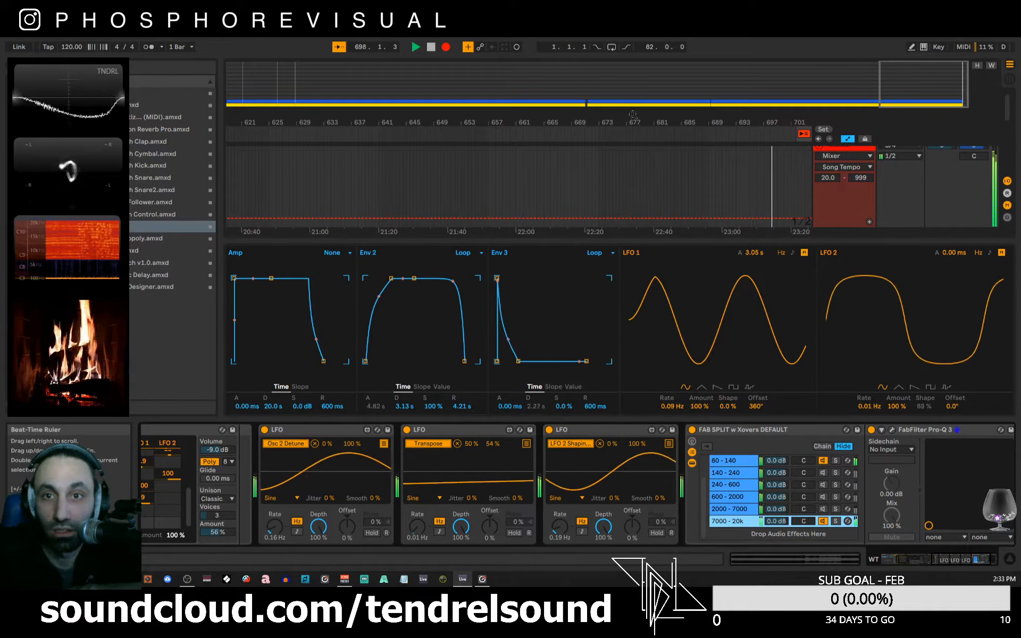
left_click_drag(633, 115, 637, 59)
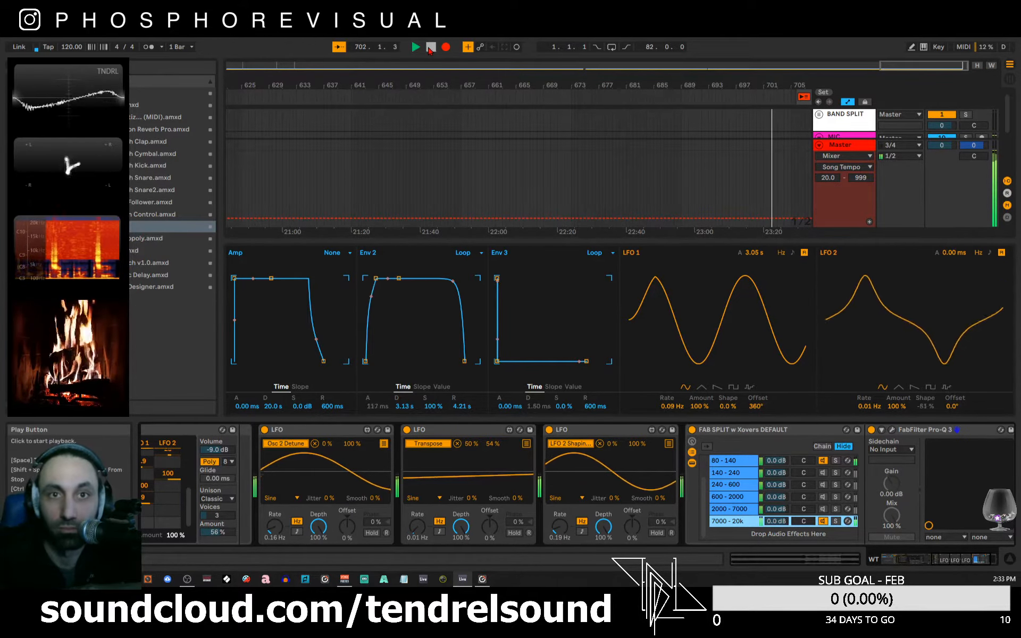
left_click(23, 39)
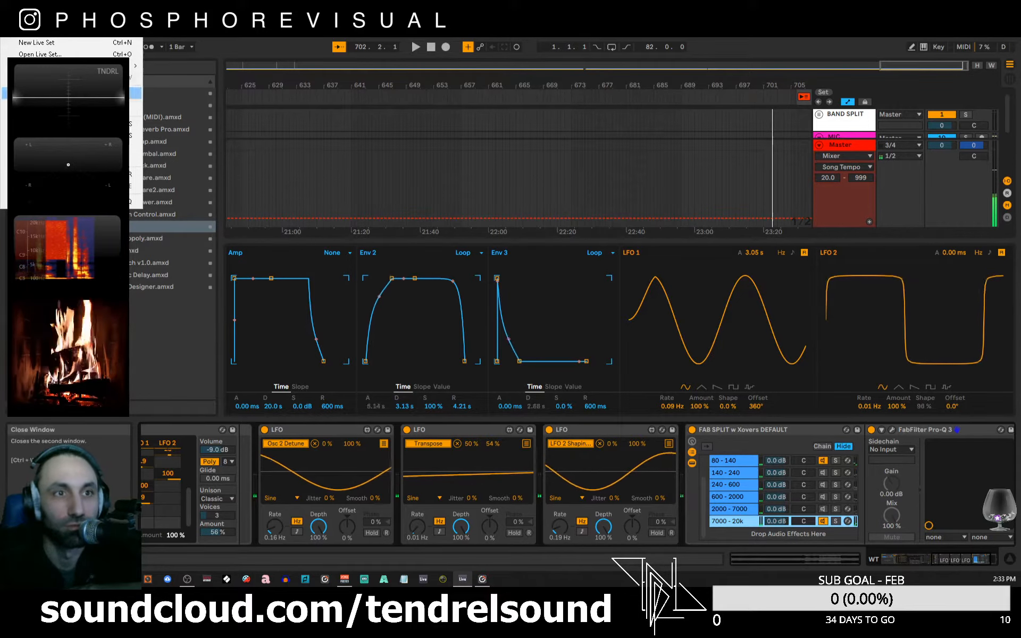
left_click(64, 123)
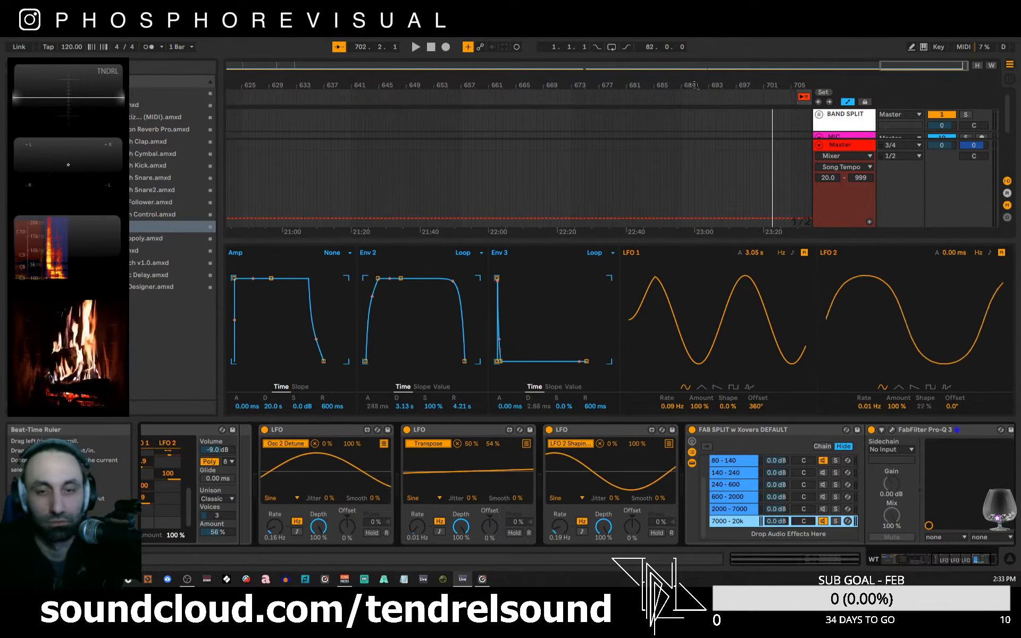
- Resume playback, start a new arrangement recording on the 12 Audio track, and show that track's devices
left_click_drag(695, 85, 694, 54)
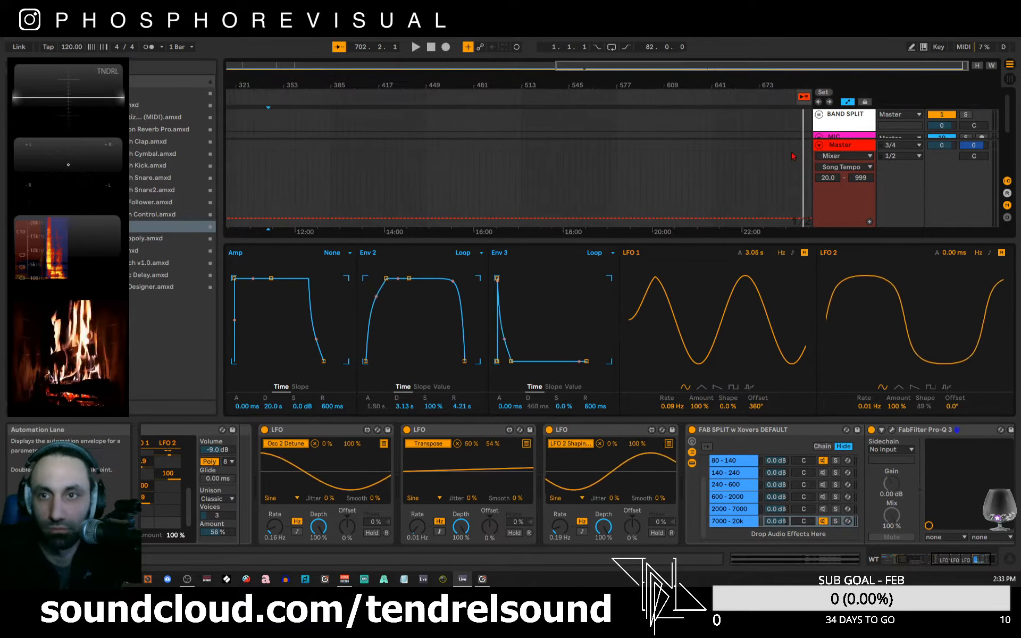
scroll(792, 156, "down", 3)
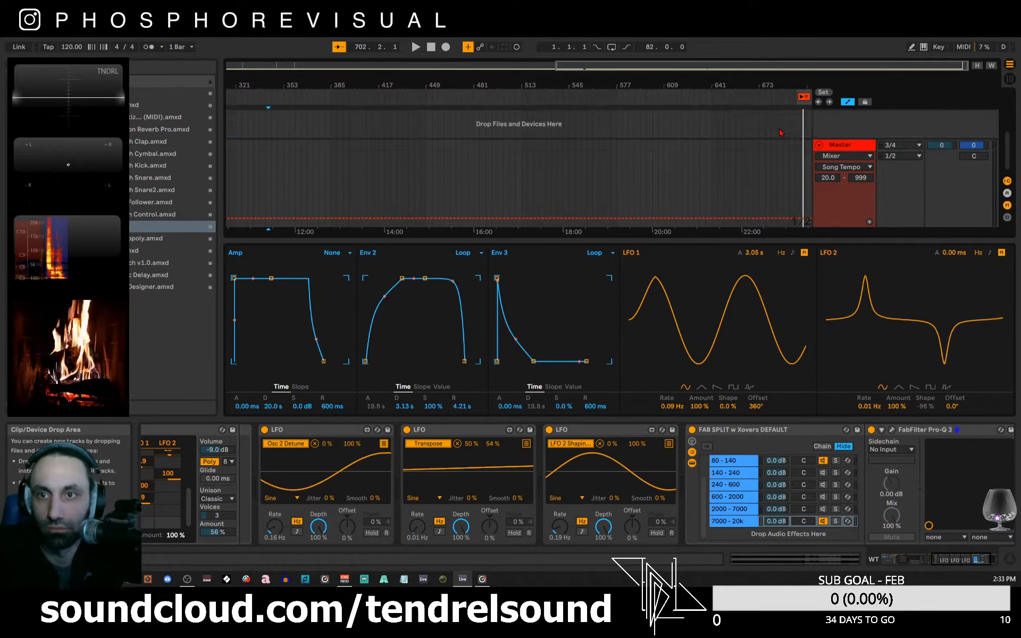
left_click_drag(778, 87, 793, 170)
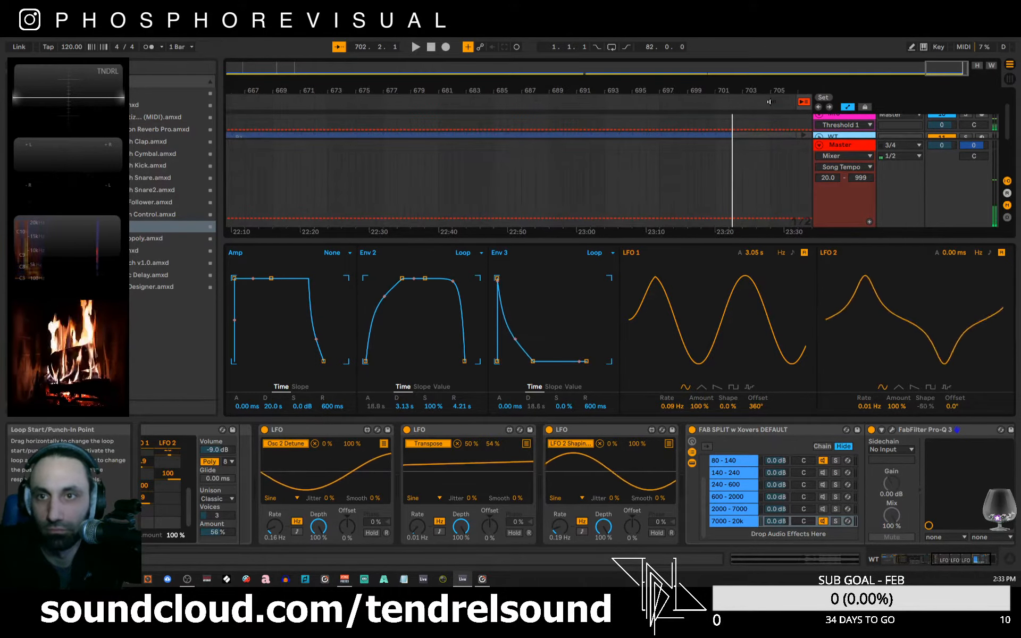
key("space")
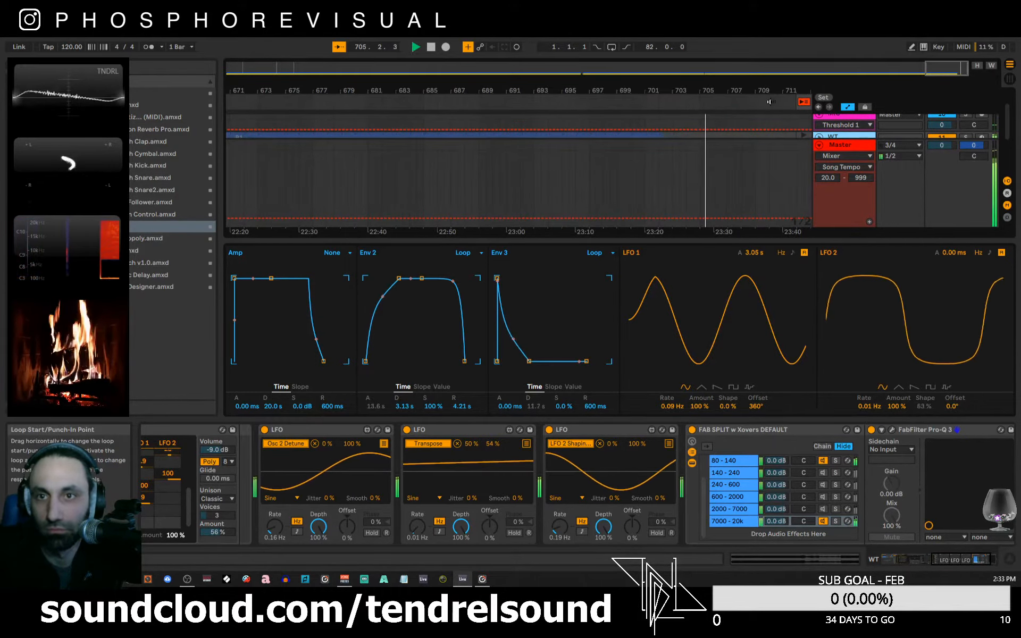
left_click(446, 46)
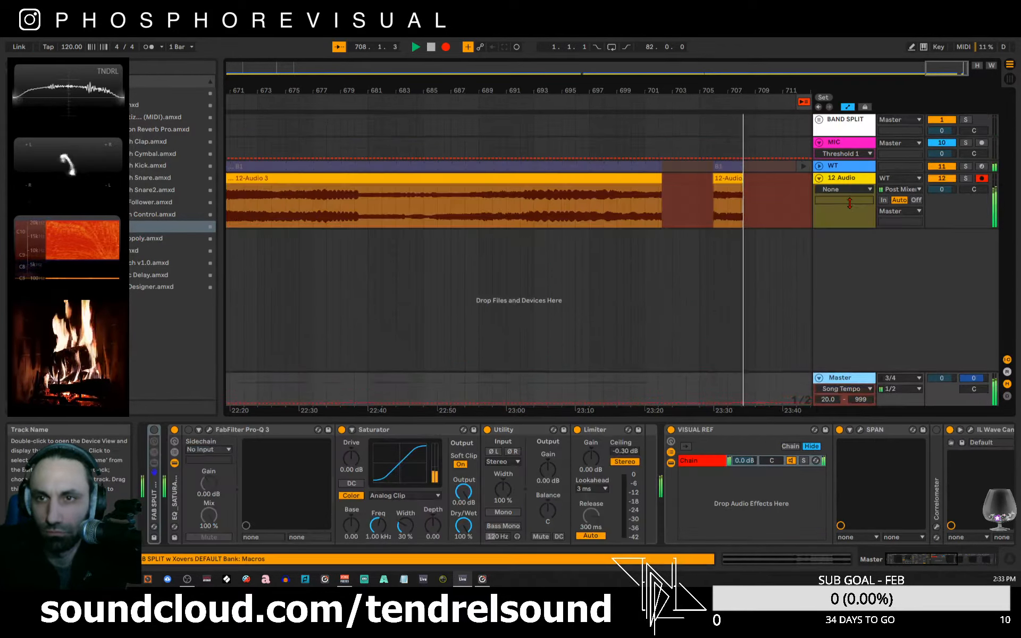
left_click(853, 147)
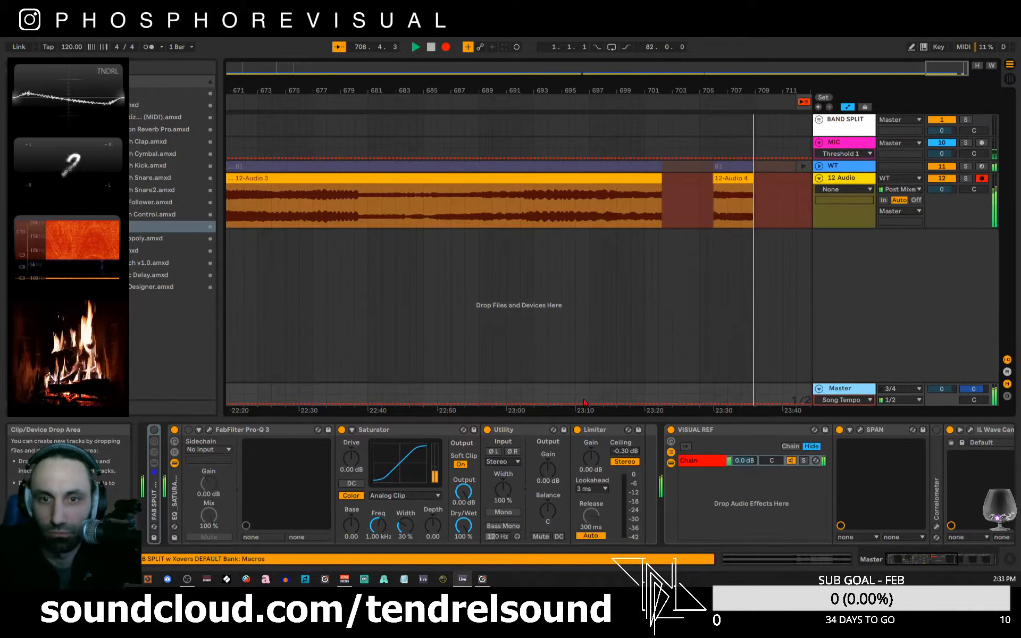
left_click(856, 178)
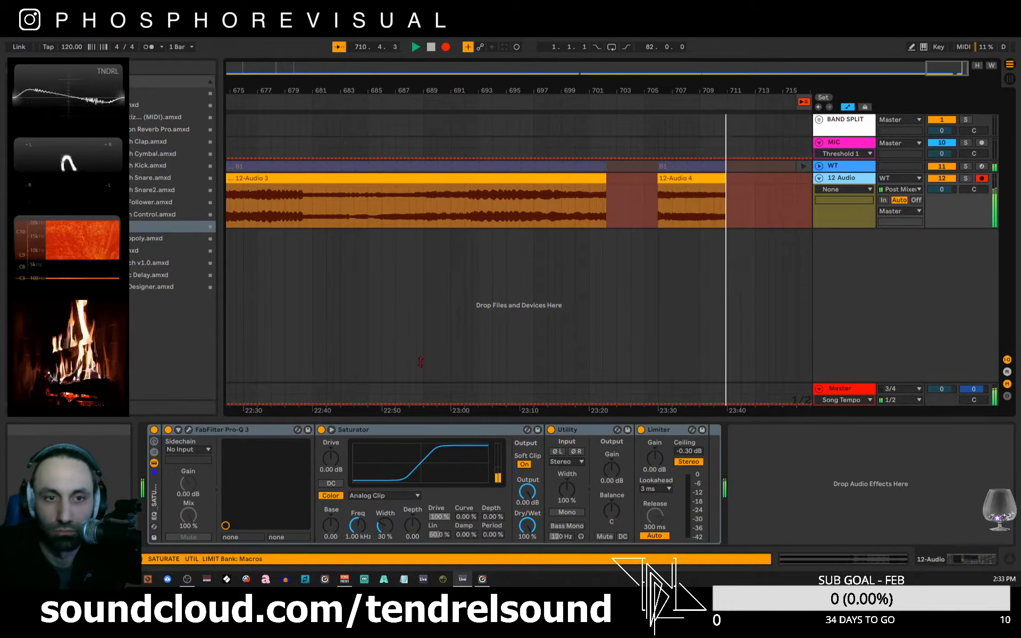
- Show the WT track's devices and enlarge the expanded Wavetable view to include both oscillators
left_click(861, 167)
left_click(860, 167)
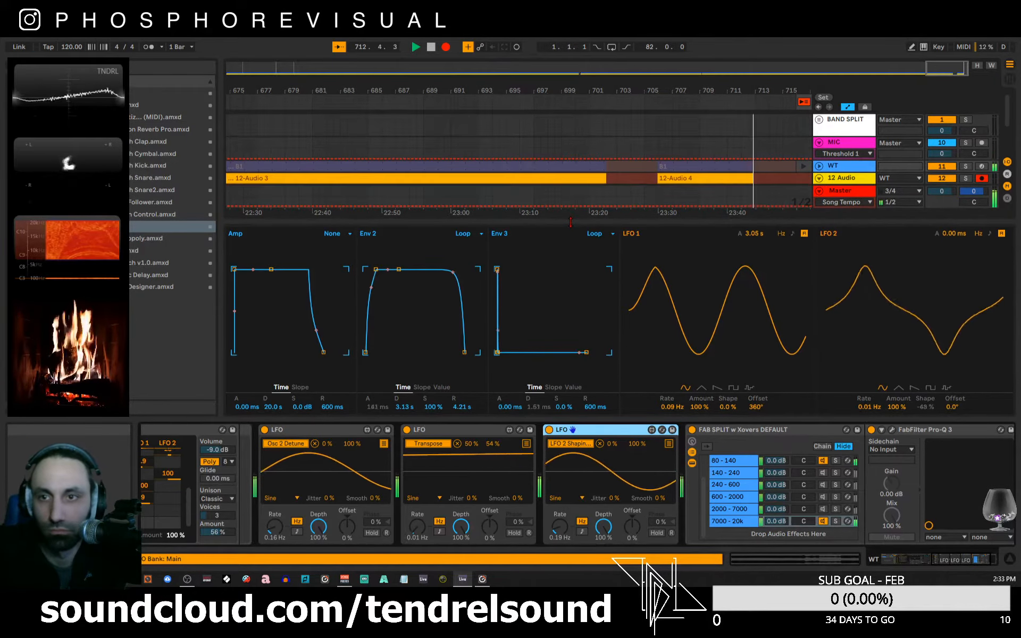
left_click_drag(569, 241, 577, 51)
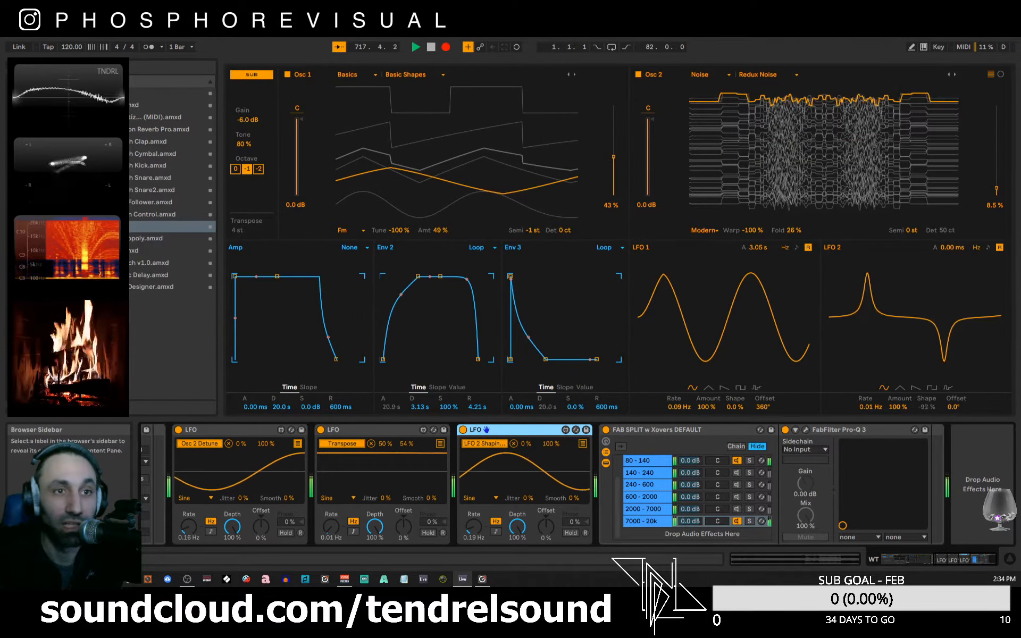
- Add Auto Pan from the favorite effects after the chain's FabFilter Pro-Q 3, with Amount 84.1% and Rate 0.15 Hz
left_click(33, 93)
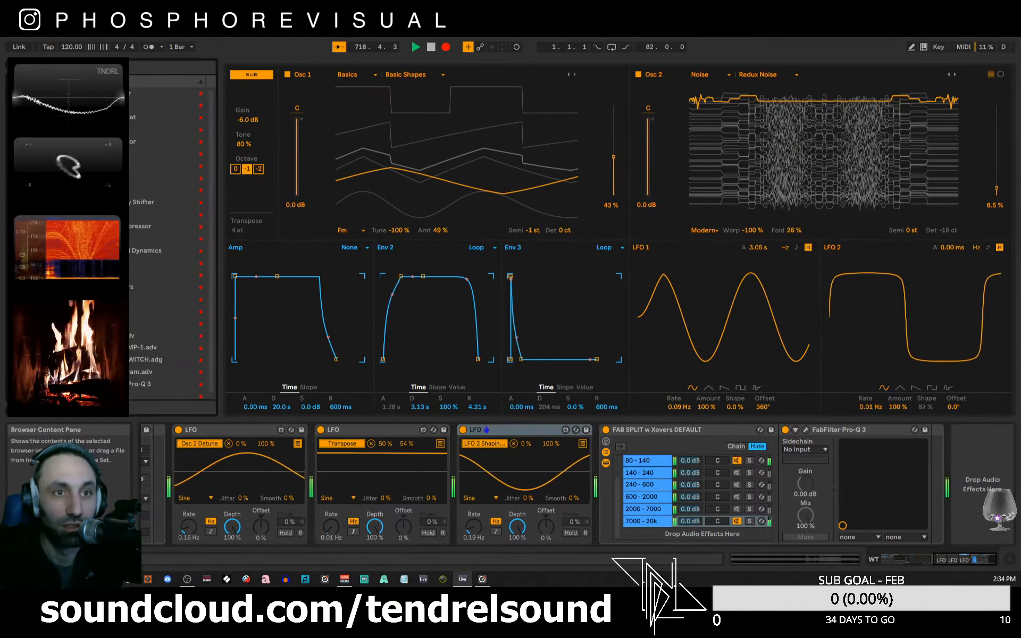
left_click_drag(95, 105, 914, 457)
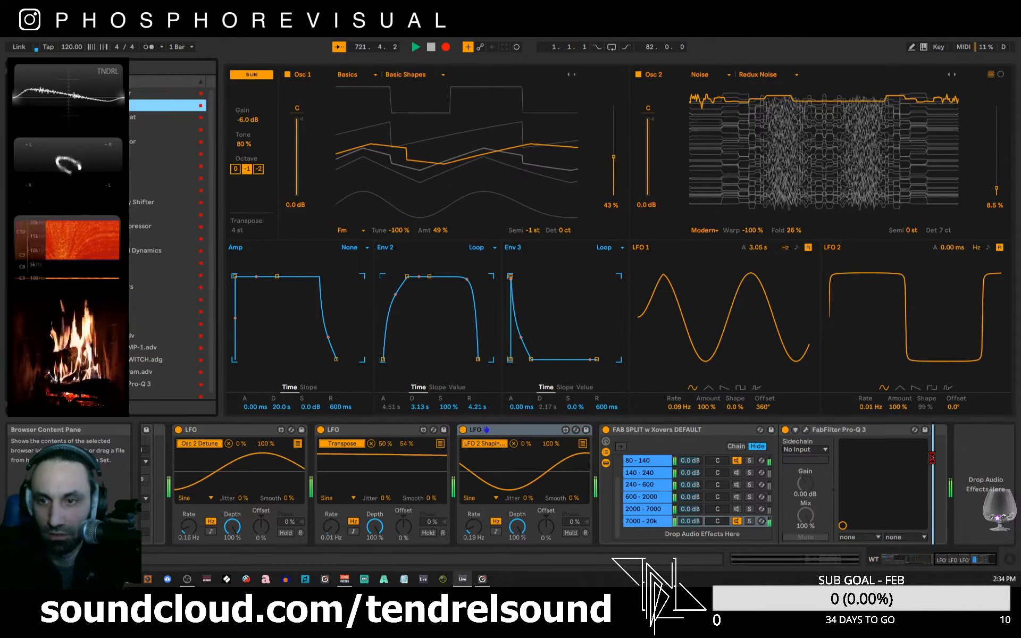
left_click_drag(932, 457, 933, 458)
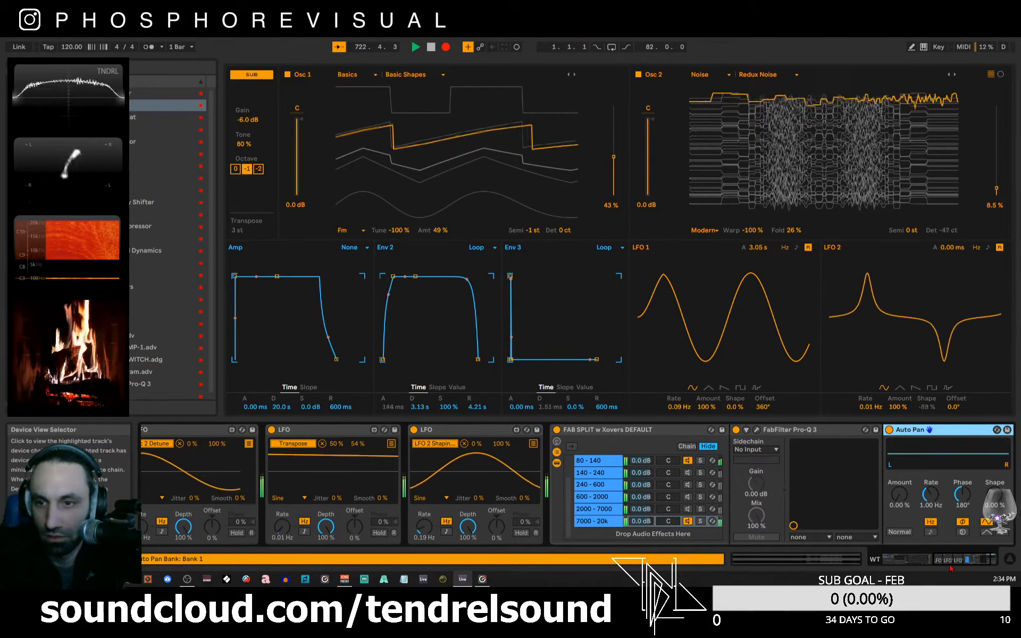
left_click_drag(950, 564, 963, 565)
left_click_drag(816, 494, 816, 452)
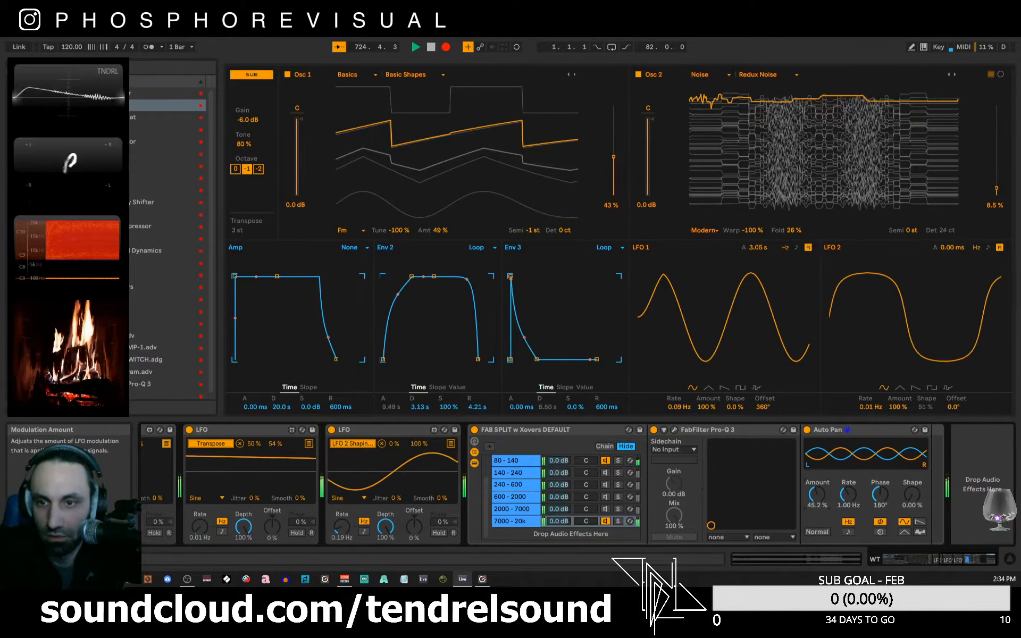
left_click_drag(849, 494, 816, 471)
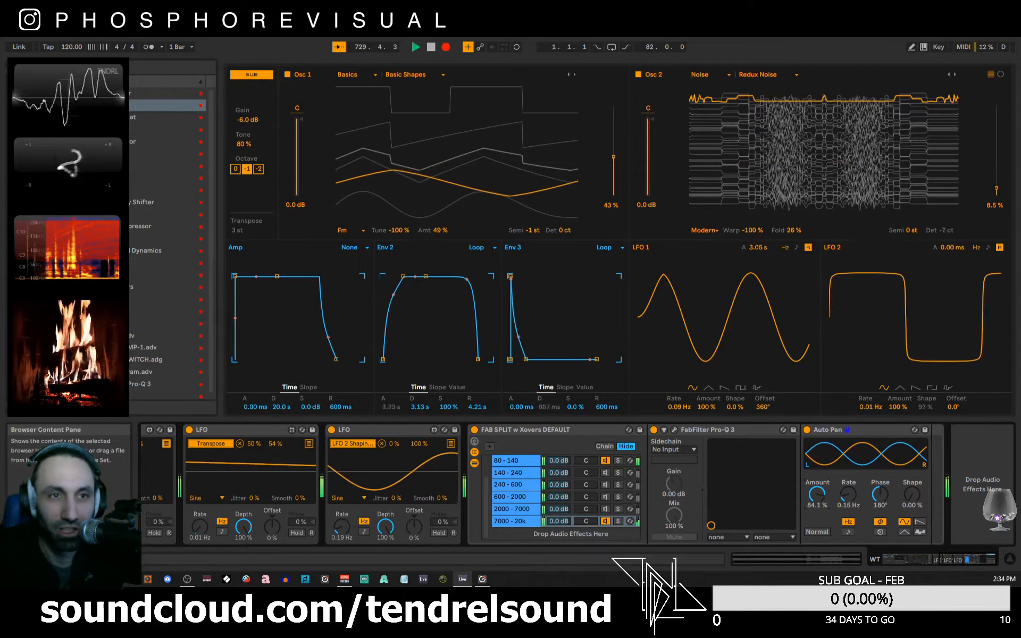
- Find Sennheiser AMBEO Orbit among the plug-ins, add it after Auto Pan, and deactivate Auto Pan
left_click(40, 165)
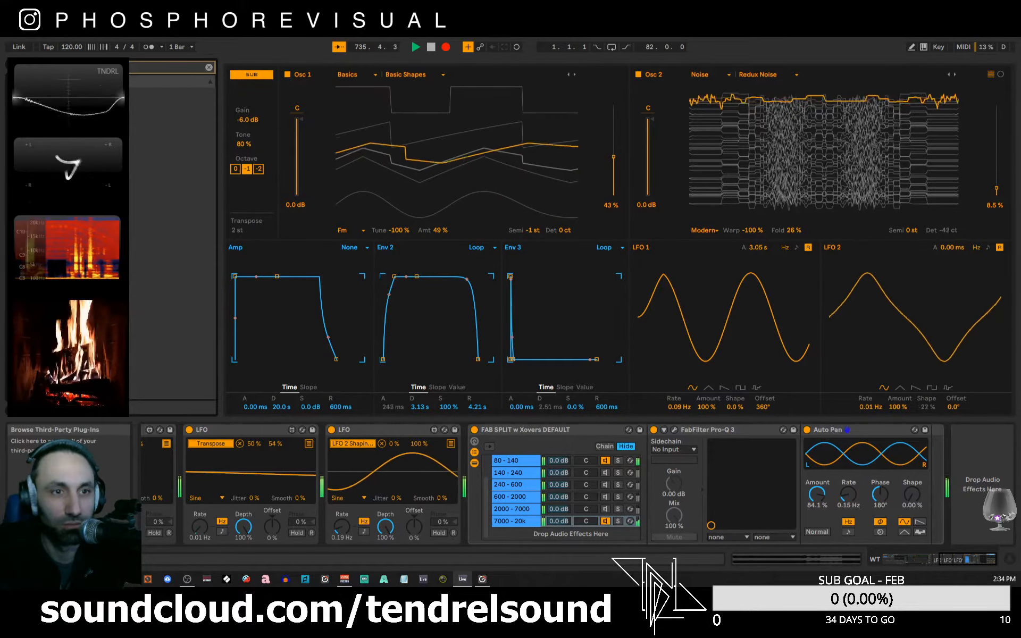
left_click(43, 187)
left_click(124, 93)
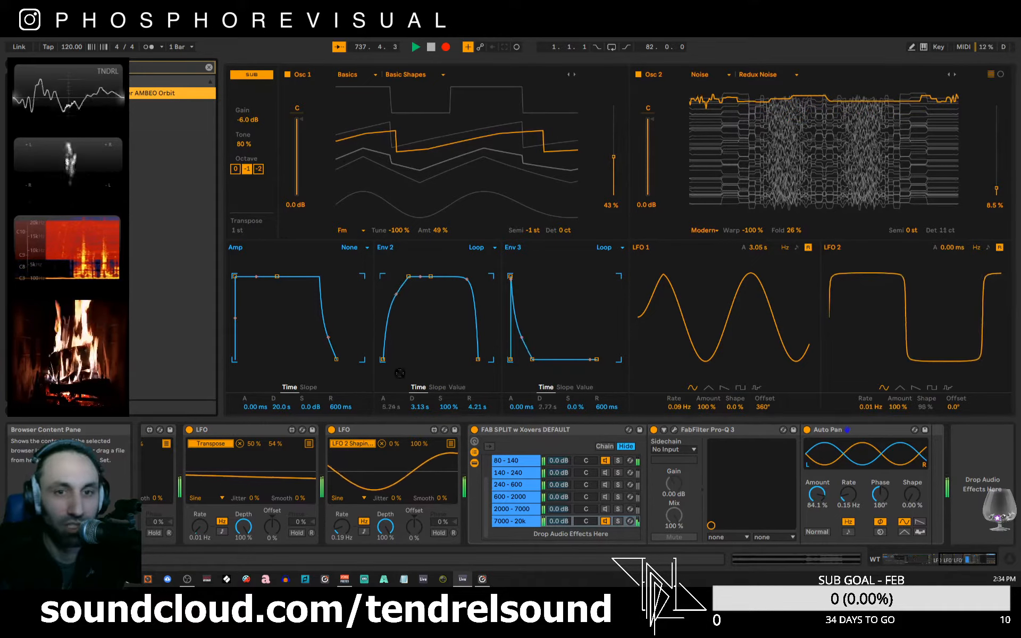
left_click_drag(400, 373, 931, 471)
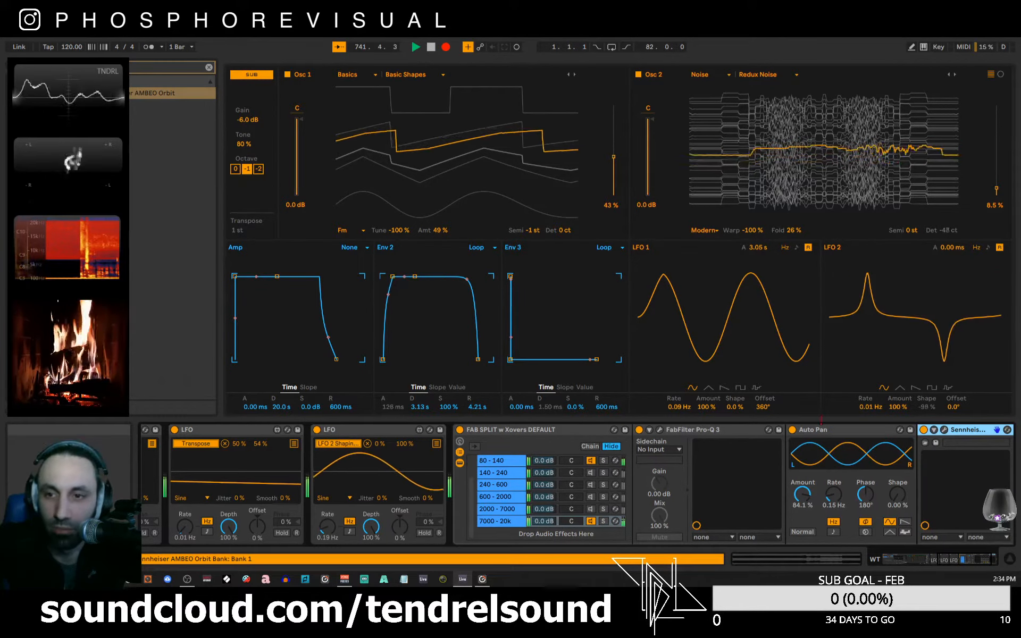
left_click(793, 430)
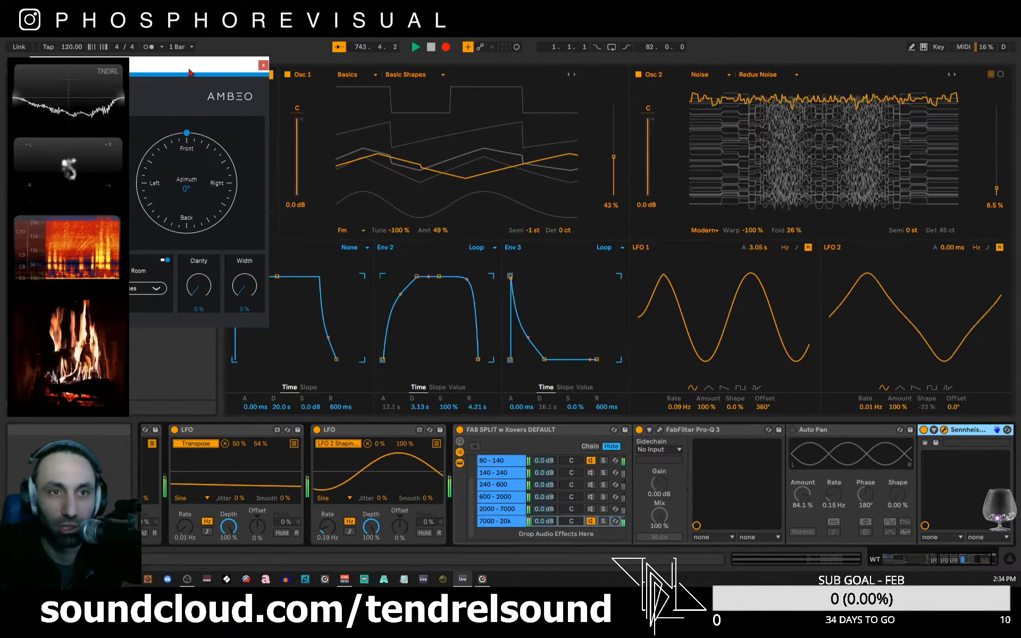
left_click_drag(190, 72, 416, 120)
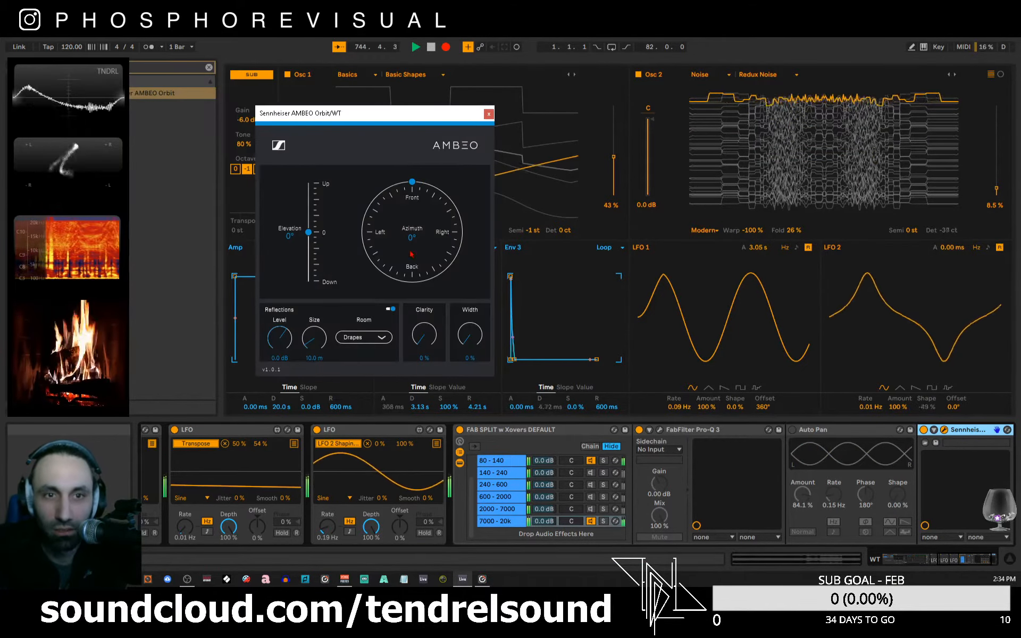
- Set AMBEO Orbit's elevation to -11°, reflection level 4.7 dB, size 20.0 m, clarity 36% and width 40%, moving the azimuth to 92°
left_click_drag(412, 182, 401, 183)
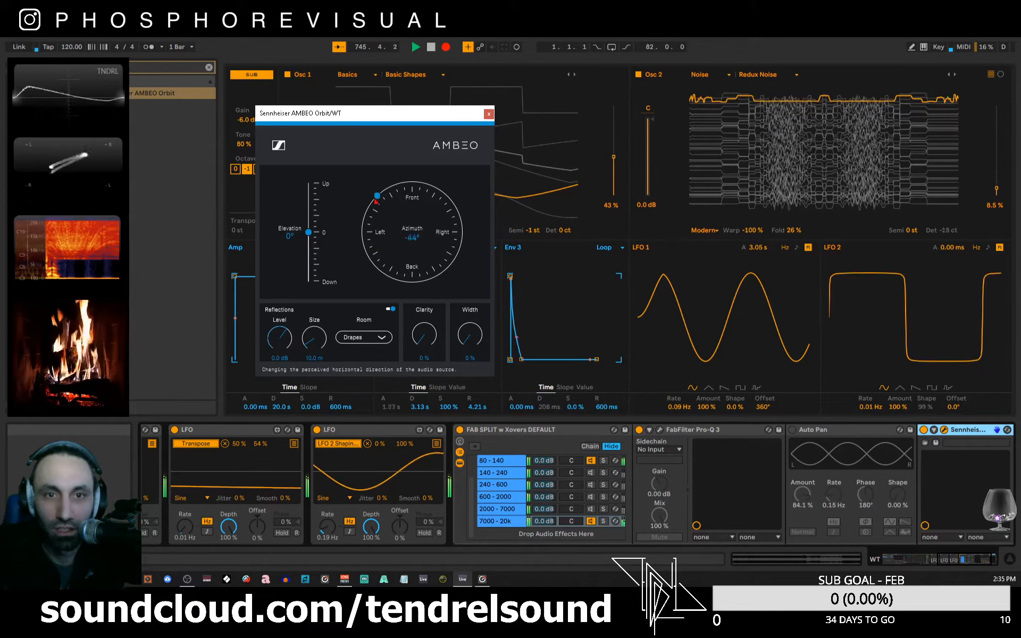
left_click_drag(371, 234, 369, 232)
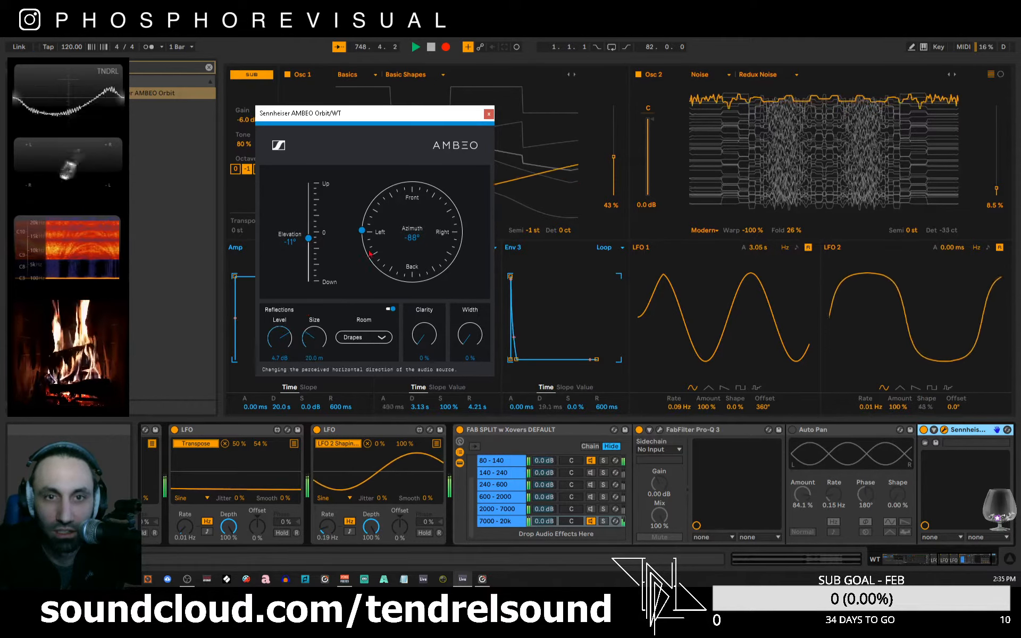
left_click_drag(385, 263, 400, 282)
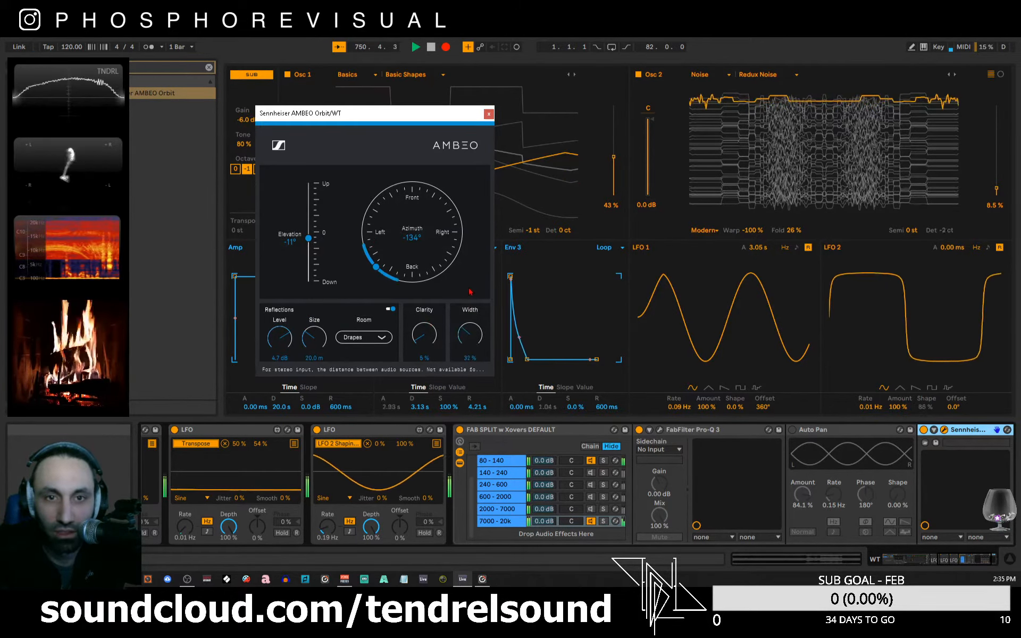
left_click_drag(376, 266, 463, 227)
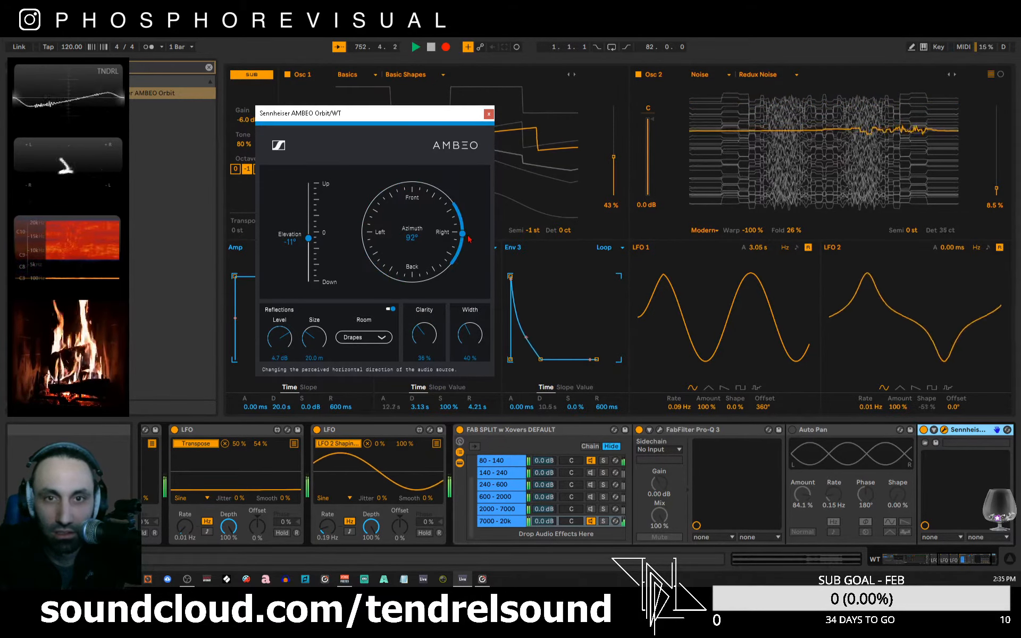
- Sweep AMBEO Orbit's azimuth around the circle through the left, back and right, ending at 45°
mouse_move(381, 243)
left_mouse_down()
mouse_move(379, 208)
mouse_move(415, 187)
mouse_move(467, 240)
mouse_move(436, 192)
mouse_move(388, 194)
mouse_move(377, 236)
left_mouse_up()
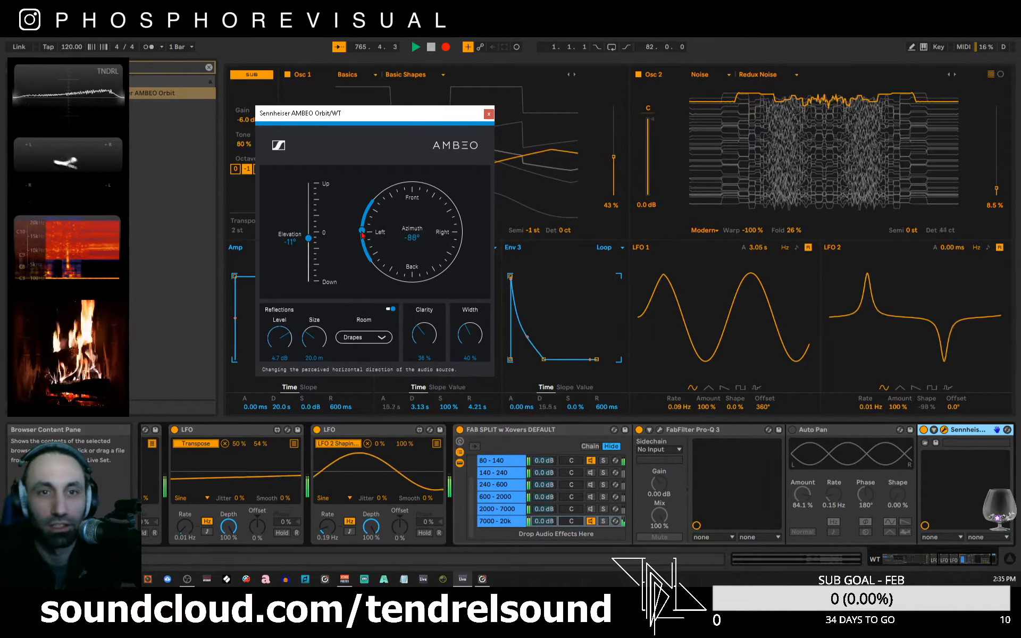
left_click_drag(364, 224, 454, 272)
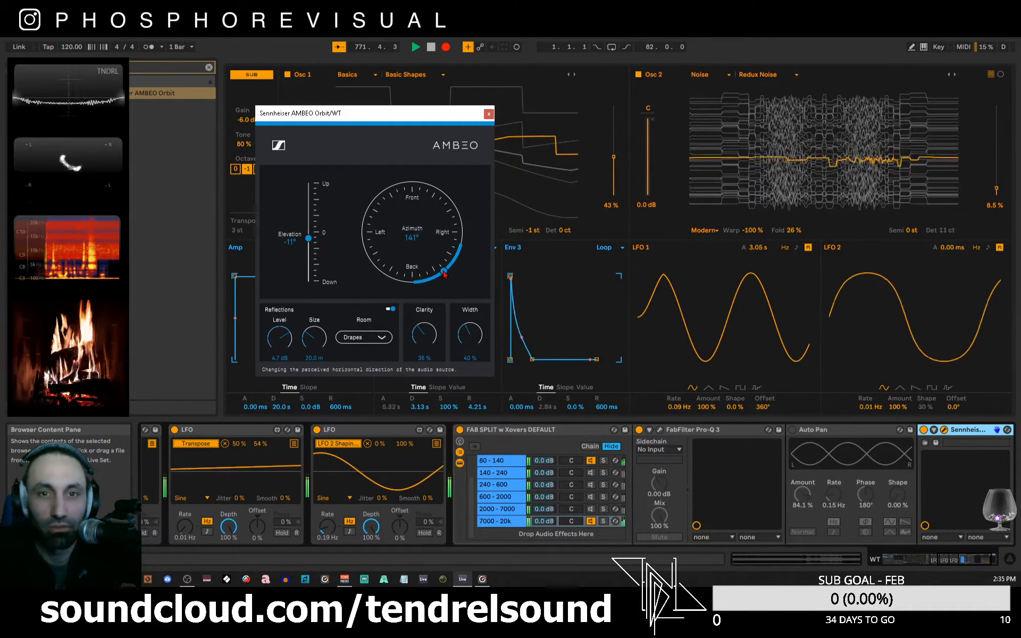
left_click_drag(460, 197, 384, 204)
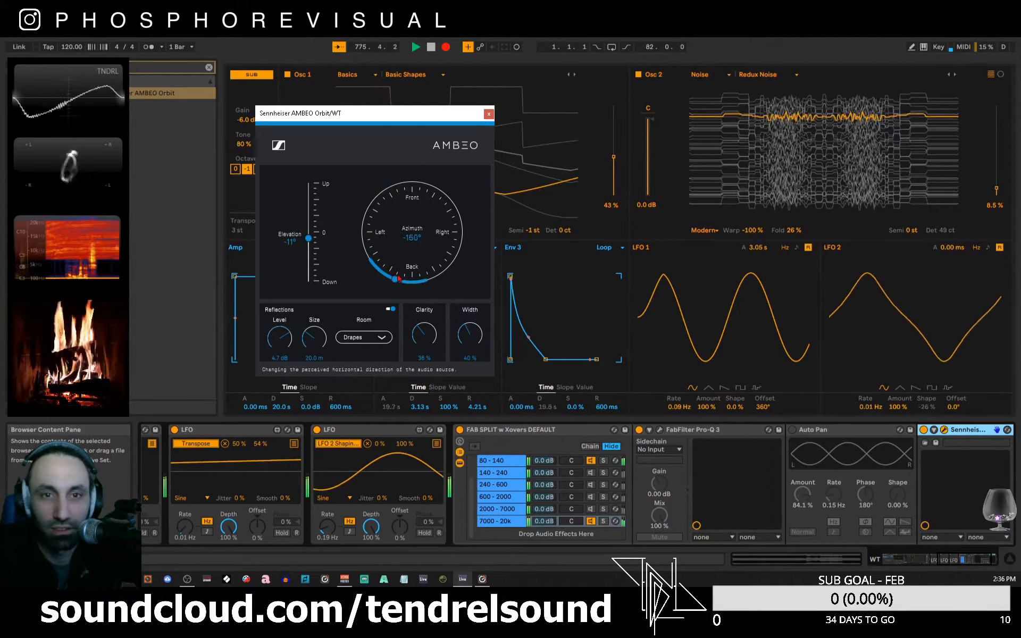
left_click_drag(399, 278, 457, 195)
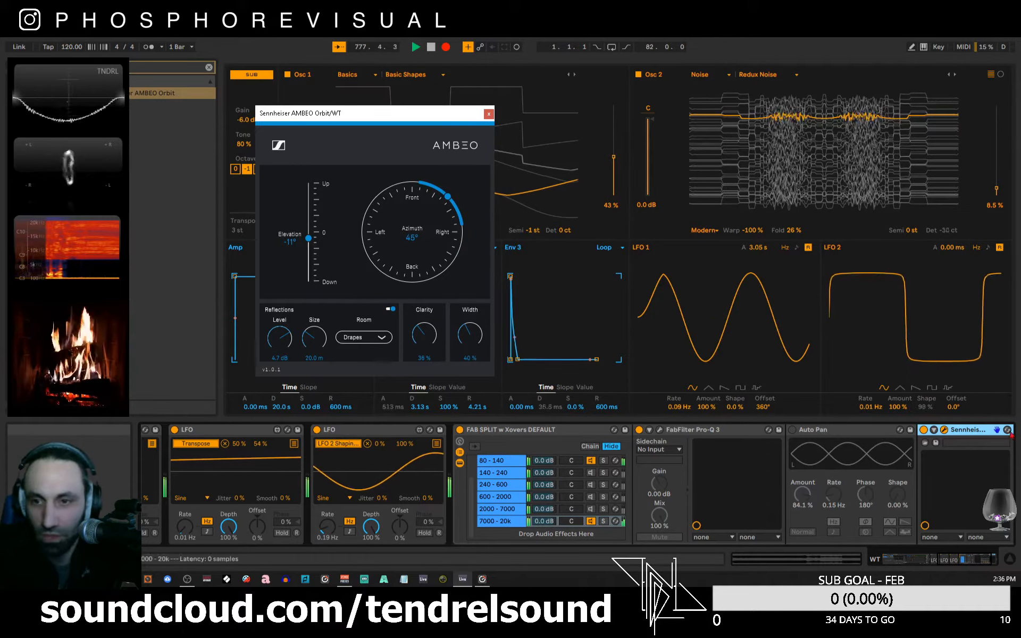
- Delete the deactivated Auto Pan and move AMBEO Orbit's azimuth to 91°
right_click(849, 431)
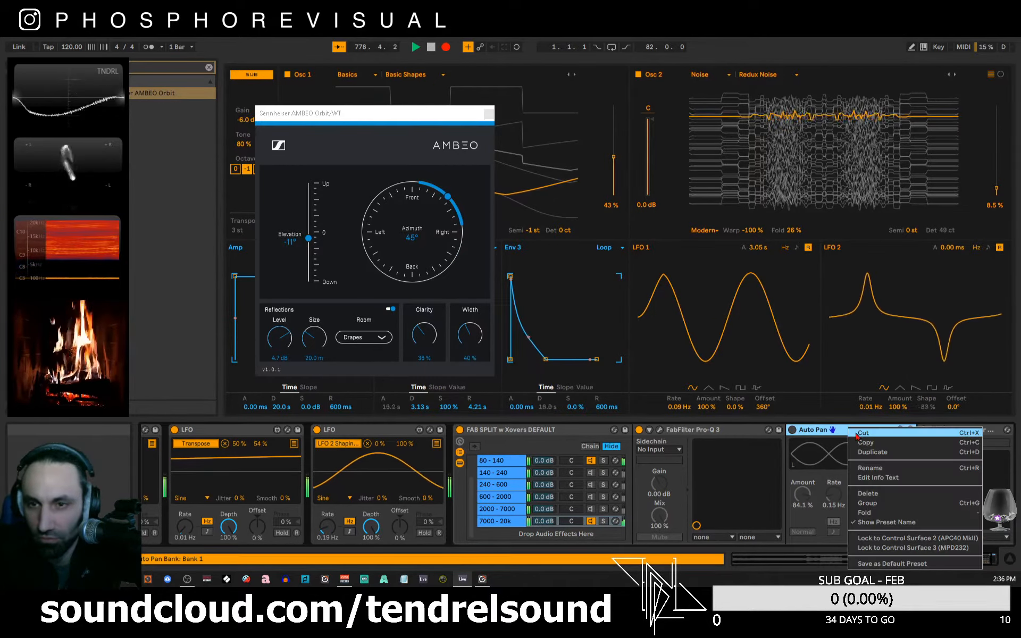
left_click(872, 465)
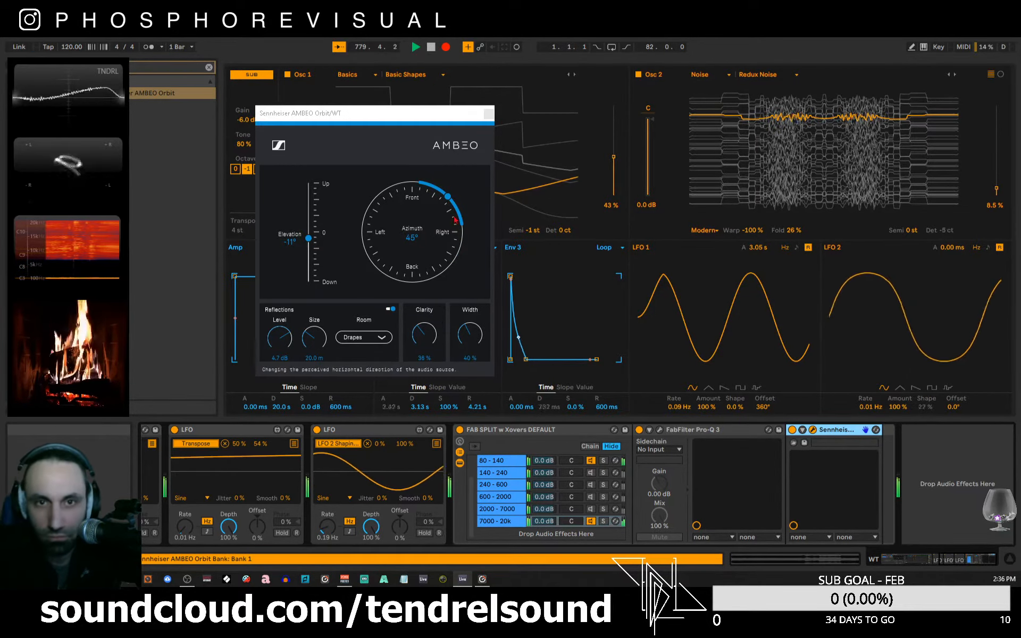
left_click_drag(456, 219, 463, 217)
left_click_drag(458, 270, 472, 236)
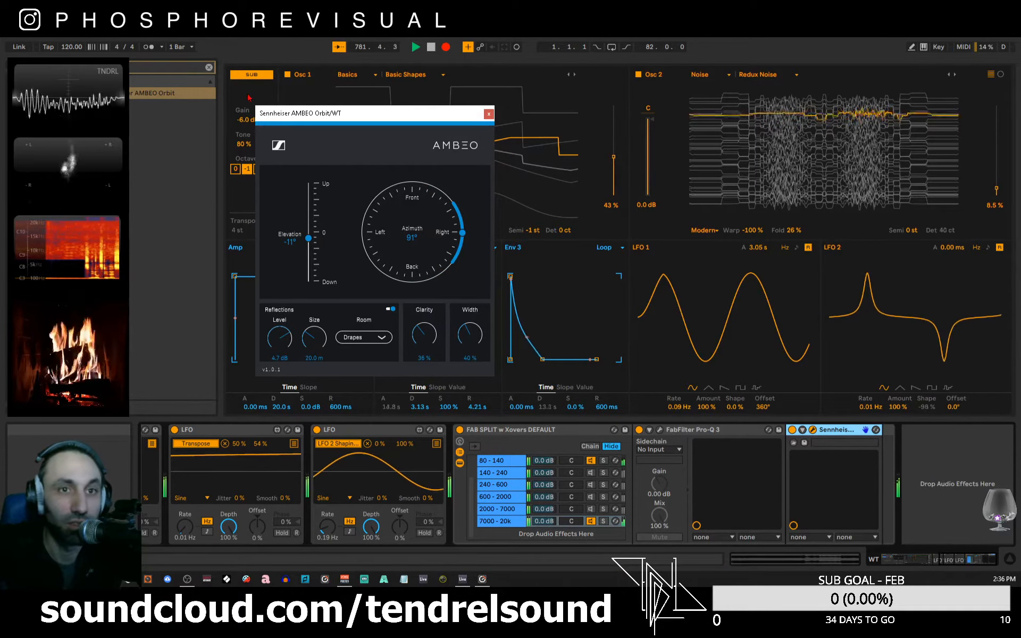
- Clear the plug-in search and add a Max for Live LFO device after AMBEO Orbit
left_click(209, 68)
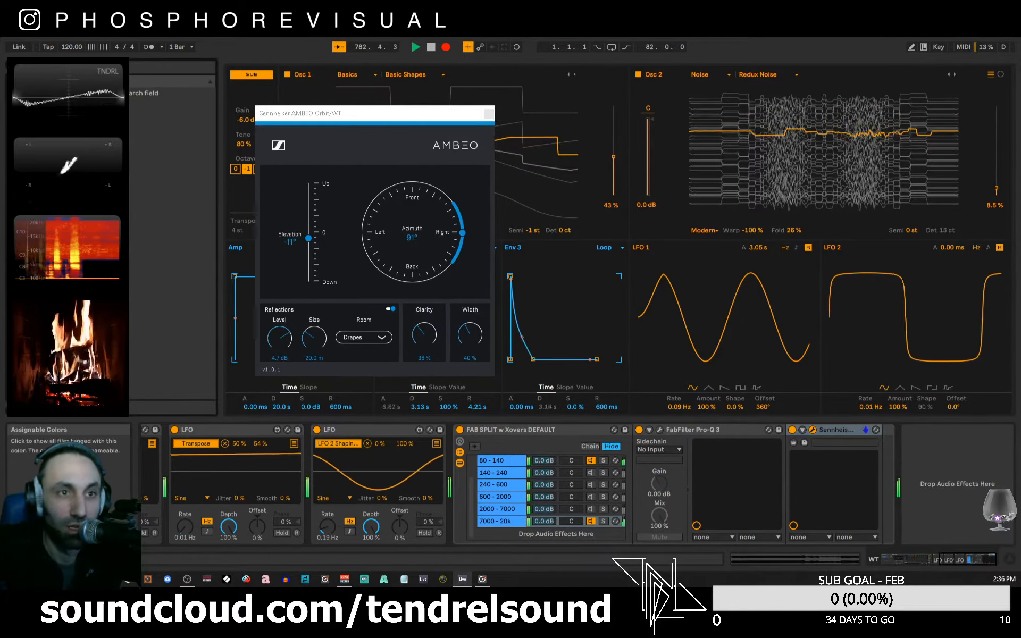
left_click(40, 165)
left_click_drag(80, 226, 879, 458)
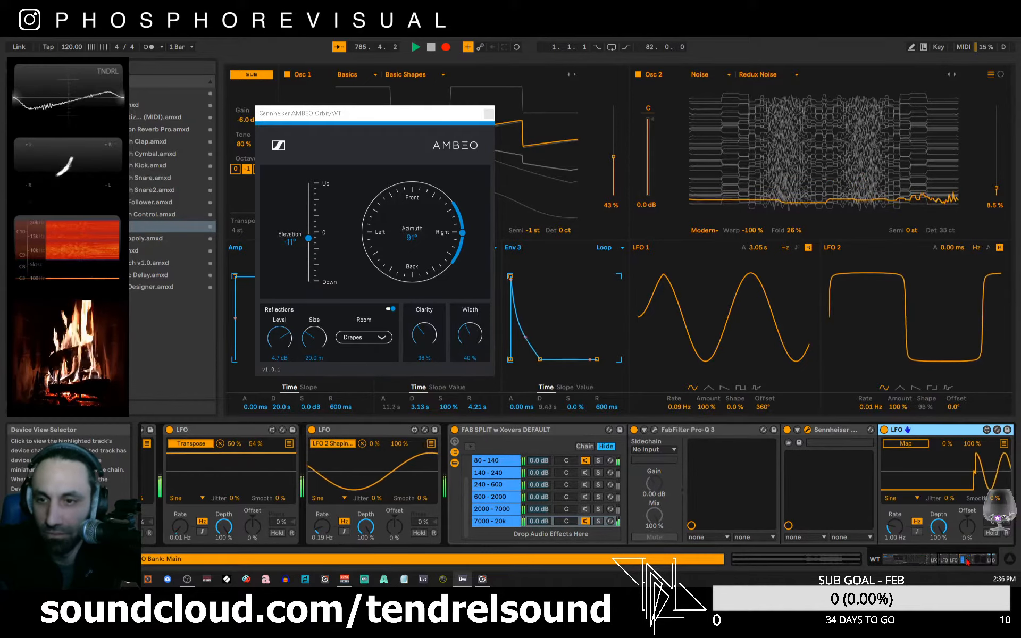
left_click_drag(959, 559, 974, 559)
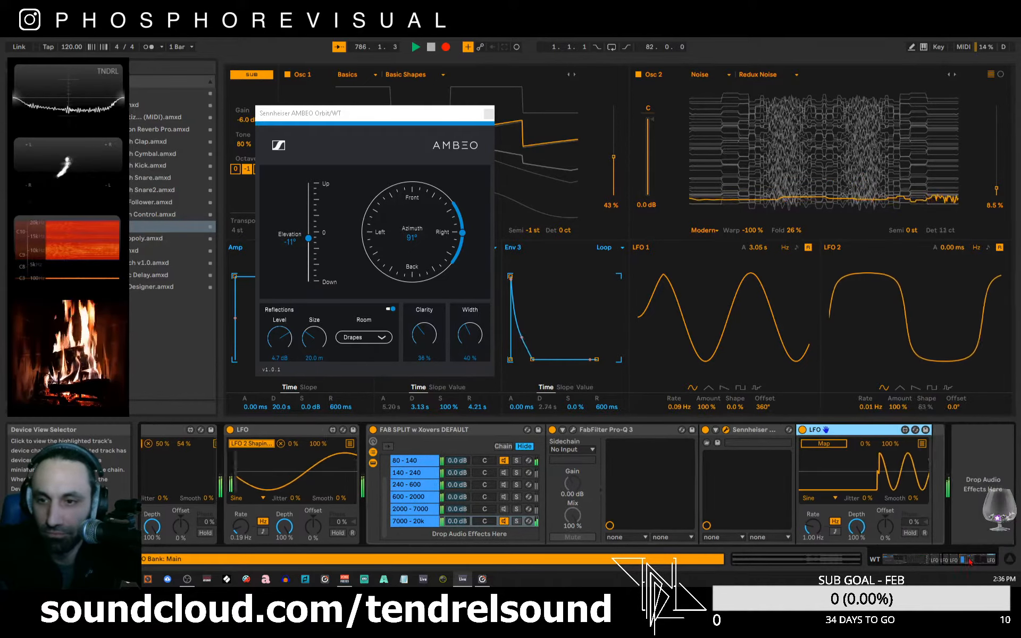
- Unfold AMBEO Orbit's parameters and map the new LFO to Azimuth with a rate of 0.06 Hz
left_click(715, 429)
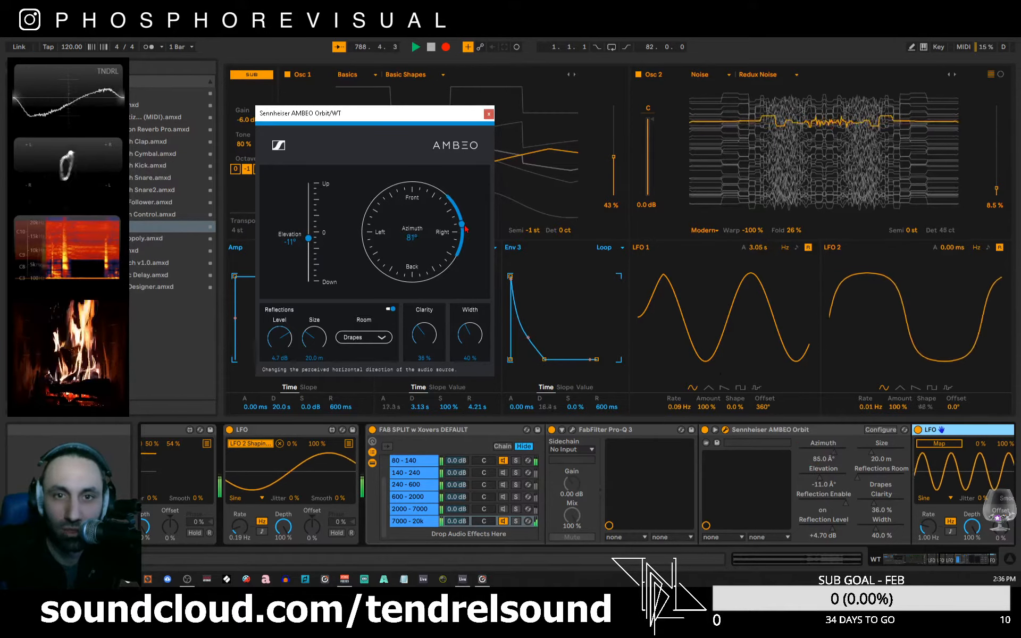
left_click(945, 560)
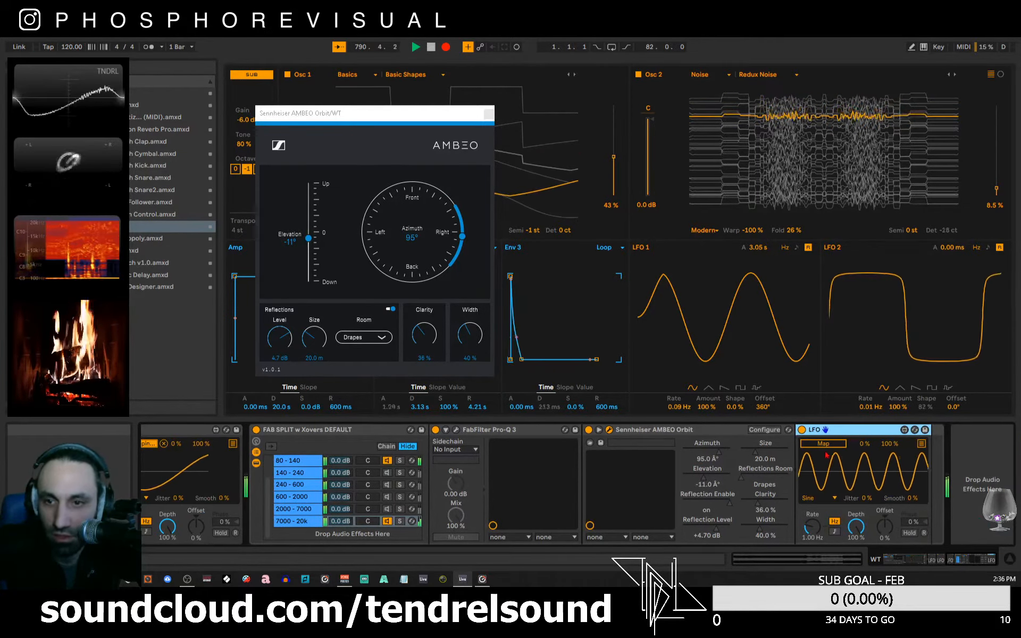
left_click(720, 455)
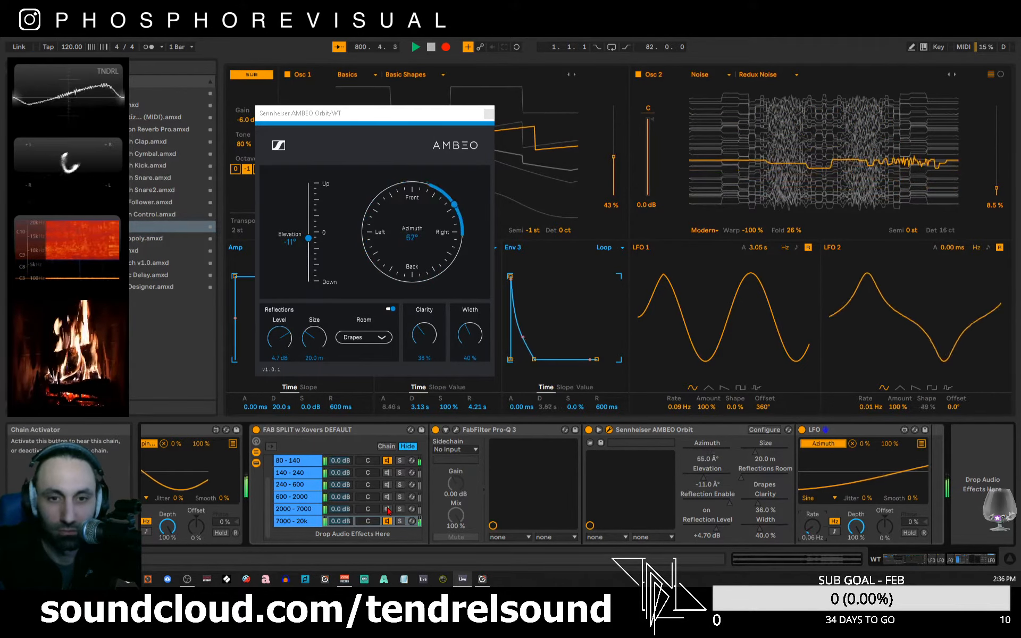
- Activate and select the band-split rack's 2000 - 7000 chain and add an LFO device after its FabFilter Pro-Q 3
left_click(295, 511)
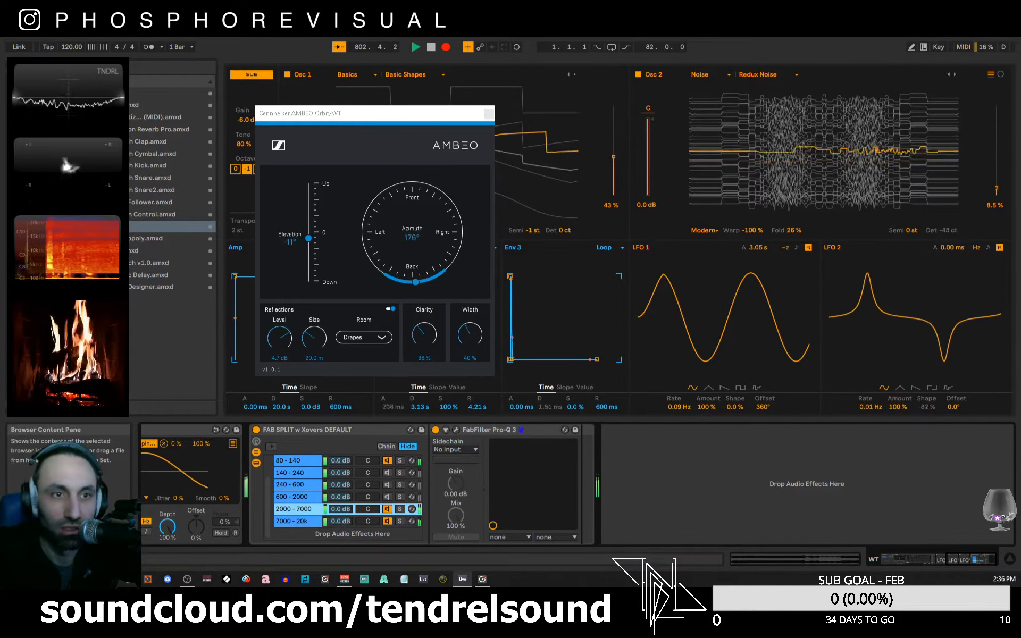
left_click_drag(109, 227, 695, 482)
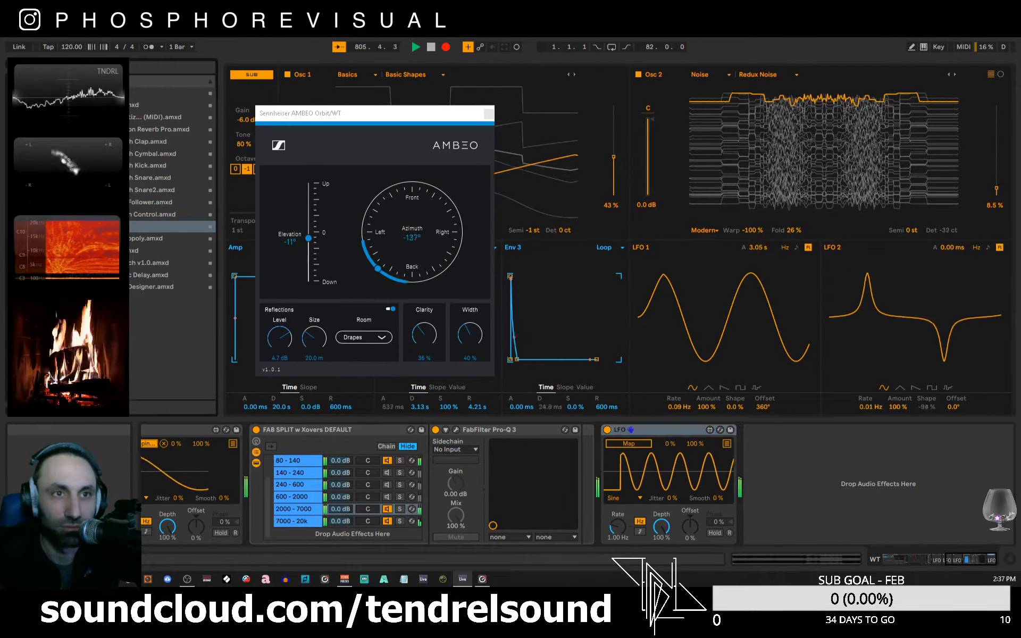
- Search for Sennheiser AMBEO Orbit, assign it to the VST color collection, and insert it between FabFilter Pro-Q 3 and the LFO
key("ctrl+f")
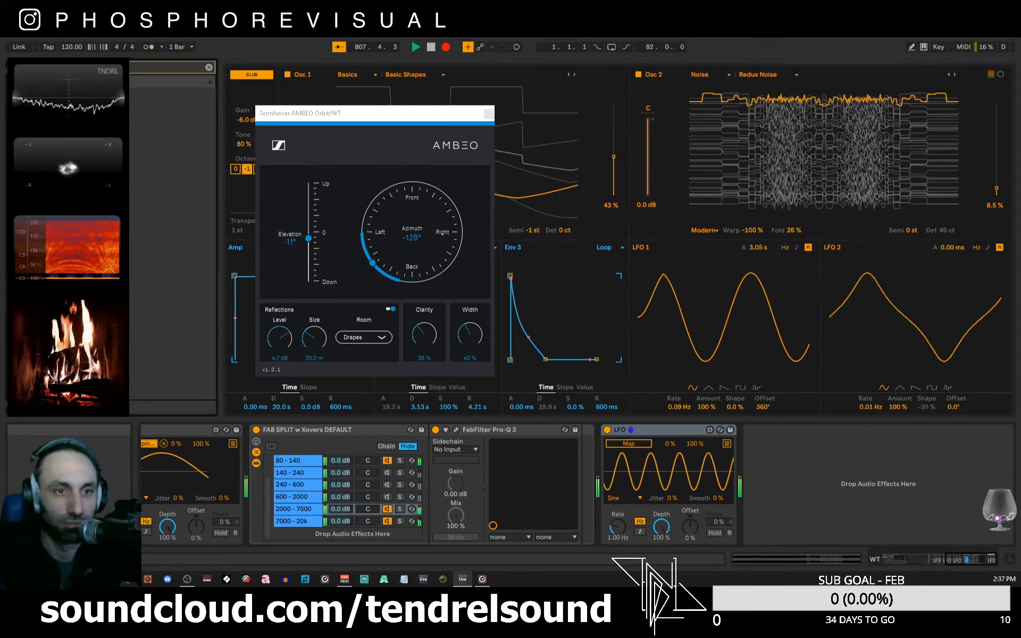
right_click(129, 96)
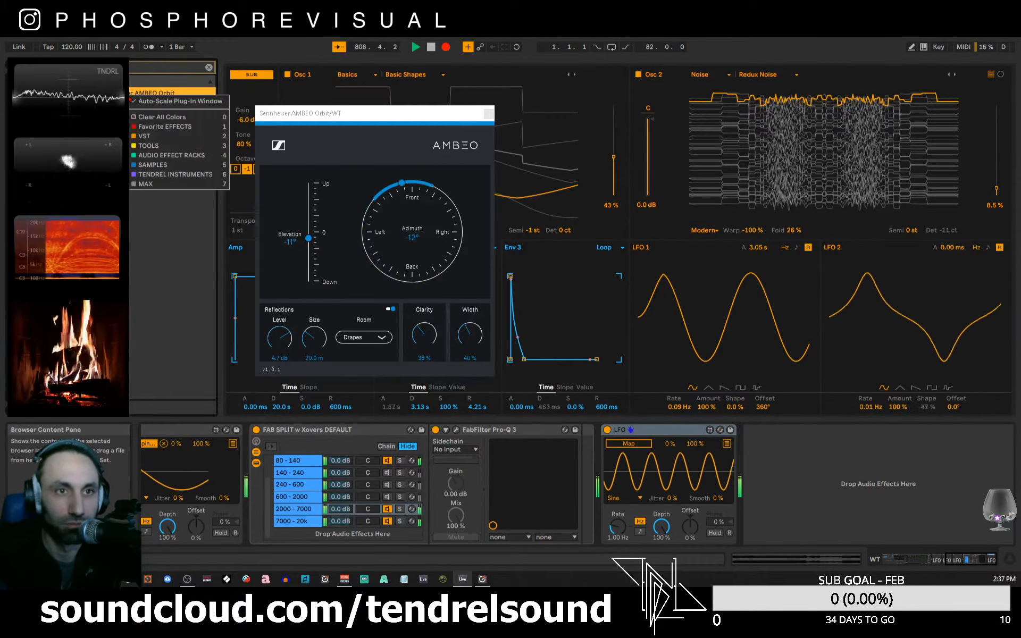
left_click(158, 135)
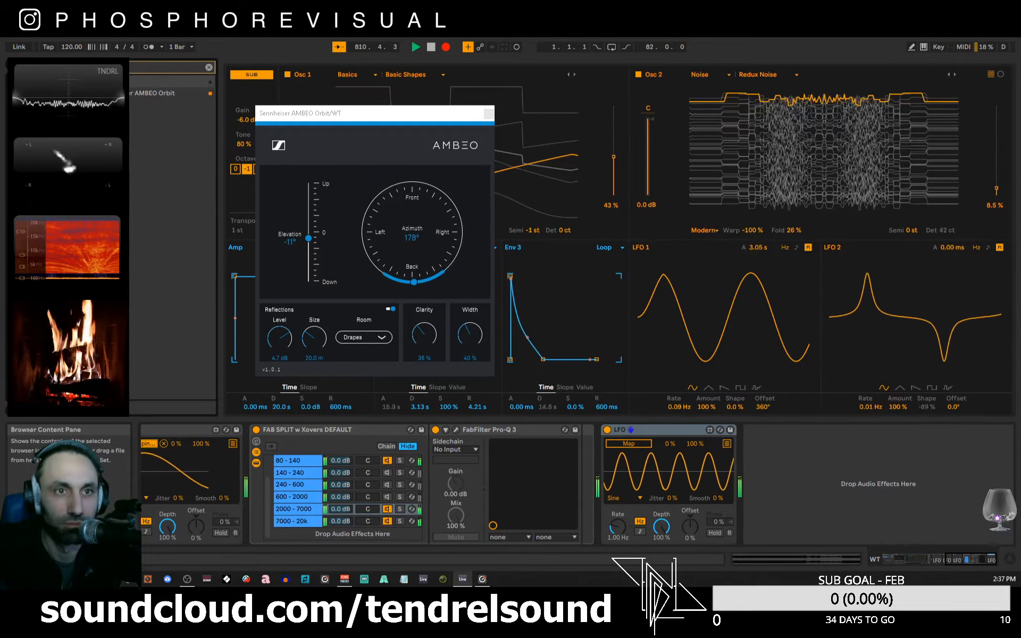
left_click_drag(159, 93, 581, 490)
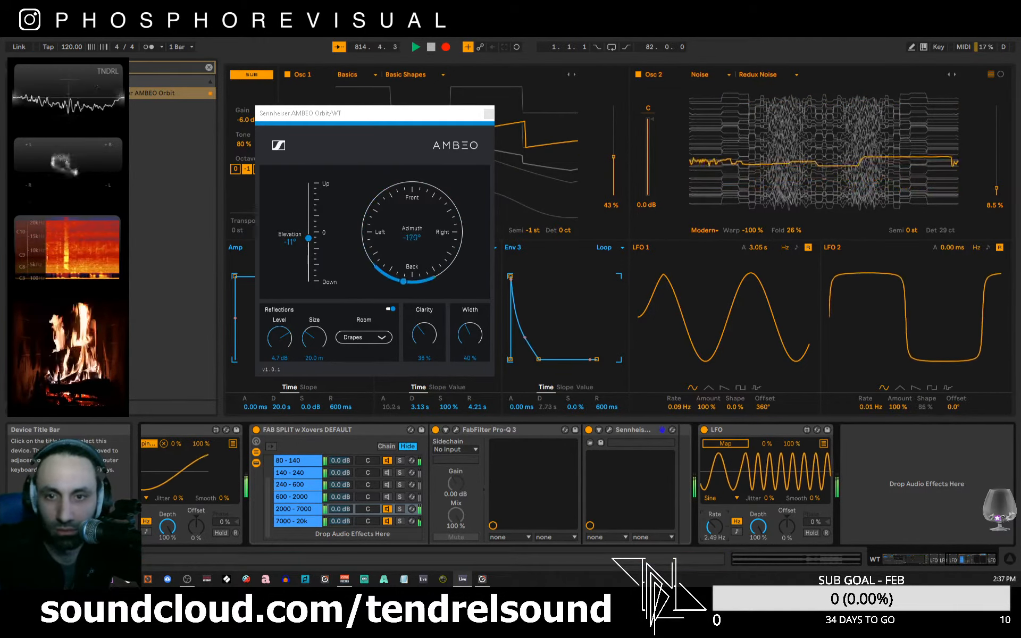
- Move the LFO into the 2000 - 7000 chain directly after AMBEO Orbit and close the other chain's AMBEO Orbit window
left_click_drag(730, 430, 676, 432)
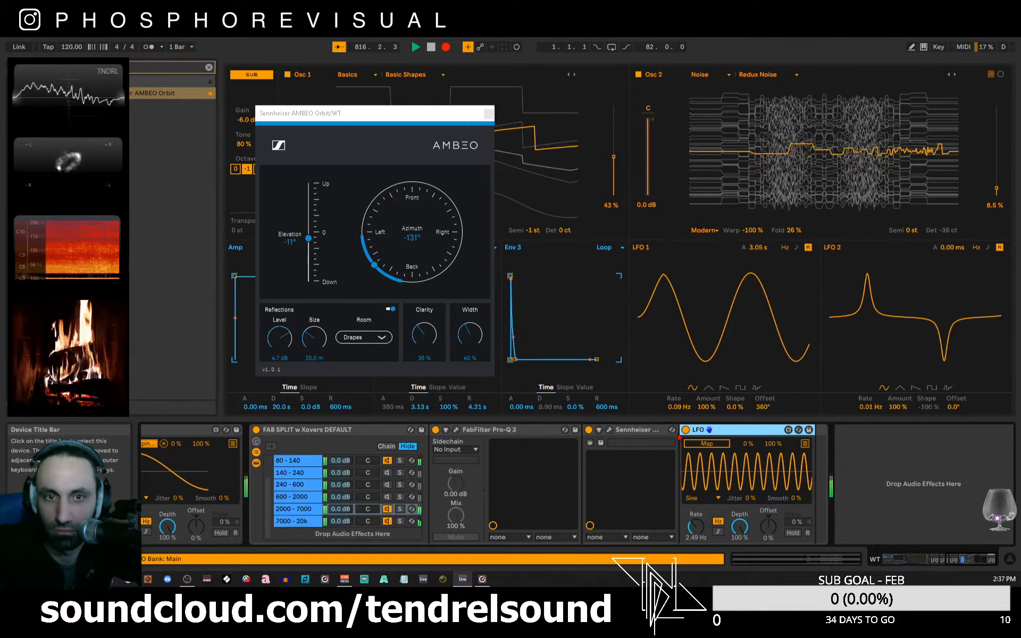
left_click(298, 510)
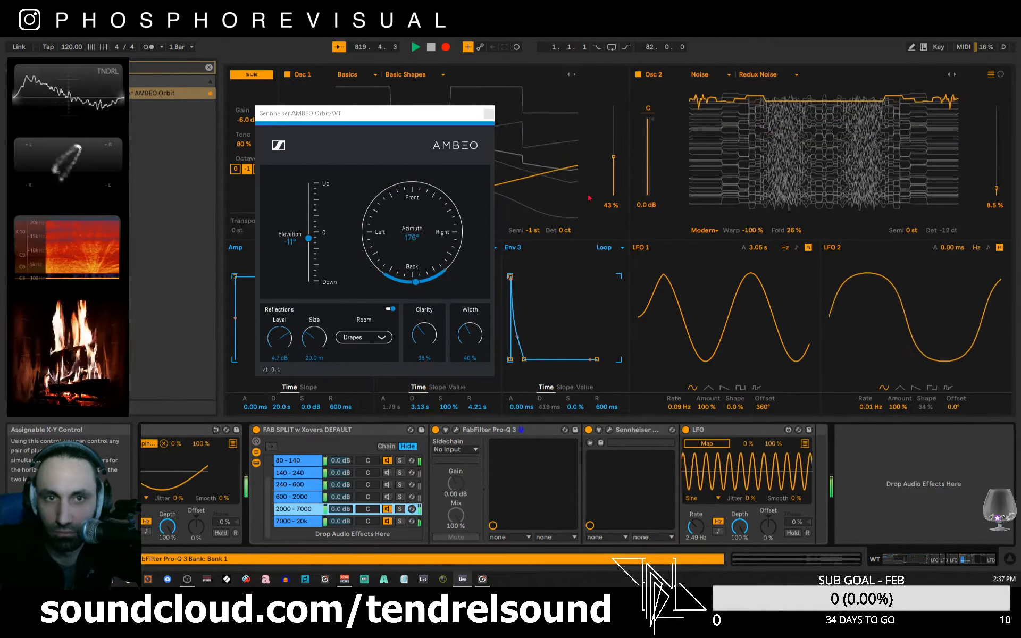
left_click(488, 113)
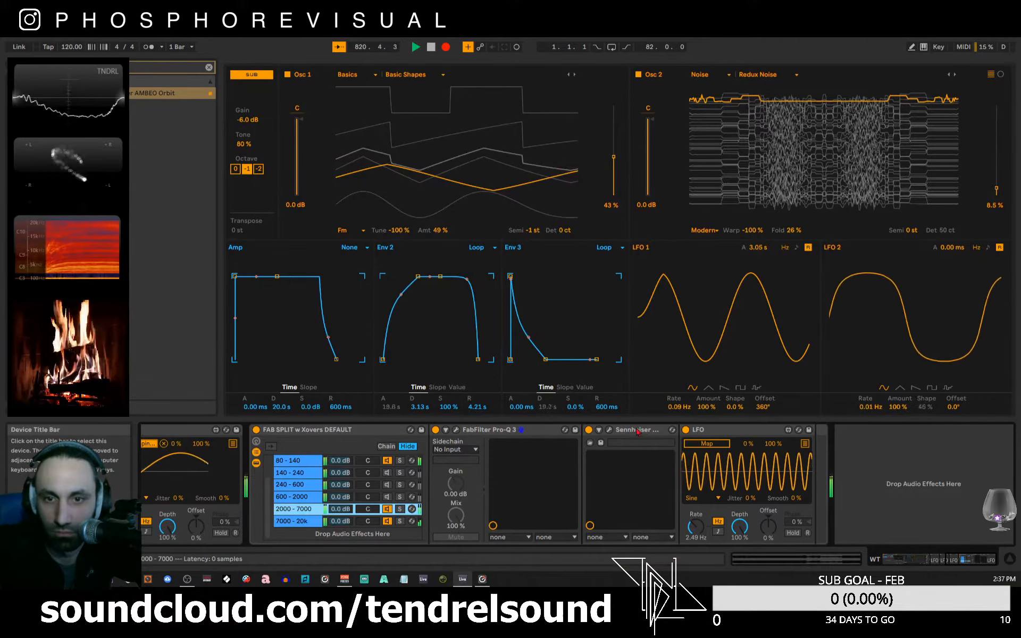
- Open the 2000 - 7000 chain's AMBEO Orbit, unfold its parameters, and map the LFO to Azimuth at a rate of 0.18 Hz
left_click(610, 432)
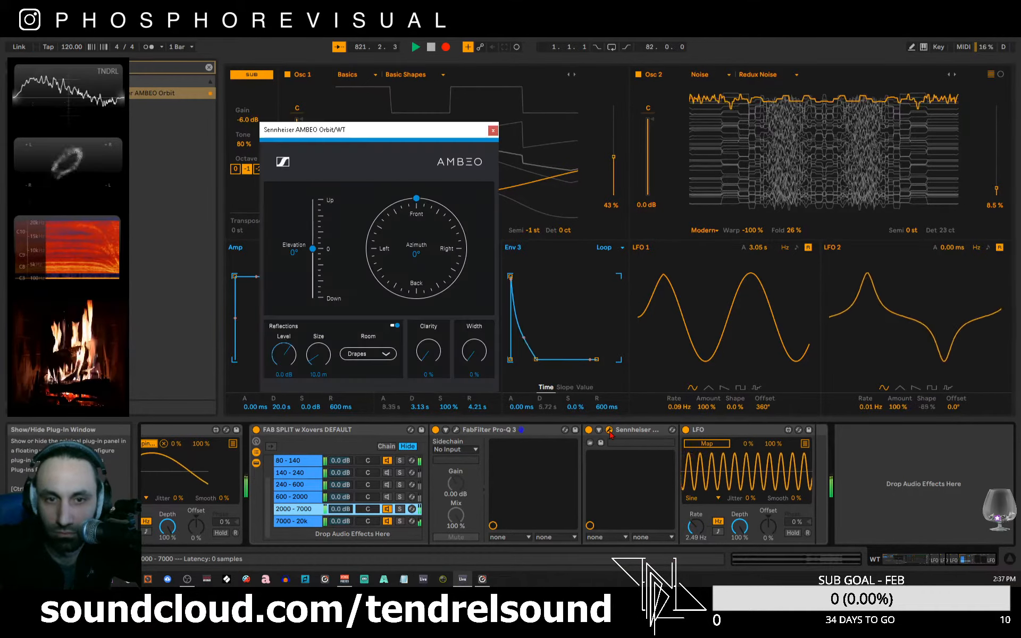
left_click(701, 445)
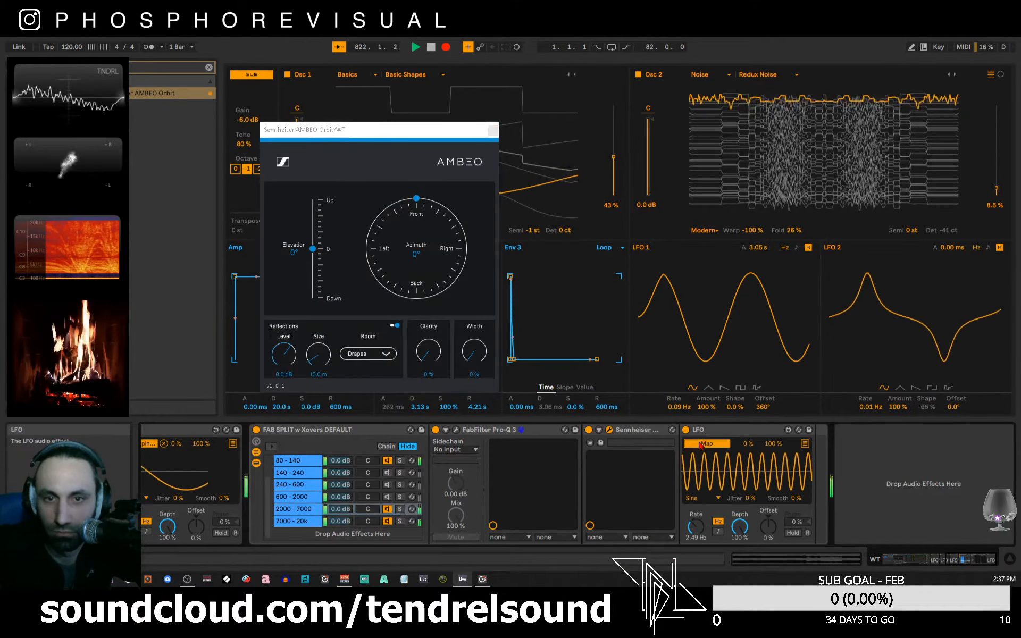
left_click(598, 430)
left_click(708, 458)
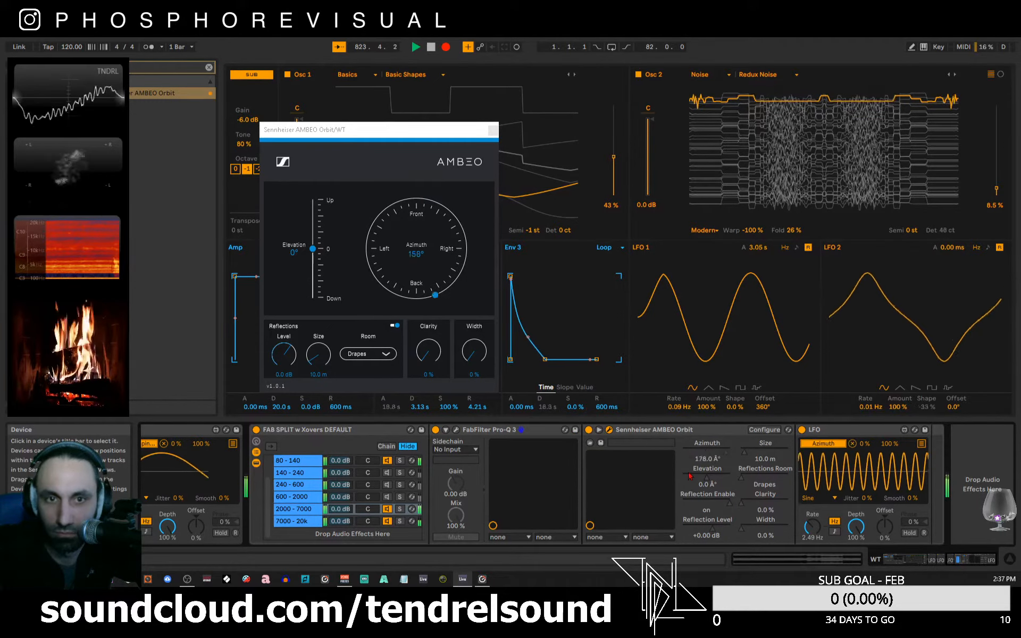
left_click_drag(812, 527, 812, 553)
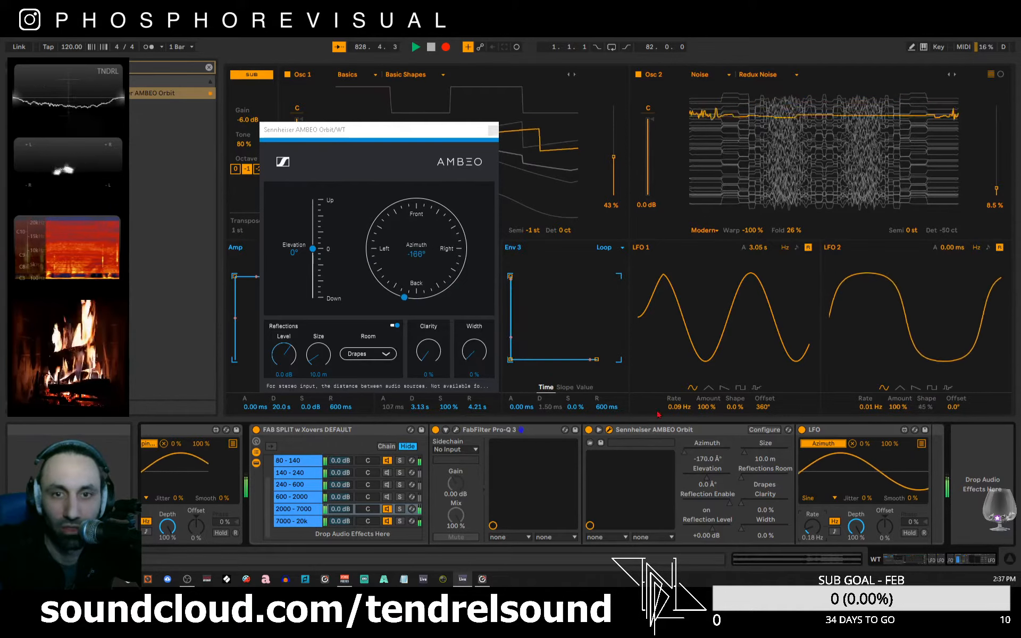
- Map the same LFO additionally to AMBEO Orbit's Width, then fold the plug-in's parameters and close its window
left_click(921, 444)
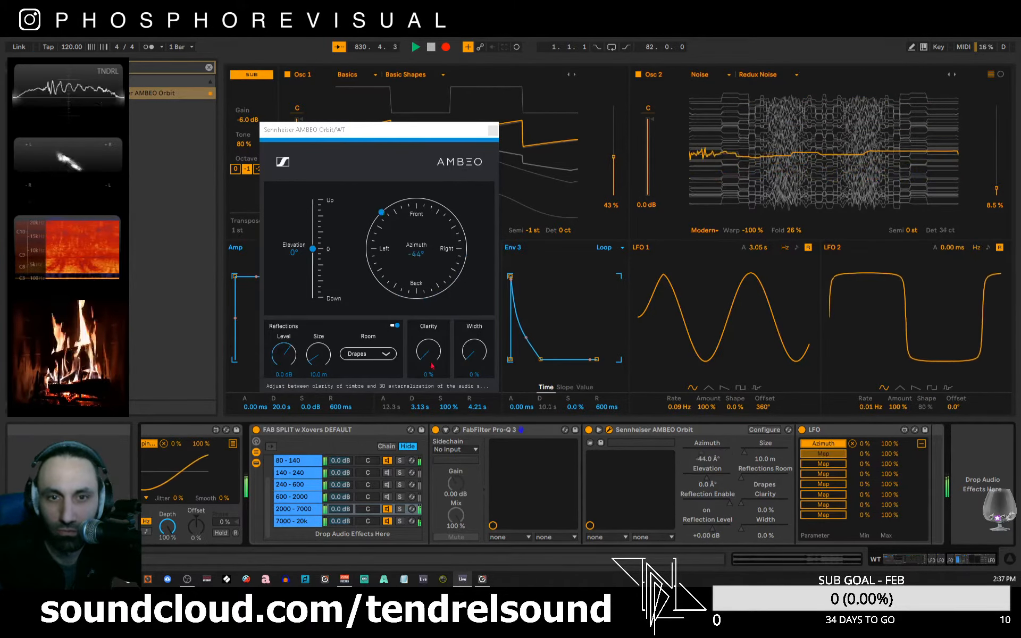
left_click(476, 349)
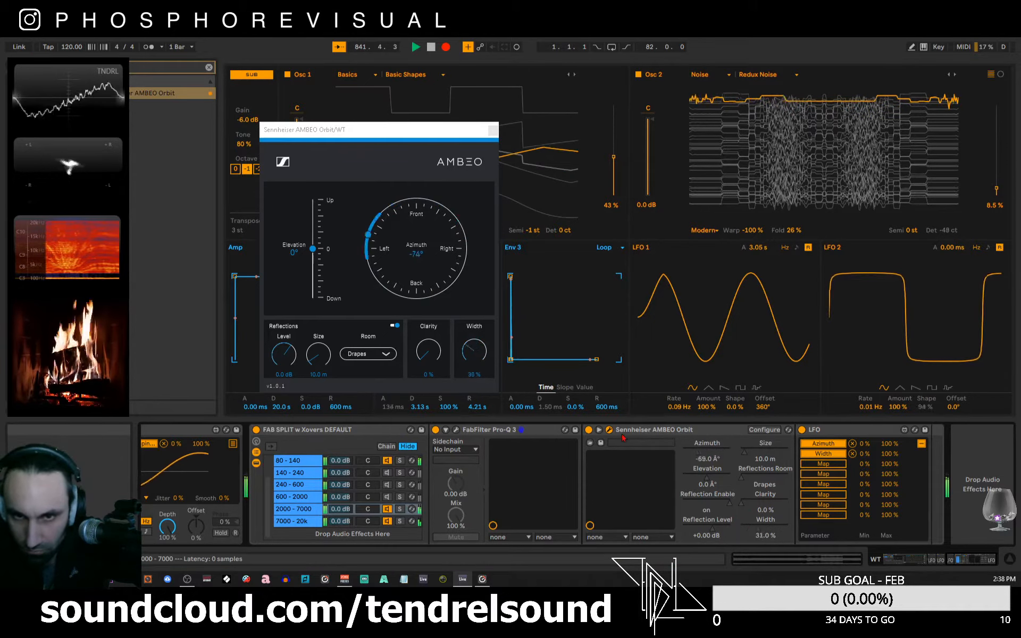
left_click(600, 430)
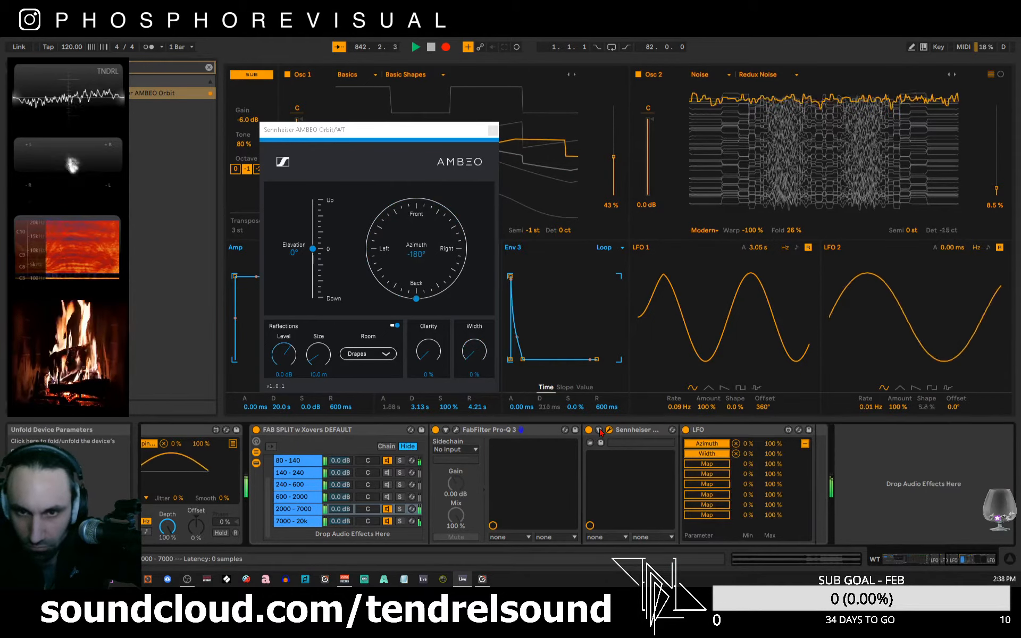
left_click(805, 444)
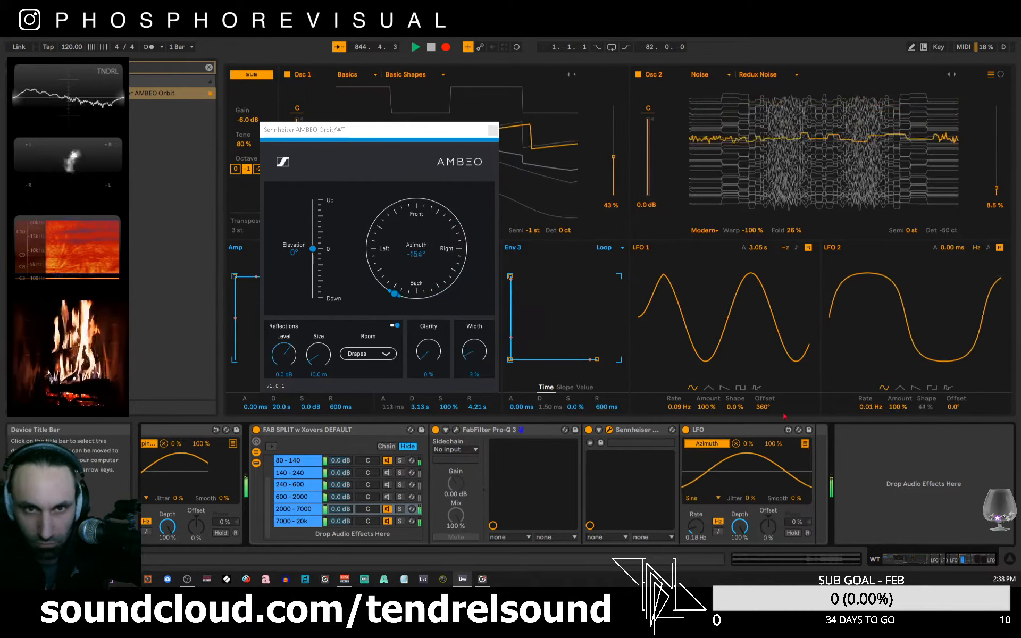
left_click(493, 132)
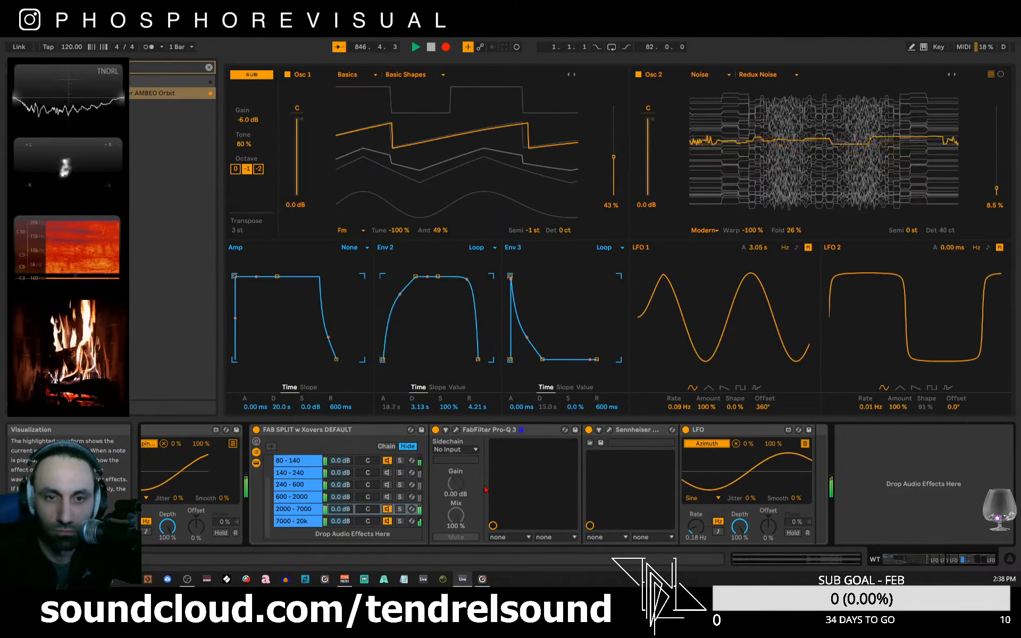
- Group the band-split rack's 2000 - 7000 and 7000 - 20k chains into a nested Audio Effect Rack
left_click(296, 512)
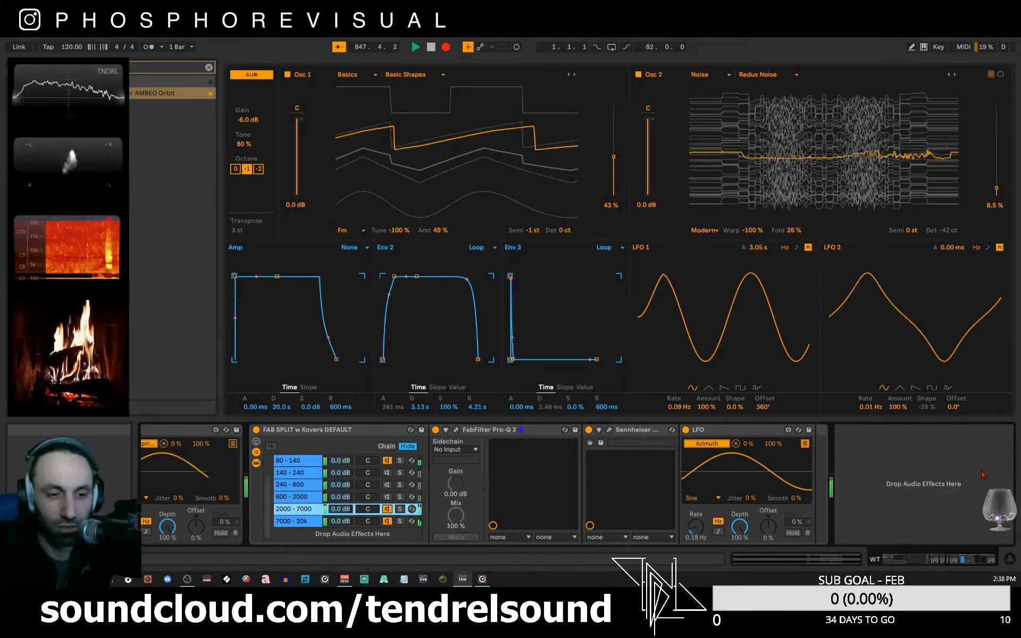
key("shift+Down")
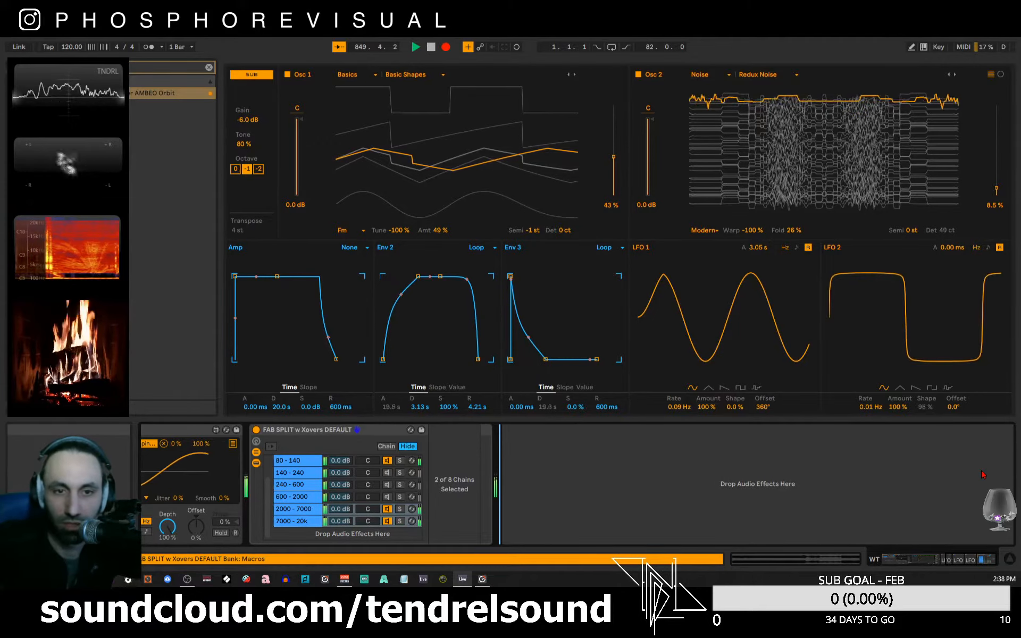
left_click(301, 520)
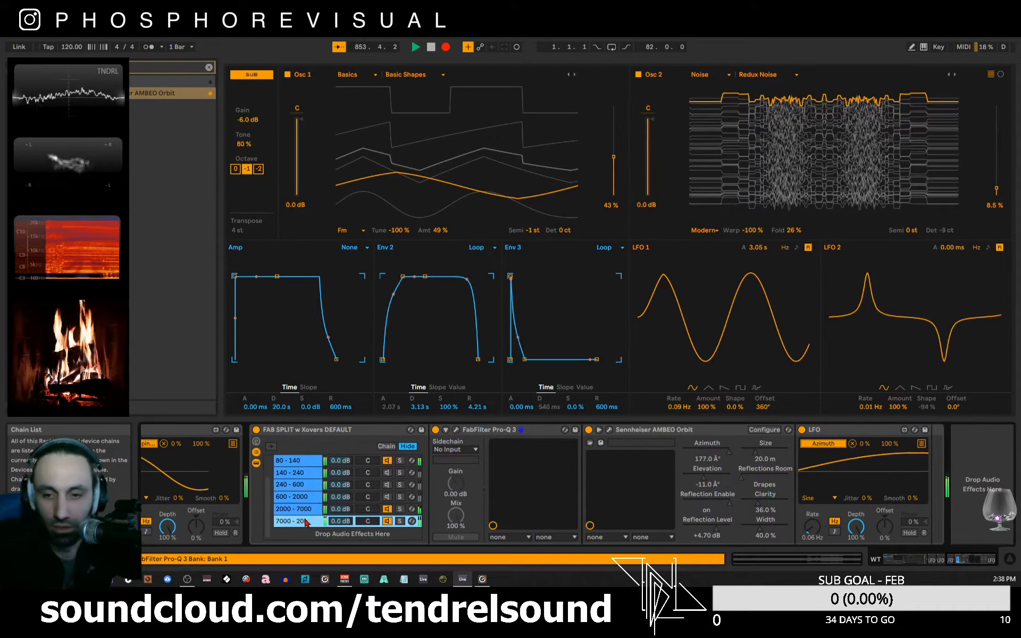
key("shift+Up")
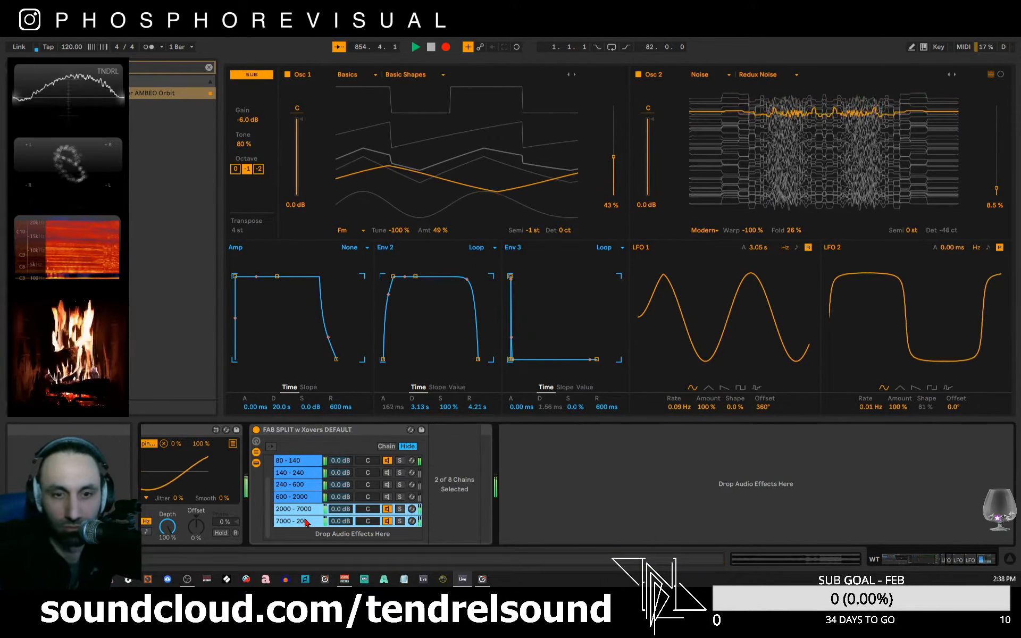
key("ctrl+g")
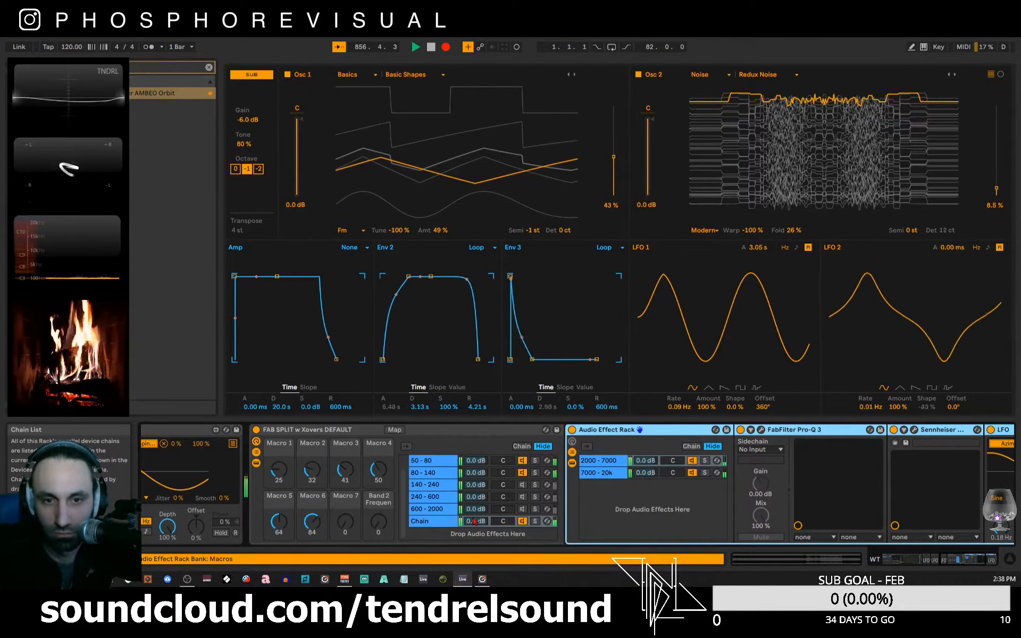
left_click(971, 565)
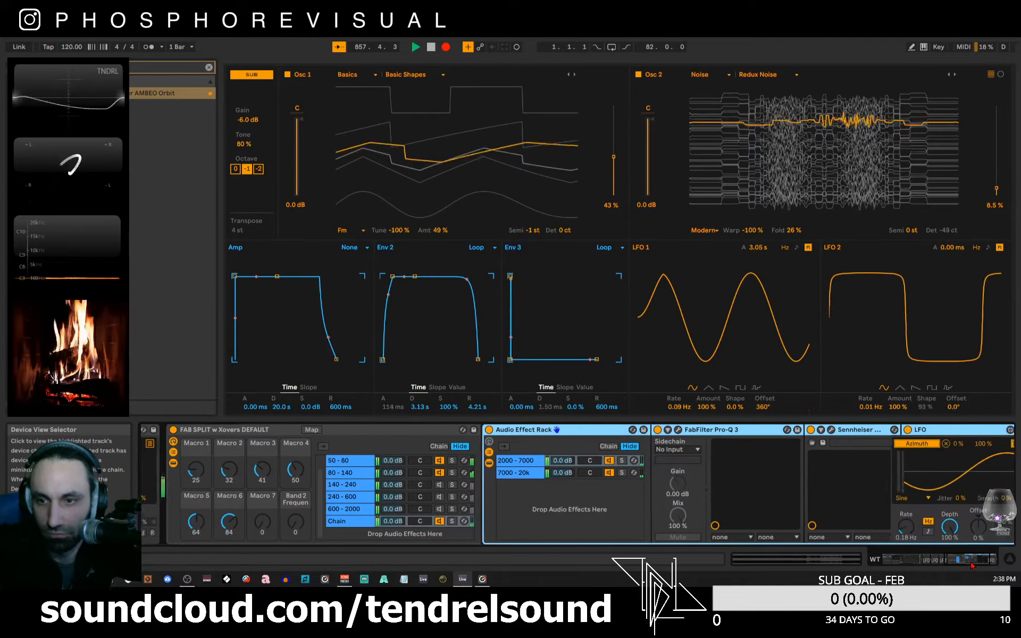
left_click_drag(972, 565, 966, 565)
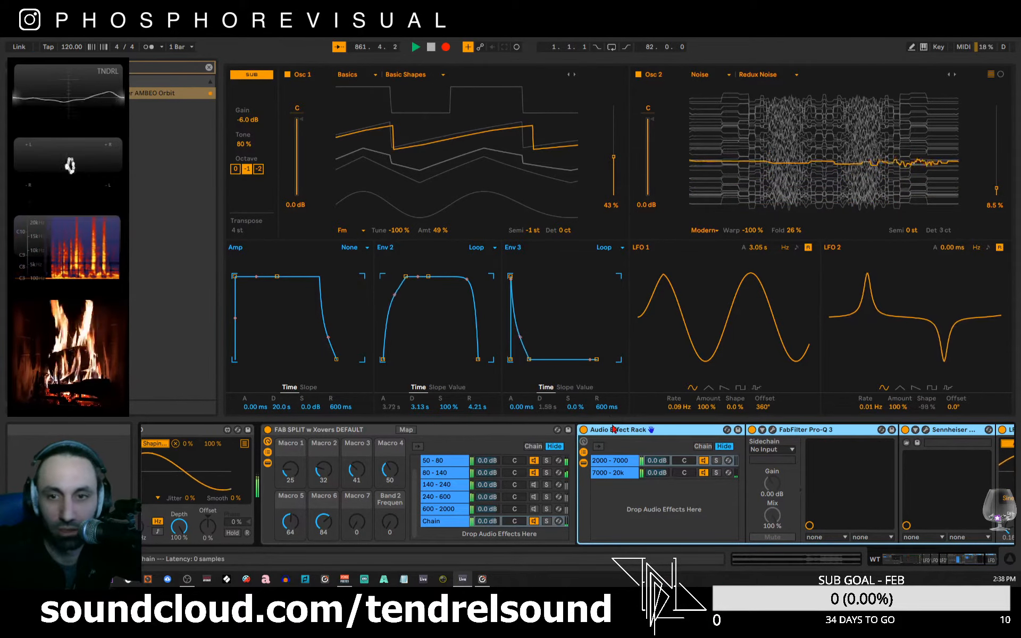
- Try to undo the grouping of the 2000 - 7000 and 7000 - 20k chains through repeated undos
left_click(30, 41)
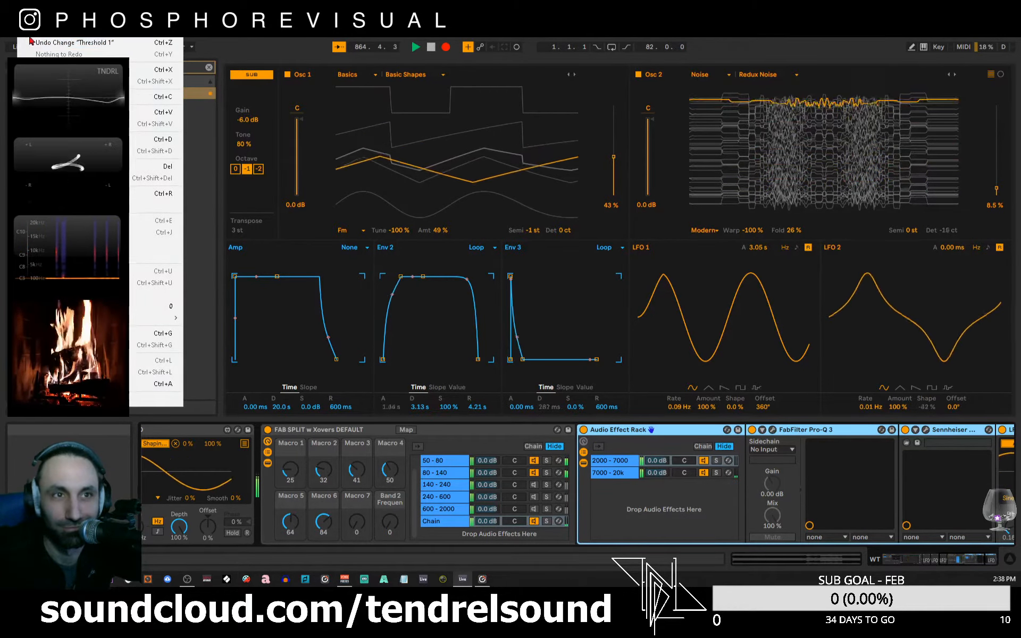
left_click(36, 43)
left_click(30, 37)
left_click(37, 44)
left_click(30, 37)
left_click(37, 44)
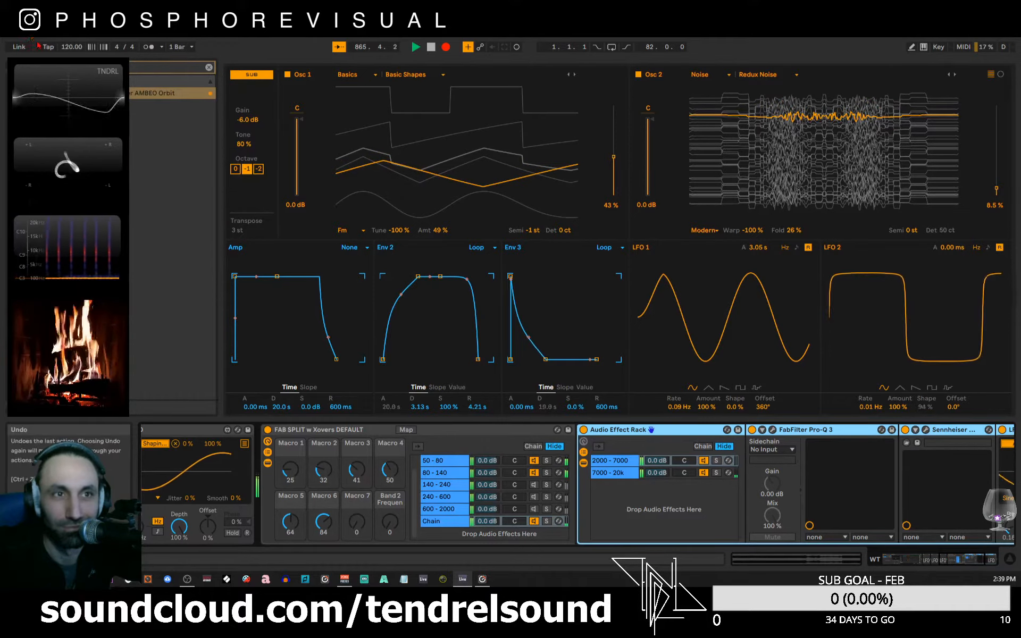
left_click(120, 93)
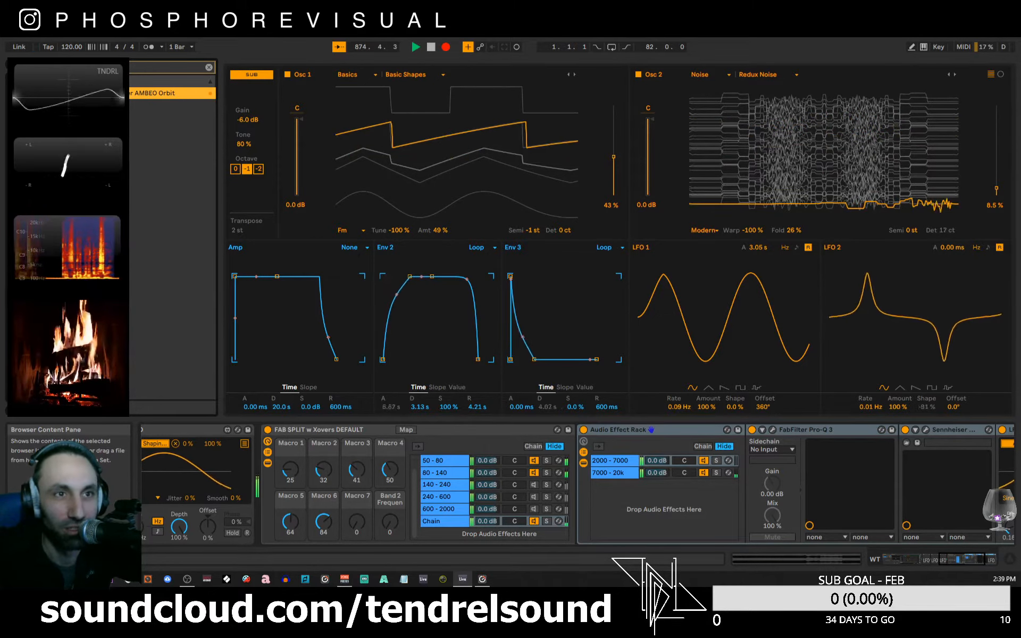
left_click(30, 35)
left_click(36, 44)
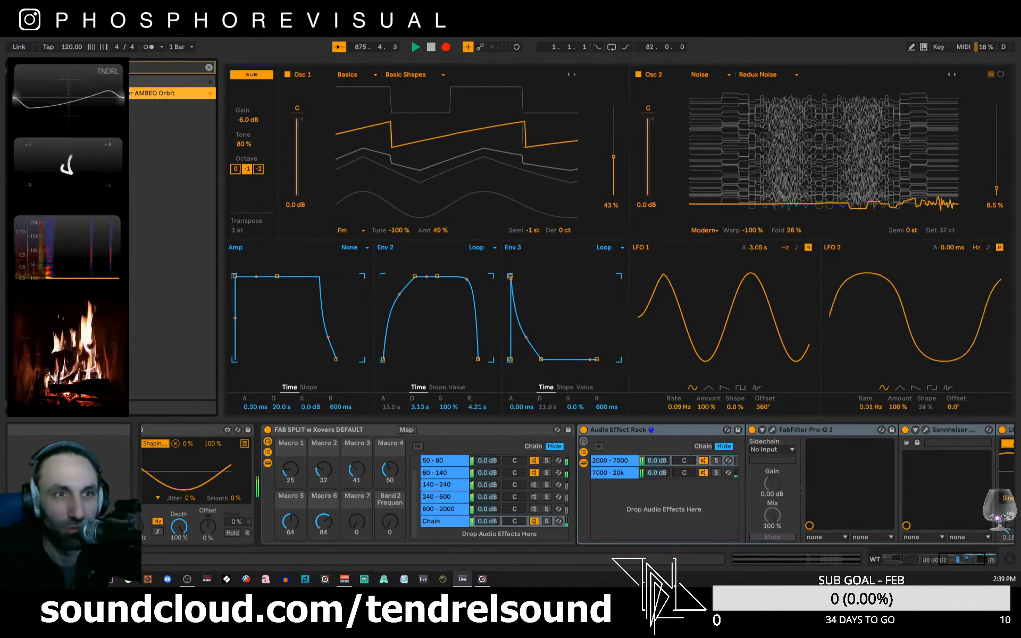
left_click(31, 35)
left_click(33, 41)
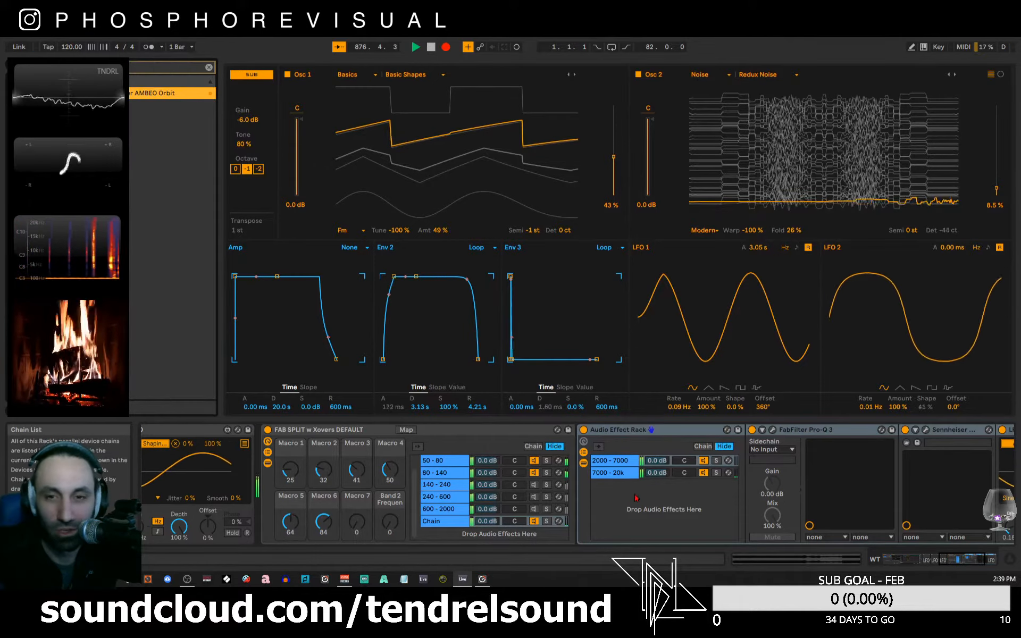
- Ungroup the combined chain to return 2000 - 7000 and 7000 - 20k to the band-split rack
left_click(673, 513)
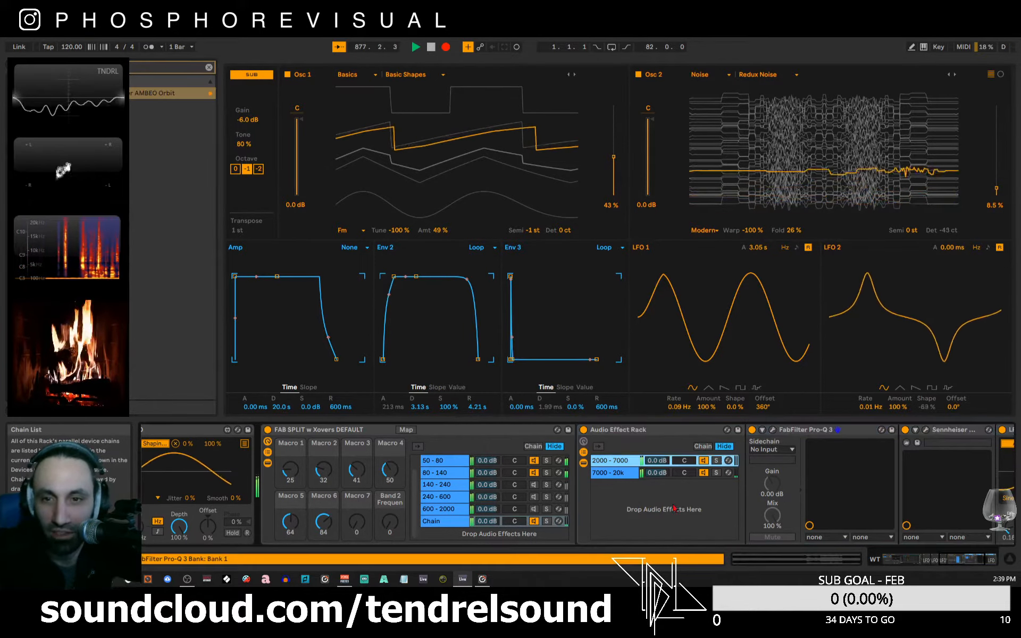
right_click(455, 525)
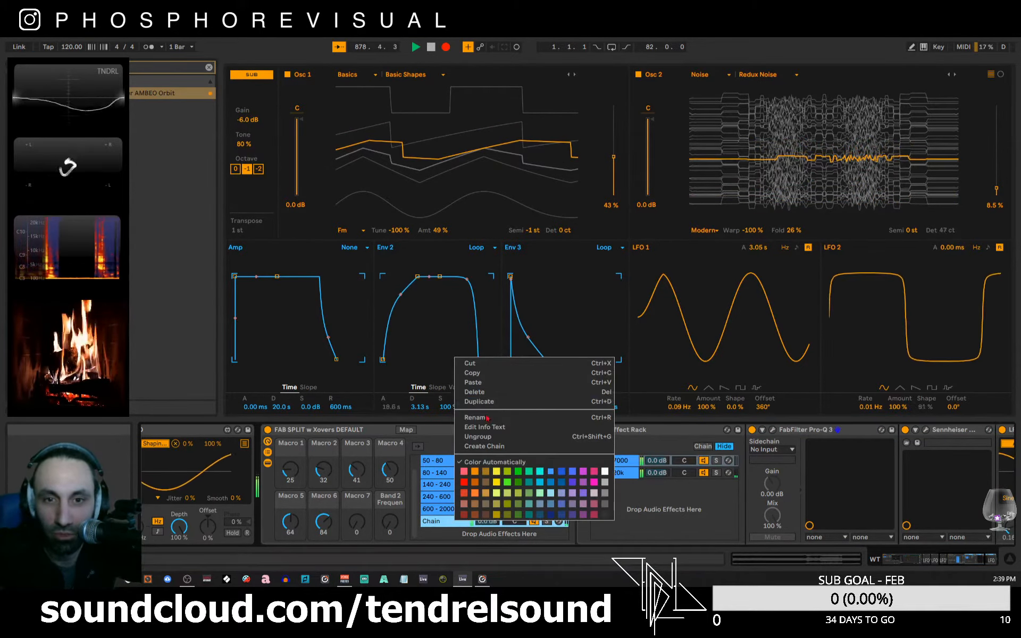
left_click(493, 437)
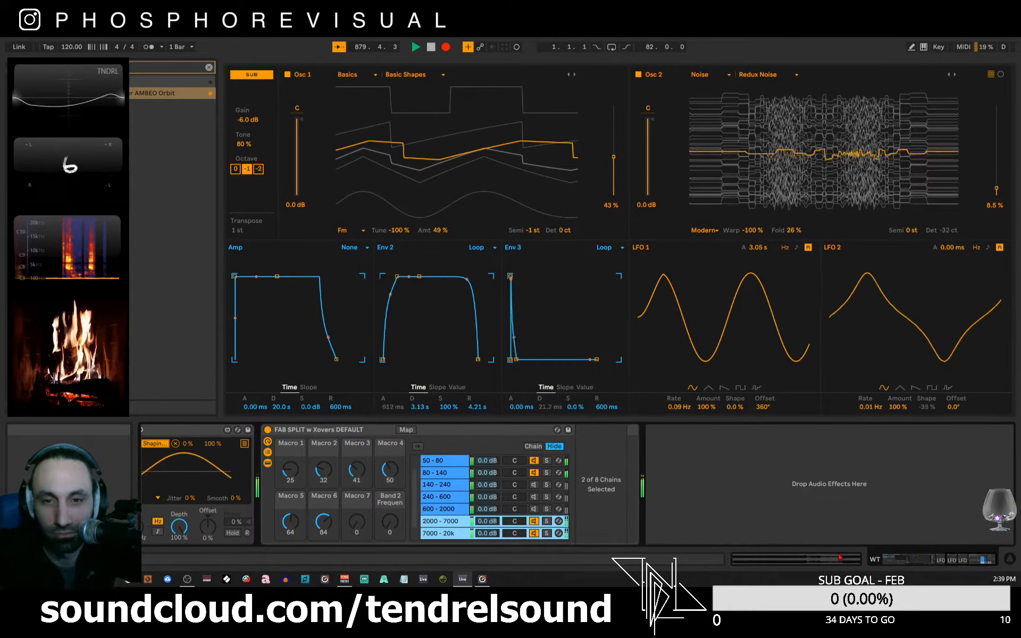
- Select the 2000 - 7000 chain and toggle its FabFilter Pro-Q 3 off and back on
left_click_drag(914, 562, 967, 561)
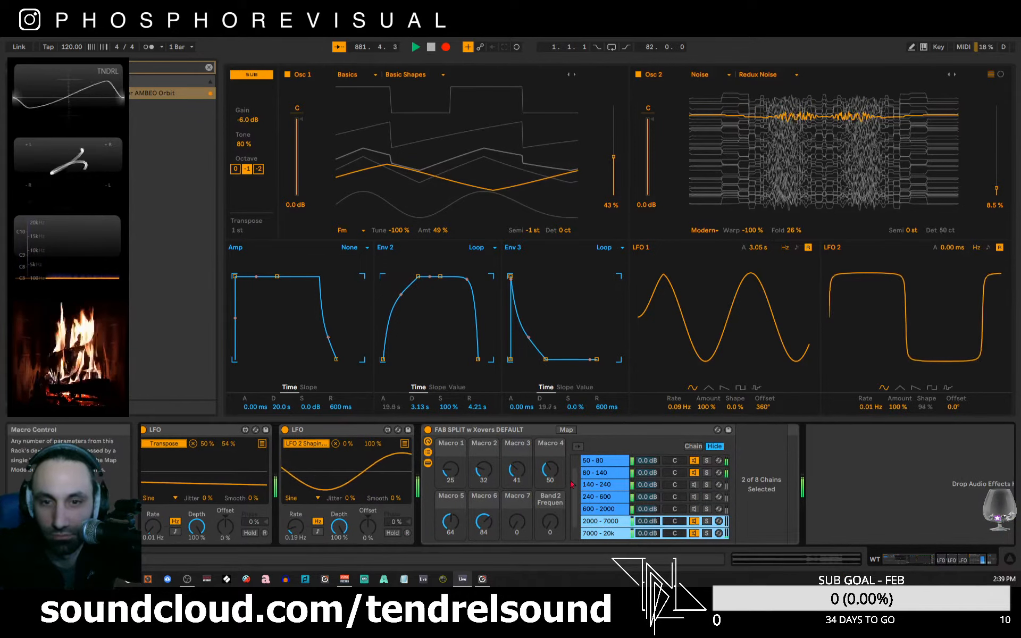
left_click(600, 521)
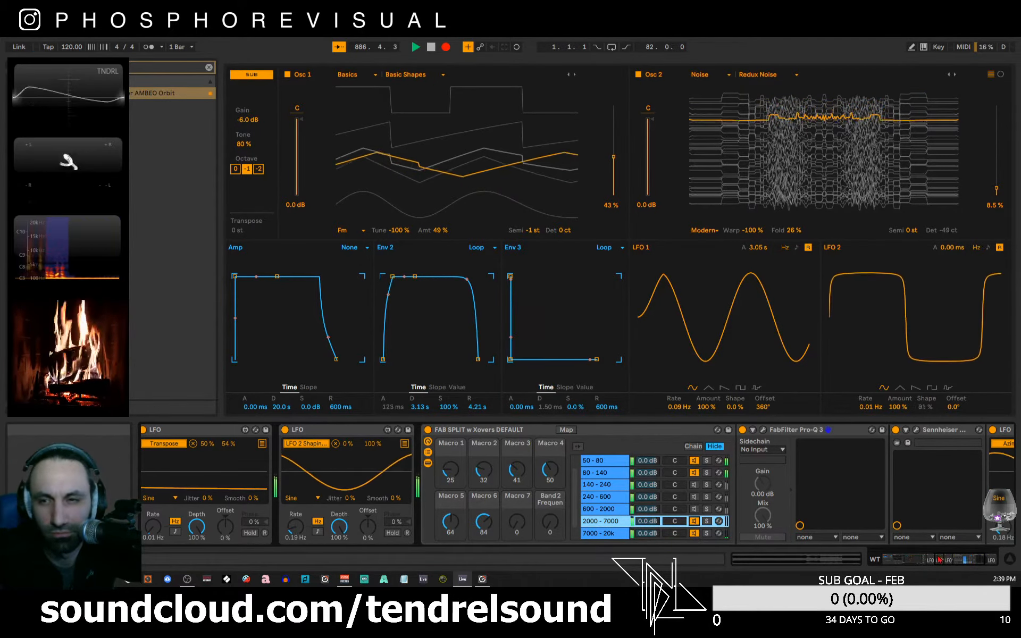
left_click_drag(940, 559, 957, 562)
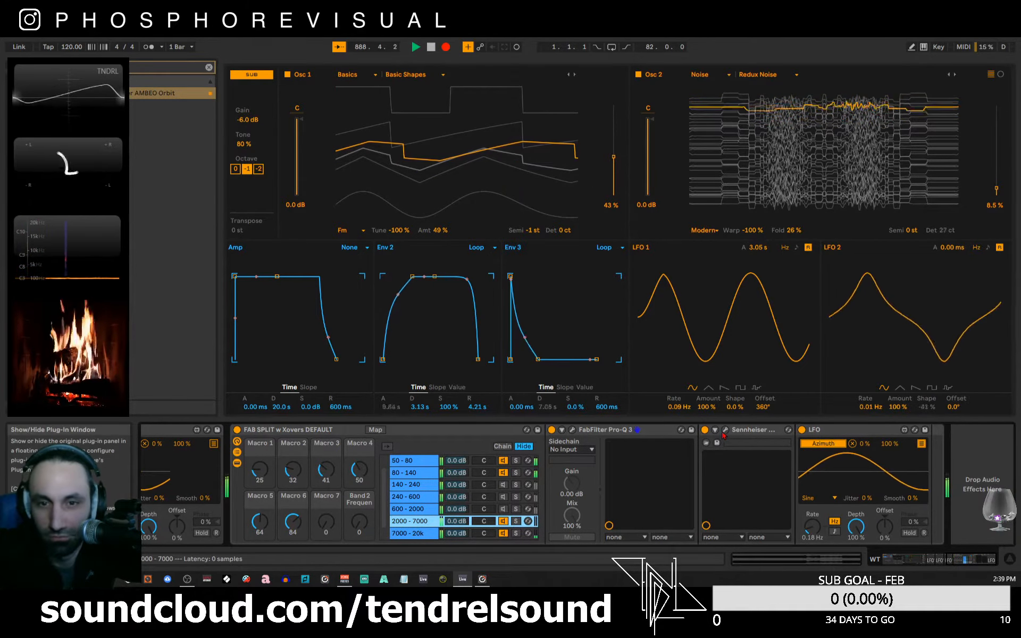
left_click(551, 429)
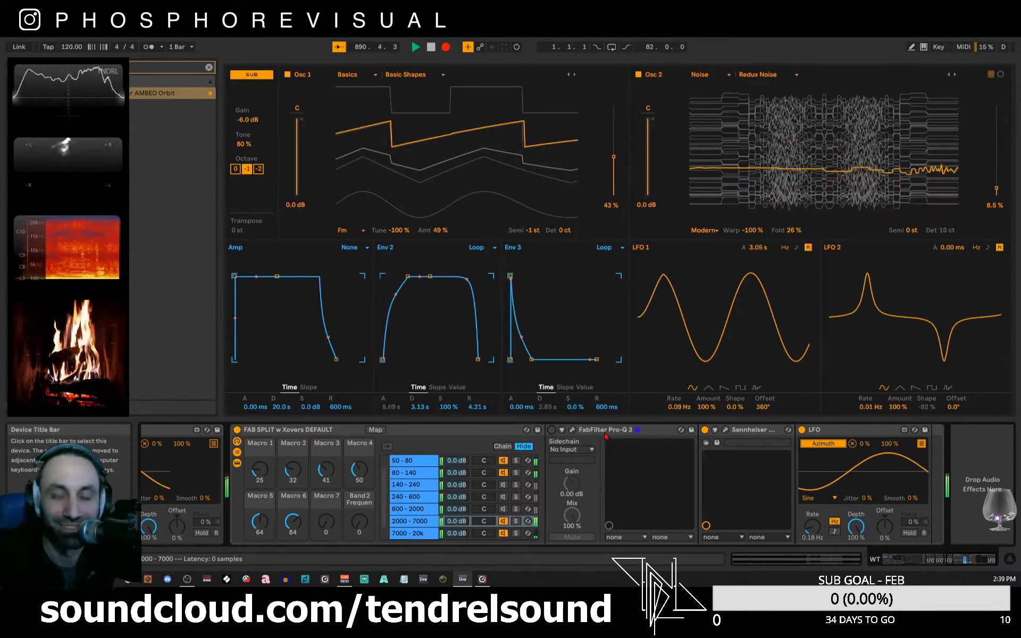
left_click(551, 430)
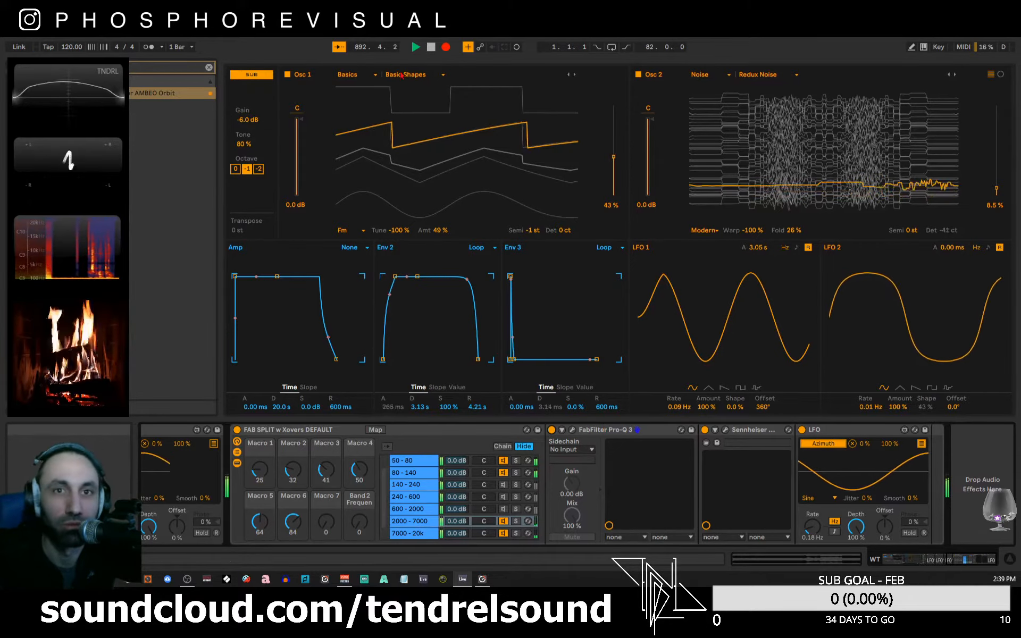
- Stop the recording, reveal the arrangement, and select the MIC track to show its device chain
left_click(430, 47)
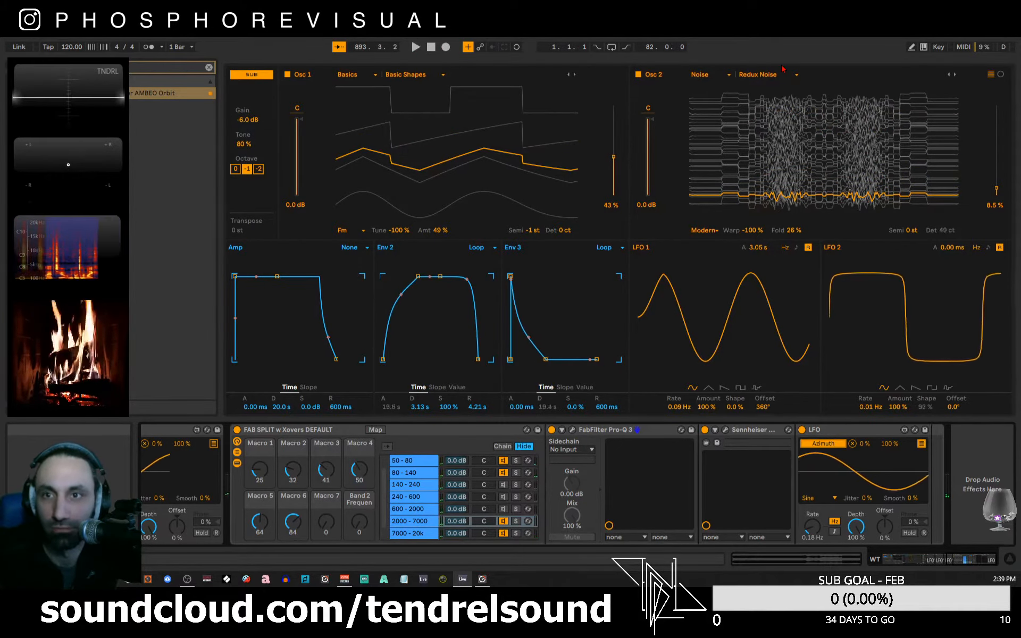
left_click_drag(783, 62, 792, 317)
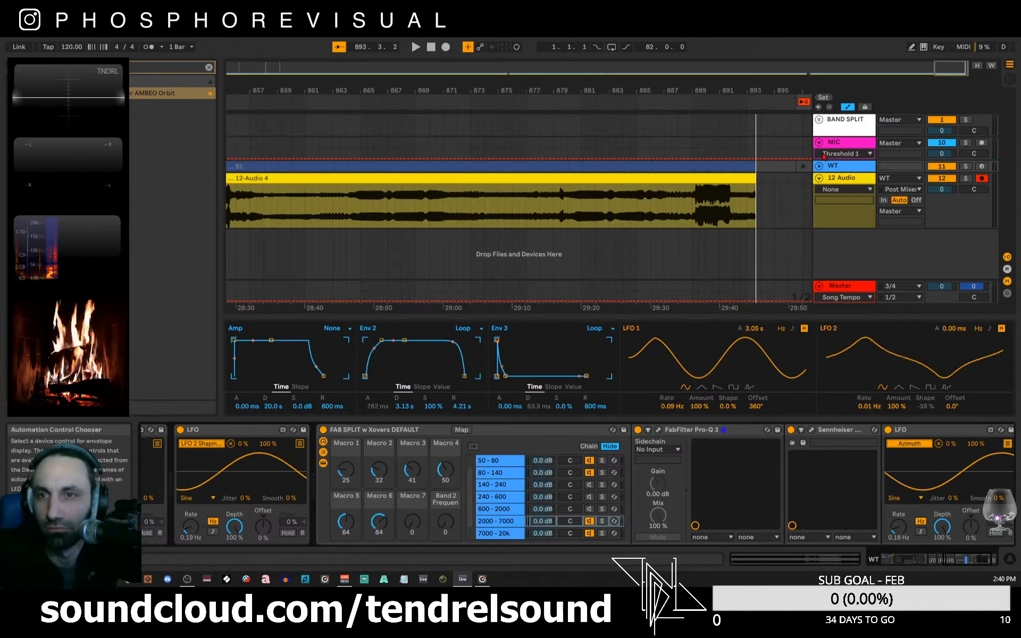
left_click(832, 145)
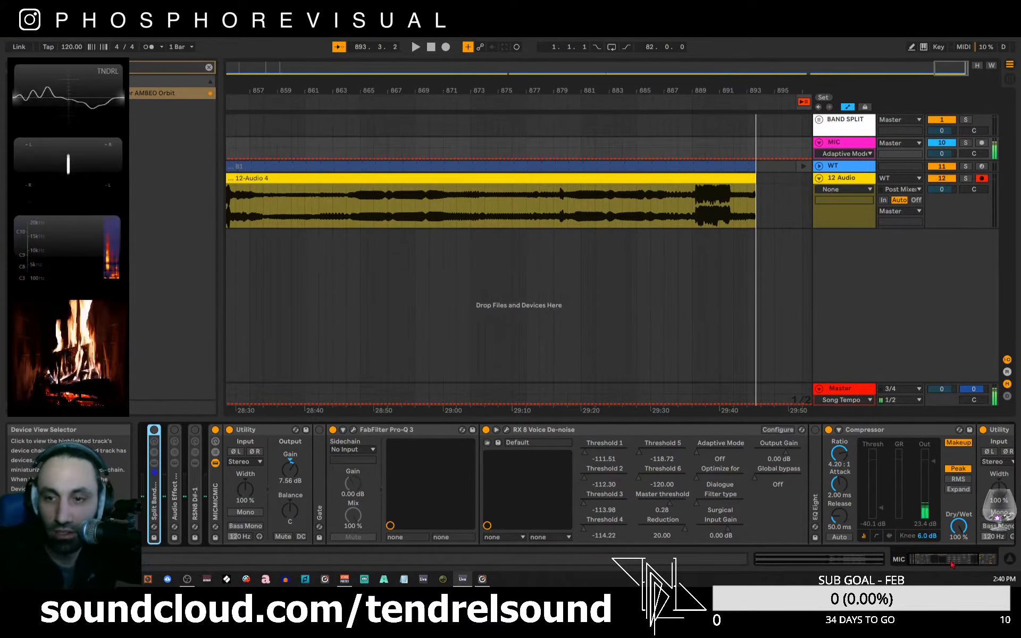
- Look through the MIC track's devices and return to the WT track's FAB SPLIT w Xovers DEFAULT rack
left_click_drag(951, 563, 955, 565)
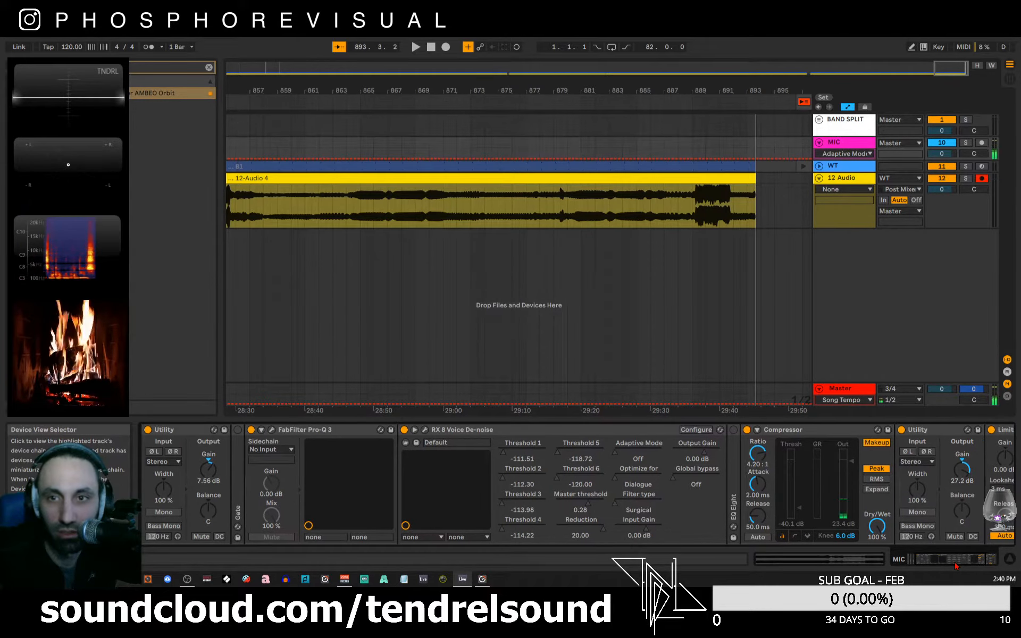
left_click(840, 166)
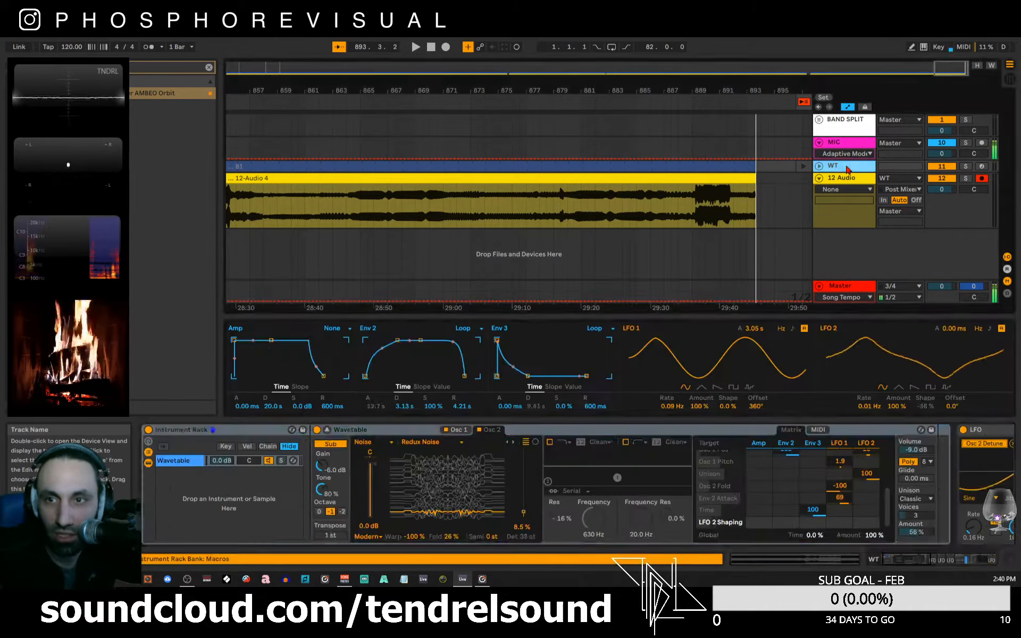
left_click_drag(918, 563, 969, 563)
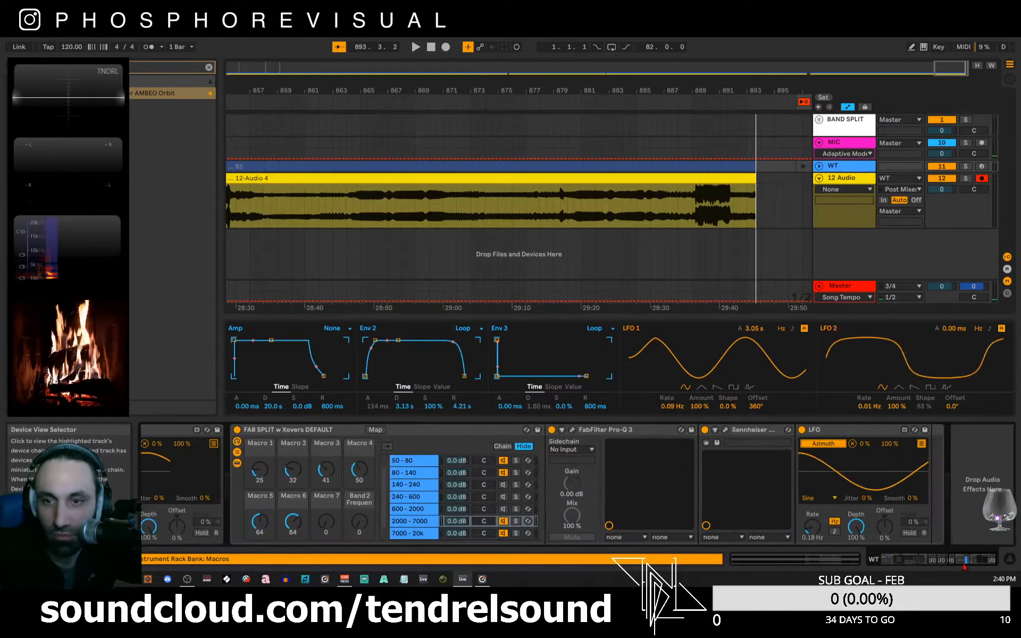
- Inspect the filter curve of the 2000 - 7000 chain's FabFilter Pro-Q 3 and close its plug-in window
left_click(611, 433)
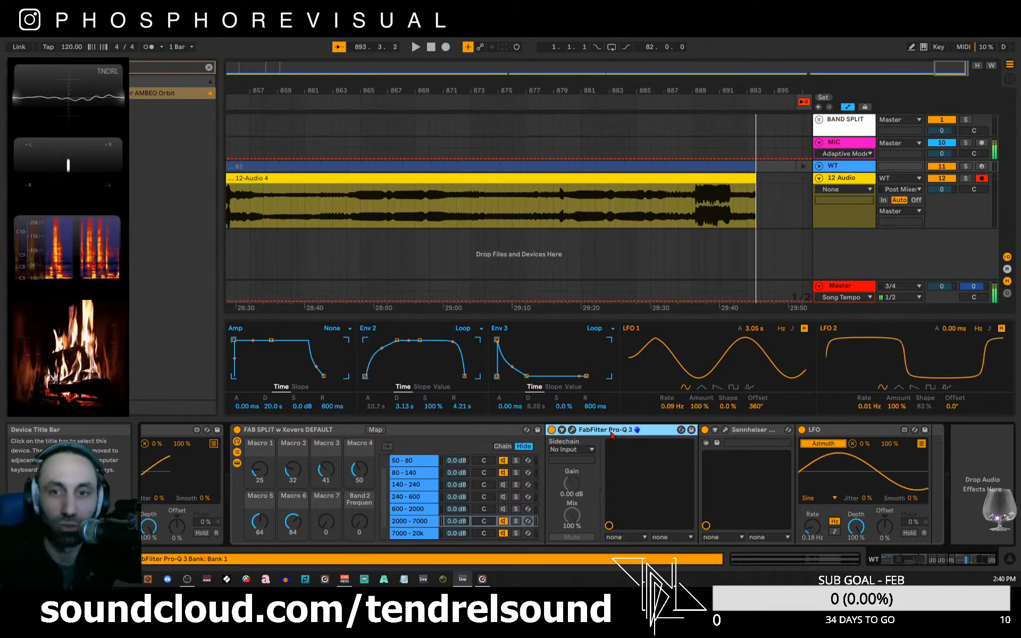
left_click(572, 430)
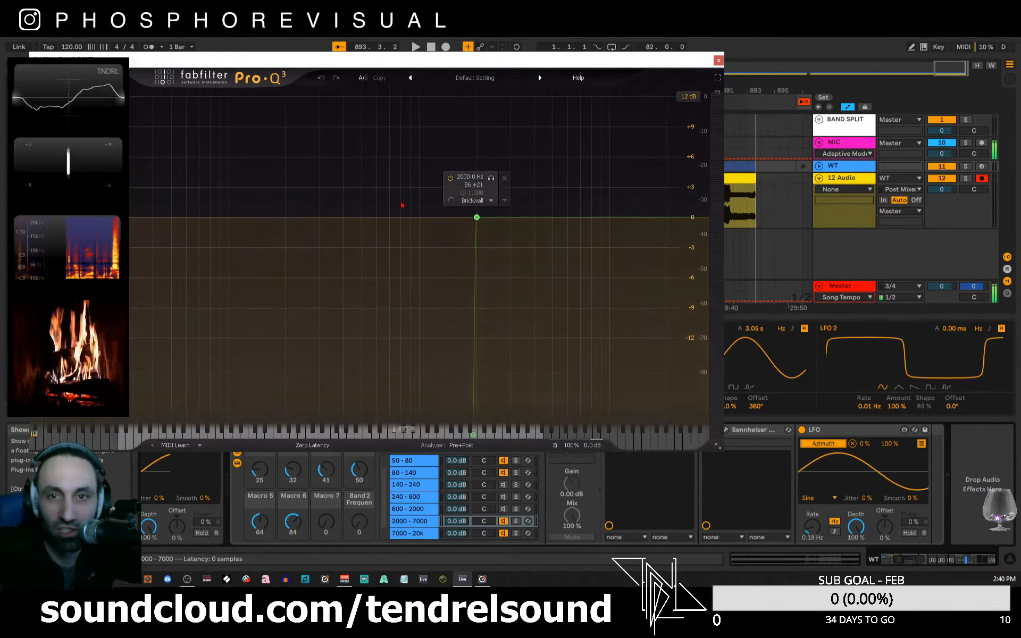
left_click_drag(590, 63, 505, 21)
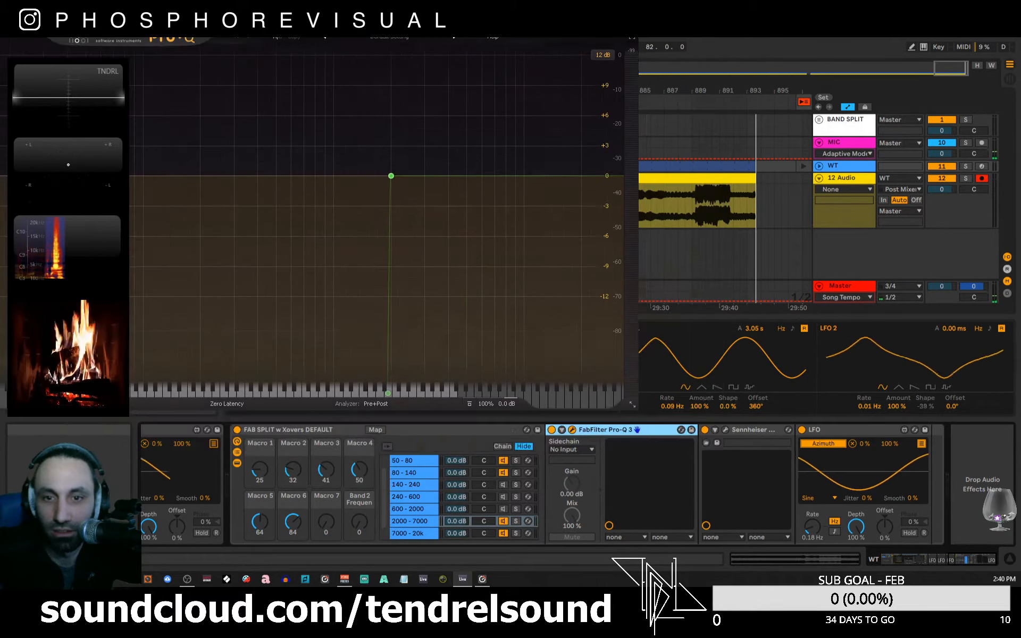
left_click(628, 21)
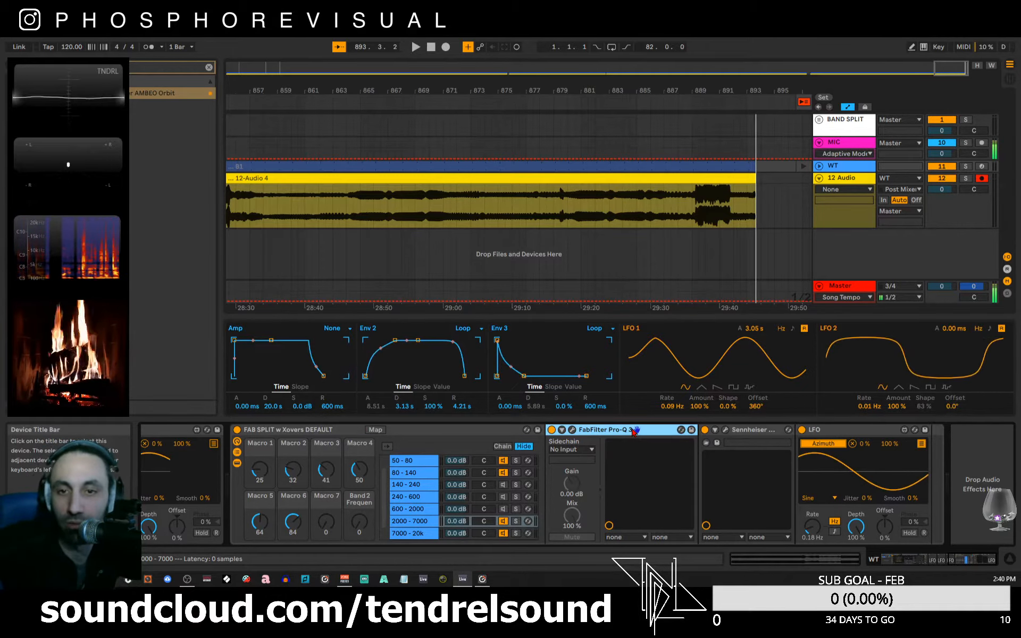
- Try removing the FabFilter Pro-Q 3 from the 2000 - 7000 chain and undo the deletion
key("Delete")
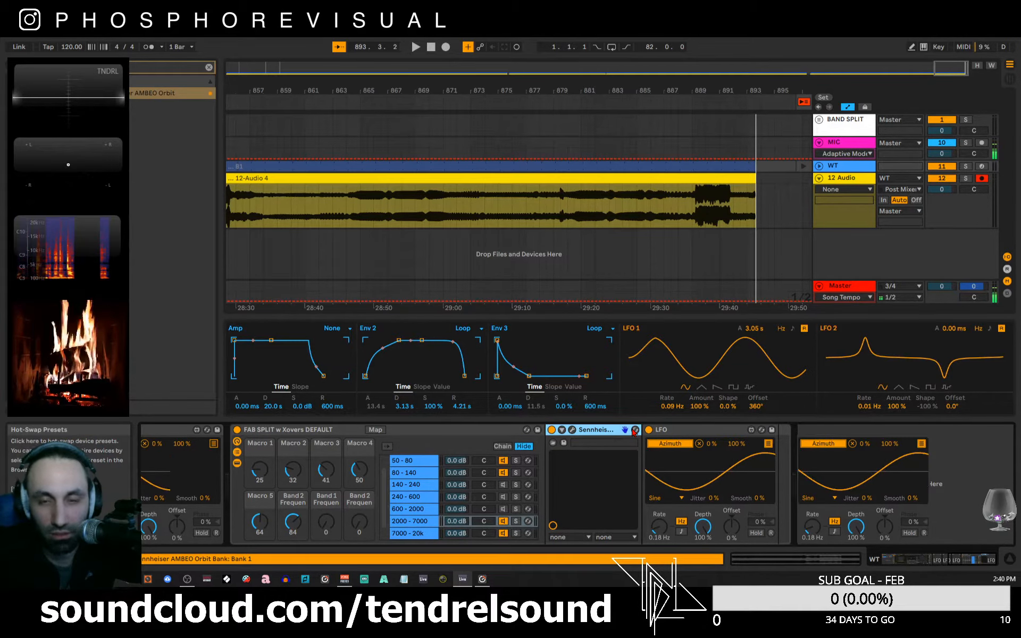
key("ctrl+z")
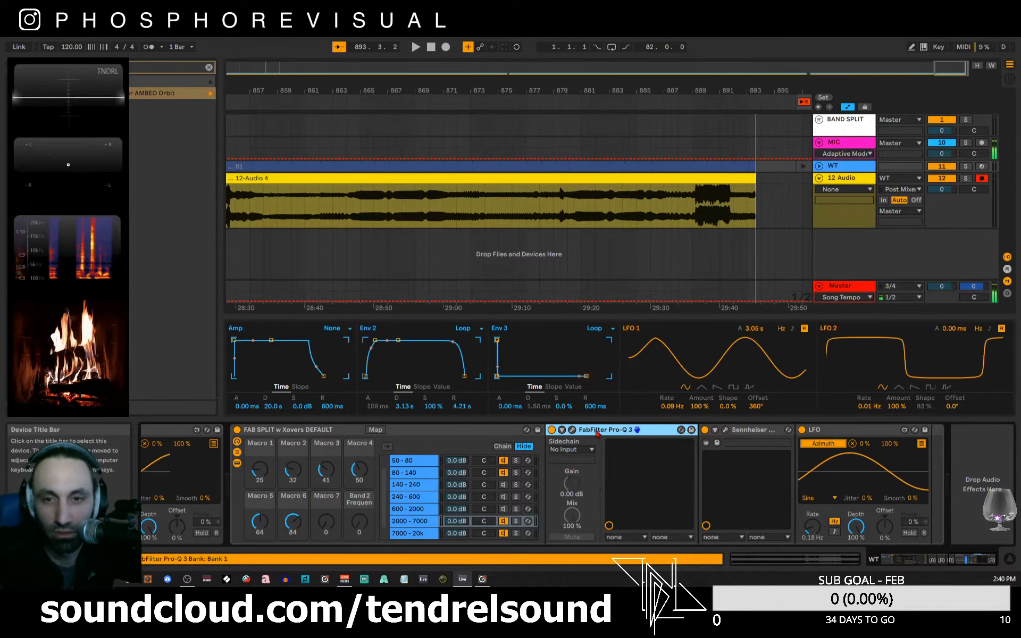
- Check the low-cut band's frequency in the FabFilter Pro-Q 3, close the plug-in window, and select the 2000 - 7000 chain
left_click(571, 430)
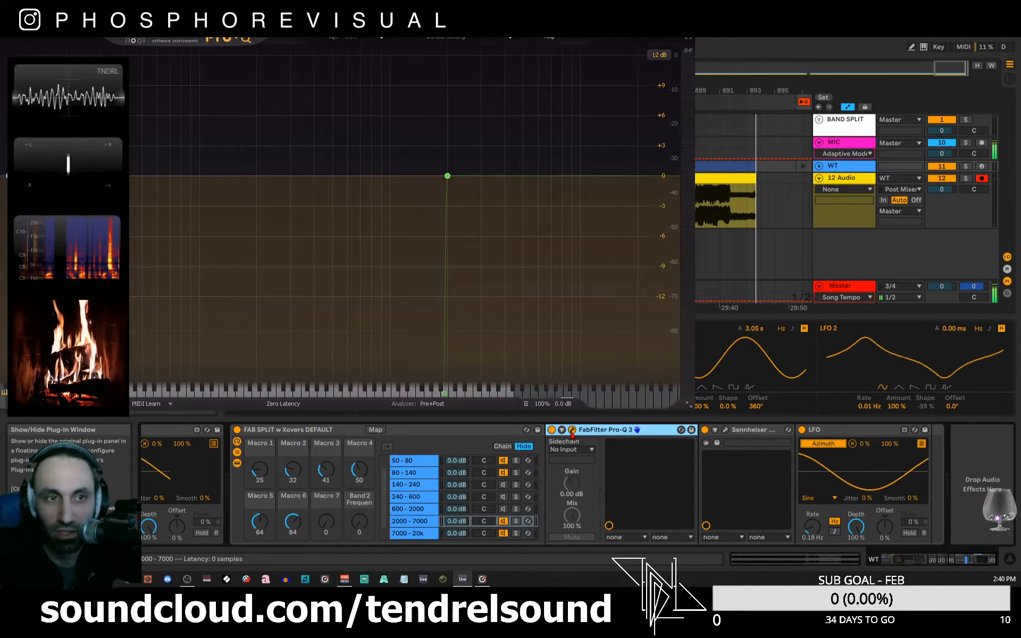
left_click(447, 176)
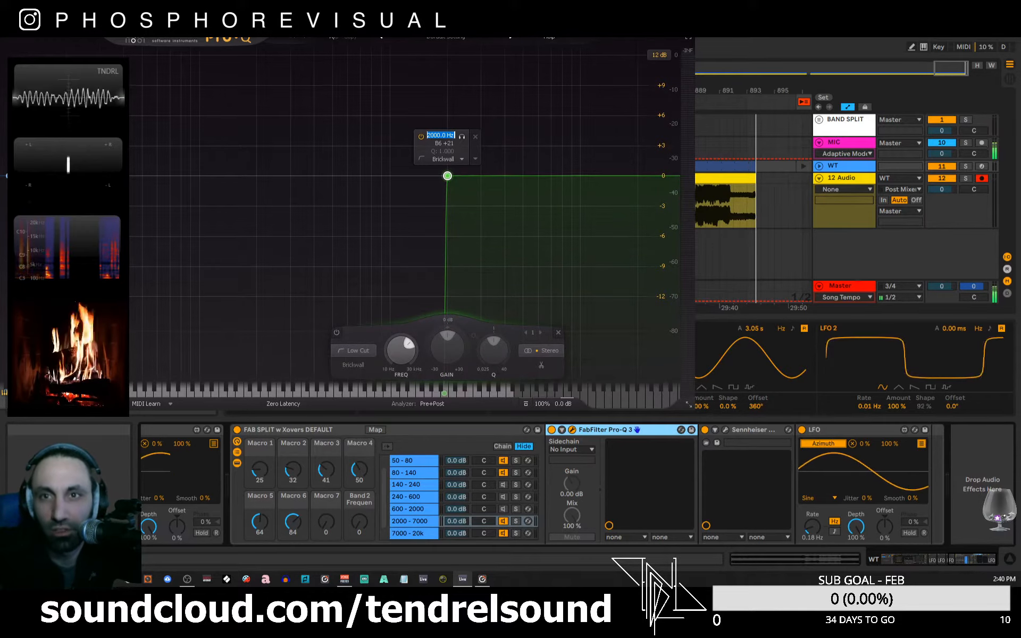
left_click(684, 22)
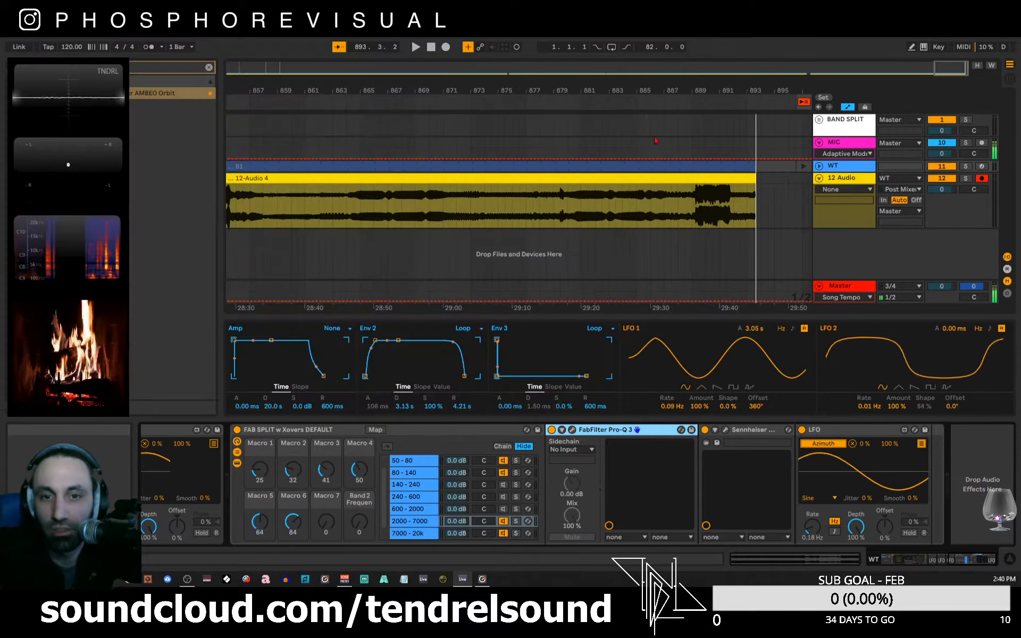
left_click(422, 524)
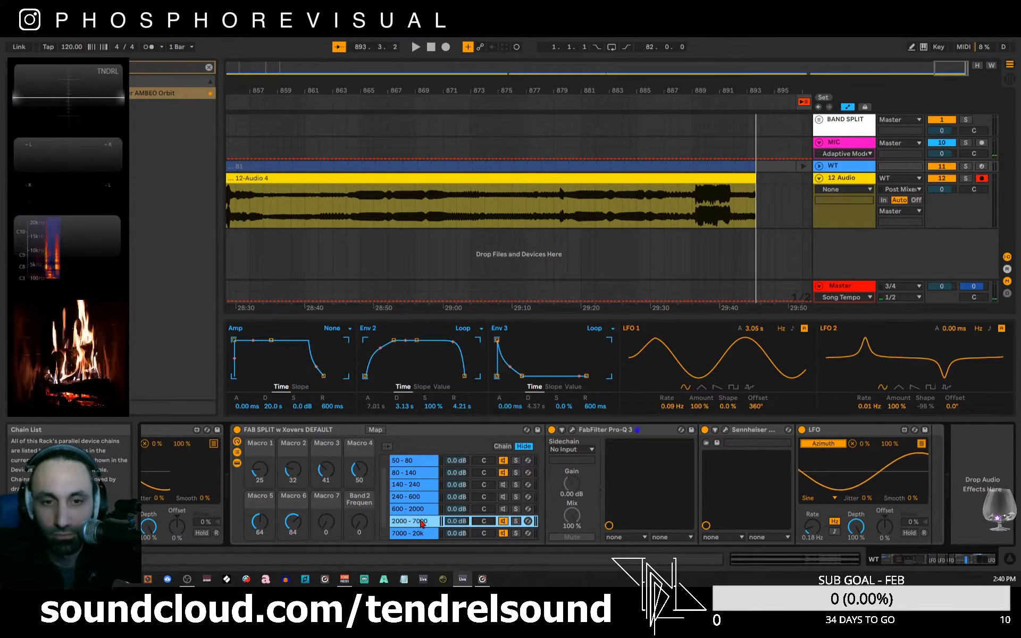
- Open the FabFilter Pro-Q 3 on the 2000 - 7000 chain and add an EQ band at about 7067 Hz
left_click(573, 430)
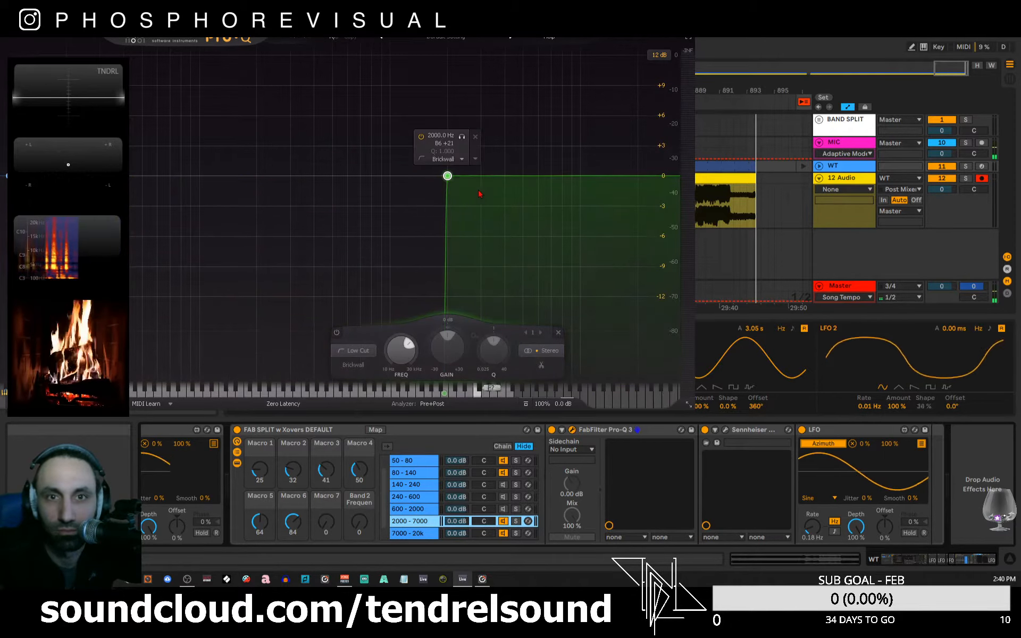
left_click(565, 176)
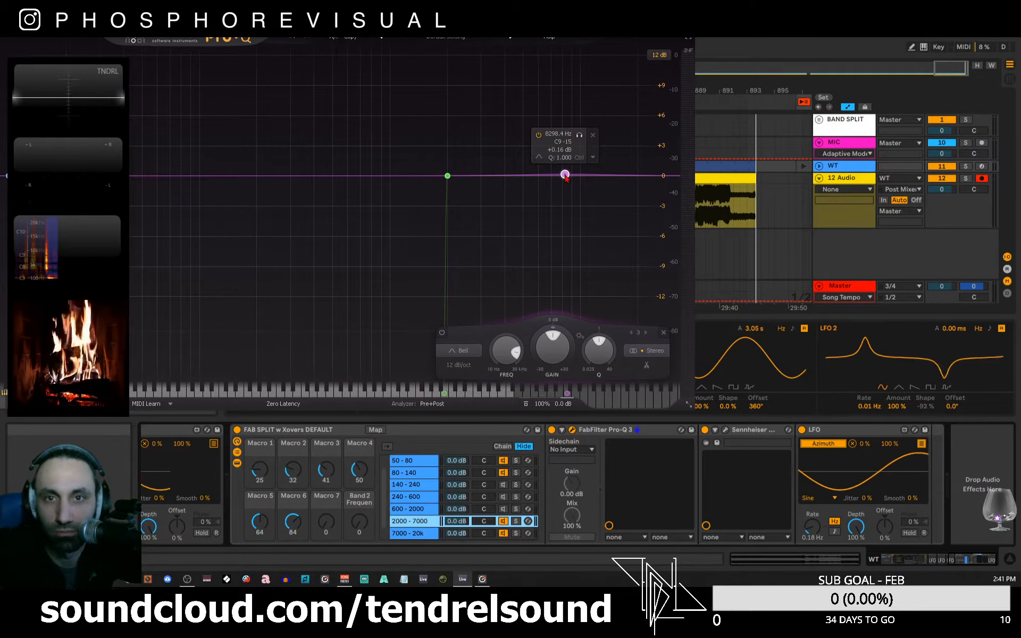
left_click_drag(565, 177, 553, 178)
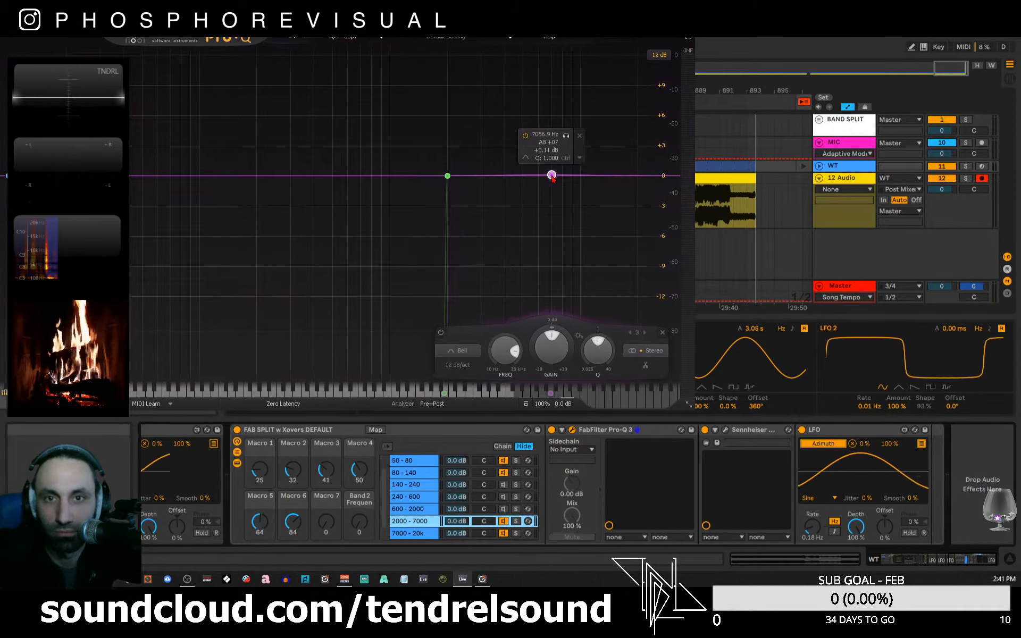
- Make the new EQ band a high cut with a 96 dB/oct slope and close the equalizer
right_click(552, 176)
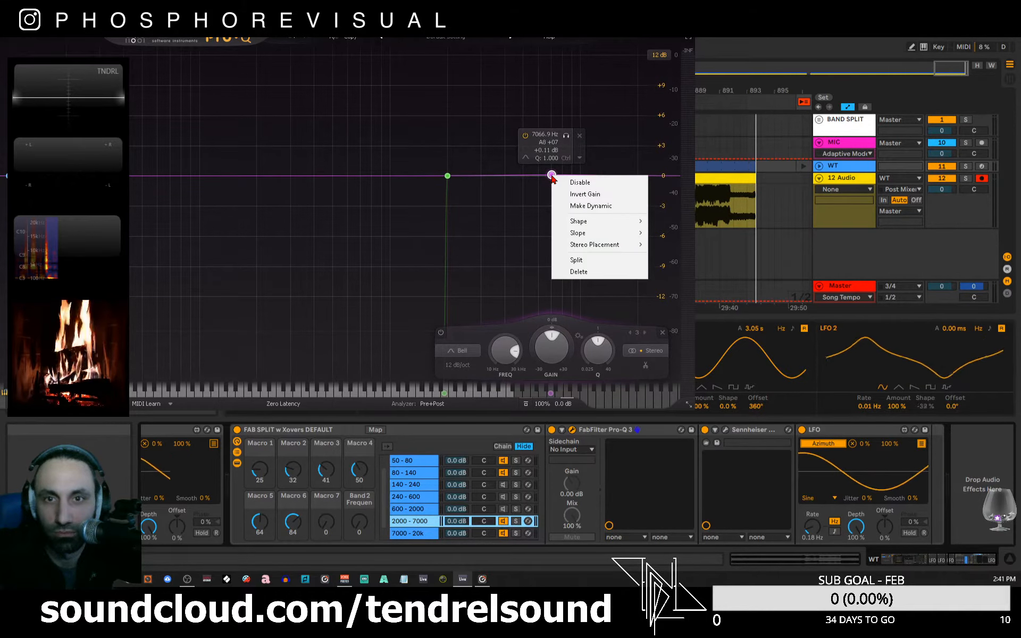
mouse_move(609, 236)
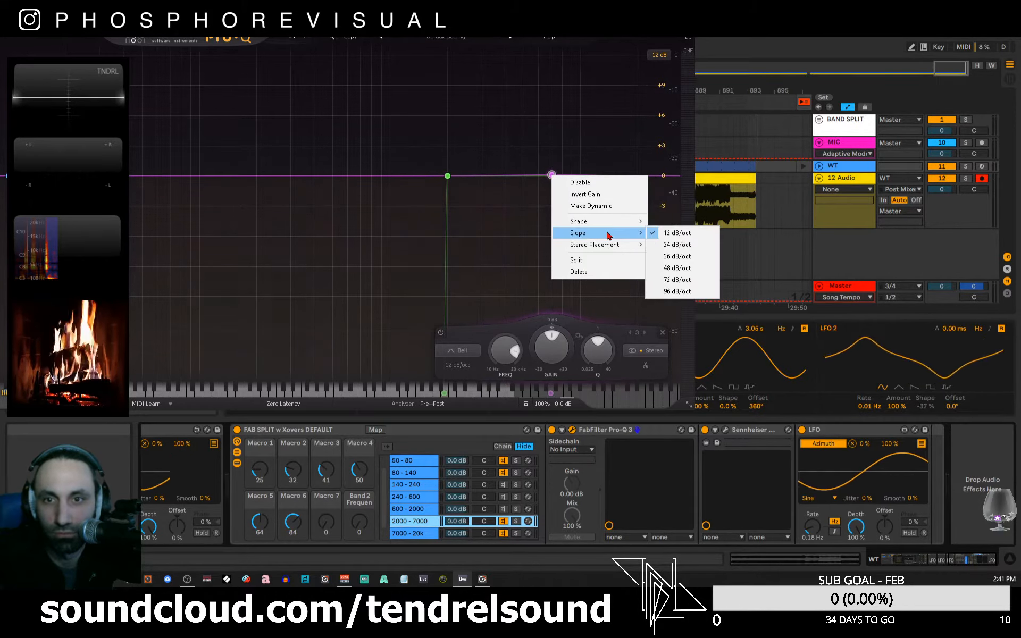
left_click(669, 291)
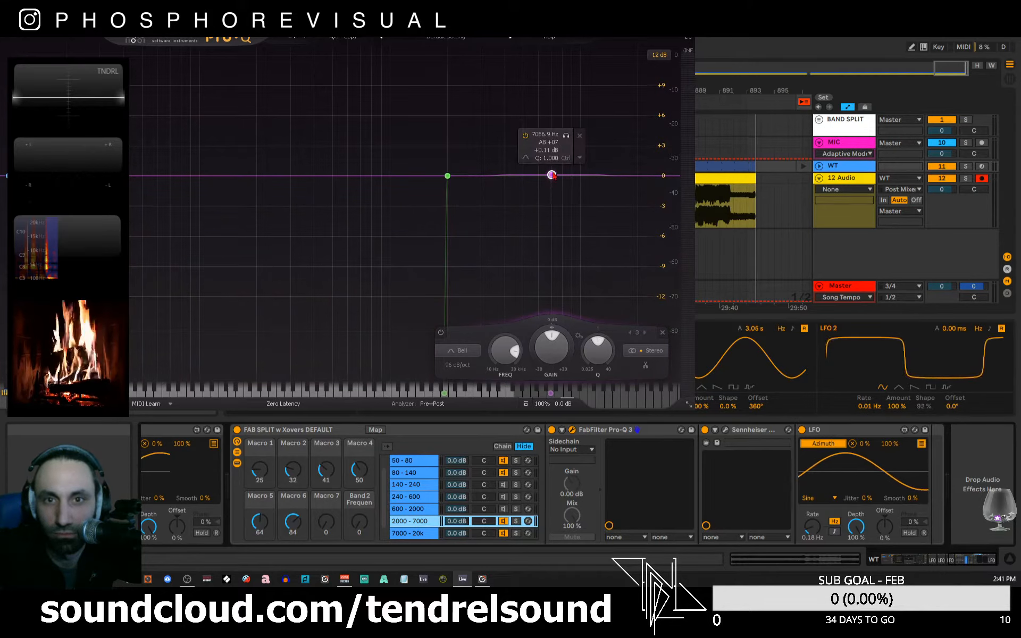
left_click(526, 158)
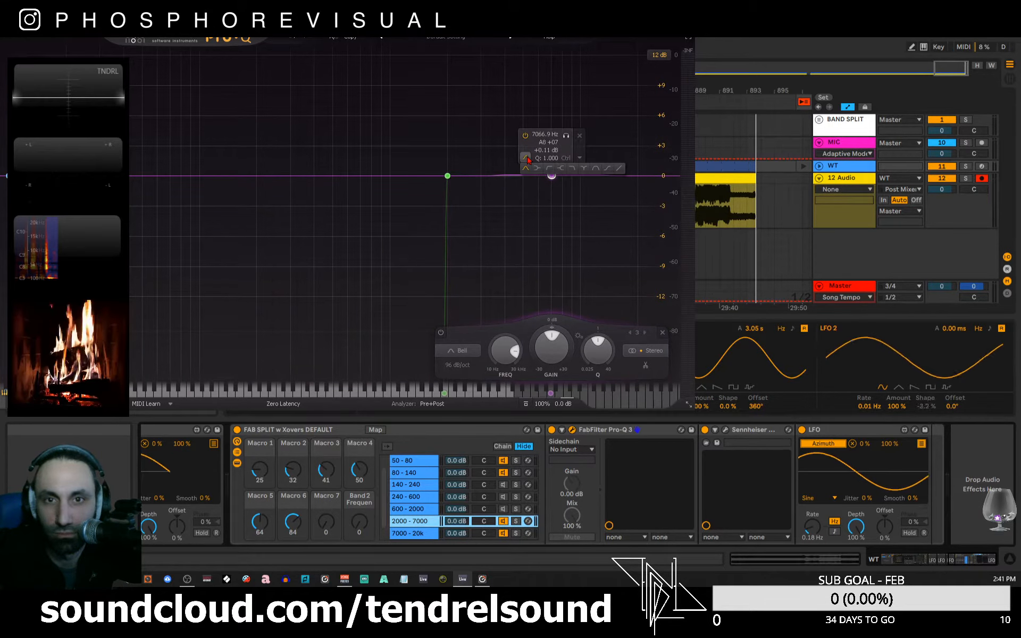
left_click(572, 168)
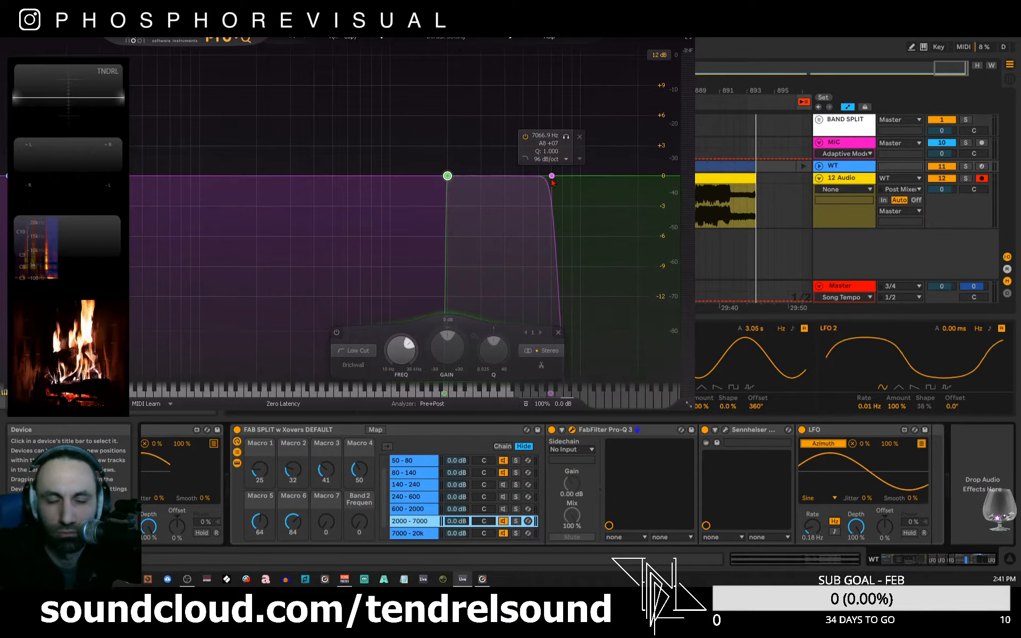
left_click(684, 23)
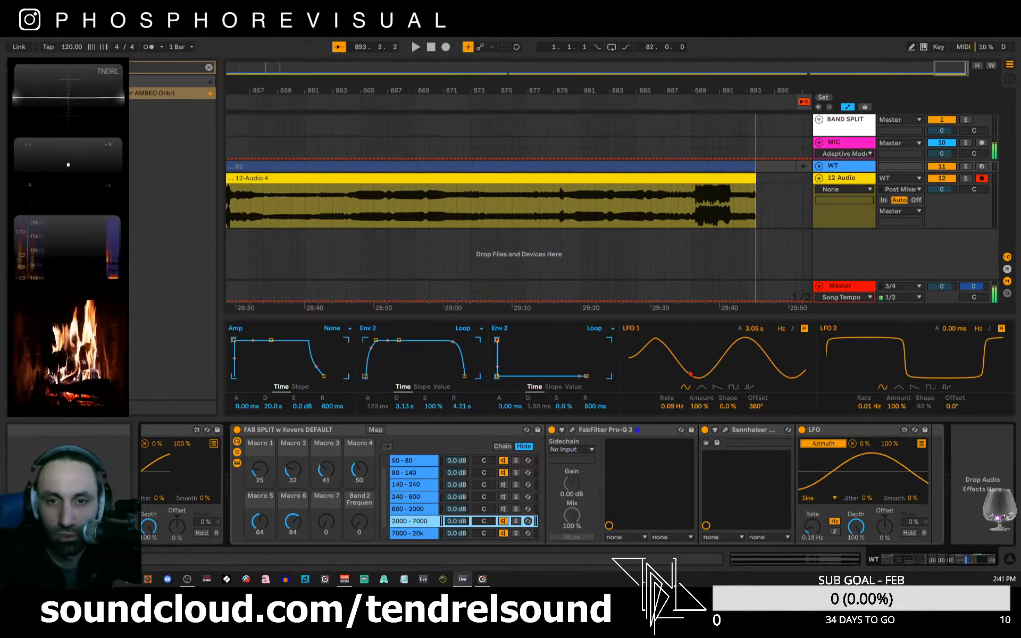
- Load the FAB SPLIT w Xovers.adg rack from the saved racks at the end of the WT device chain, after FAB SPLIT w Xovers DEFAULT
left_click(418, 534)
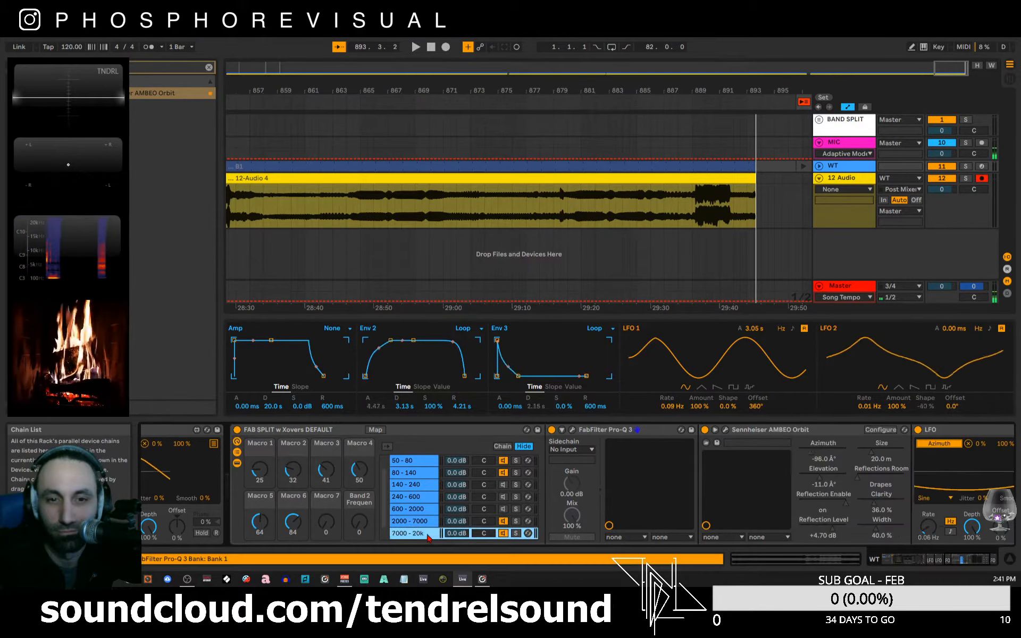
left_click_drag(953, 562, 928, 562)
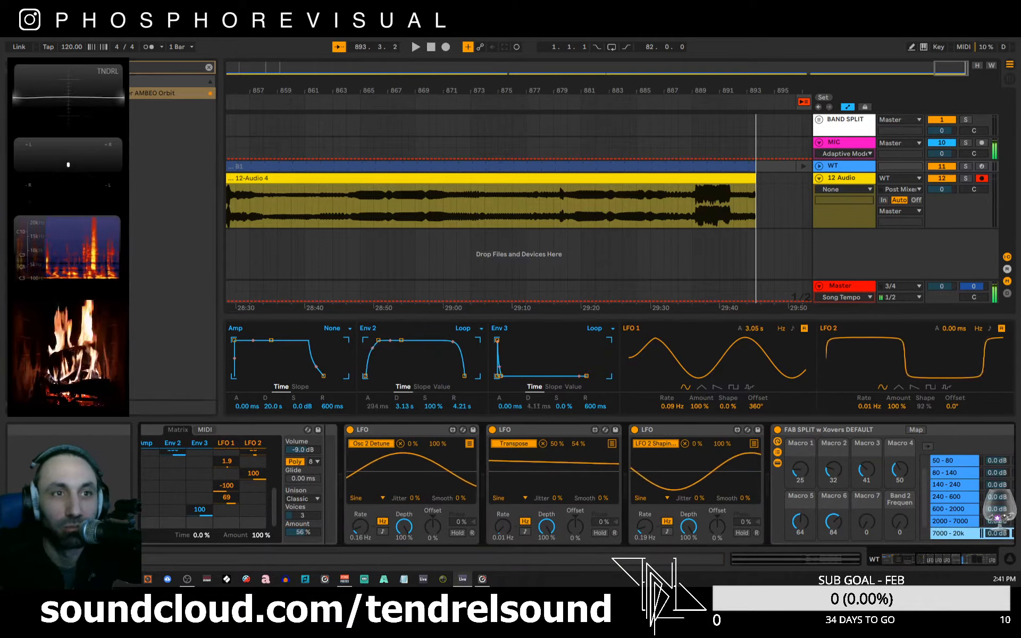
key("Escape")
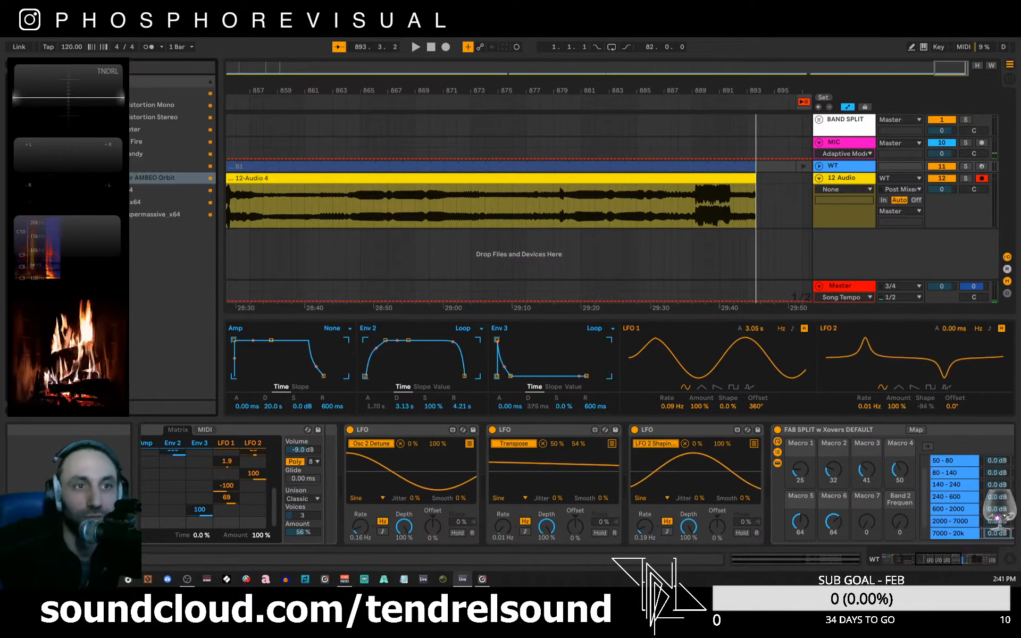
left_click(40, 129)
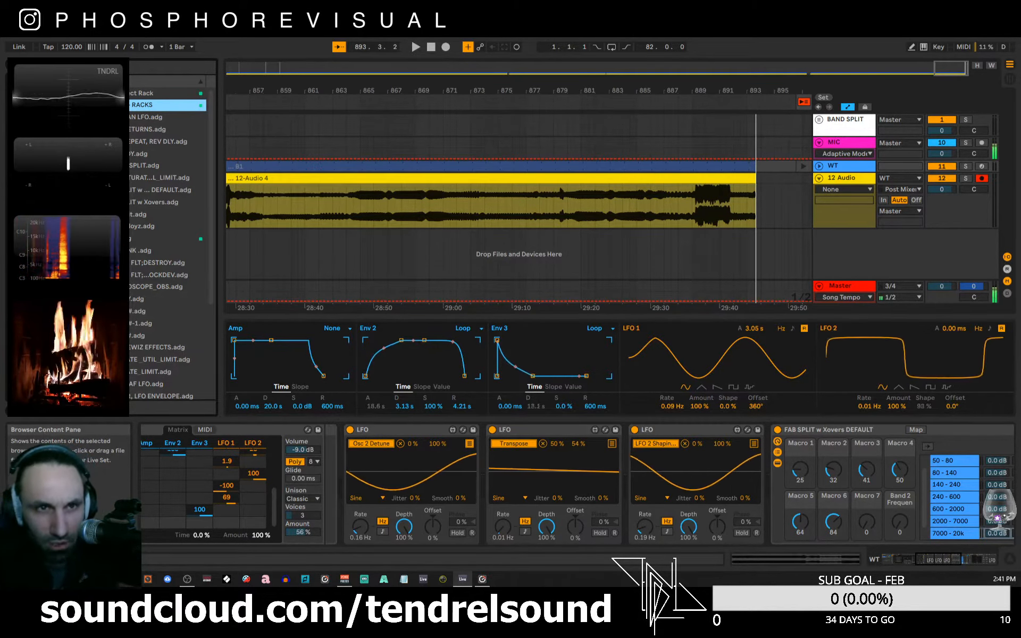
left_click(154, 202)
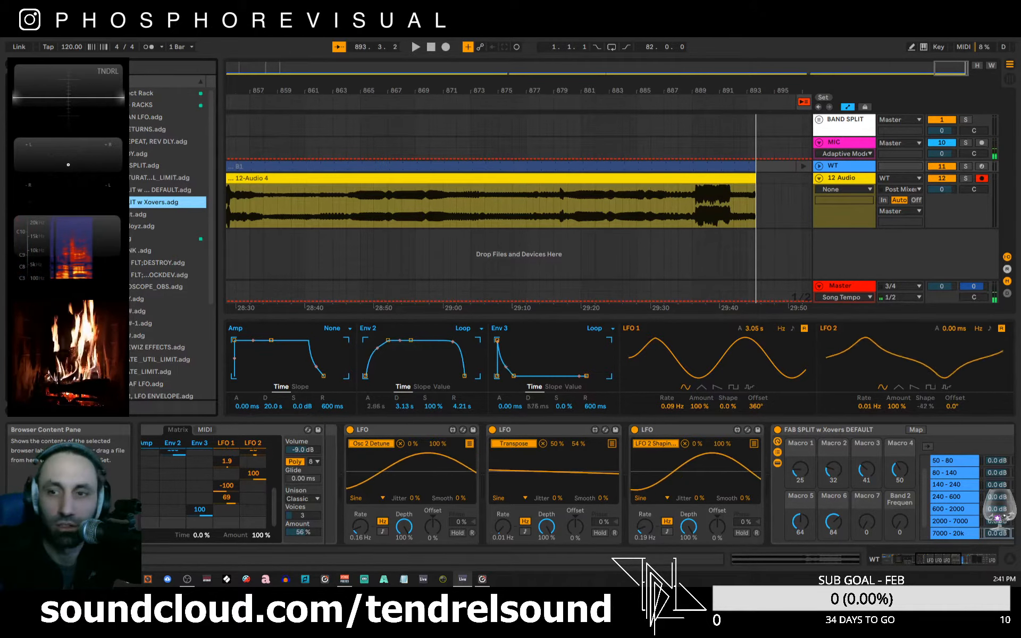
scroll(1011, 455, "right", 10)
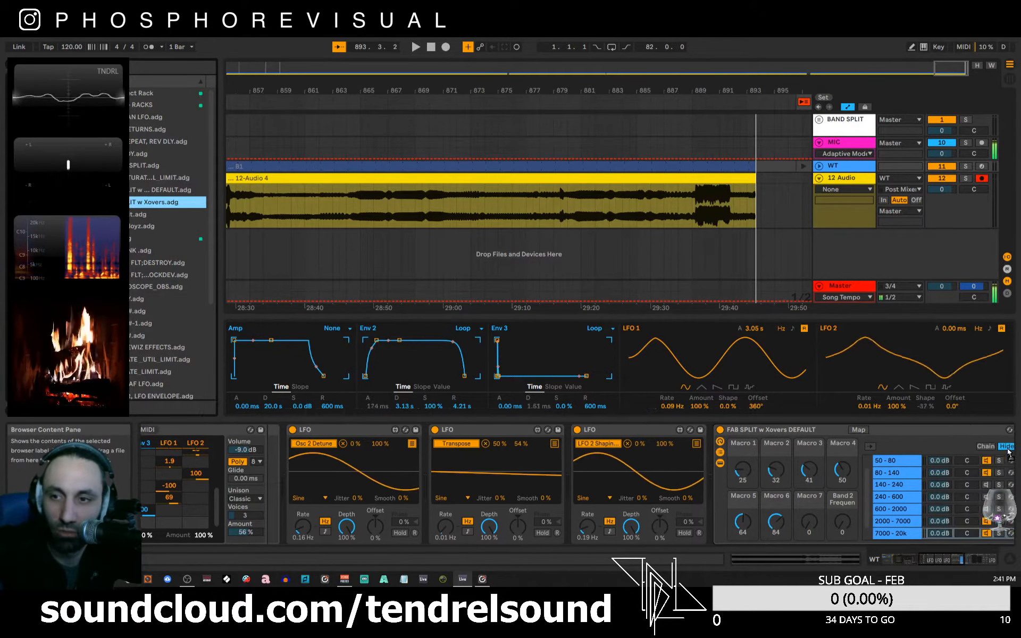
scroll(1009, 453, "right", 10)
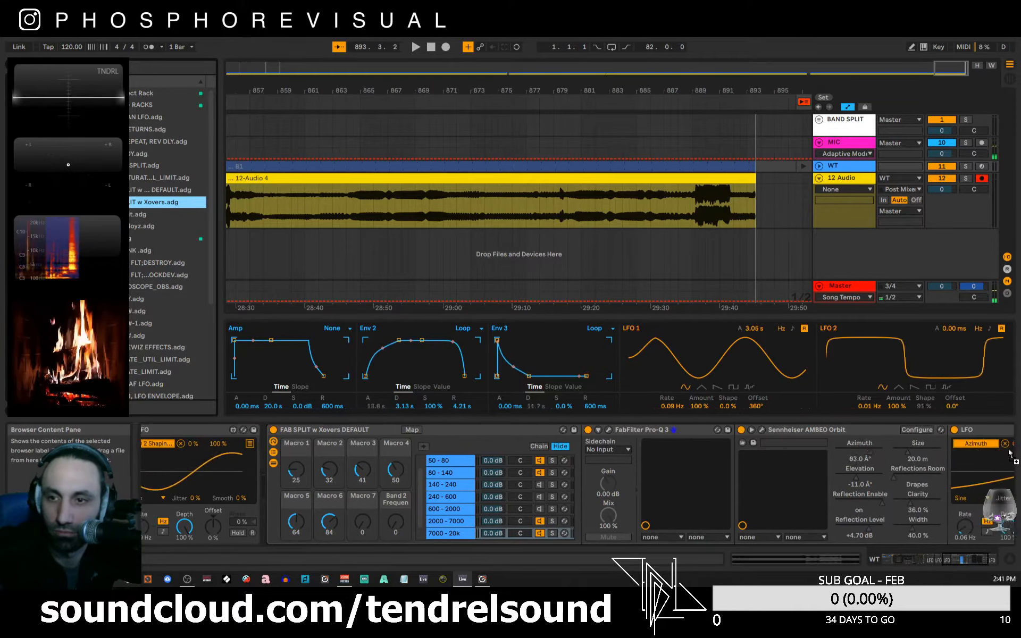
scroll(994, 453, "right", 2)
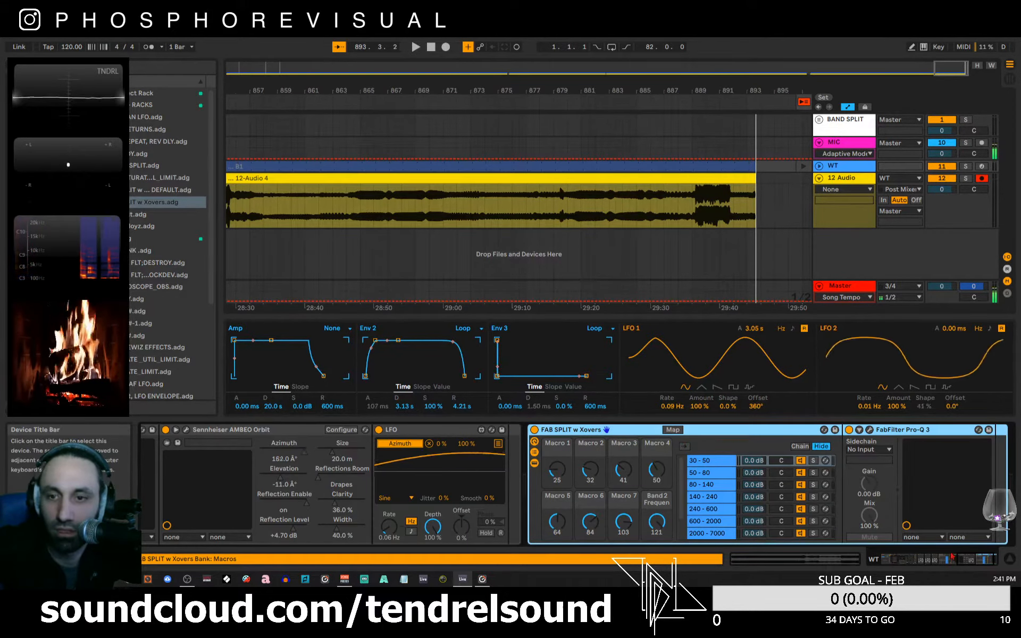
- Select the 2000 - 7000 chain in both FAB SPLIT racks and check the EQ curve of the added rack's Pro-Q 3
left_click(724, 523)
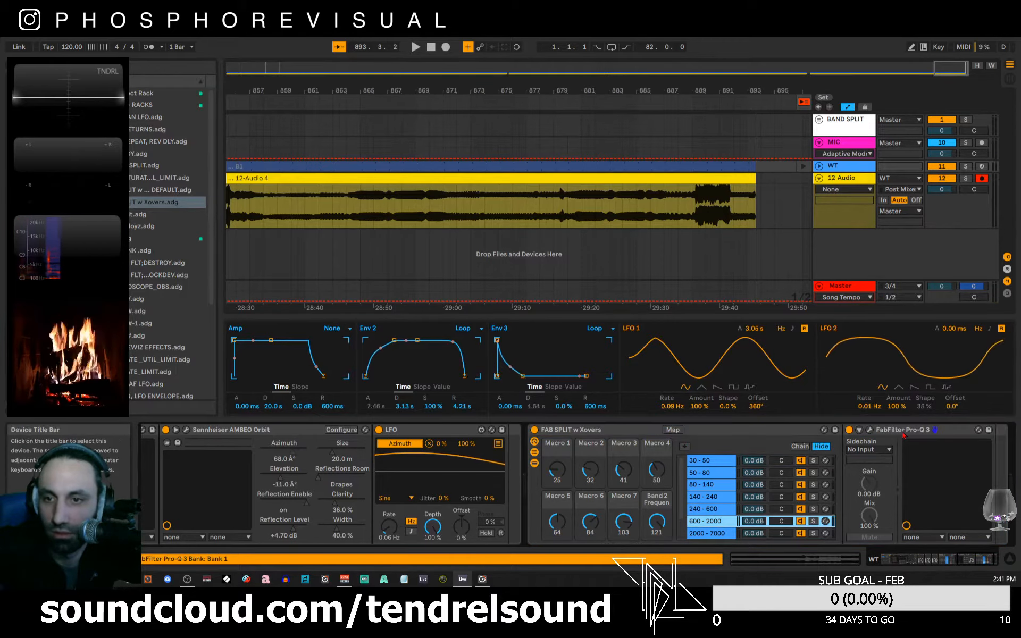
scroll(709, 515, "down", 2)
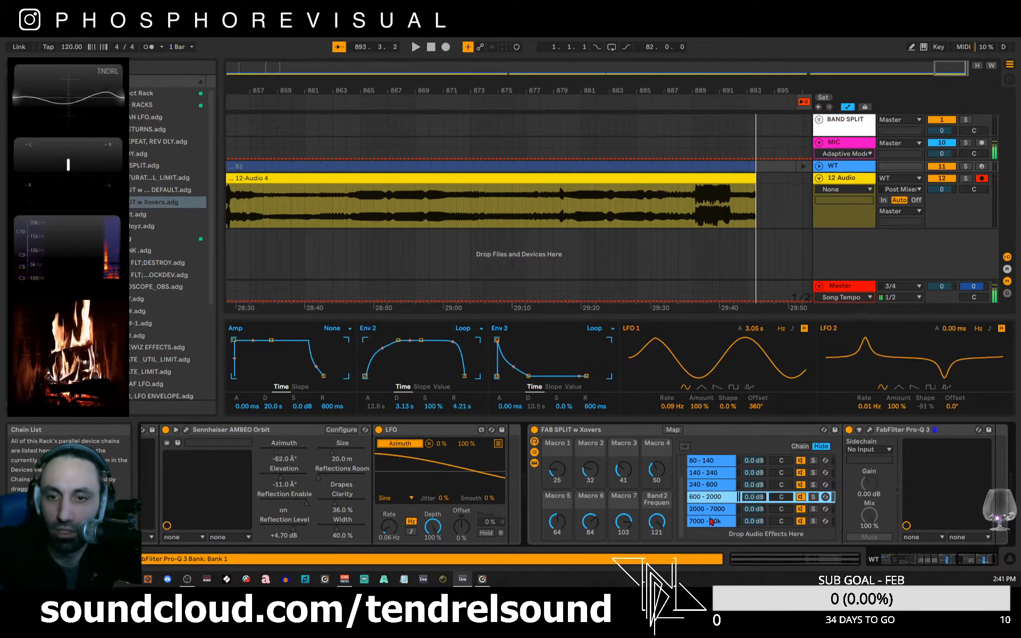
mouse_move(940, 565)
left_mouse_down()
mouse_move(880, 568)
mouse_move(956, 562)
left_mouse_up()
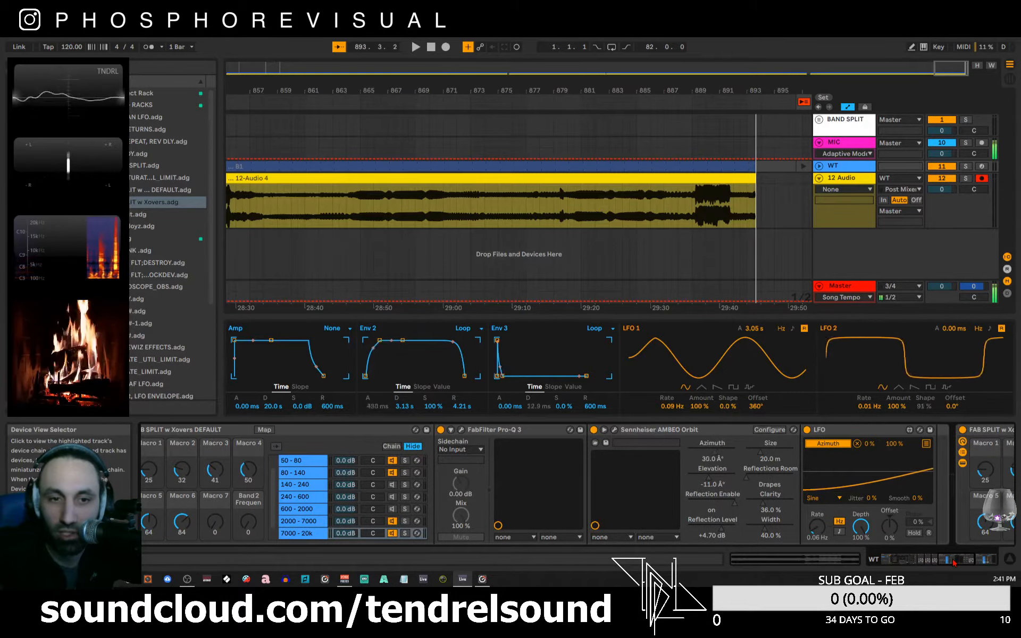
left_click(312, 523)
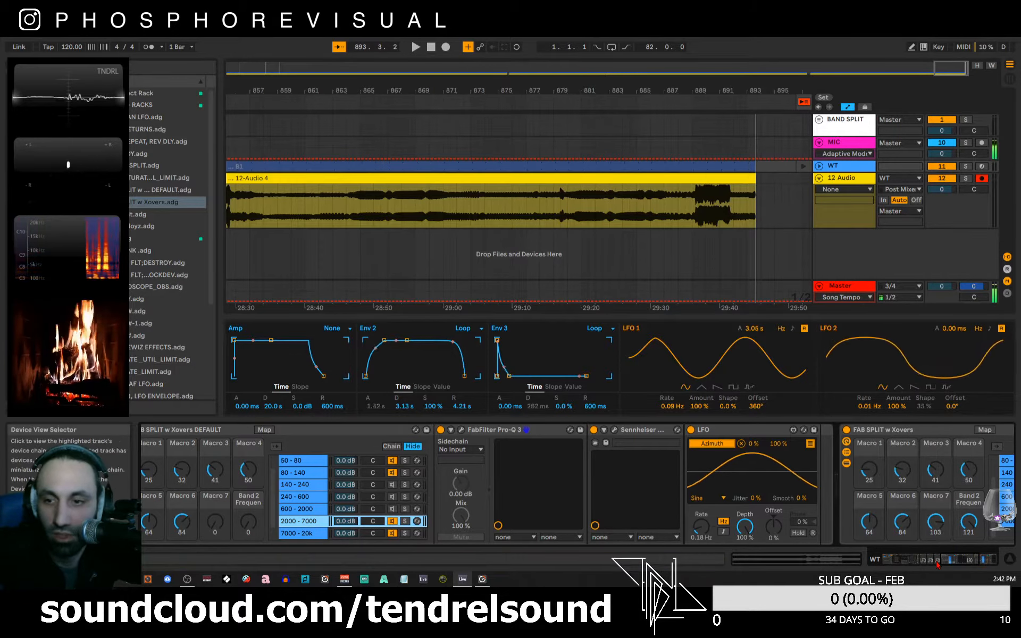
left_click_drag(937, 565, 963, 566)
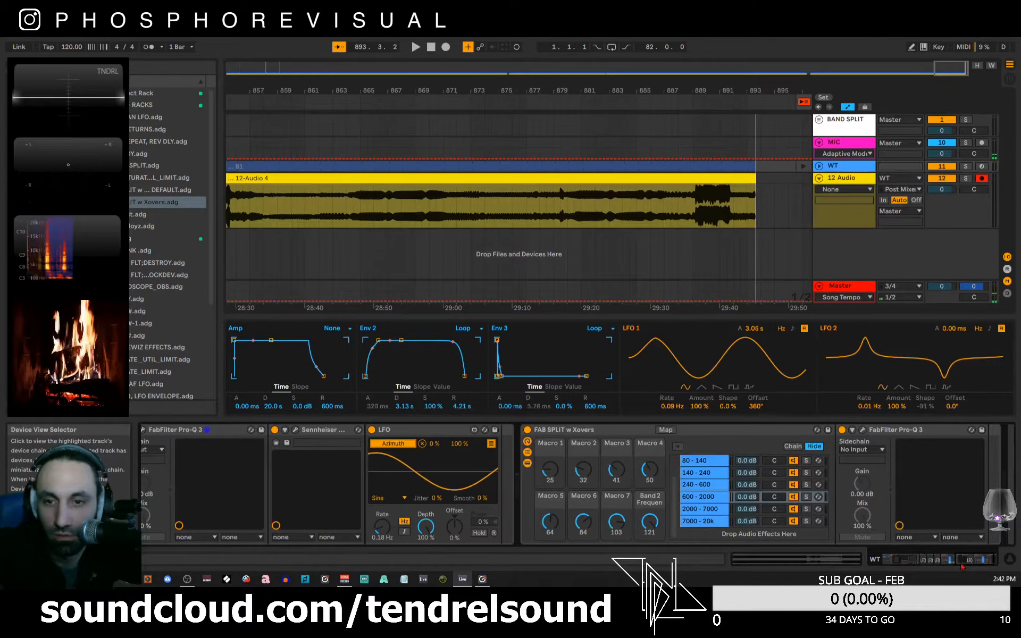
left_click(725, 510)
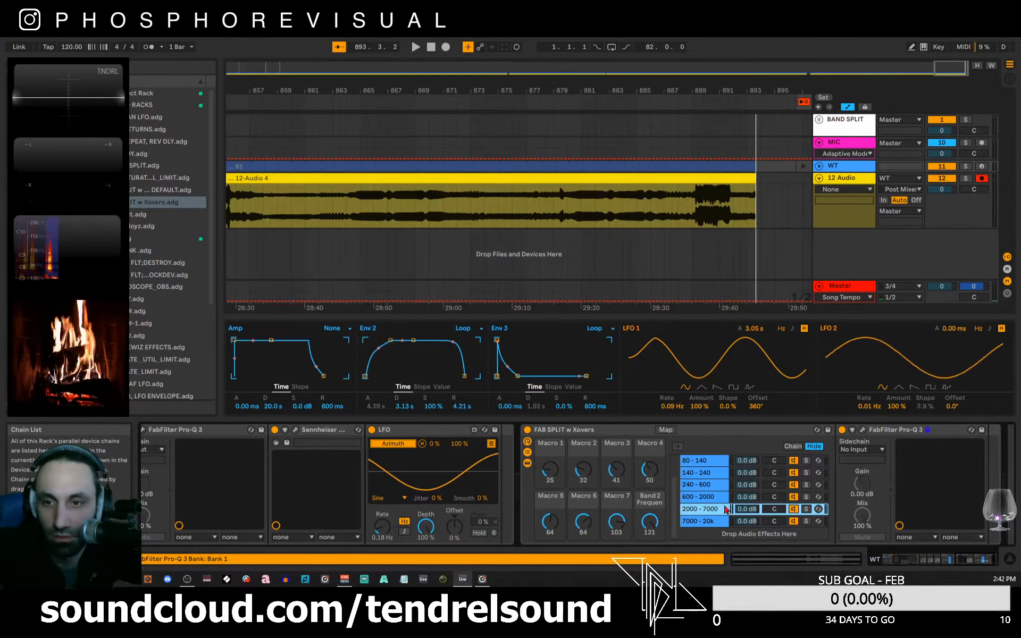
left_click(863, 431)
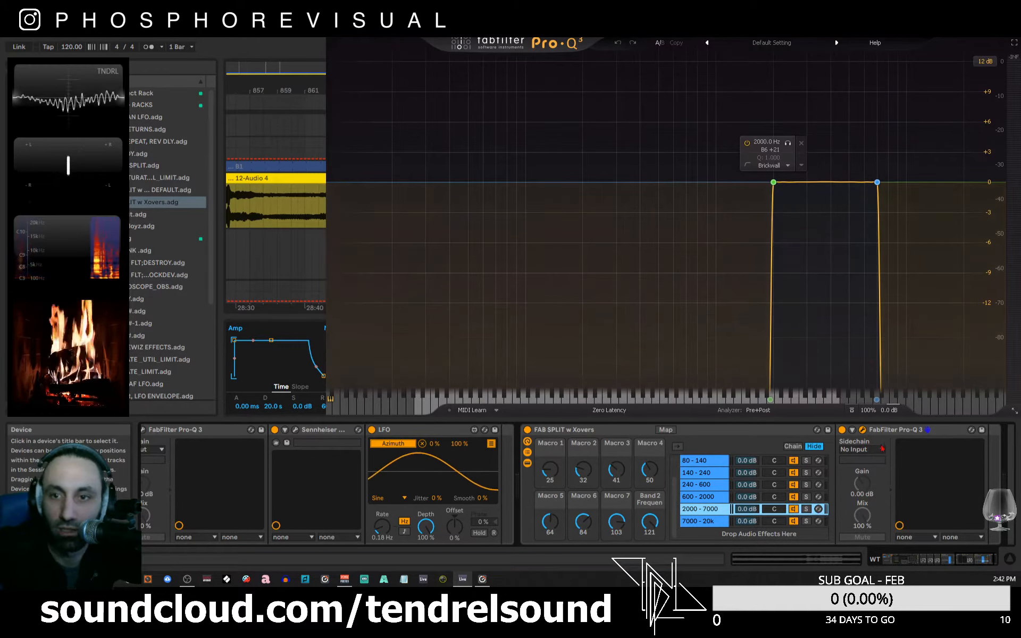
left_click(1008, 24)
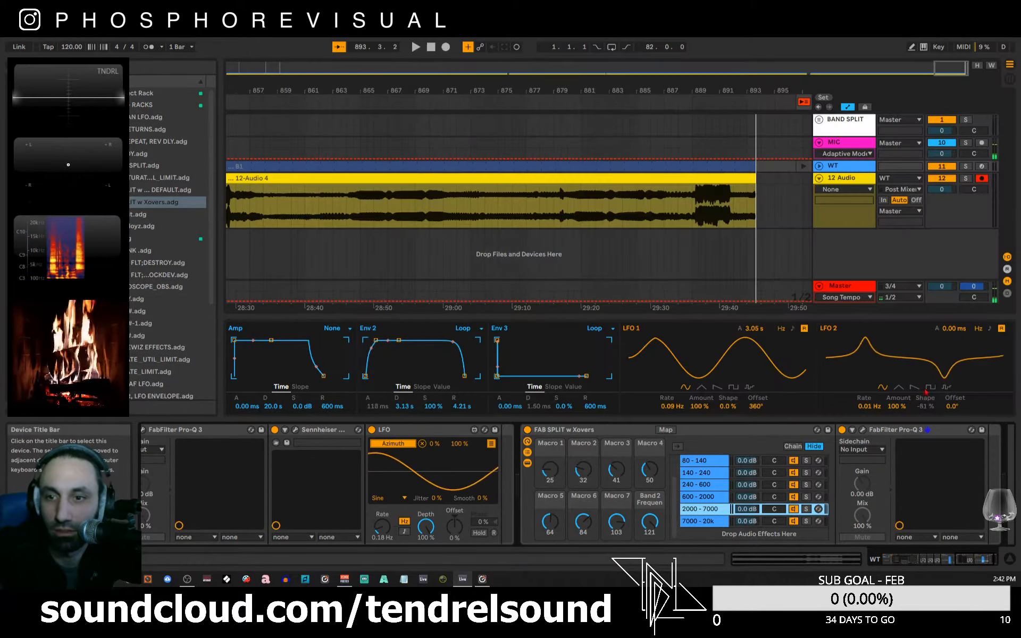
- Move the Pro-Q 3 from the added rack's 2000 - 7000 chain into the same chain of FAB SPLIT w Xovers DEFAULT, after its existing Pro-Q 3
left_click(891, 432)
right_click(892, 432)
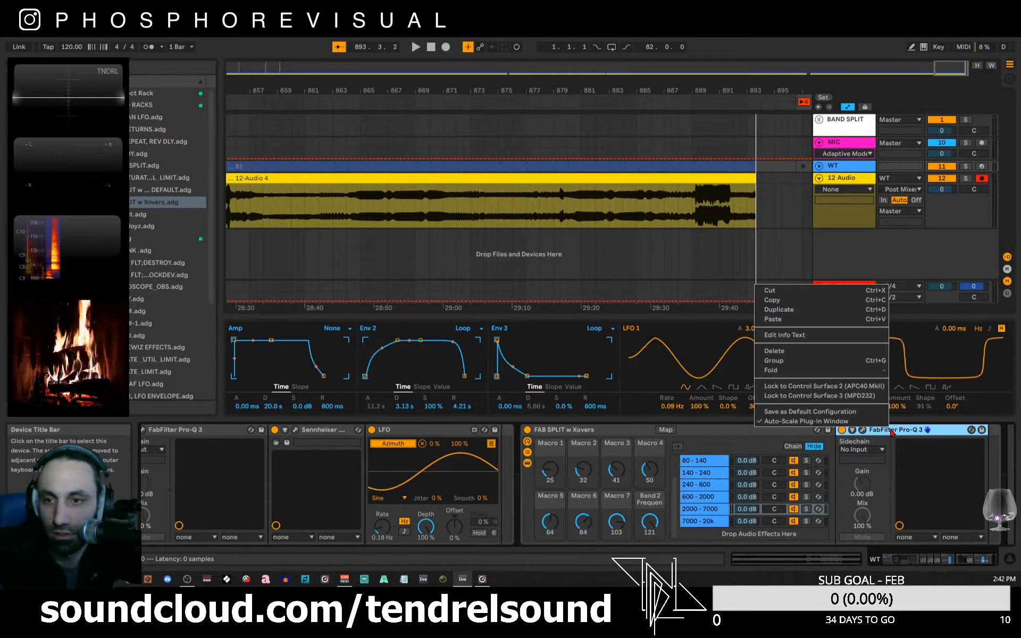
left_click(894, 428)
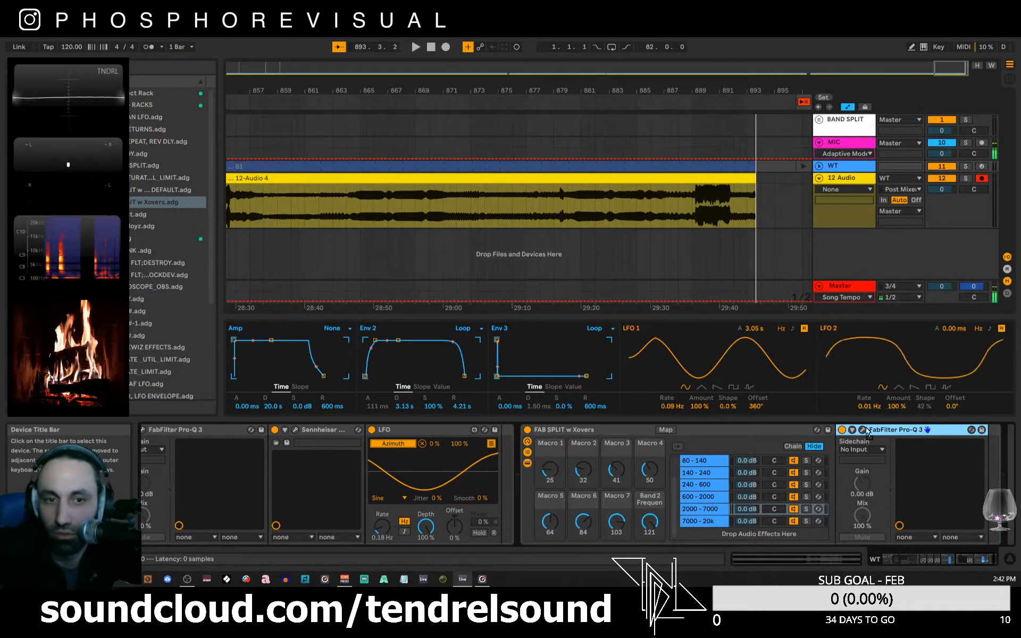
left_click_drag(894, 432, 629, 436)
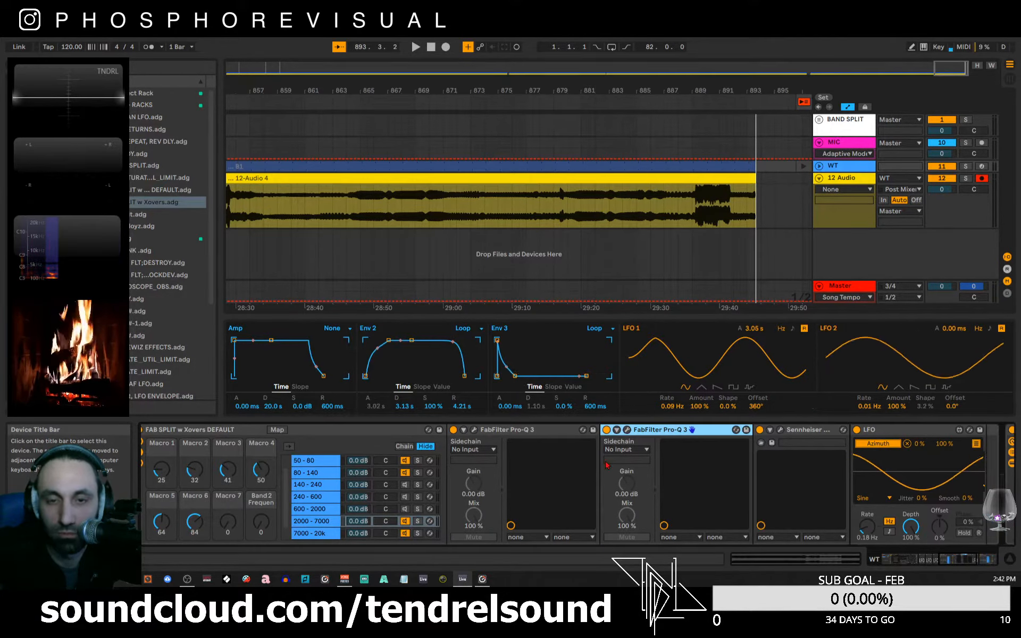
- Delete the original Pro-Q 3 from the 2000 - 7000 chain of FAB SPLIT w Xovers DEFAULT, keeping the moved one
left_click(629, 434)
left_click(629, 434)
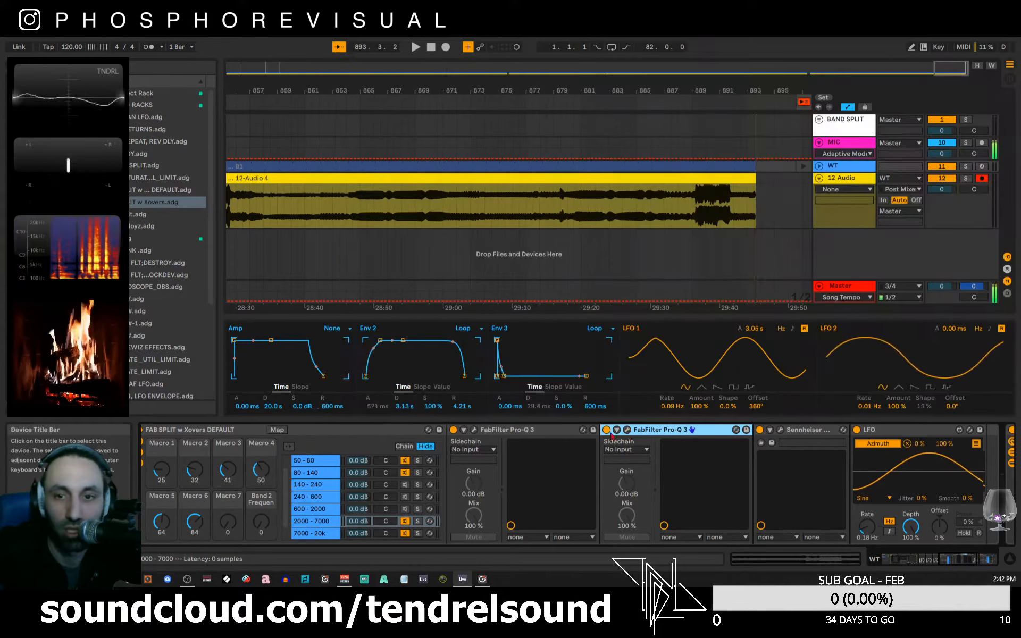
left_click(492, 434)
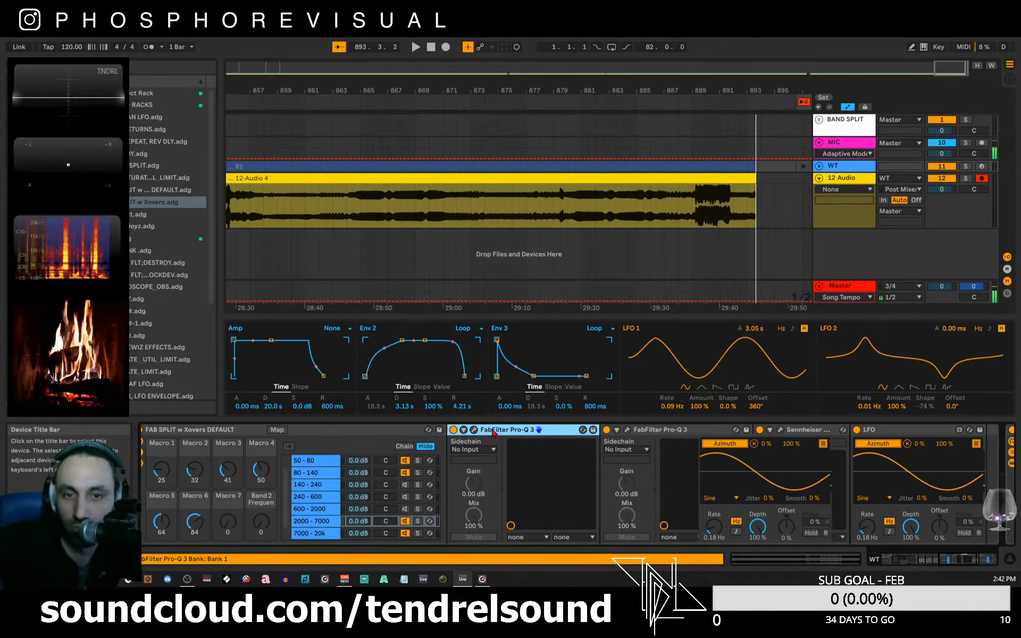
key("ctrl+z")
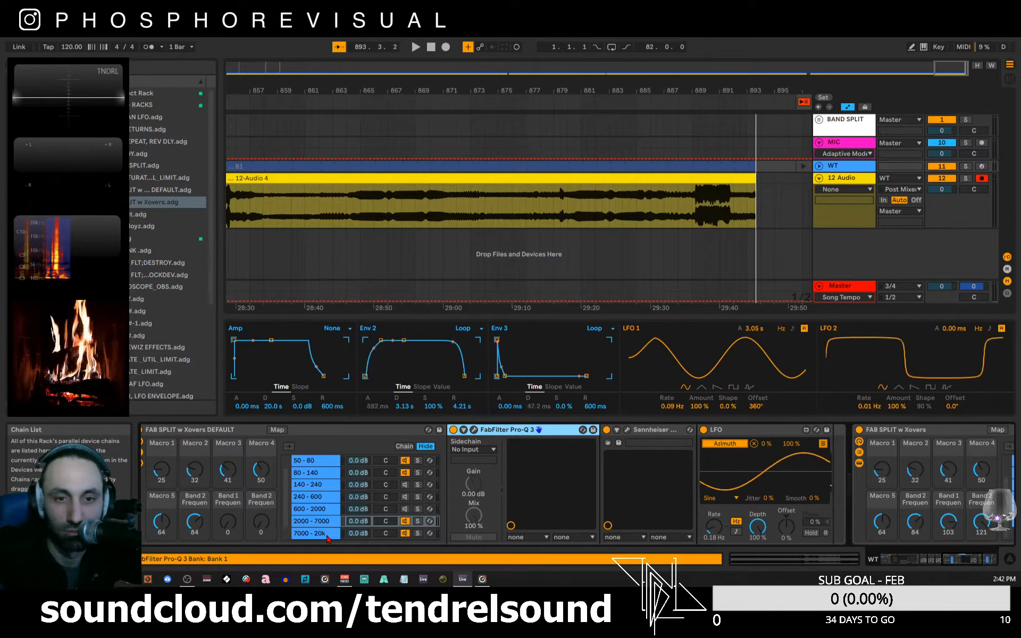
- Move the Pro-Q 3 from the added rack's 7000 - 20k chain into the same chain of FAB SPLIT w Xovers DEFAULT, after its existing Pro-Q 3
left_click(327, 536)
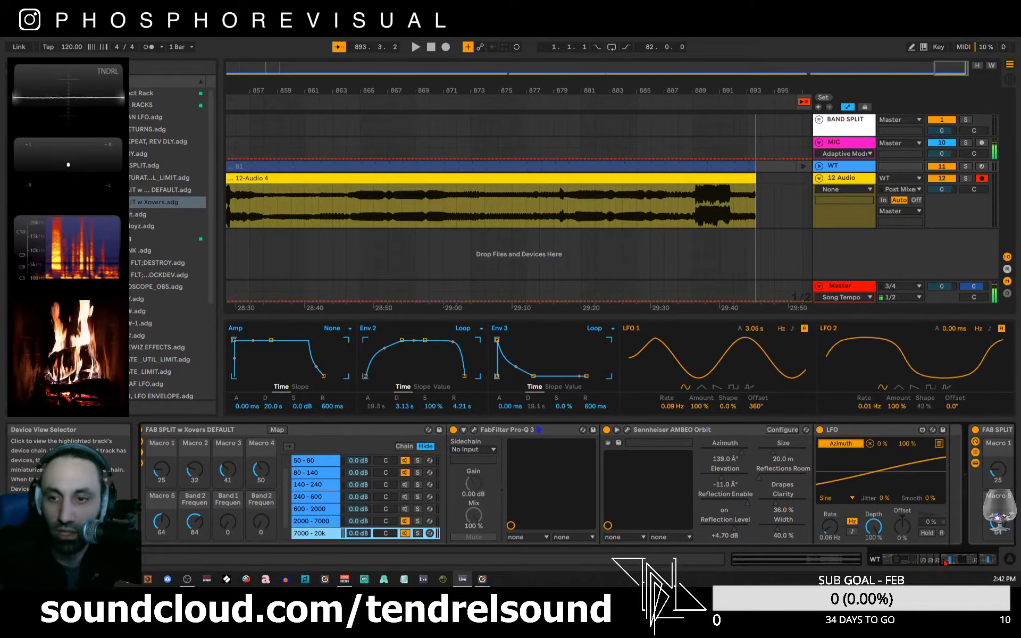
scroll(923, 561, "right", 4)
left_click(761, 522)
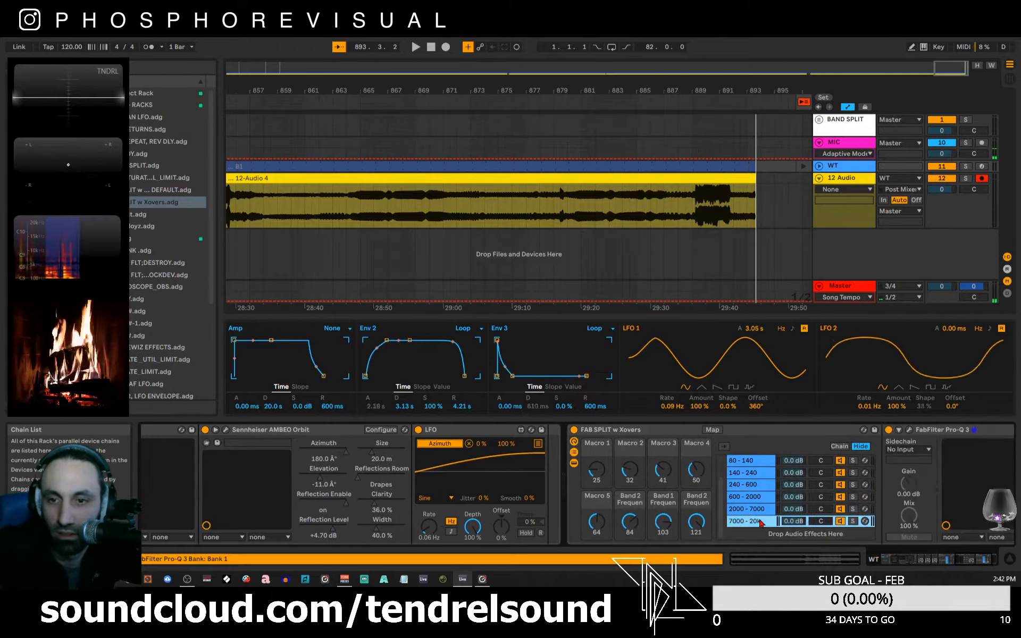
left_click(932, 430)
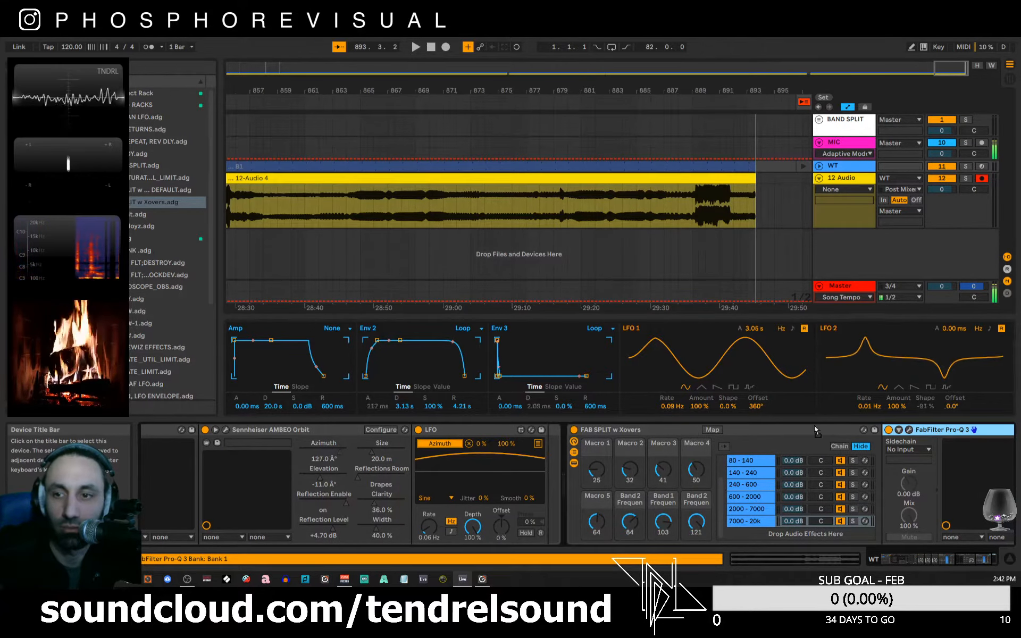
scroll(156, 429, "left", 4)
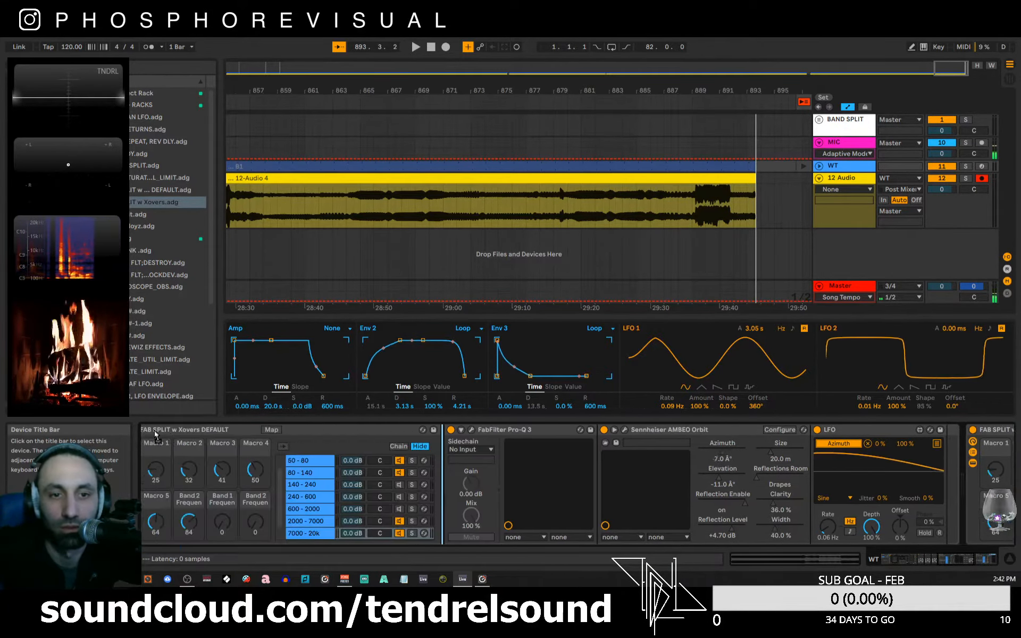
scroll(156, 432, "left", 2)
left_click_drag(537, 447, 686, 434)
- Delete the original Pro-Q 3 from the 7000 - 20k chain of FAB SPLIT w Xovers DEFAULT, keeping the moved one
left_click(593, 434)
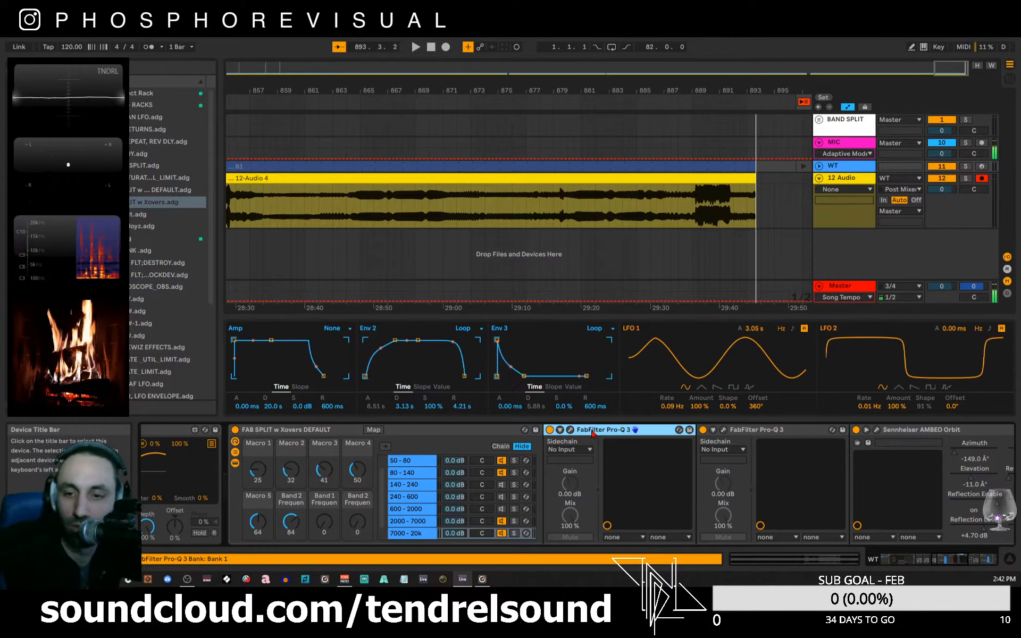
key("Delete")
left_click(501, 446)
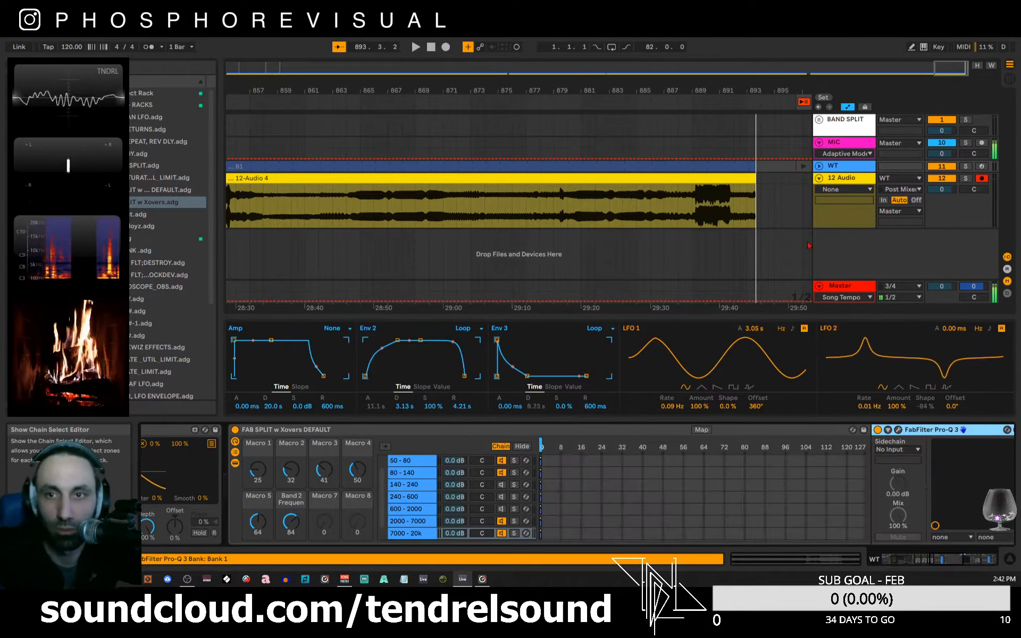
- Start playback near bar 893 and begin recording into the arrangement, with the rack's chain select editor hidden
left_click(760, 98)
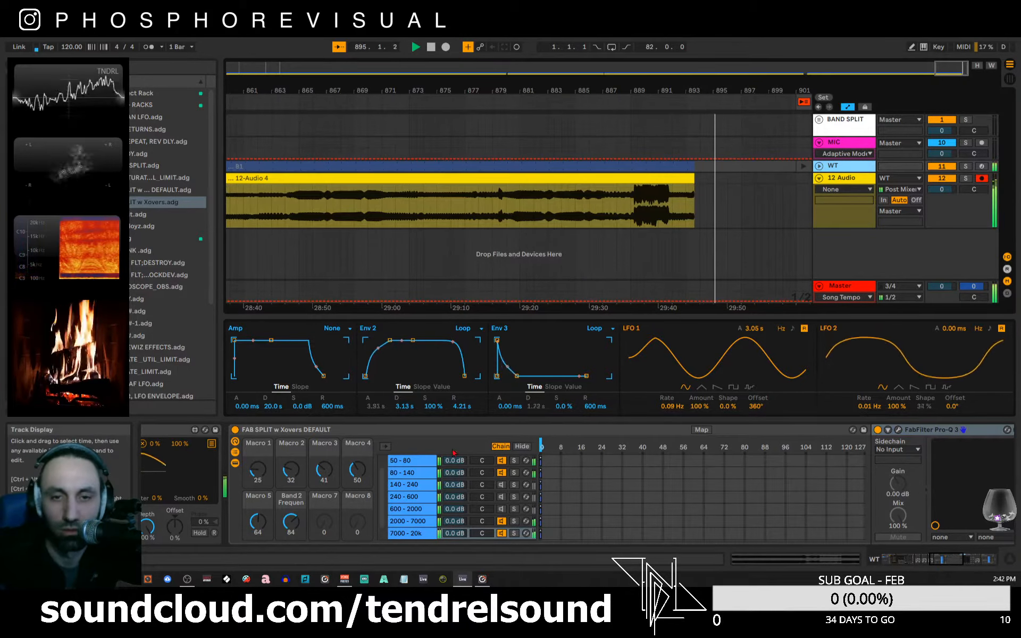
left_click(521, 448)
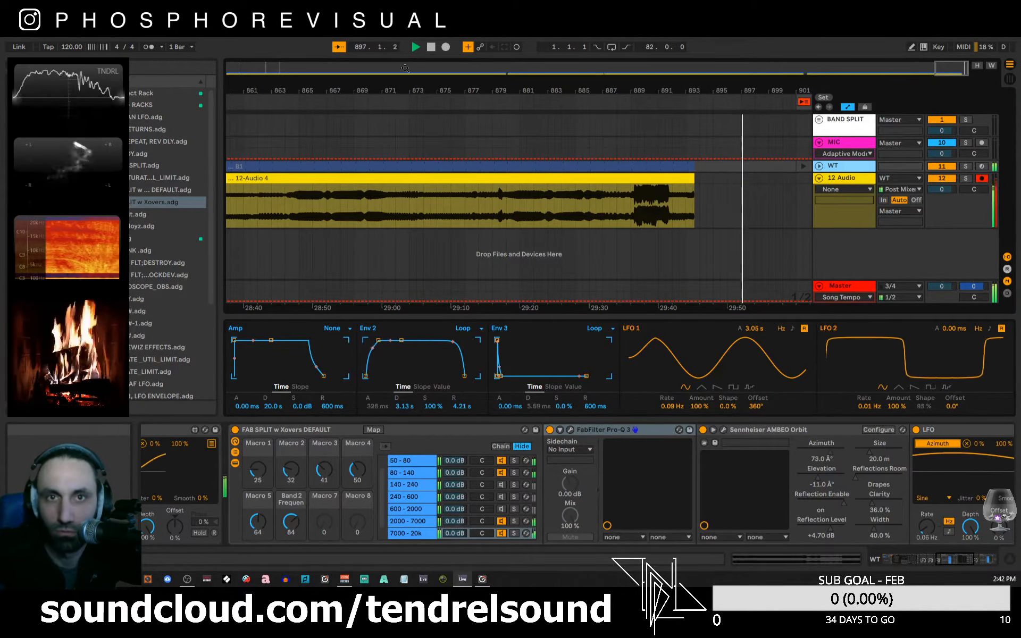
left_click(446, 47)
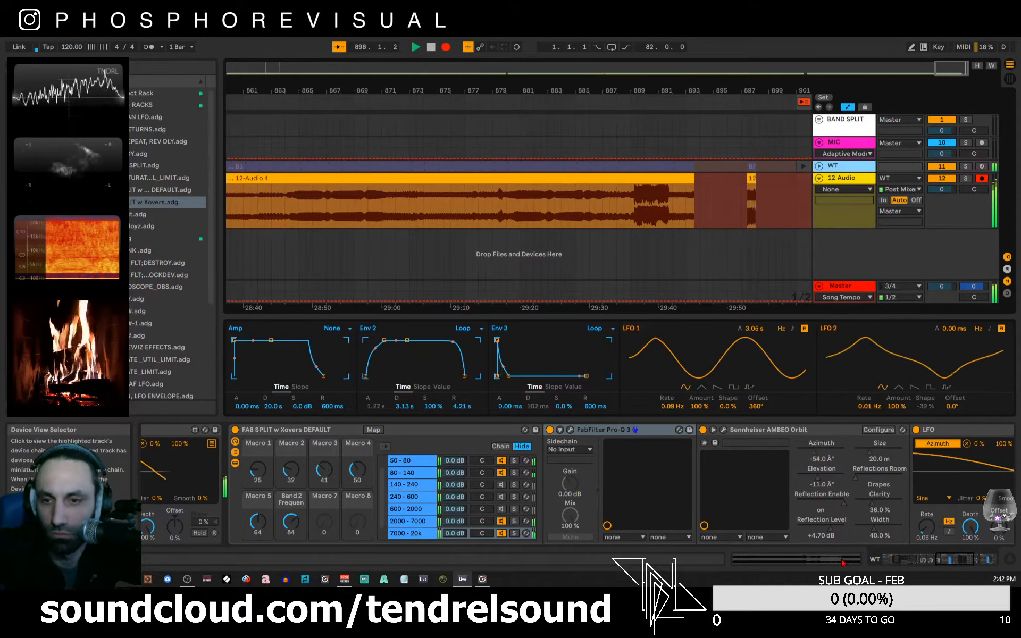
- Delete the added FAB SPLIT w Xovers rack from the end of the WT device chain
left_click(949, 559)
left_click_drag(949, 560, 876, 562)
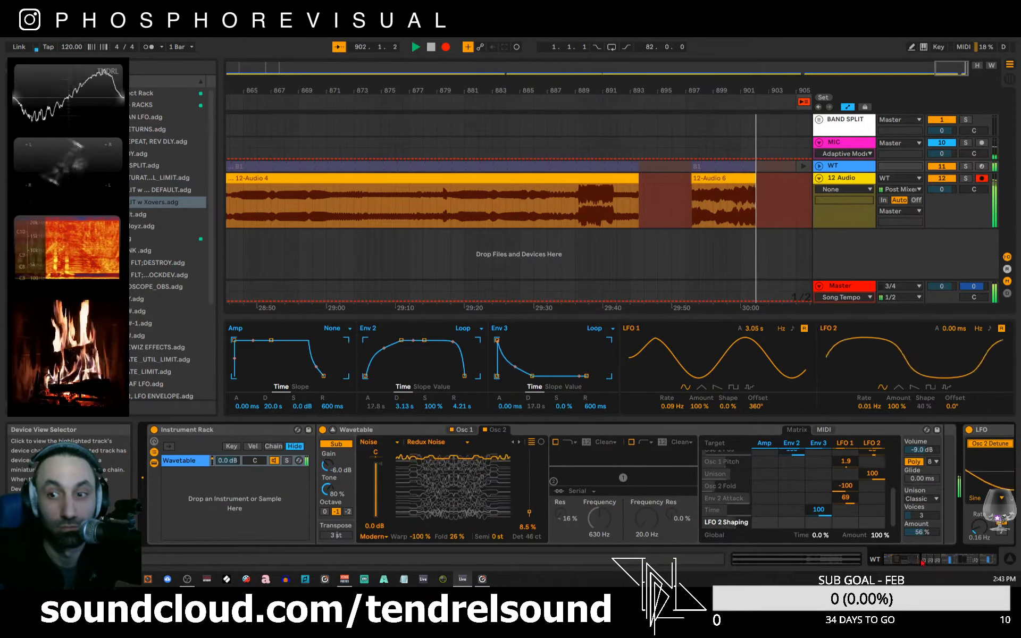
left_click_drag(891, 562, 930, 564)
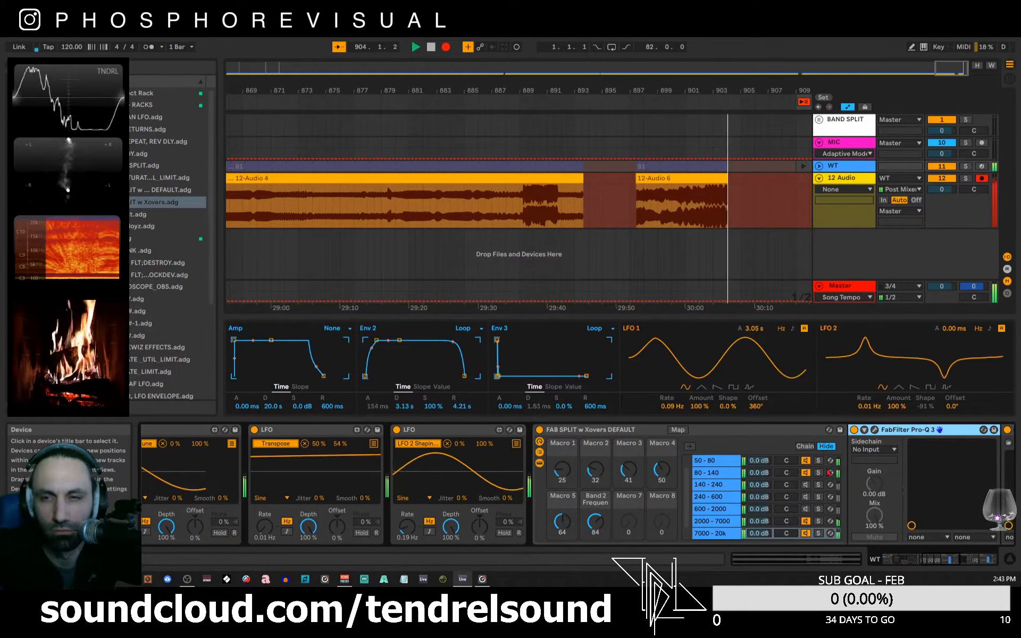
left_click(929, 564)
left_click_drag(930, 563, 1009, 579)
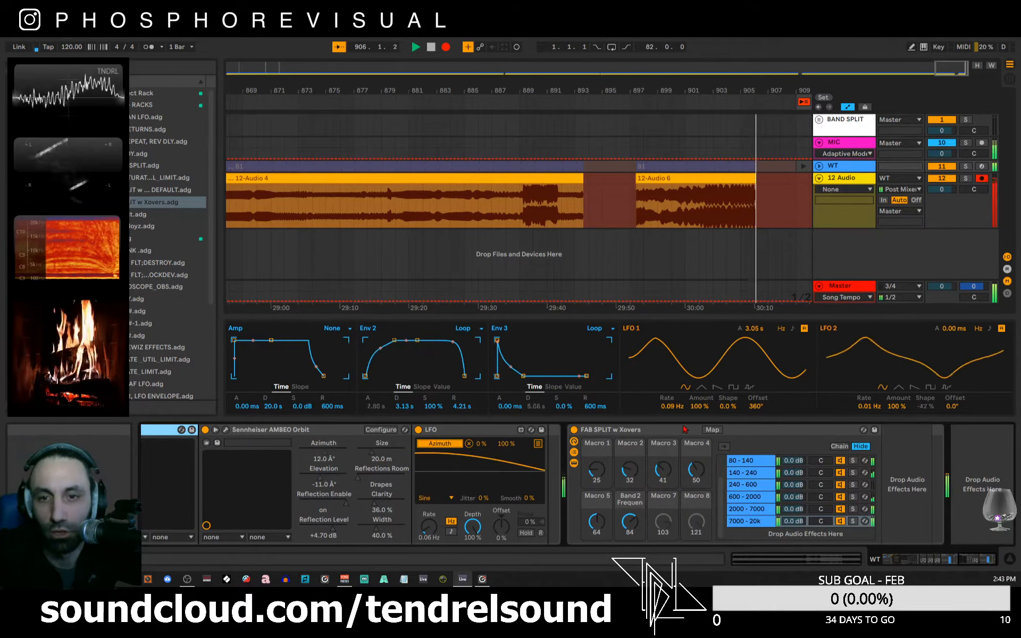
left_click(578, 428)
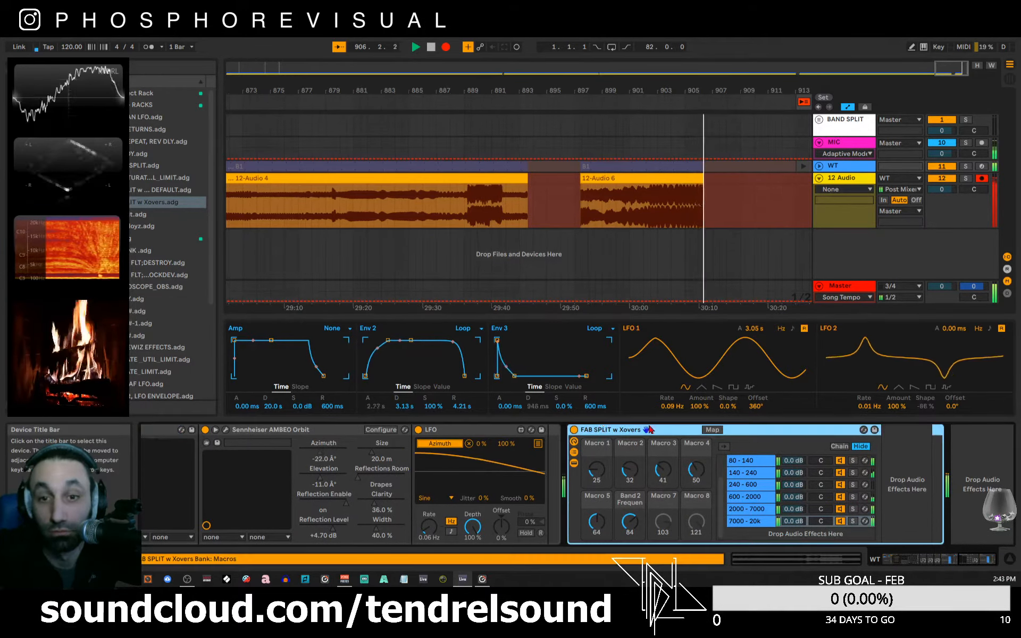
right_click(612, 429)
left_click(649, 281)
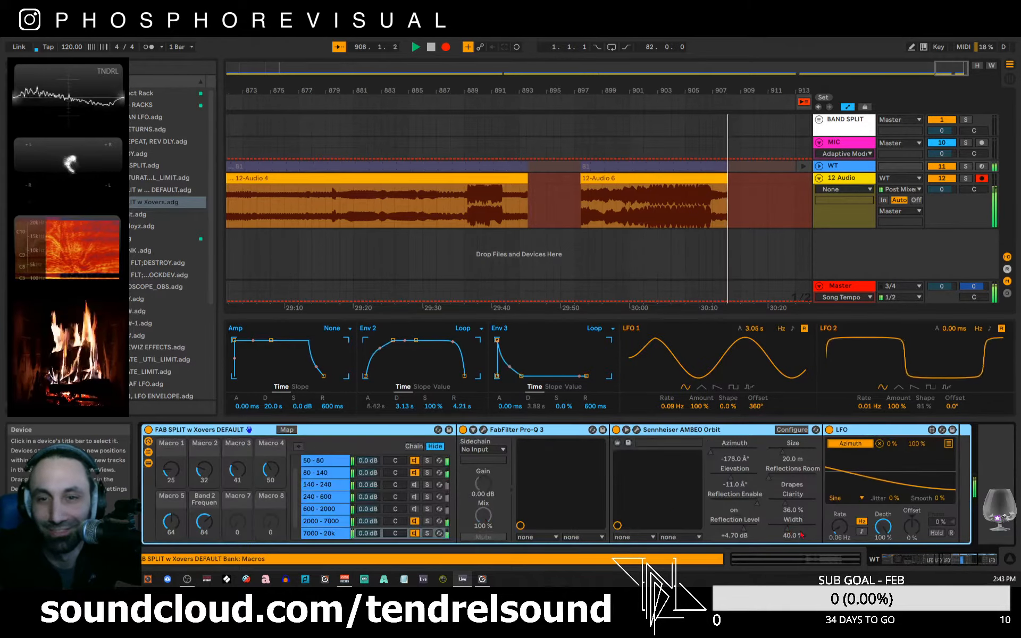
- Audition the 2000 - 7000 and 7000 - 20k chains by switching them off and on, and activate the 600 - 2000 chain
left_click(967, 565)
left_click(967, 565)
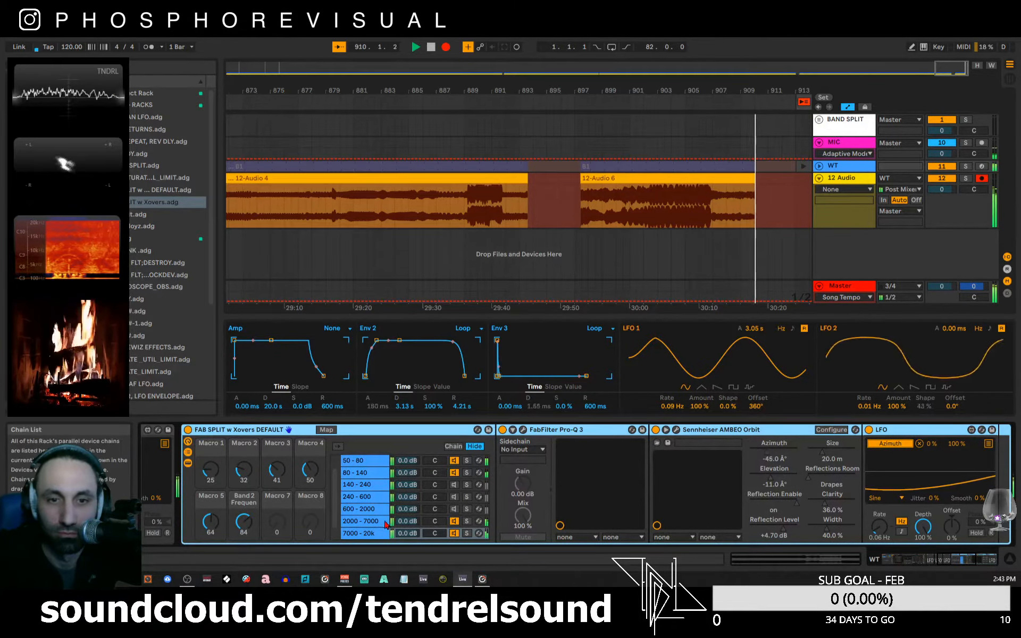
left_click(455, 522)
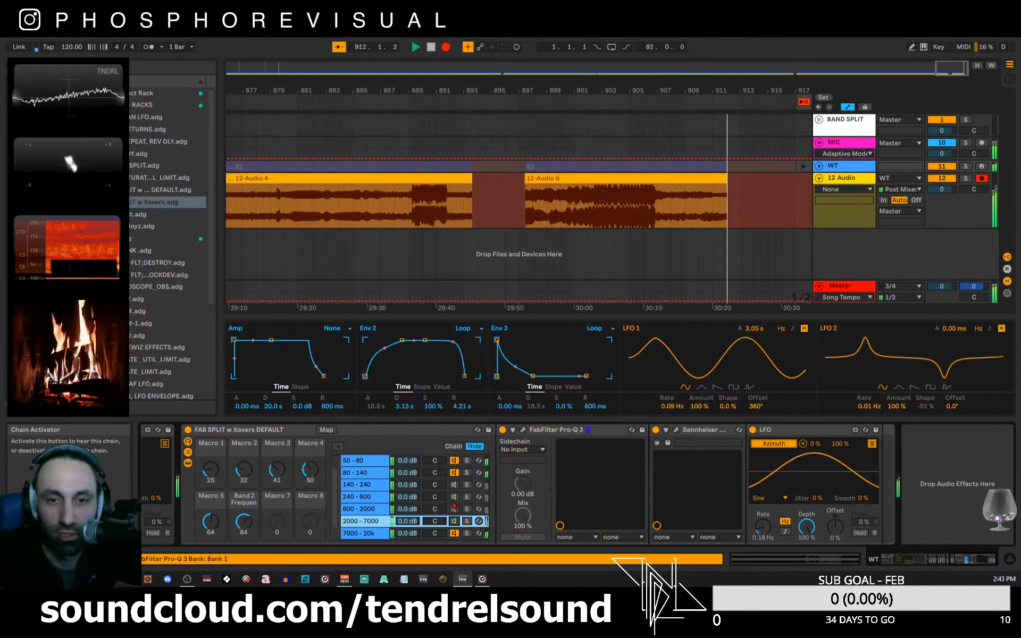
left_click(454, 534)
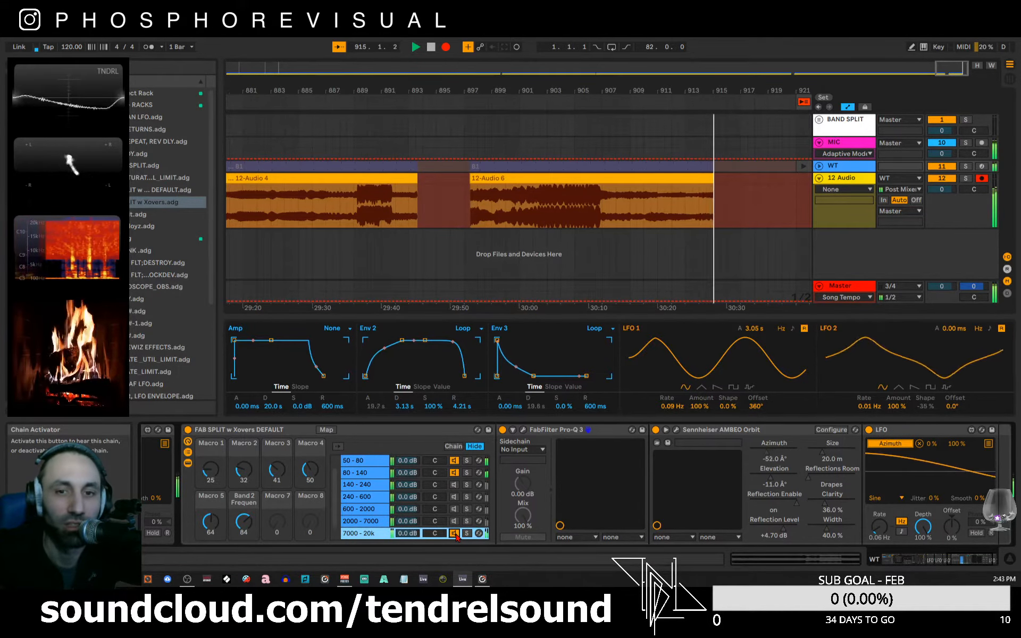
left_click(453, 522)
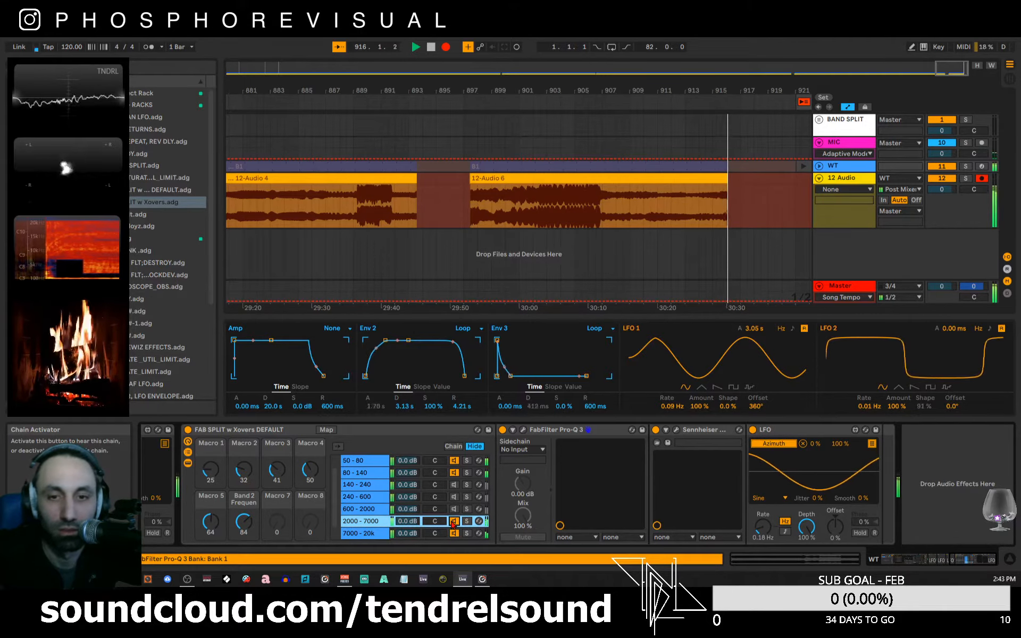
left_click(453, 511)
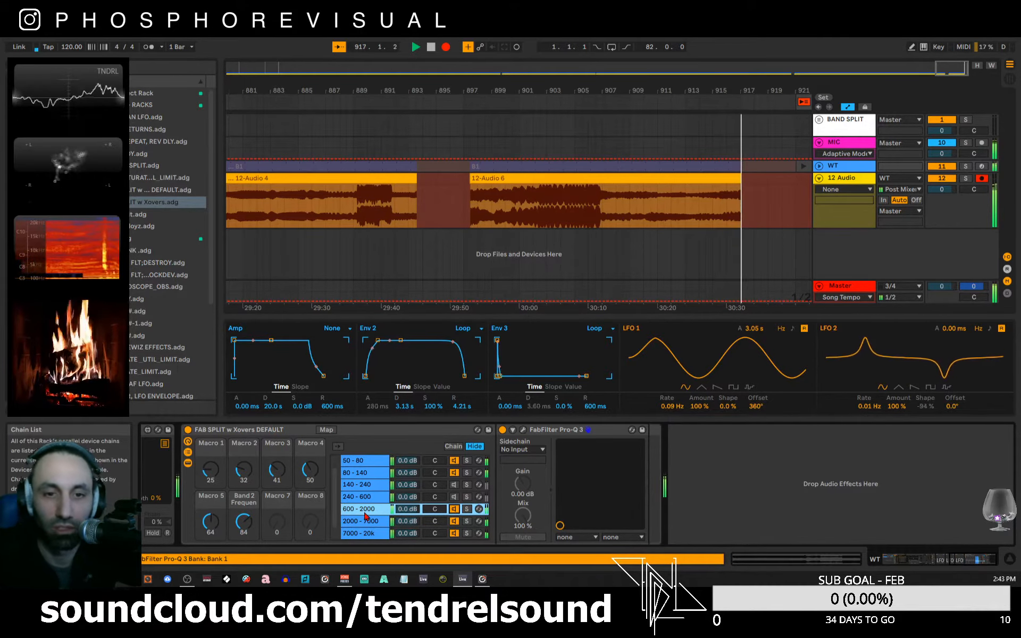
- Collapse the three LFO devices between the Wavetable instrument and the FAB SPLIT rack
left_click(946, 564)
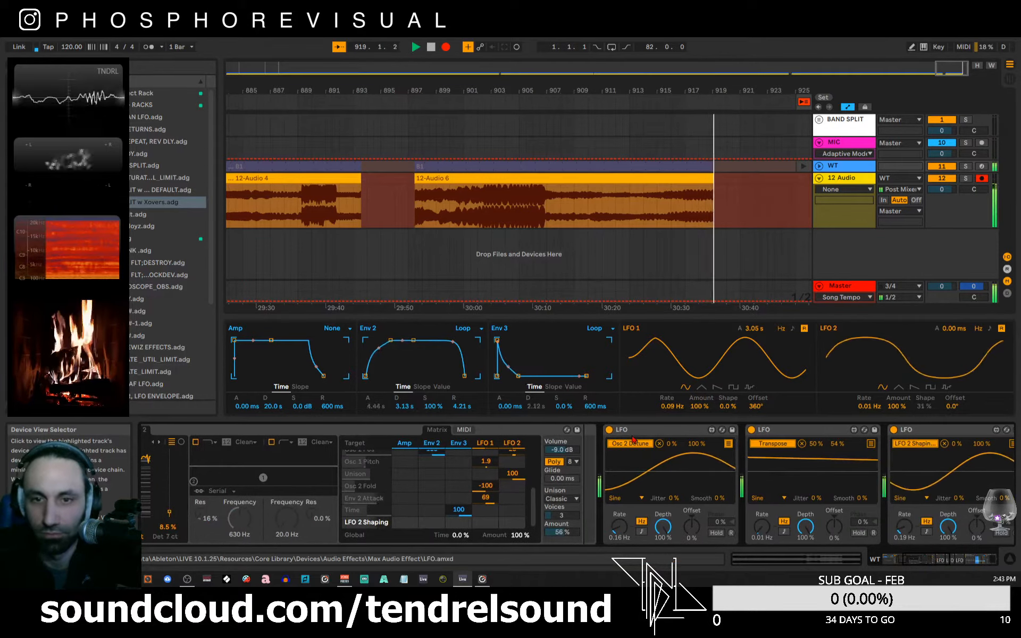
double_click(686, 431)
double_click(686, 431)
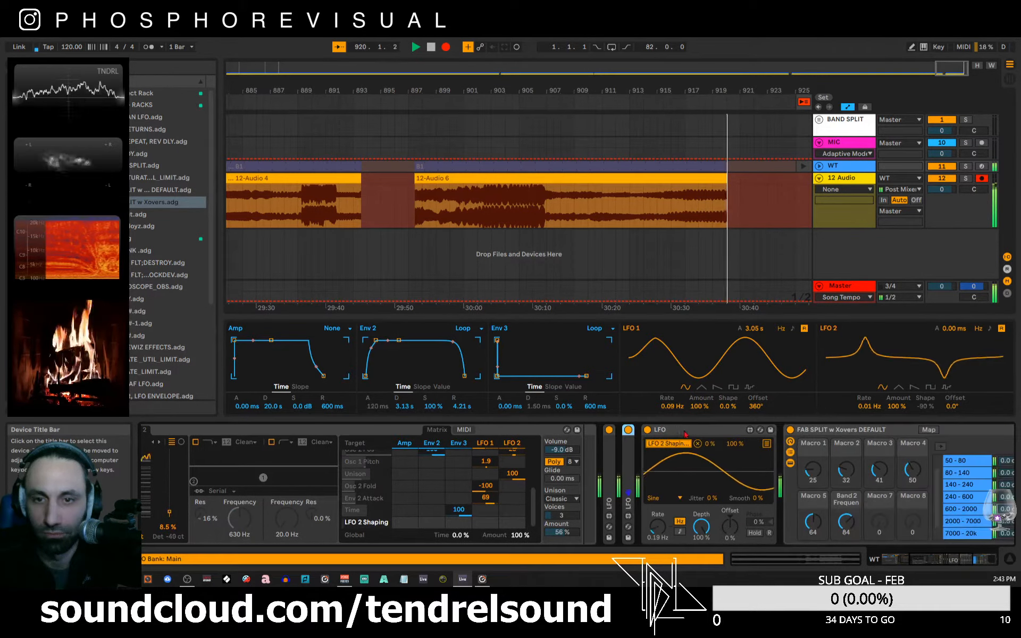
double_click(685, 432)
- Add the saved REV DLY rack to the 600 - 2000 chain, after its Pro-Q 3
left_click_drag(960, 561, 971, 566)
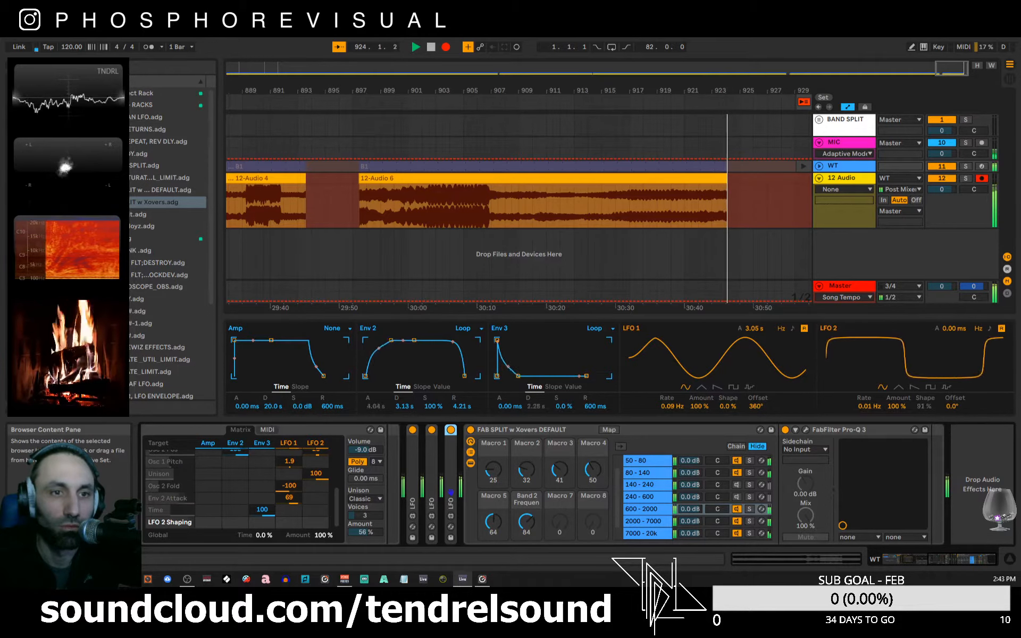
left_click(139, 299)
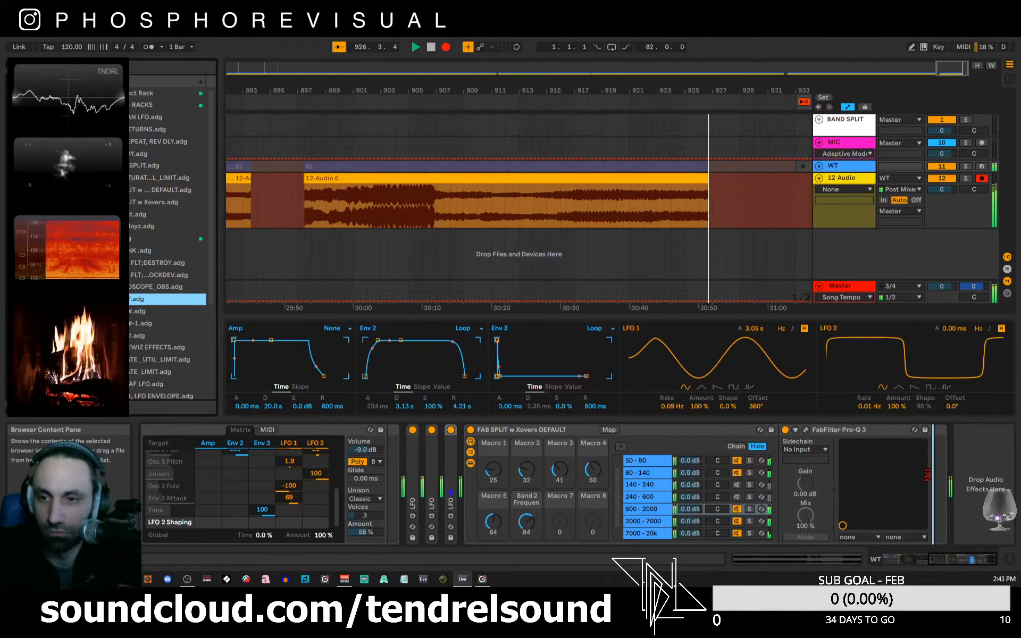
left_click_drag(925, 474, 924, 472)
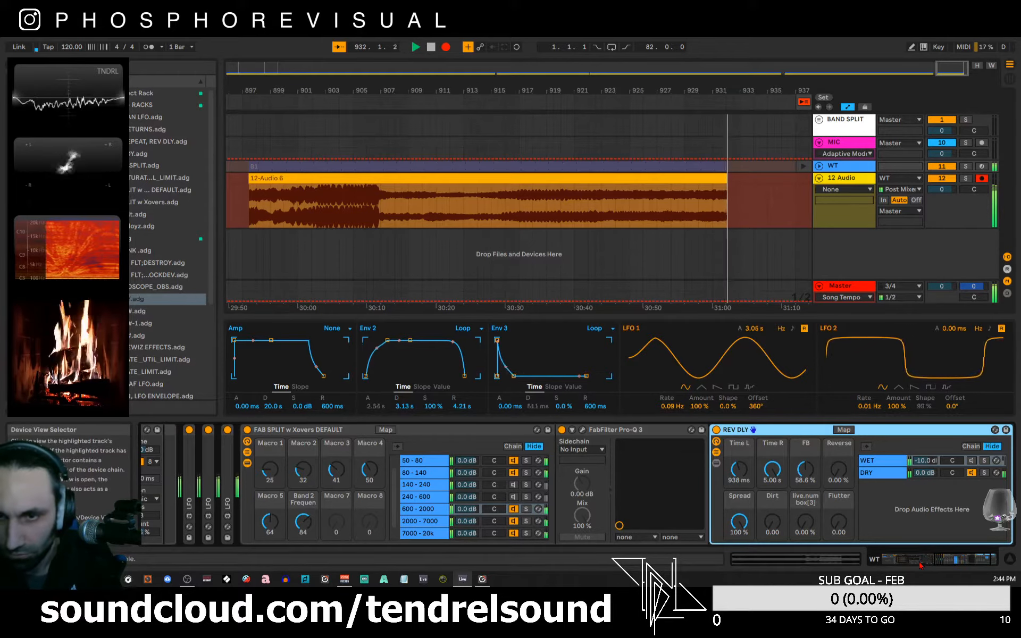
- Switch off and collapse the EQ Eight in the WET chain of the REV DLY rack
left_click_drag(920, 562, 971, 561)
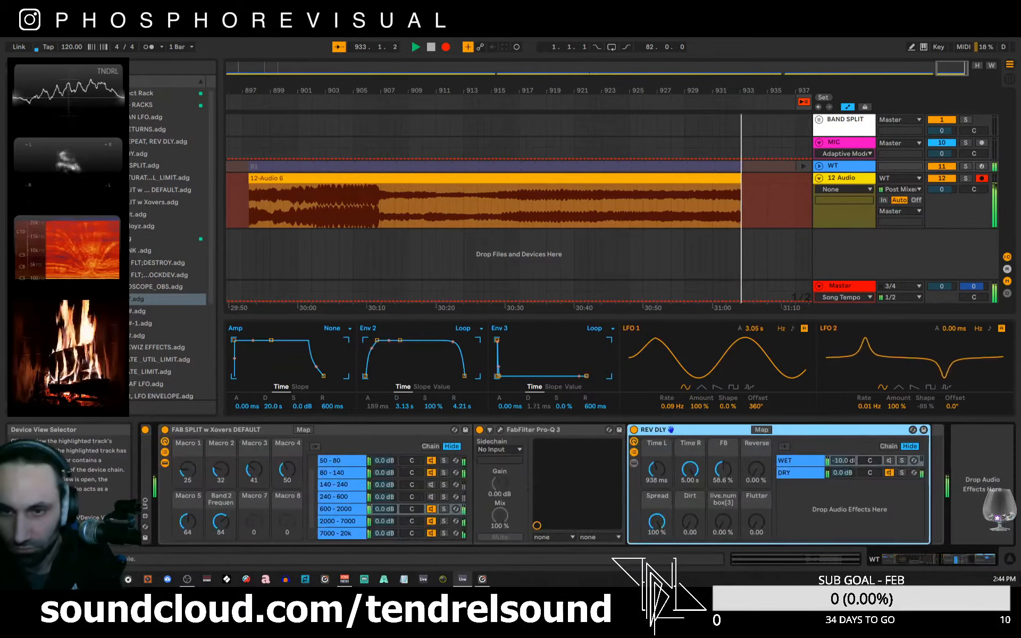
left_click(804, 462)
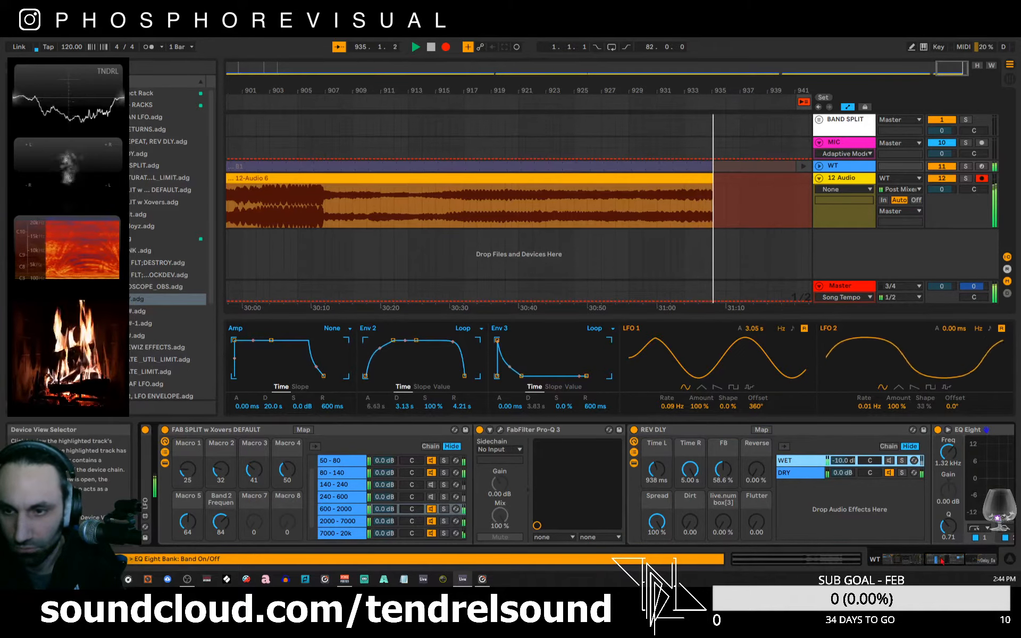
left_click_drag(945, 561, 961, 564)
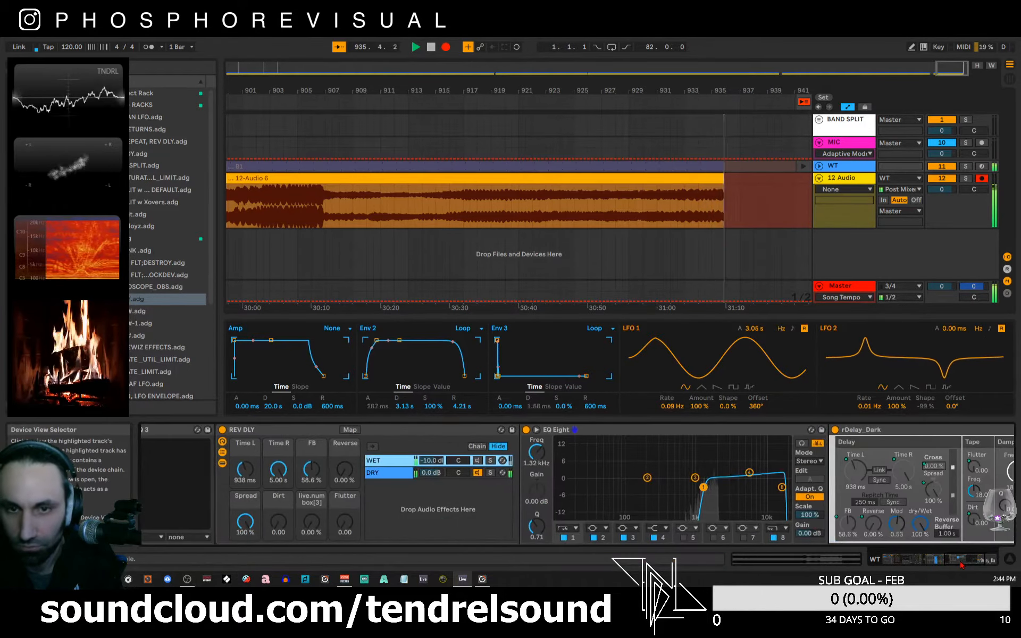
left_click(730, 431)
left_click(526, 430)
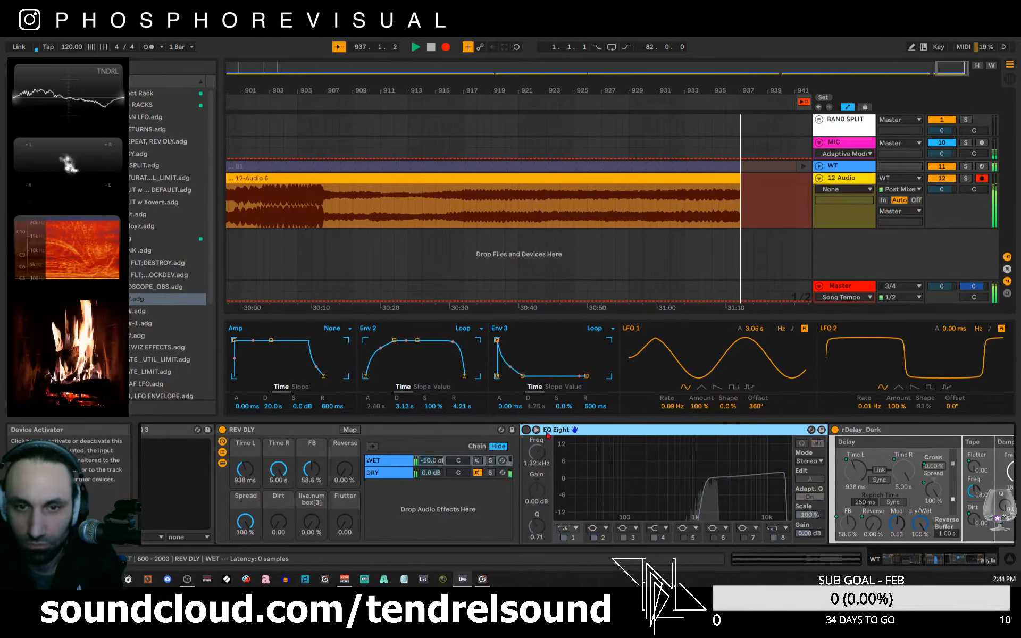
double_click(595, 431)
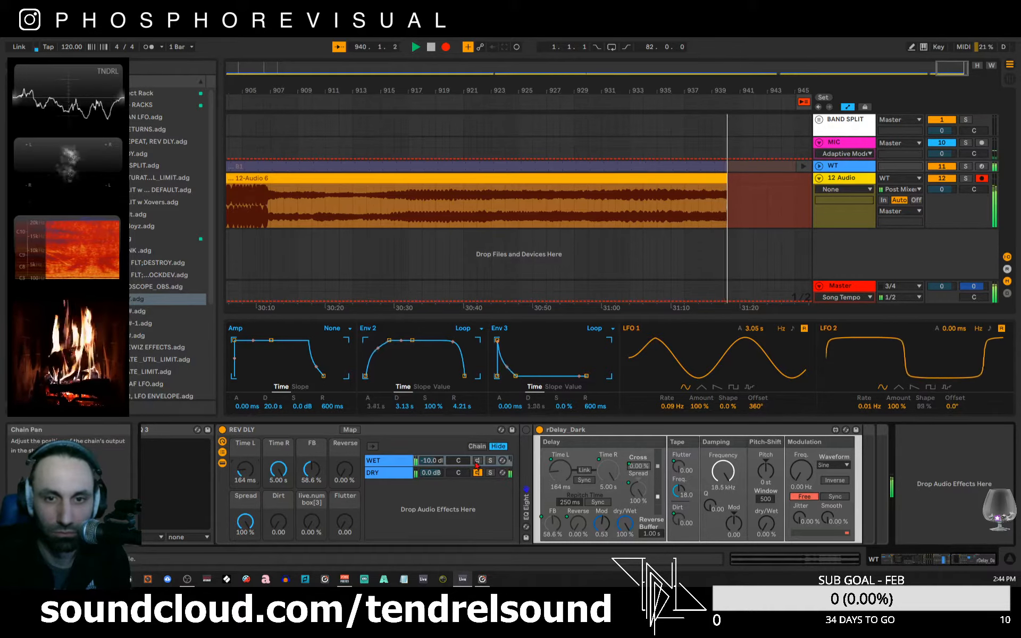
- Activate the WET chain of REV DLY and compare the sound with the DRY chain switched off and on
left_click(477, 461)
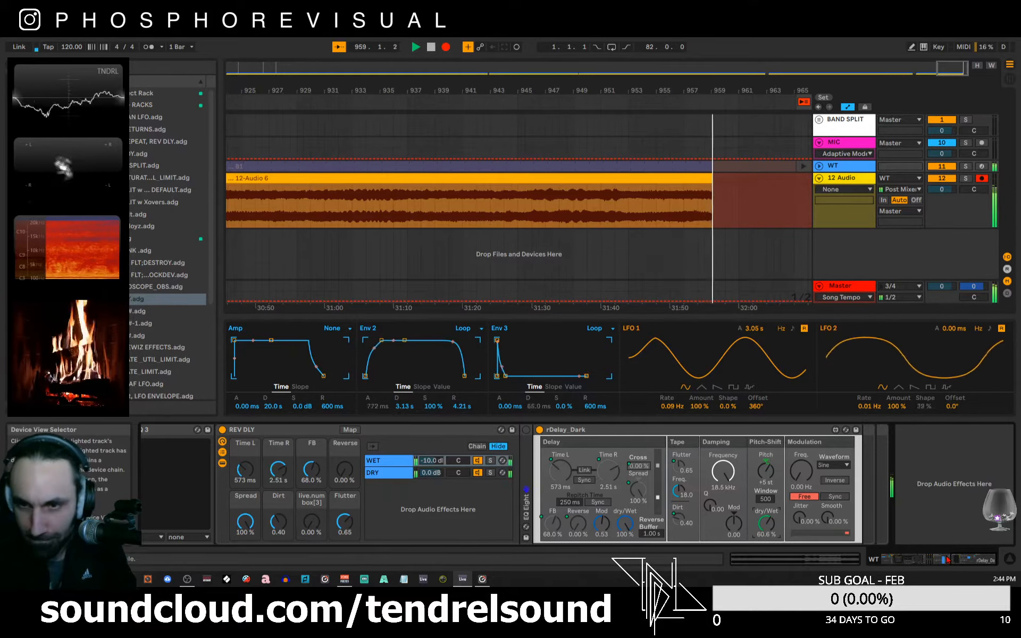
left_click(478, 473)
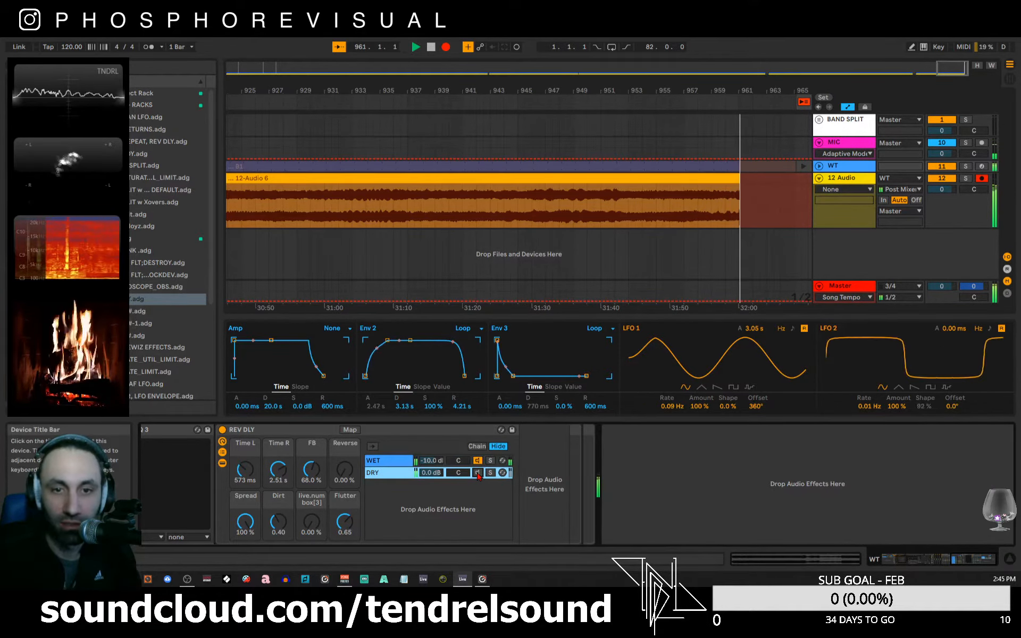
left_click(477, 473)
- Solo the 600 - 2000 chain of the split rack and set the REV DLY WET chain's volume to -8.0 dB
left_click(911, 559)
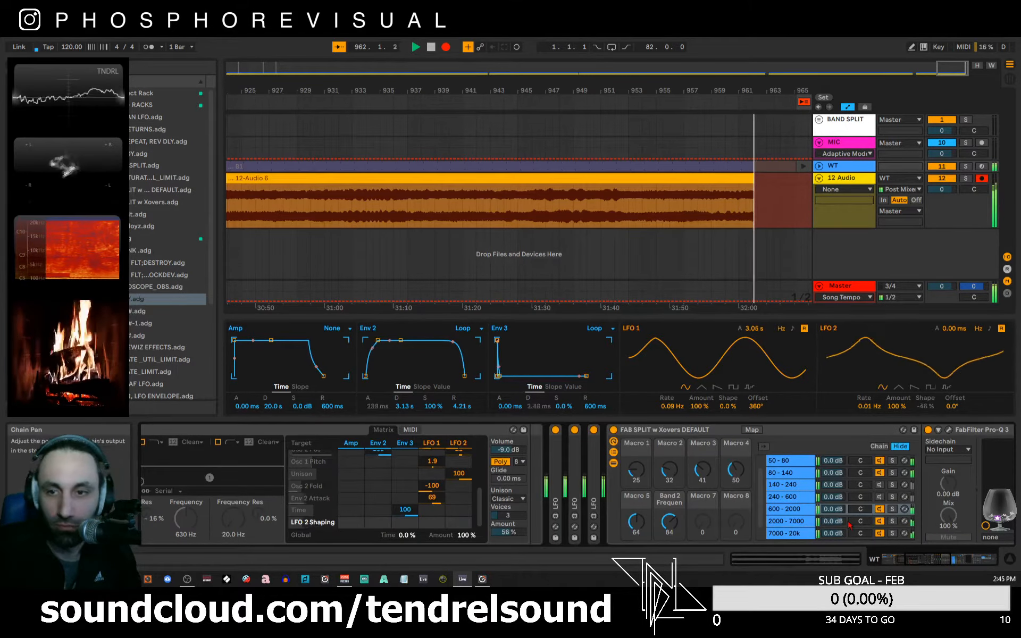
left_click(892, 510)
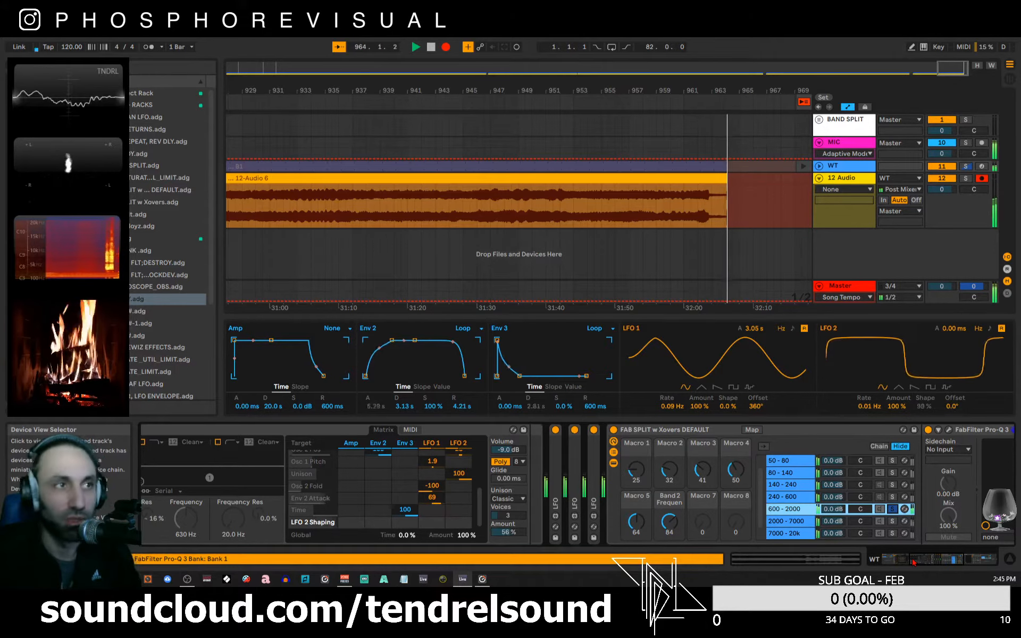
left_click_drag(913, 562, 952, 562)
left_click(739, 463)
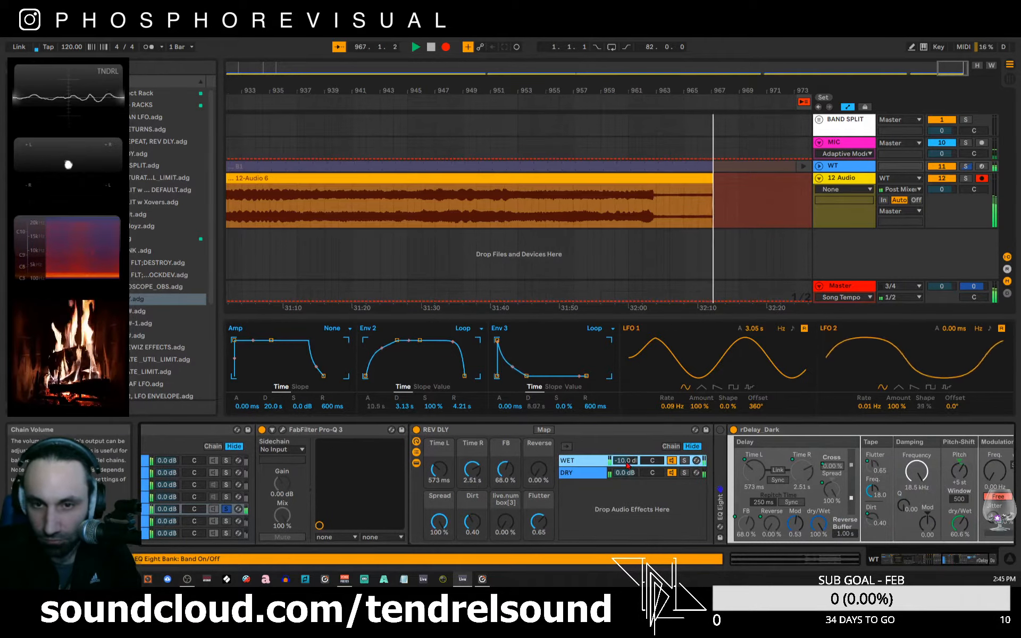
left_click_drag(625, 461, 625, 453)
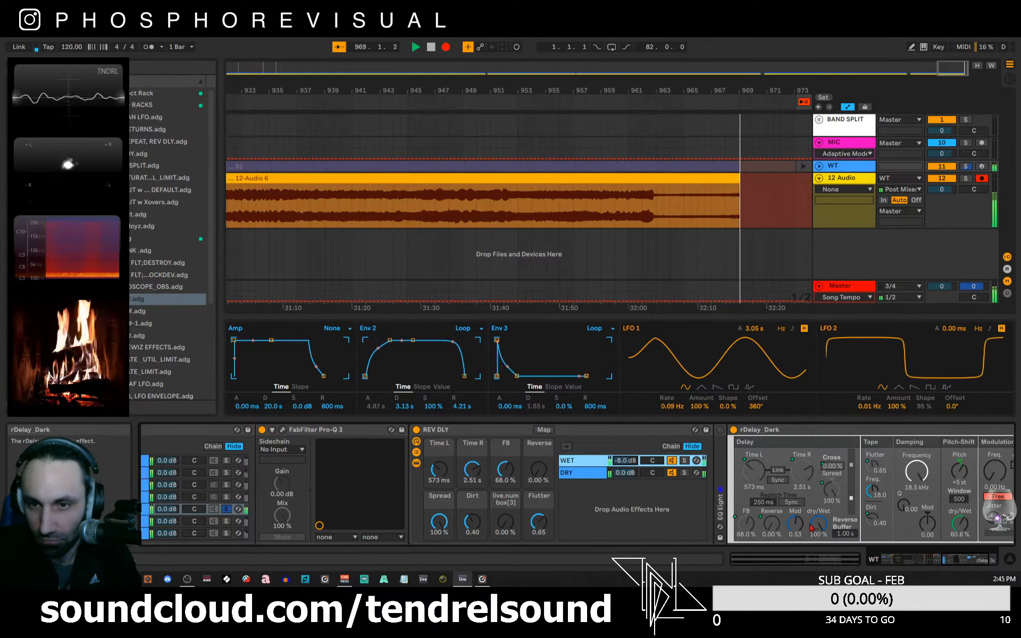
- Raise the Mod amount of rDelay_Dark in the REV DLY WET chain to about 0.7
left_click_drag(798, 527, 798, 515)
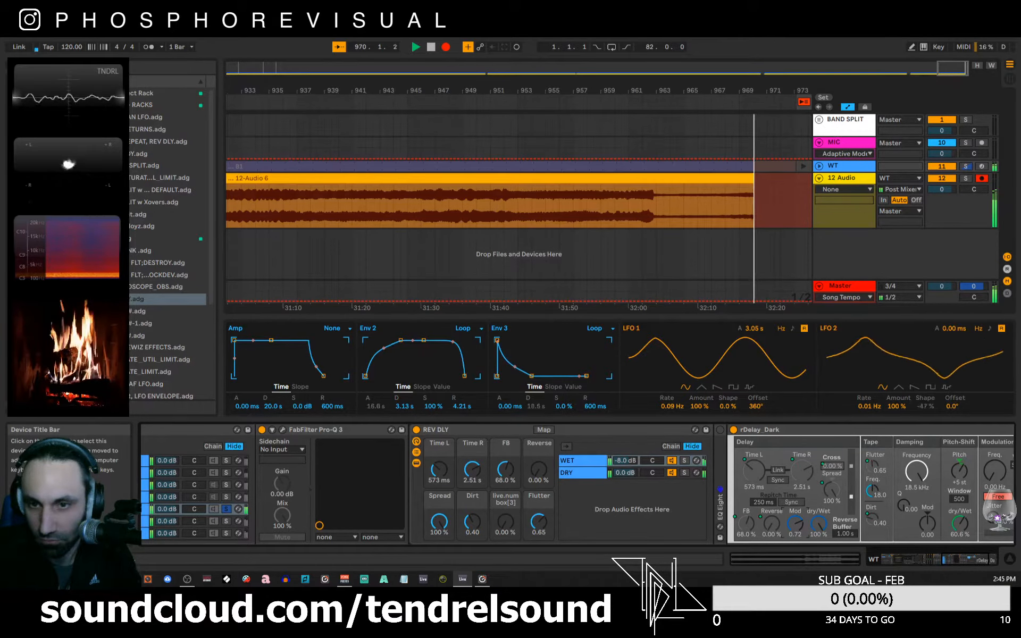
left_click_drag(952, 563, 956, 563)
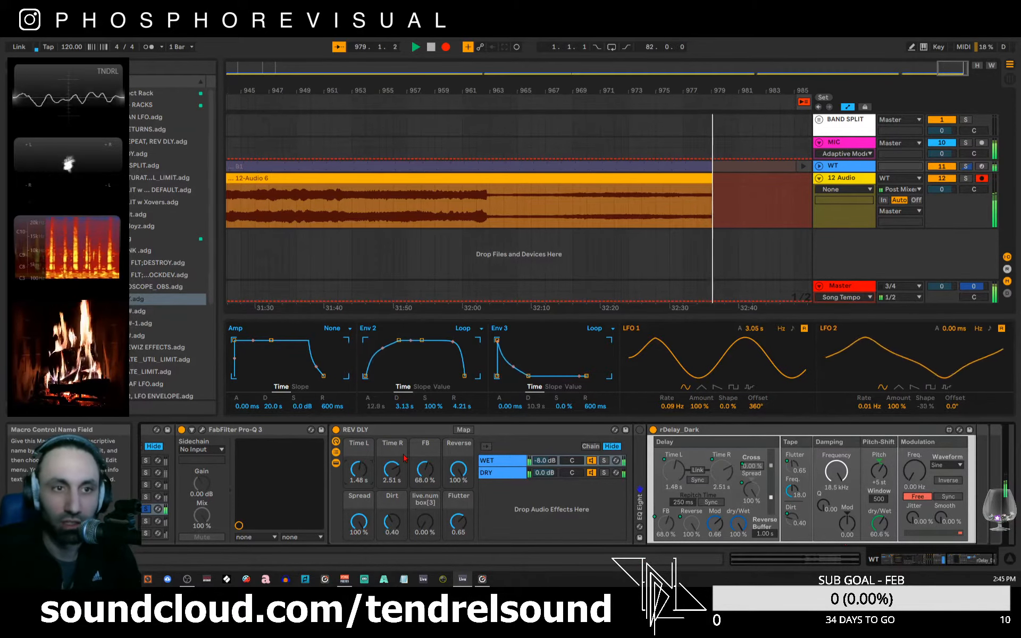
- Add a Max for Live LFO audio effect after the REV DLY rack in the 600 - 2000 chain
left_click(31, 165)
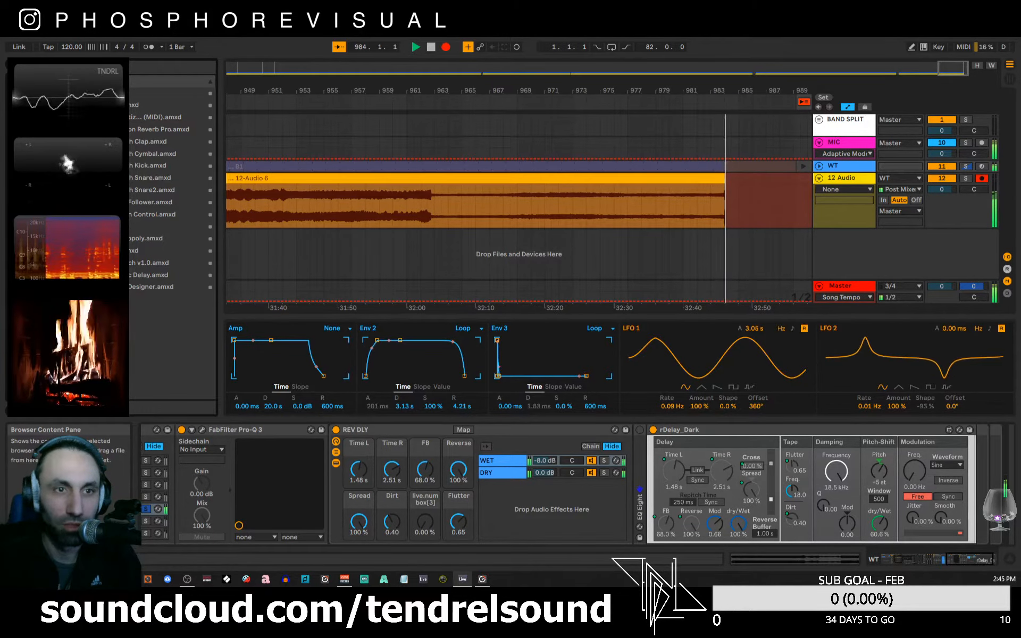
left_click(107, 227)
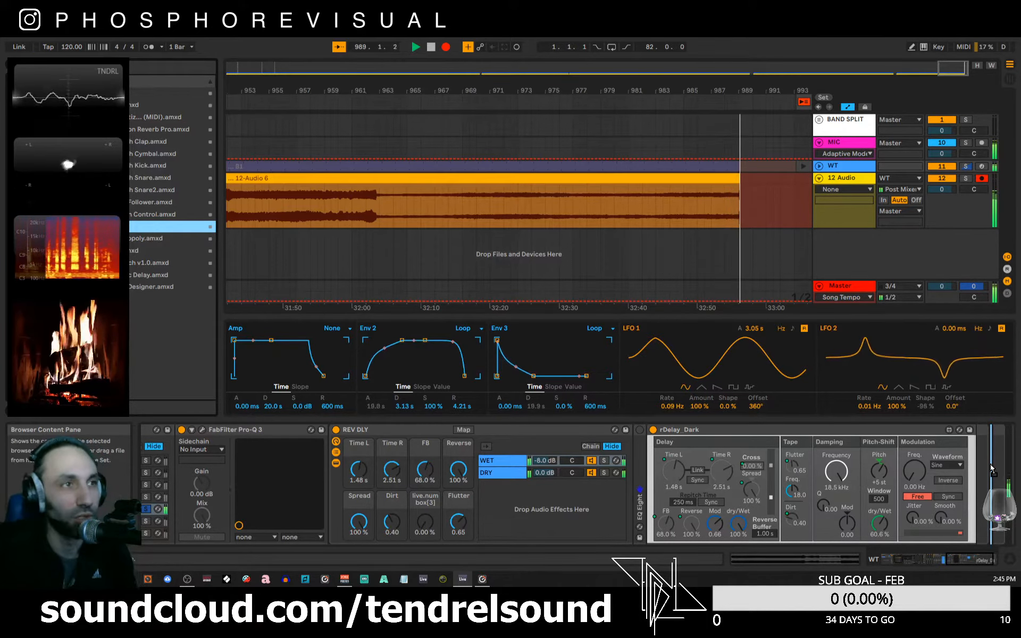
scroll(958, 468, "right", 3)
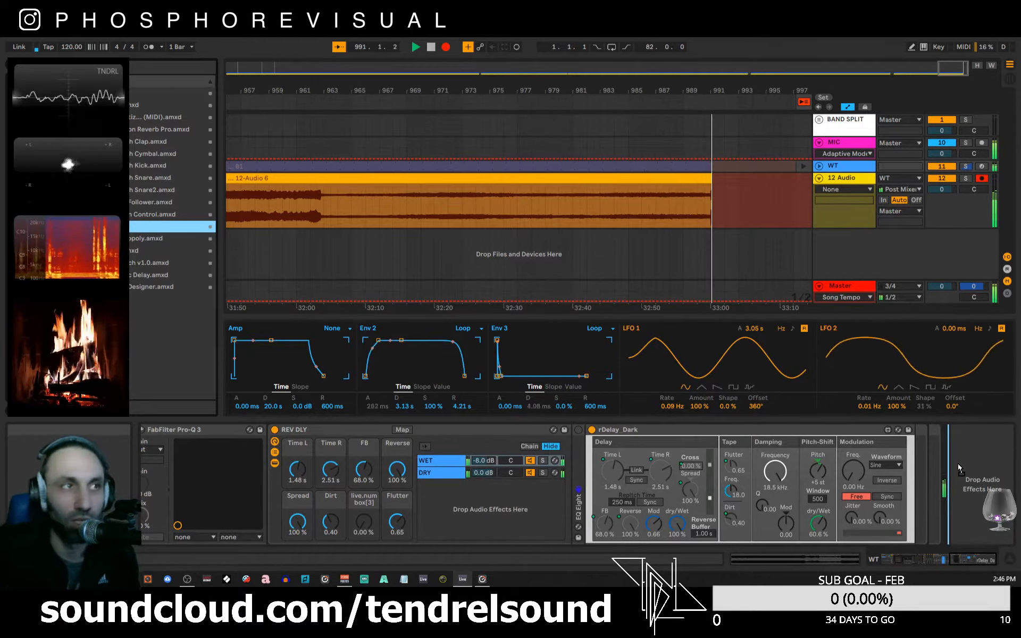
left_click_drag(960, 464, 925, 460)
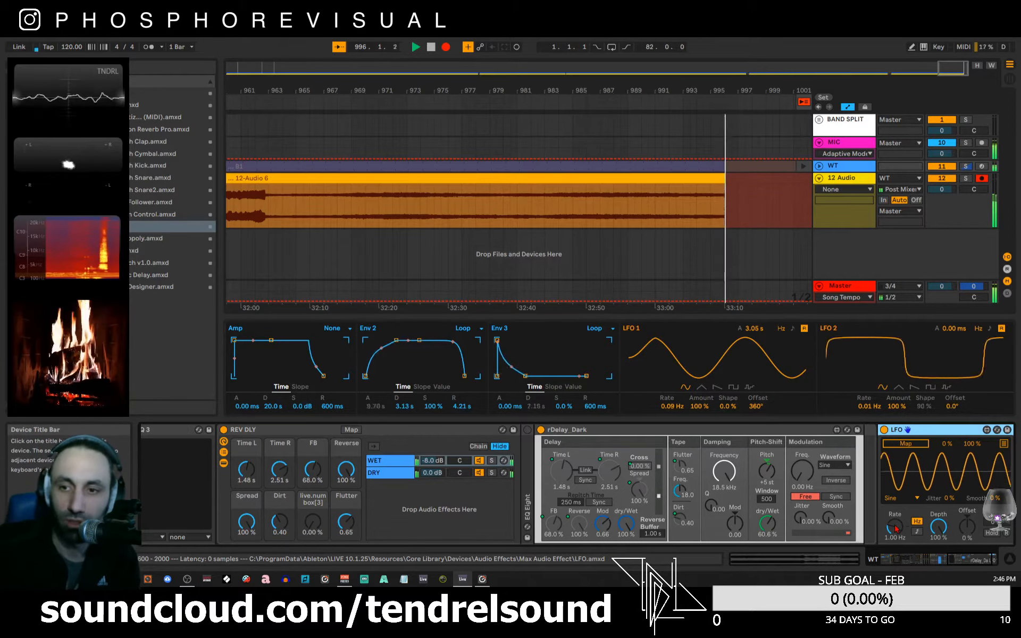
- Interrupt the arrangement recording to save the Live Set, and resume recording
left_click(433, 49)
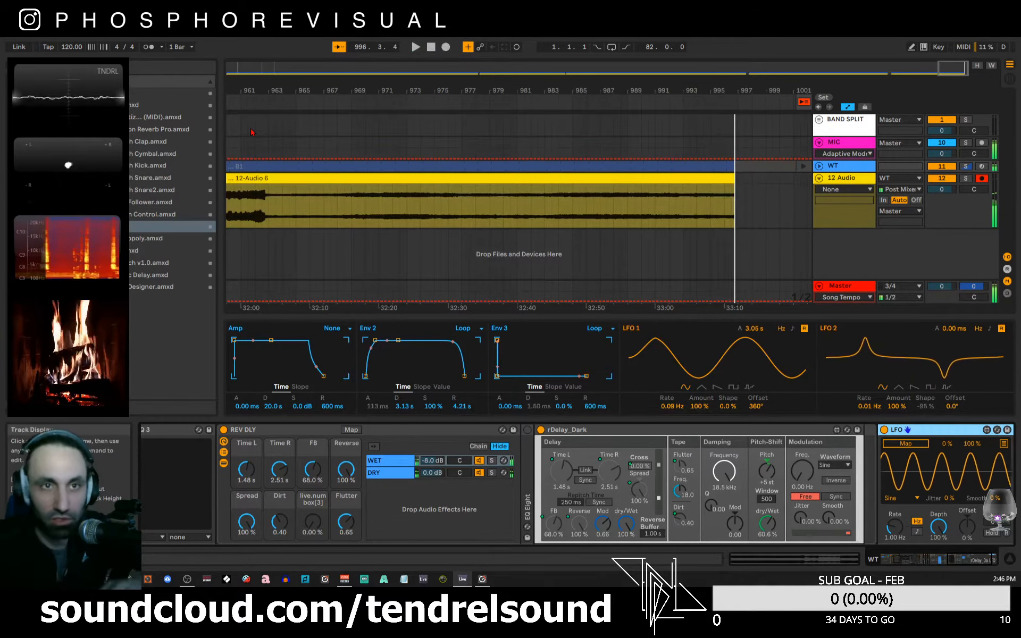
left_click(9, 39)
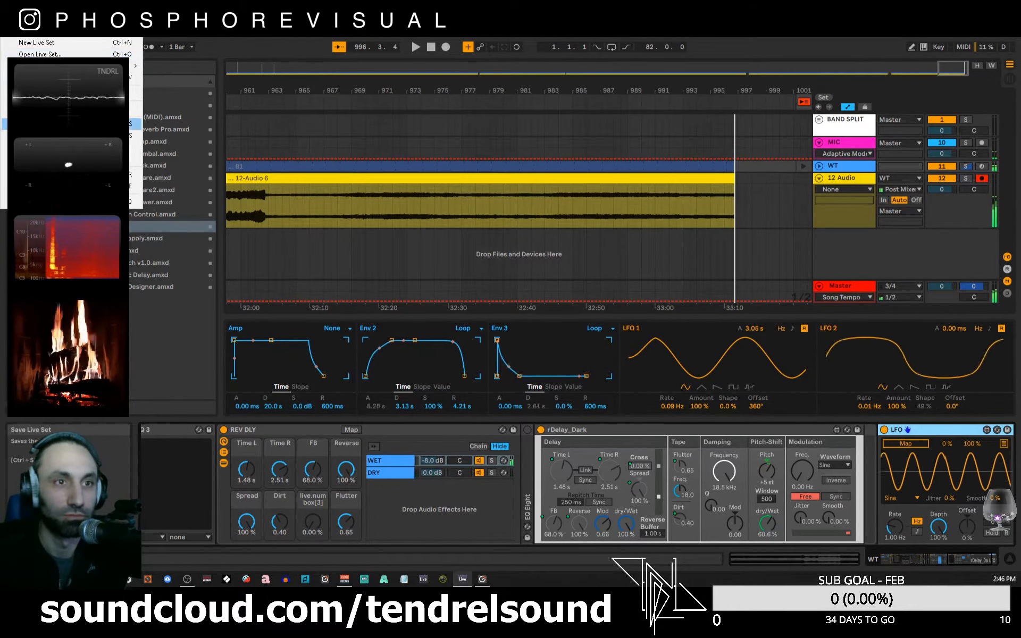
left_click(37, 124)
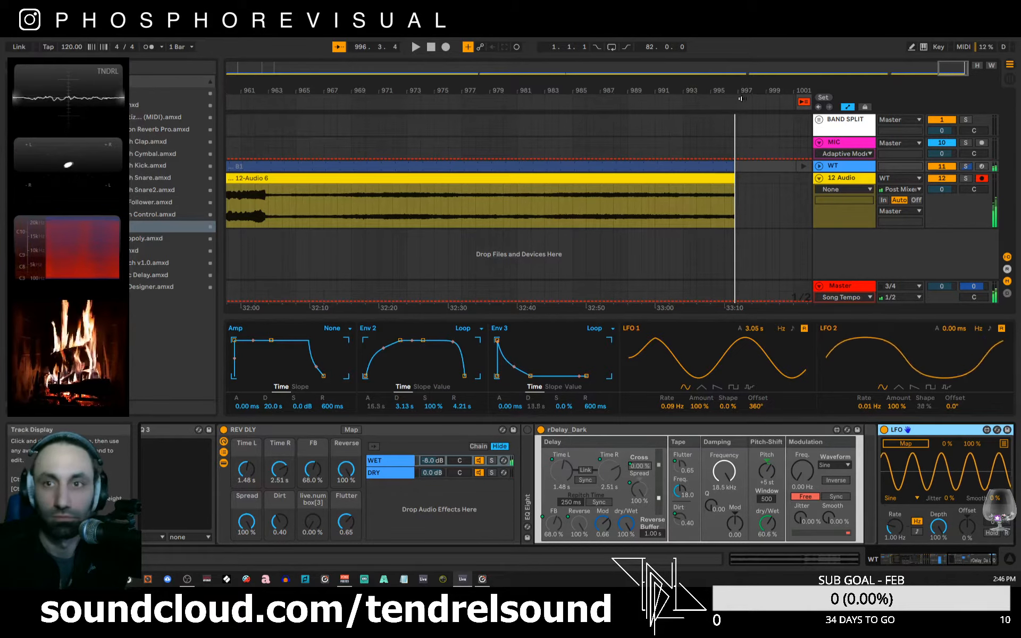
left_click(446, 48)
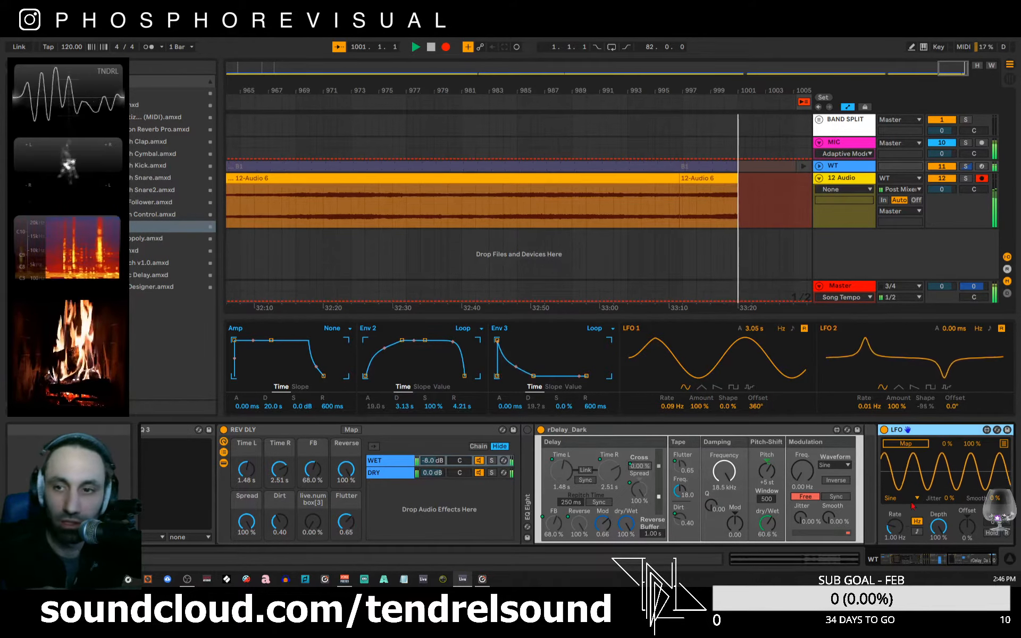
- Map the LFO to REV DLY's Time L macro with a rate of 0.02 Hz and a depth of 28.3%
left_click(252, 471)
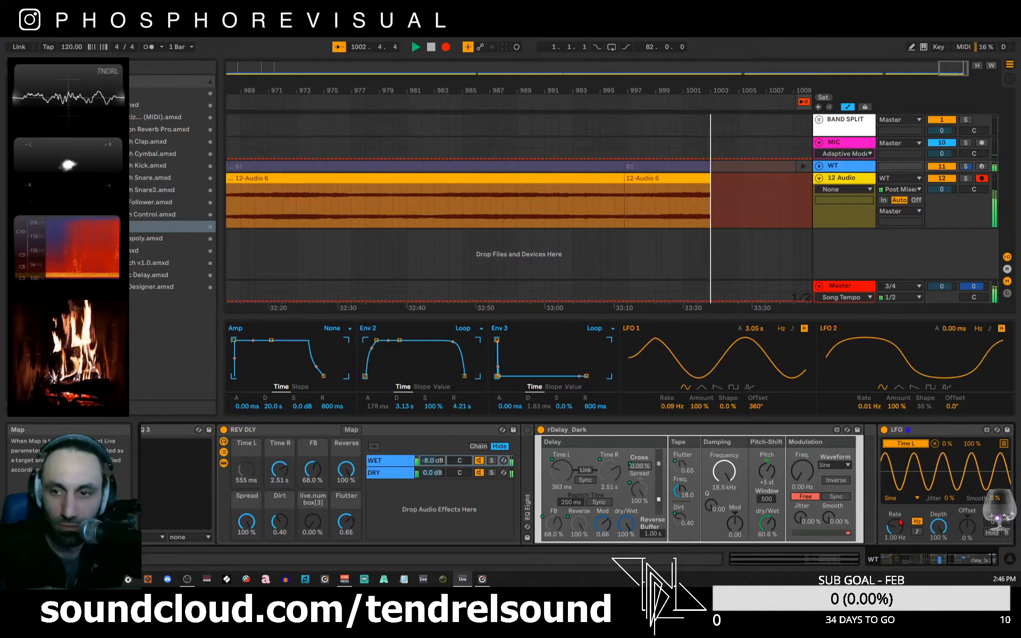
left_click_drag(898, 524, 898, 569)
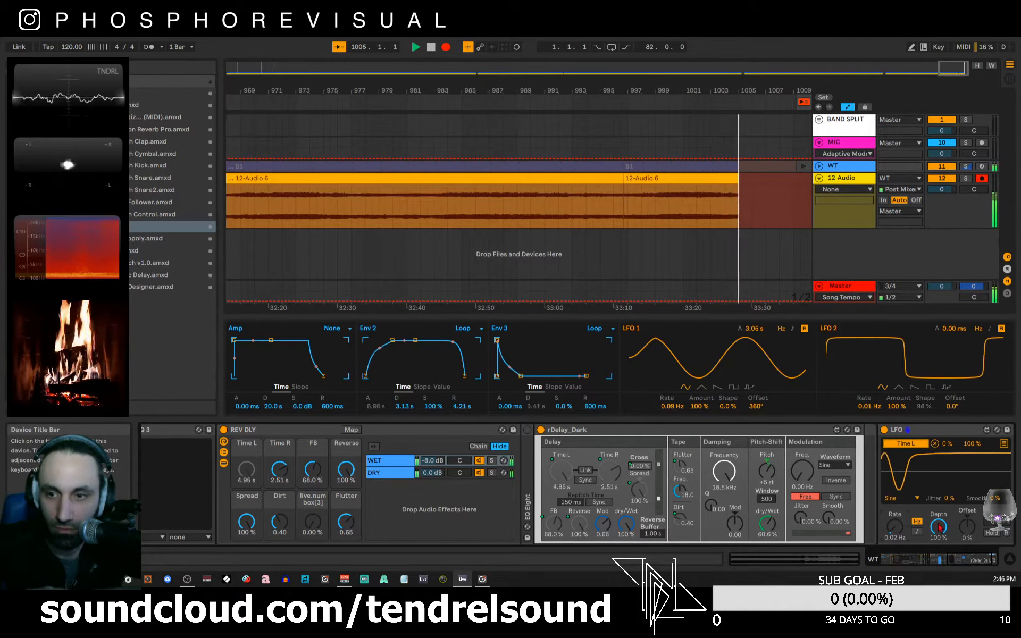
left_click_drag(939, 528, 939, 574)
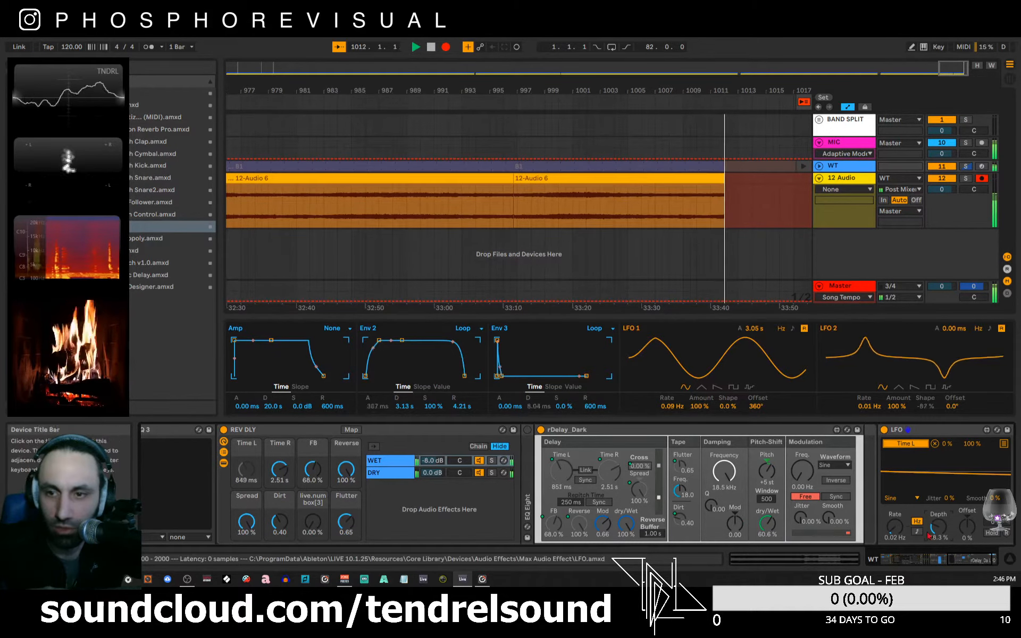
- Add a second LFO after the first, map it to REV DLY's Time R macro and set its rate to 0.16 Hz
left_click(929, 561)
left_click_drag(946, 562, 1002, 571)
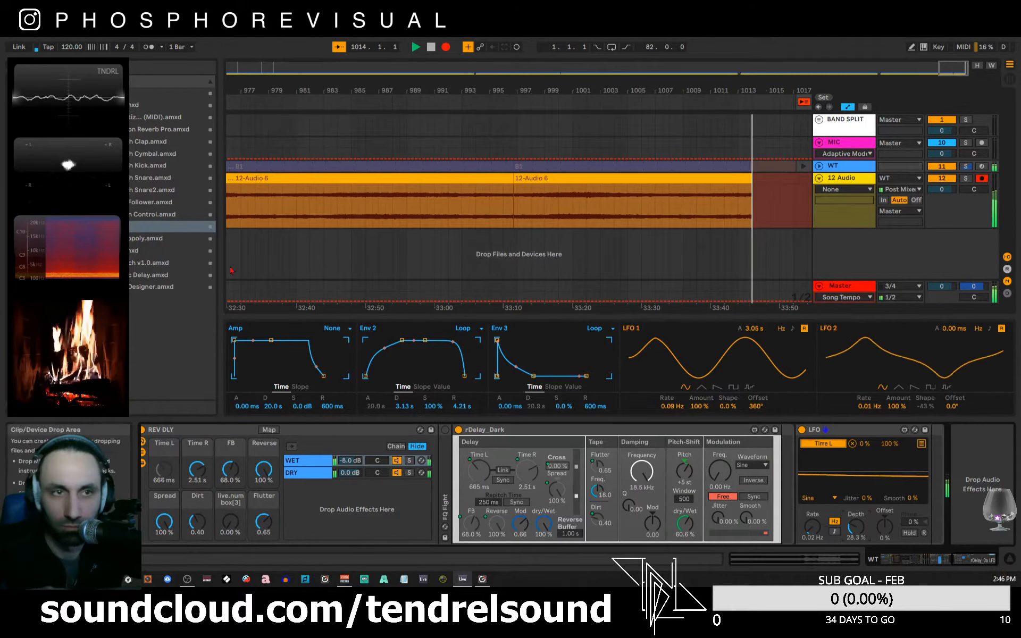
left_click_drag(109, 227, 931, 449)
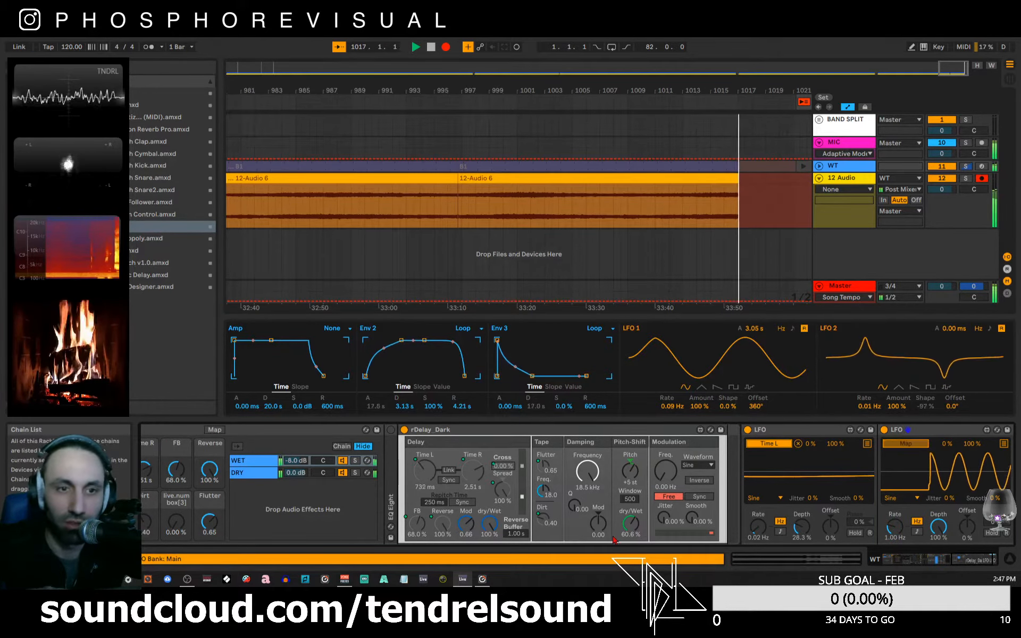
left_click_drag(929, 560, 959, 560)
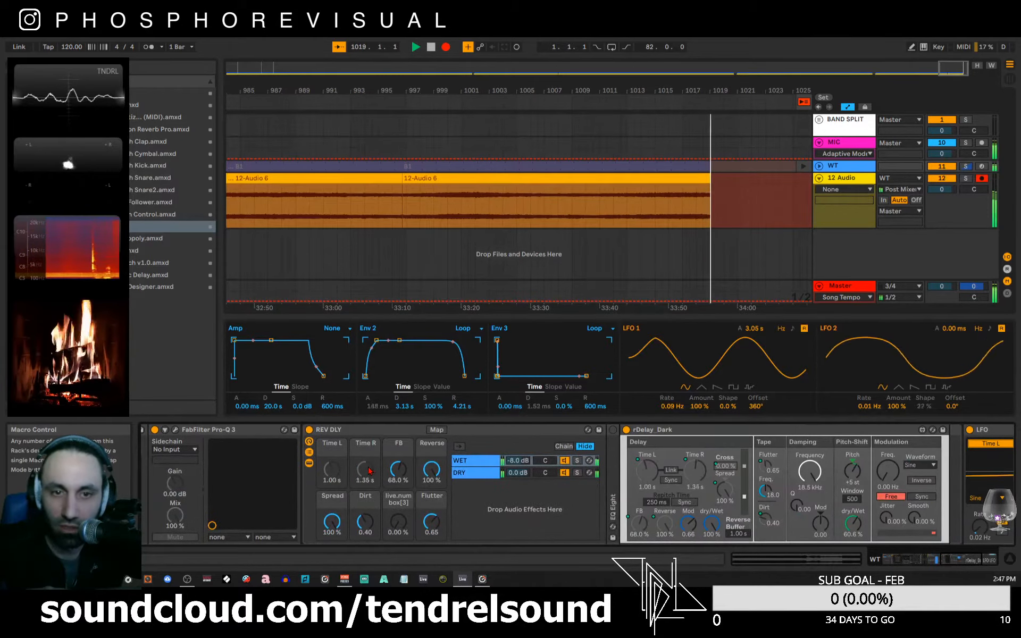
left_click(309, 453)
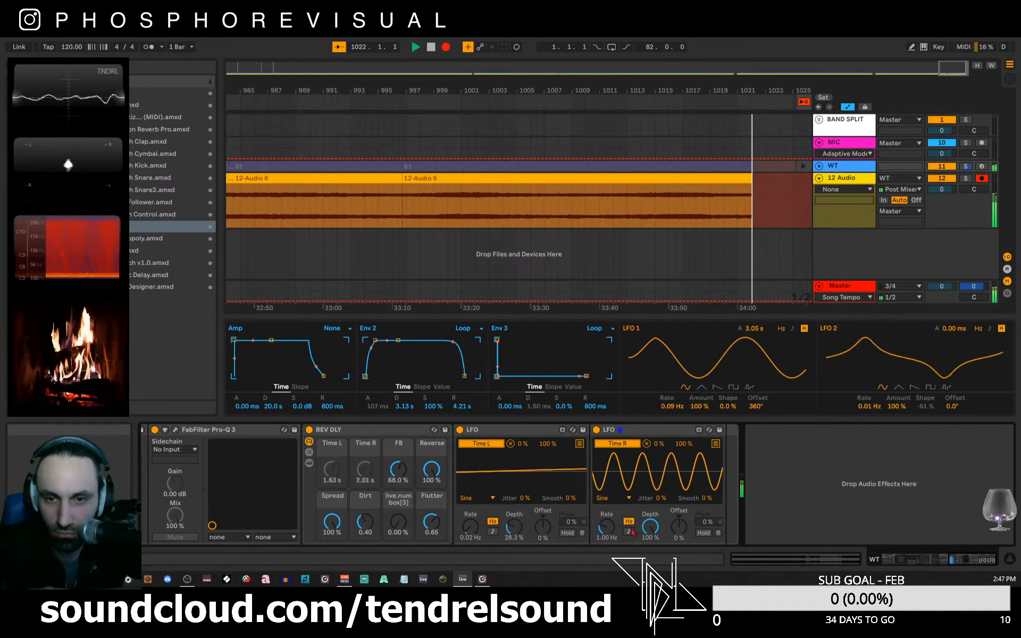
left_click_drag(606, 523, 606, 429)
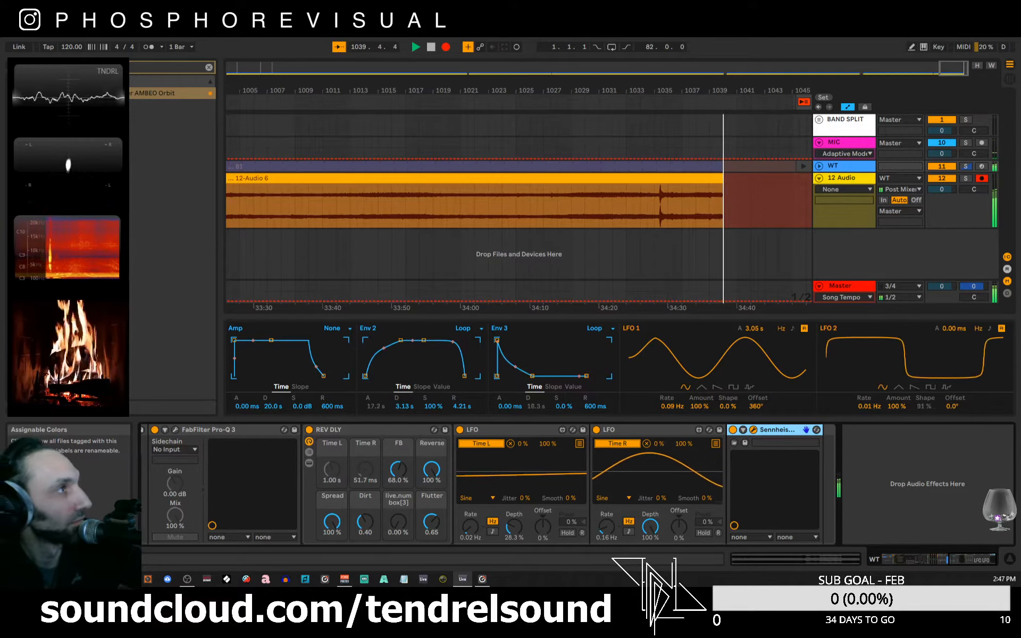
- Move the Sennheiser AMBEO Orbit window into view over the arrangement and add a third LFO after that plugin
left_click_drag(2, 308, 398, 142)
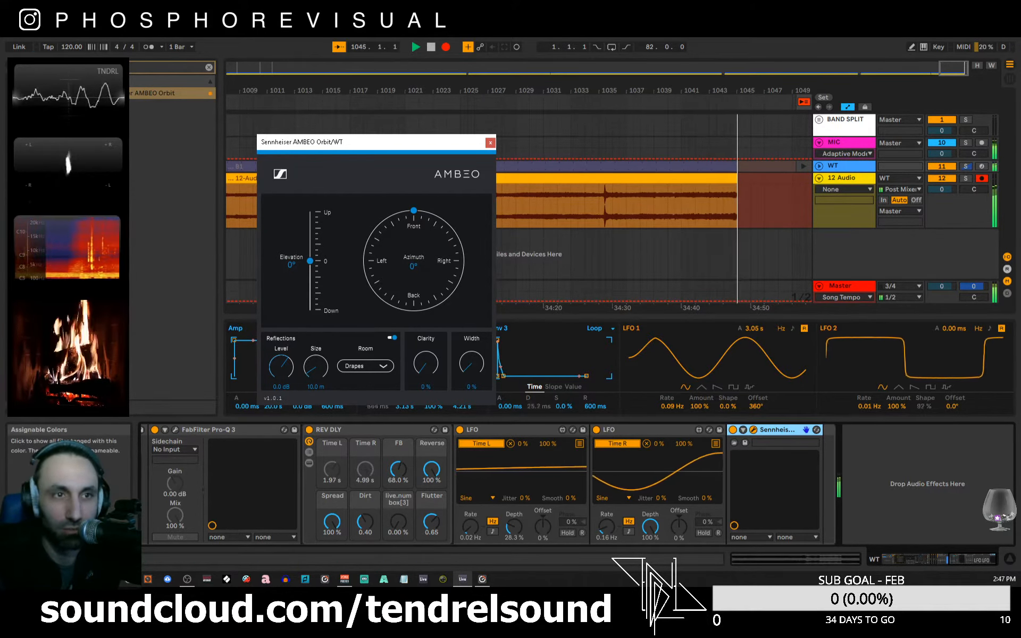
left_click(42, 105)
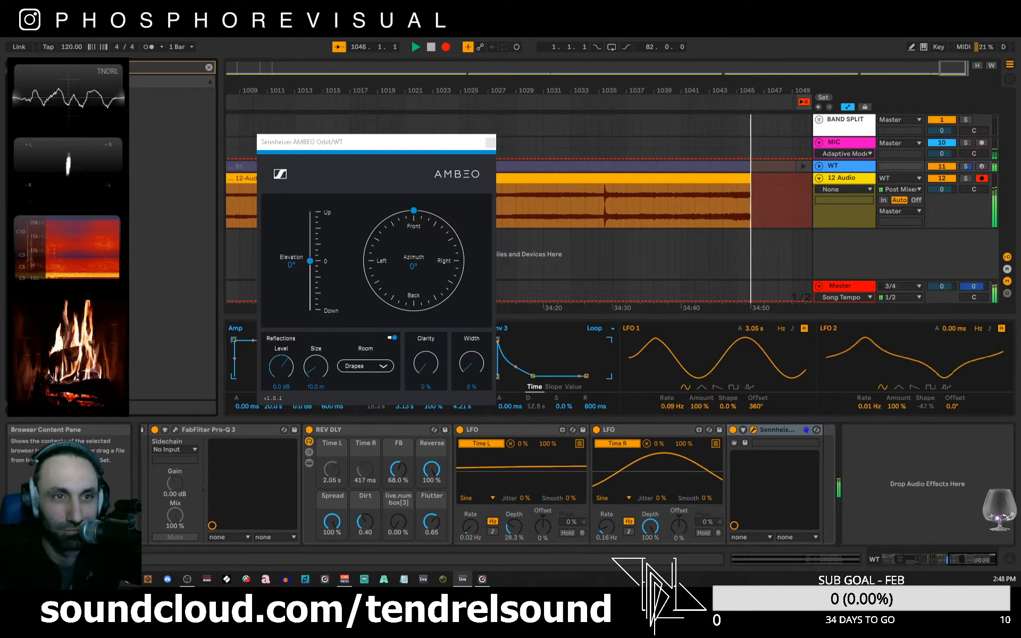
key("Escape")
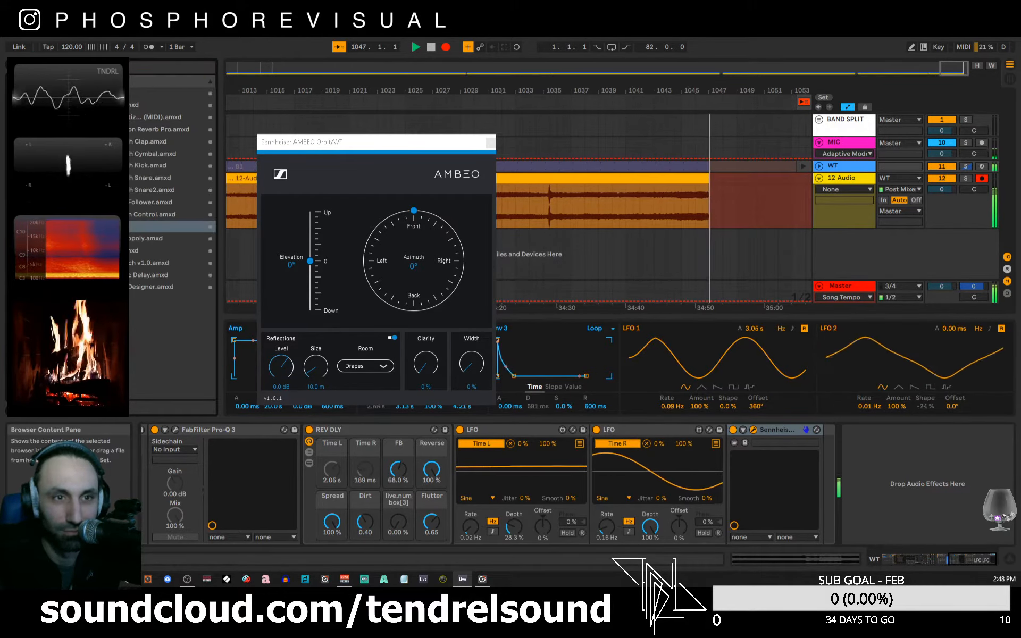
left_click_drag(106, 227, 823, 455)
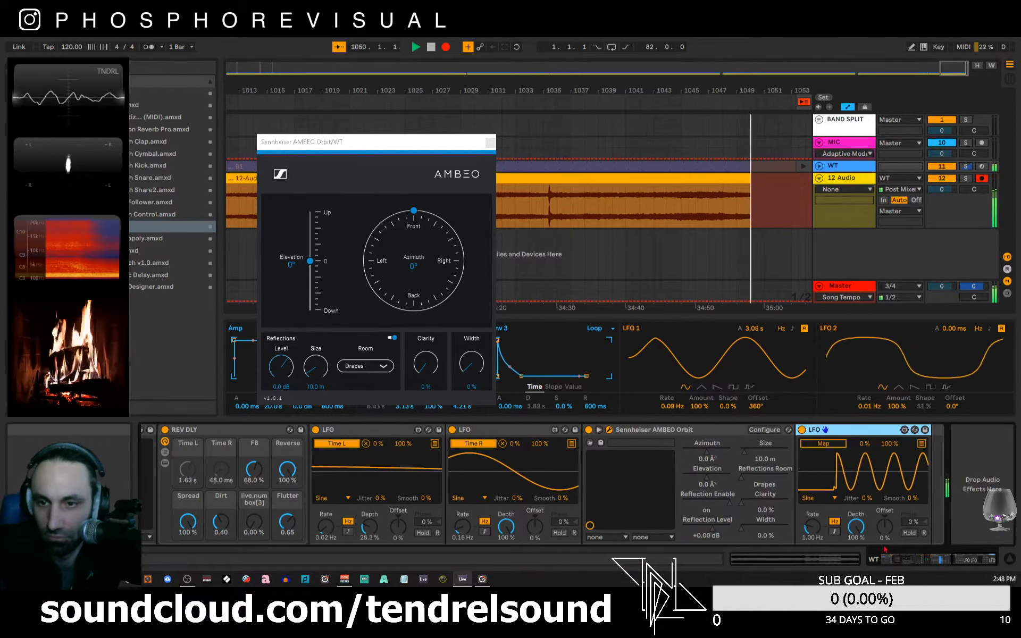
- Map the third LFO to AMBEO Orbit's Azimuth with a rate of 0.06 Hz and a depth of 77.2%
left_click(823, 444)
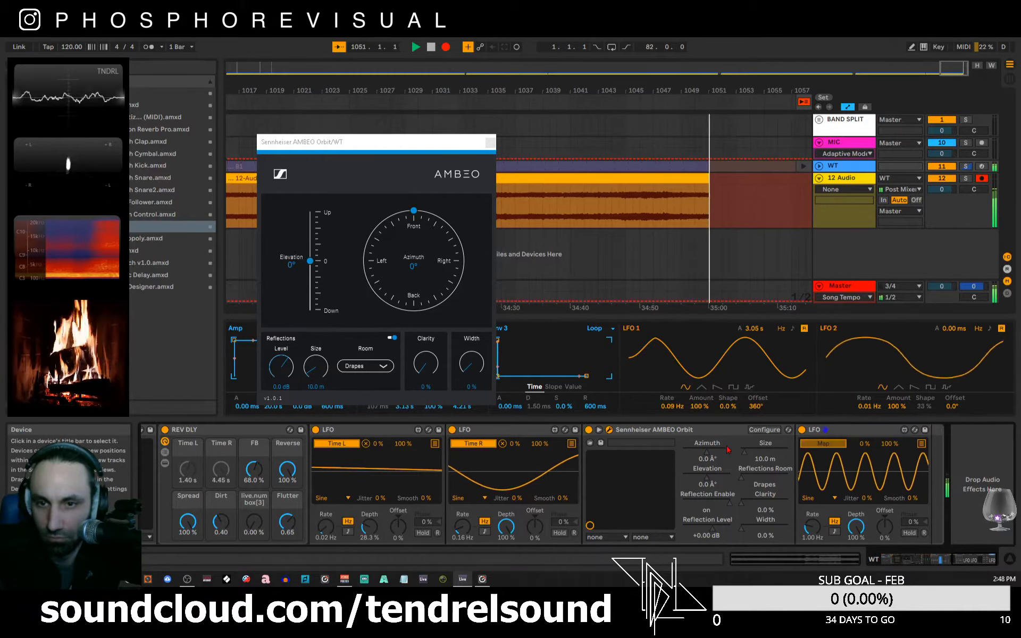
left_click(707, 456)
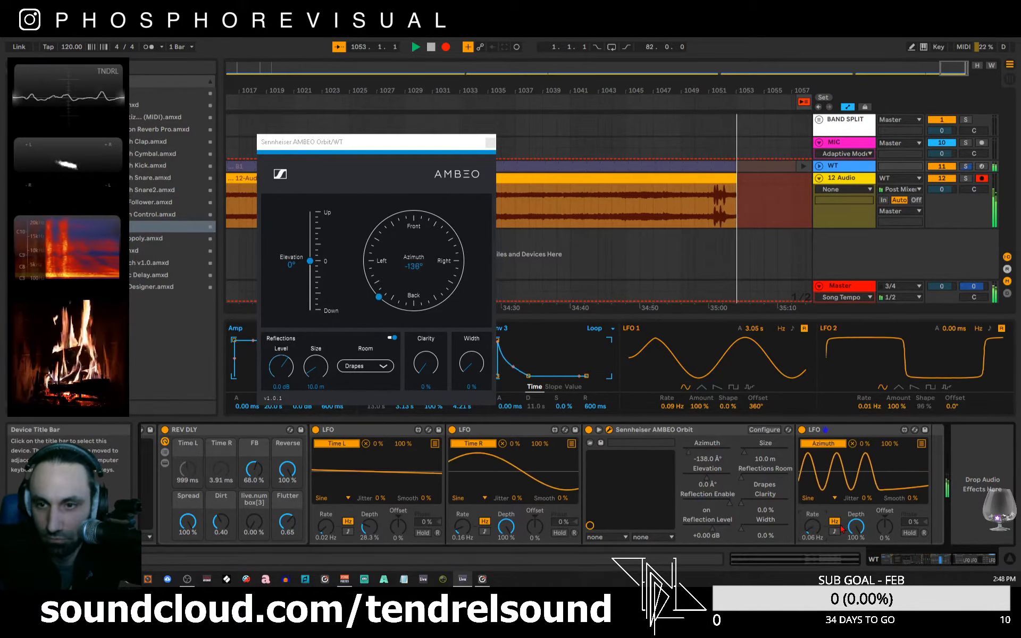
left_click_drag(856, 527, 855, 538)
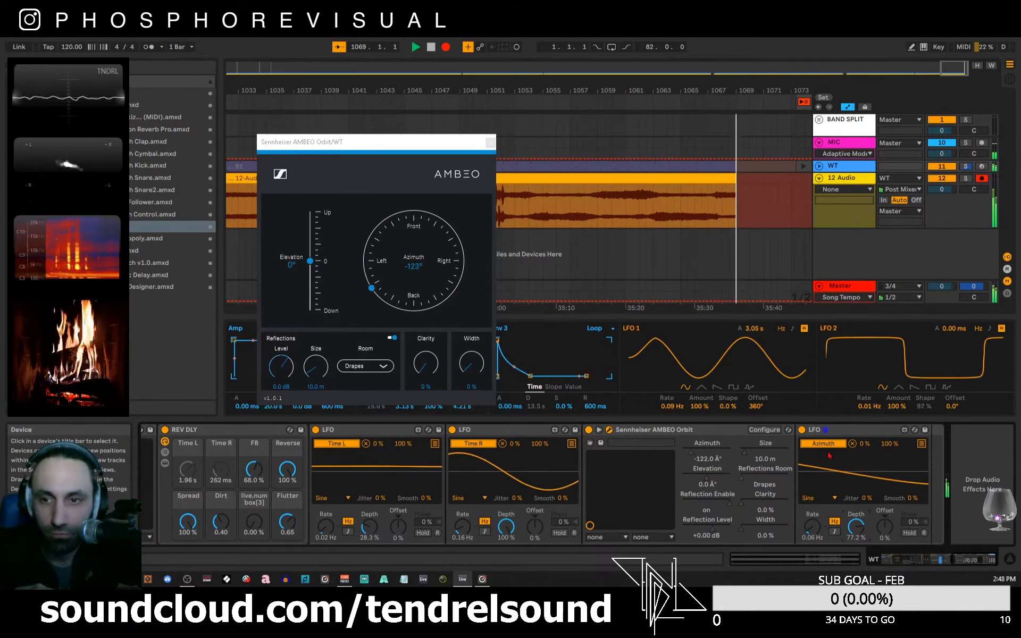
- Map the Azimuth LFO's second target to the phase of the Time L LFO and close the AMBEO Orbit window
left_click(921, 443)
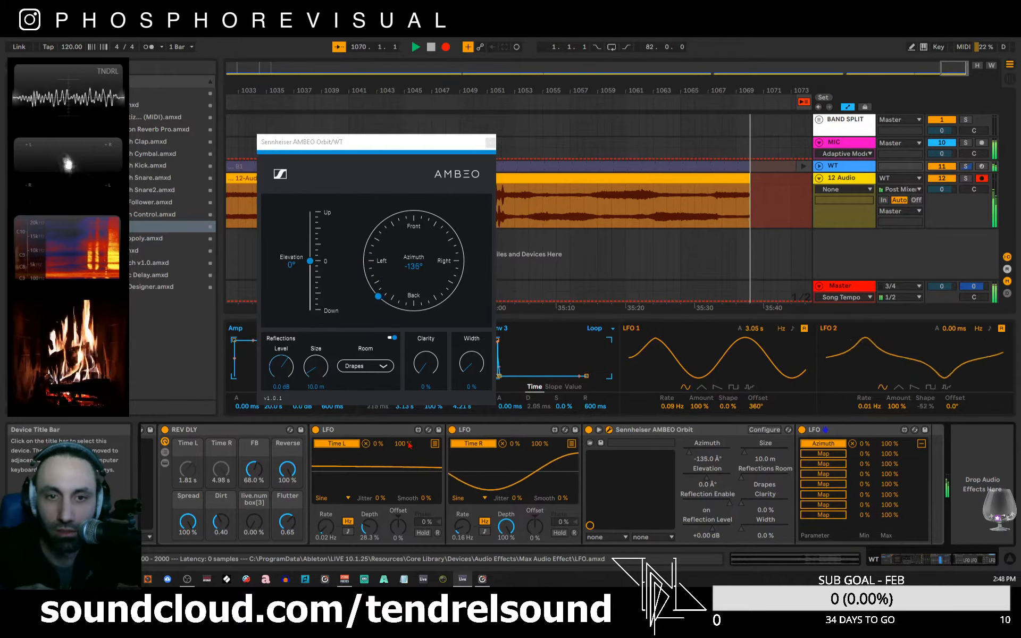
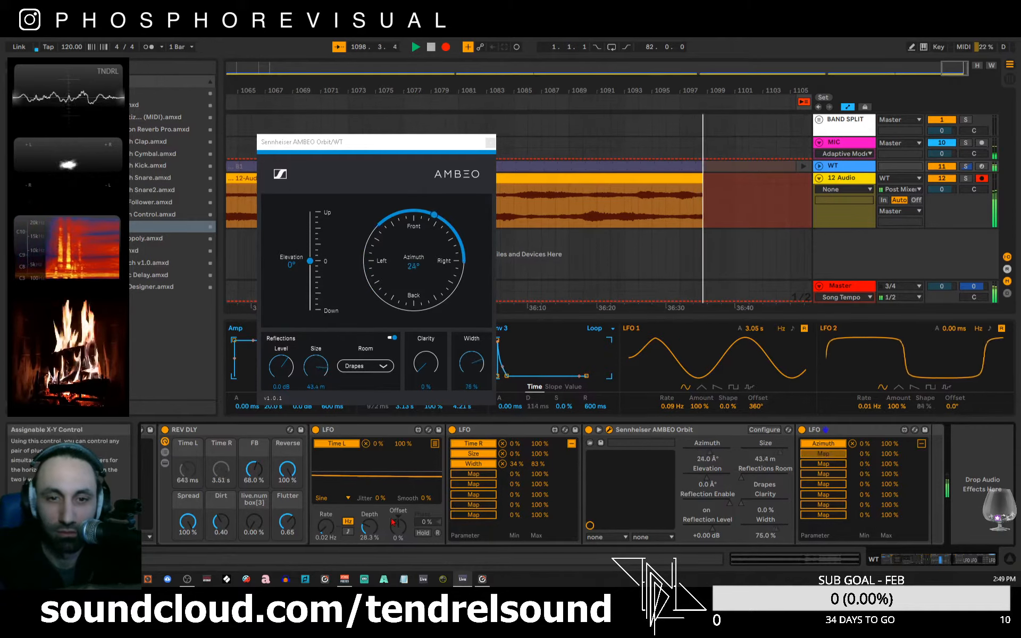
left_click(426, 522)
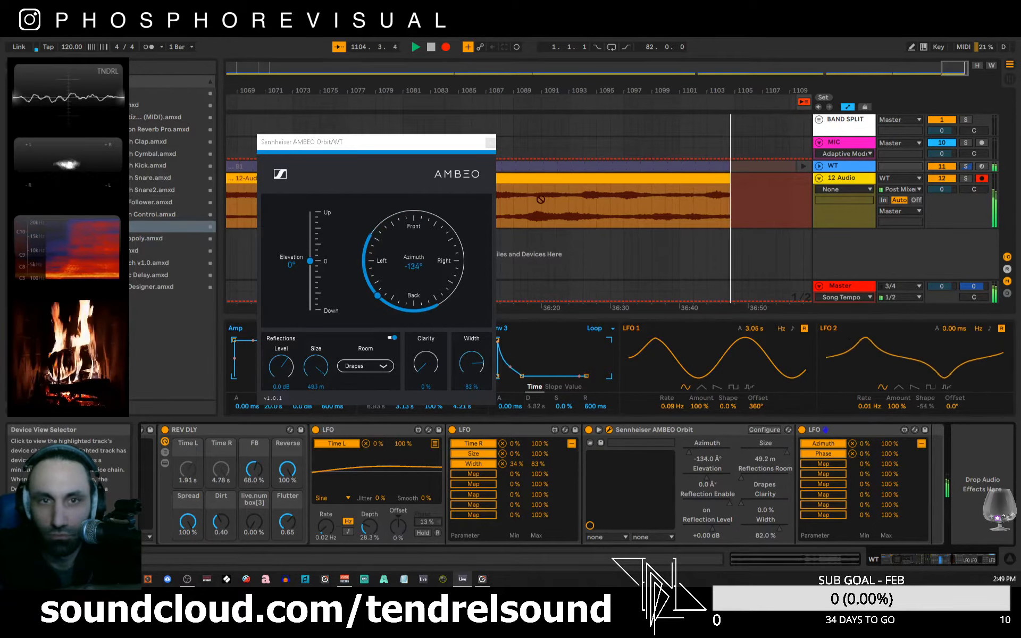
left_click(490, 142)
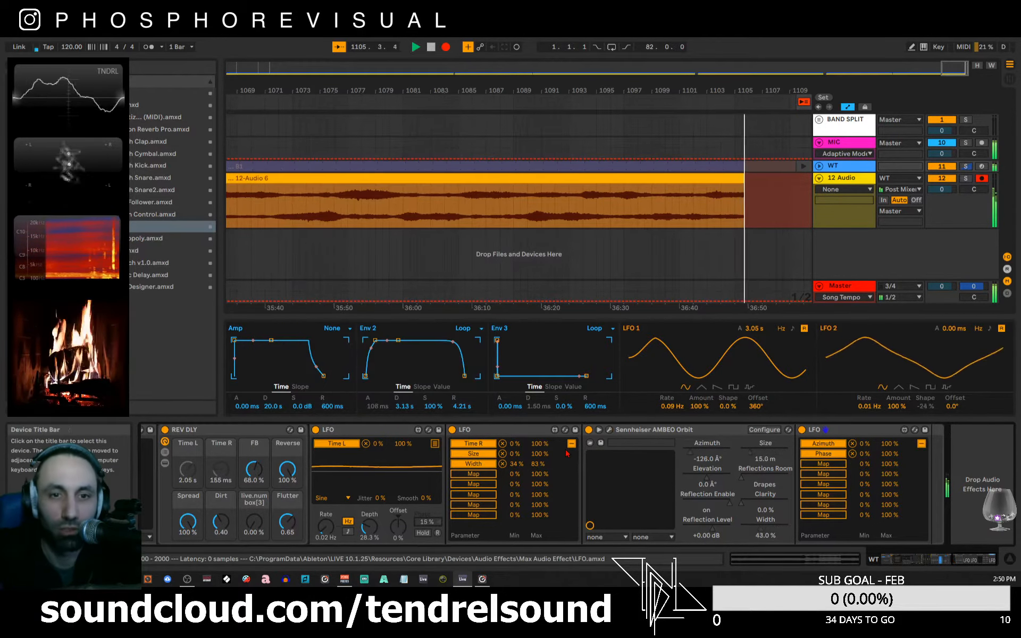
- Unsolo the 600 - 2000 chain of the FAB SPLIT rack
left_click(940, 560)
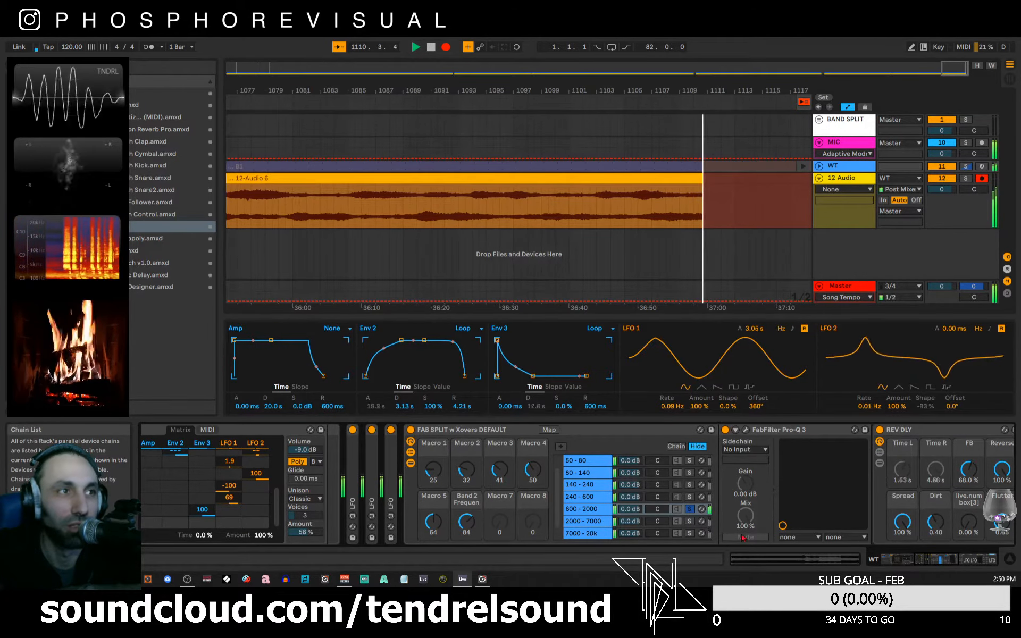
left_click(687, 509)
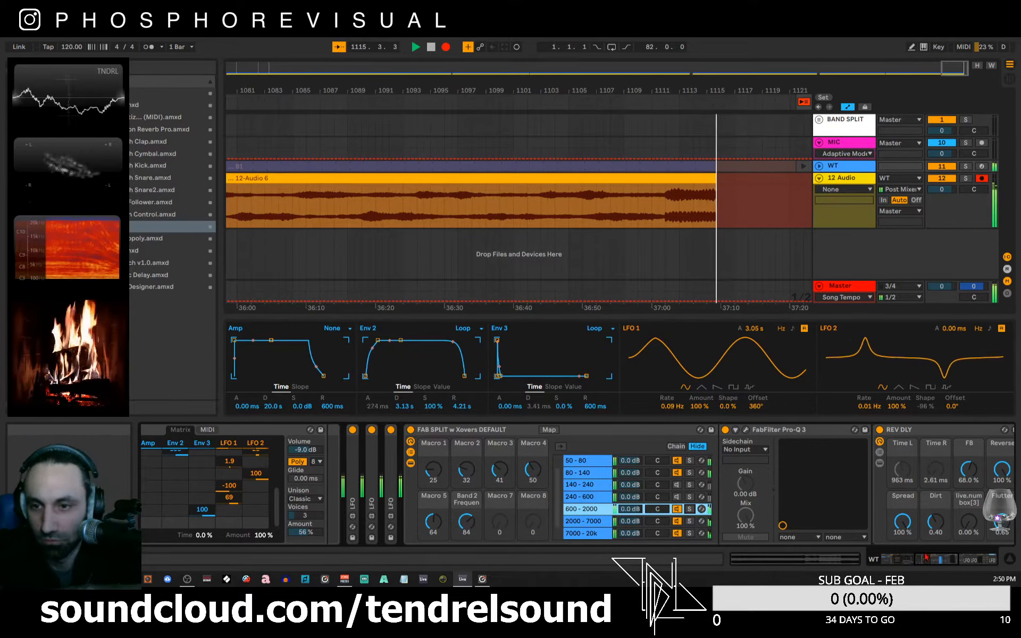
- Audition the 600 - 2000, 2000 - 7000 and 7000 - 20k chains soloed together, and release their solos
left_click_drag(925, 560, 931, 561)
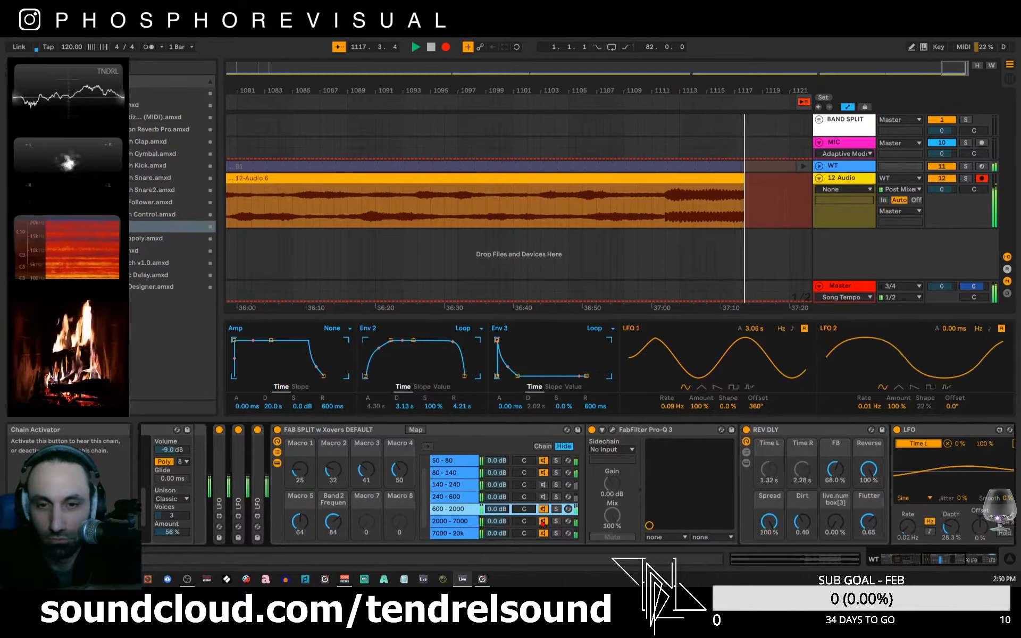
left_click(557, 511)
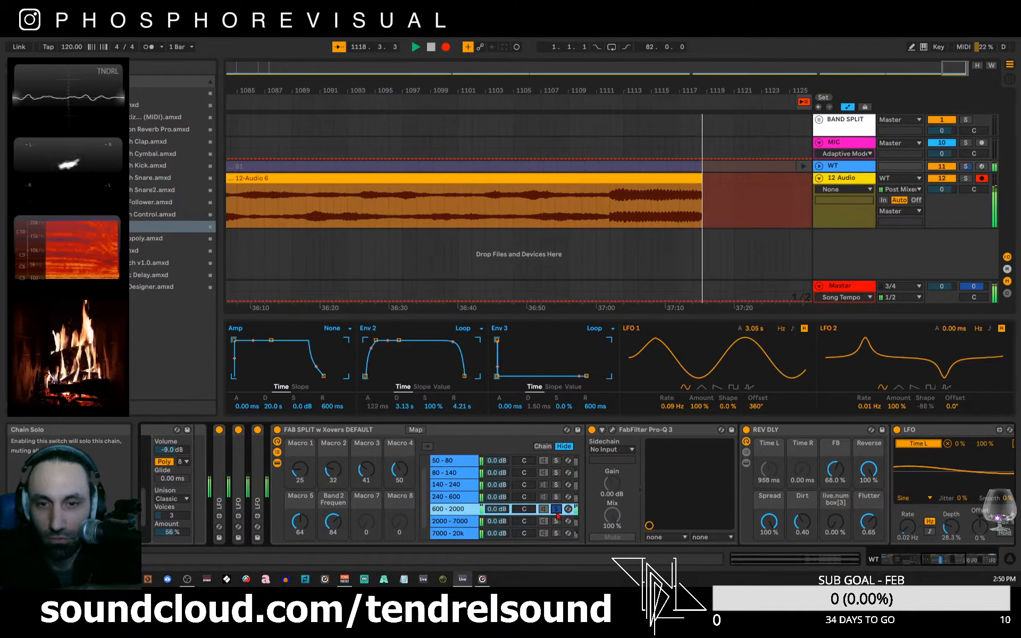
left_click(557, 522, "ctrl")
left_click(555, 534, "ctrl")
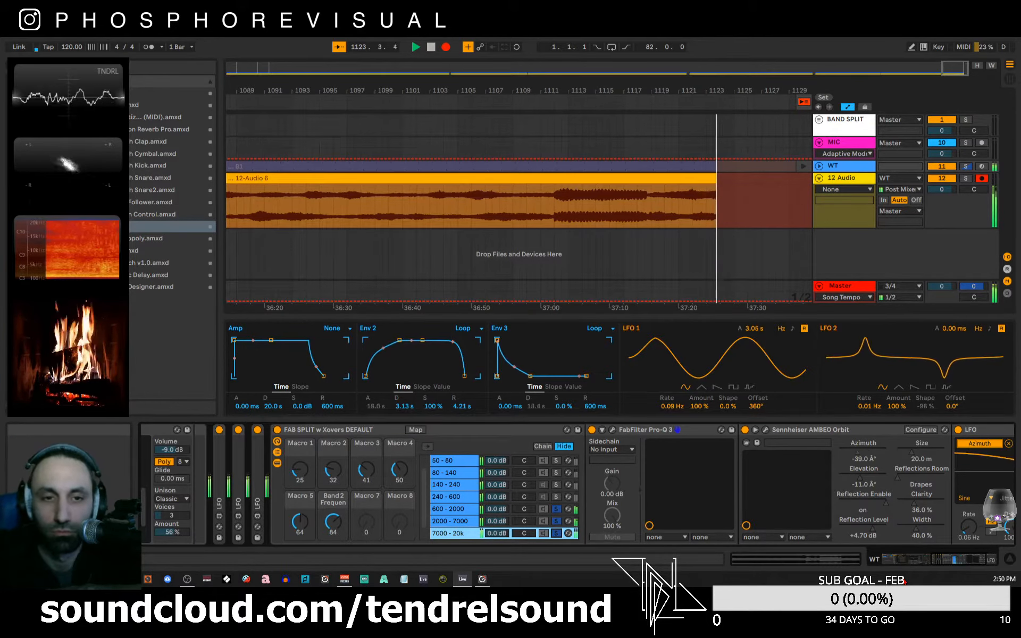
left_click(557, 509)
left_click(556, 521)
left_click(556, 534)
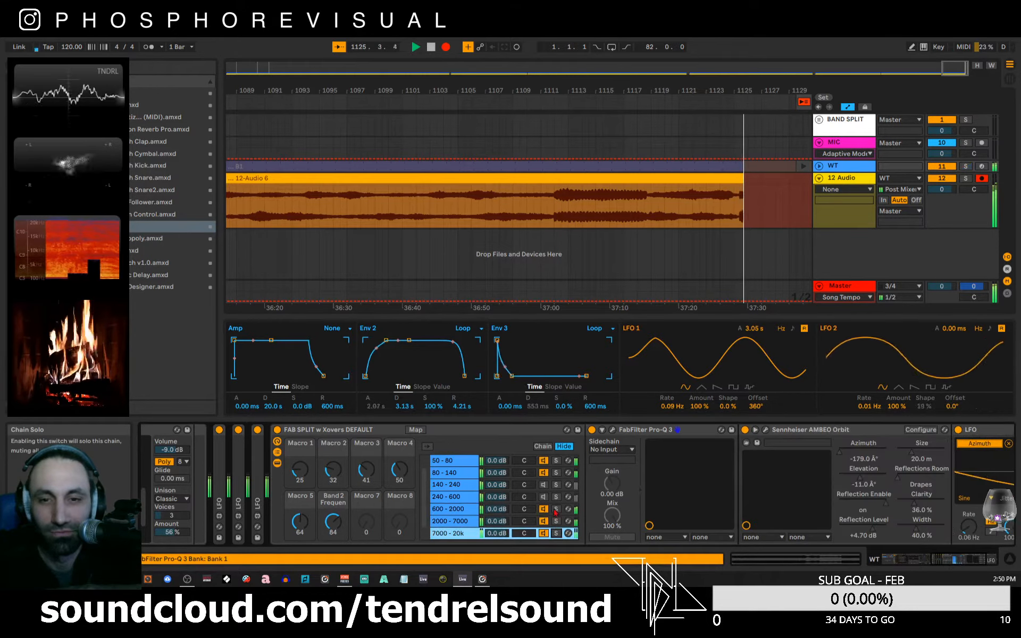
- Toggle the lower chains of the FAB SPLIT rack to compare them, leaving 140 - 240 active and 240 - 600 off
left_click(543, 473)
left_click(543, 460)
scroll(542, 466, "up", 1)
left_click(543, 461)
left_click(544, 472)
left_click(543, 461)
left_click(542, 484)
left_click(543, 497)
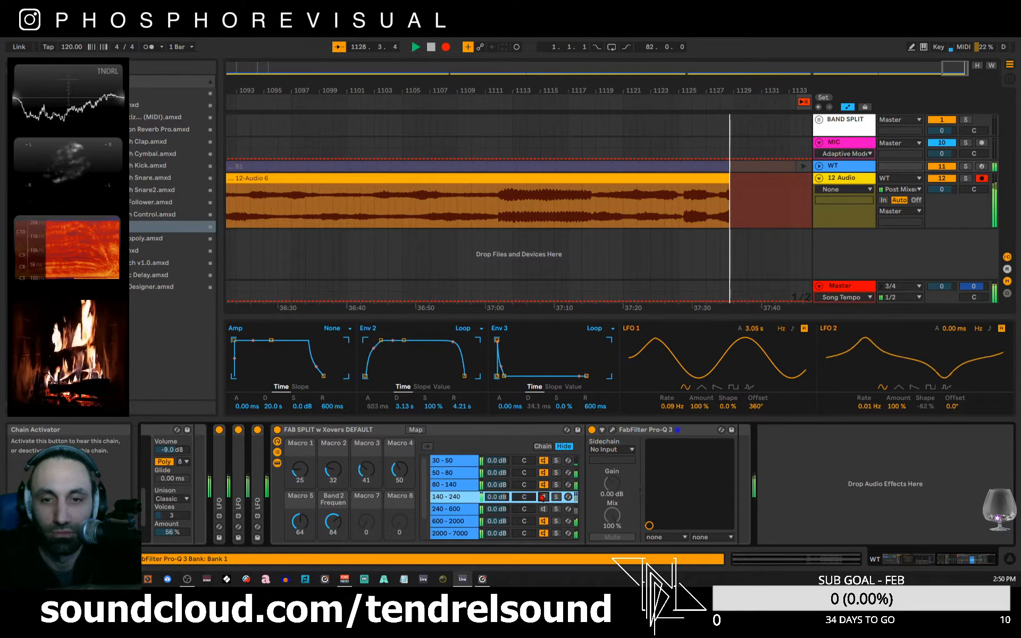
left_click(543, 509)
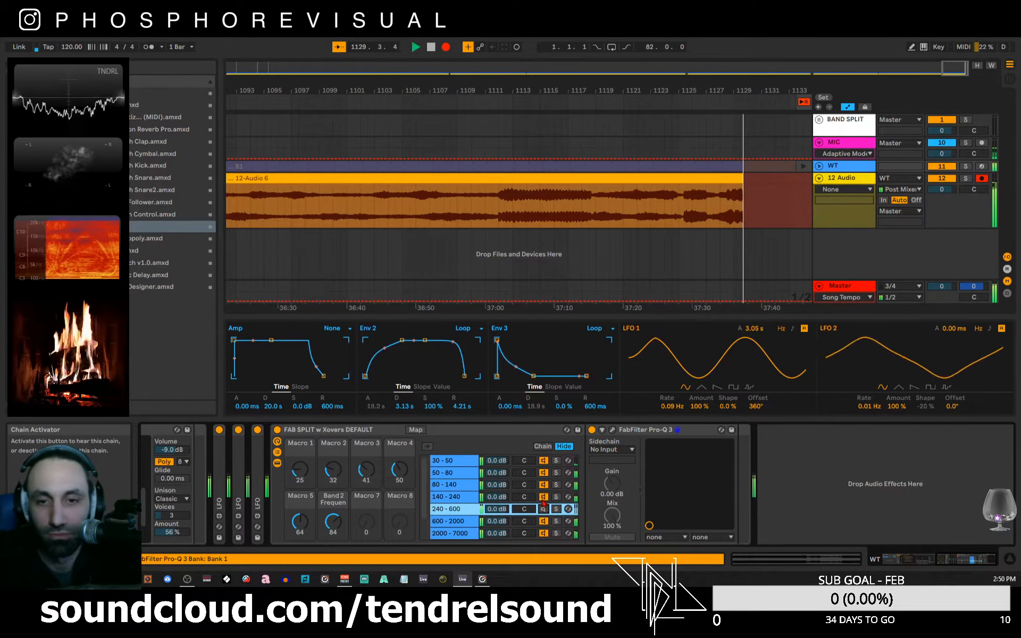
left_click(544, 497)
left_click(543, 498)
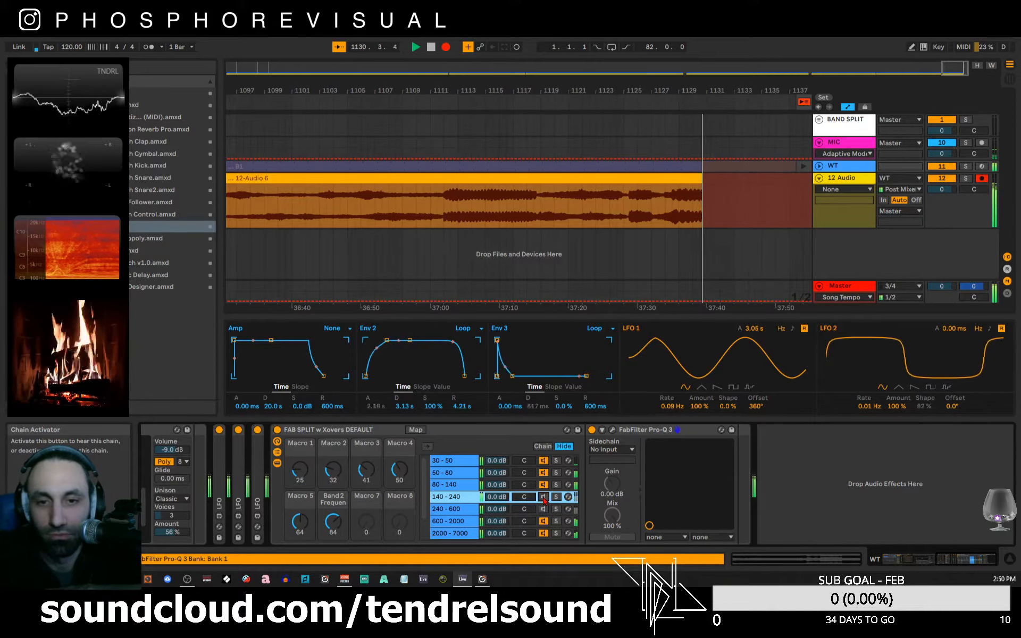
left_click(543, 497)
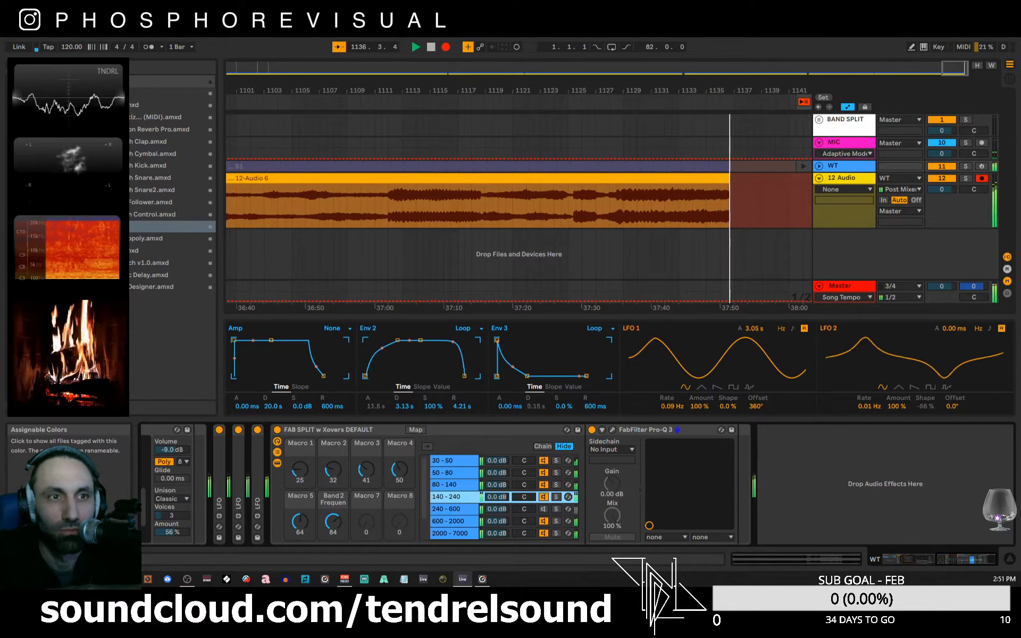
- Add SerumFX_x64 after FabFilter Pro-Q 3 on the 140 - 240 chain and open its window
left_click(42, 105)
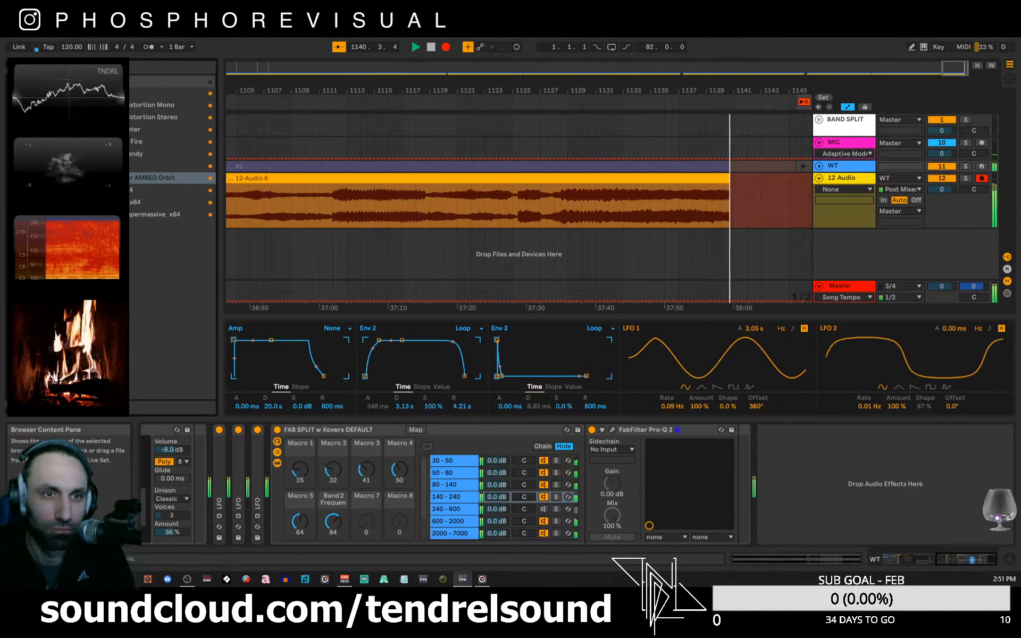
left_click(136, 202)
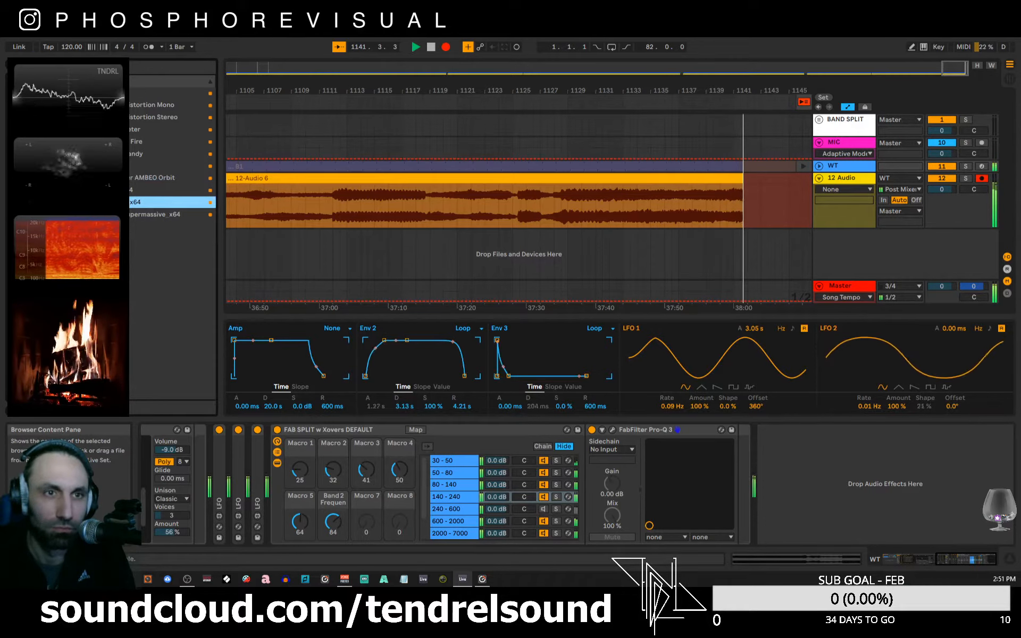
left_click(32, 166)
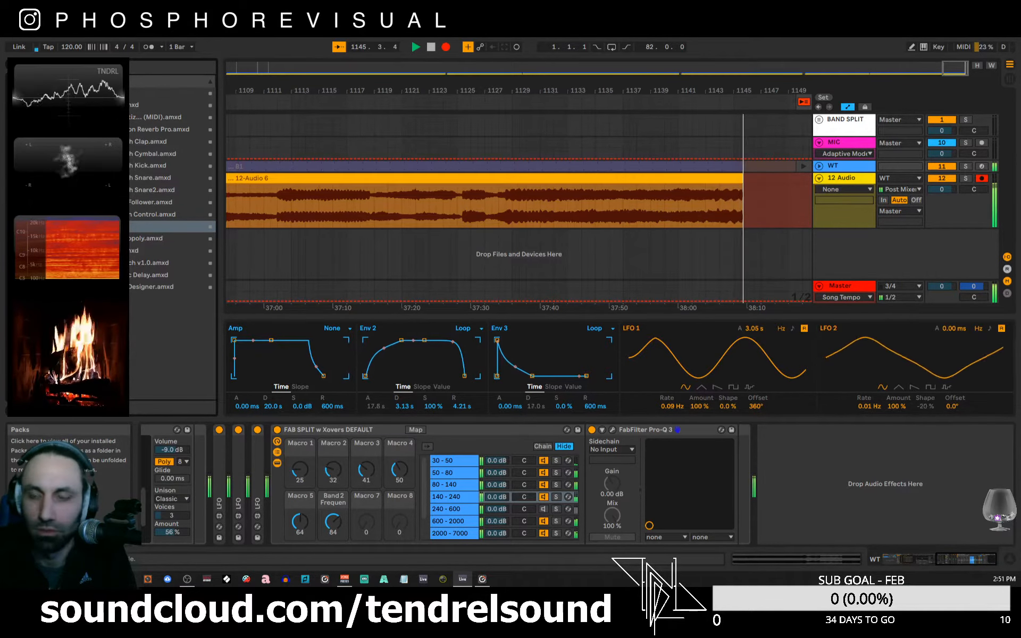
left_click(38, 105)
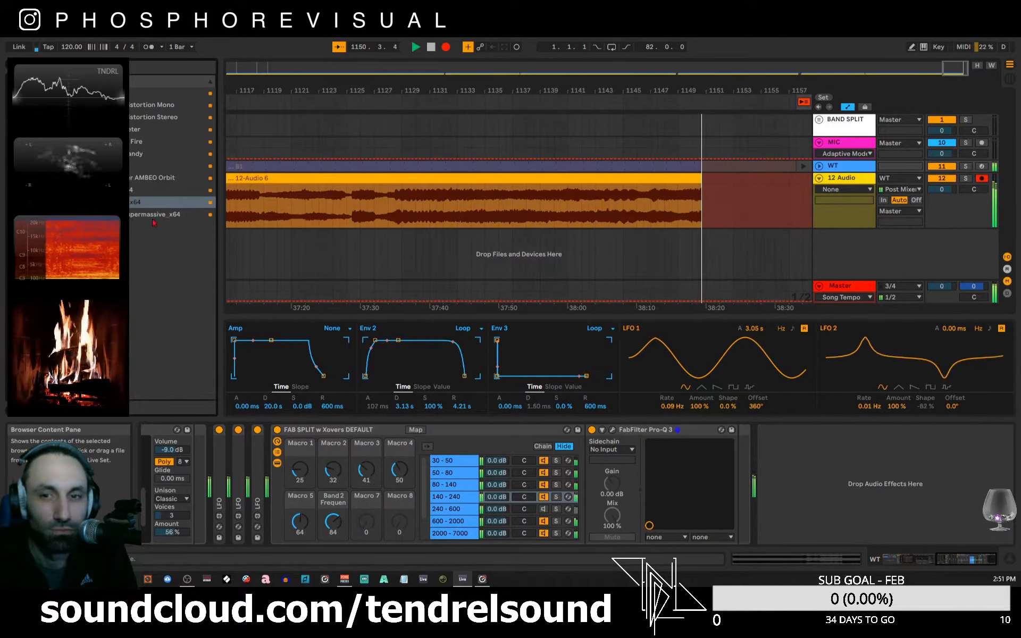
left_click_drag(170, 202, 737, 467)
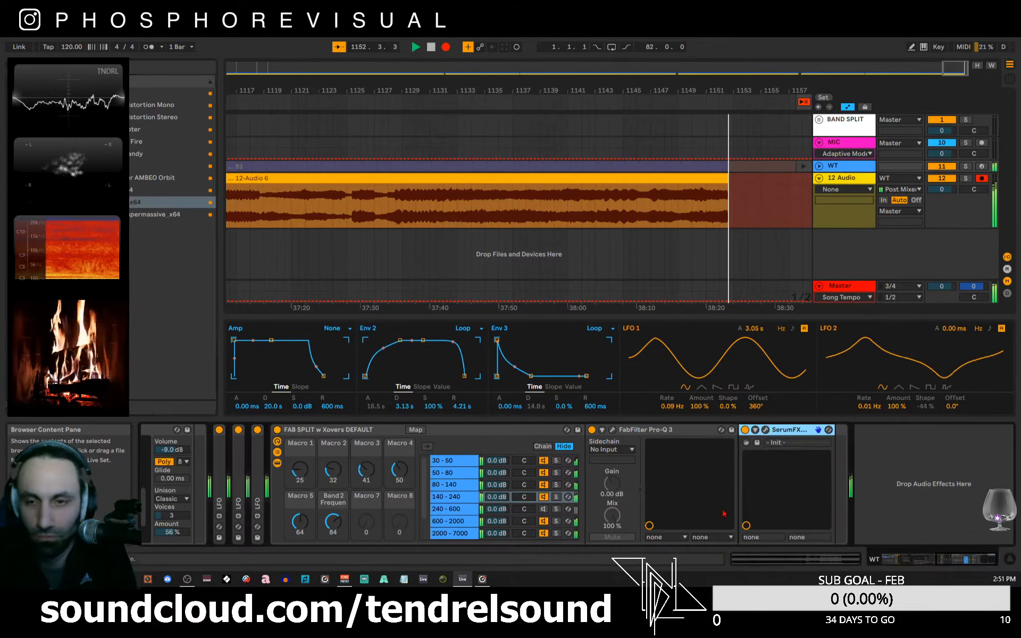
left_click(755, 429)
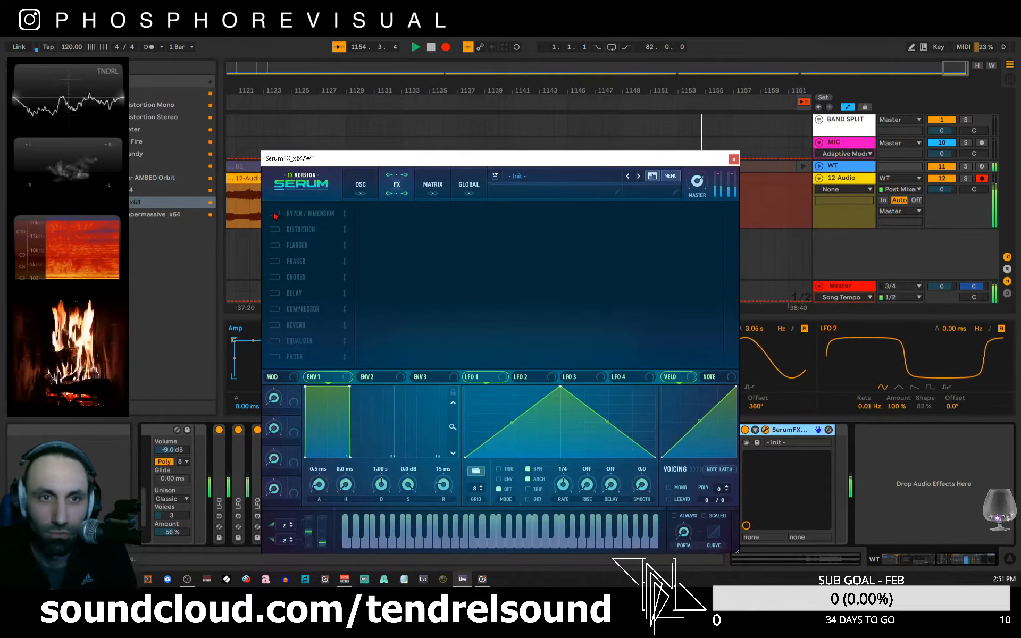
- Enable Hyper / Dimension in SerumFX with both mixes at 100%, the hyper rate at 54% and detune at 82%
left_click_drag(691, 219, 675, 104)
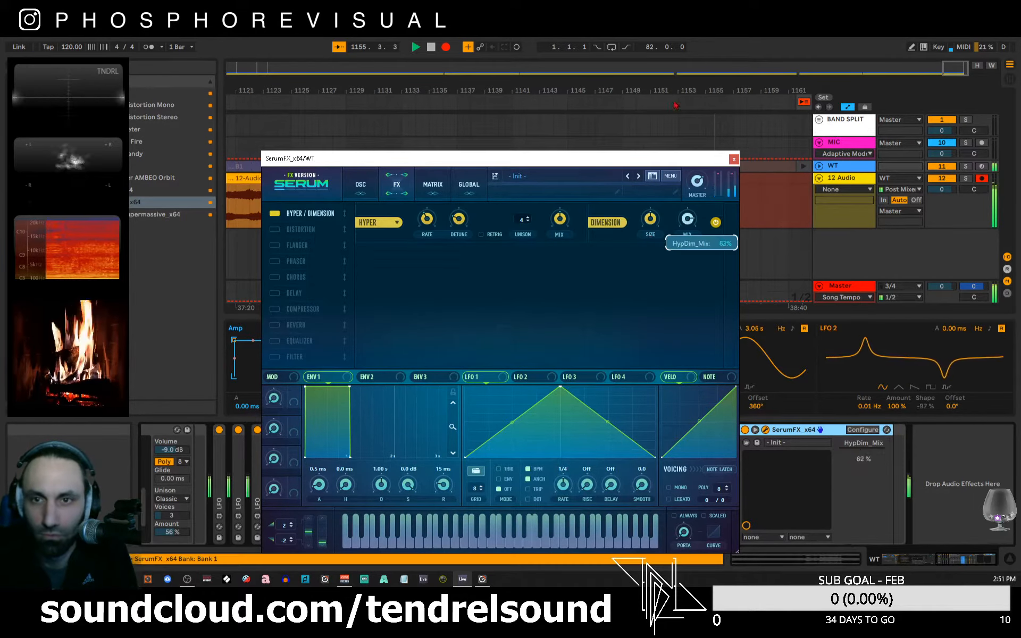
left_click_drag(661, 170, 630, 111)
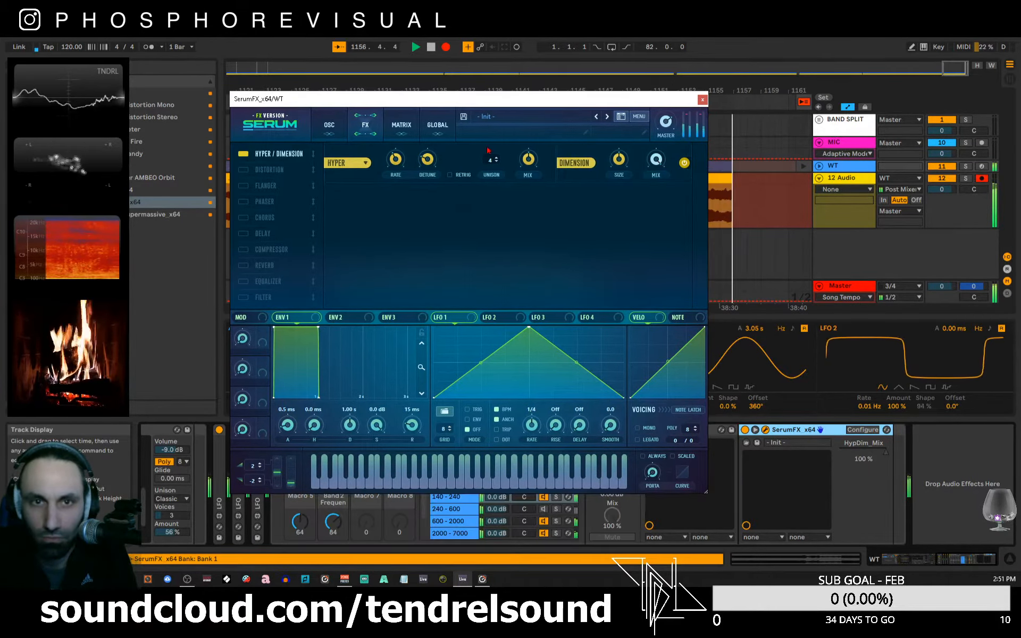
left_click_drag(395, 160, 395, 142)
left_click_drag(528, 160, 528, 99)
left_click(426, 159)
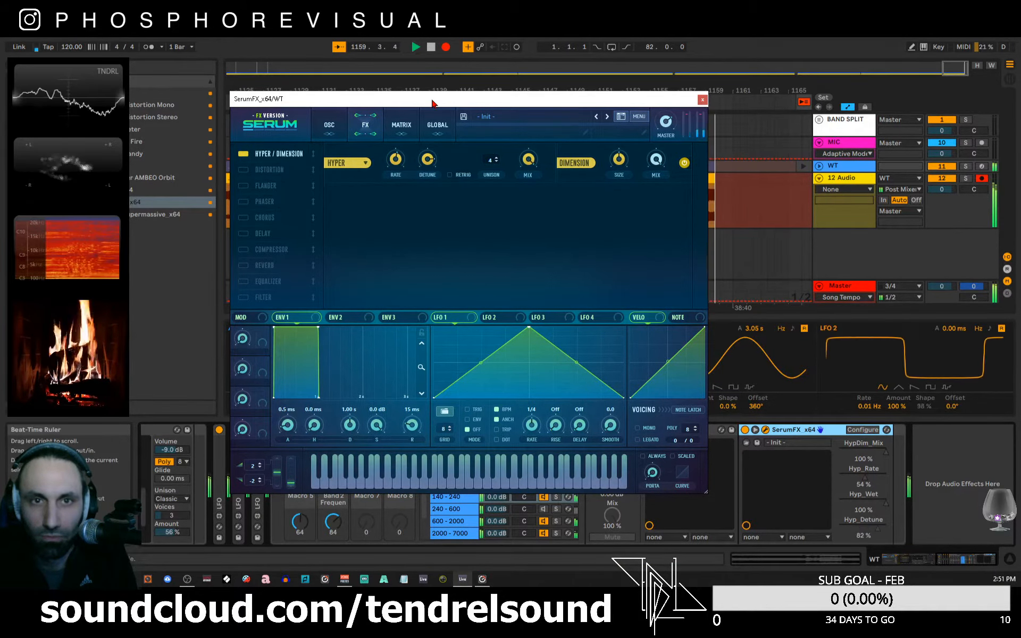
left_click_drag(426, 99, 387, 50)
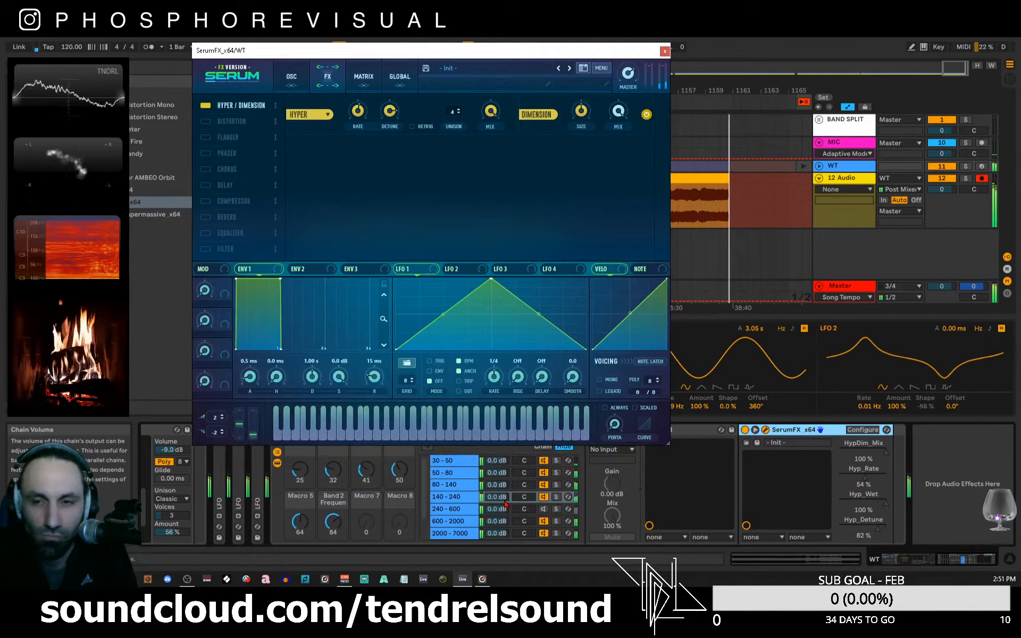
left_click(665, 52)
left_click(766, 430)
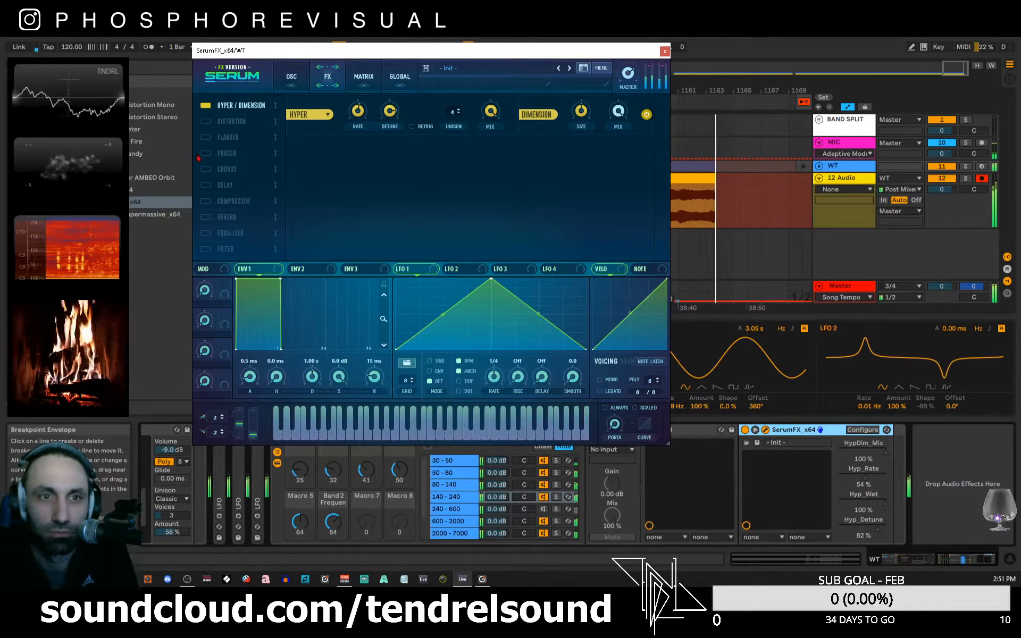
- Enable SerumFX's Distortion as Lin.Fold with drive at 100% and mix at 32%, and close the plug-in window
left_click(205, 123)
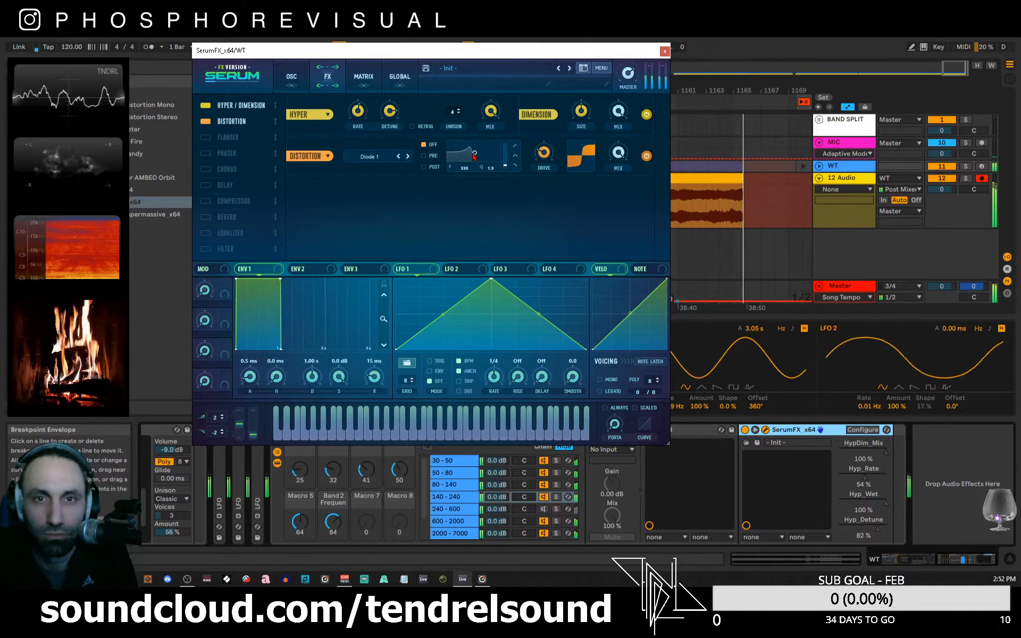
left_click_drag(544, 154, 546, 119)
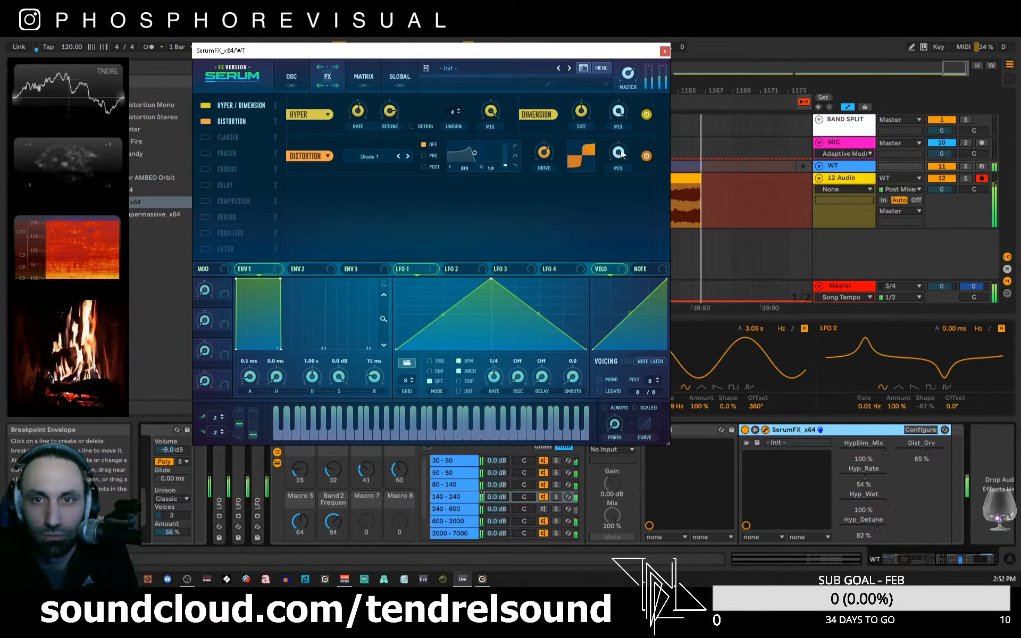
left_click_drag(618, 153, 629, 175)
left_click_drag(632, 253, 632, 261)
left_click_drag(545, 160, 547, 104)
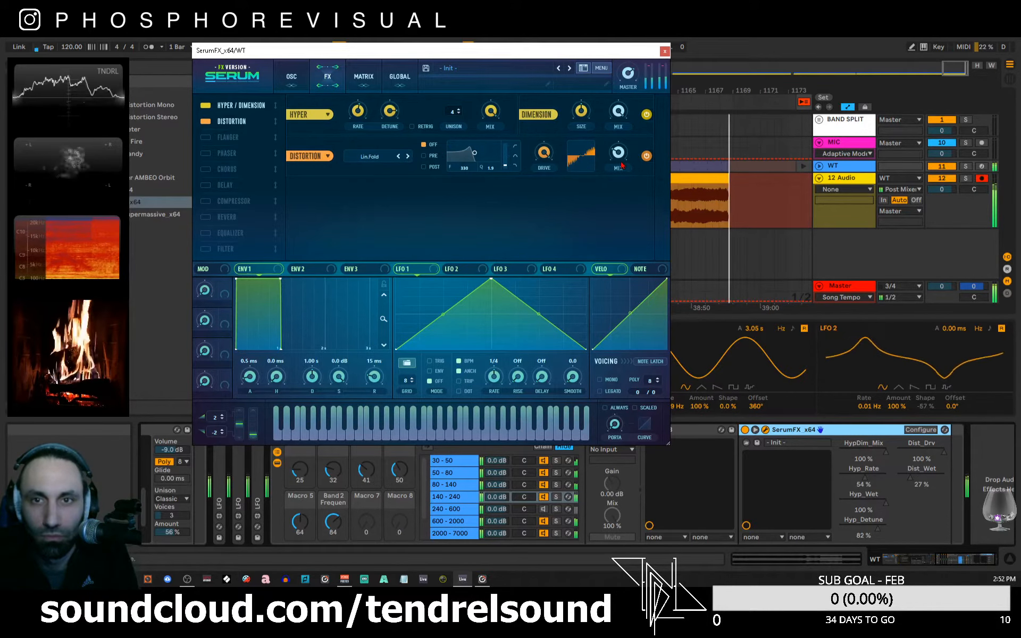
left_click_drag(621, 166, 617, 127)
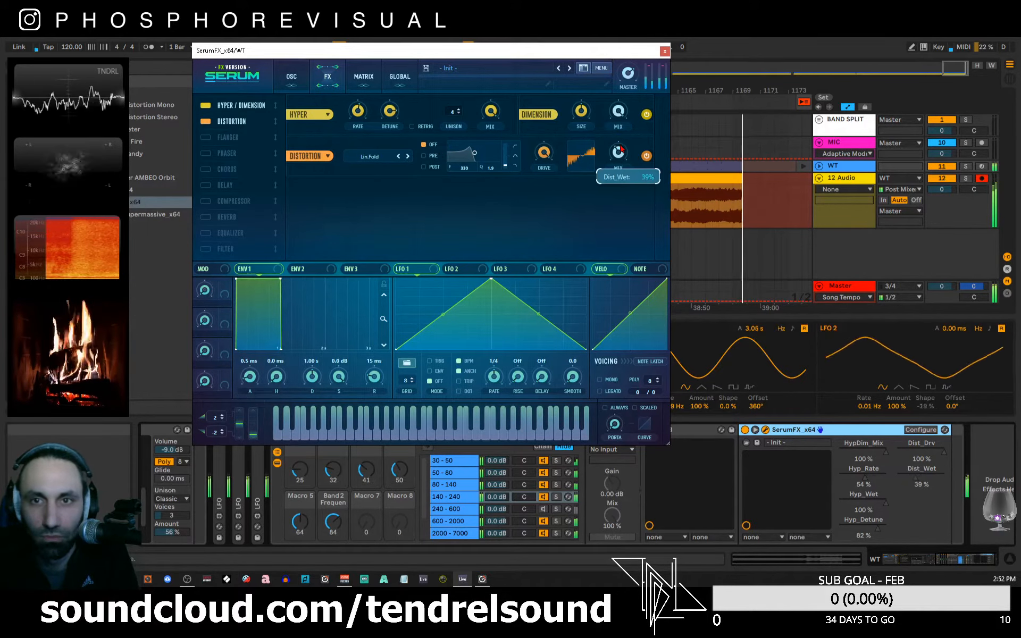
left_click_drag(621, 149, 621, 152)
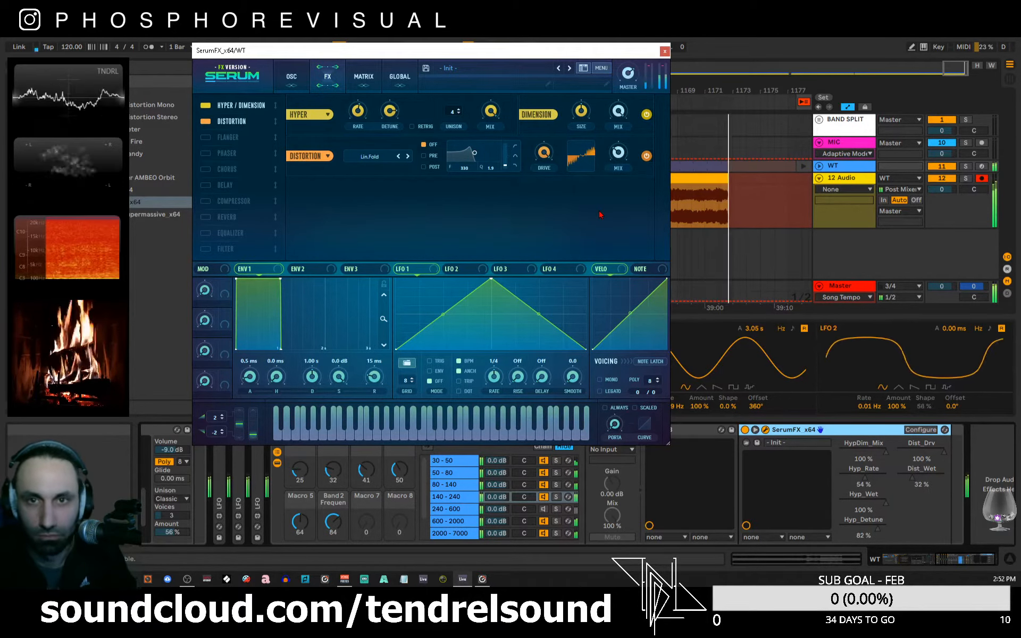
left_click(664, 51)
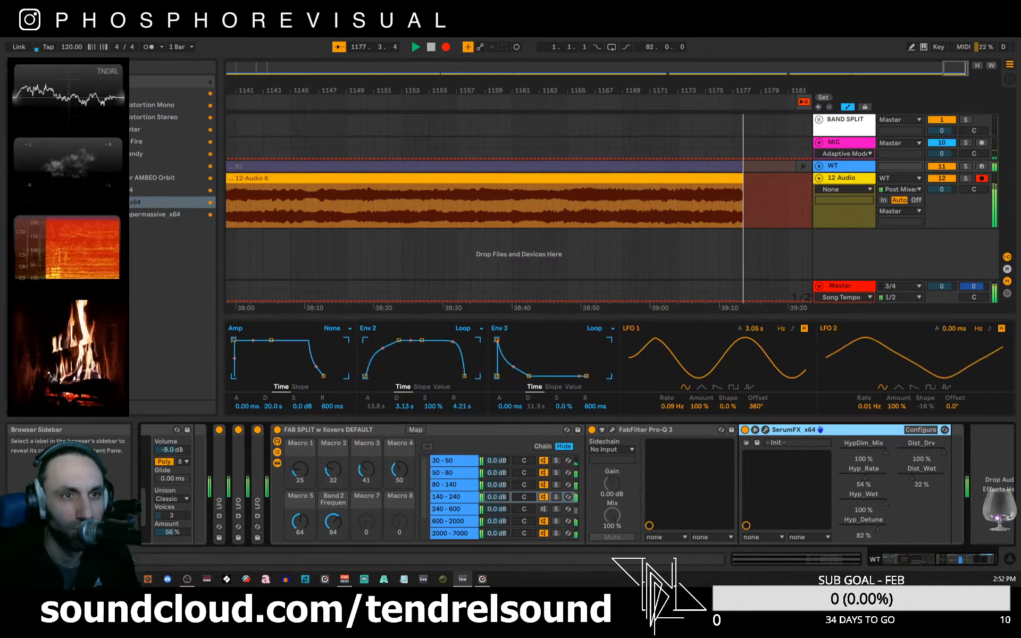
- Add an LFO device after SerumFX on the 140 - 240 chain and map it to the distortion mix, Dist_Wet
left_click(37, 165)
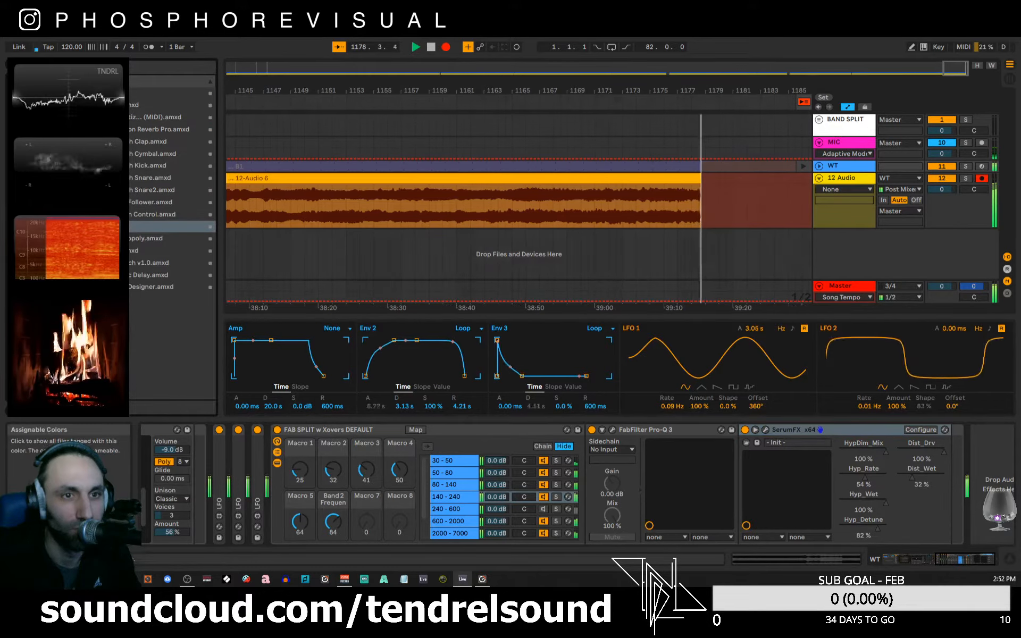
left_click(106, 227)
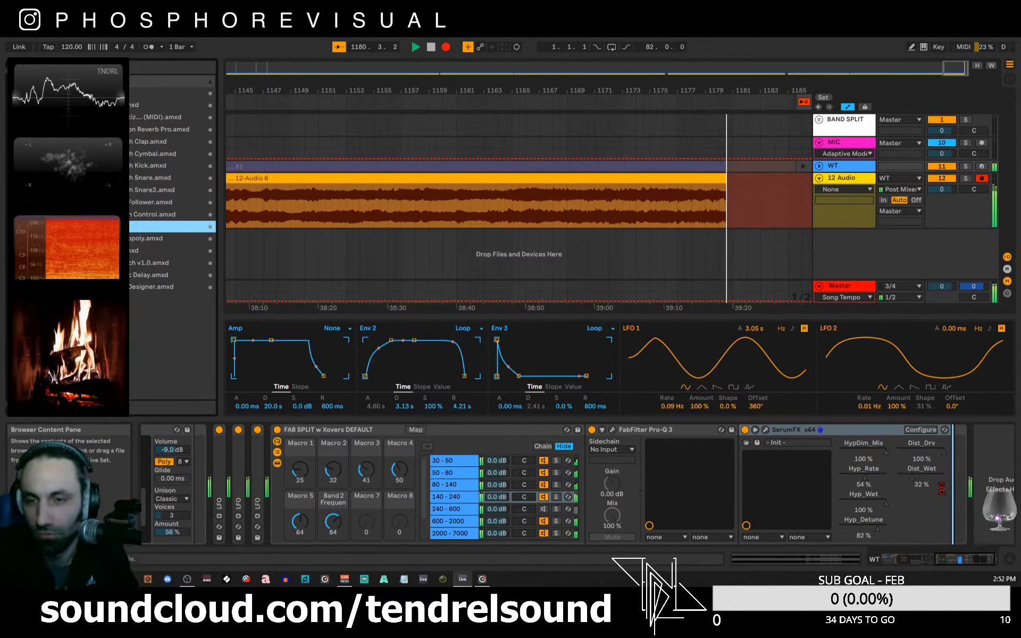
left_click_drag(941, 488, 913, 511)
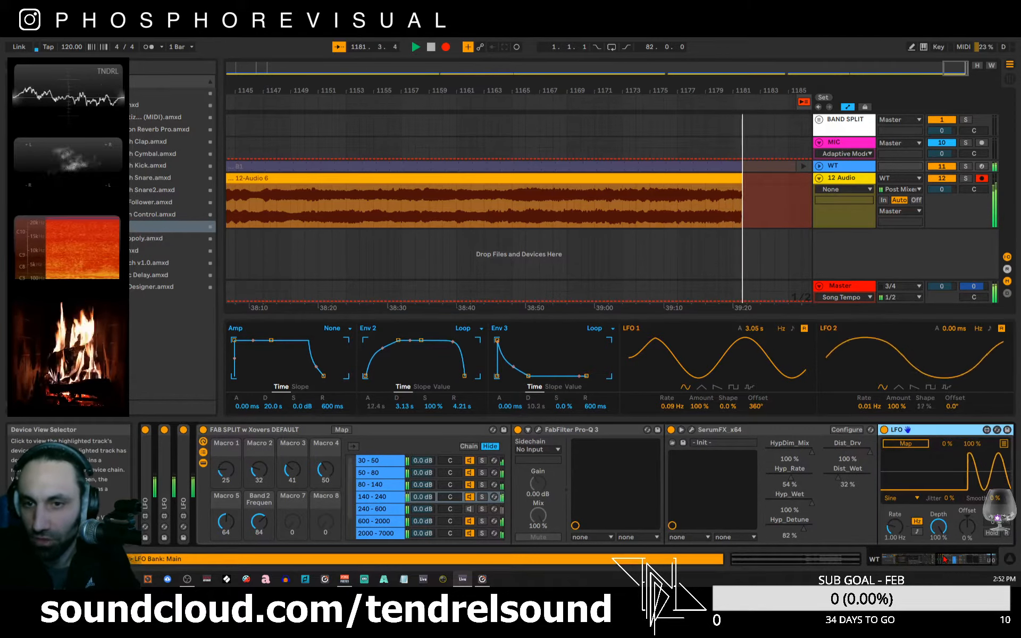
left_click(610, 432)
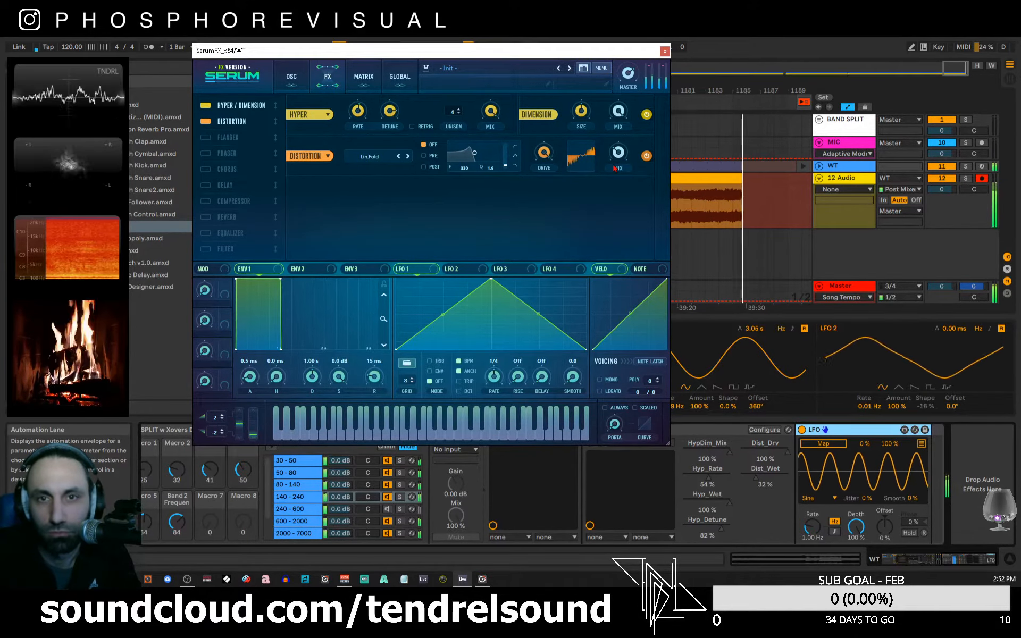
left_click(823, 444)
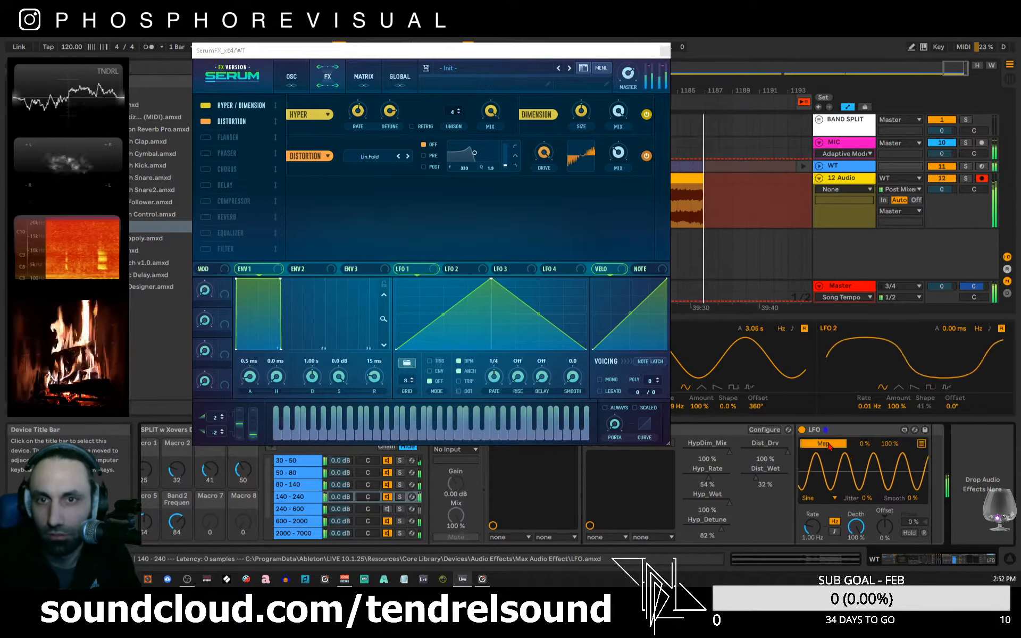
left_click(759, 481)
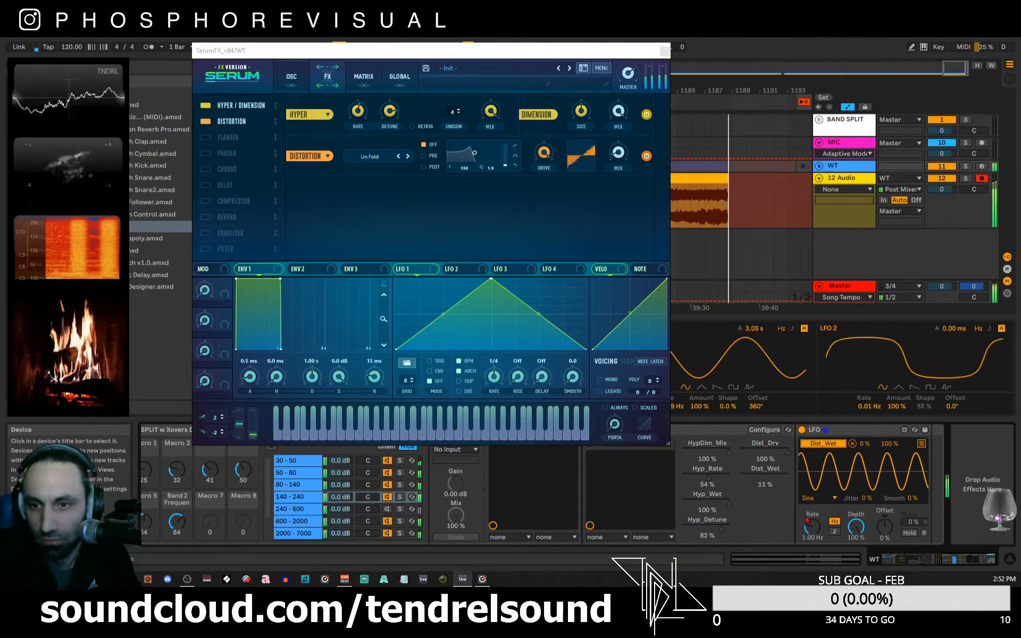
- Set the Dist_Wet LFO's rate to 9.82 Hz and its depth to 8.66%
left_click_drag(811, 525, 856, 534)
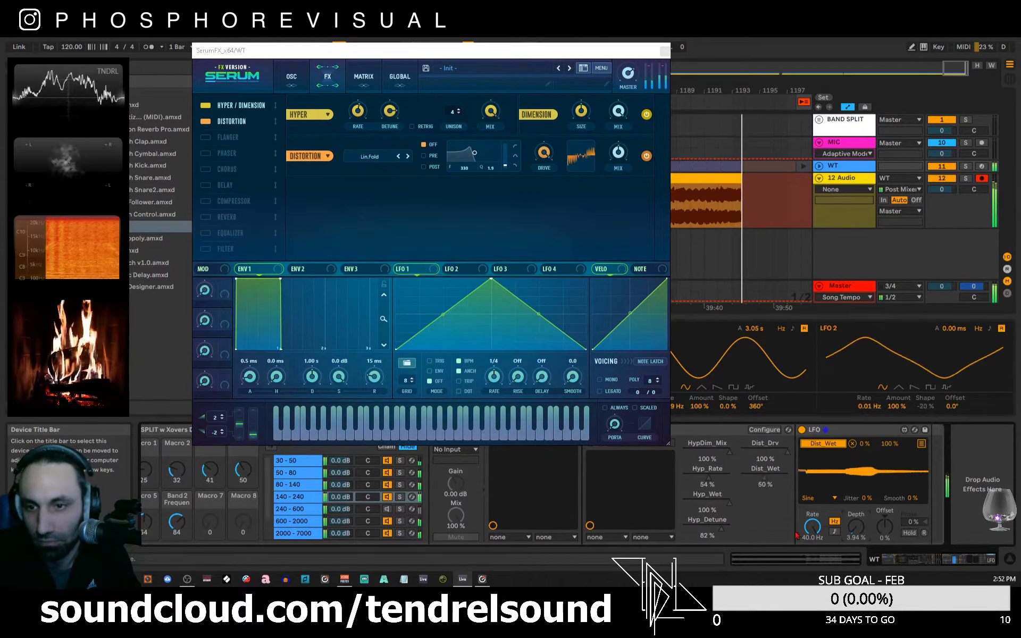
left_click_drag(812, 527, 812, 534)
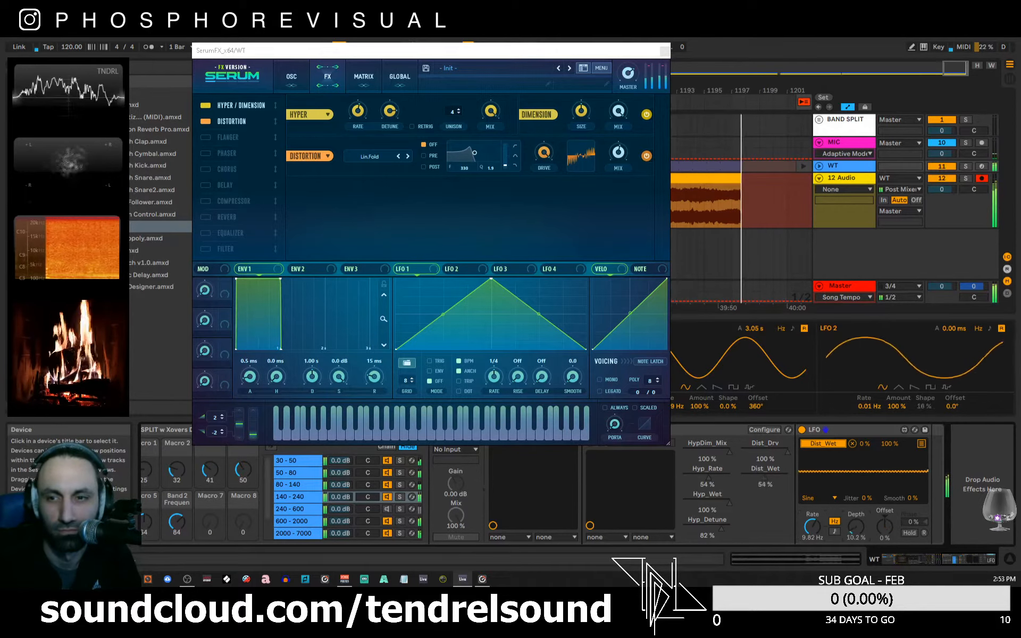
left_click_drag(855, 527, 855, 517)
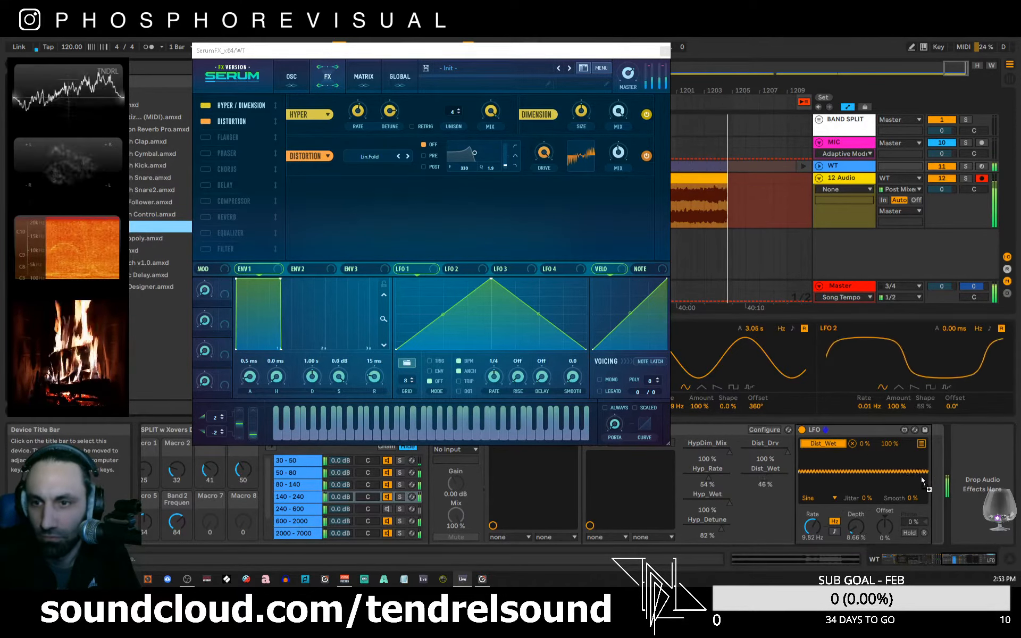
- Add another LFO after the Dist_Wet LFO and deactivate it
left_click_drag(931, 481, 930, 482)
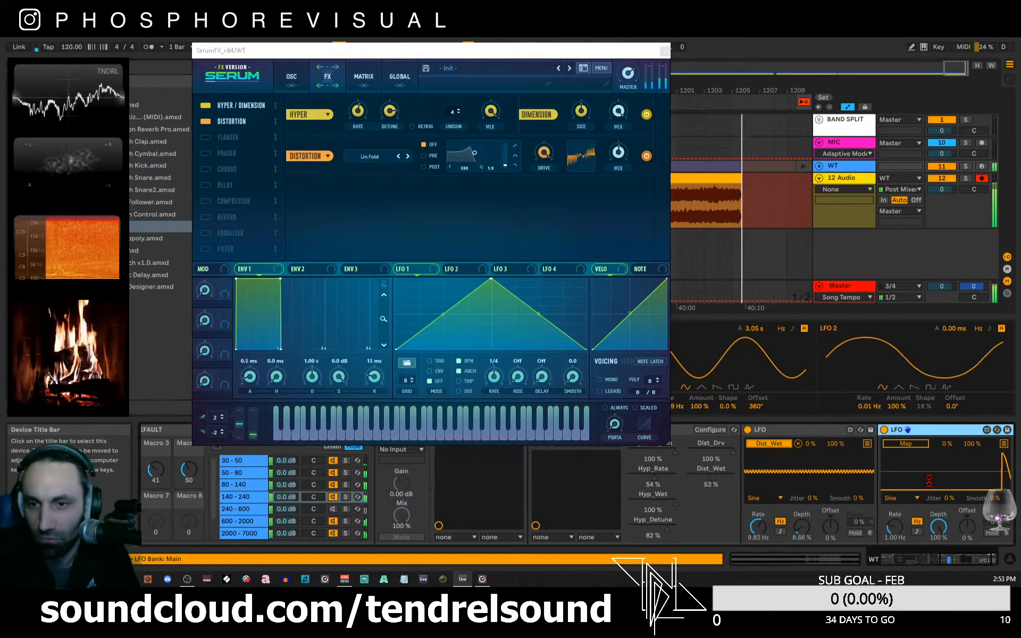
left_click(885, 430)
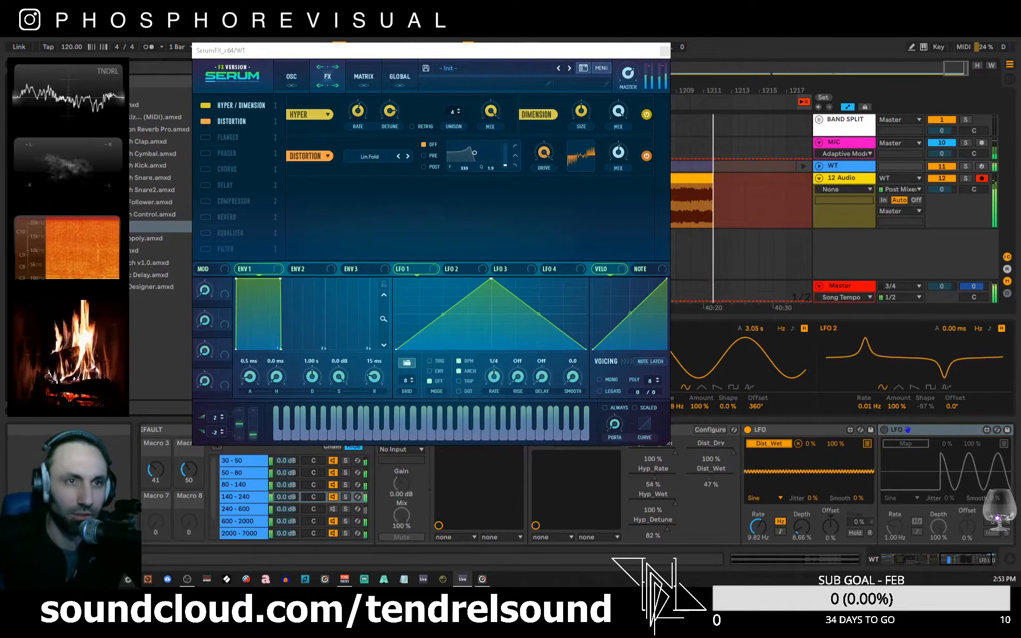
- Insert the Sennheiser AMBEO Orbit plug-in between the Dist_Wet LFO and the deactivated LFO on the 140 - 240 chain
left_click(45, 117)
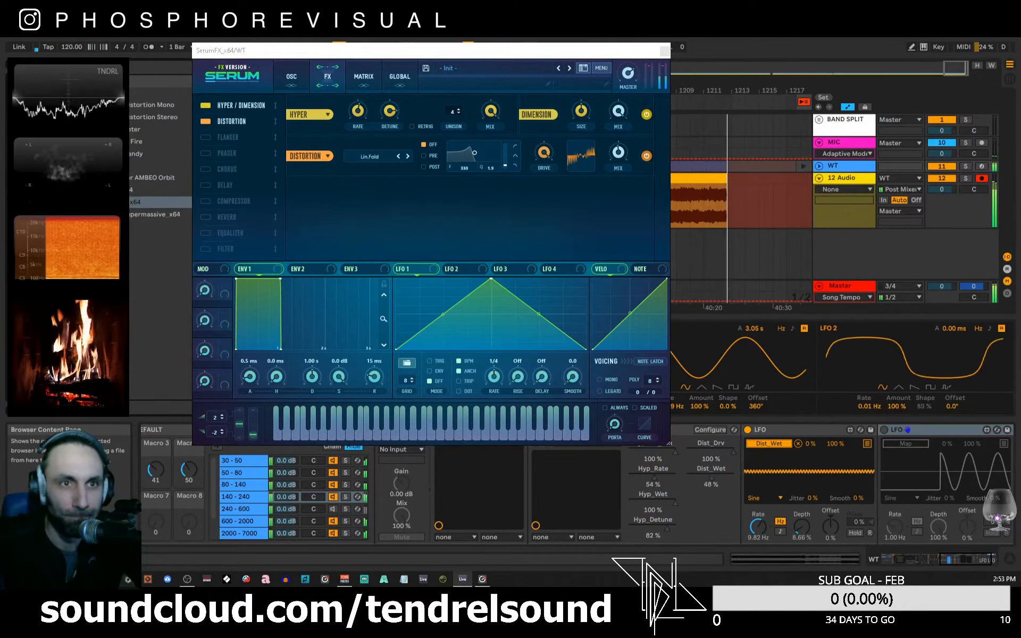
left_click(137, 257)
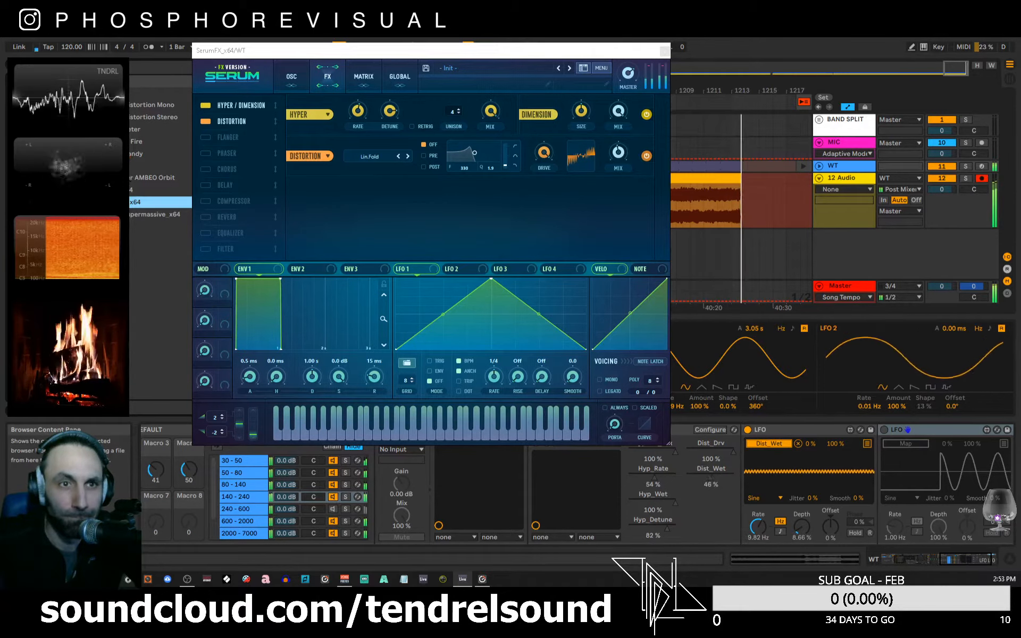
left_click(64, 255)
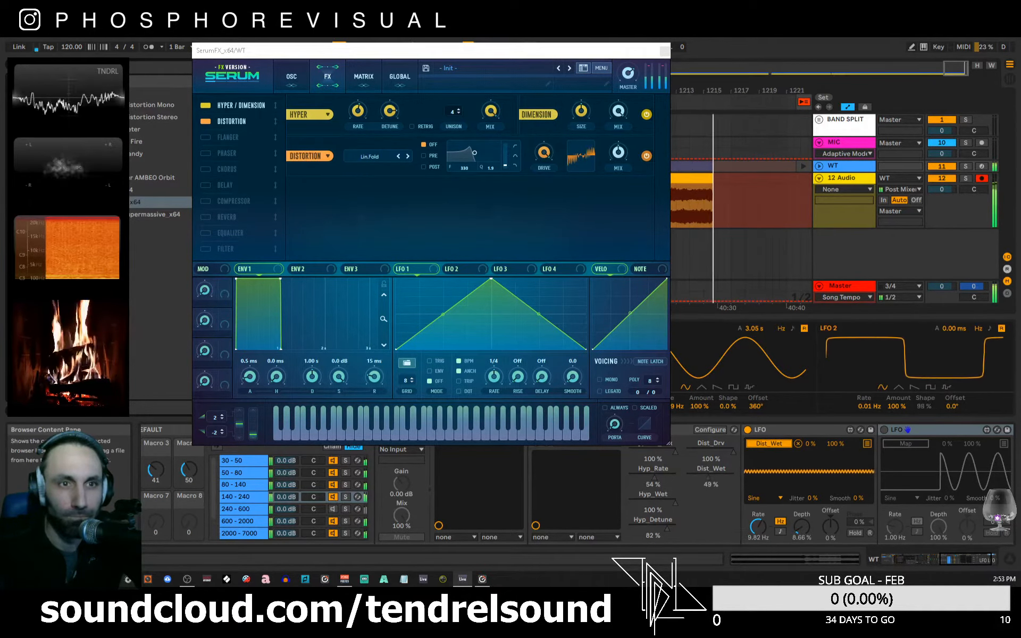
left_click_drag(152, 179, 883, 453)
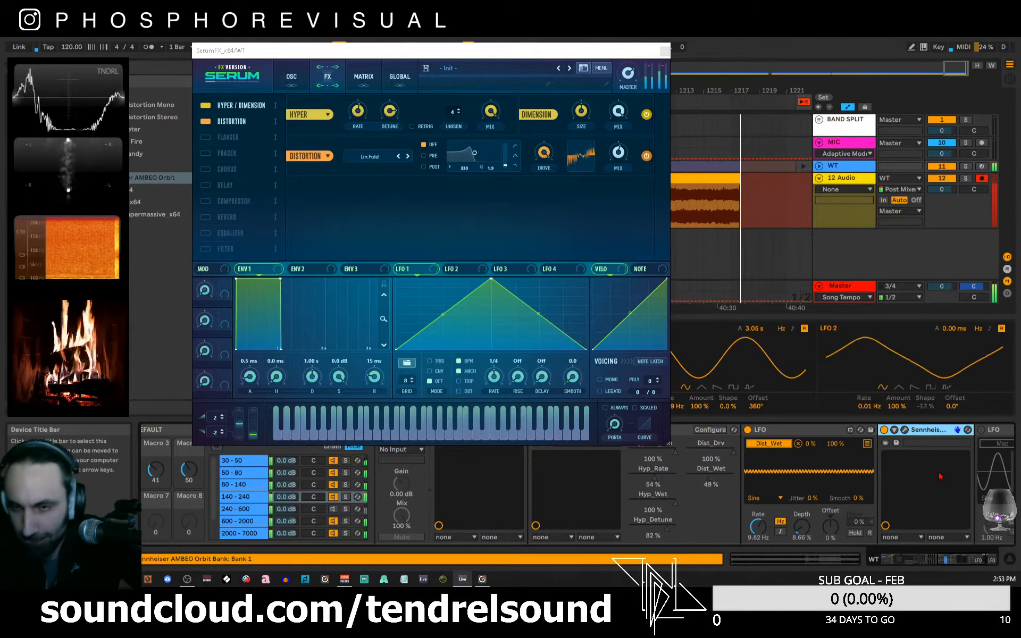
- Activate the LFO after AMBEO Orbit, set its shape to Random and map it to Orbit's Azimuth
left_click(944, 562)
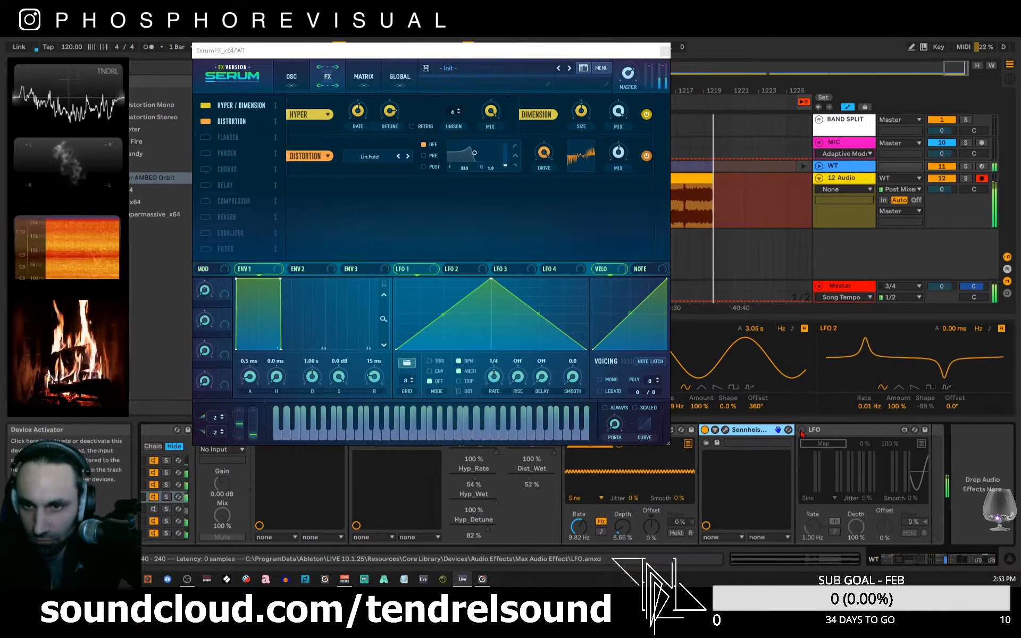
left_click(802, 431)
left_click(813, 498)
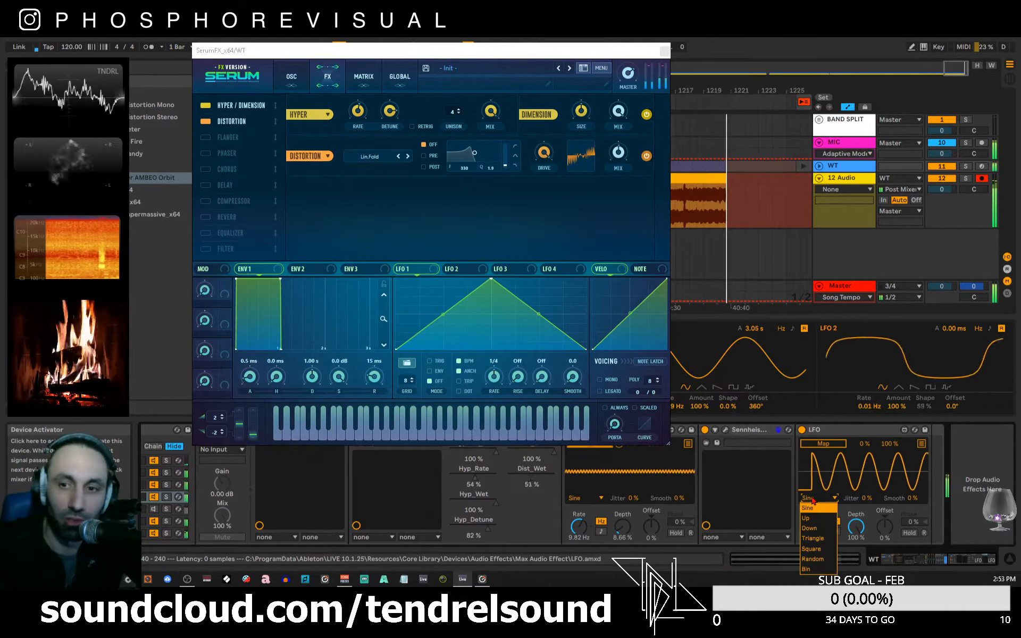
left_click(818, 559)
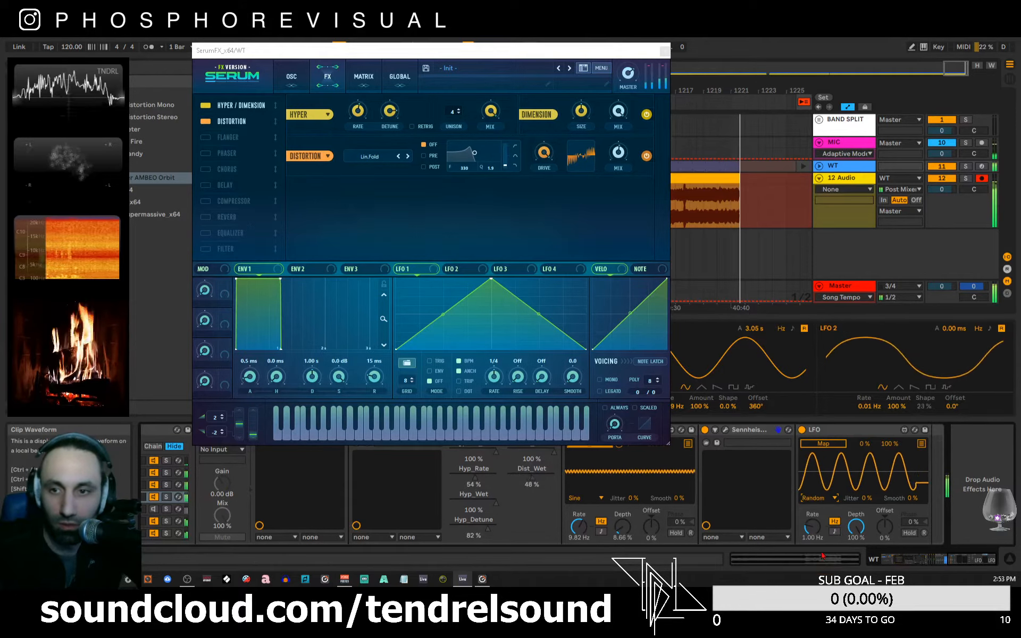
left_click(715, 429)
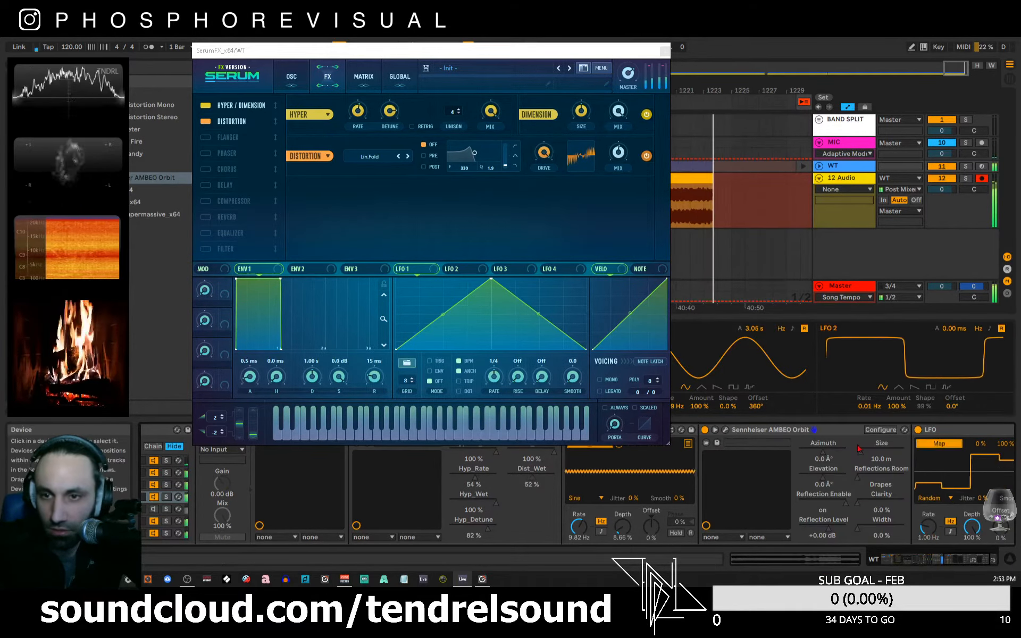
left_click(806, 455)
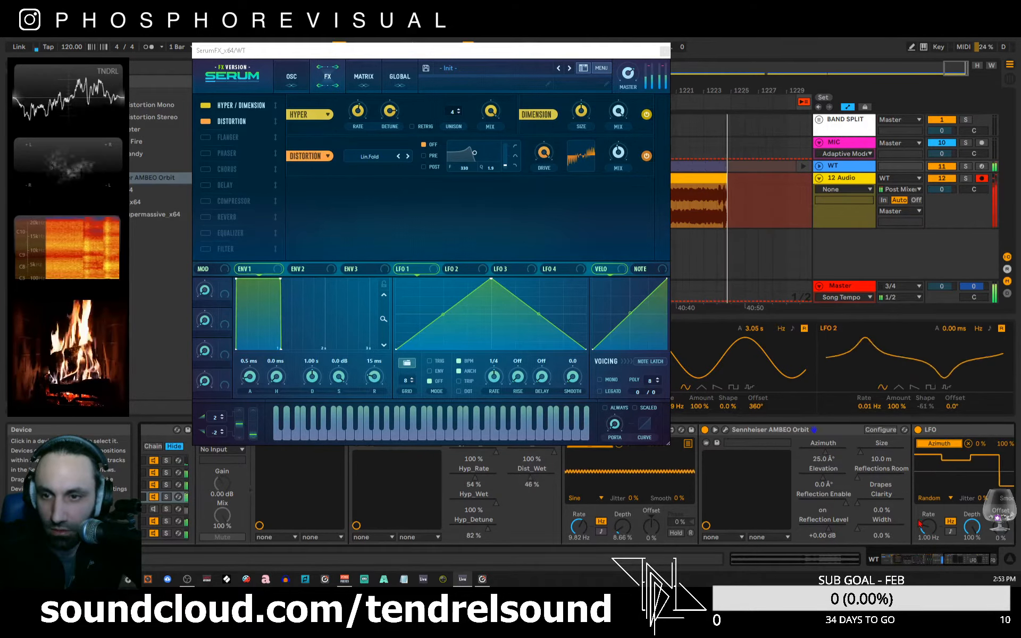
- Set the Azimuth LFO's rate to 12.9 Hz, its depth to 100% and its smoothing to 26%
left_click_drag(929, 526, 929, 495)
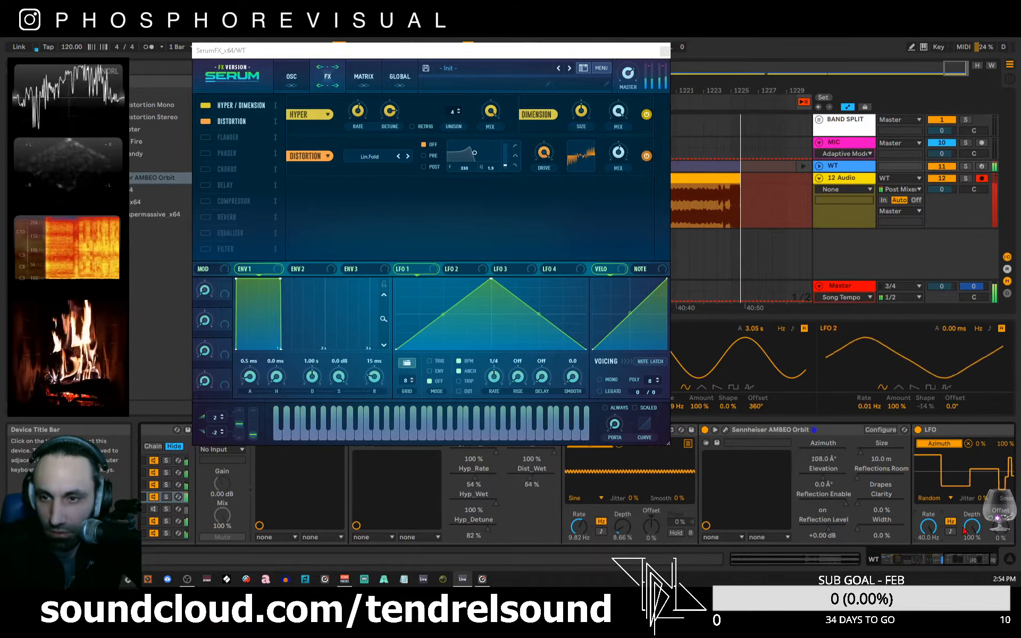
left_click_drag(951, 560, 961, 564)
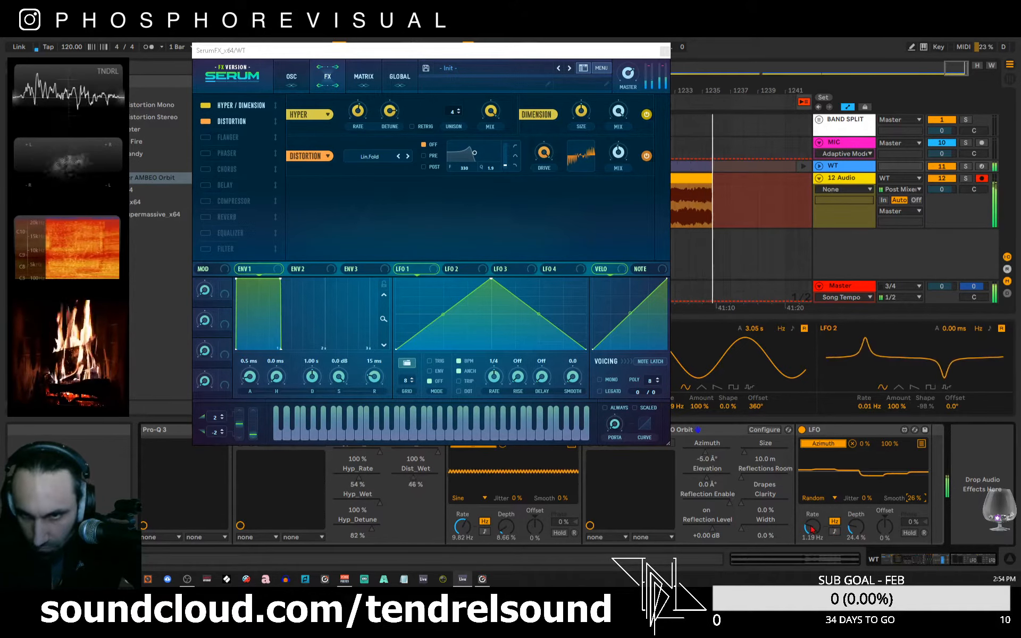
left_click_drag(812, 529, 812, 458)
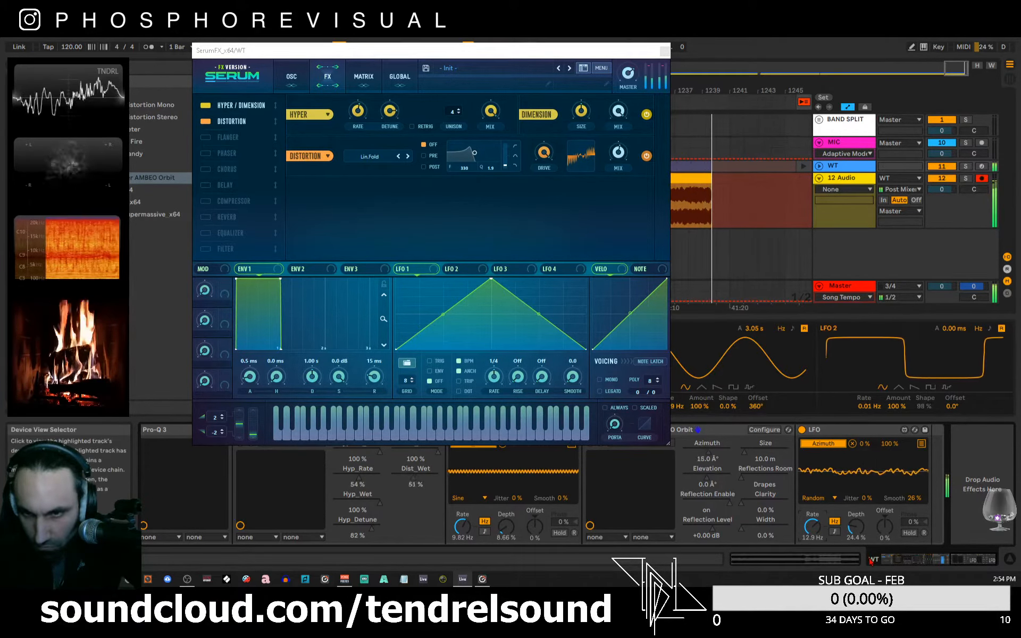
left_click_drag(854, 531, 854, 512)
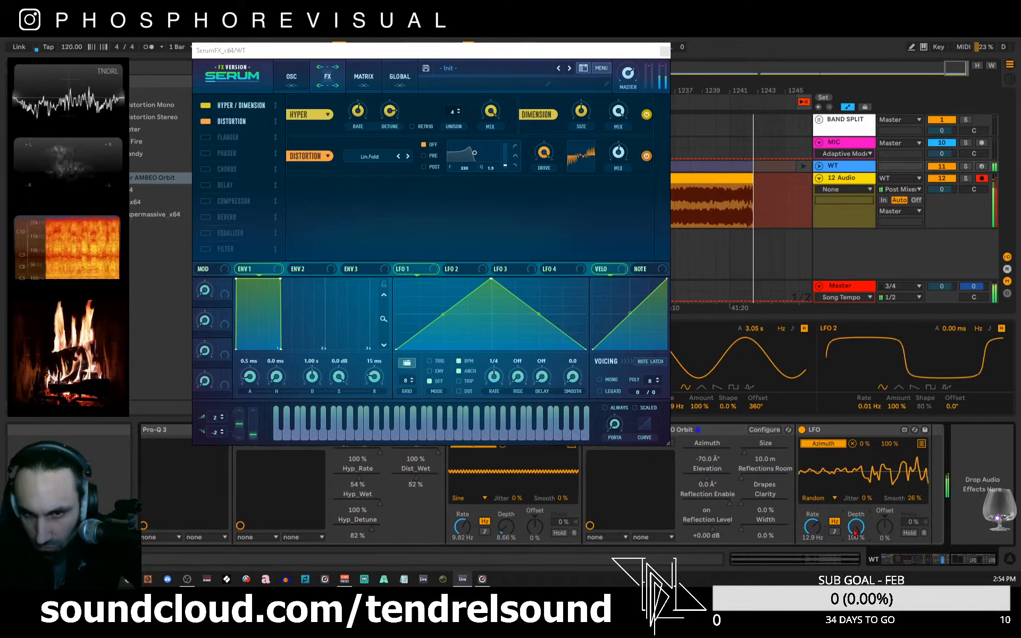
- Close the SerumFX window and set AMBEO Orbit's Clarity to 56% and Width to 51%
left_click(665, 51)
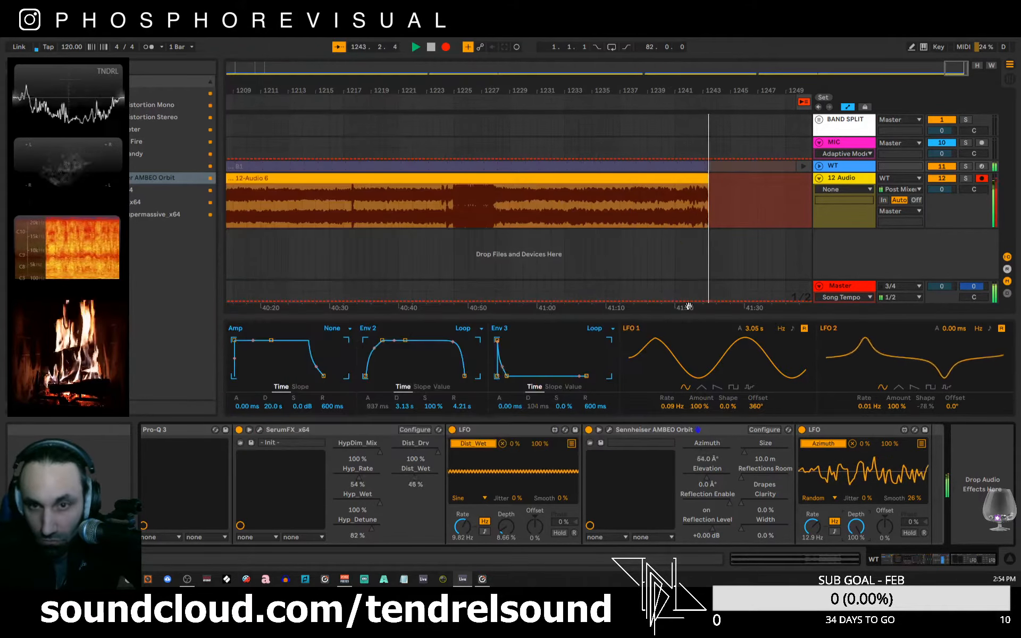
left_click(664, 431)
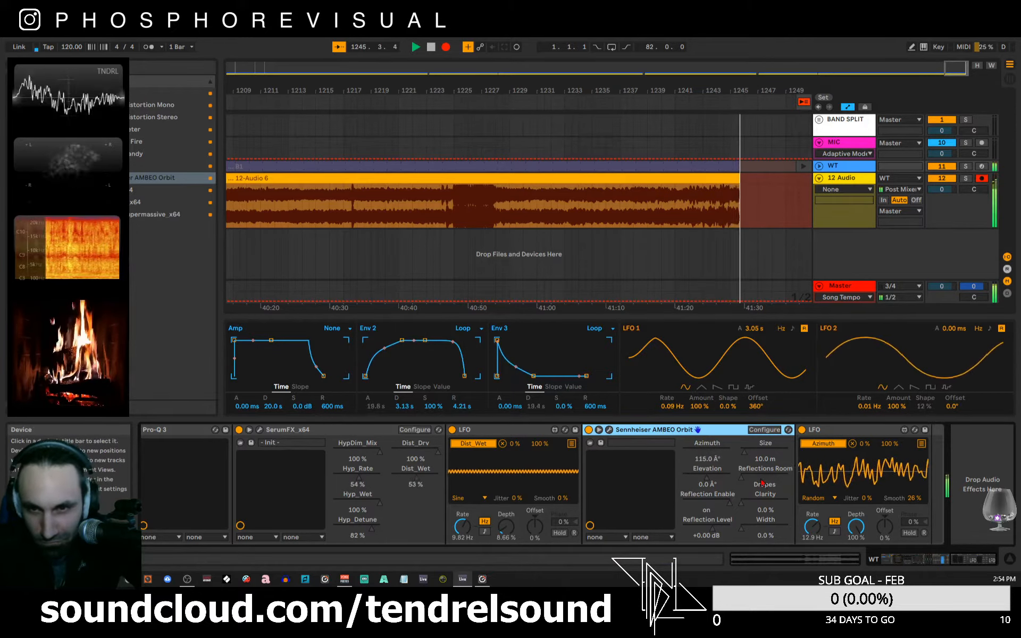
left_click(741, 503)
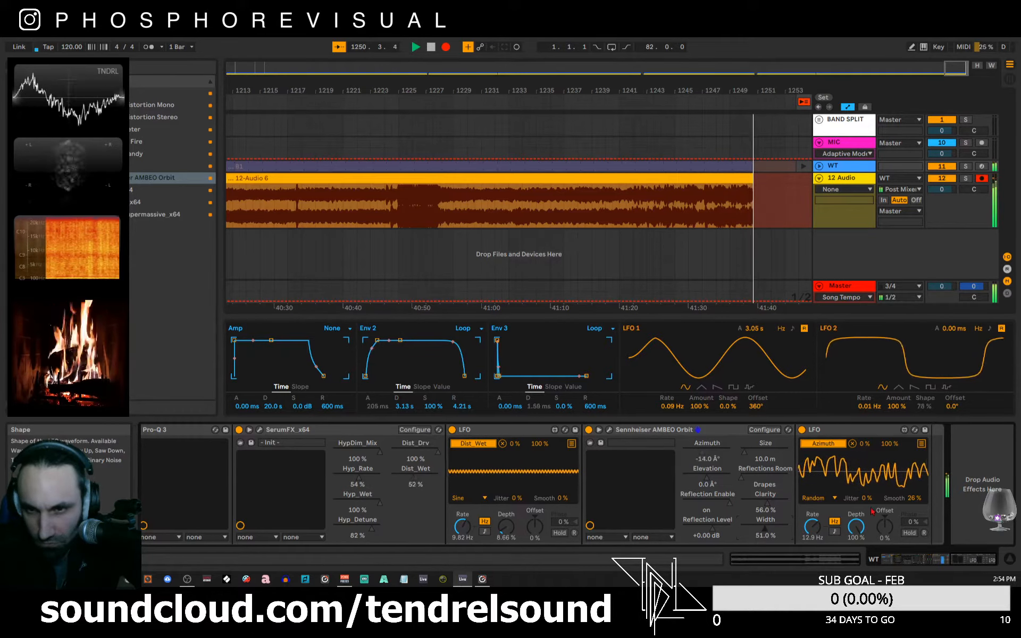
- Switch the Azimuth LFO's shape to Sine and slow its rate to 0.06 Hz
left_click(835, 498)
left_click(814, 514)
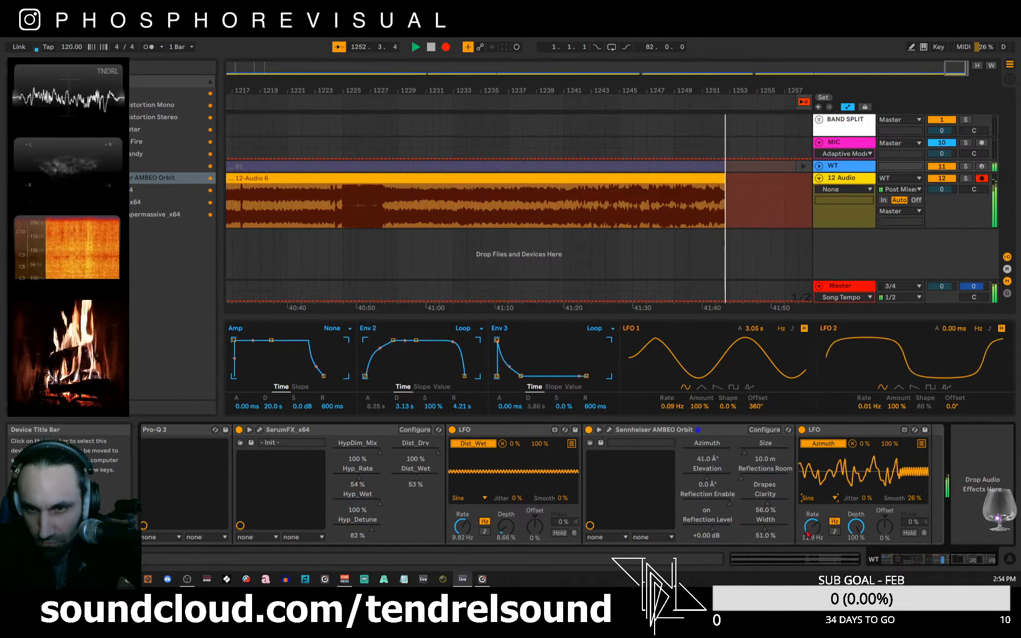
left_click_drag(808, 532, 808, 590)
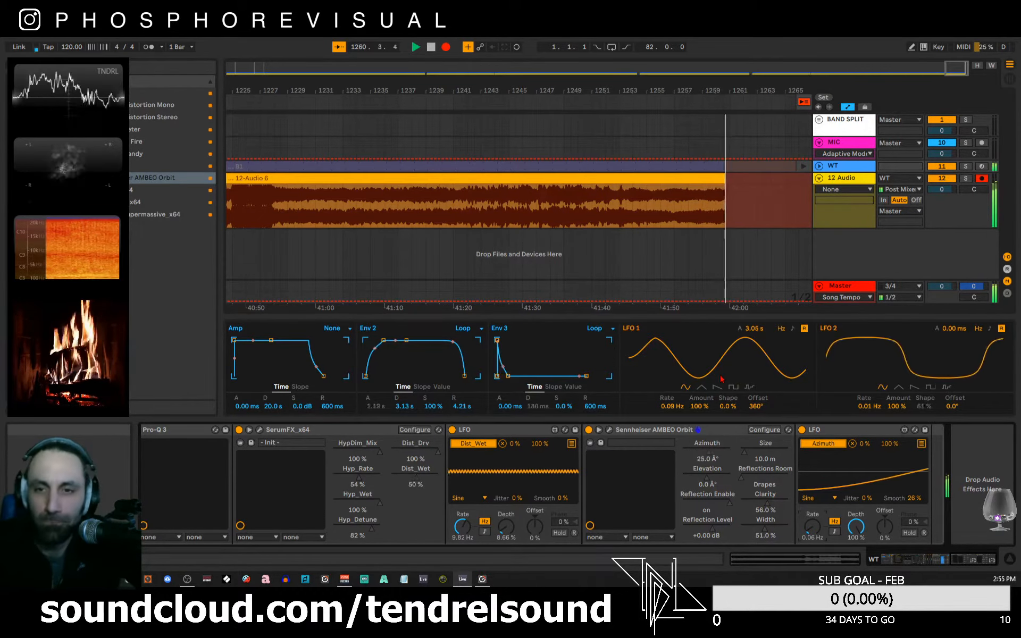
- Audition the 140 - 240 chain in solo and return to hearing all bands
left_click_drag(960, 563, 932, 564)
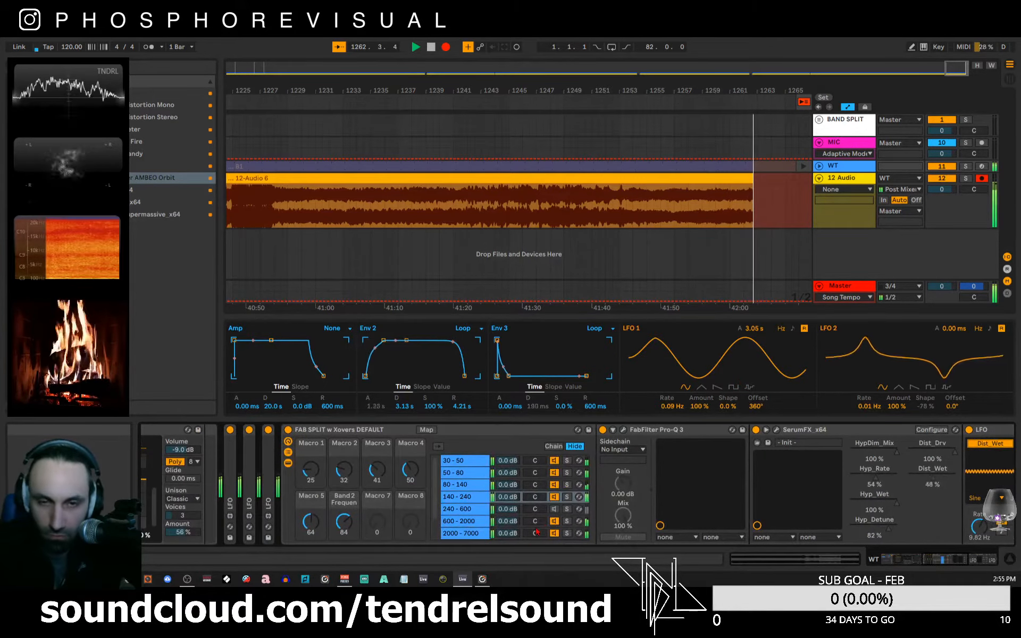
left_click(567, 496)
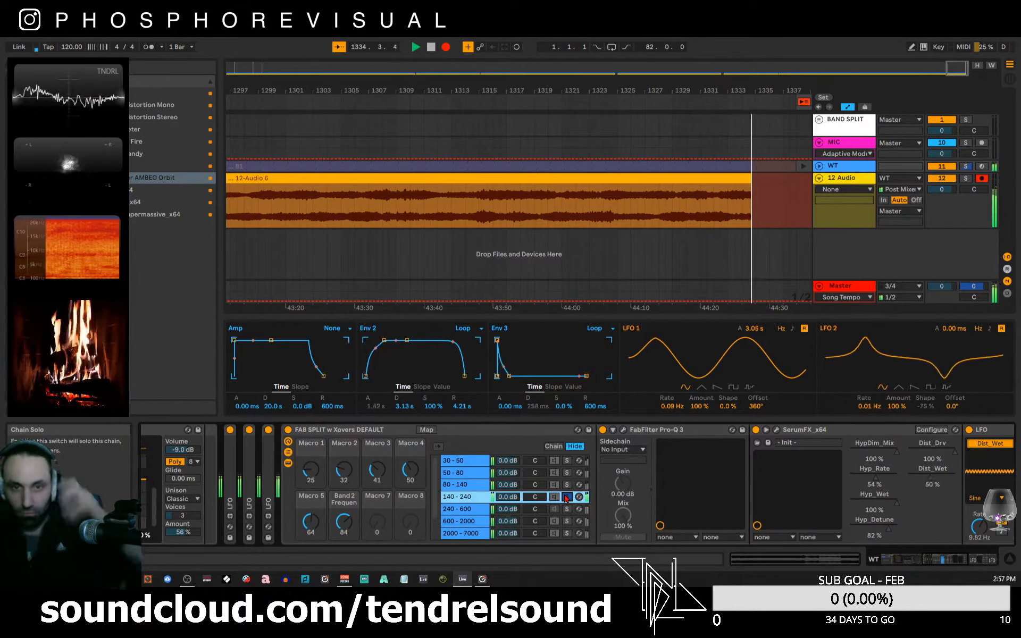
left_click(565, 496)
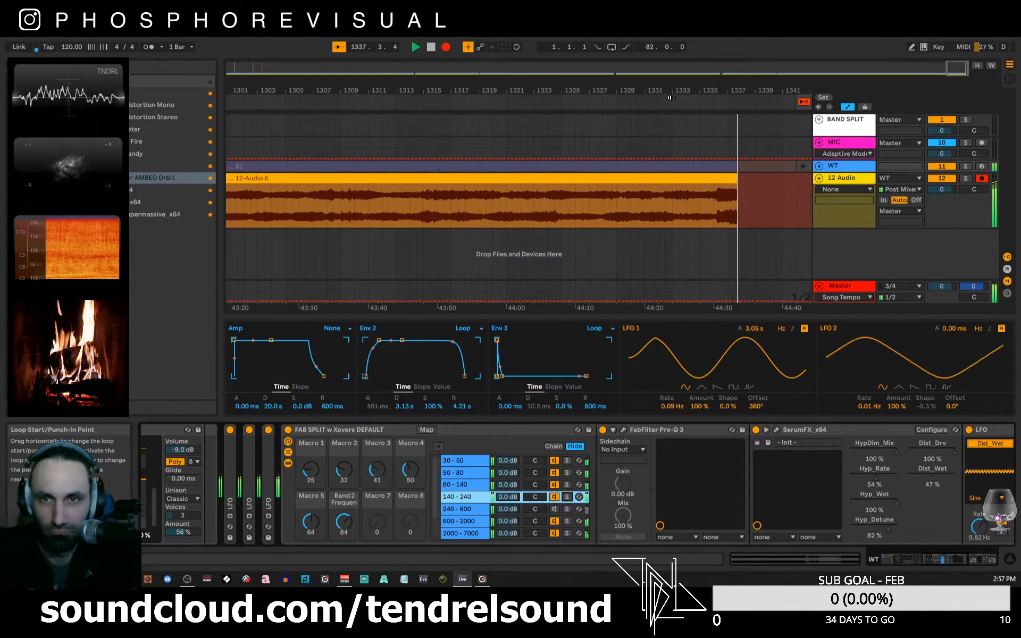
- Collapse the parameter displays of SerumFX and AMBEO Orbit on the 140 - 240 chain
left_click_drag(670, 90, 616, 92)
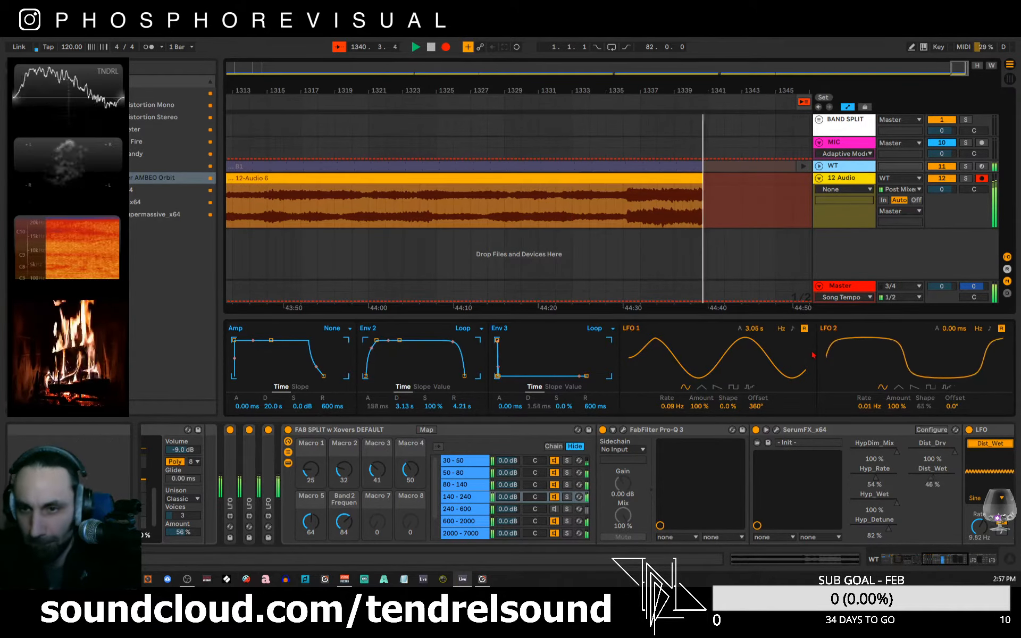
left_click_drag(938, 560, 954, 559)
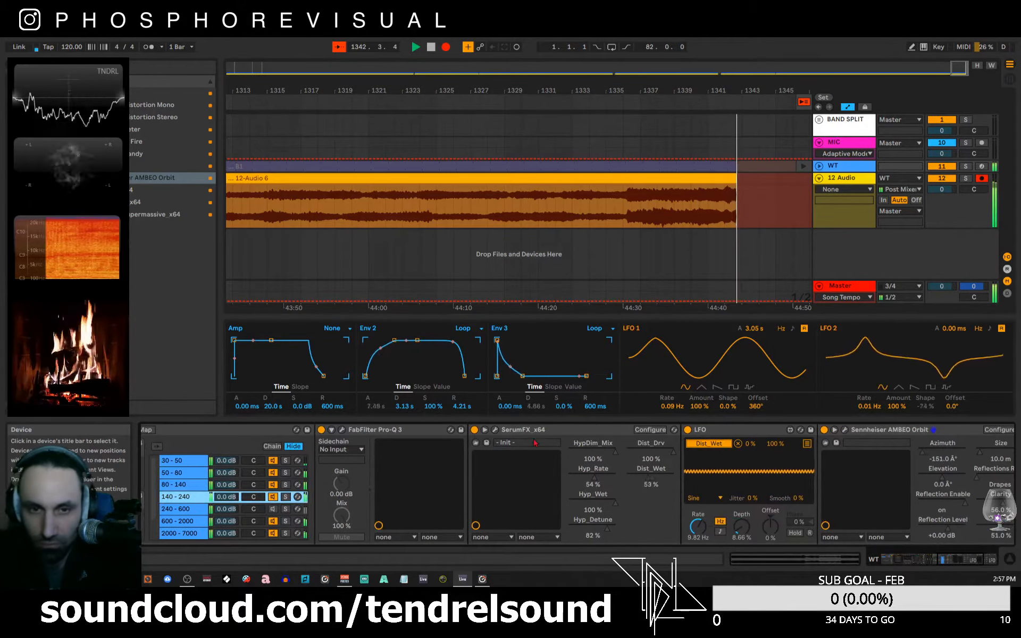
left_click(485, 430)
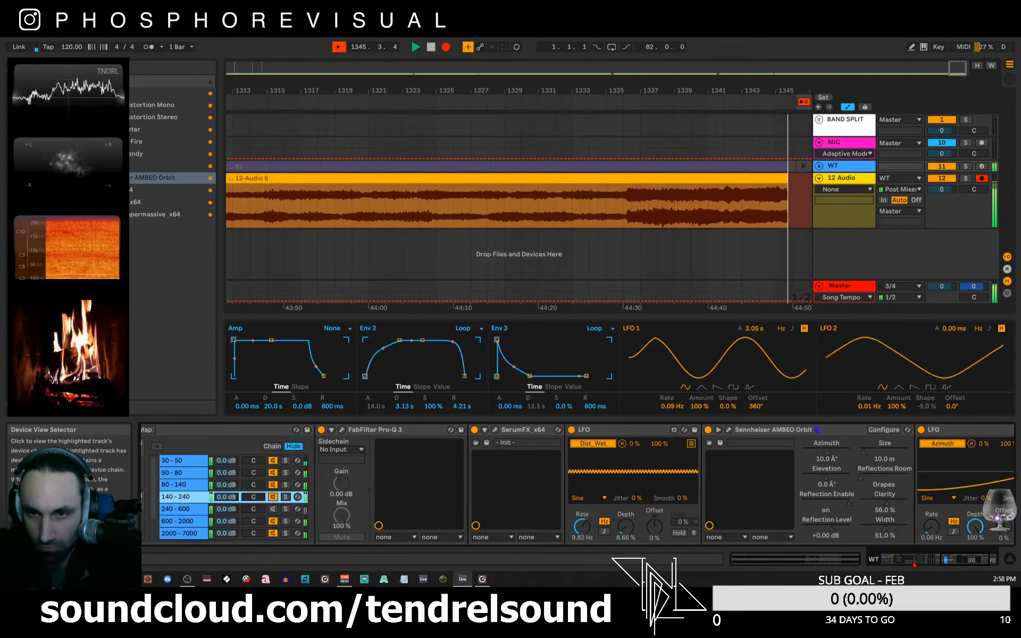
left_click(719, 430)
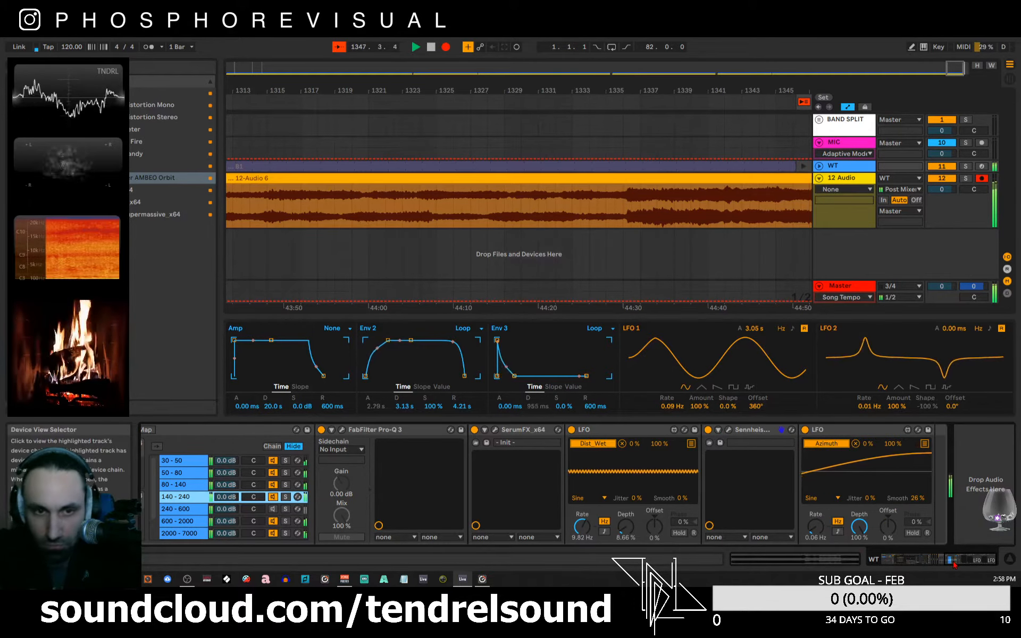
left_click_drag(955, 565, 943, 563)
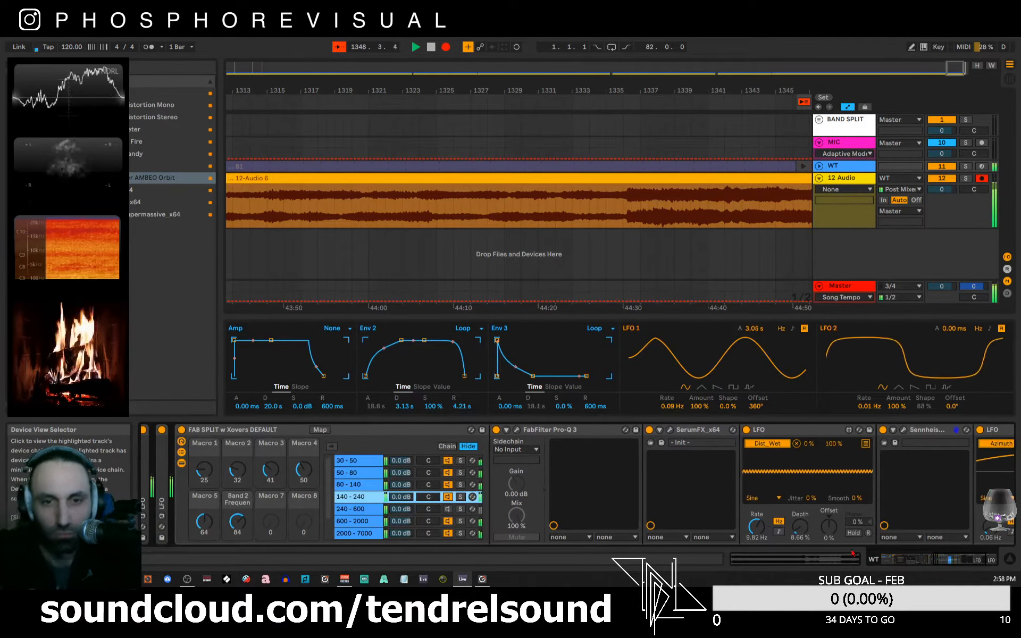
- Solo the 240 - 600 chain and add a Frequency Shifter after its FabFilter Pro-Q 3
left_click(377, 511)
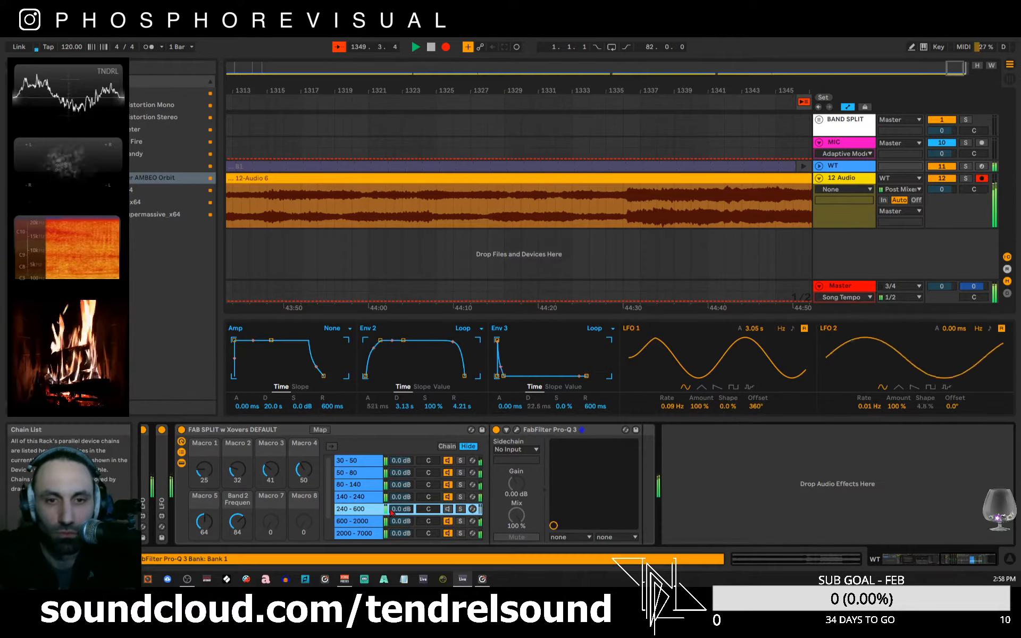
left_click(460, 510)
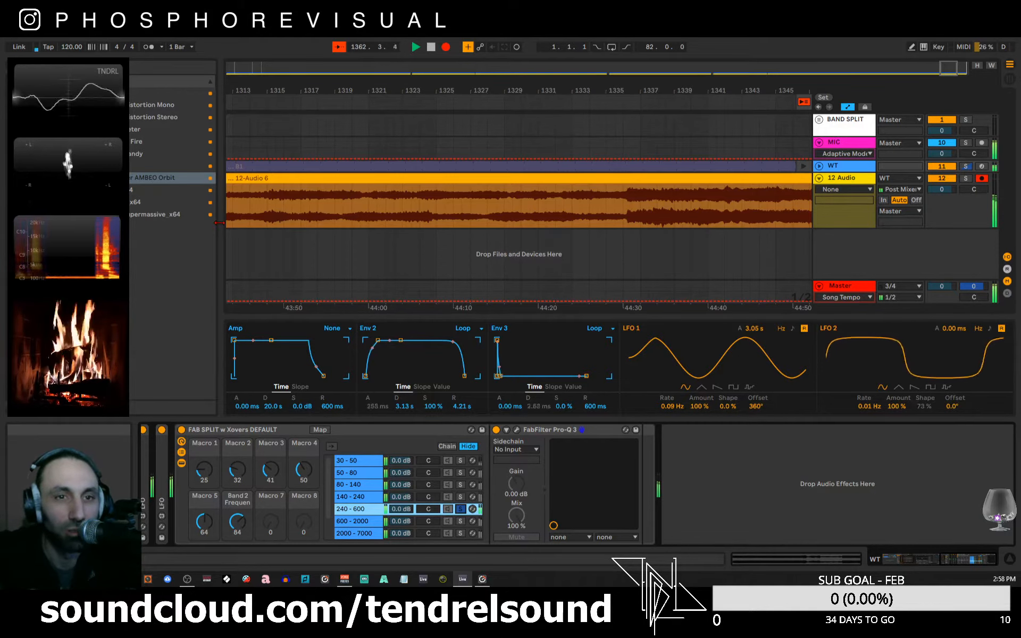
left_click(33, 93)
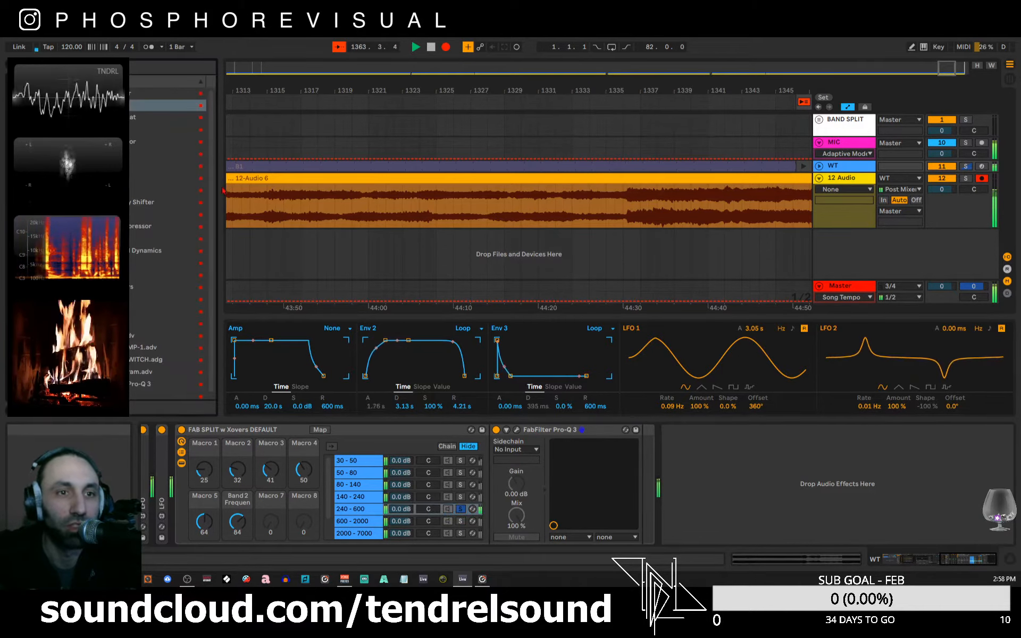
left_click(110, 202)
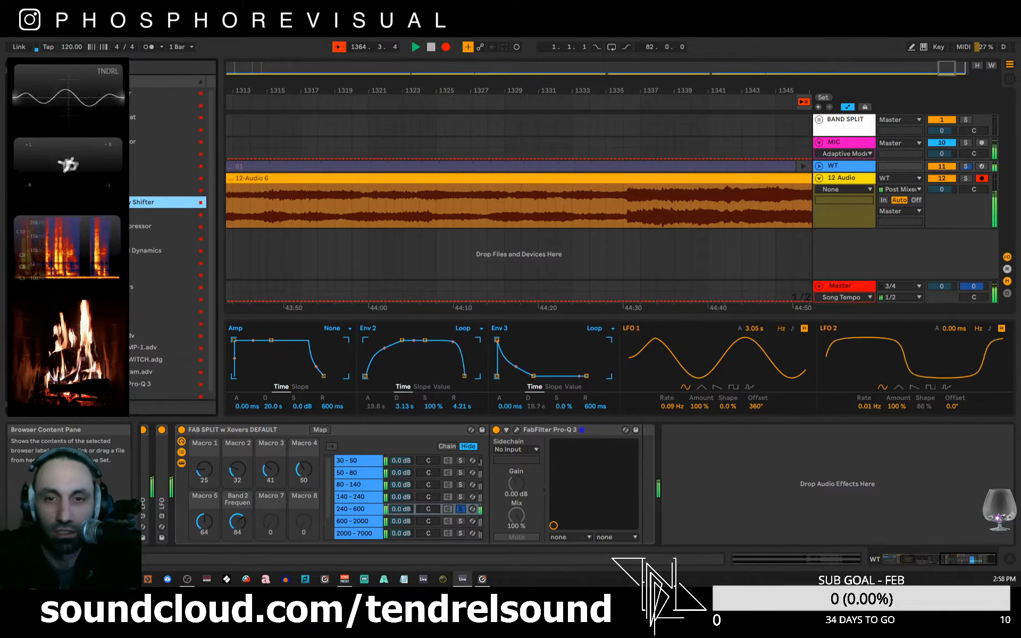
left_click_drag(545, 419, 642, 463)
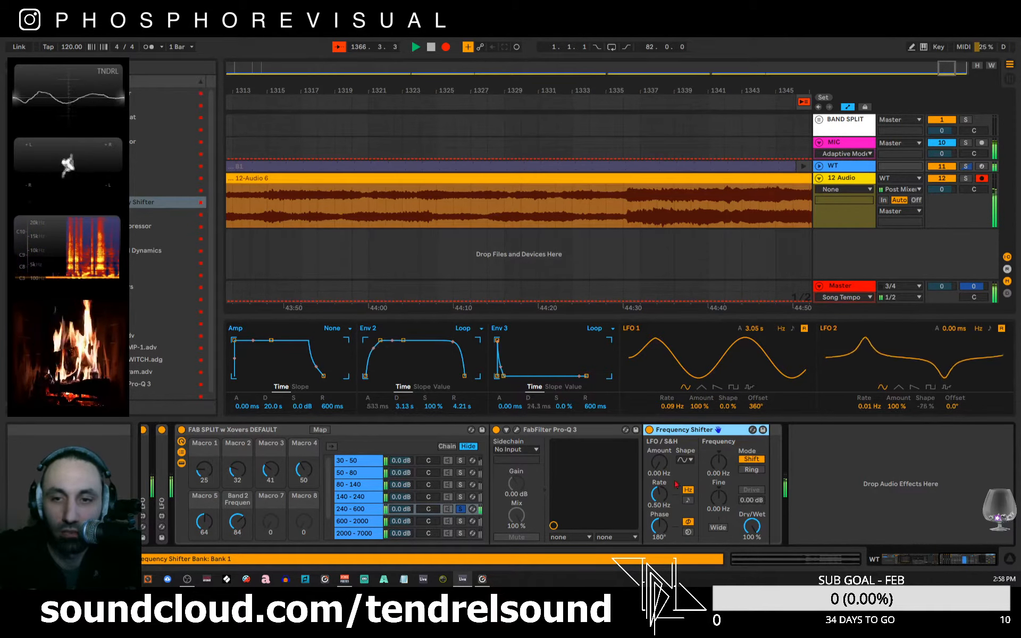
- Set the Frequency Shifter's frequency to 440 Hz, LFO amount to 16.1 Hz, LFO rate to 50 Hz and dry/wet to 61.1%
left_click_drag(660, 463, 659, 460)
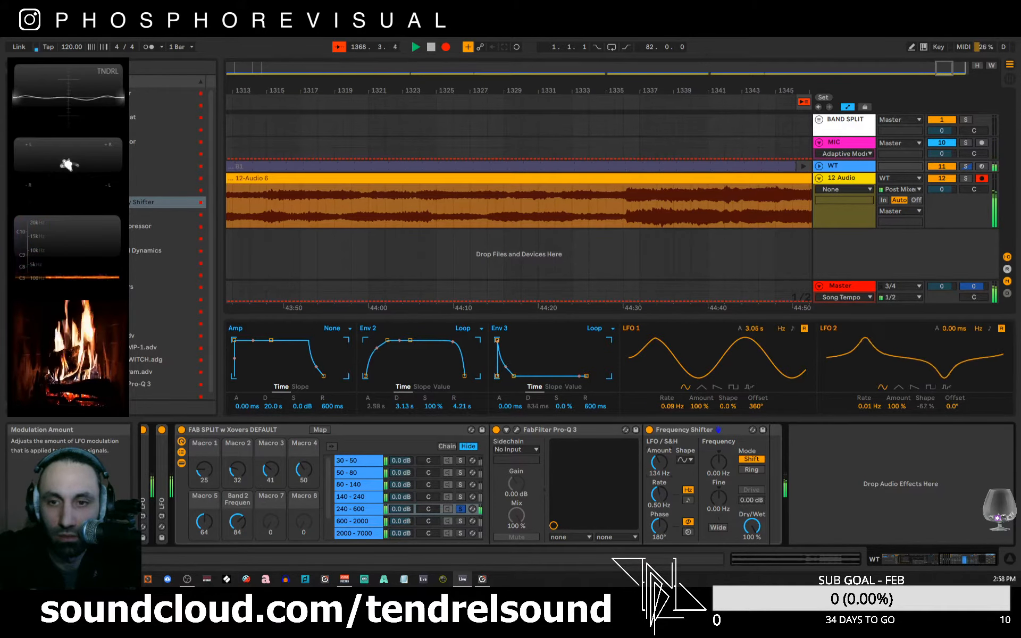
left_click_drag(716, 473, 716, 458)
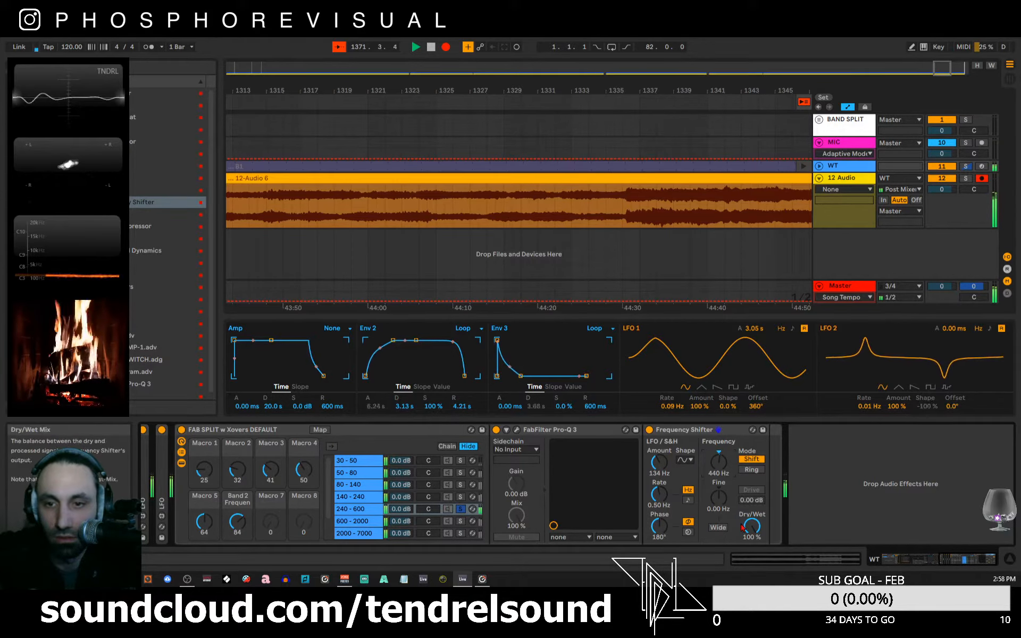
left_click_drag(752, 526, 751, 548)
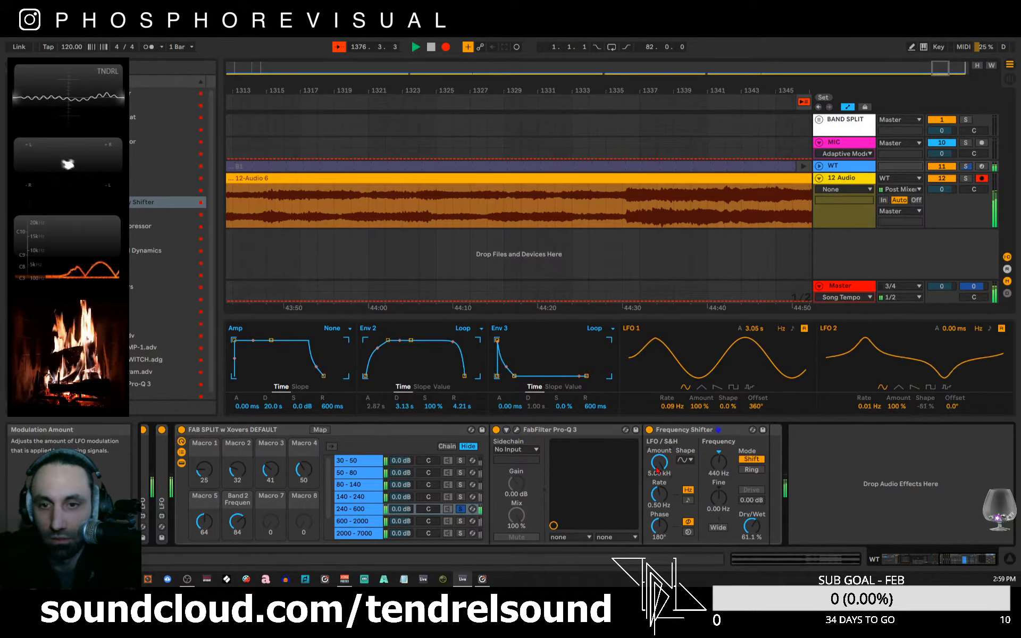
left_click_drag(658, 496, 658, 467)
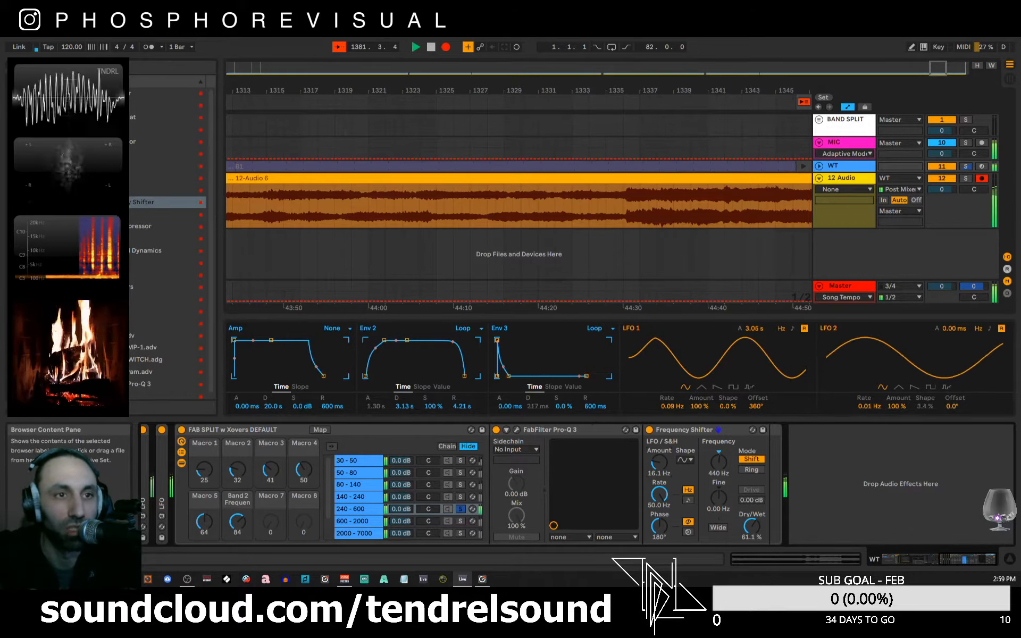
- Add an LFO after the Frequency Shifter, map it to LFO Amount, and set its rate to 0.09 Hz and depth to 11.0%
left_click(37, 117)
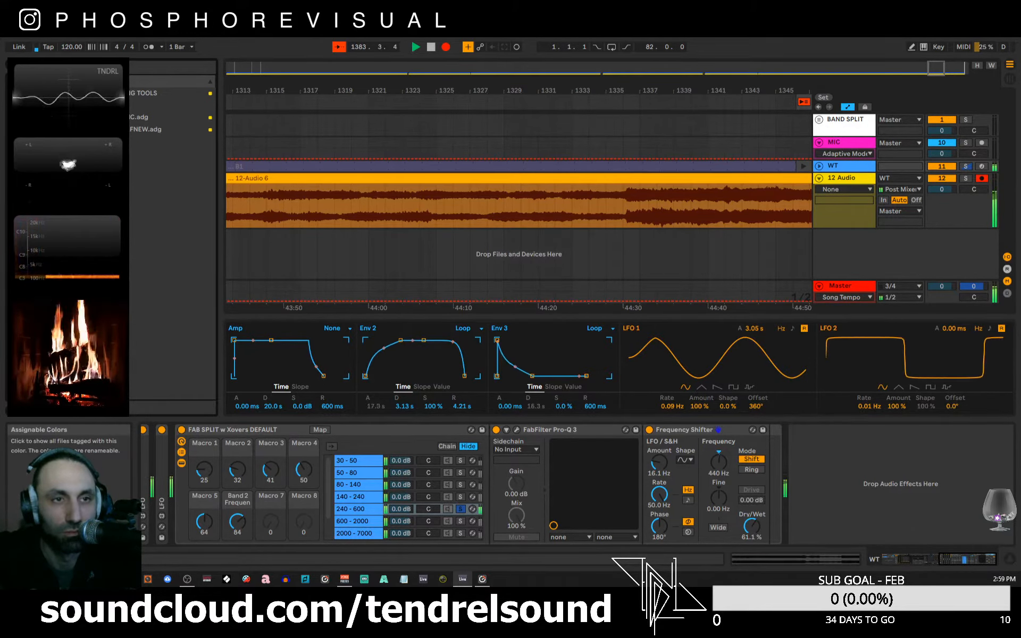
left_click(38, 166)
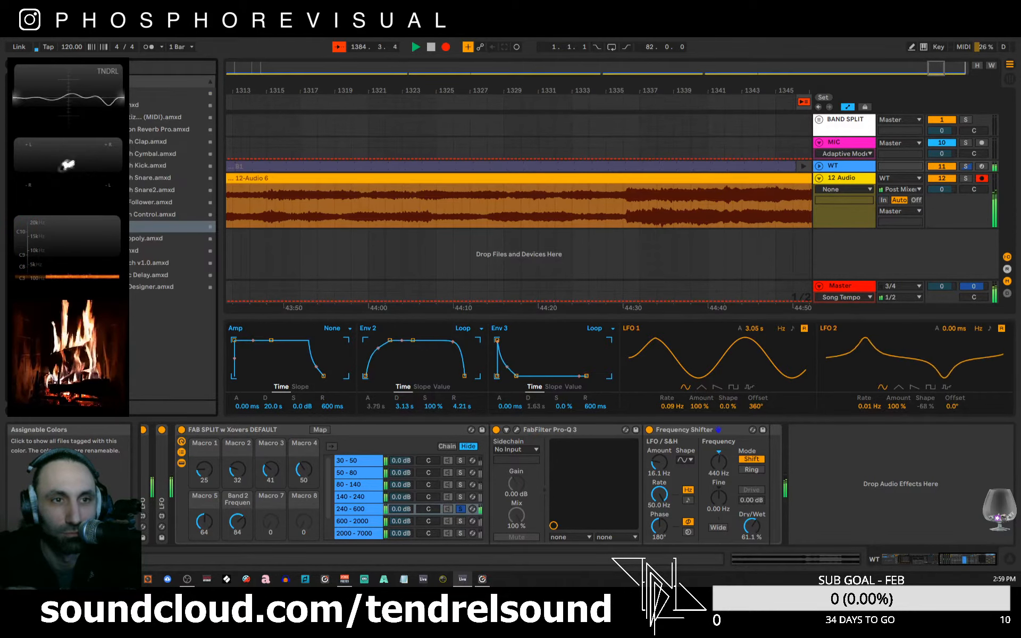
left_click_drag(101, 227, 774, 462)
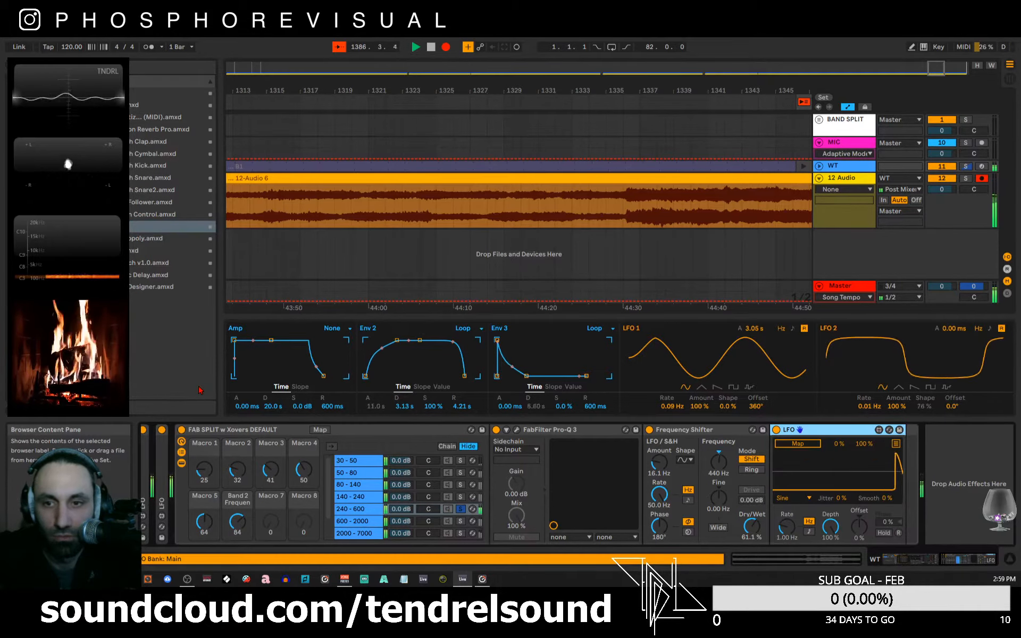
left_click(798, 444)
left_click(659, 462)
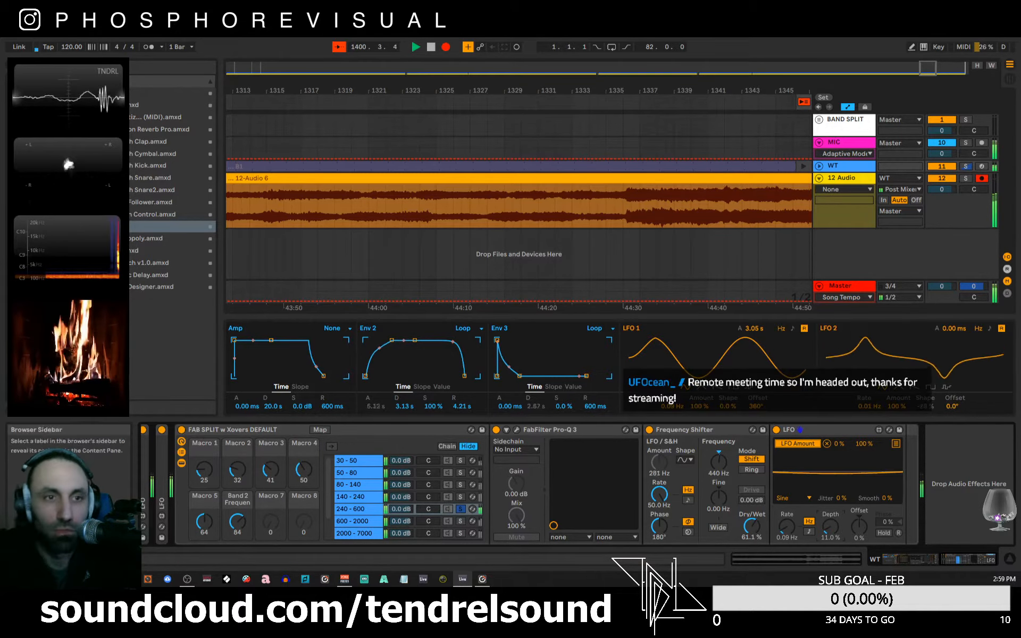
- Add a second LFO mapped to the Frequency Shifter's LFO Phase, using the Down waveform, 0.33 Hz rate and 10% jitter
left_click_drag(114, 227, 908, 469)
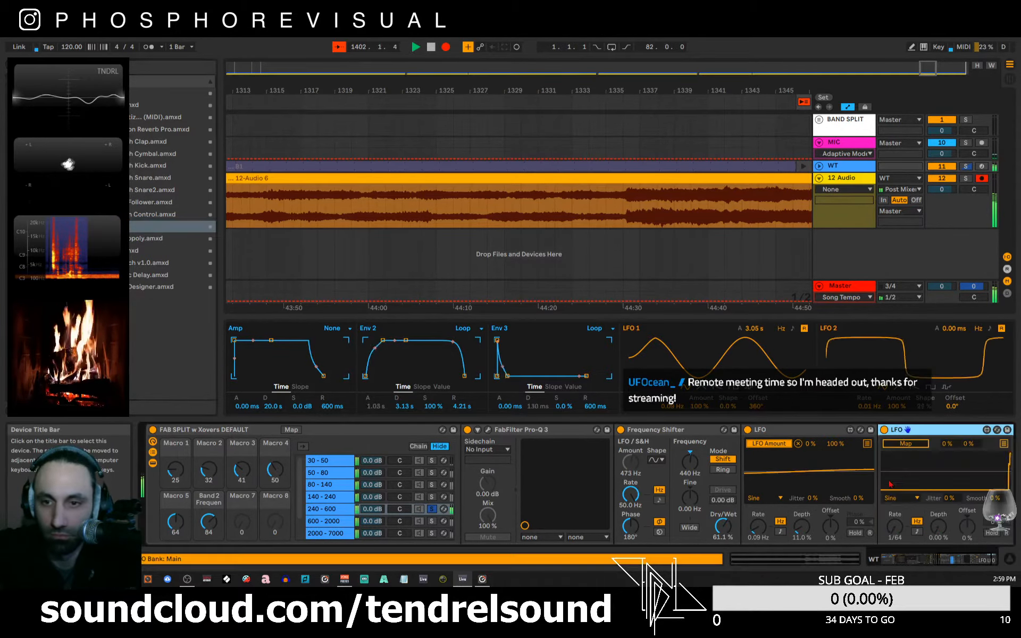
left_click(914, 498)
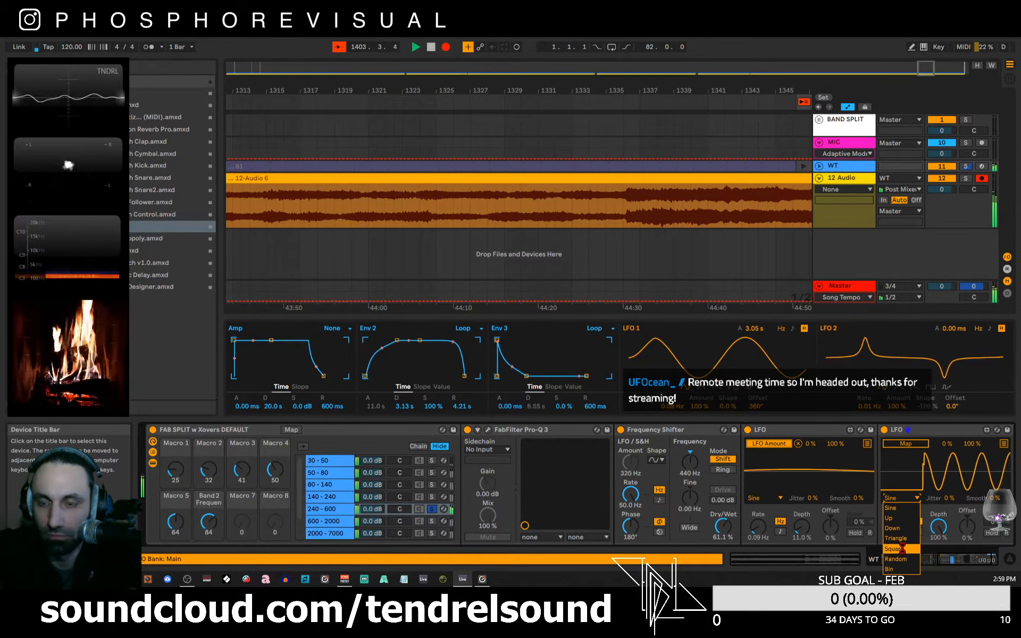
left_click(900, 528)
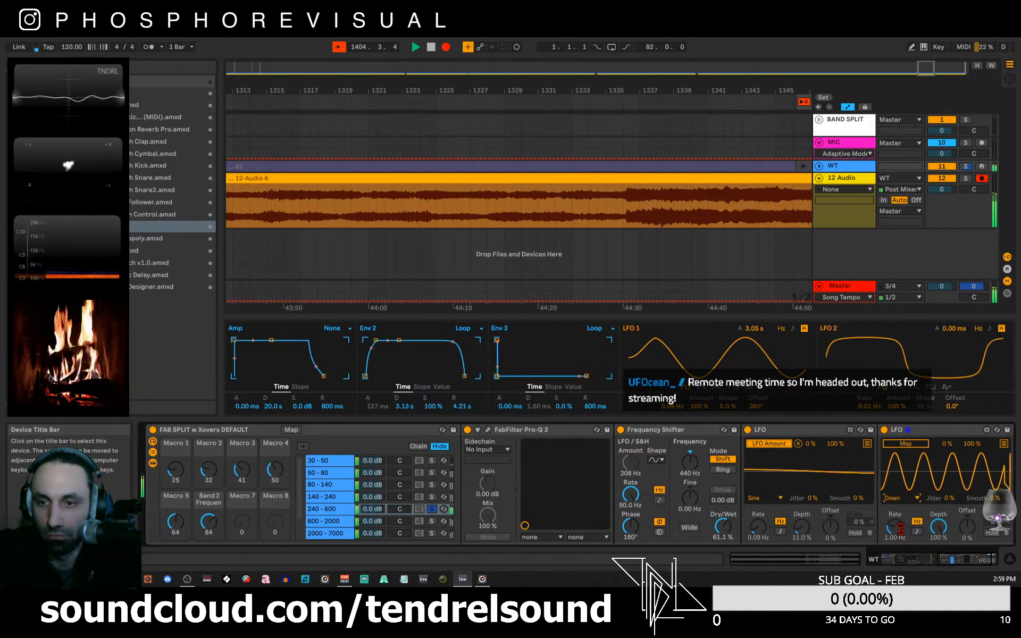
left_click_drag(896, 528, 907, 490)
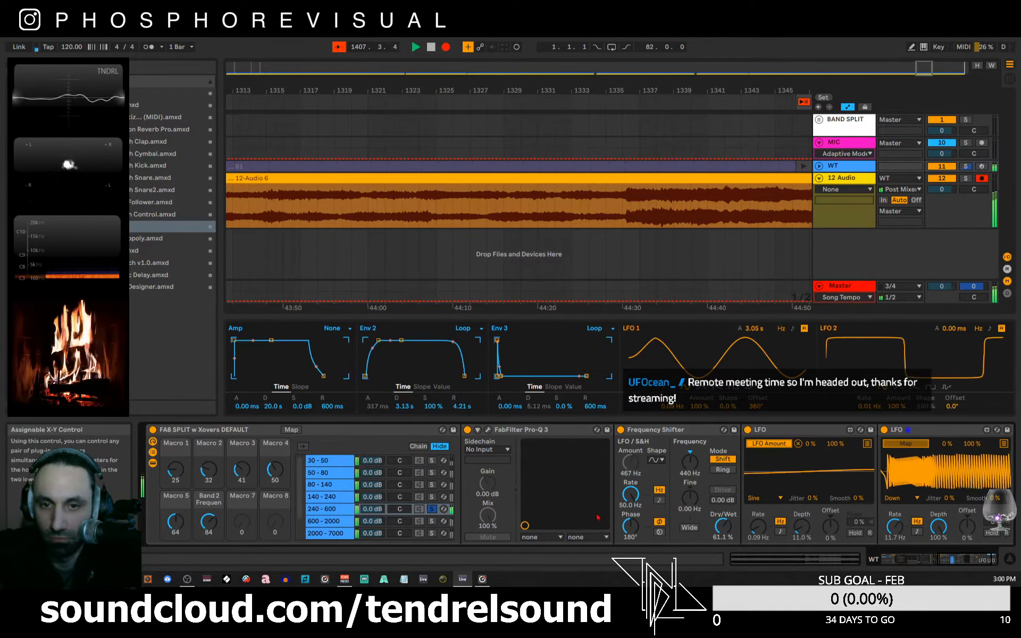
left_click(630, 525)
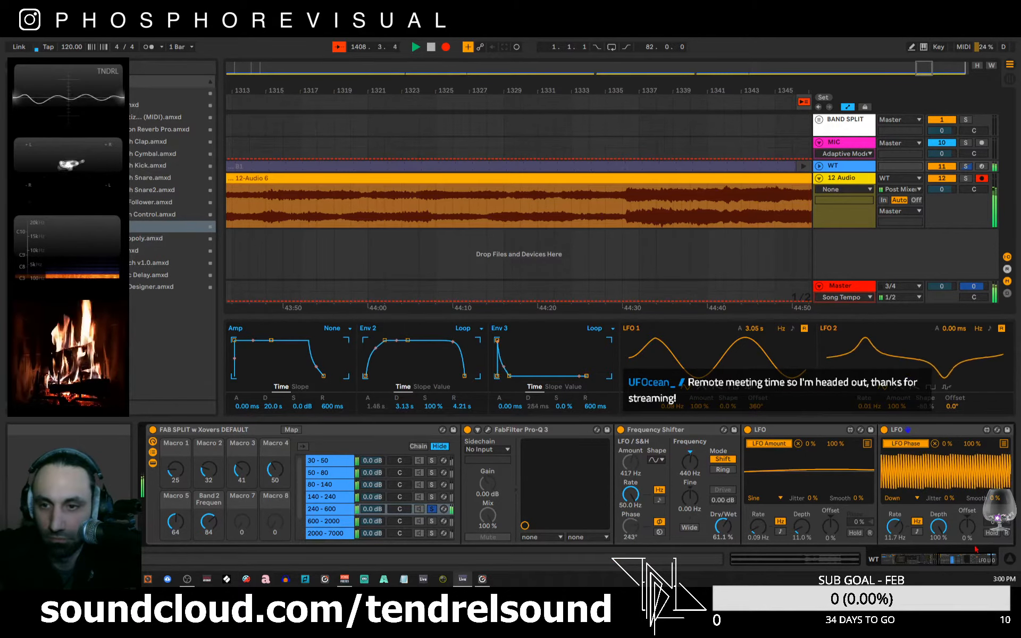
left_click_drag(894, 526, 894, 564)
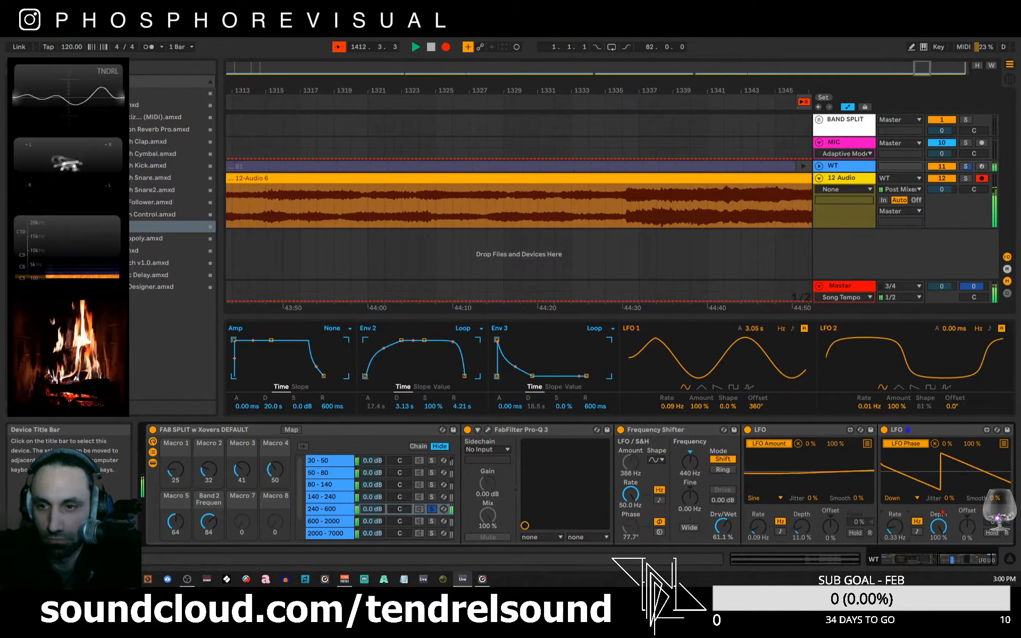
left_click_drag(950, 499, 950, 494)
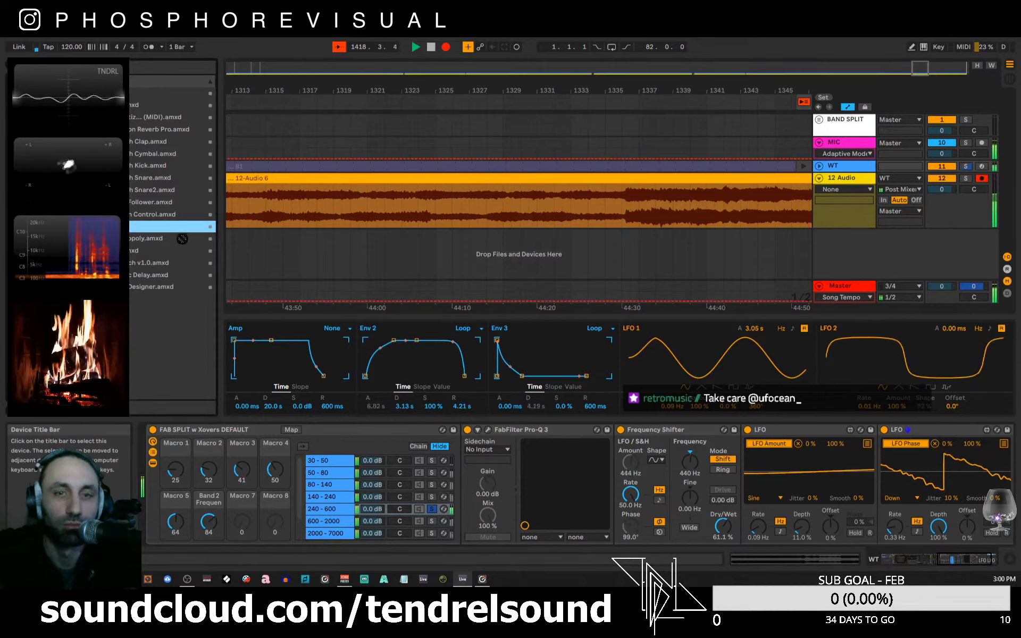
- Map the third LFO to the Frequency Shifter's LFO rate and set it to 0.01 Hz with 19.7% depth
scroll(941, 478, "down", 3)
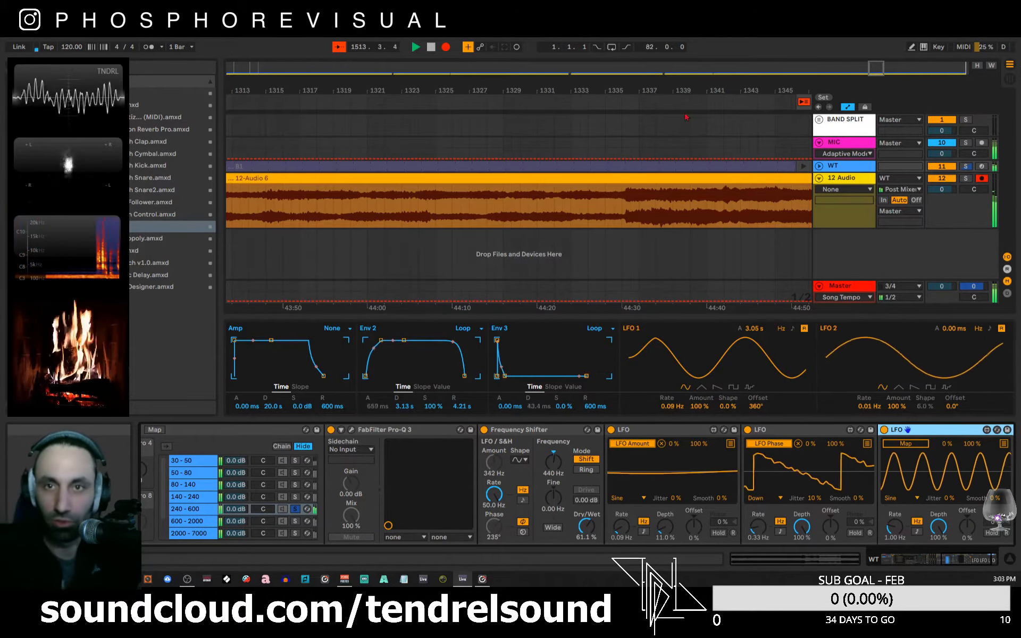
left_click_drag(726, 89, 229, 33)
left_click_drag(791, 89, 770, 98)
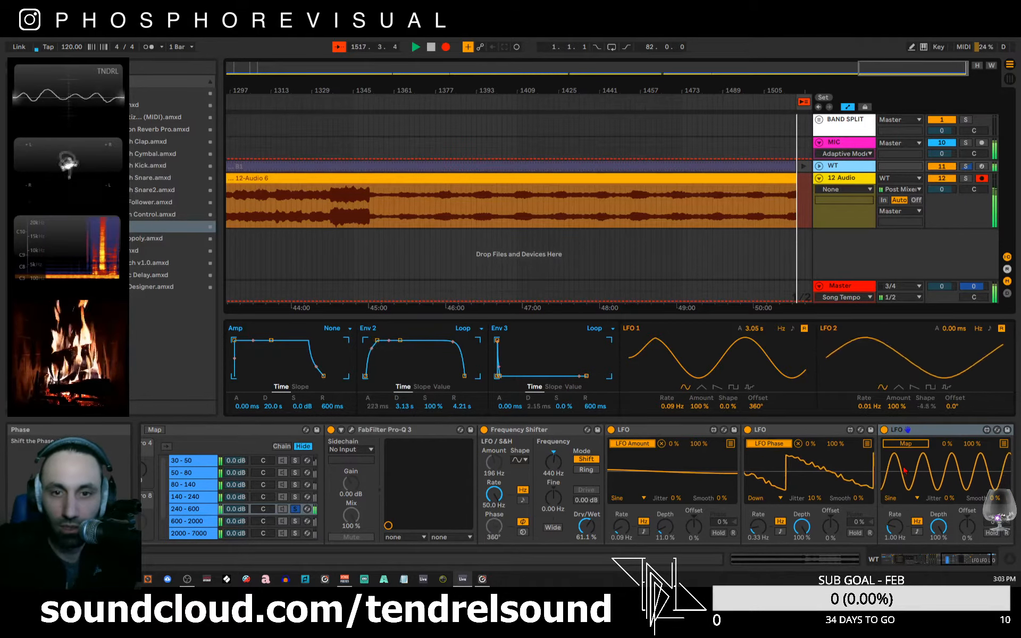
left_click(494, 495)
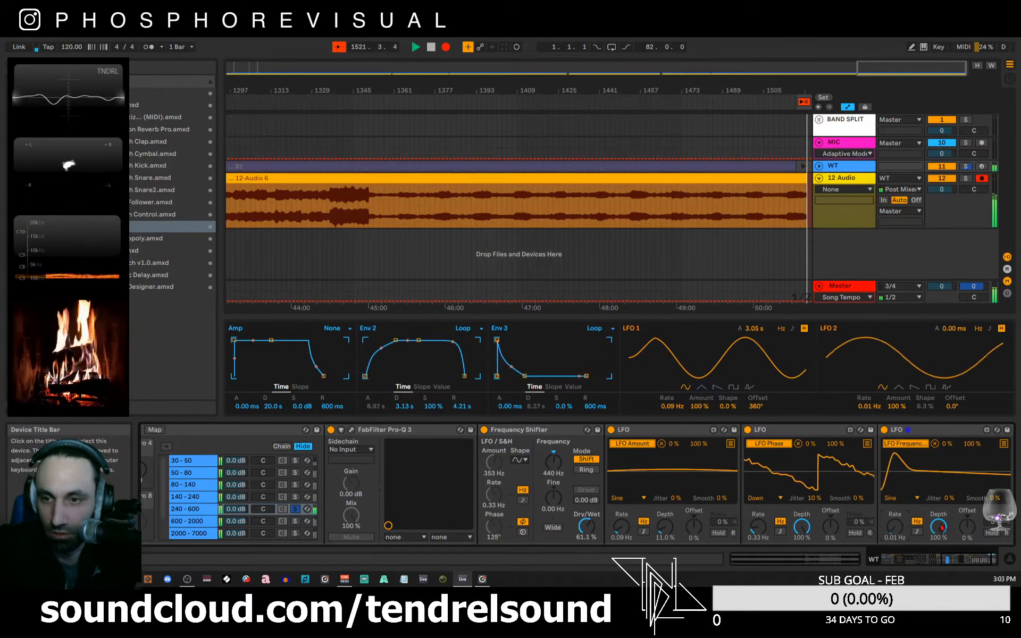
left_click_drag(941, 526, 941, 532)
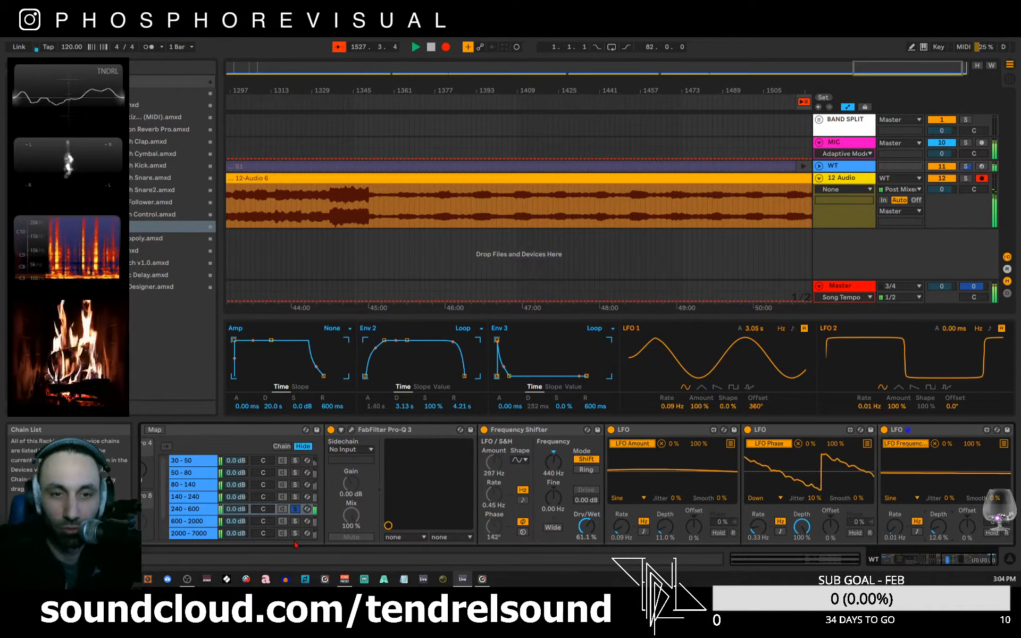
left_click_drag(925, 560, 1000, 572)
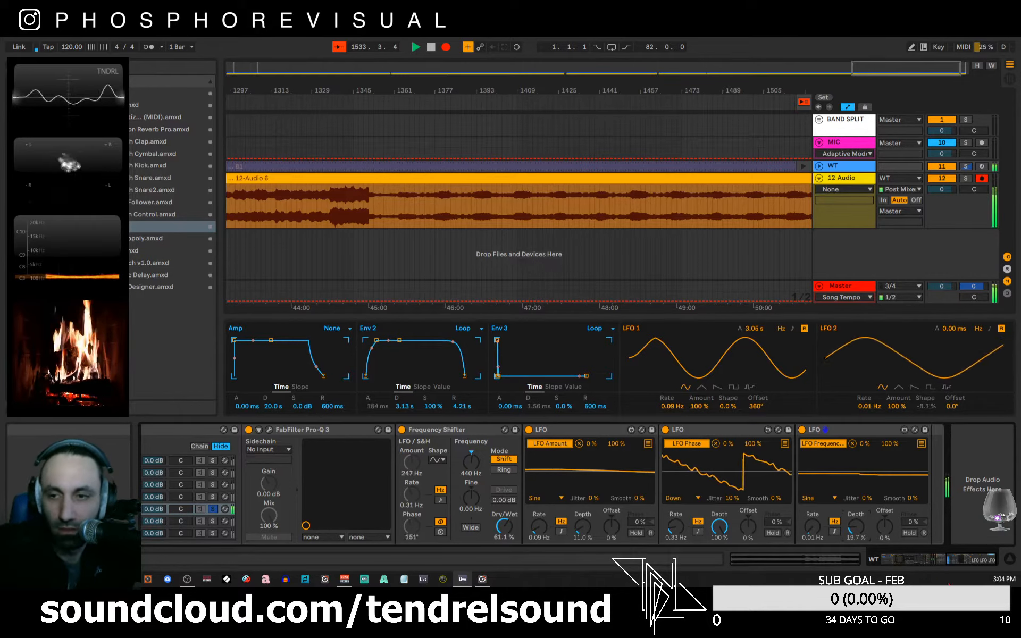
left_click_drag(964, 570, 956, 567)
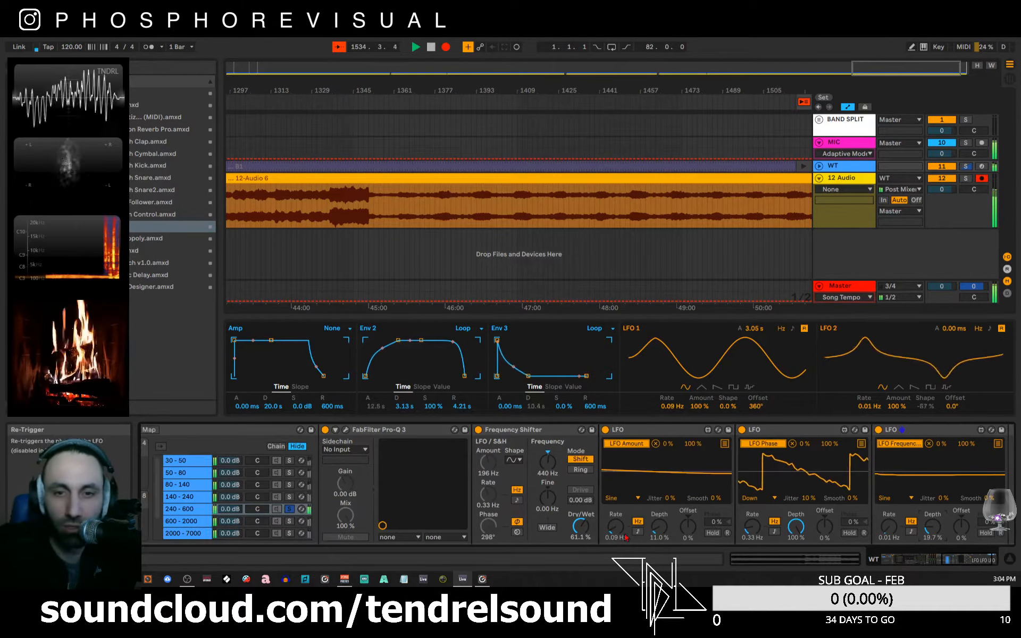
- Map the first LFO to the third LFO's rate with a 54% to 59% range, and set the Frequency Shifter's dry/wet to 15.9%
left_click_drag(918, 564, 1013, 573)
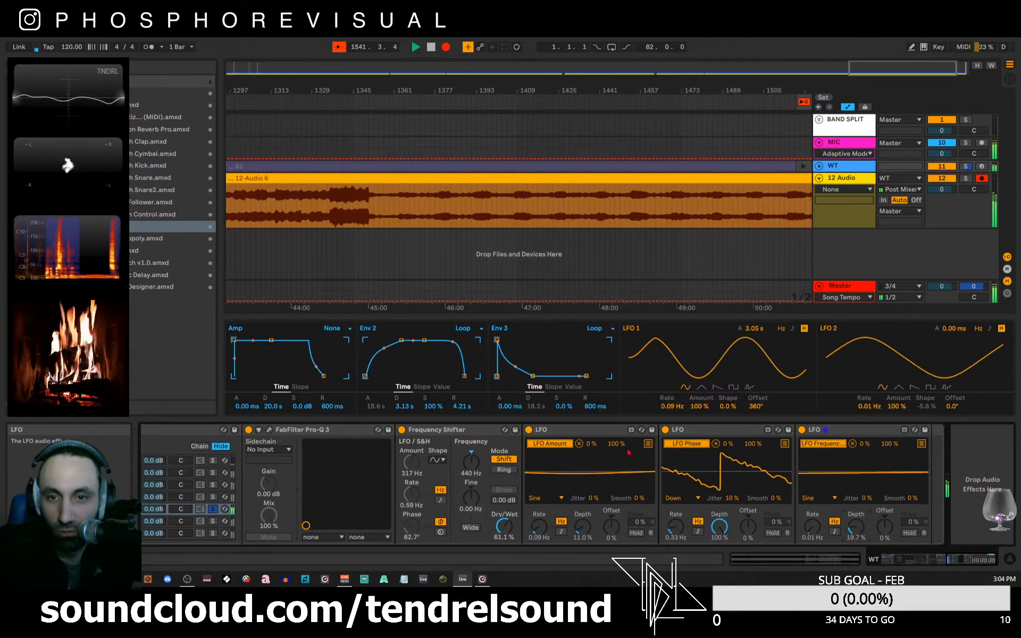
left_click(649, 445)
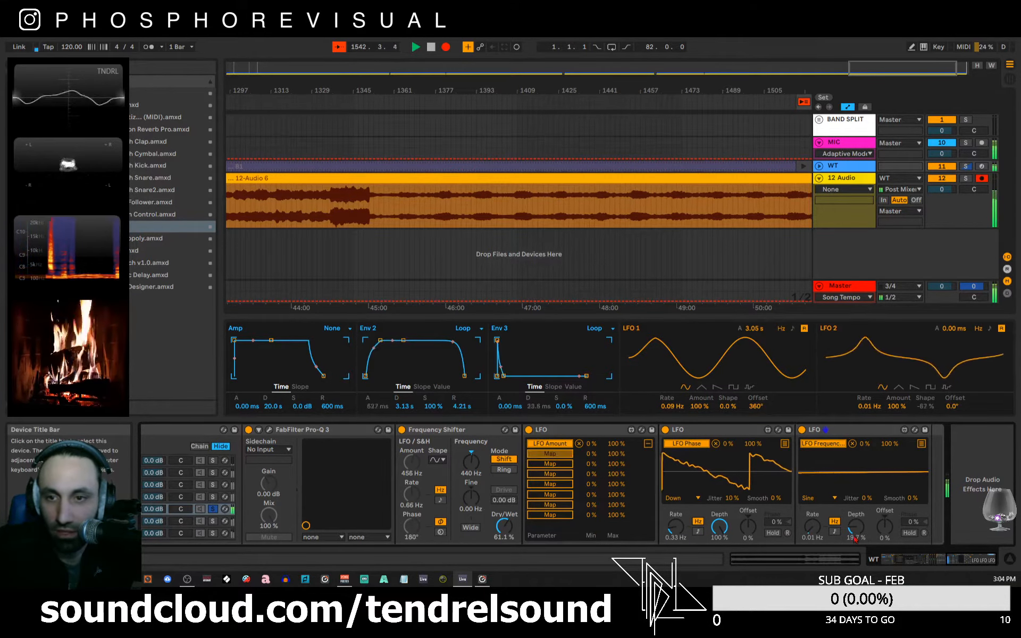
left_click(813, 530)
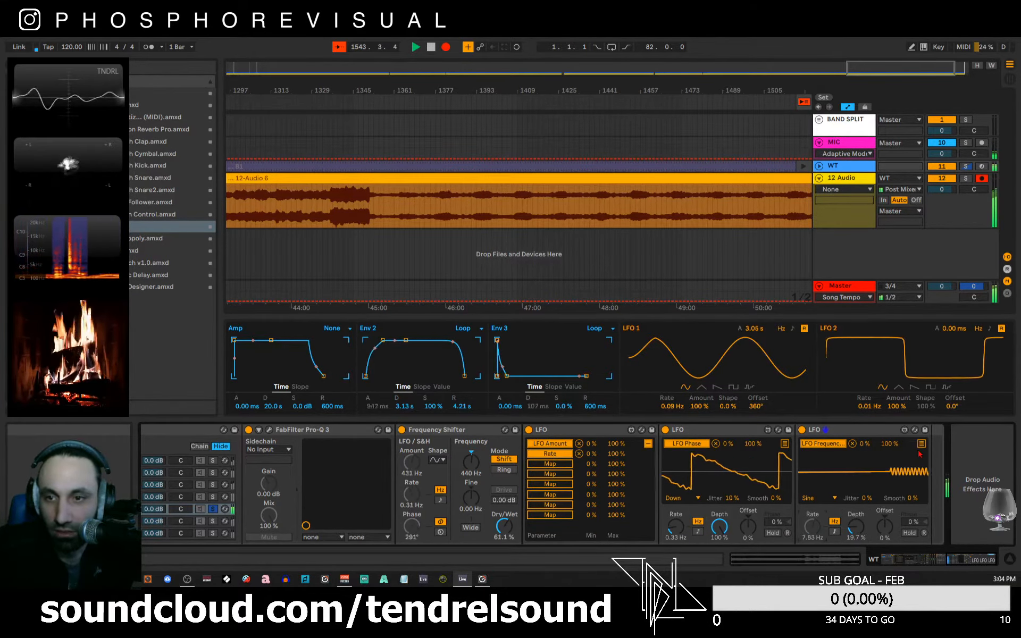
mouse_move(611, 456)
left_mouse_down()
mouse_move(592, 445)
mouse_move(591, 426)
mouse_move(614, 465)
left_mouse_up()
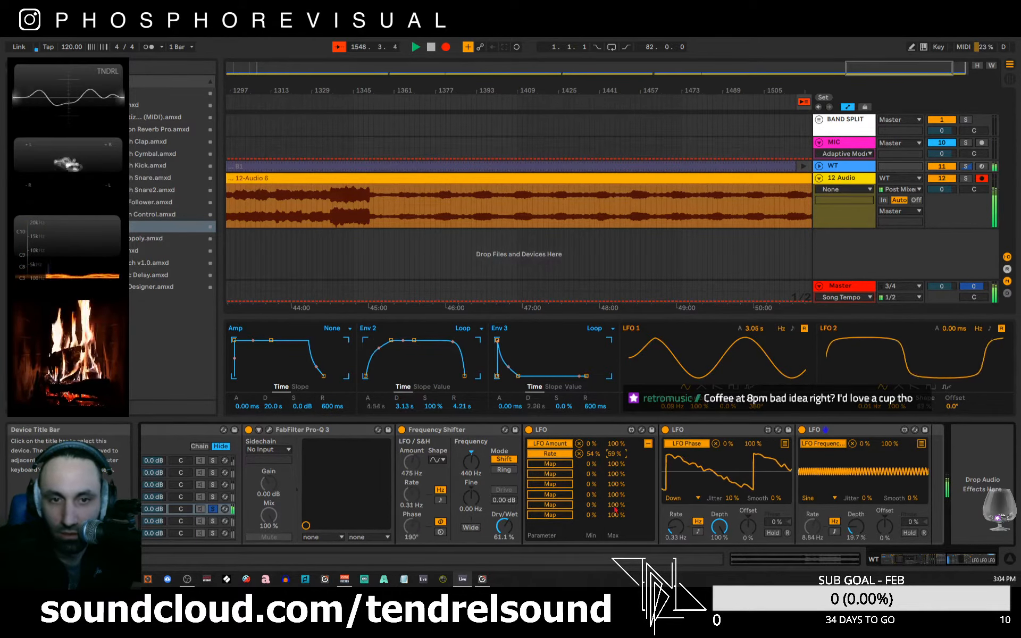
left_click(647, 444)
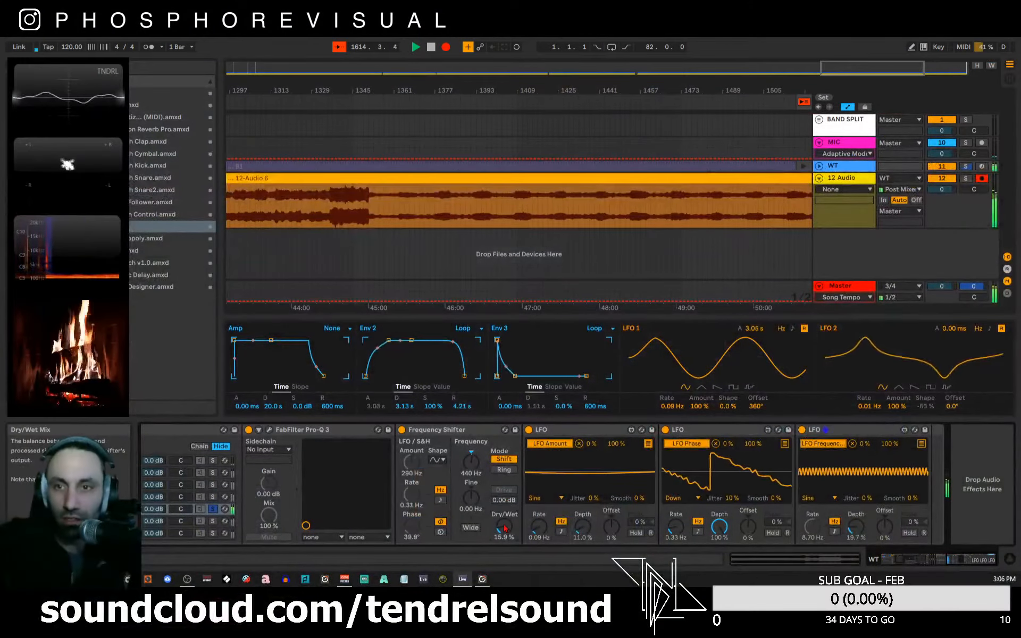
- Resume following the playhead in the arrangement and enlarge the Wavetable's expanded view to show its oscillators
left_click(340, 49)
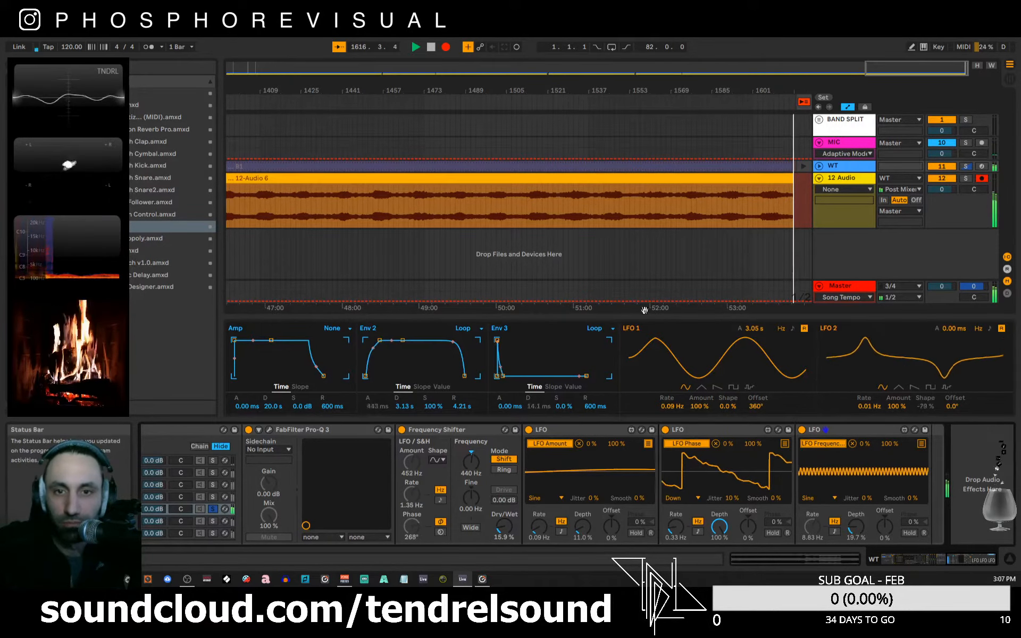
left_click_drag(650, 324, 673, 53)
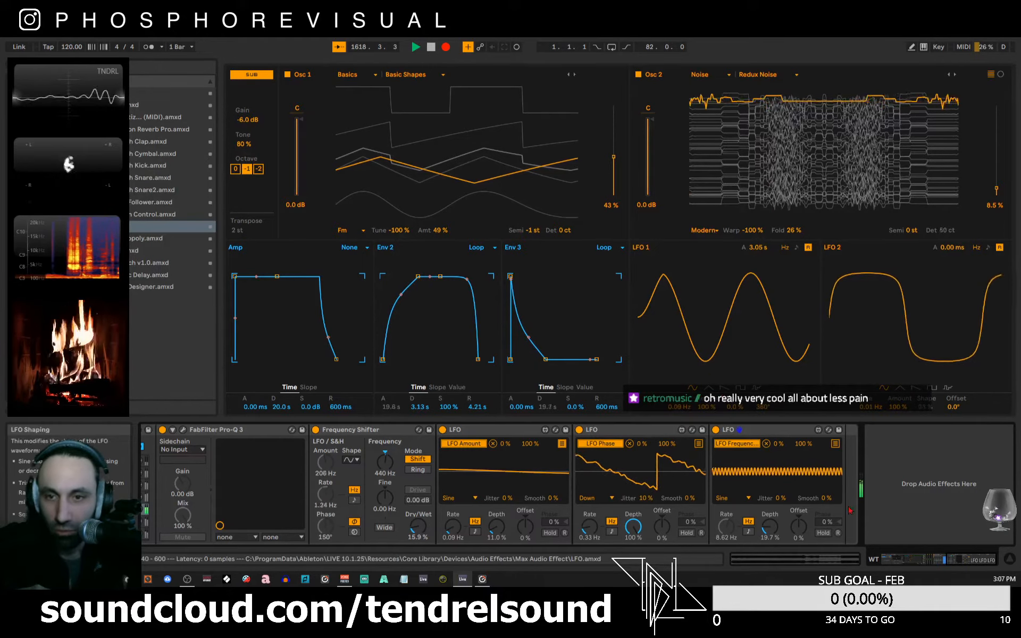
left_click(936, 562)
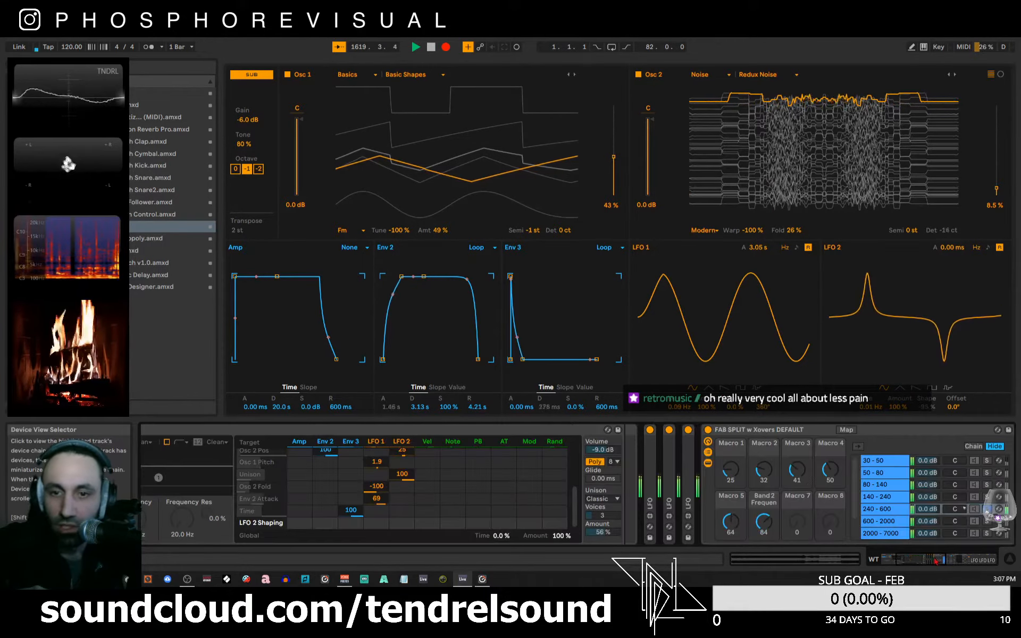
- Open the 240 - 600 chain's FabFilter Pro-Q 3, check the processing modes while keeping Zero Latency, and close the plug-in window
left_click_drag(937, 562, 962, 568)
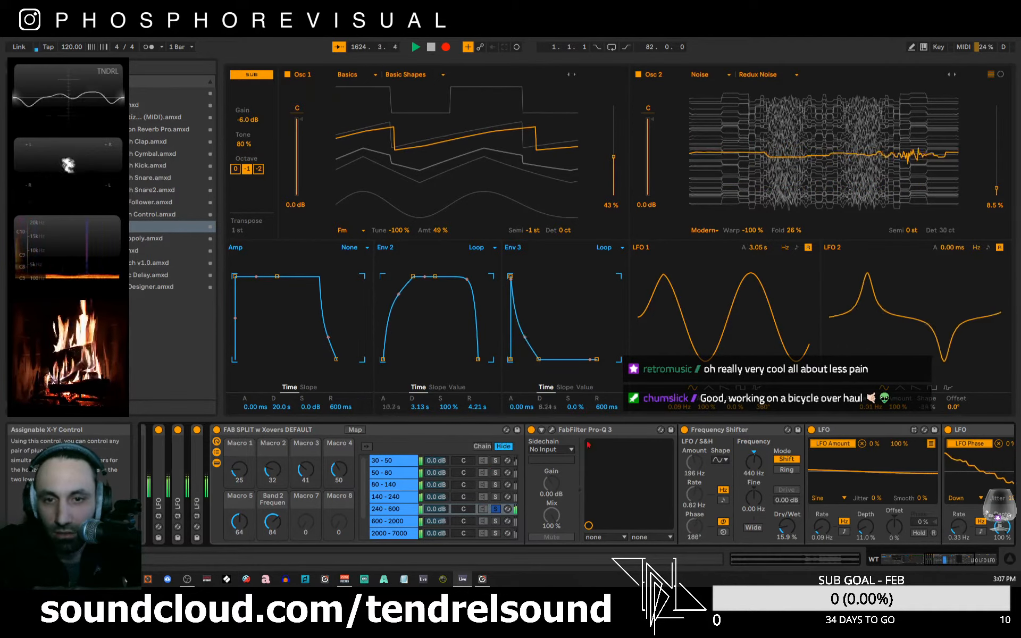
left_click(553, 431)
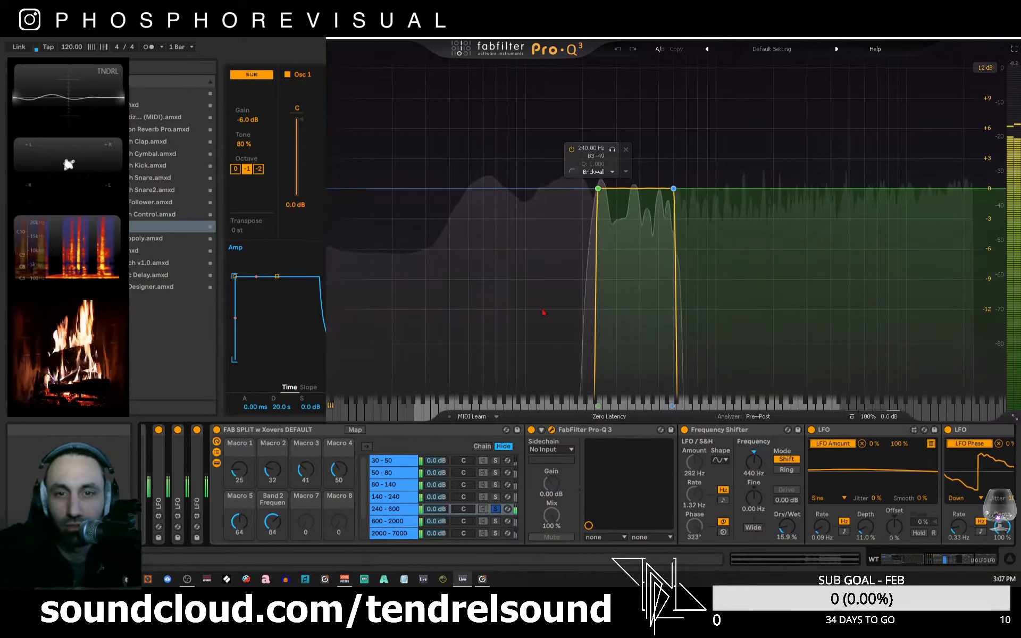
left_click(609, 416)
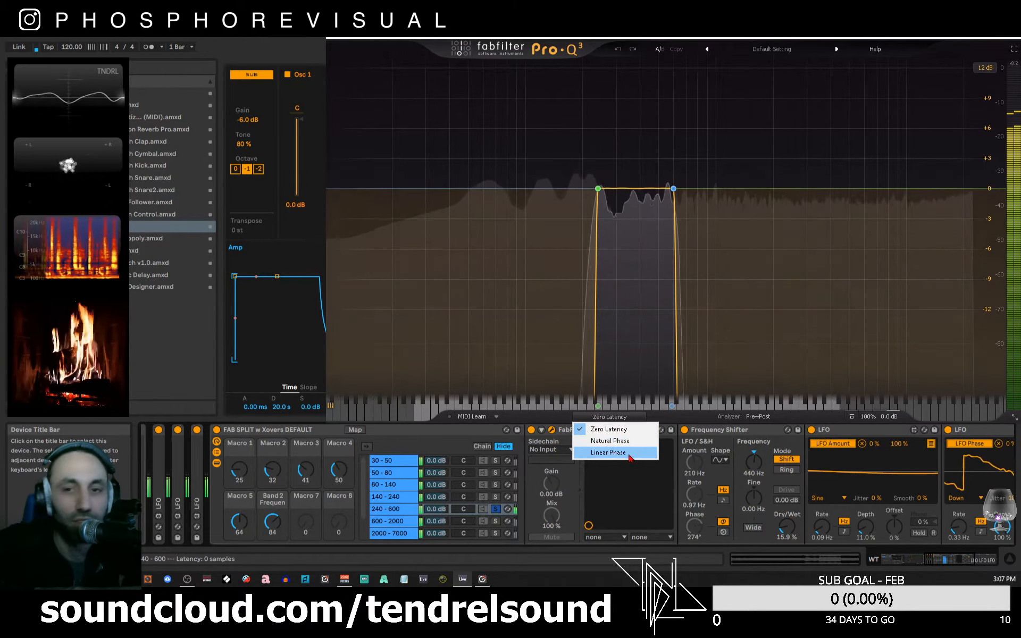
left_click(605, 431)
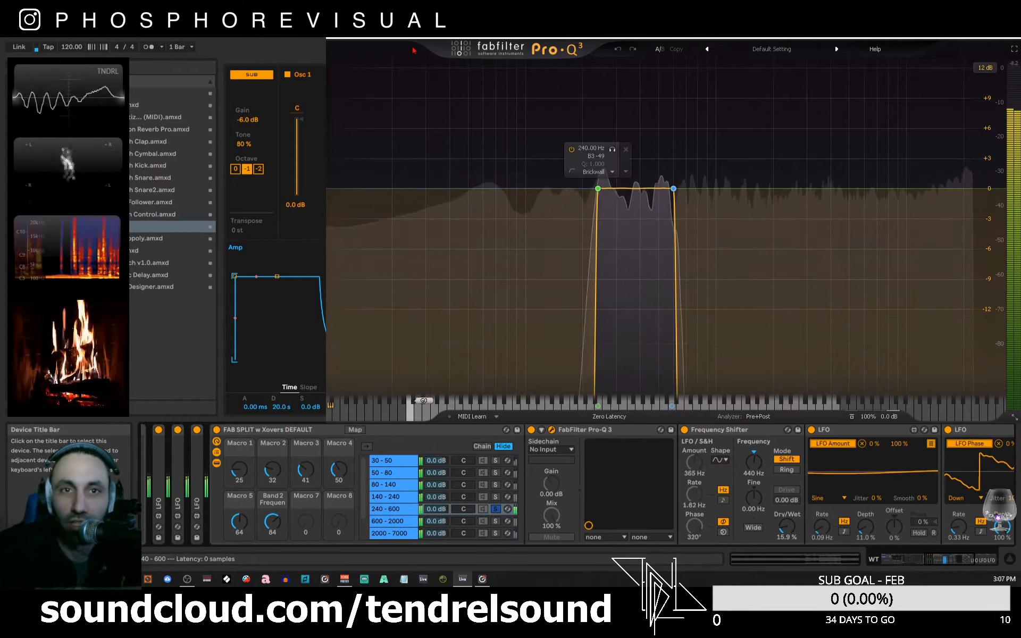
left_click_drag(437, 36, 432, 31)
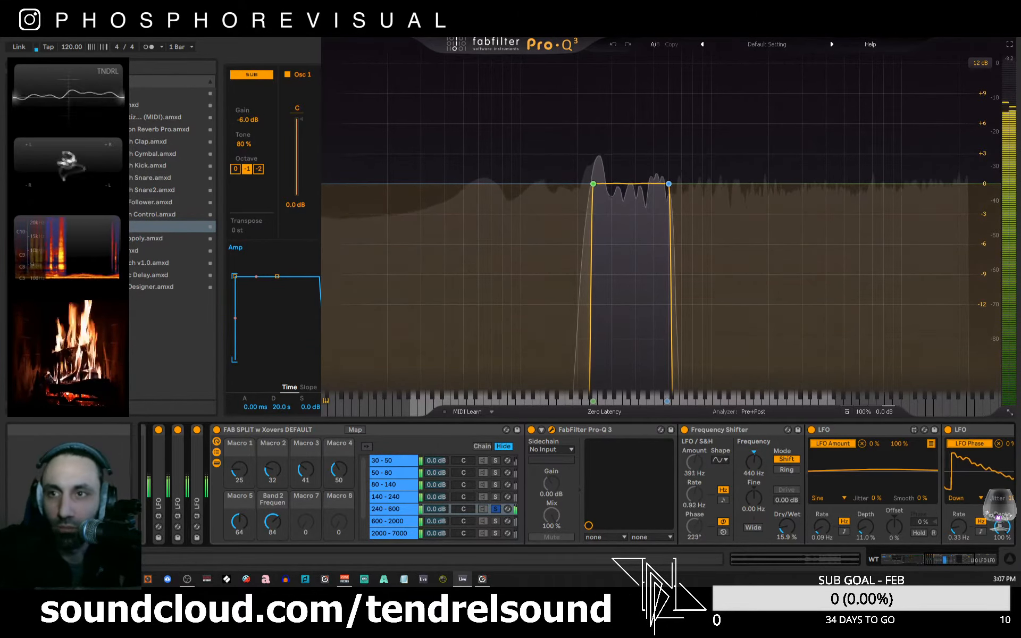
left_click_drag(532, 30, 523, 33)
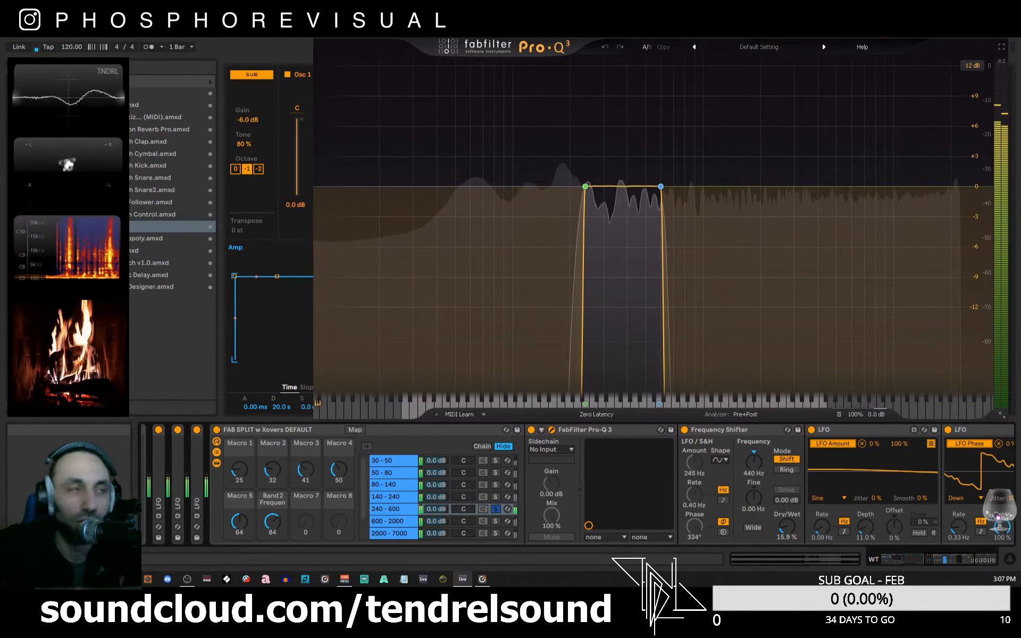
left_click_drag(738, 38, 725, 40)
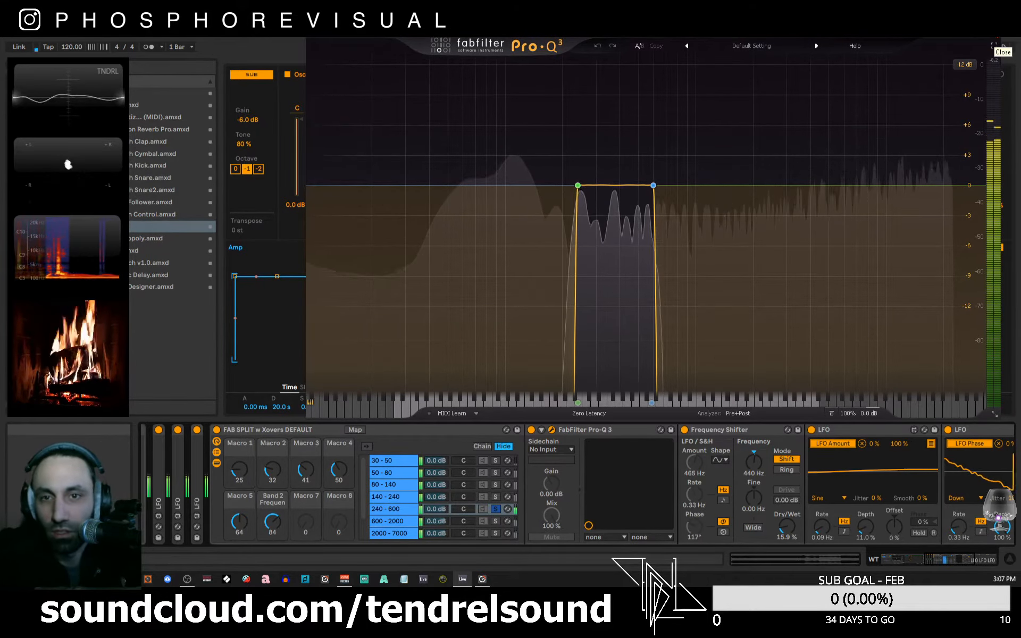
left_click(995, 46)
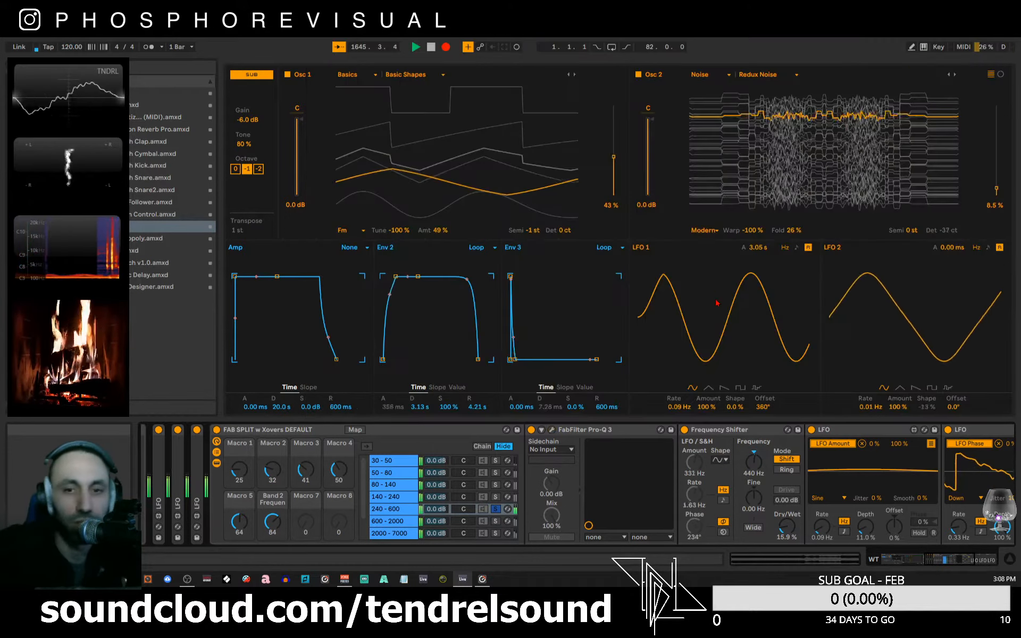
- Unsolo the 240 - 600 chain and deactivate the 140 - 240 chain
left_click(495, 508)
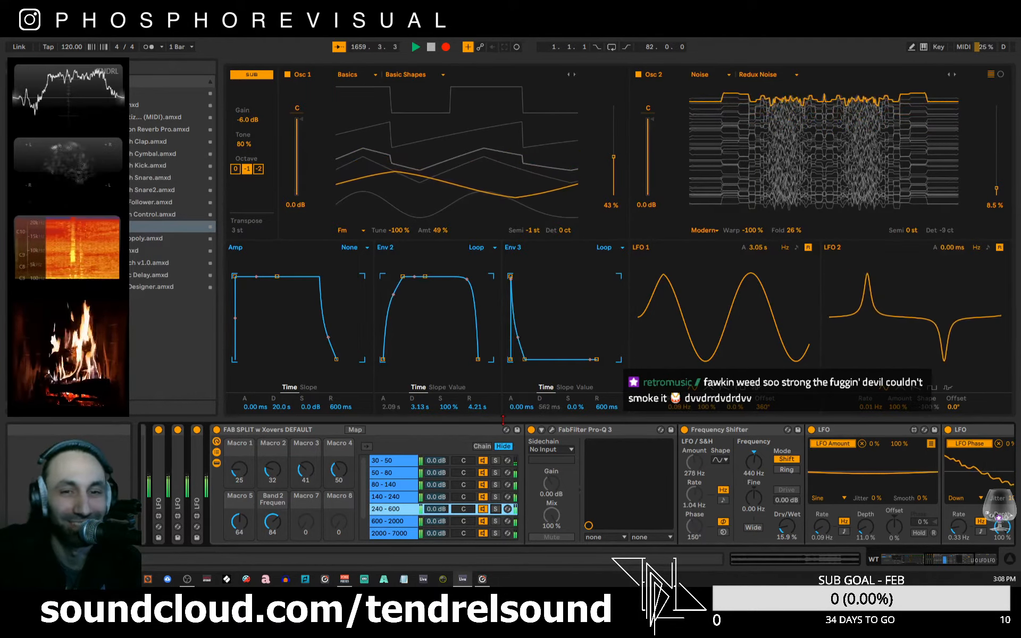
left_click(483, 497)
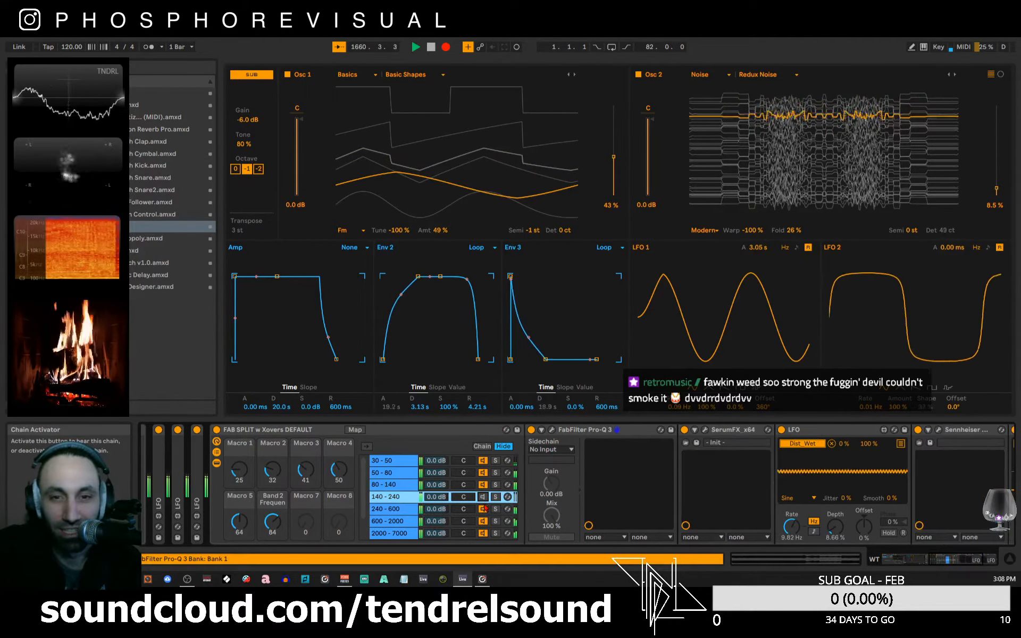
- Deactivate the 240 - 600, 600 - 2000, 2000 - 7000 and 7000 - 20k chains of the band split rack
left_click(483, 509)
left_click(483, 521)
left_click(483, 533)
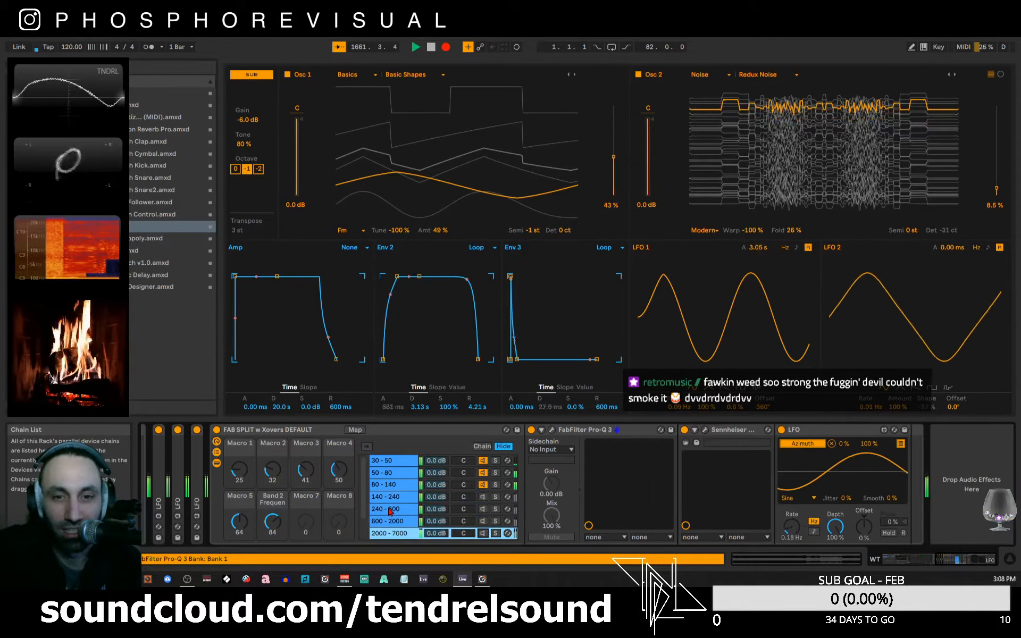
scroll(465, 526, "down", 2)
left_click(483, 521)
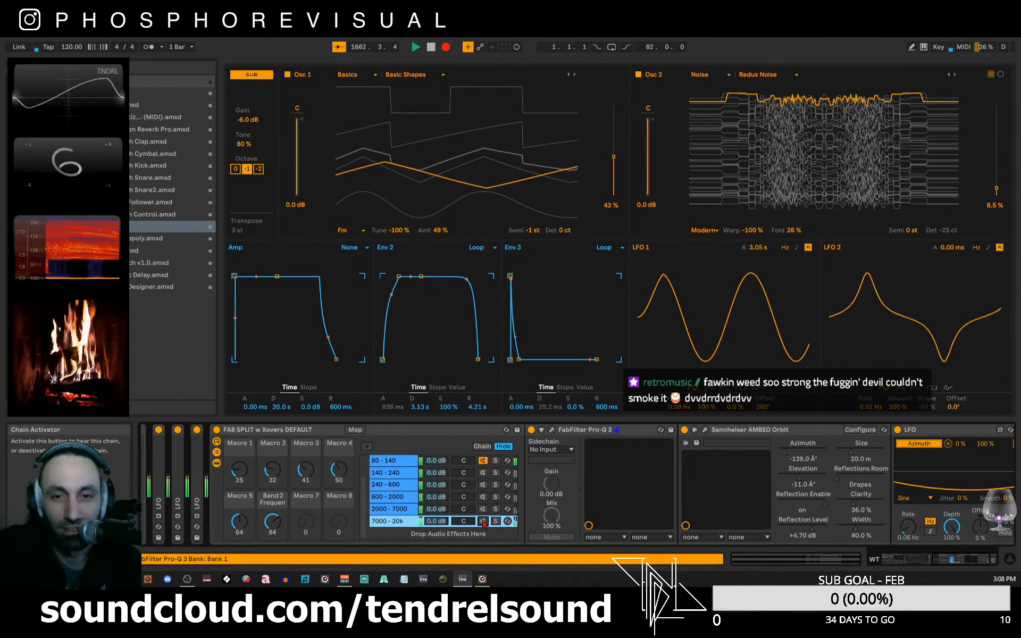
- Reactivate all of the split rack's chains from 140 - 240 up to 7000 - 20k while recording continues
left_click(483, 497)
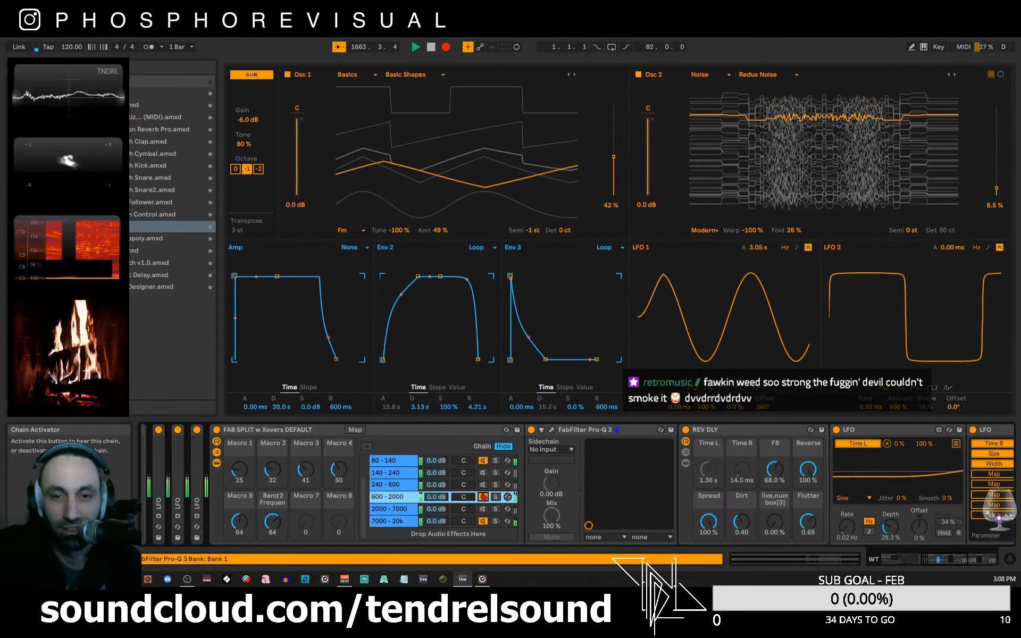
left_click(483, 473)
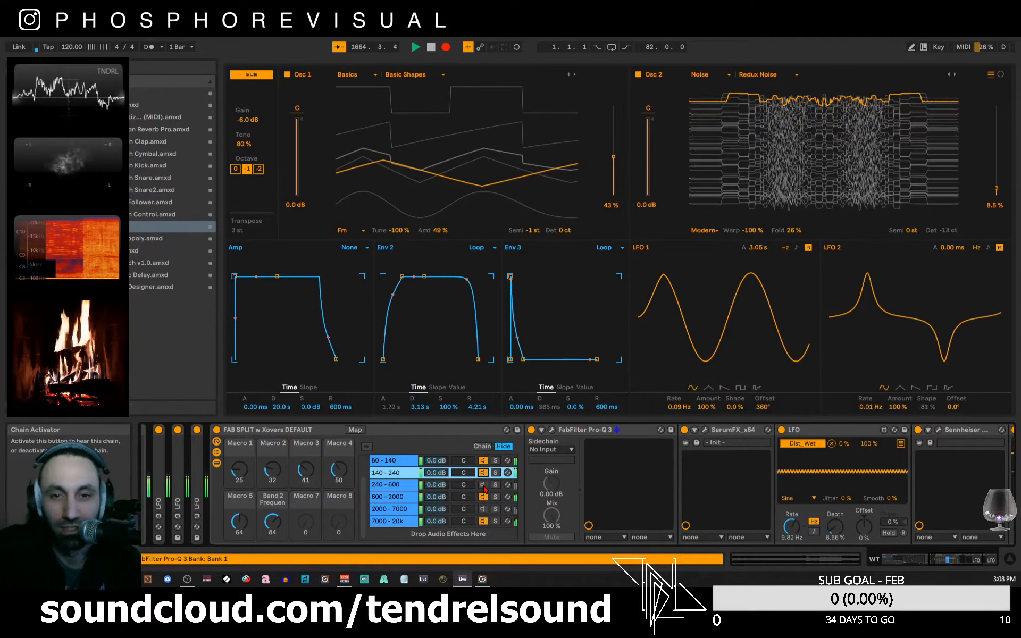
left_click(484, 485)
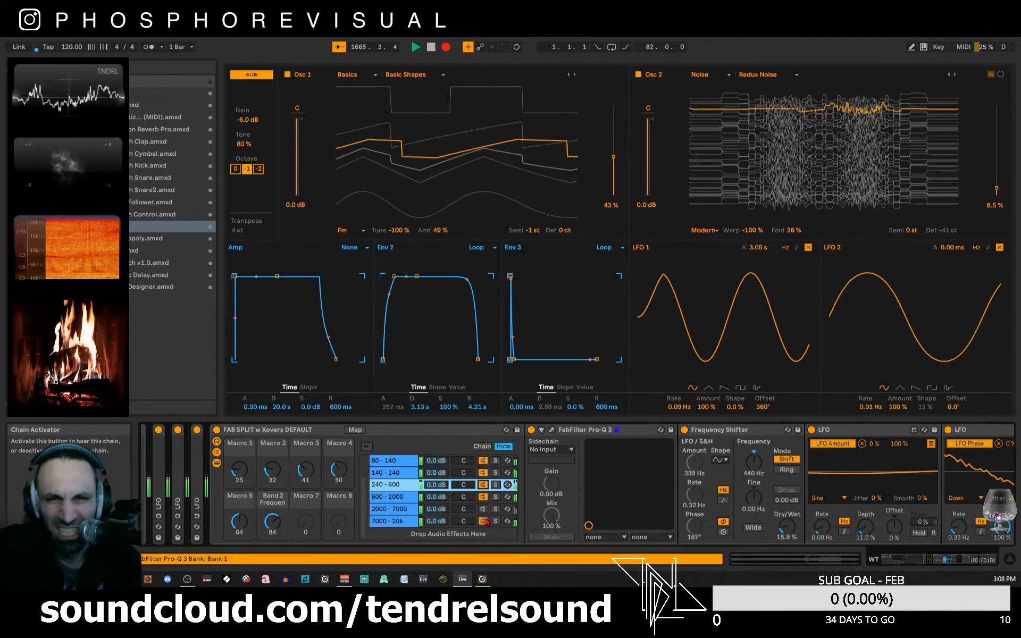
left_click(483, 509)
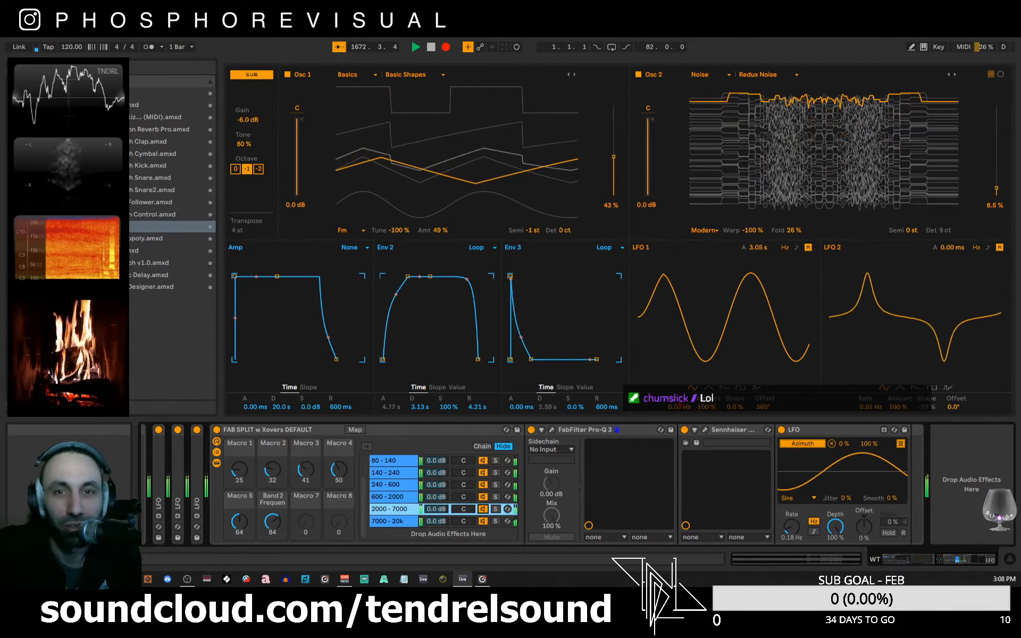
- Stop the recording and save the Live Set
left_click(430, 47)
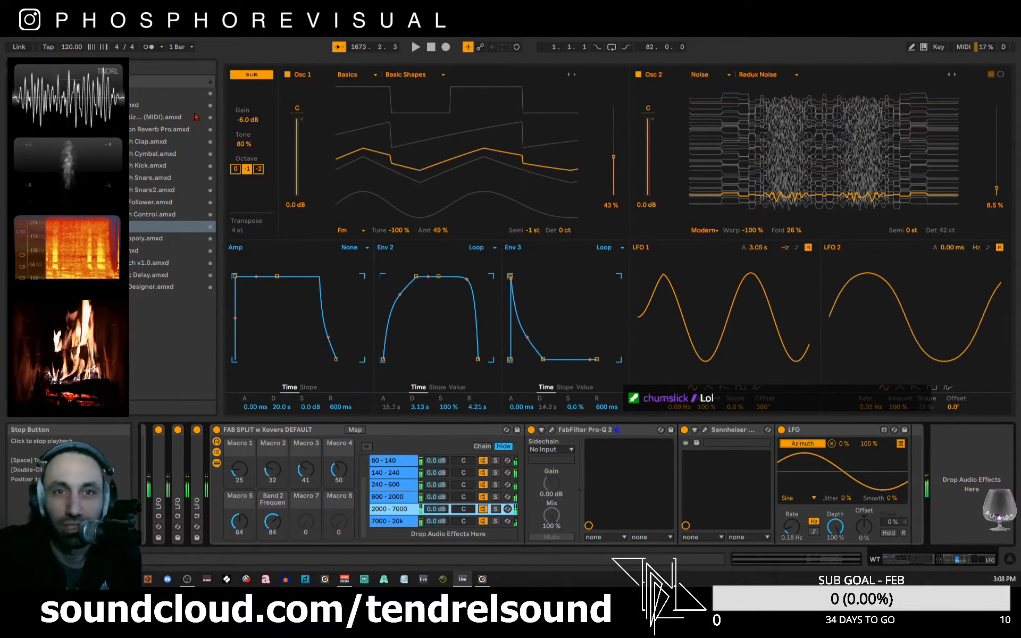
left_click(9, 38)
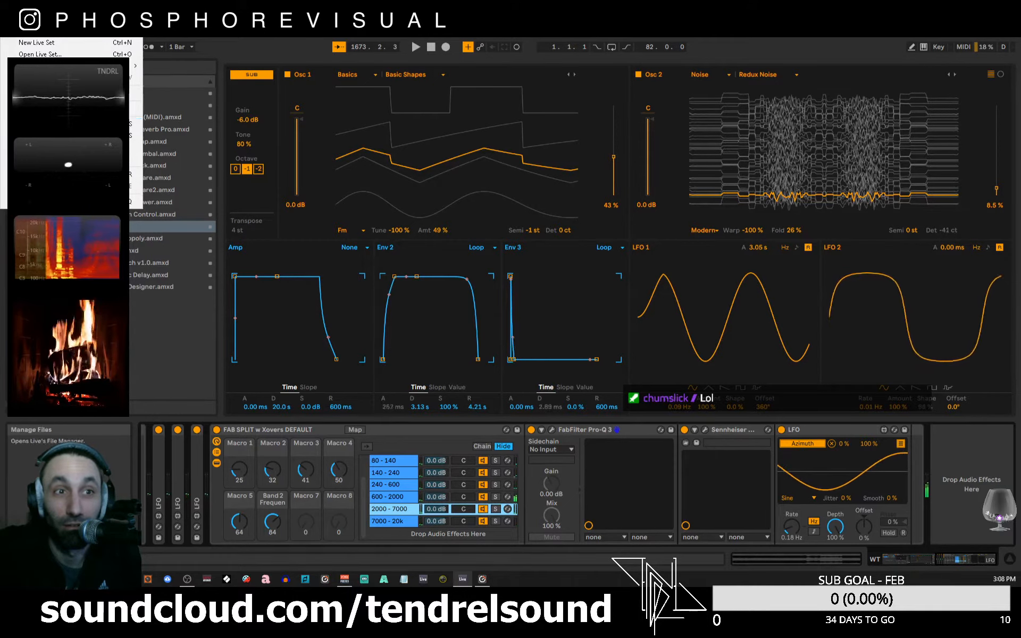
left_click(53, 124)
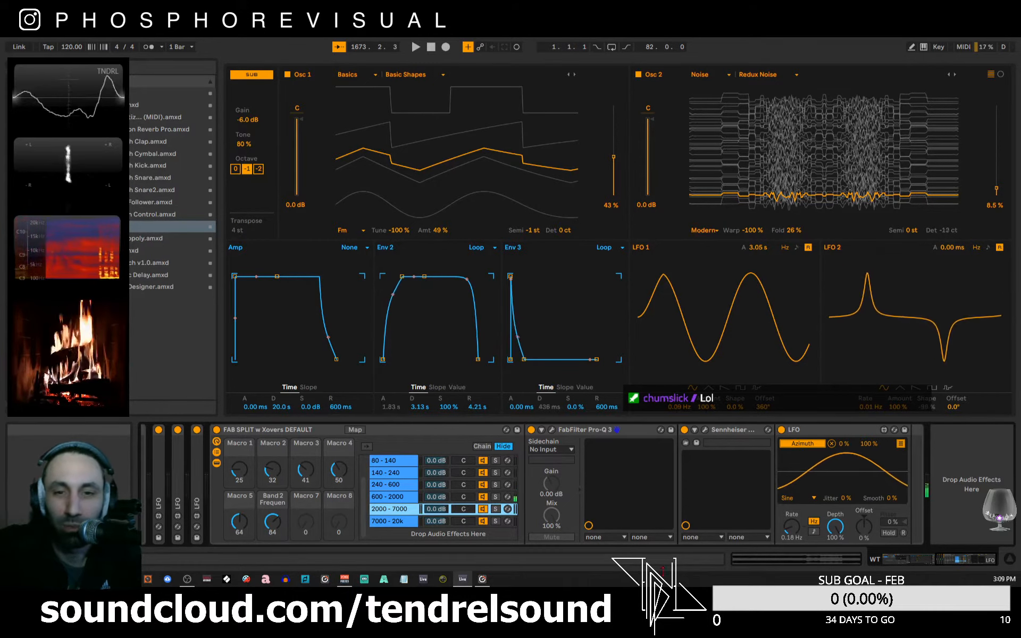
- Bring the Instrument Rack's Wavetable into view, collapse its expanded view and check the Osc 1 and Osc 2 settings
left_click(931, 560)
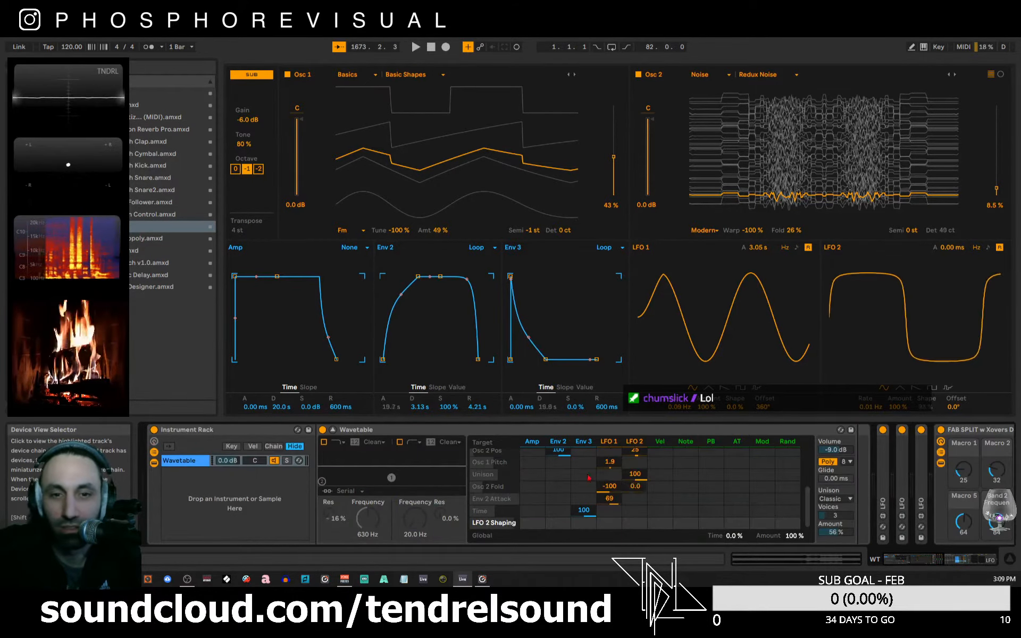
left_click(153, 454)
left_click(154, 455)
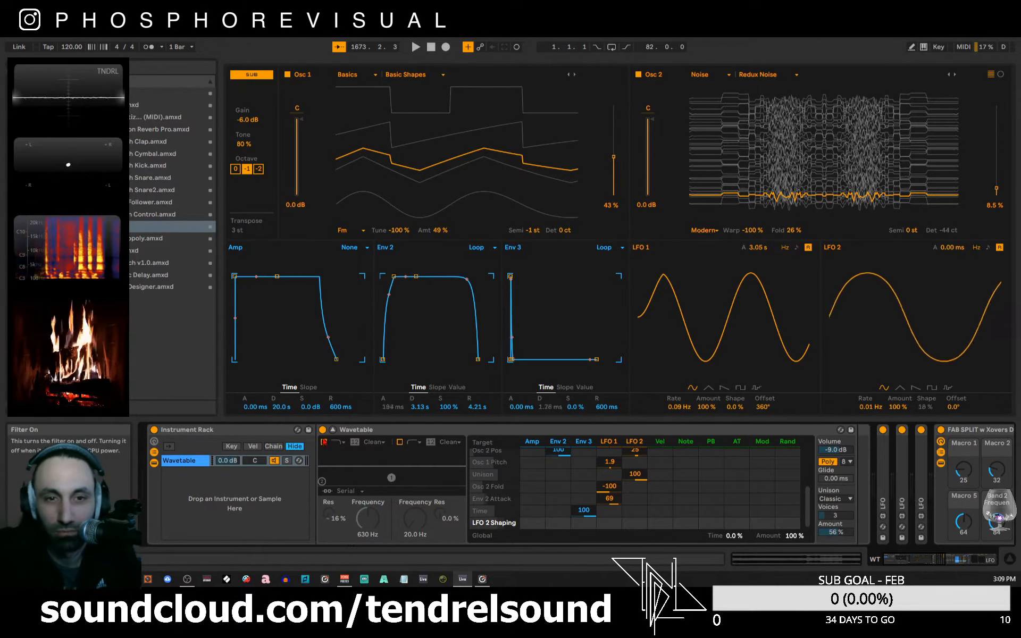
left_click(334, 430)
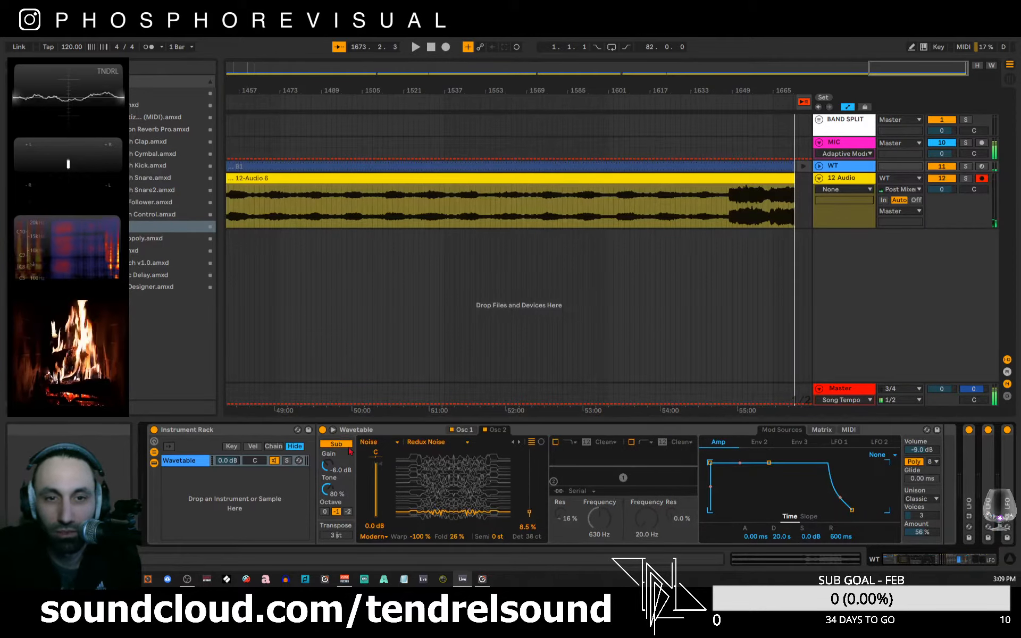
left_click(459, 430)
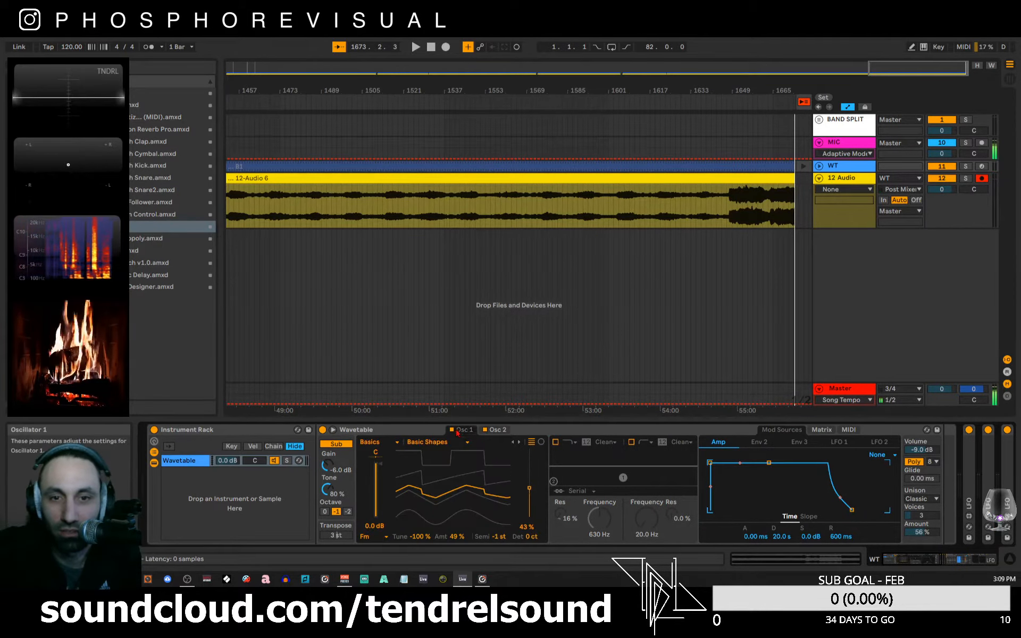
left_click(486, 433)
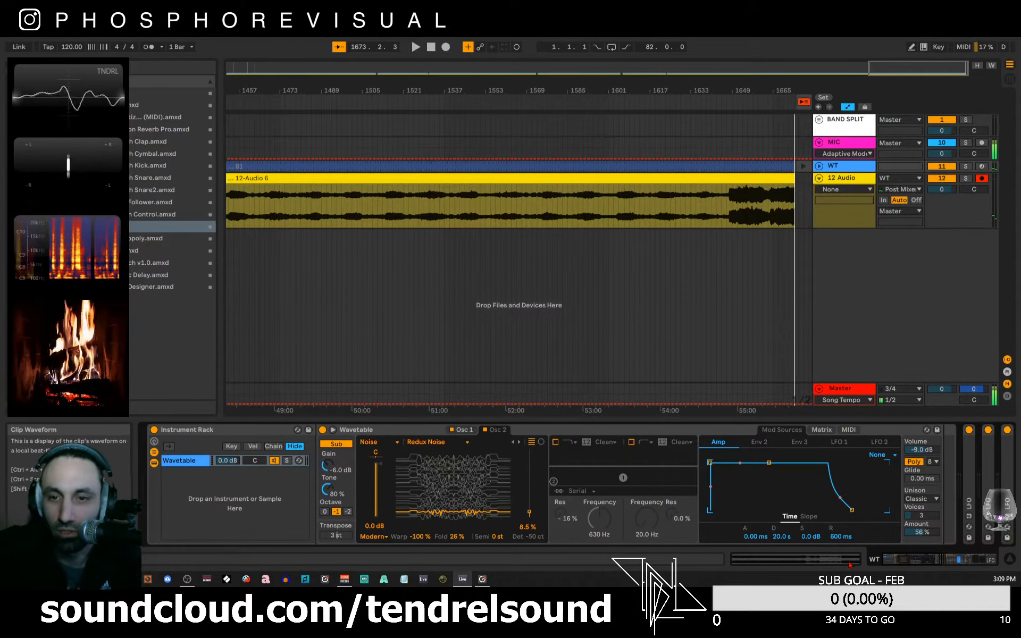
- Unfold the LFO mapped to Osc 2 Detune ahead of the split rack to inspect it, and fold it again
left_click_drag(934, 561, 978, 562)
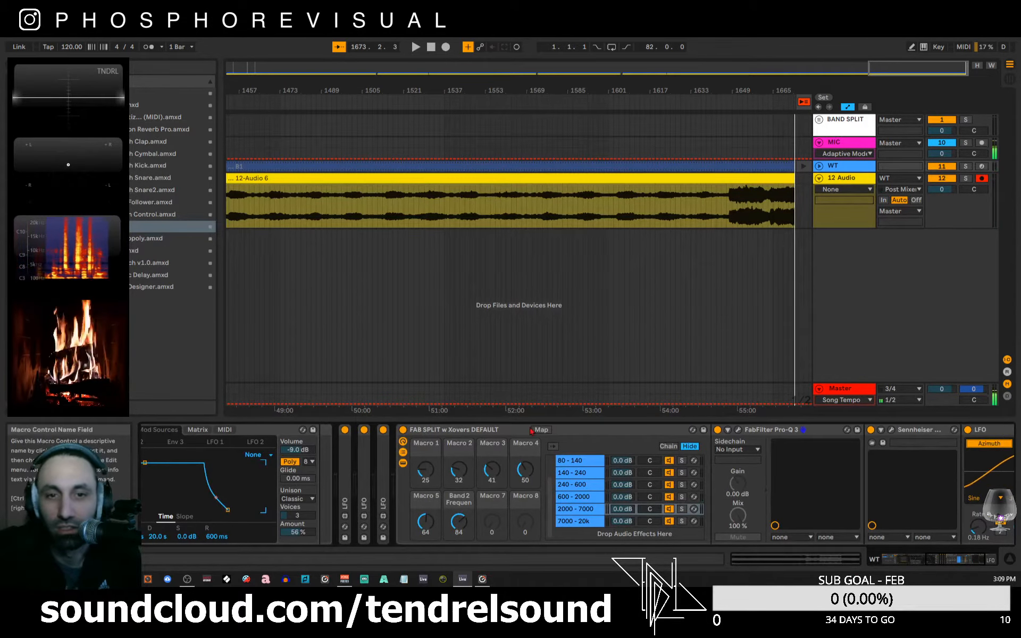
double_click(343, 474)
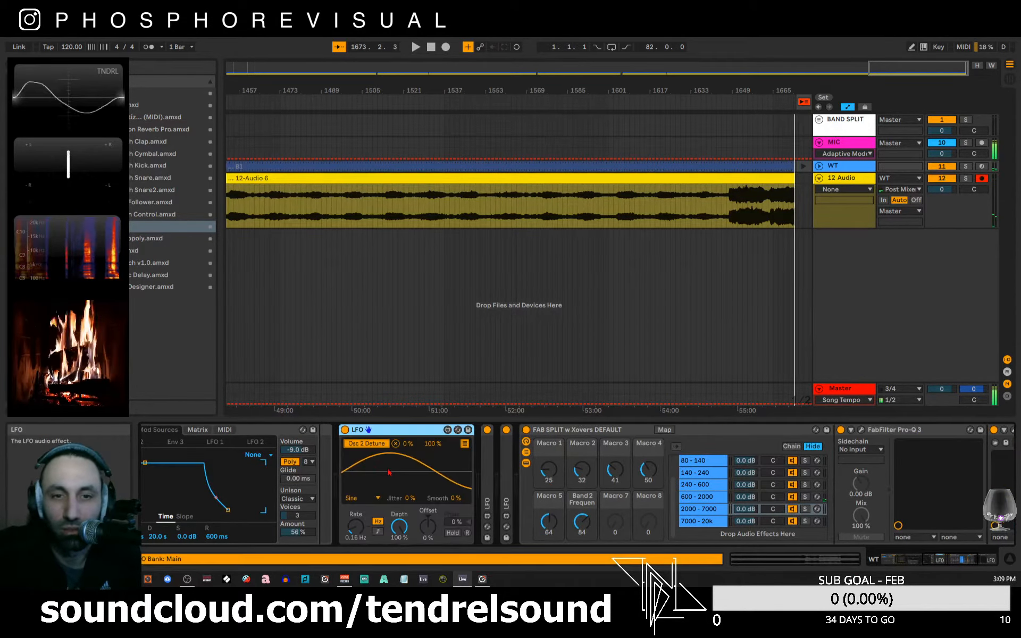
left_click_drag(403, 431, 320, 446)
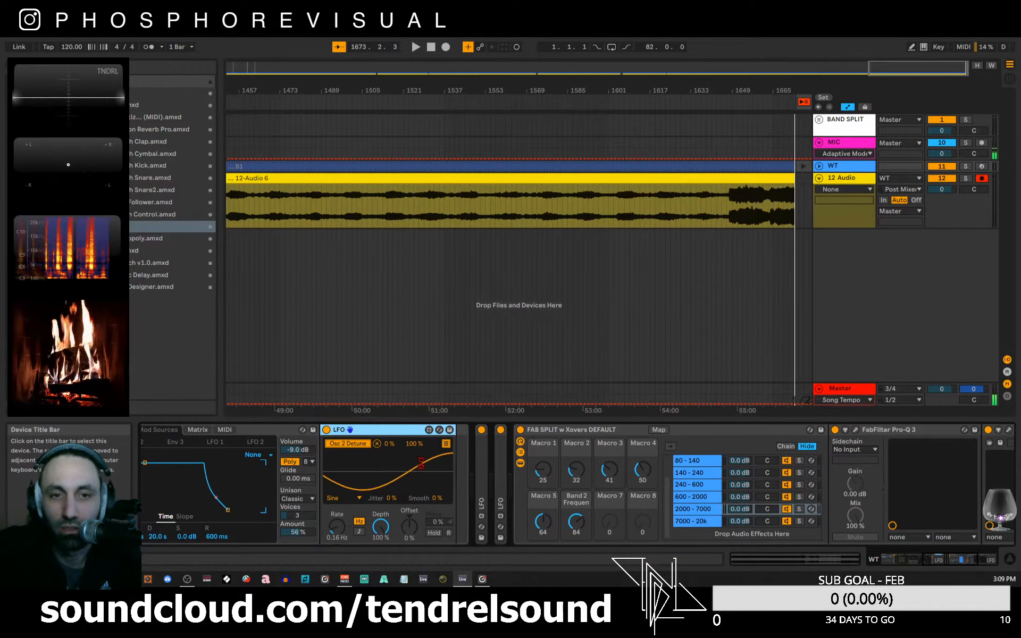
left_click(480, 463)
mouse_move(457, 459)
left_mouse_down()
mouse_move(491, 463)
mouse_move(464, 449)
left_mouse_up()
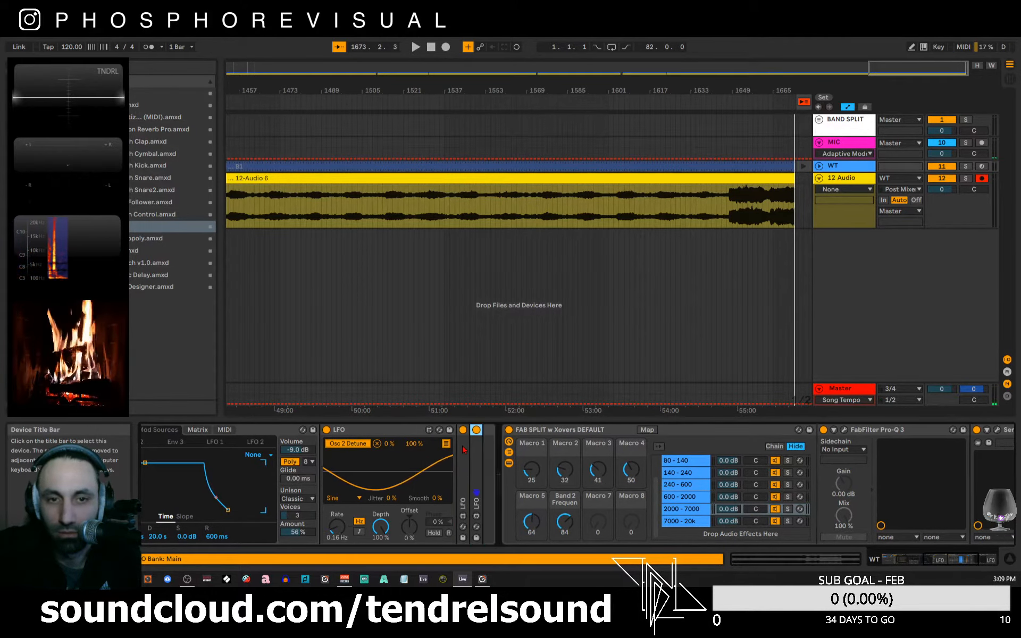
double_click(364, 433)
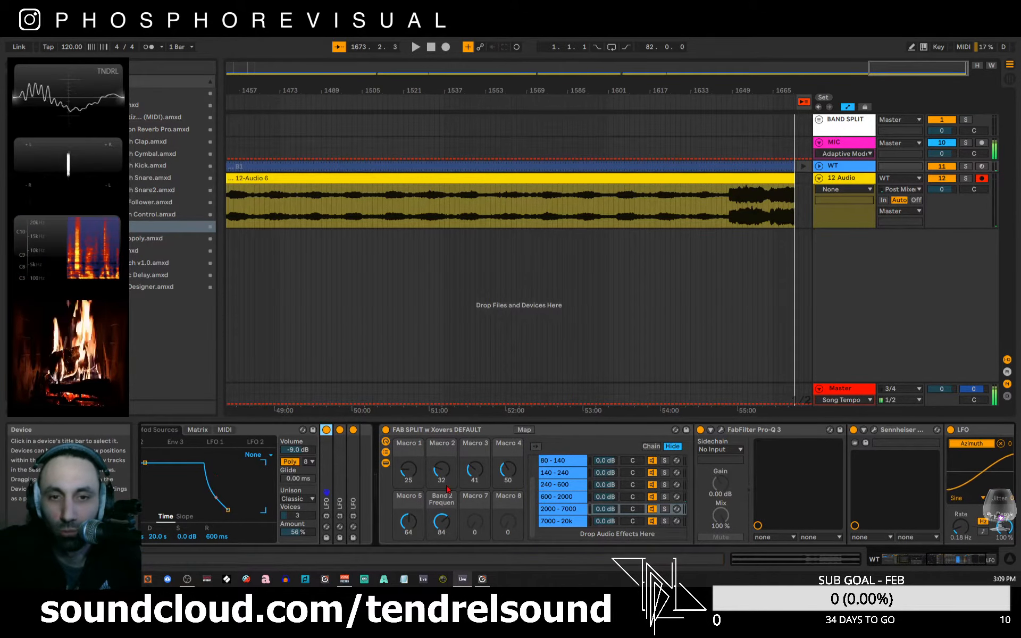
- Select the split rack's 80 - 140 chain and hide the rack's macro controls, keeping the chain list and devices shown
left_click(574, 463)
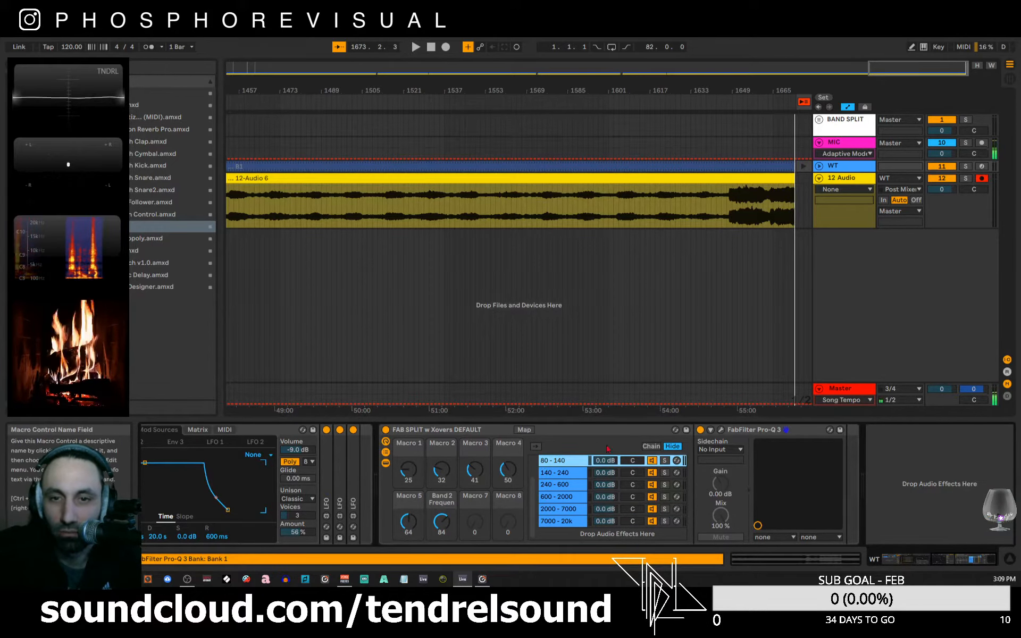
left_click(385, 456)
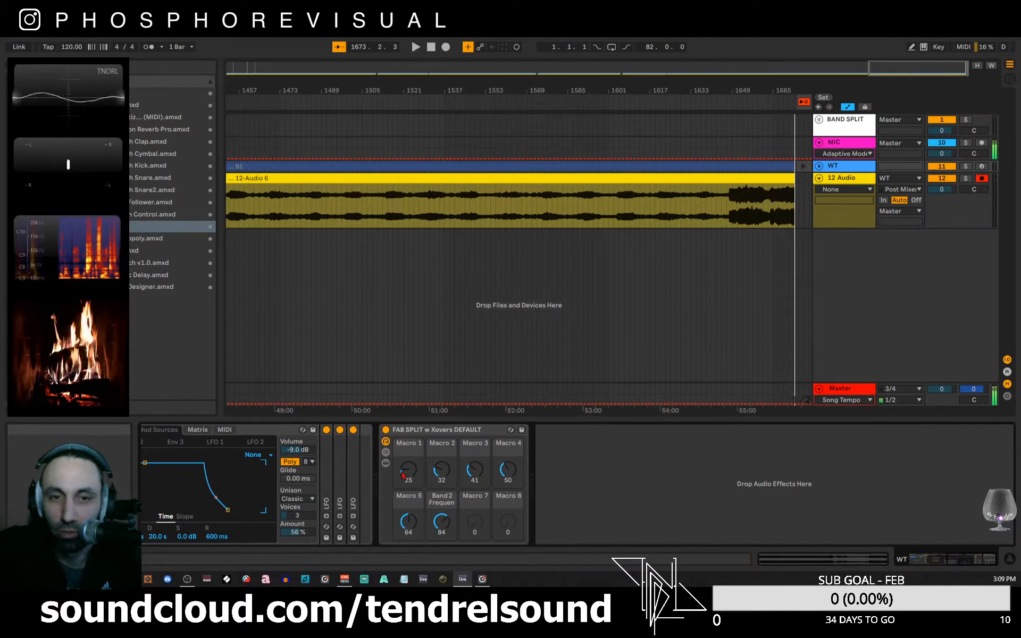
left_click(387, 463)
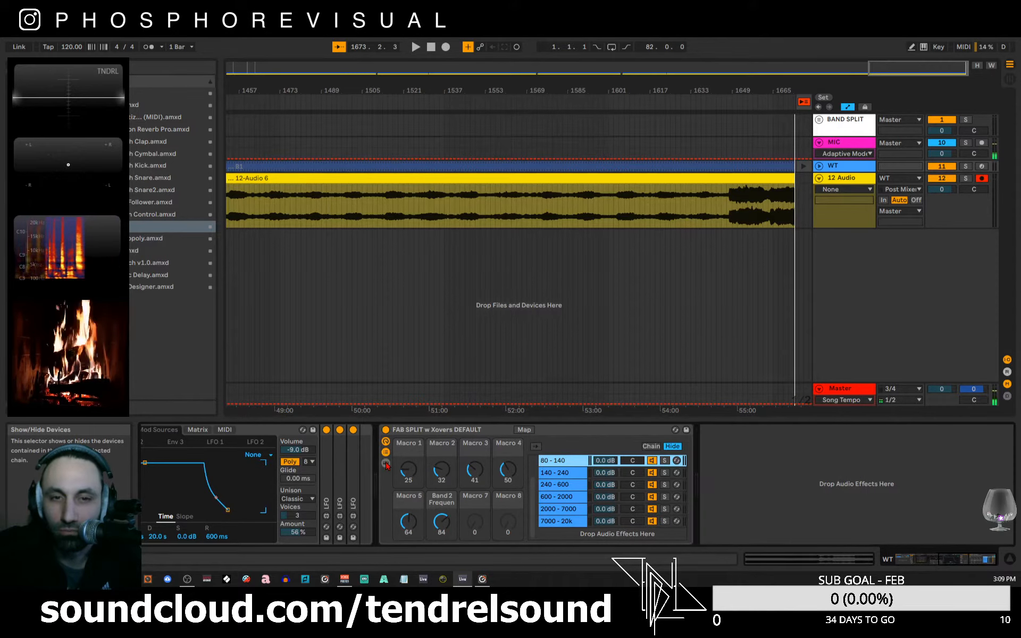
left_click(386, 463)
left_click(385, 442)
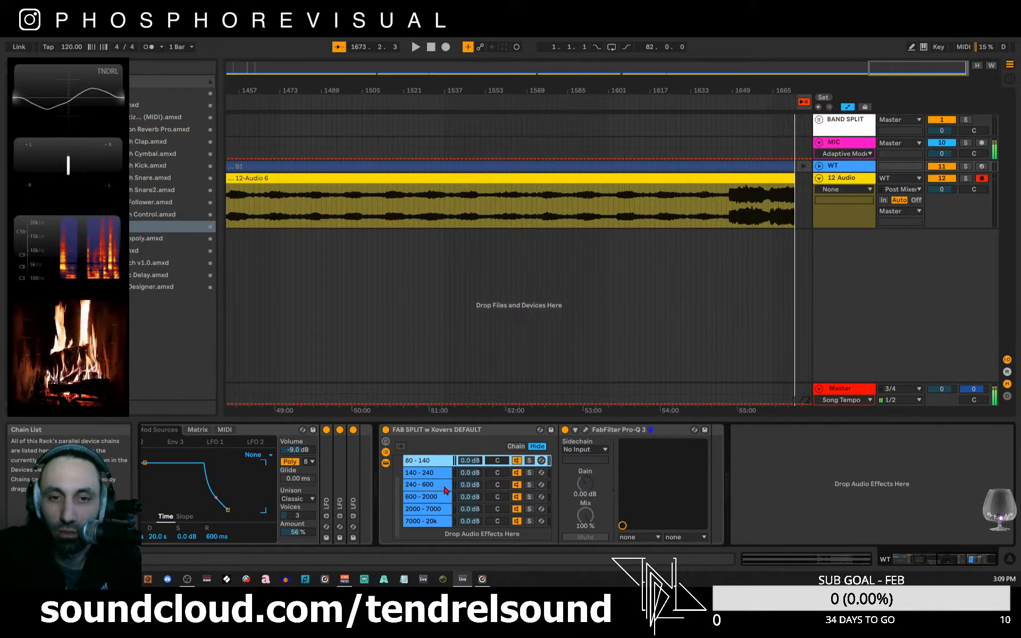
- Review the devices on the split rack's chains from 240 - 600 to 7000 - 20k and back down to 140 - 240
scroll(428, 521, "up", 2)
scroll(427, 520, "down", 2)
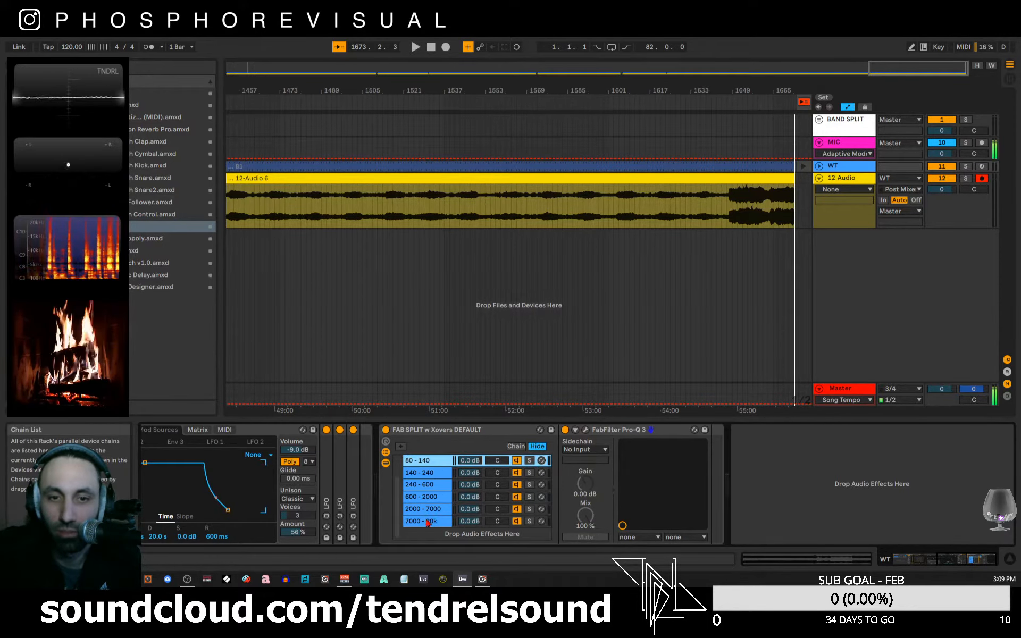
left_click(426, 485)
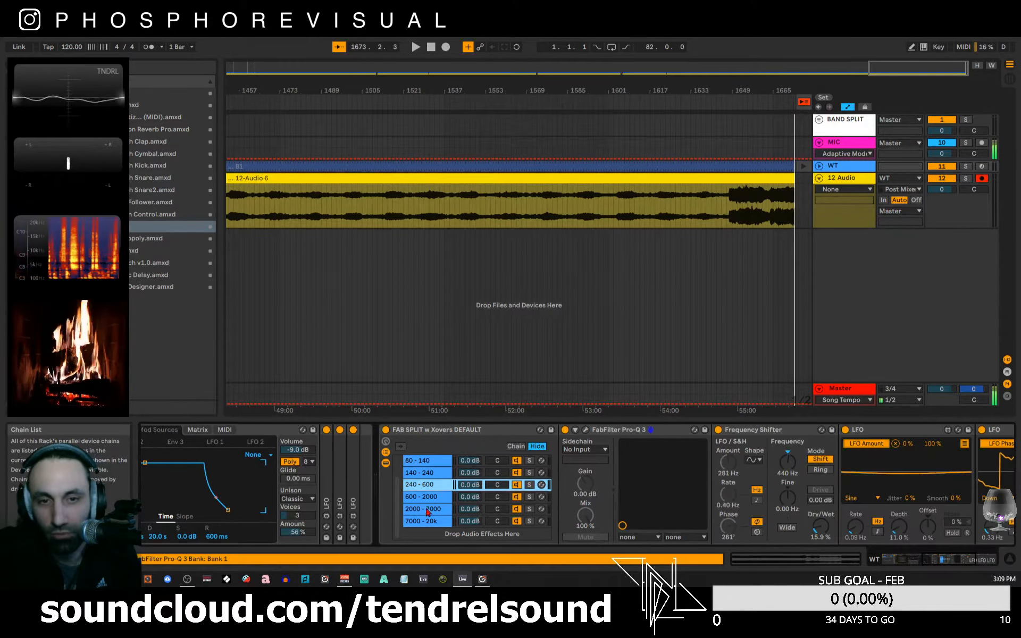
left_click(427, 498)
left_click(431, 510)
left_click(436, 520)
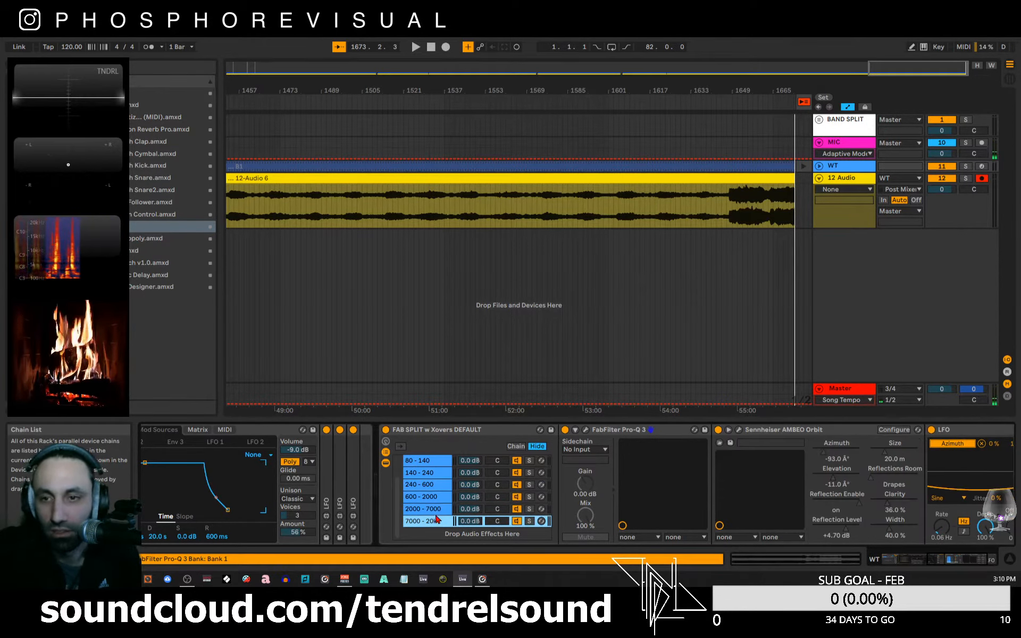
left_click(433, 509)
left_click(431, 497)
left_click(430, 484)
left_click(428, 473)
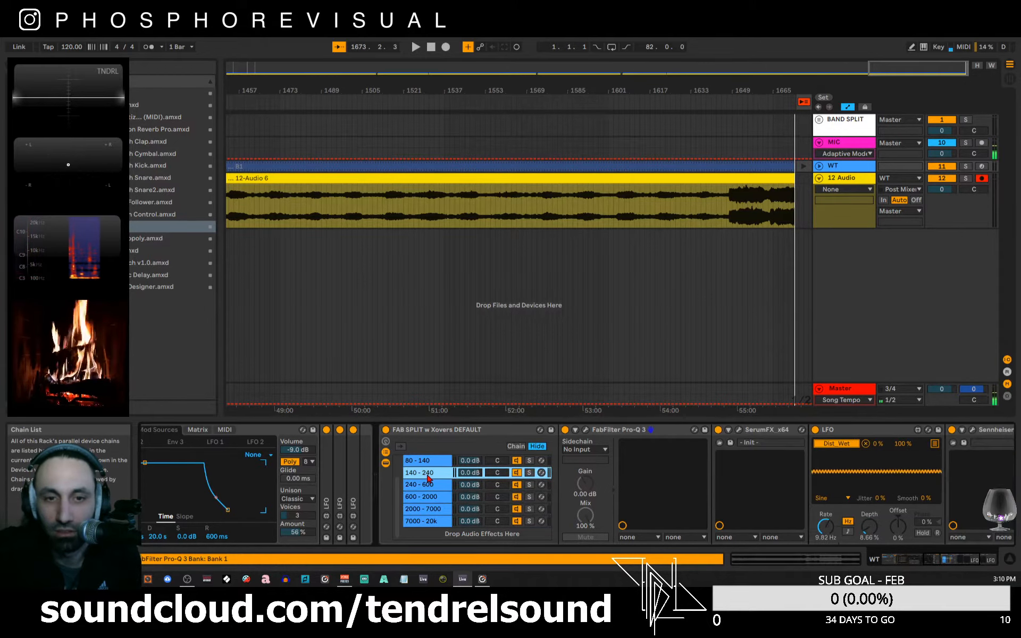
- Set the playback start just past the end of the recorded 12 Audio clip and record a new take from there
left_click_drag(629, 90, 629, 49)
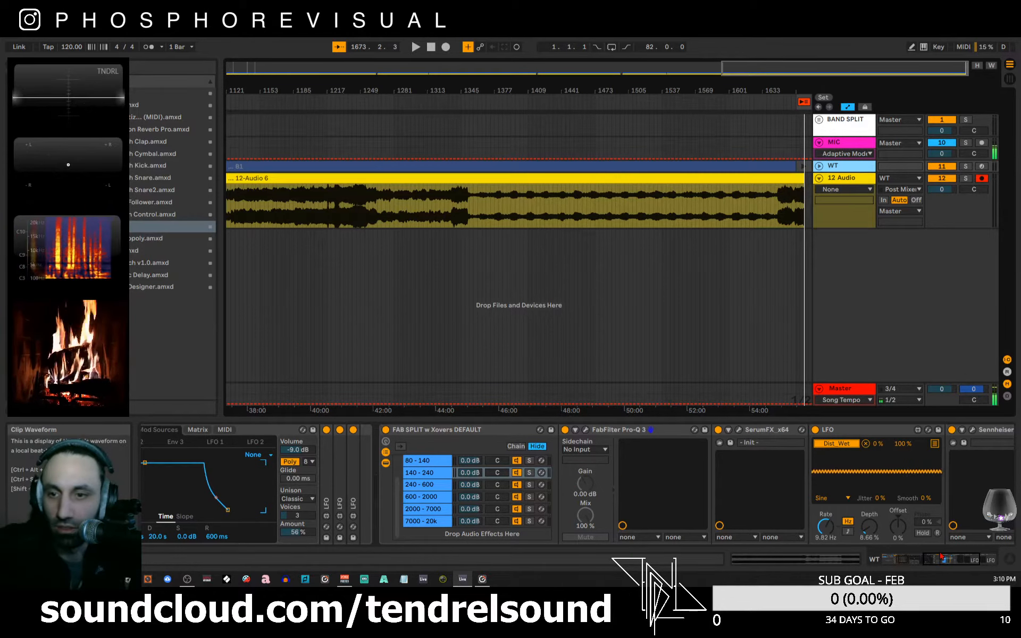
left_click_drag(942, 558, 969, 558)
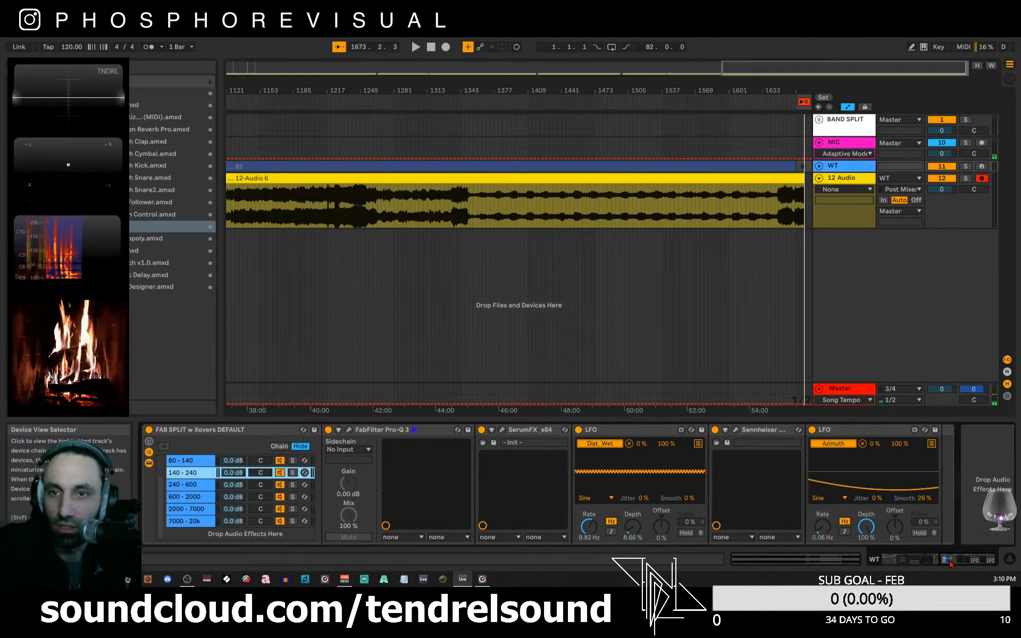
left_click(791, 98)
left_click_drag(764, 81, 761, 88)
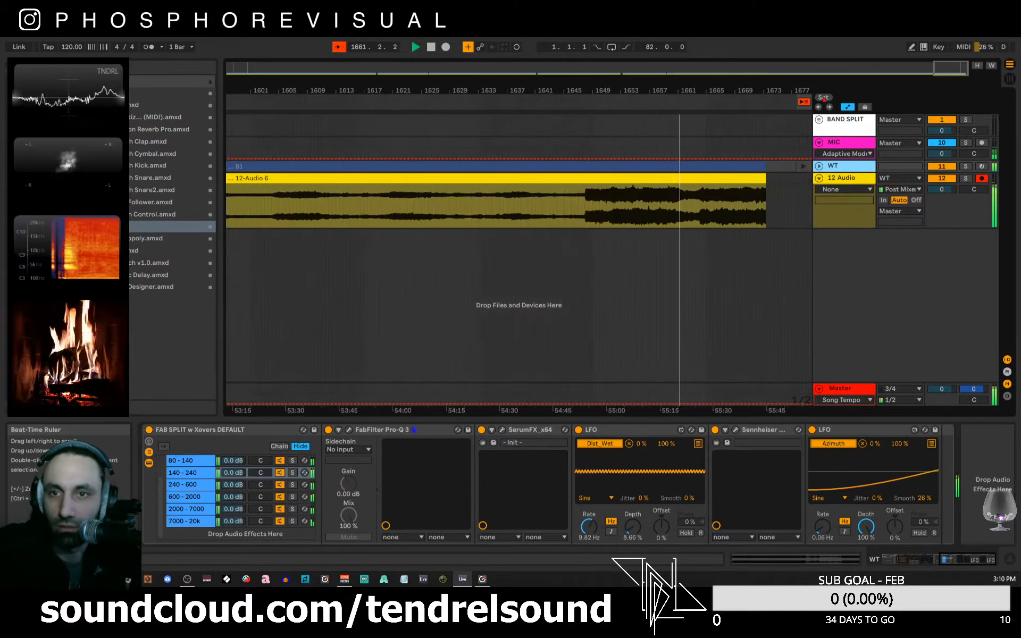
left_click(829, 166)
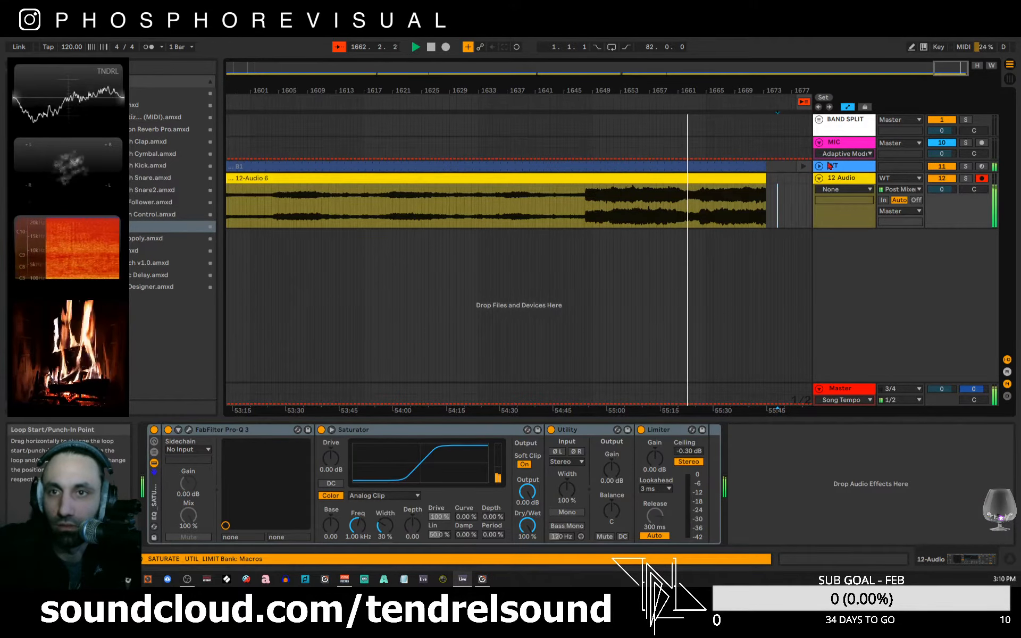
key("space")
key("space")
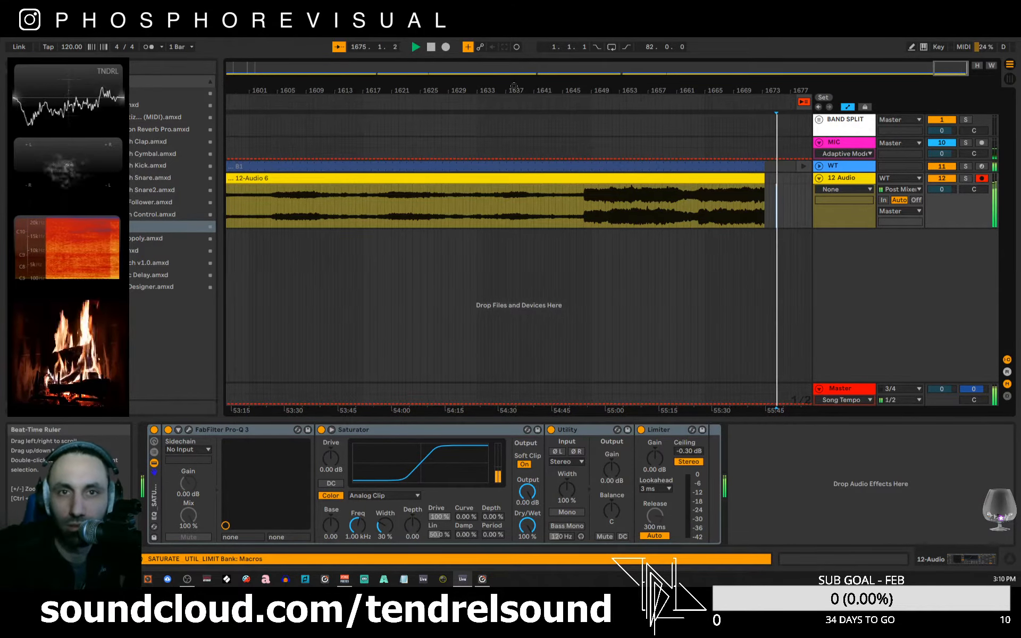
left_click(446, 48)
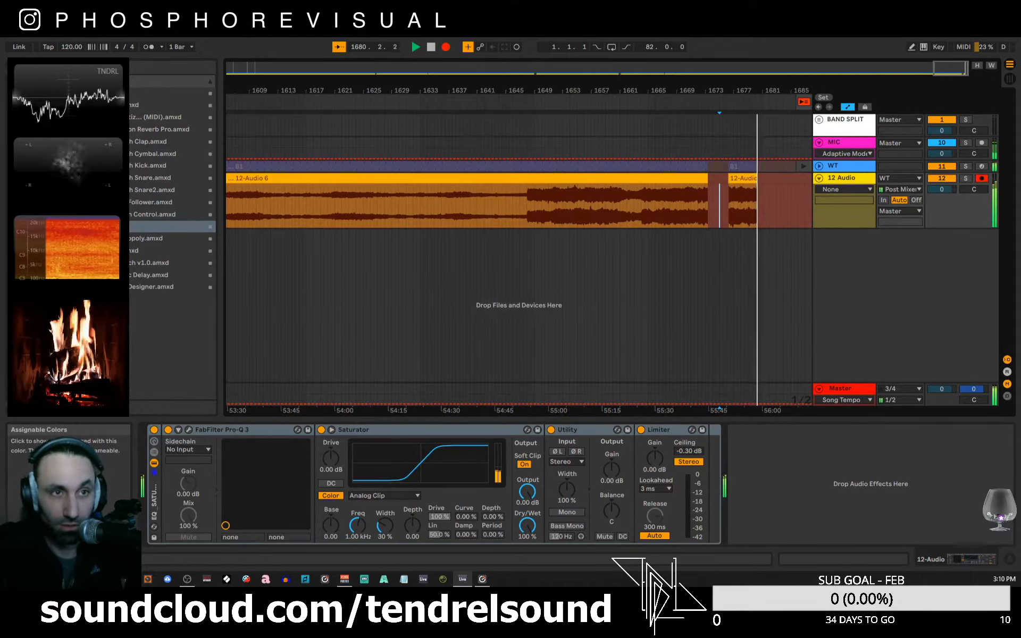
- Add the saved MORPH FLT;DESTROY rack after the Limiter on 12 Audio and activate its DRY chain
left_click(33, 142)
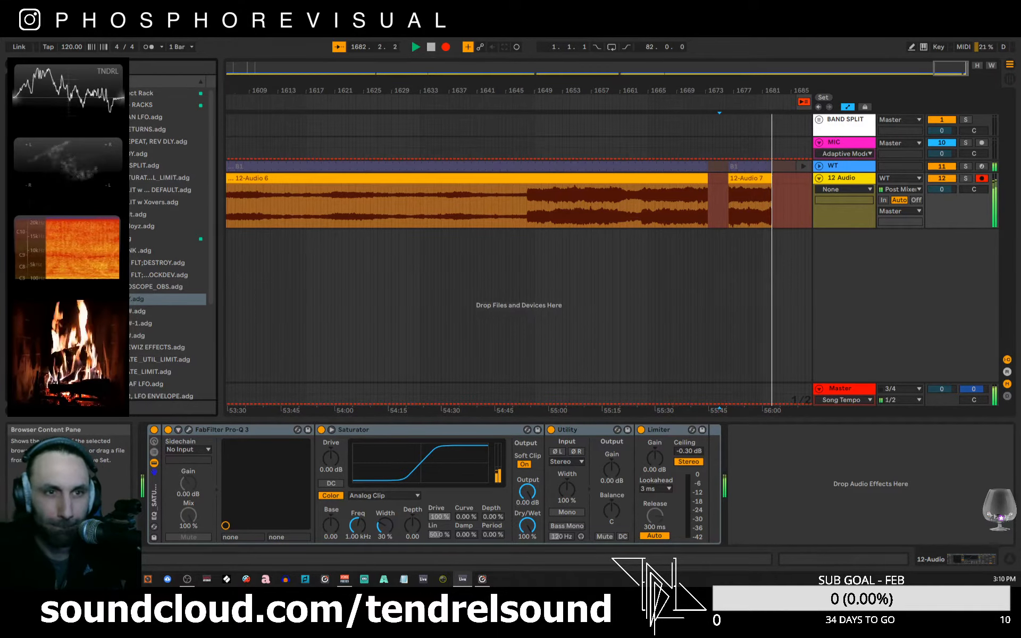
left_click(159, 262)
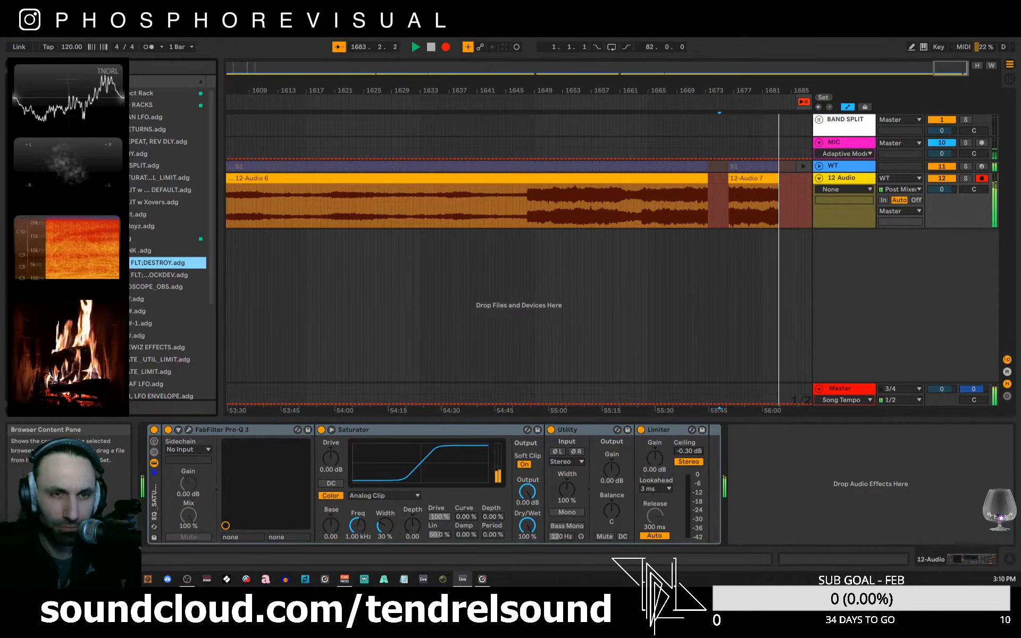
left_click_drag(159, 262, 759, 469)
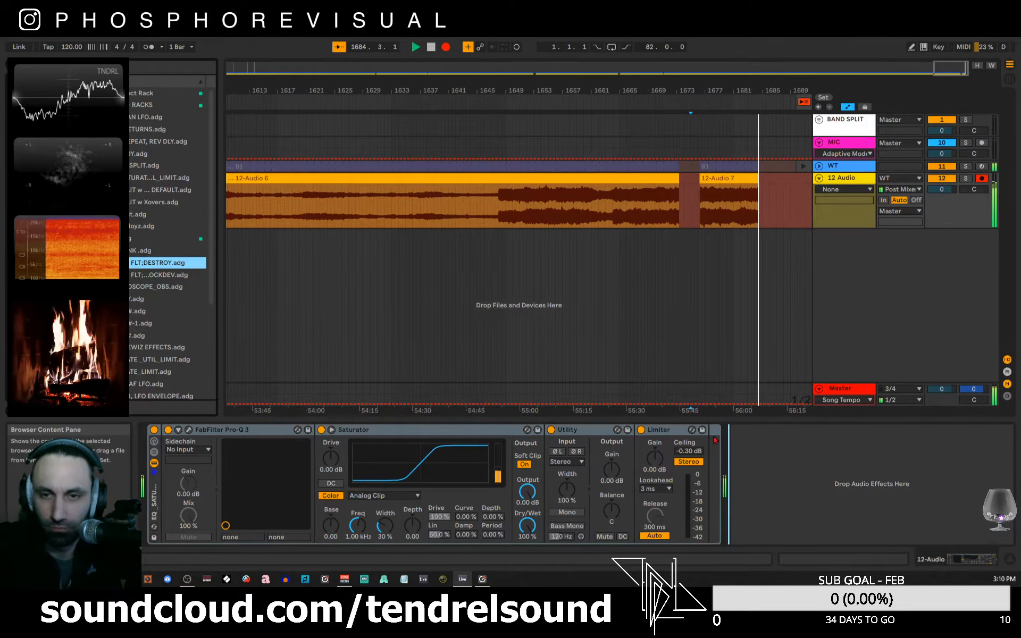
left_click(966, 473)
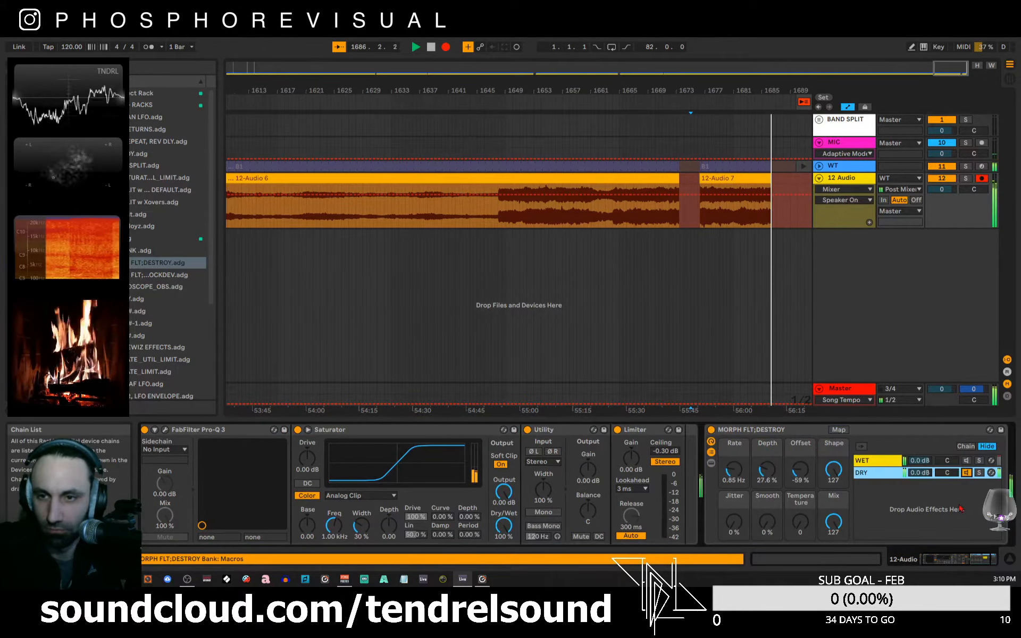
- Silence the MORPH FLT;DESTROY rack's WET chain, reactivate it, and bring its volume up to -22.0 dB
left_click_drag(917, 463, 917, 510)
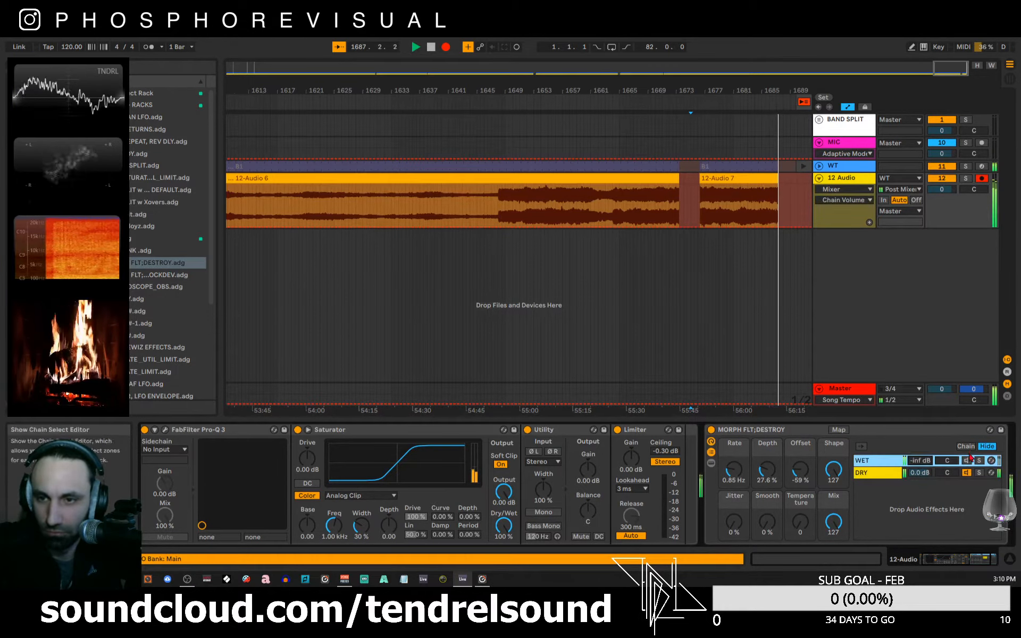
left_click_drag(918, 460, 919, 446)
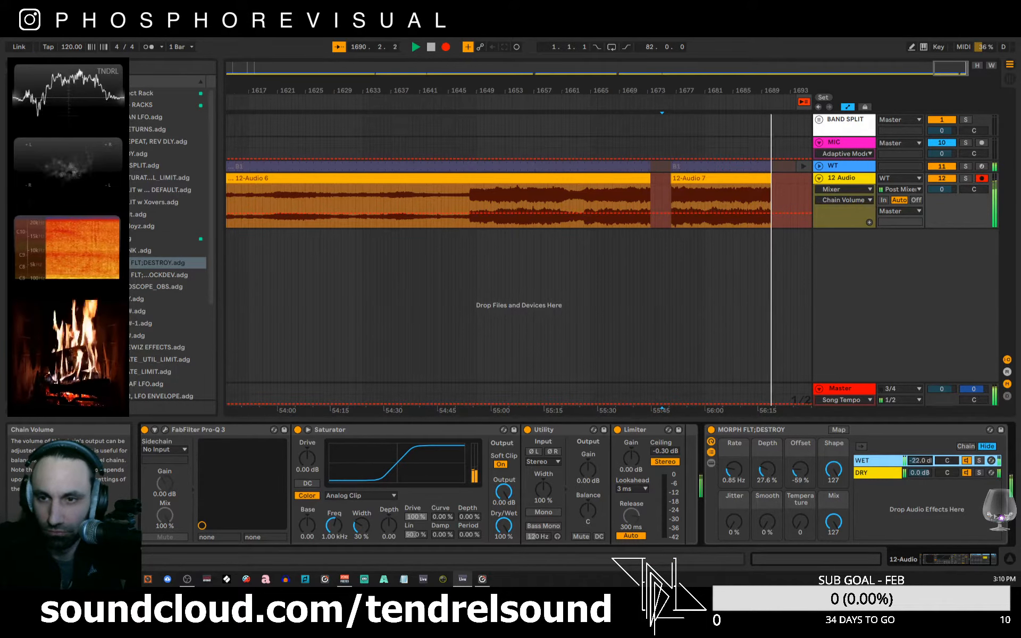
left_click_drag(942, 564, 951, 565)
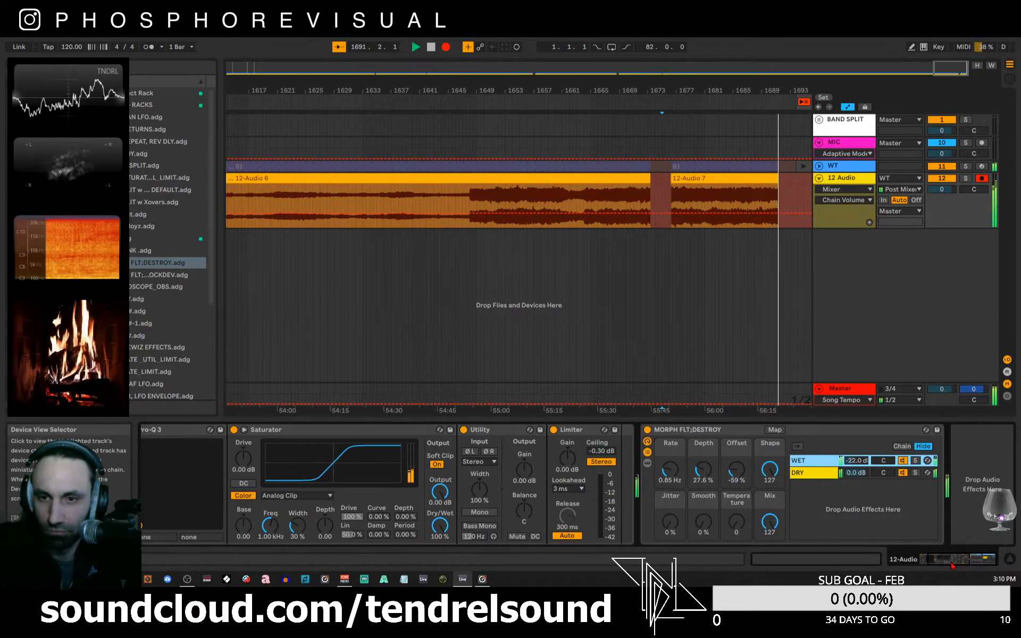
- Try the rack with Rate 40.0 Hz, Depth 100 %, Offset -65 % and the WET chain's volume at -10.6 dB
left_click_drag(737, 470, 736, 471)
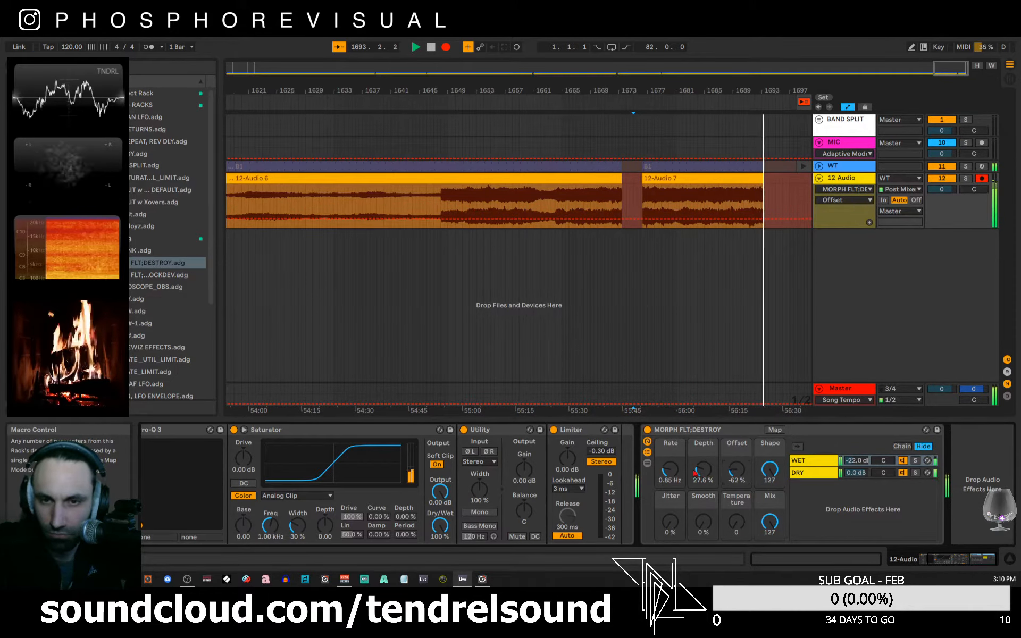
left_click_drag(673, 471, 672, 414)
left_click_drag(705, 475, 705, 420)
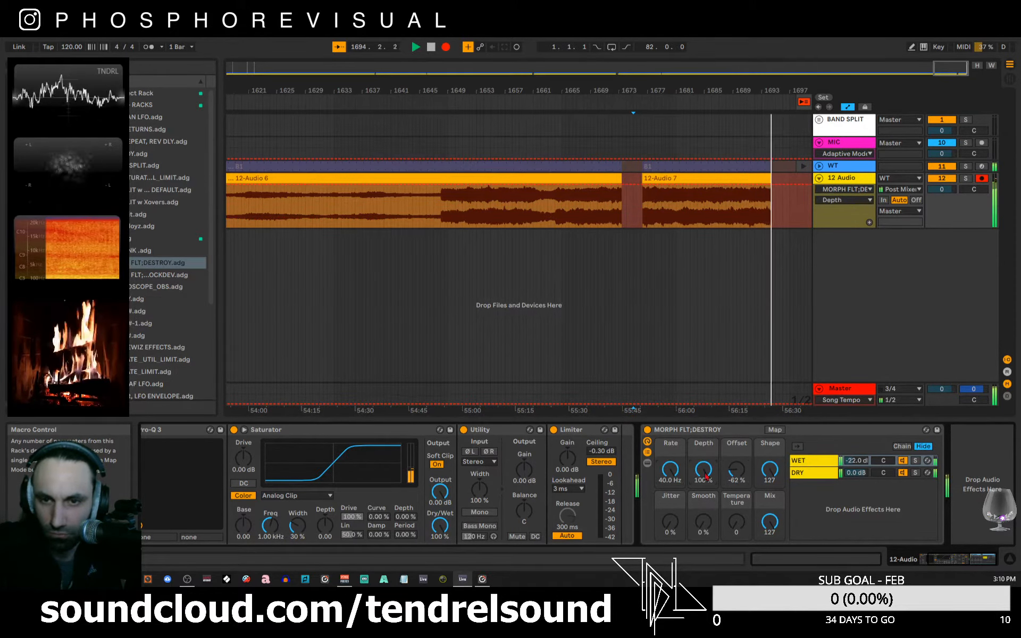
left_click_drag(736, 471, 736, 439)
left_click_drag(856, 460, 856, 452)
left_click_drag(737, 468, 737, 487)
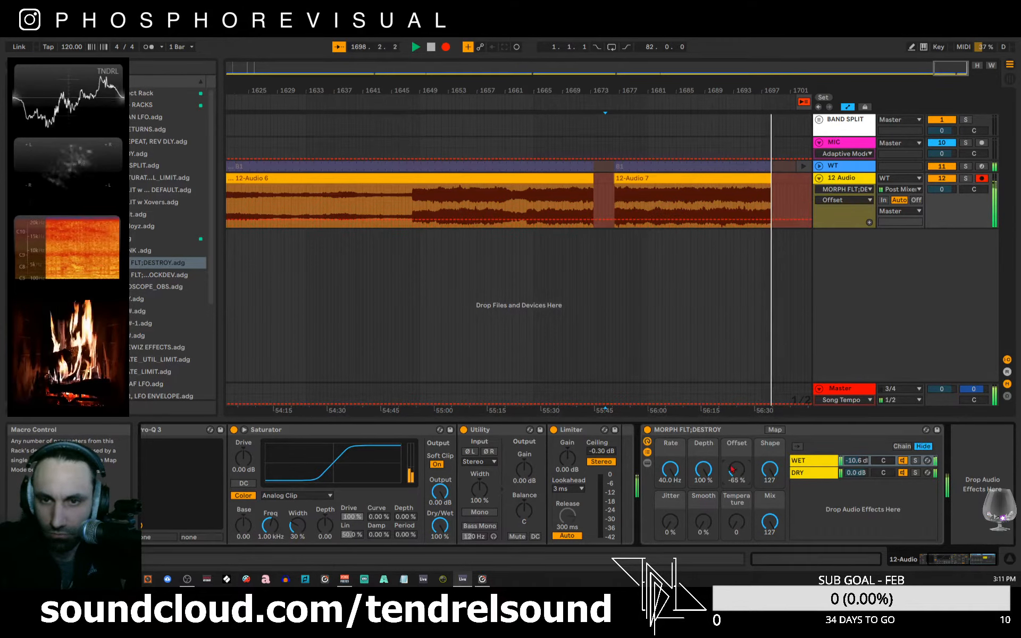
- Set the MORPH FLT;DESTROY macros to Rate 0.13 Hz, Depth 18.1 %, Shape 0 and Offset 1 %
left_click_drag(670, 469, 670, 503)
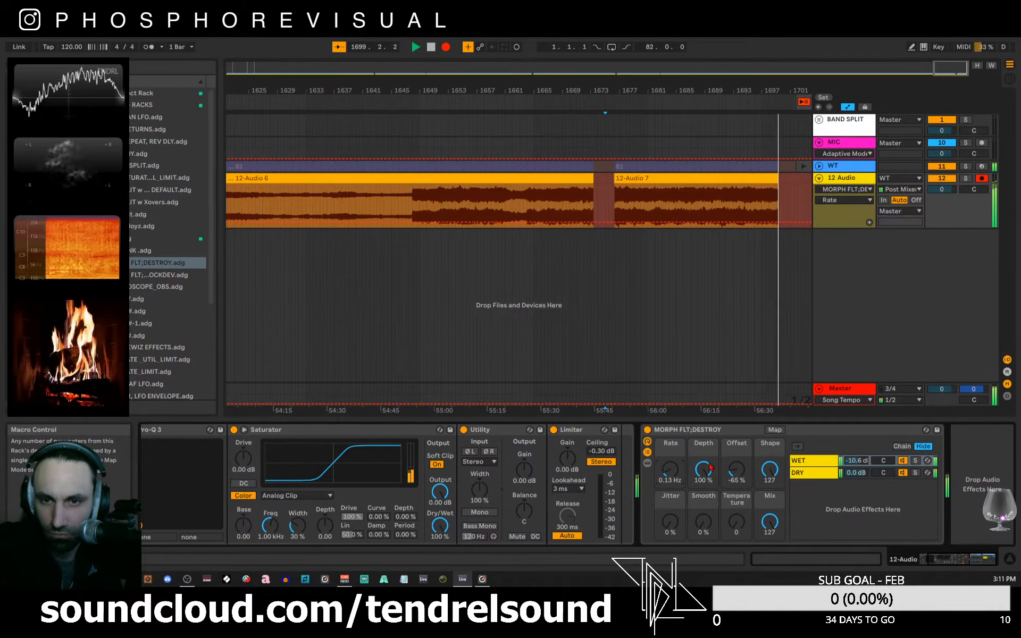
left_click_drag(710, 468, 710, 500)
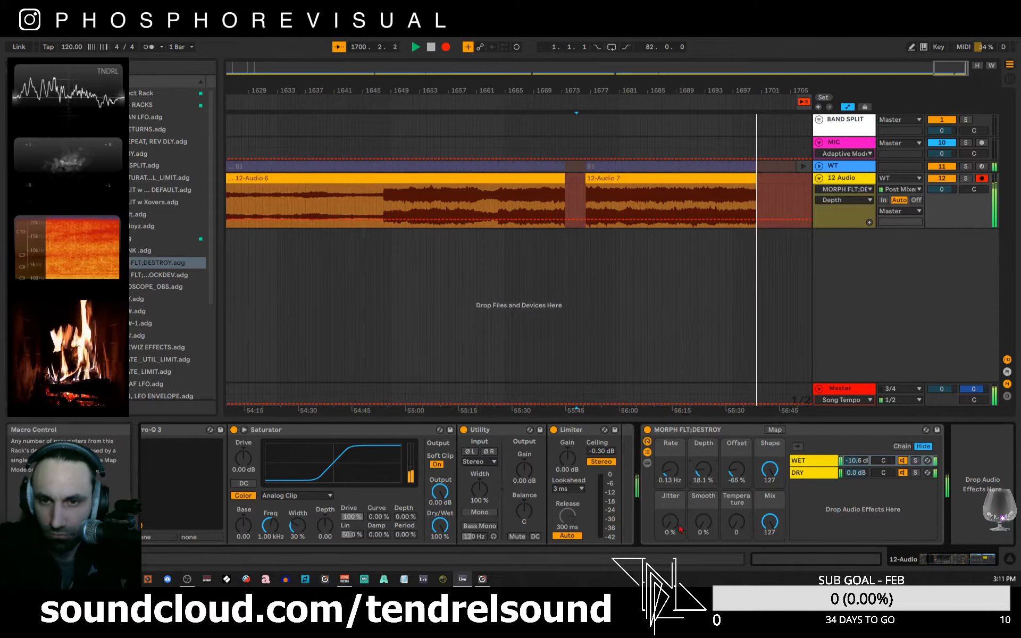
left_click_drag(769, 469, 770, 513)
left_click_drag(736, 469, 737, 451)
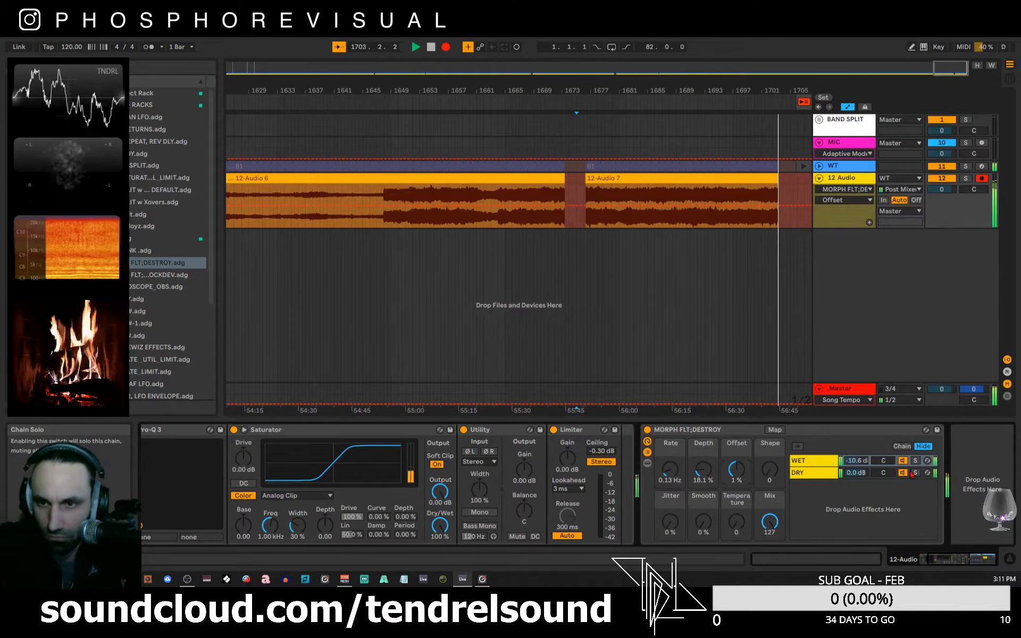
- Set the WET chain's volume in the MORPH FLT;DESTROY rack to -8 dB
left_click_drag(856, 460, 856, 449)
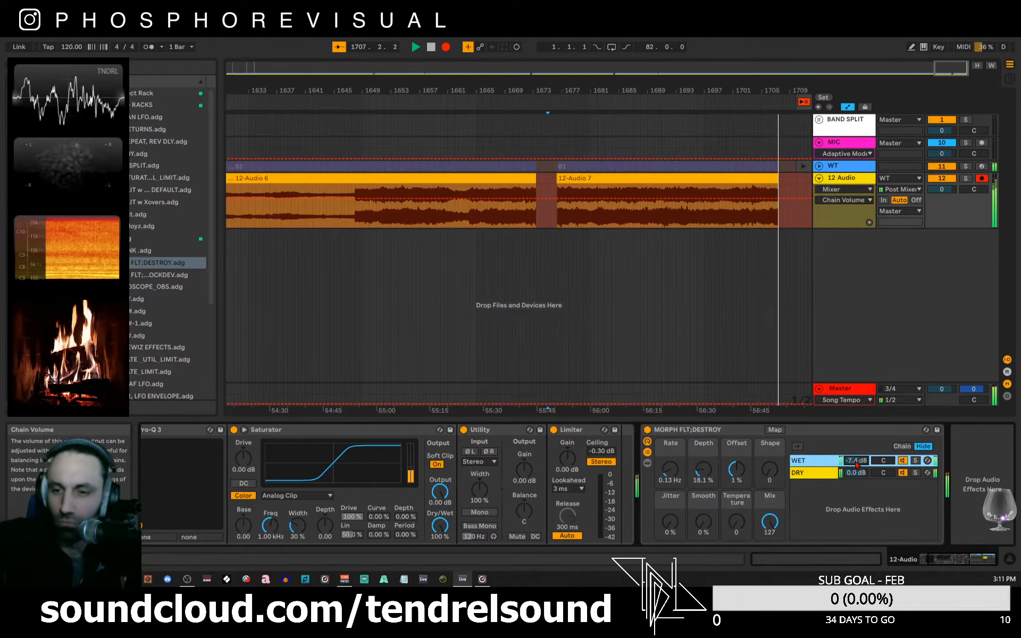
type("-8")
key("Return")
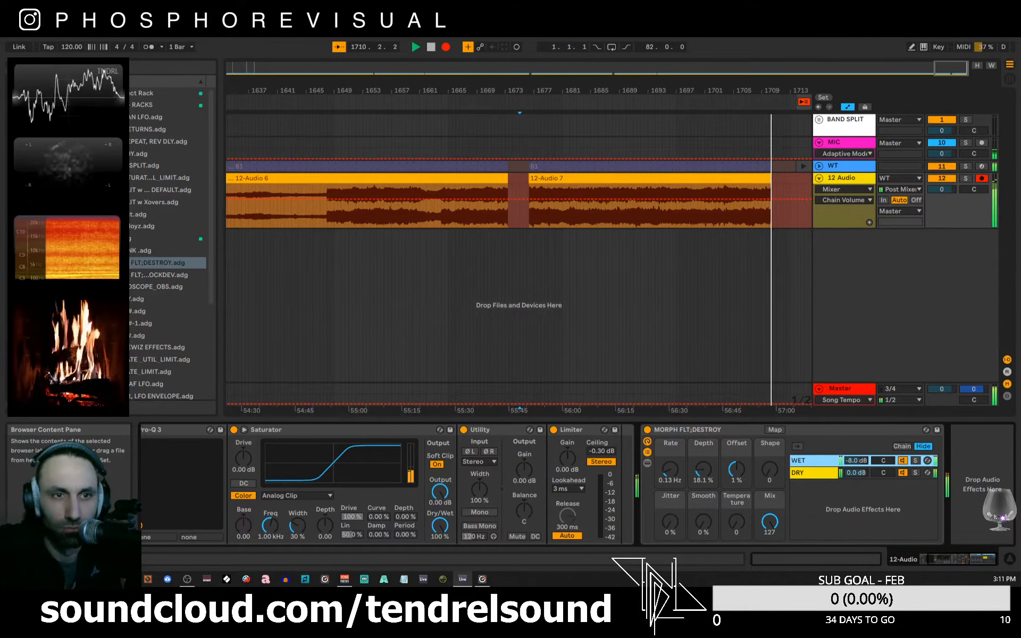
- Add the saved RSN8 D# rack as a new parallel chain in the MORPH FLT;DESTROY rack and solo that chain
left_click(139, 311)
left_click_drag(797, 432, 945, 472)
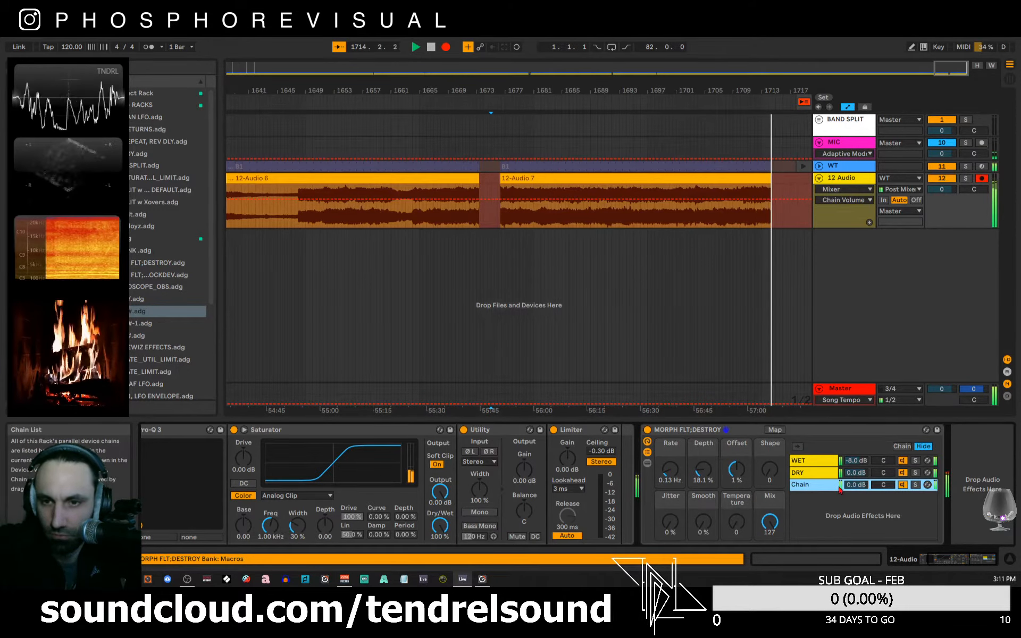
left_click(915, 485)
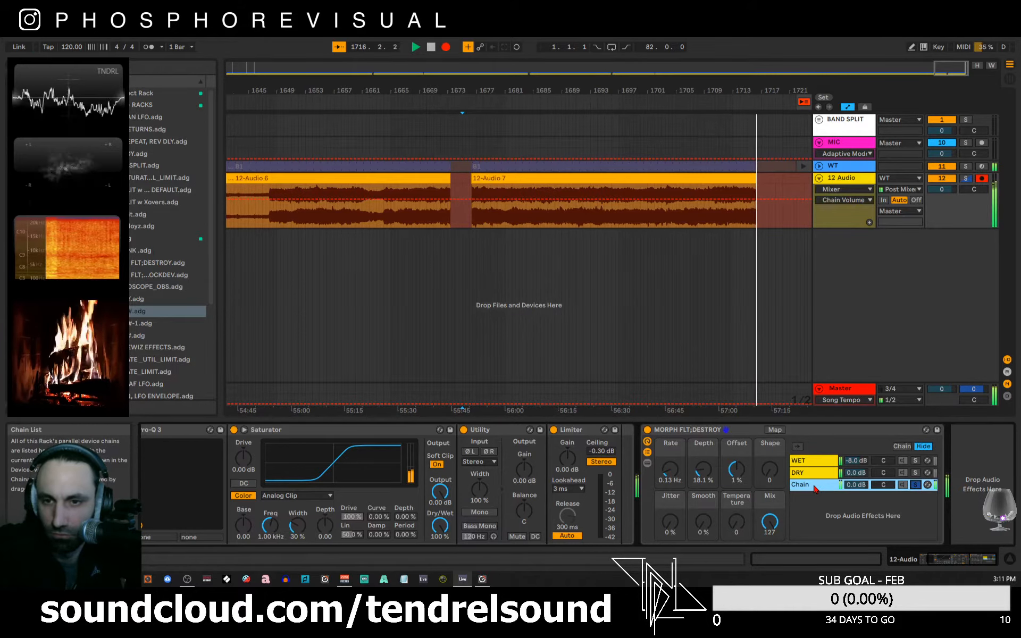
- Set the Resonators' first resonator note to B1 in the RSN8 D# rack and unsolo the new chain
left_click(946, 560)
left_click_drag(931, 563, 965, 562)
left_click_drag(792, 477, 792, 474)
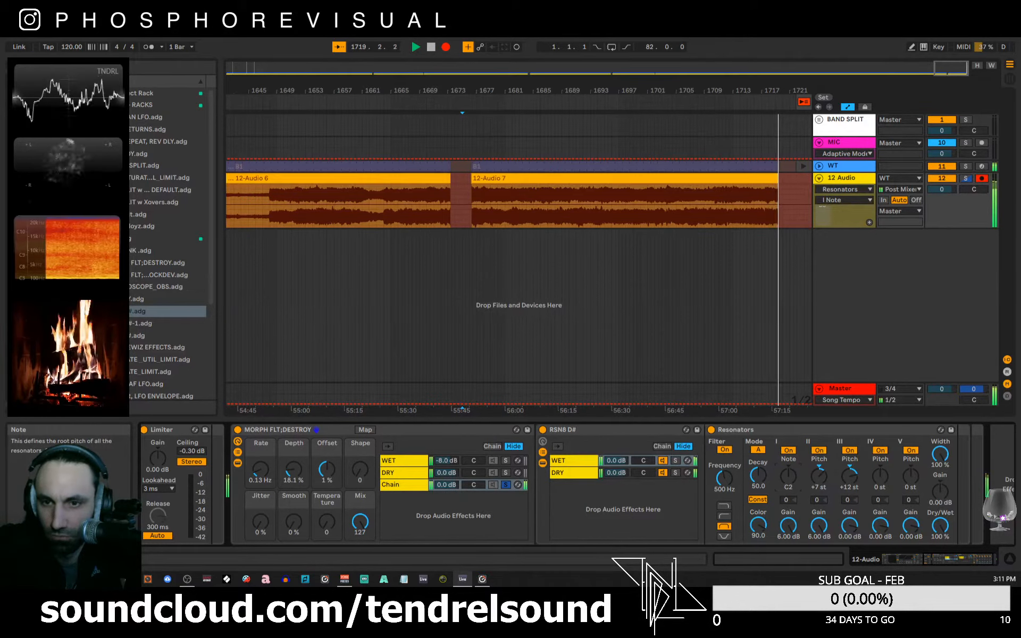
left_click_drag(789, 477, 788, 474)
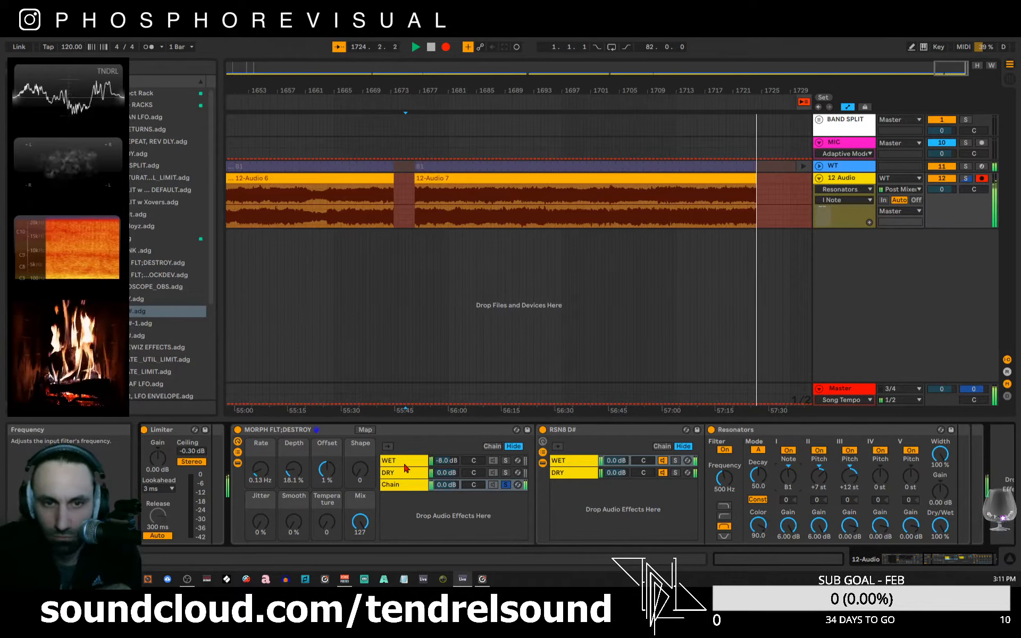
left_click(506, 485)
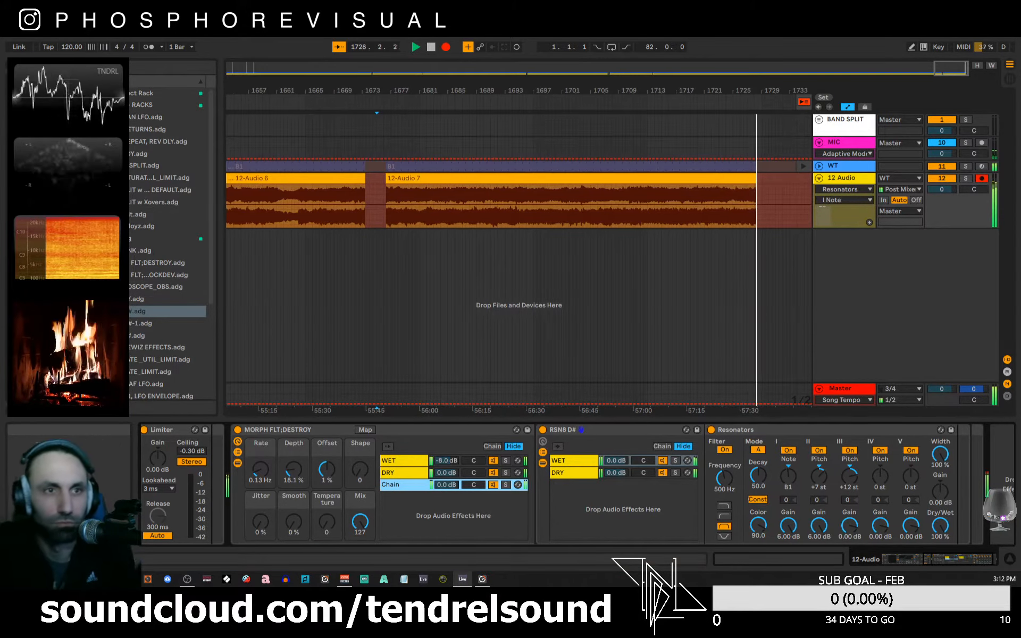
- Add an LFO after the Resonators and map it to the panning of the RSN8 D# rack's WET chain
left_click(40, 163)
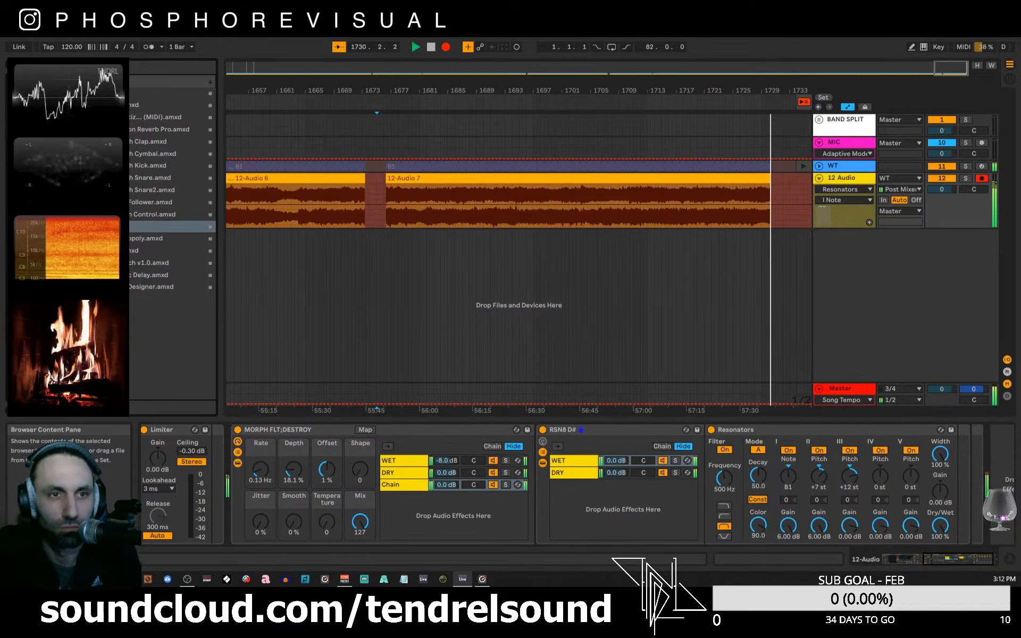
left_click(109, 226)
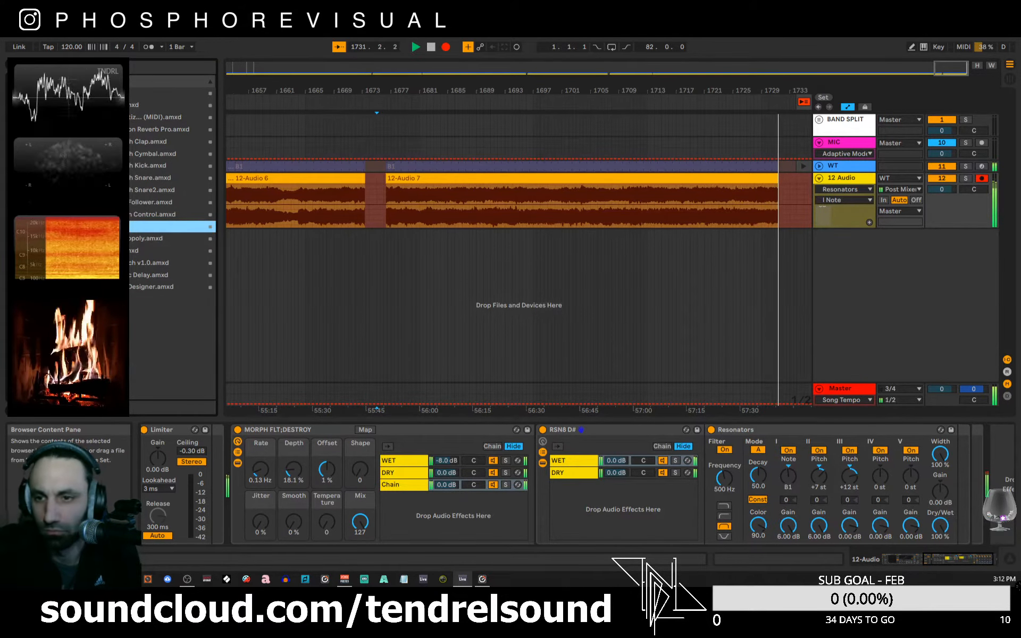
left_click_drag(109, 226, 971, 481)
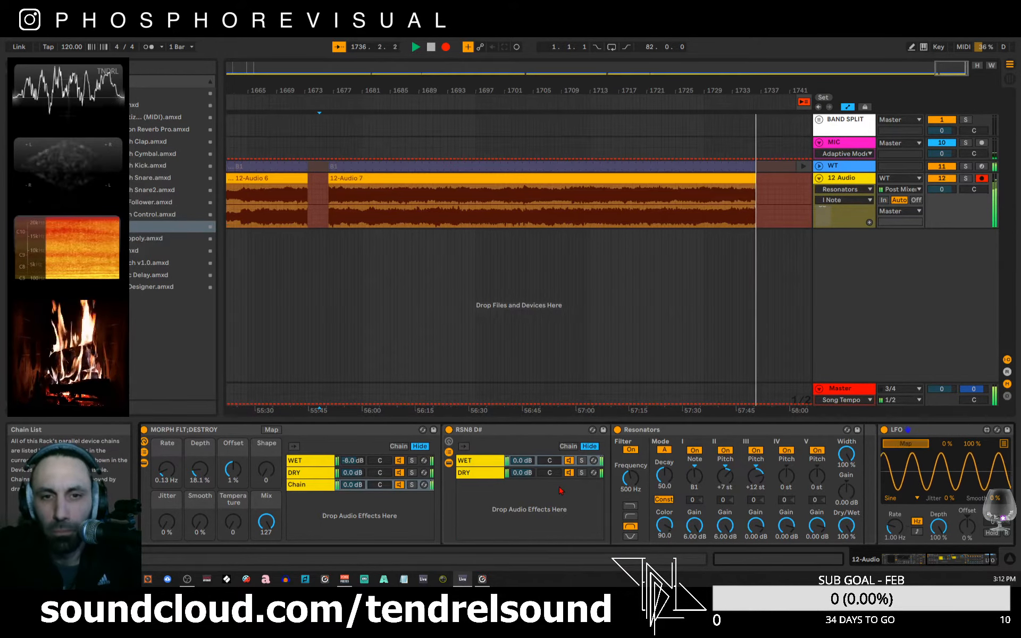
left_click(547, 463)
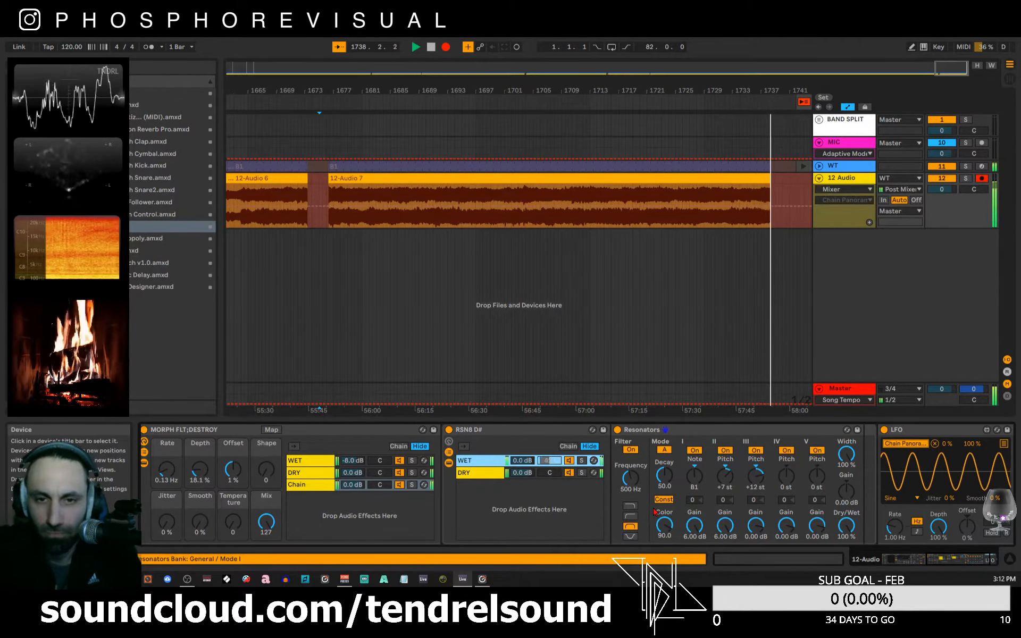
- Set the rate of the LFO that modulates the WET chain's panning to 2.35 Hz
left_click(894, 524)
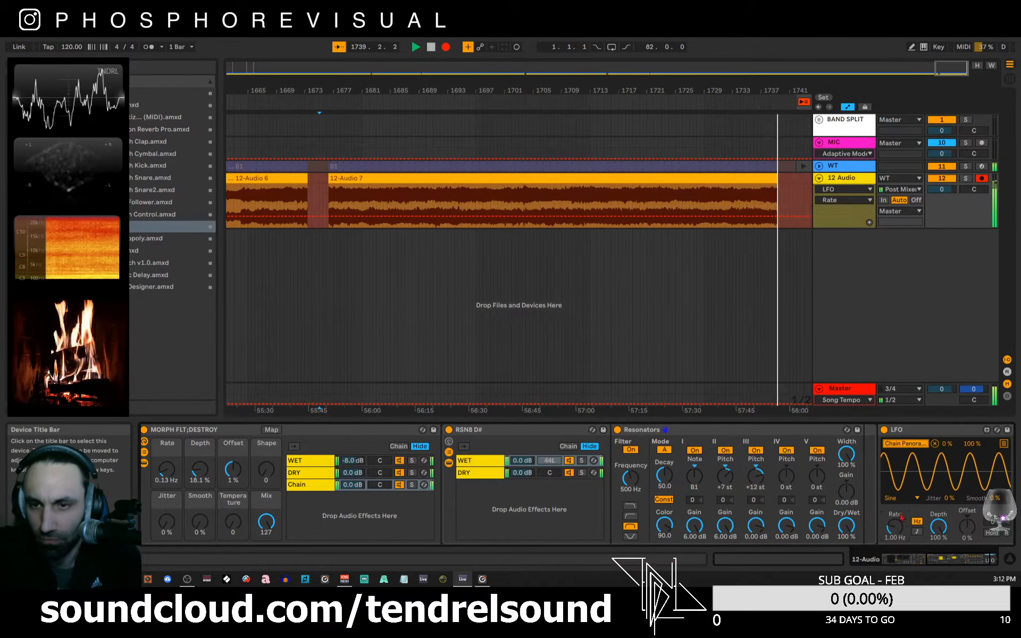
left_click_drag(901, 517, 901, 497)
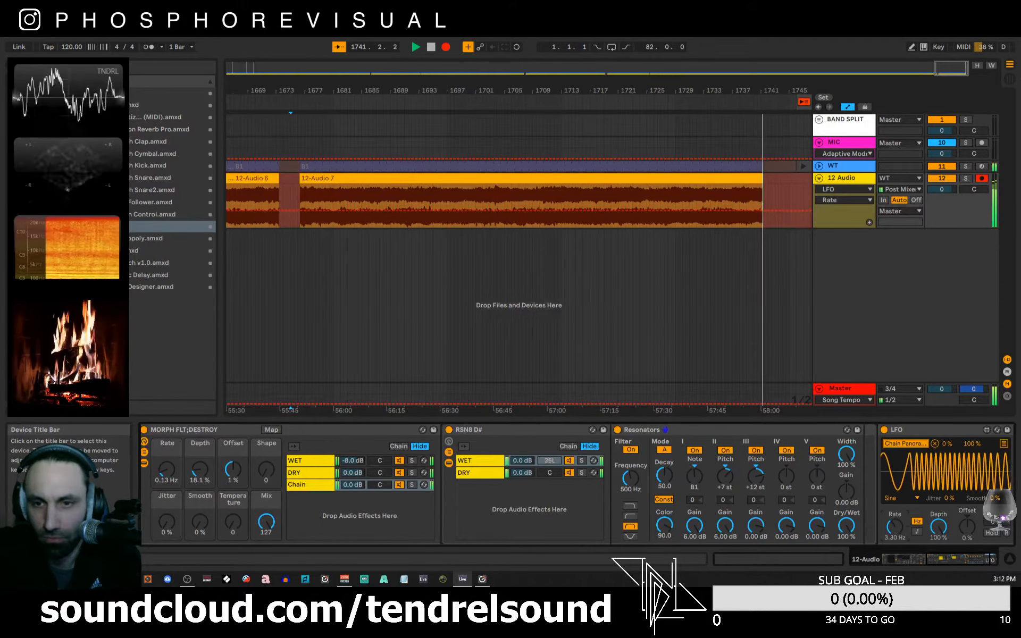
left_click(914, 559)
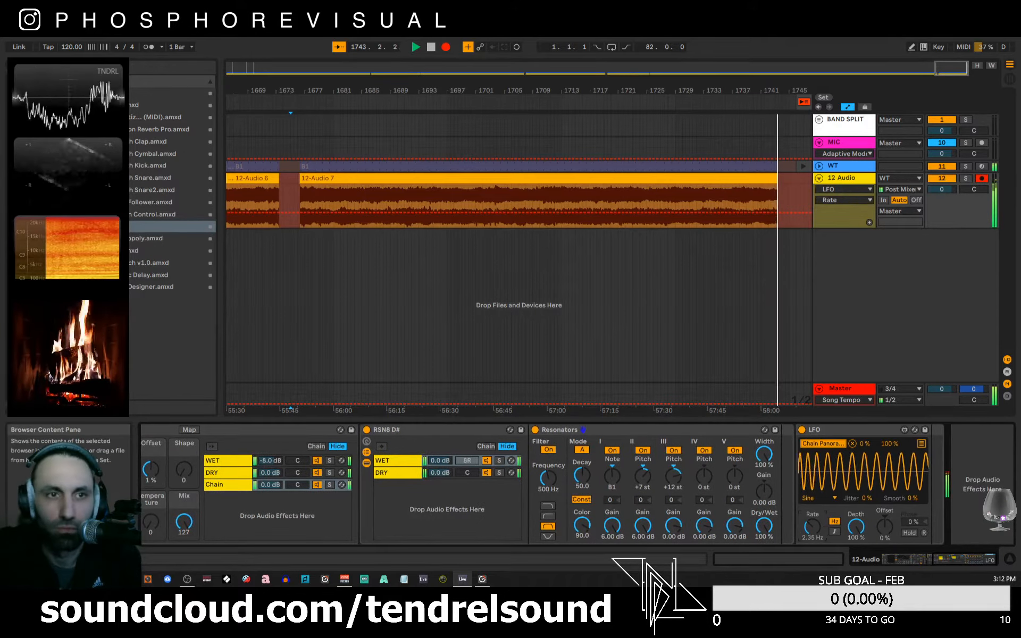
- Add a second LFO after the first, map it to the first LFO's Rate, and slow it to 0.03 Hz
left_click_drag(109, 227, 934, 474)
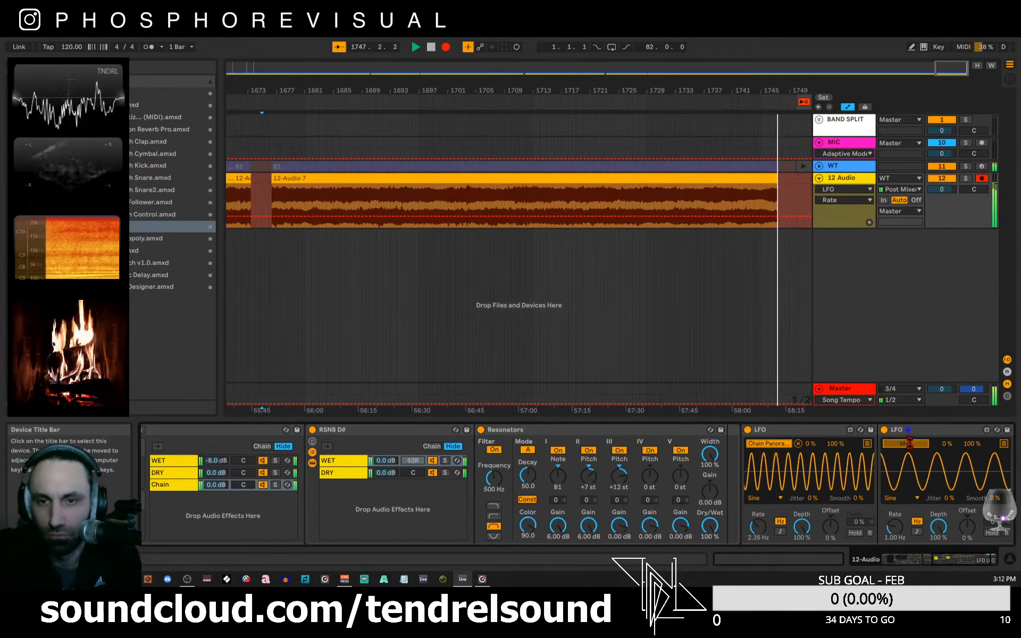
left_click(760, 527)
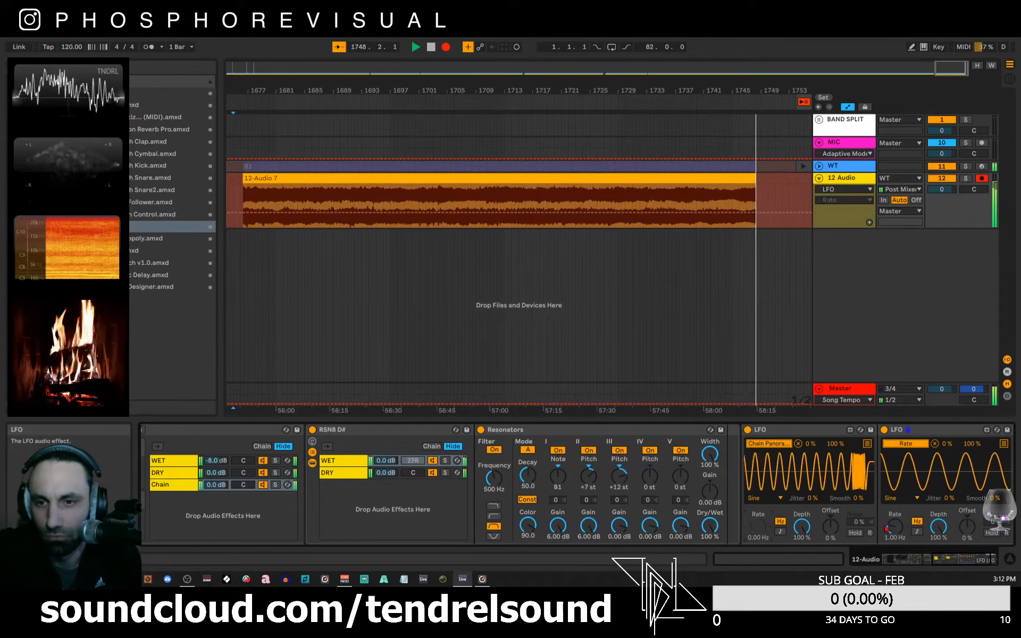
mouse_move(895, 530)
left_mouse_down()
mouse_move(895, 548)
mouse_move(894, 533)
left_mouse_up()
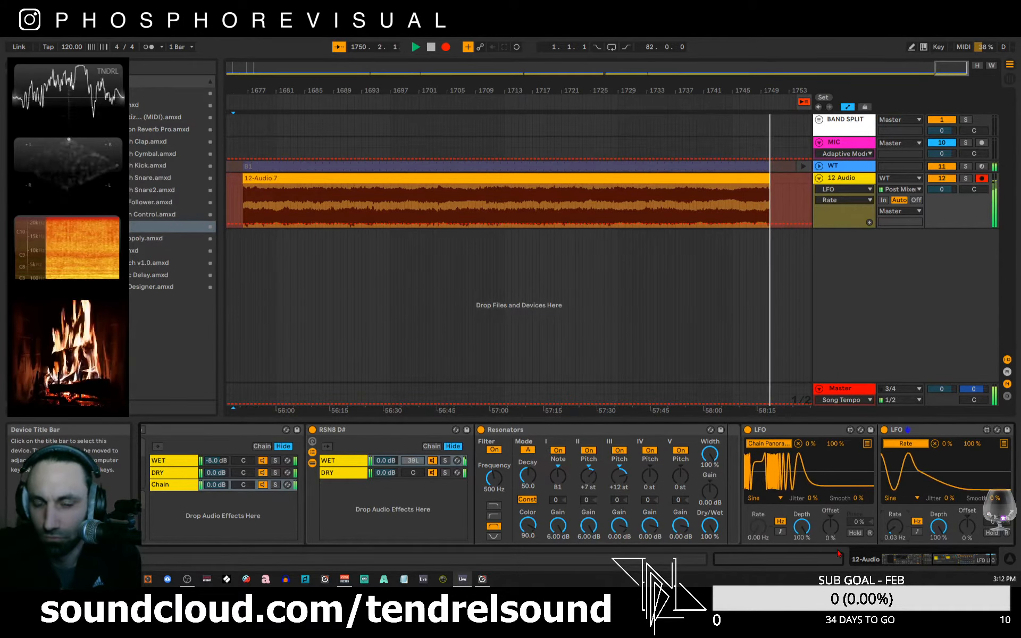
- Set the second LFO's depth to 0.45 %, its mapping maximum to 51 % and its rate to 1.09 Hz
left_click_drag(939, 528, 939, 550)
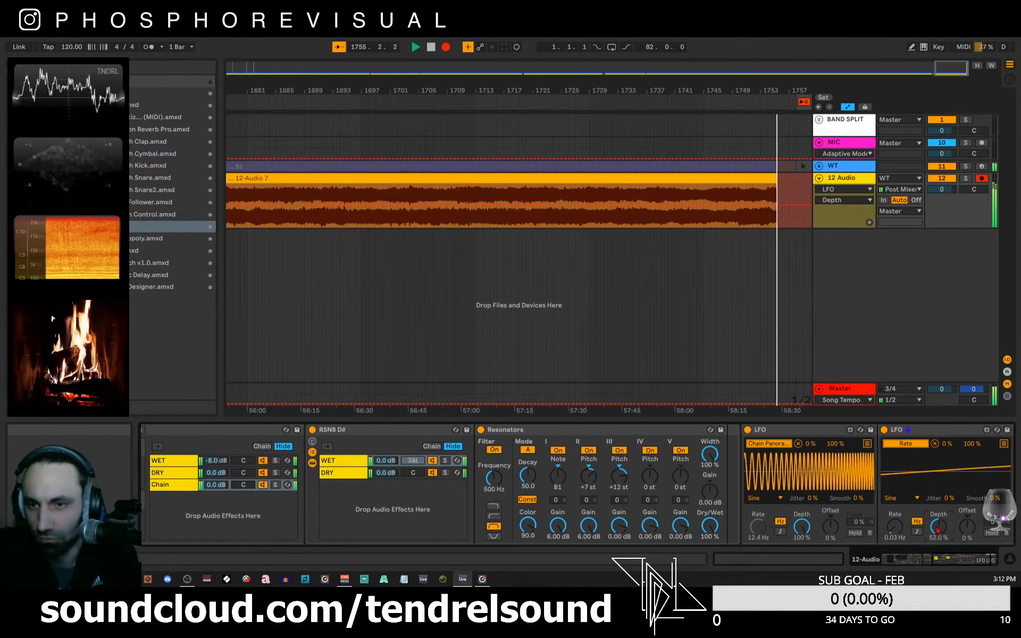
left_click_drag(937, 529, 937, 554)
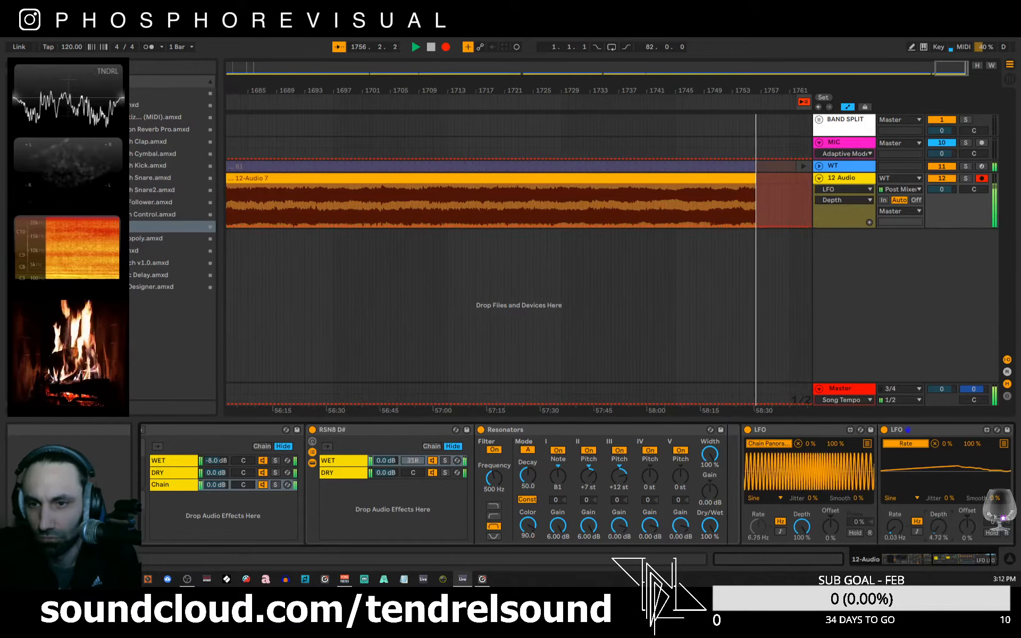
left_click(1004, 443)
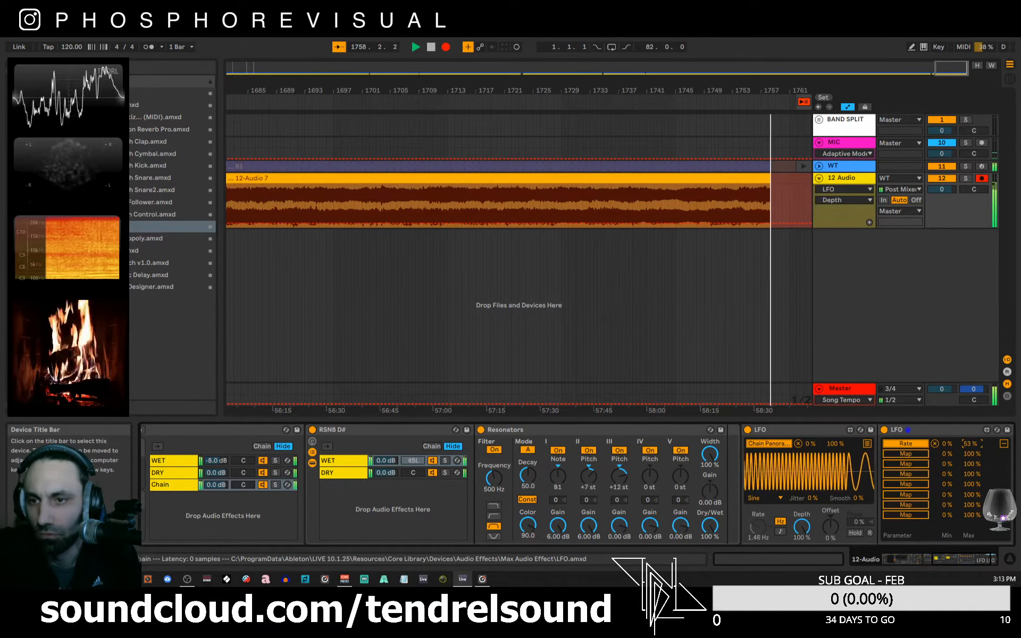
left_click(1003, 443)
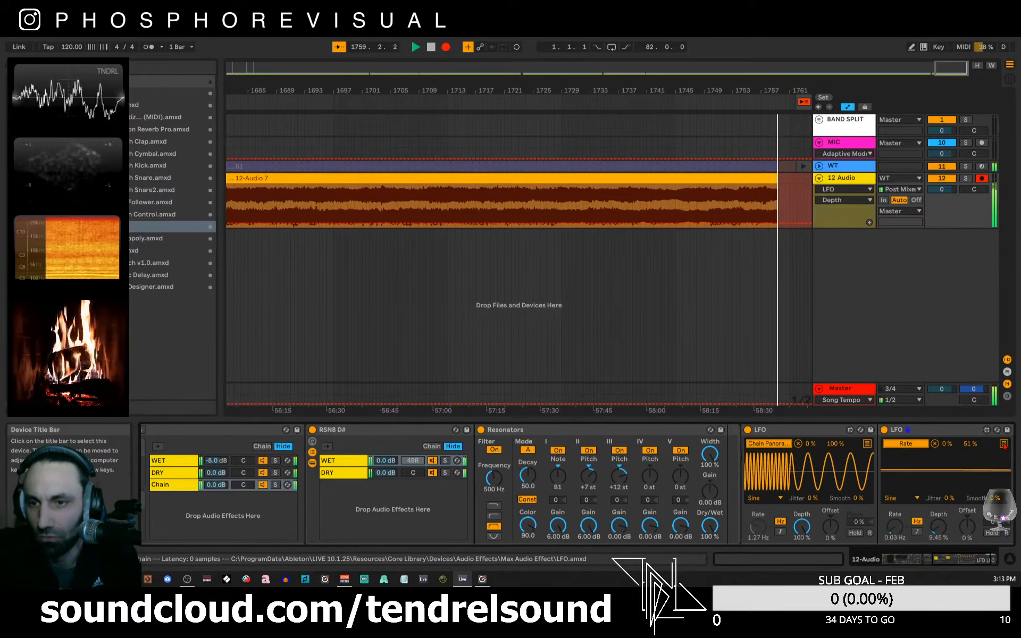
left_click_drag(896, 530, 896, 519)
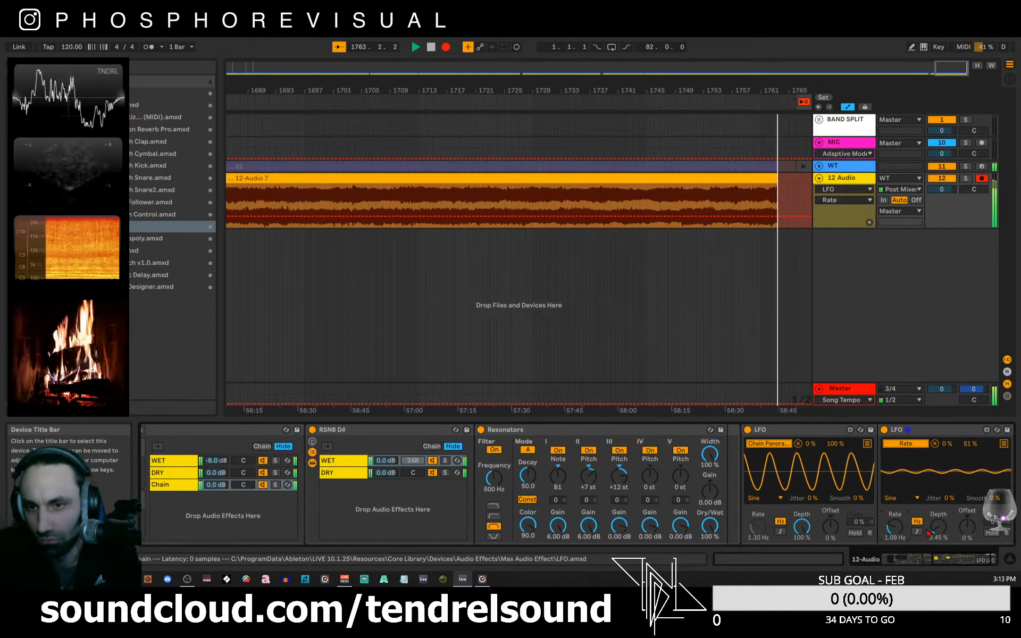
- Set the second LFO's depth to 100 % and its rate to 0.41 Hz
left_click_drag(928, 532, 928, 524)
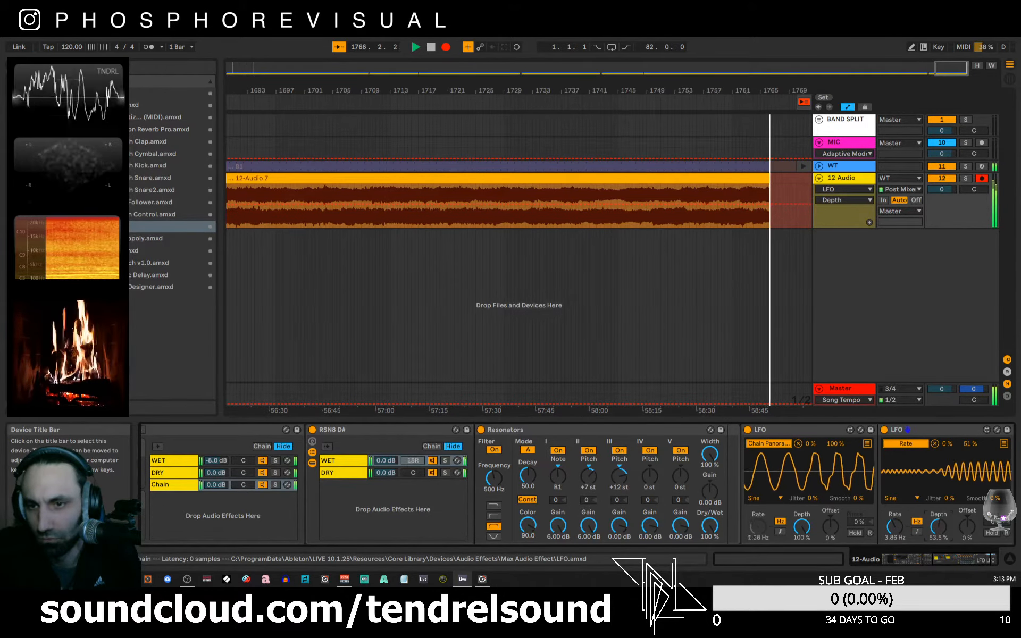
left_click(894, 526)
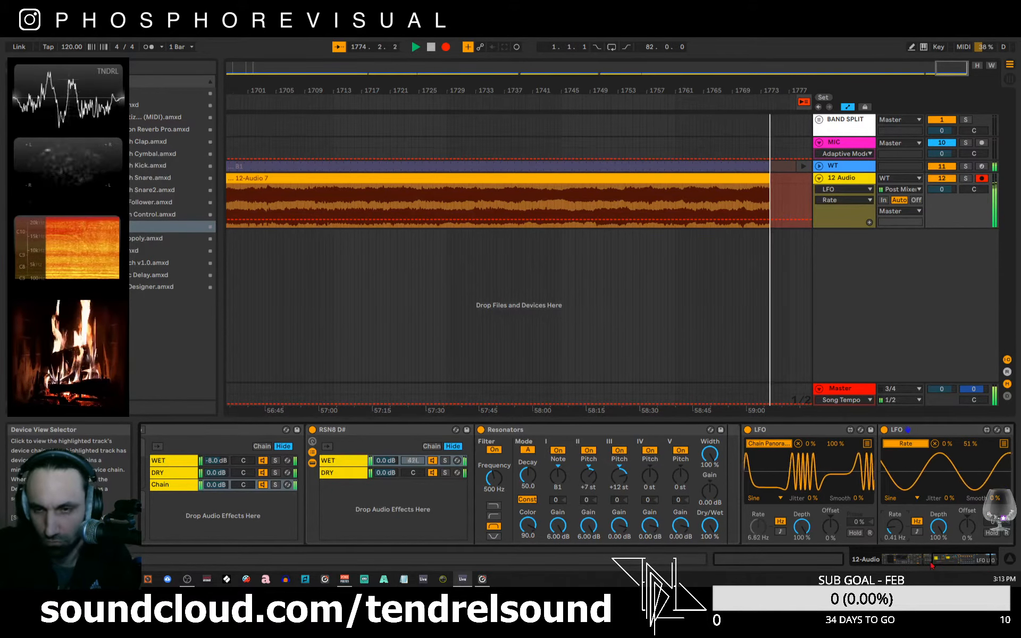
- Fold away the RSN8 D# rack's chain list and devices, and show the red-tagged collection in the browser
left_click_drag(948, 563, 957, 564)
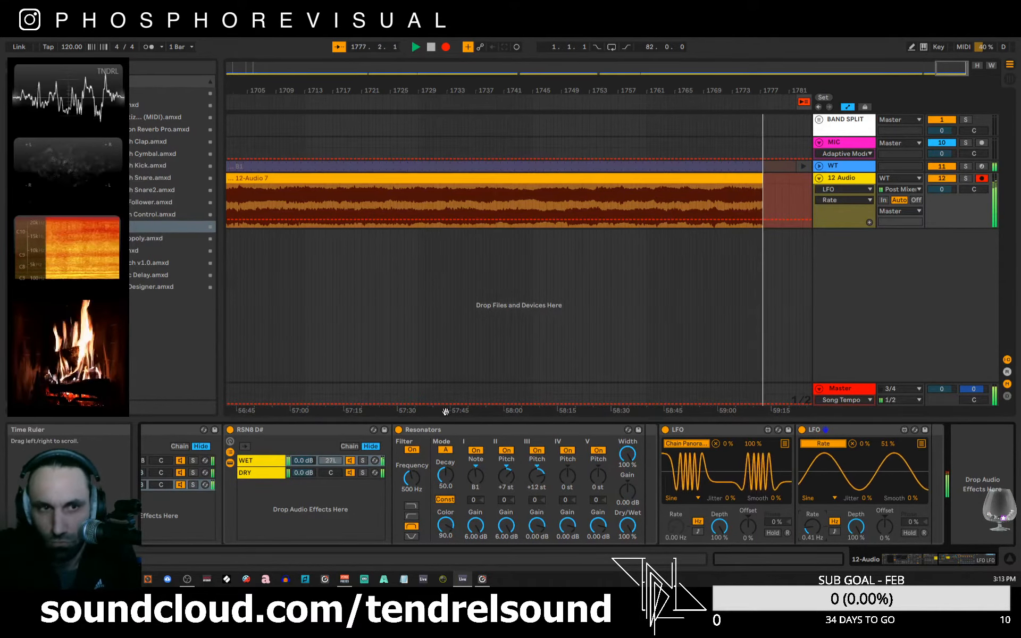
left_click(230, 453)
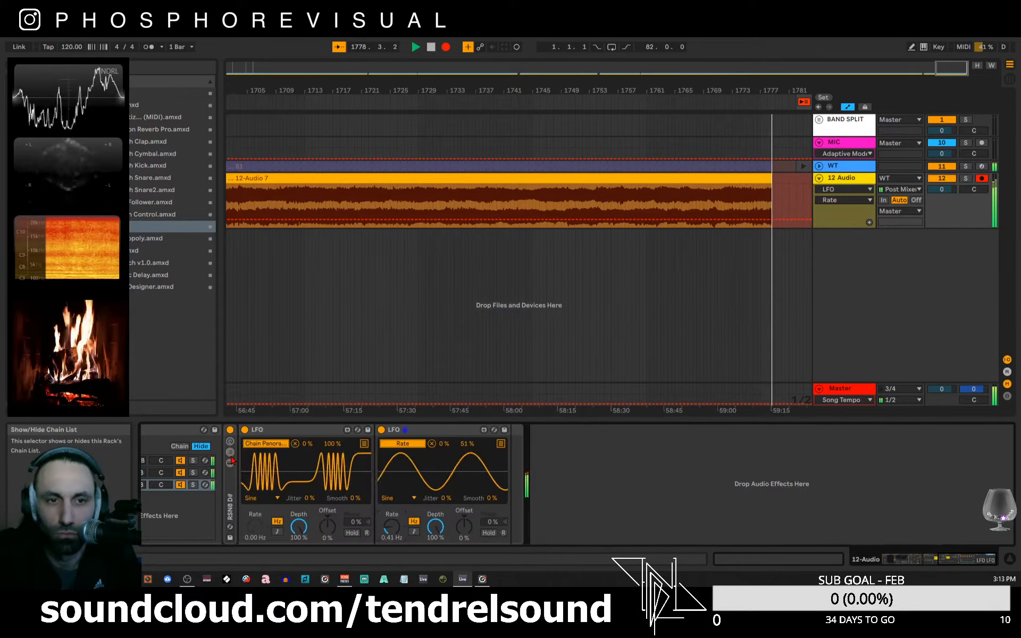
left_click(924, 563)
left_click(924, 562)
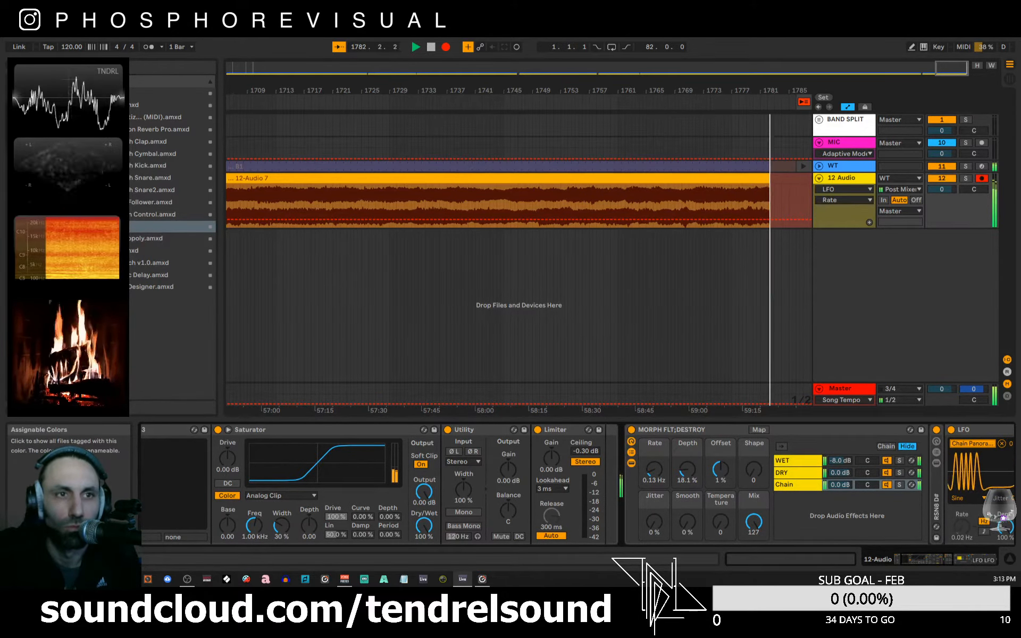
left_click(33, 93)
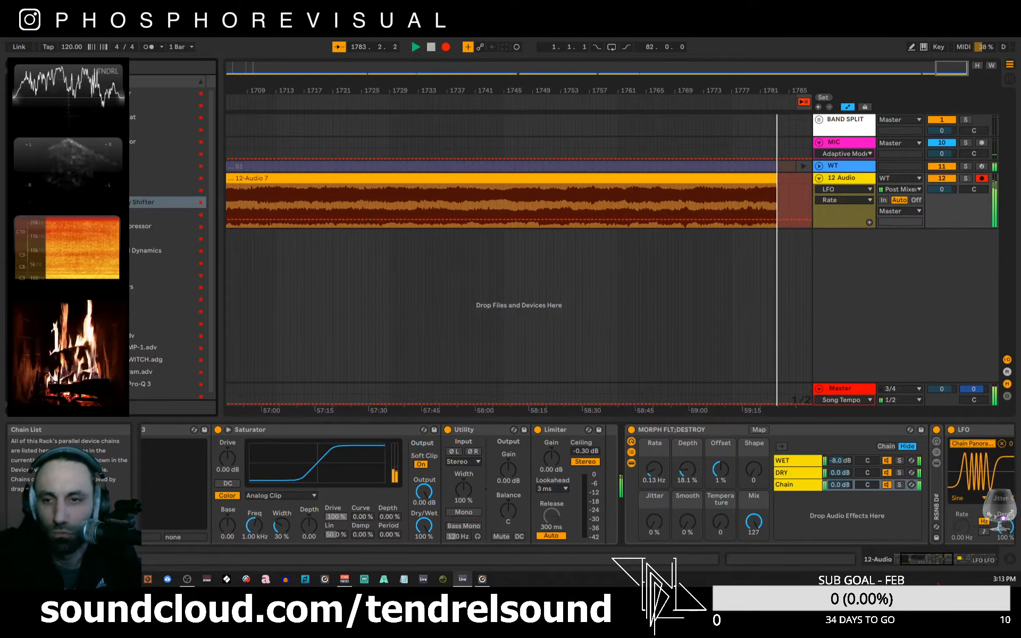
left_click(931, 565)
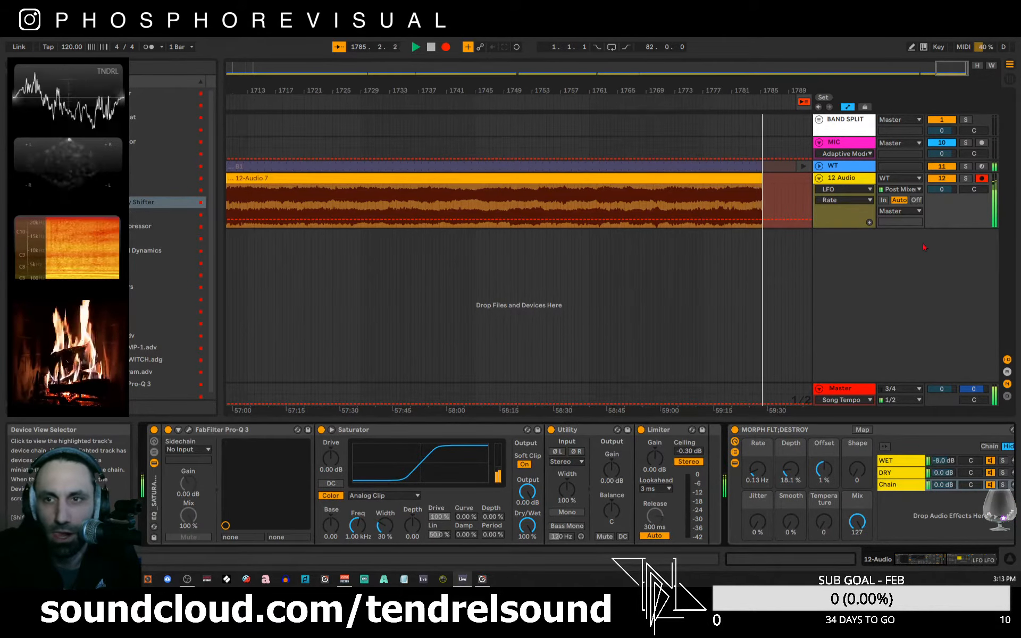
- Move the MORPH FLT;DESTROY rack, the RSN8 D# rack and both LFOs from 12 Audio to the end of the WT track's device chain
left_click(851, 177)
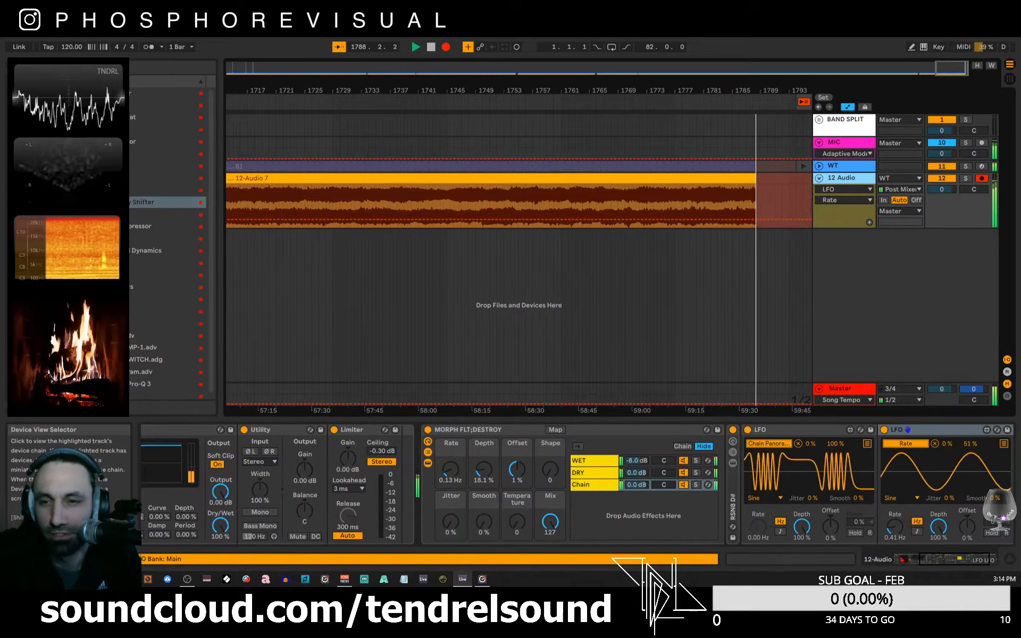
left_click(932, 560)
left_click_drag(932, 560, 976, 564)
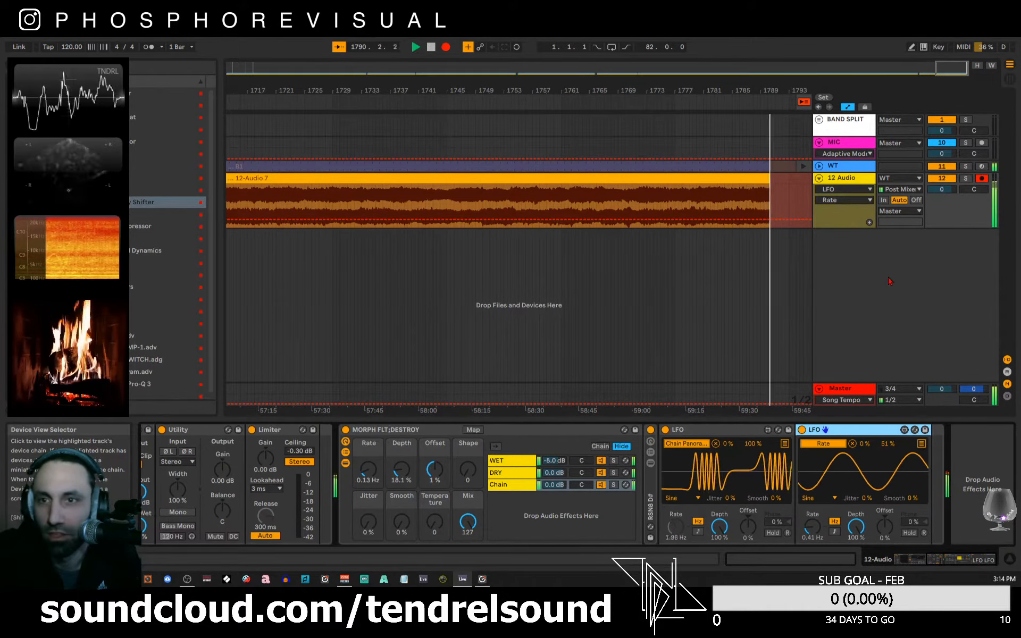
left_click(372, 432)
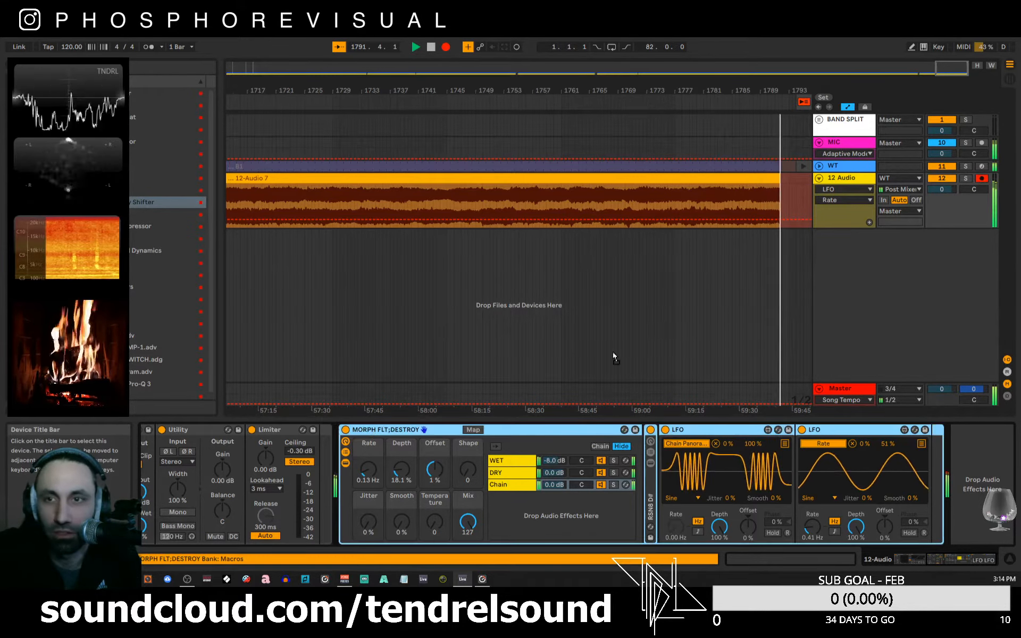
left_click(839, 168)
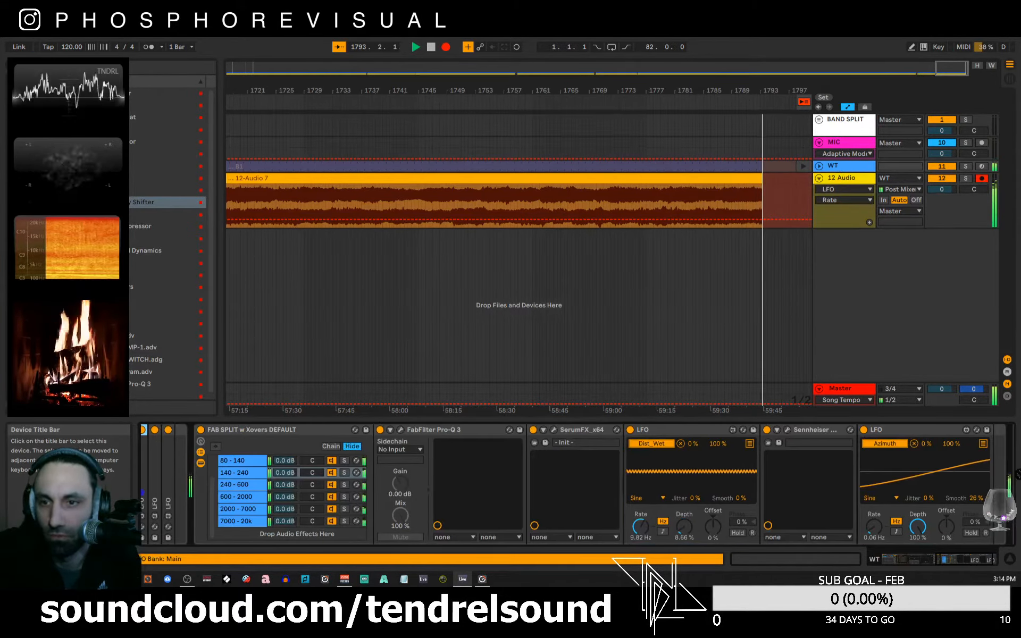
scroll(1007, 479, "right", 2)
left_click_drag(1007, 479, 976, 468)
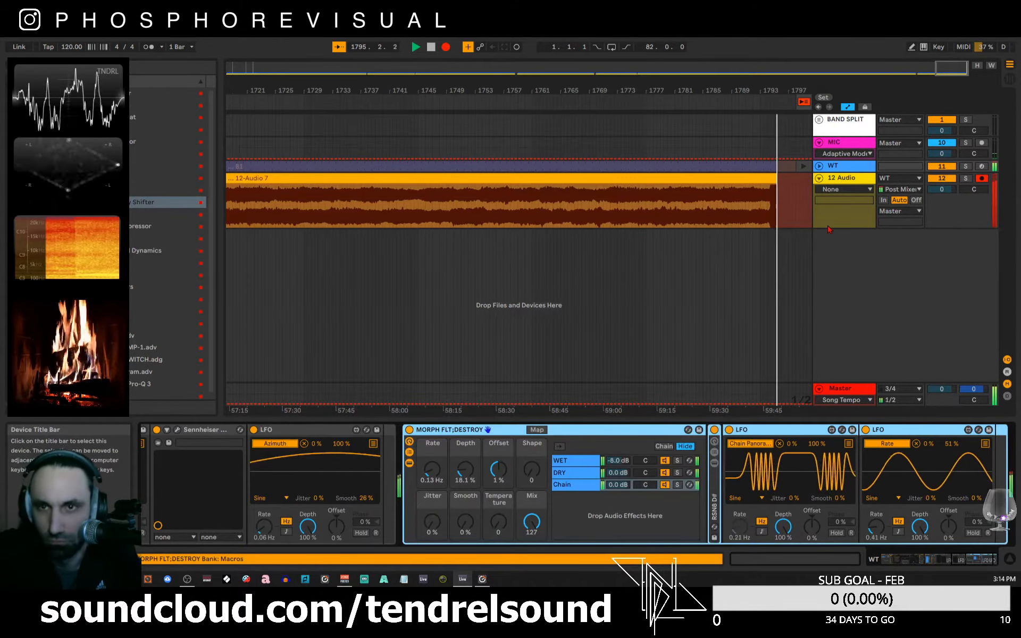
- Compare 12 Audio with and without its EQ SATURATE rack, leaving the rack bypassed
left_click(847, 180)
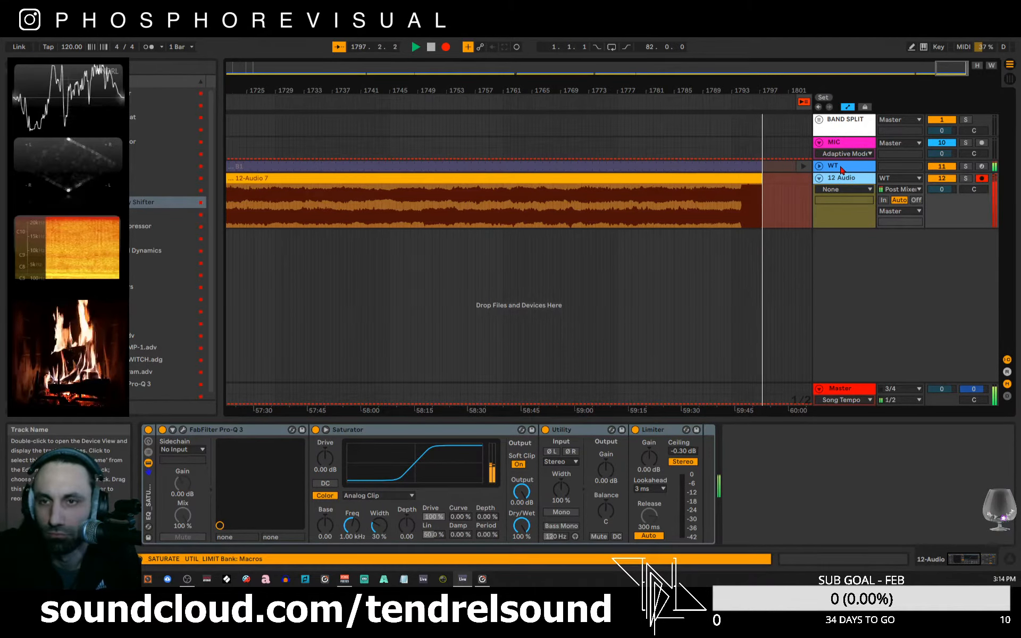
left_click(843, 169)
left_click(845, 182)
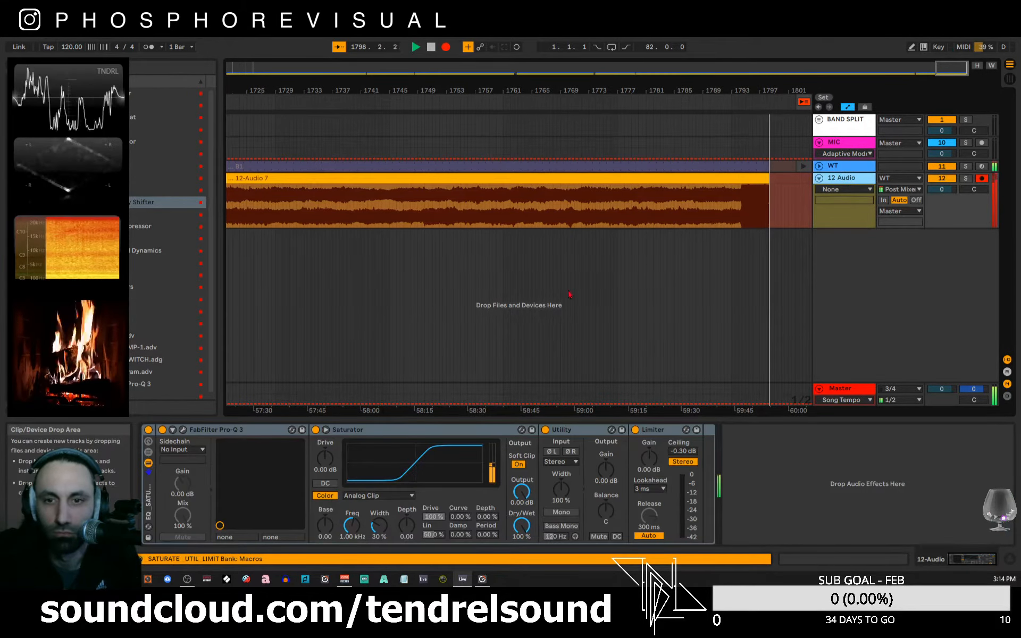
left_click(148, 431)
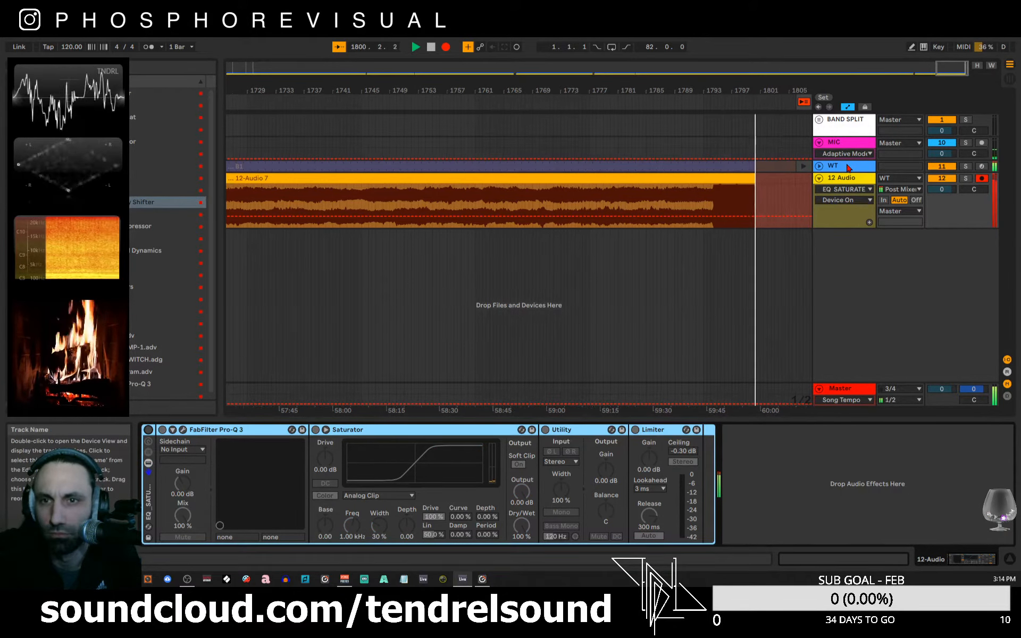
left_click(148, 431)
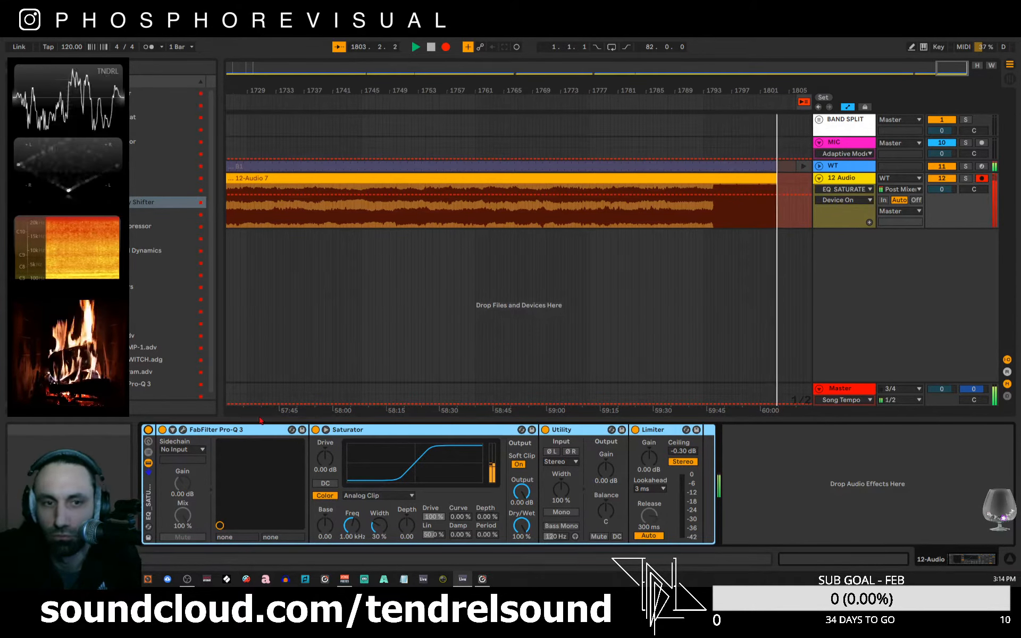
left_click(148, 430)
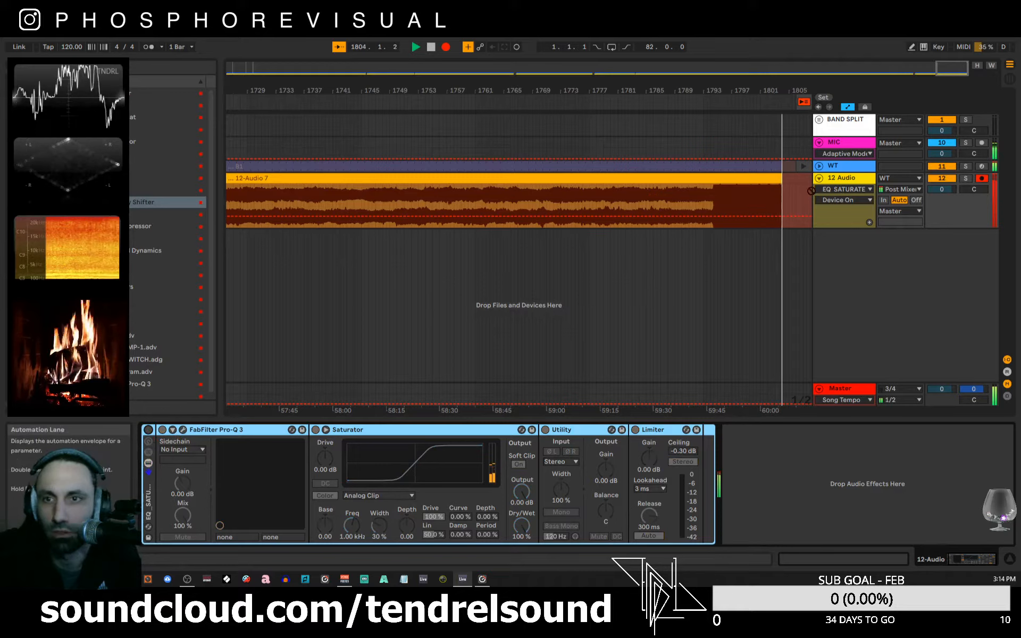
- Check the end of the WT track's device chain and deactivate the 12 Audio track
left_click(842, 169)
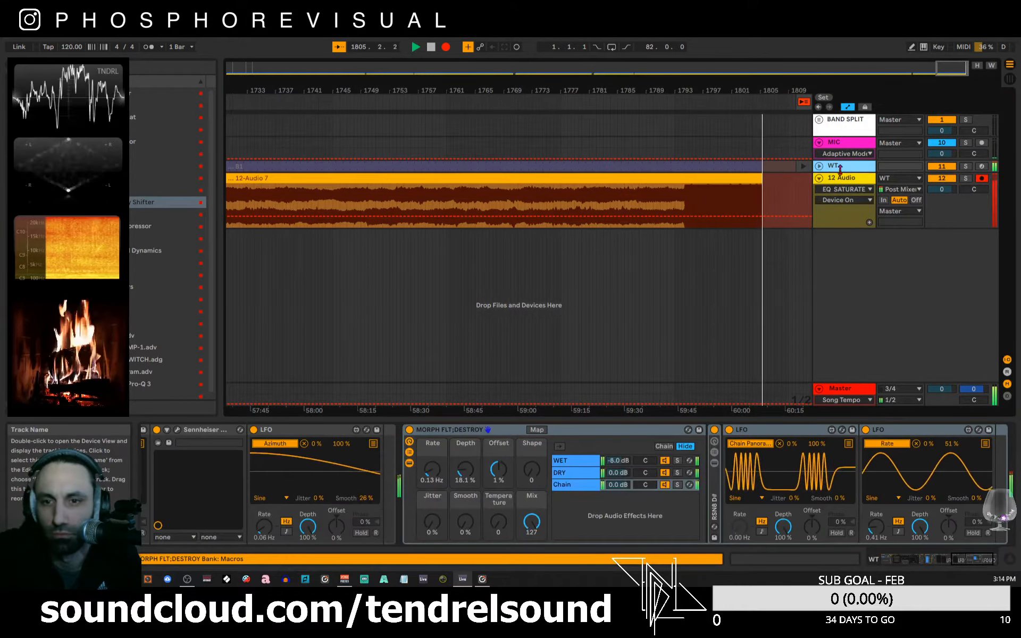
left_click(967, 564)
left_click(968, 564)
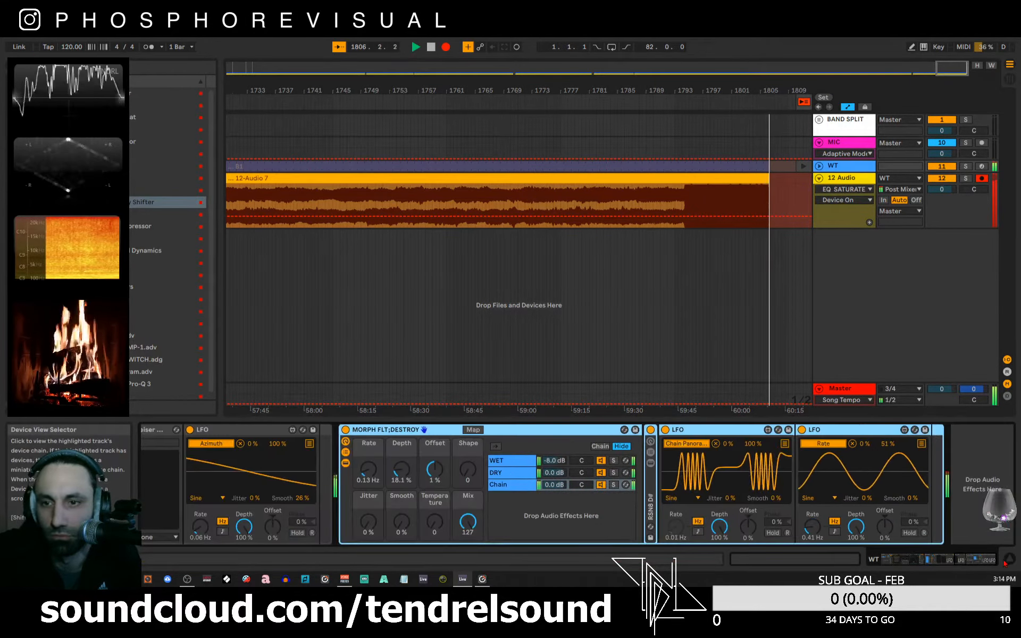
left_click(942, 179)
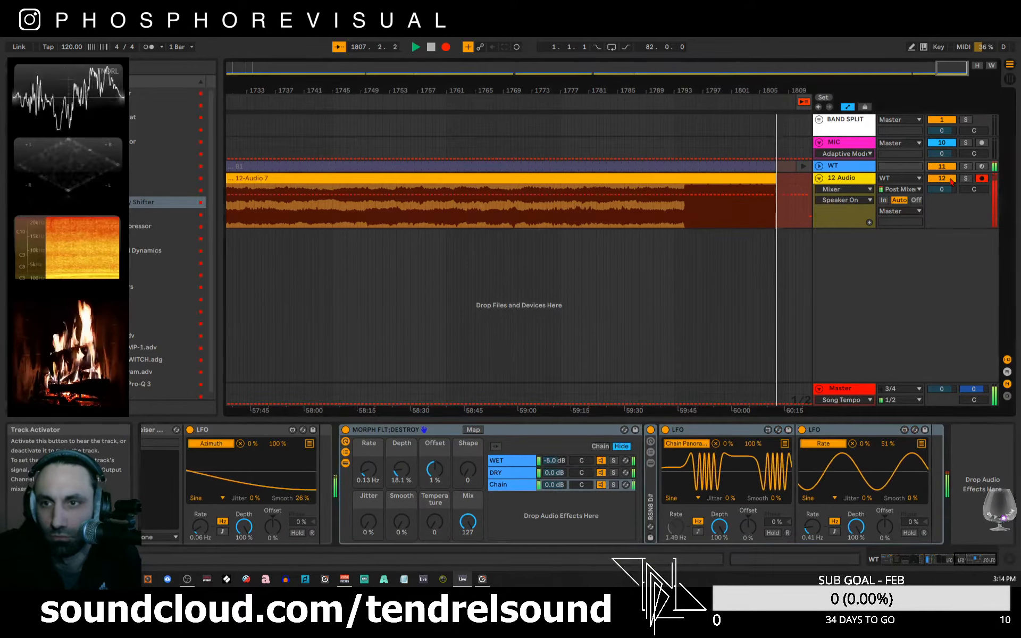
- Switch the EQ SATURATE rack on 12 Audio back on and reactivate the track
left_click(842, 179)
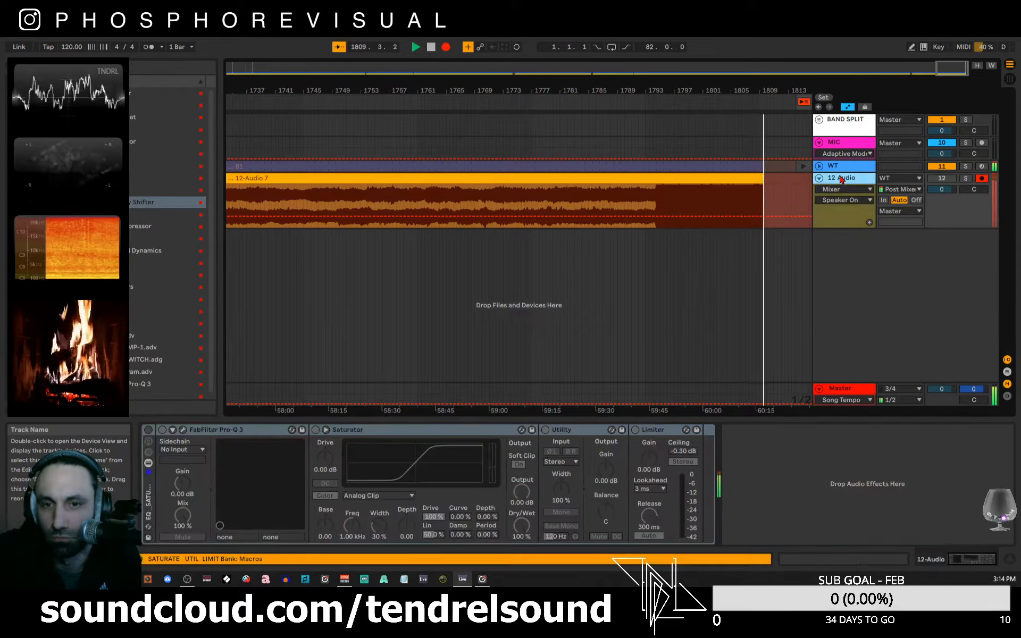
left_click(149, 430)
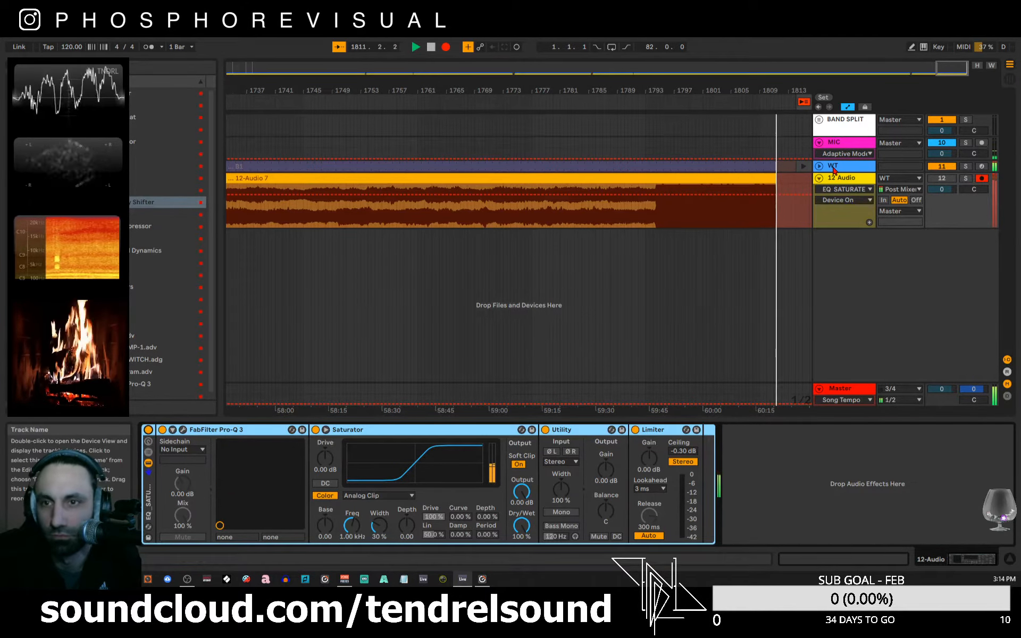
left_click(937, 179)
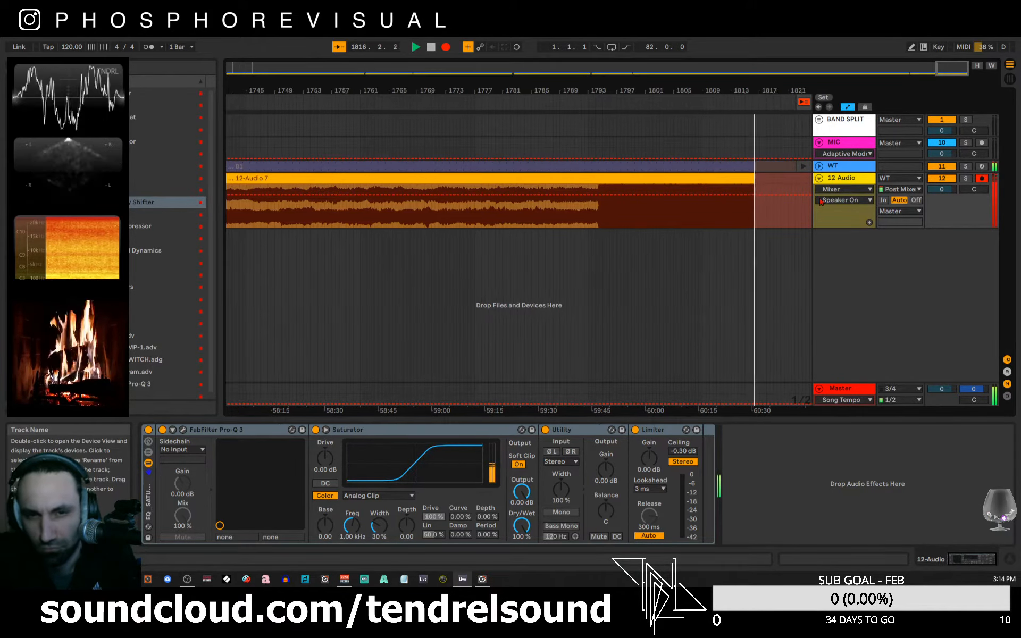
- Try a lower Utility gain on 12 Audio and reset it to 0 dB
left_click_drag(608, 471, 607, 505)
double_click(606, 470)
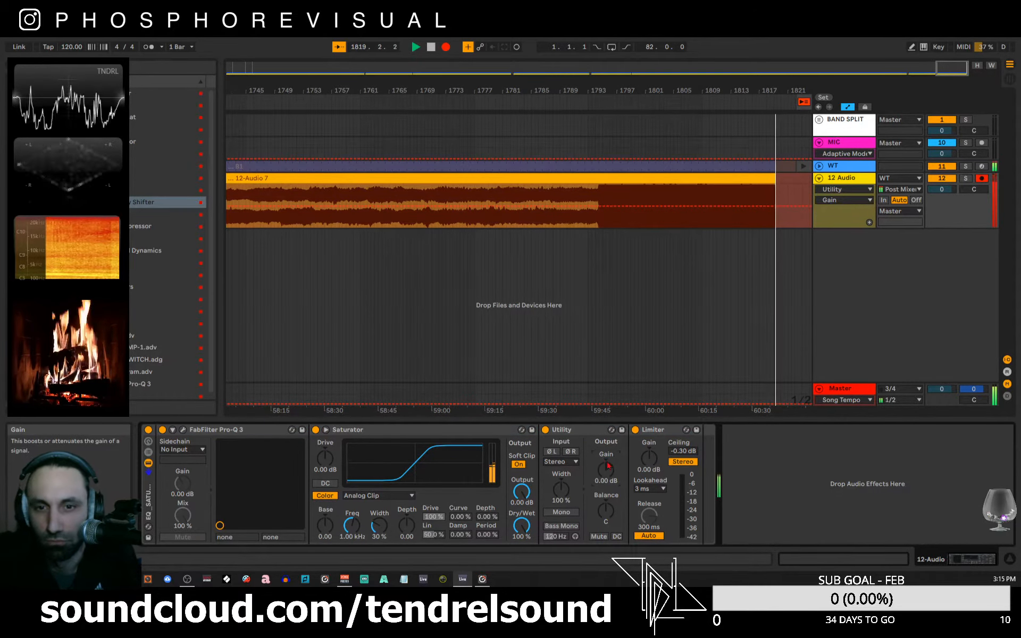
- Add a Limiter at the end of the WT track's chain and lower the MORPH FLT;DESTROY rack's WET chain to -14 dB
left_click(861, 167)
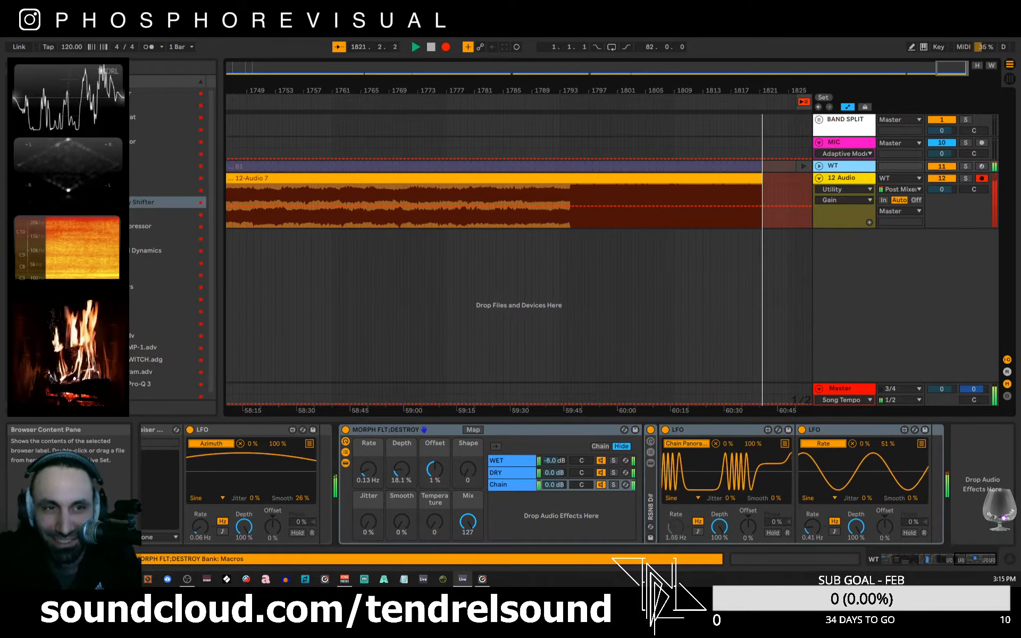
left_click(106, 238)
left_click_drag(106, 238, 976, 480)
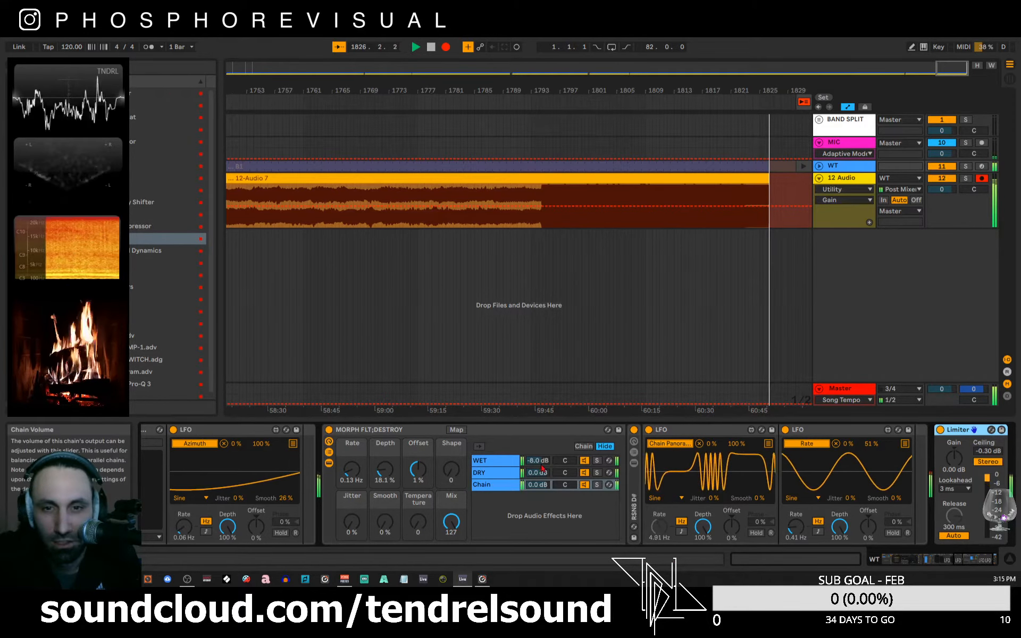
left_click_drag(538, 461, 538, 477)
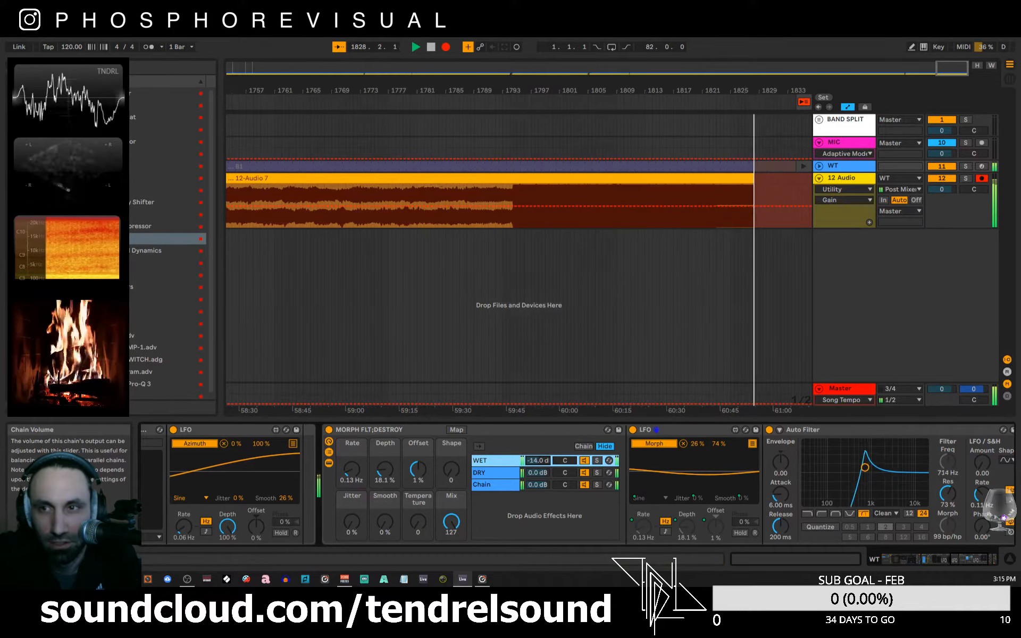
- Solo the 140 - 240, 240 - 600 and 7000 - 20k chains of the WT track's FAB SPLIT rack
left_click(947, 562)
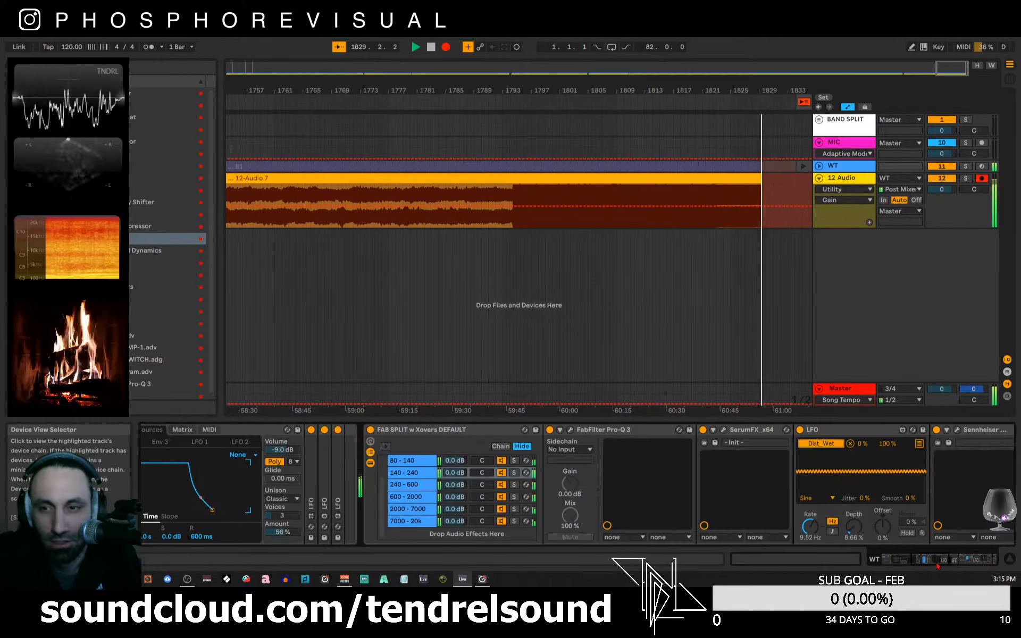
left_click_drag(947, 565, 924, 582)
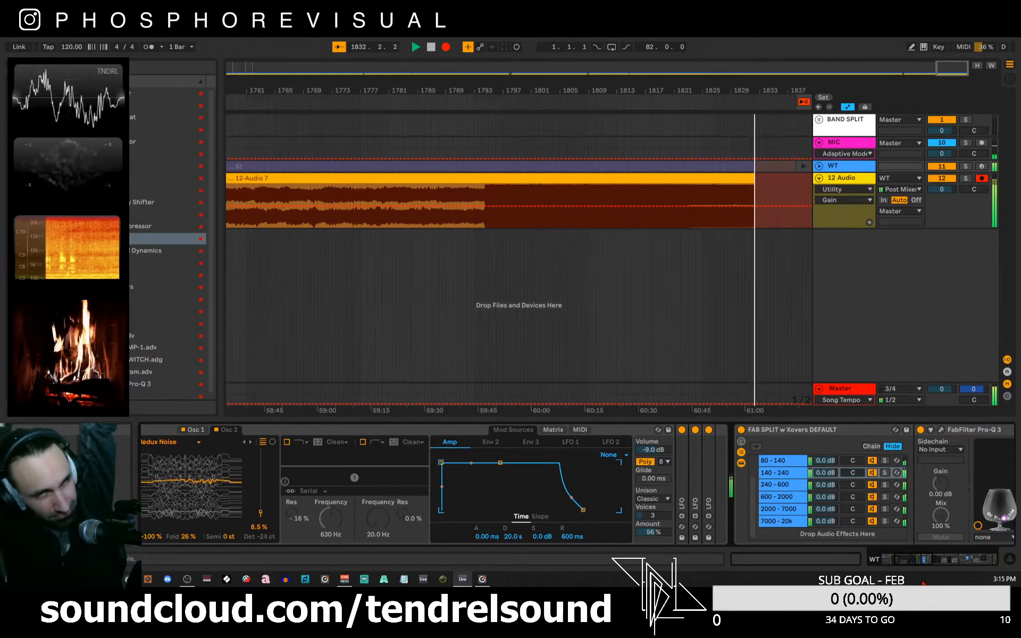
left_click(884, 473)
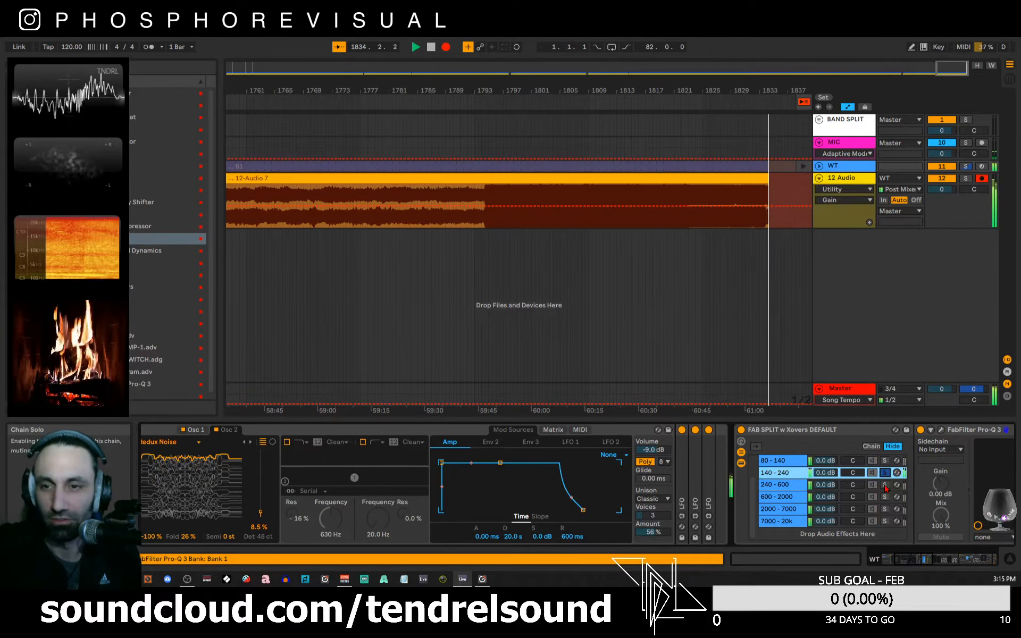
left_click(885, 485)
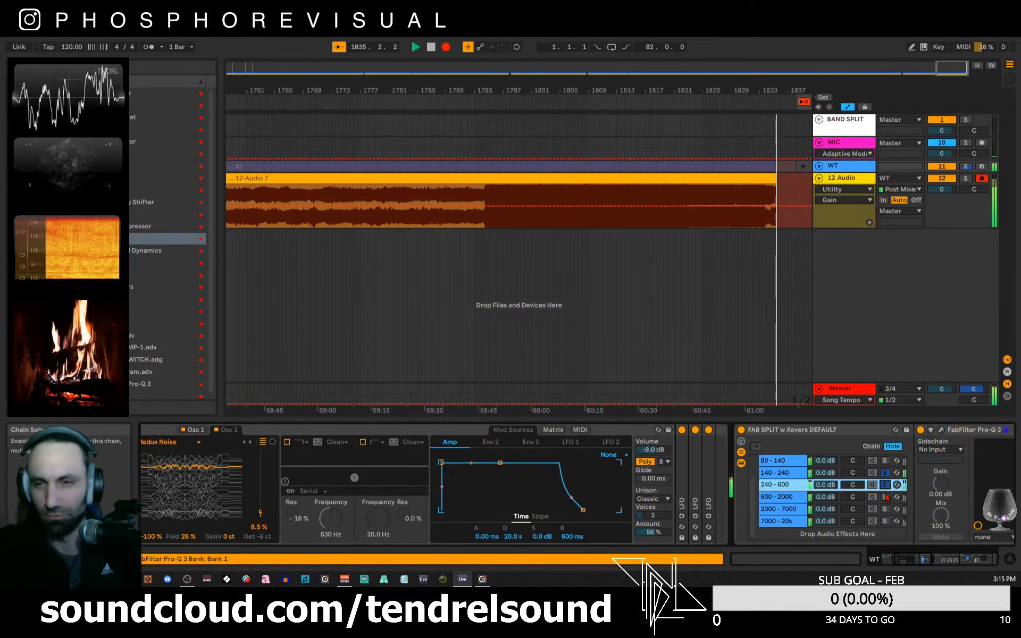
left_click(885, 521)
- Unsolo those three FAB SPLIT chains and solo the 600 - 2000 and 80 - 140 chains instead
left_click(885, 473)
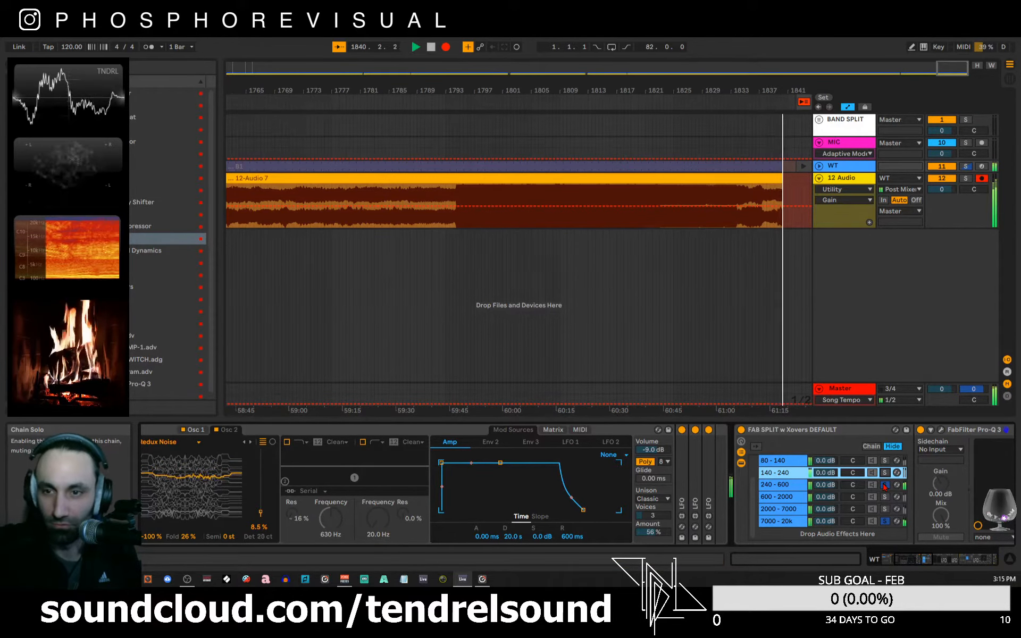
left_click(885, 485)
left_click(886, 497)
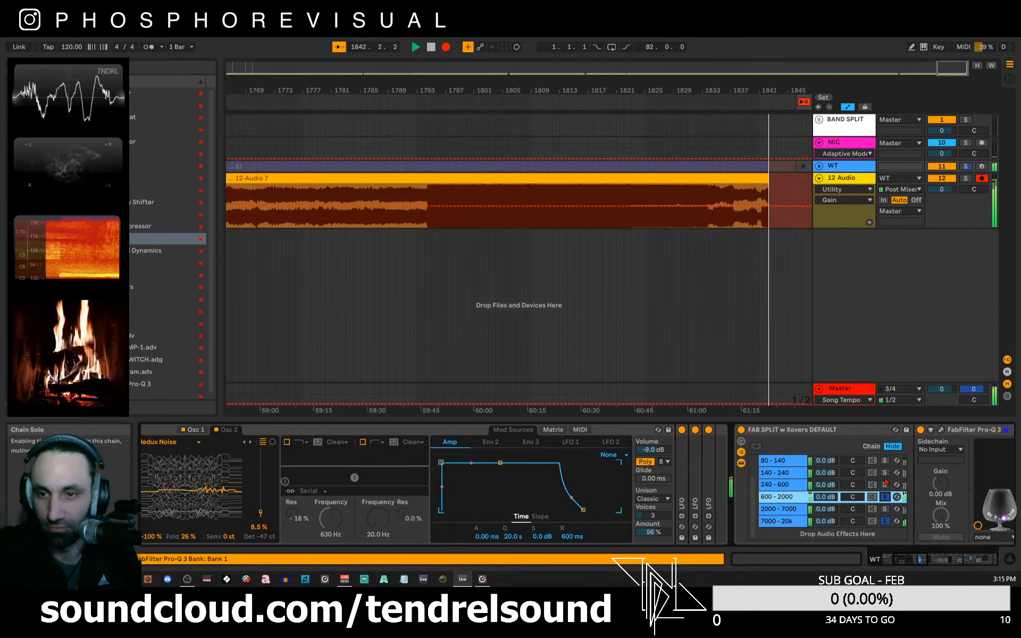
left_click(885, 521)
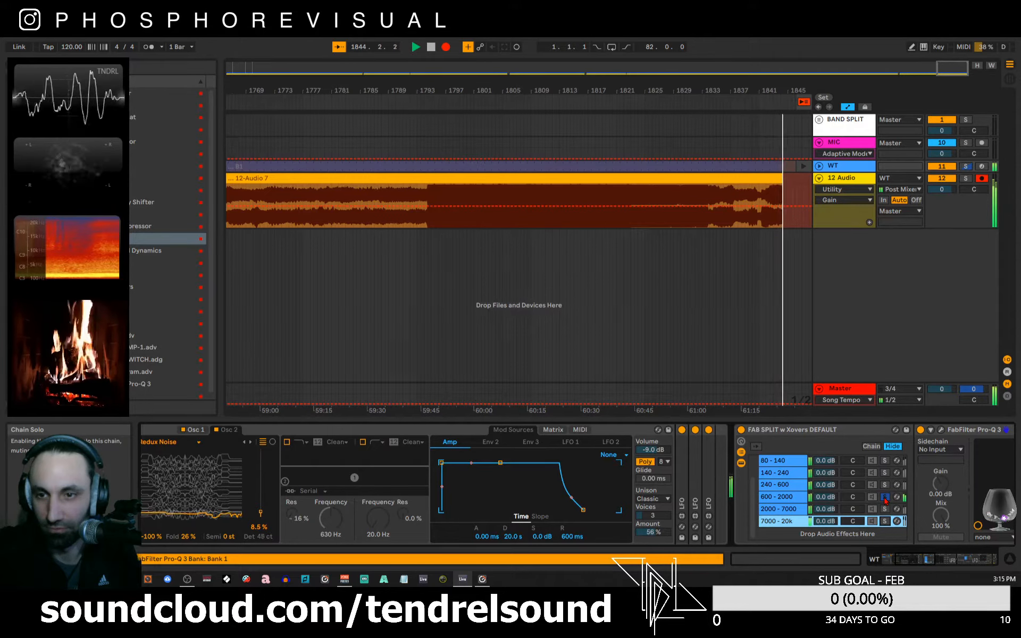
left_click(885, 461)
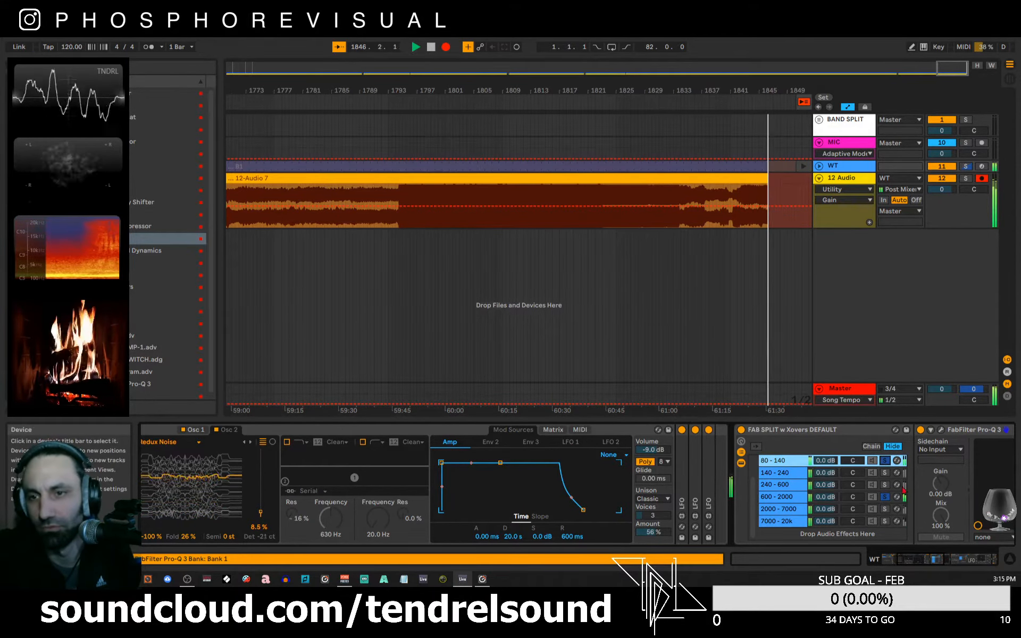
- Unsolo FAB SPLIT's 80 - 140 and 600 - 2000 chains and set MORPH FLT;DESTROY's DRY chain to -3.0 dB and its third chain to -3.4 dB
left_click(886, 461)
left_click(885, 497)
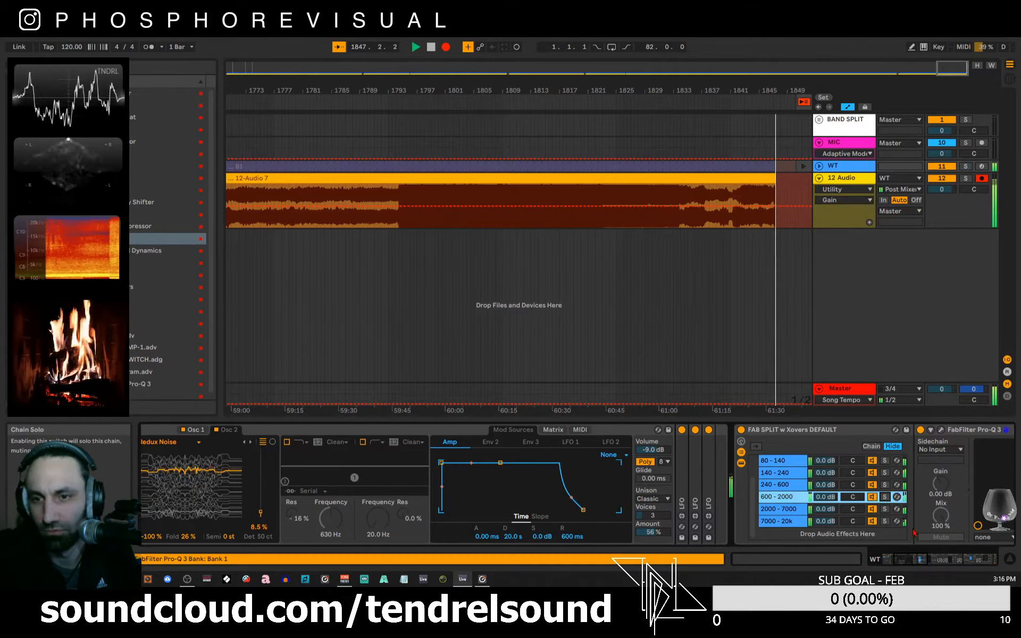
left_click(945, 564)
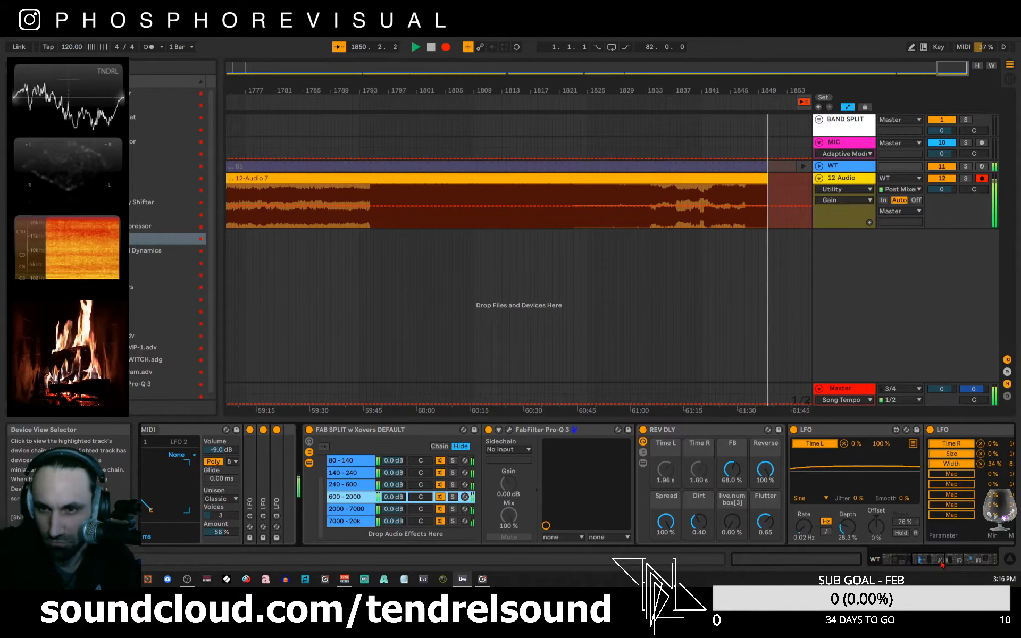
left_click_drag(941, 563, 1008, 566)
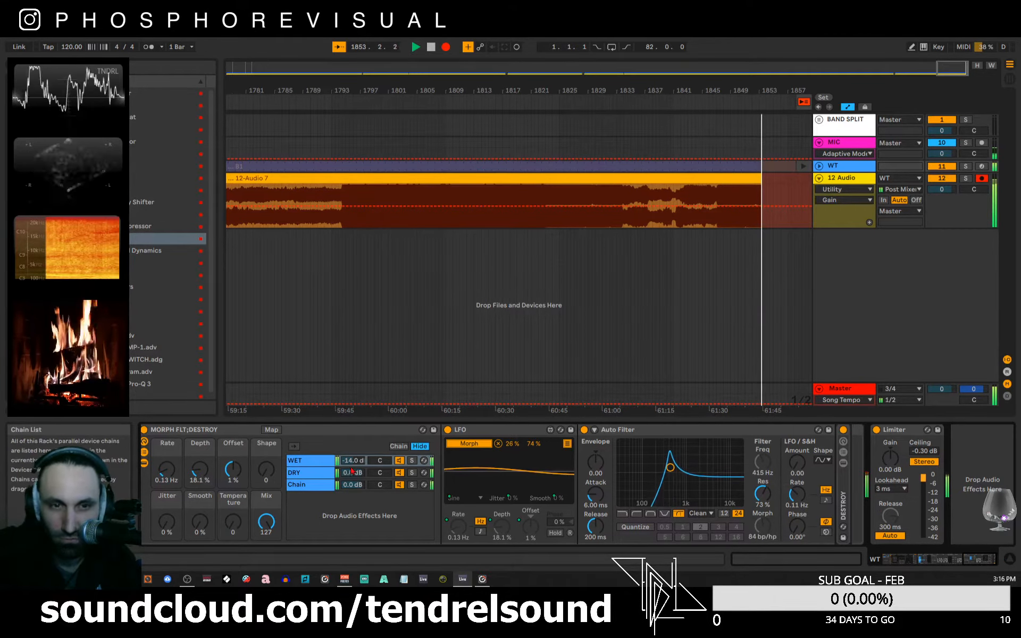
left_click_drag(351, 473, 351, 494)
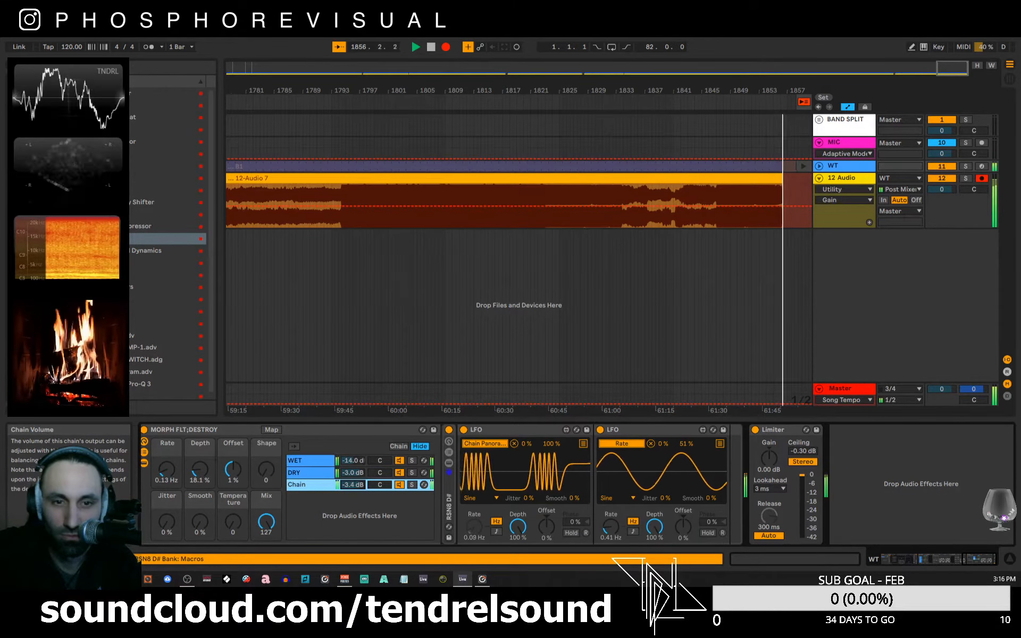
- Add a Redux before the Limiter on the WT track, set its Downsample to 5.07 and group it into a rack
mouse_move(936, 562)
left_mouse_down()
mouse_move(923, 560)
mouse_move(944, 560)
left_mouse_up()
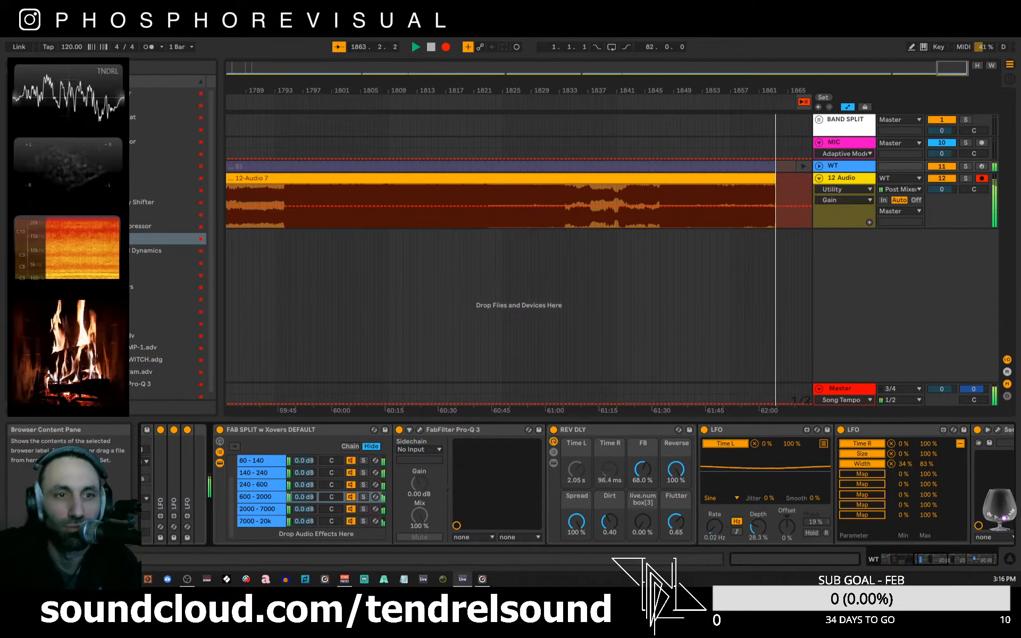
left_click_drag(924, 560, 1005, 570)
left_click(849, 166)
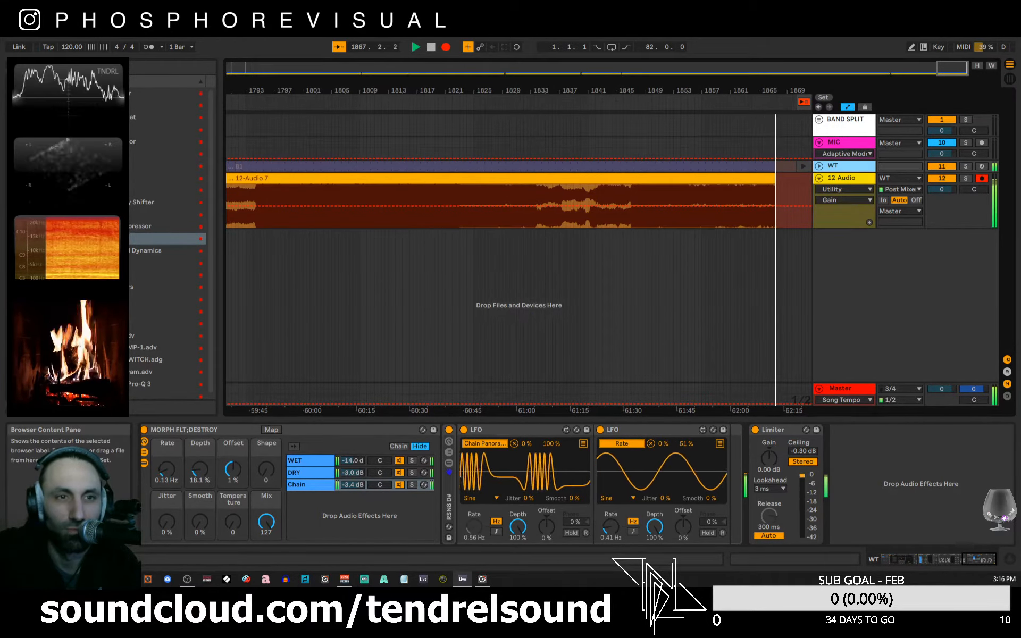
left_click(116, 275)
left_click_drag(609, 403, 750, 471)
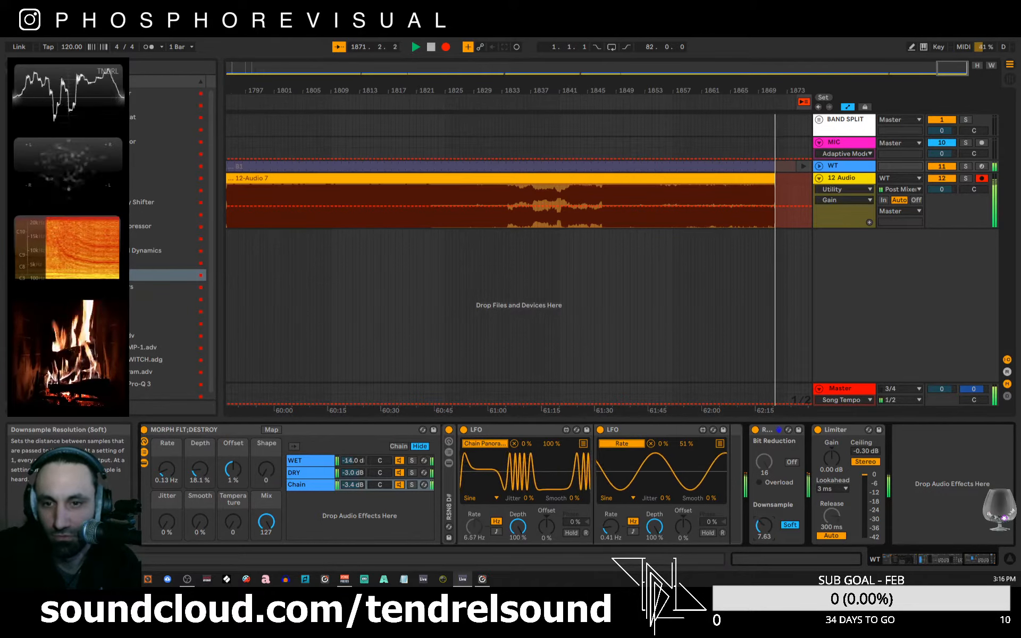
right_click(770, 431)
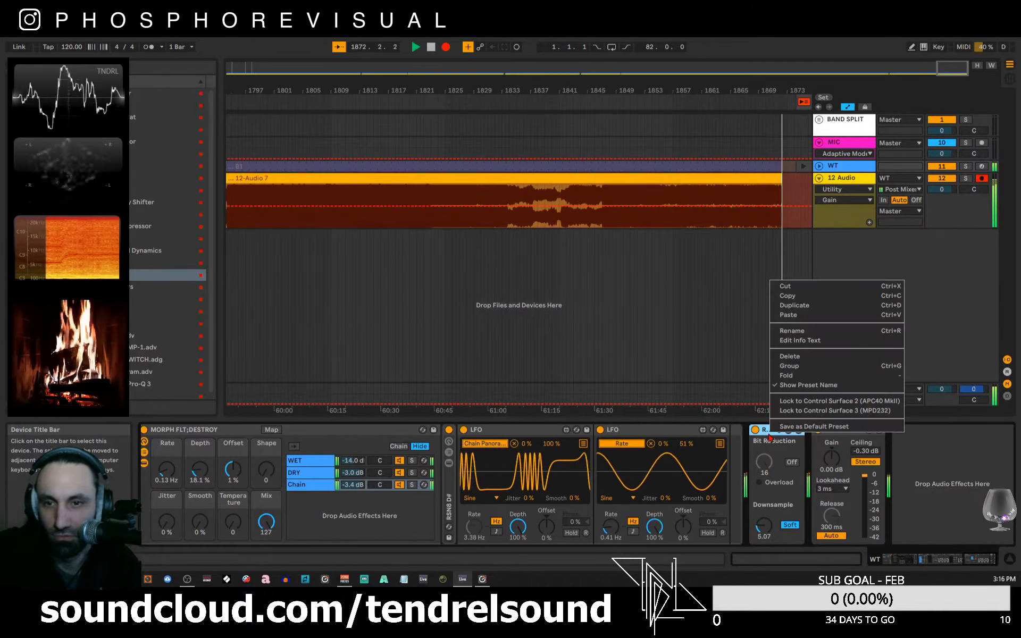
left_click(807, 366)
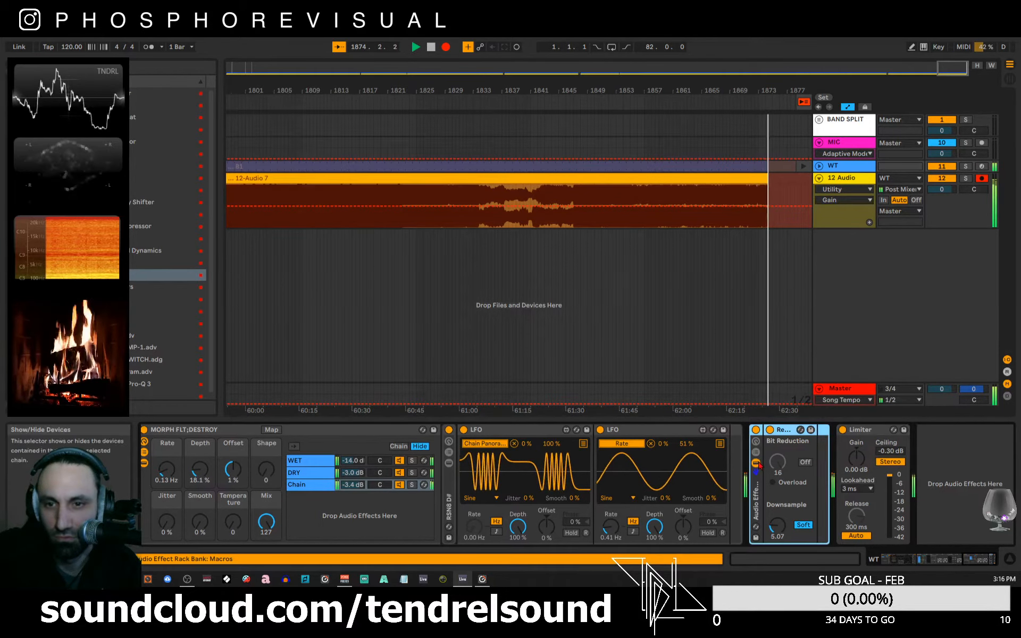
- Create a second chain in the new Audio Effect Rack and raise the Redux Downsample in its first chain to 20.0
right_click(777, 475)
left_click(804, 496)
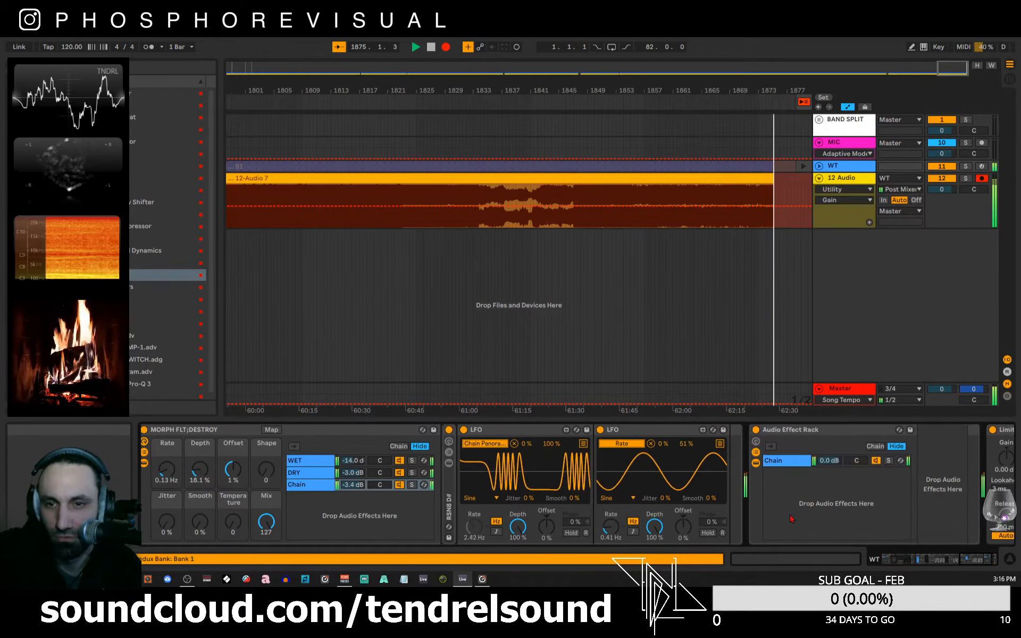
left_click(827, 463)
left_click_drag(926, 525, 926, 509)
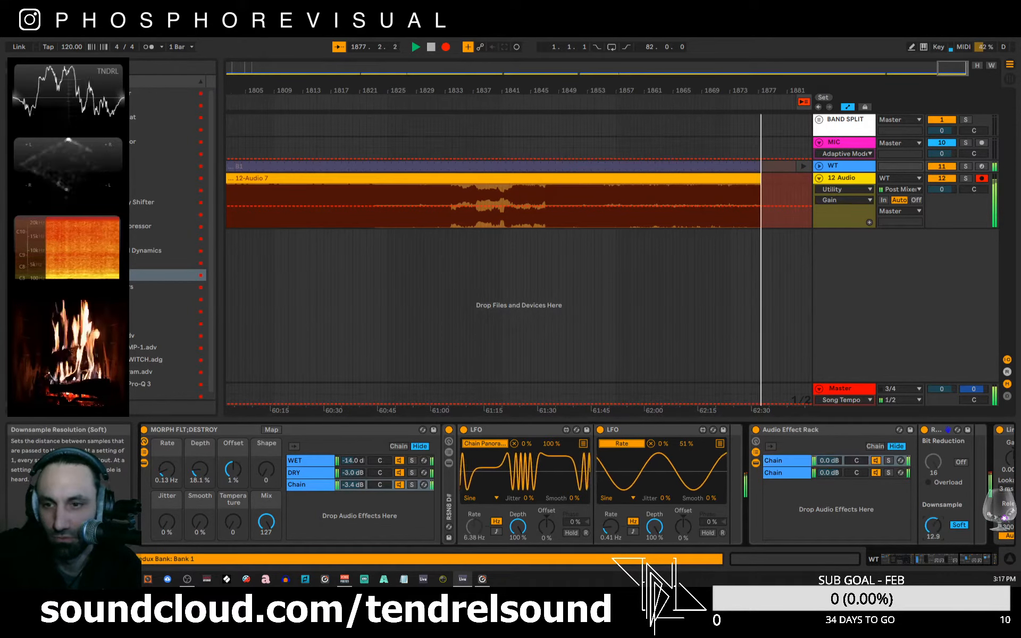
- Lower the Redux chain to -20 dB and map its pan to the LFO already modulating Rate, with a 27% minimum
left_click_drag(829, 461, 828, 471)
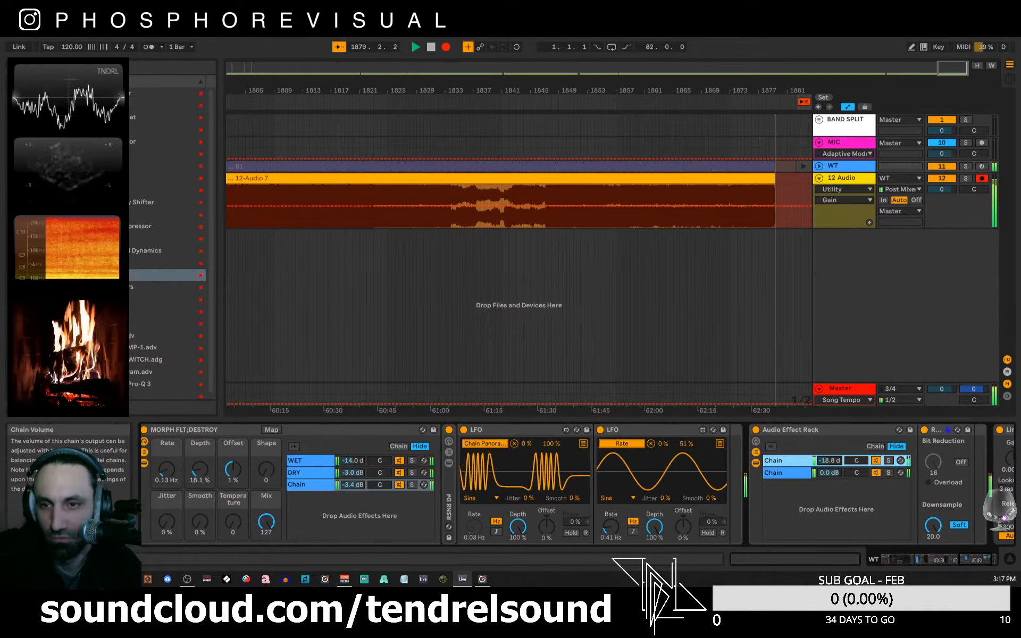
left_click_drag(856, 460, 856, 426)
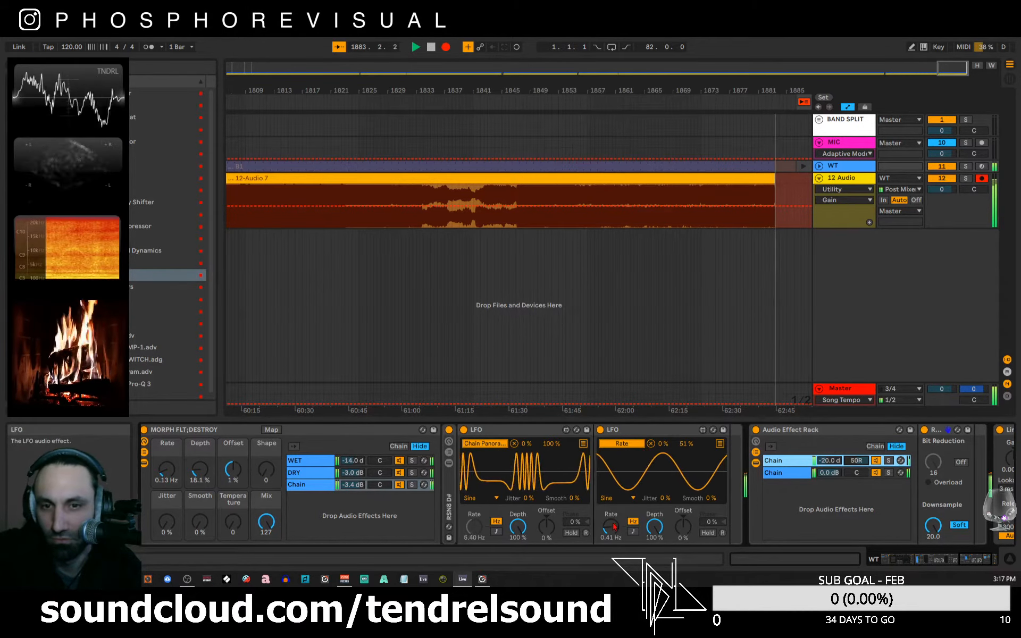
left_click(720, 444)
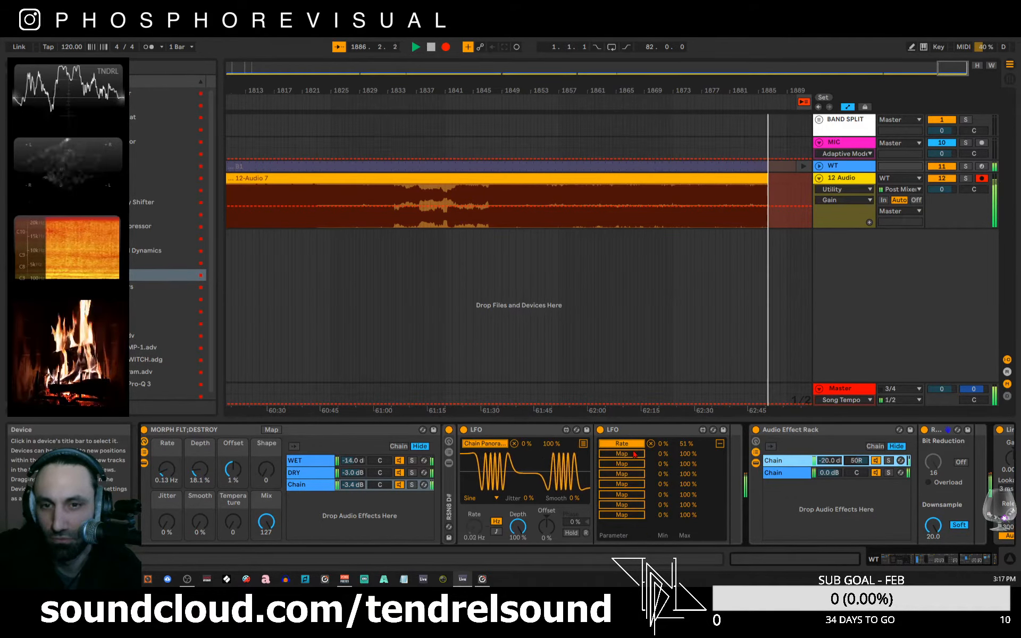
left_click(857, 462)
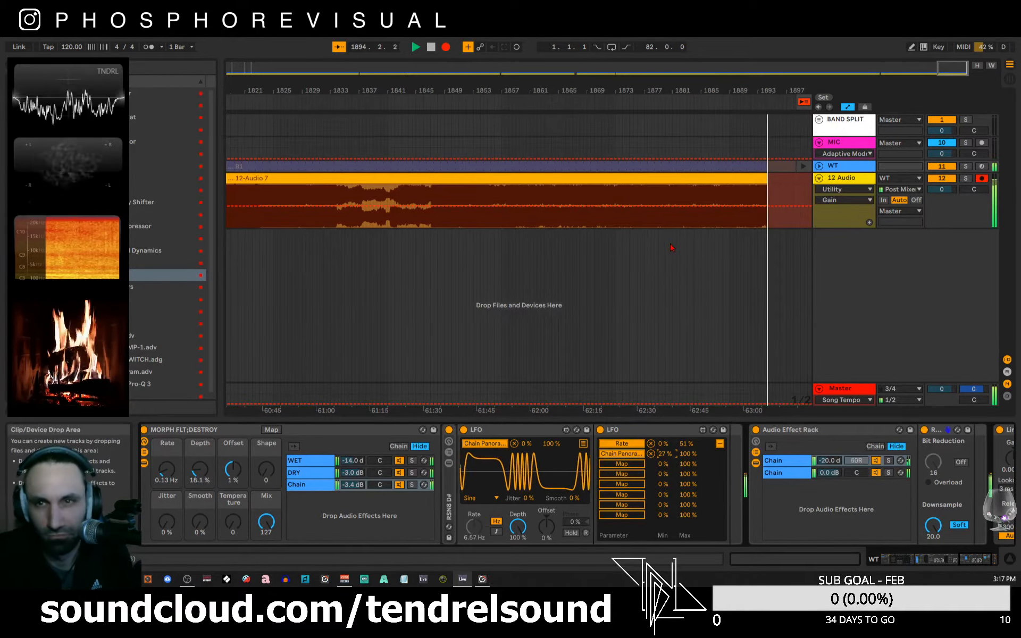
- Map the MORPH FLT;DESTROY rack's Offset macro to the same LFO and limit its maximum to 38%
left_click_drag(952, 565, 973, 566)
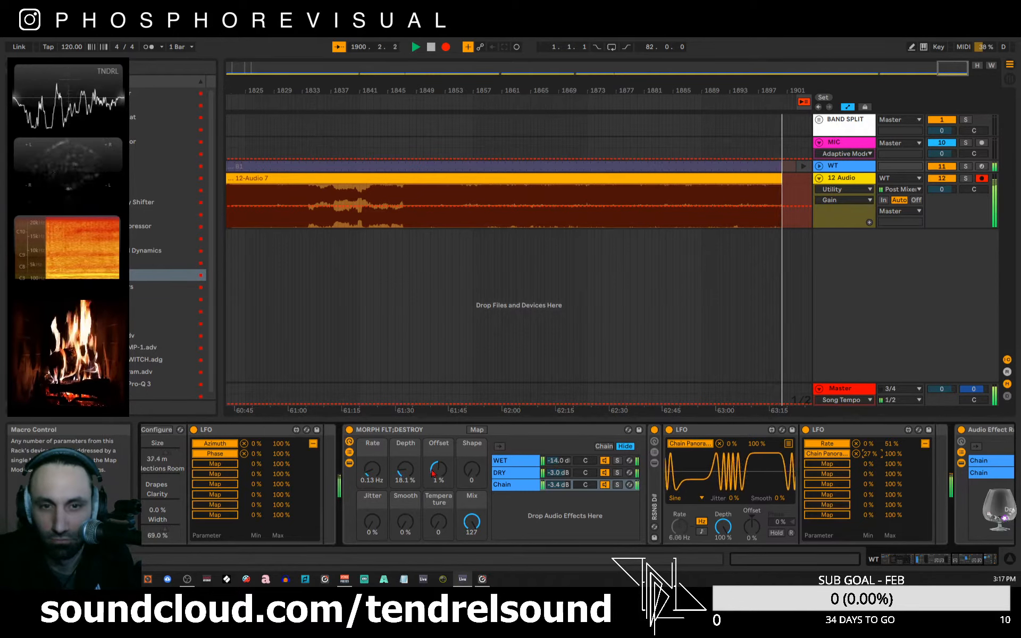
left_click_drag(440, 473, 439, 464)
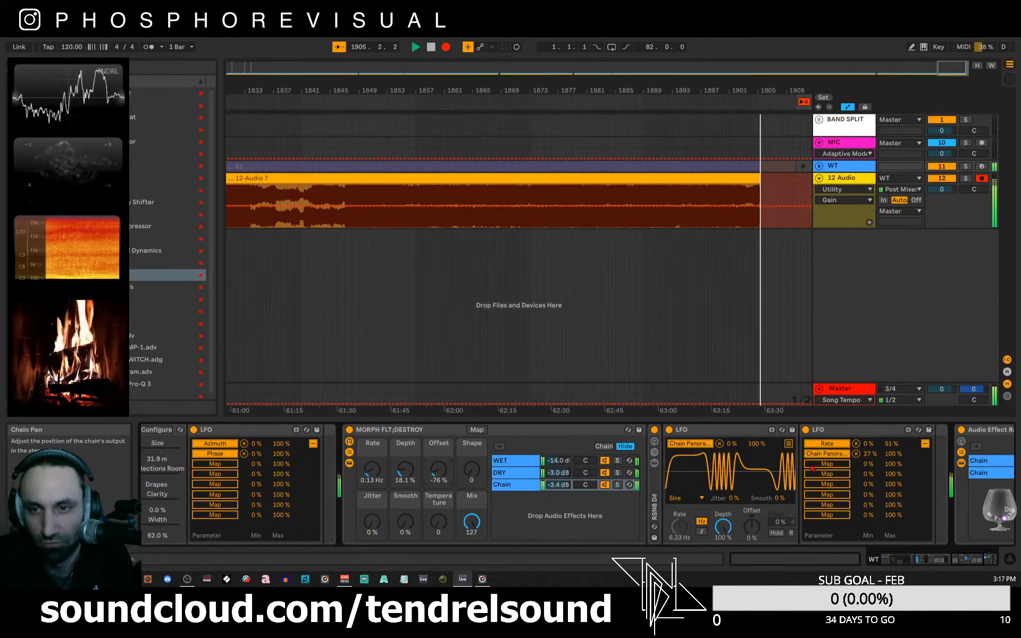
left_click(448, 476)
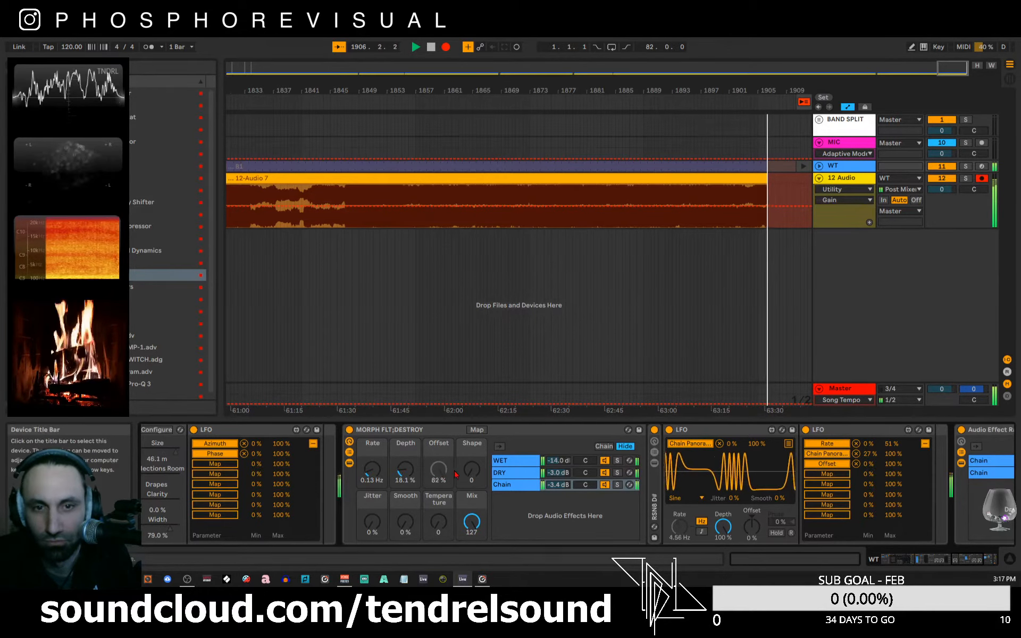
left_click_drag(894, 463, 893, 473)
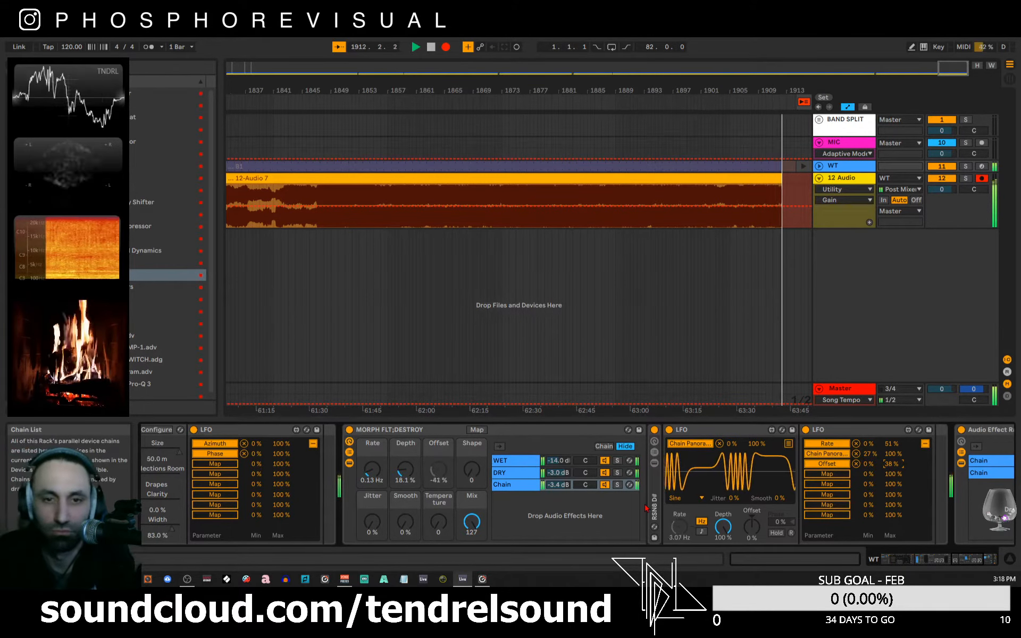
- Mute and re-enable the MORPH FLT;DESTROY rack's WET and DRY chains to compare them, and lower the DRY chain to -9.0 dB
left_click(654, 464)
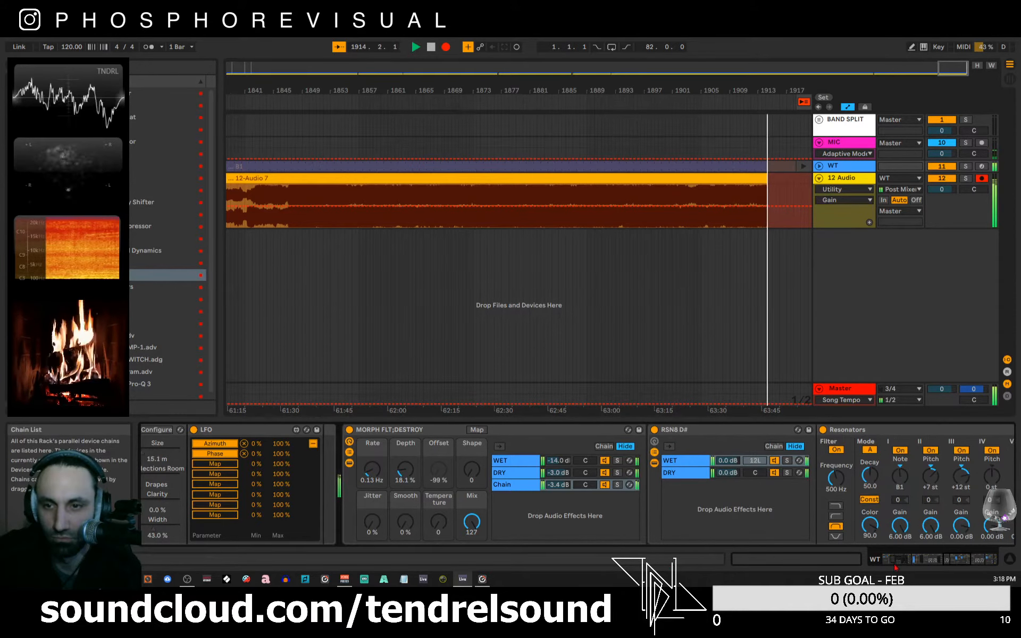
left_click(605, 460)
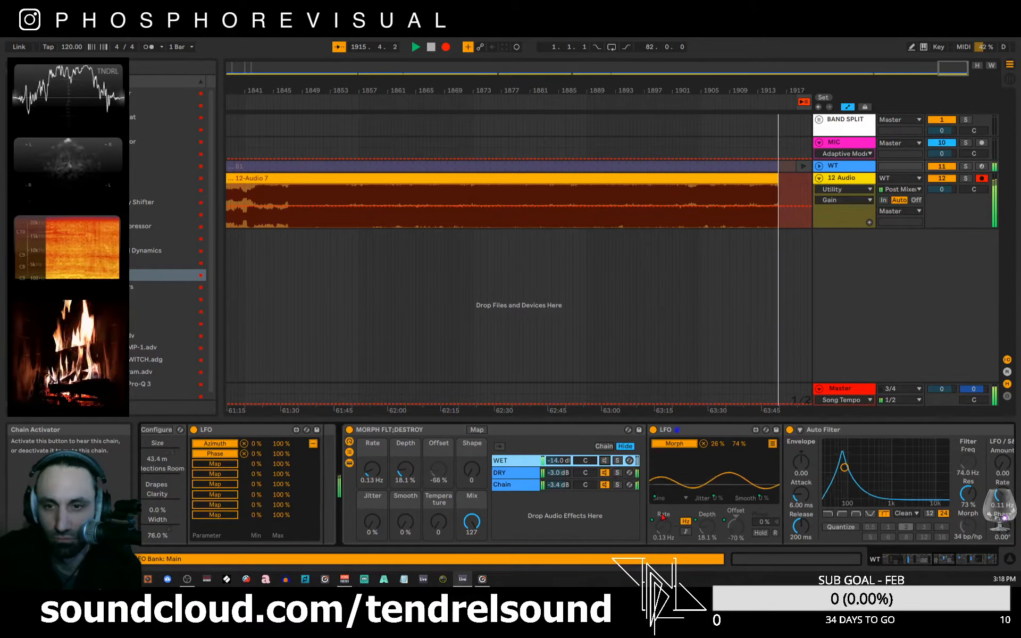
left_click(604, 477)
left_click(603, 476)
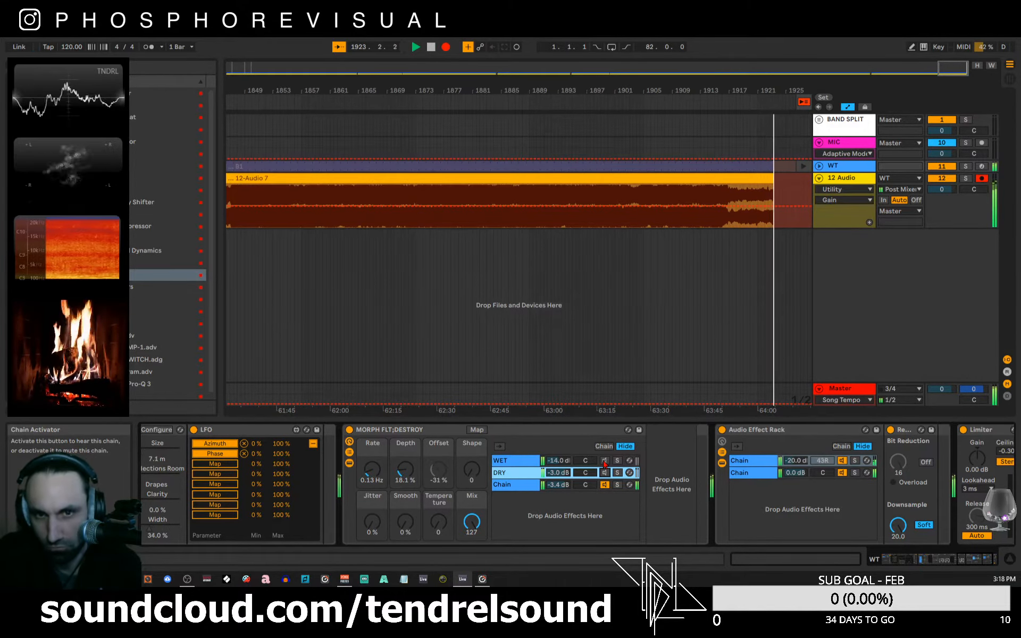
left_click(604, 463)
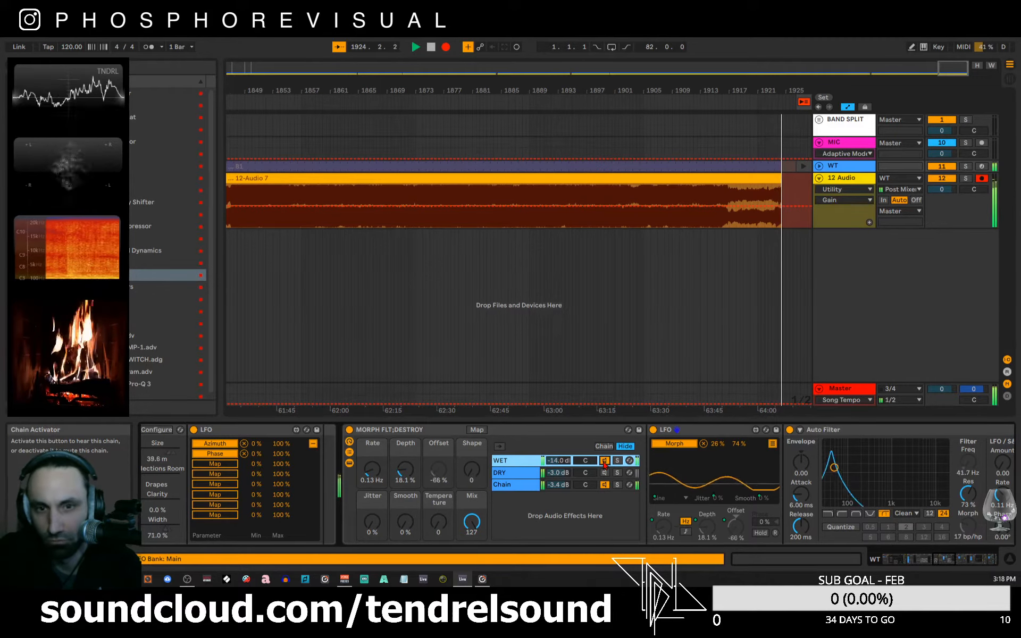
left_click(524, 478)
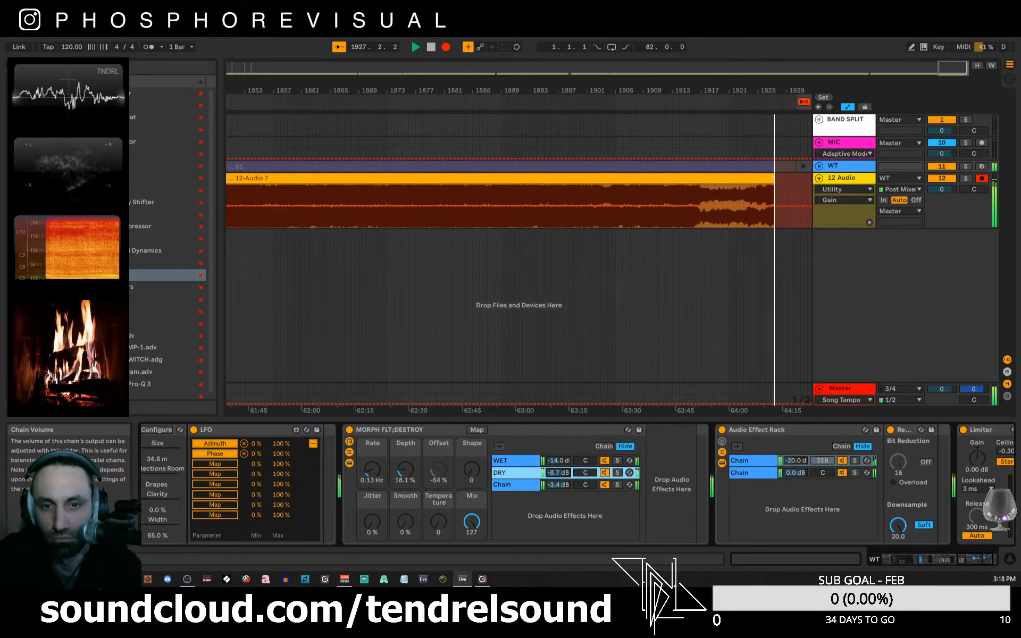
- Widen the browser and insert the FAB SPLIT w Xovers DEFAULT rack between the Redux rack and the Limiter on the WT track
left_click_drag(934, 562, 985, 562)
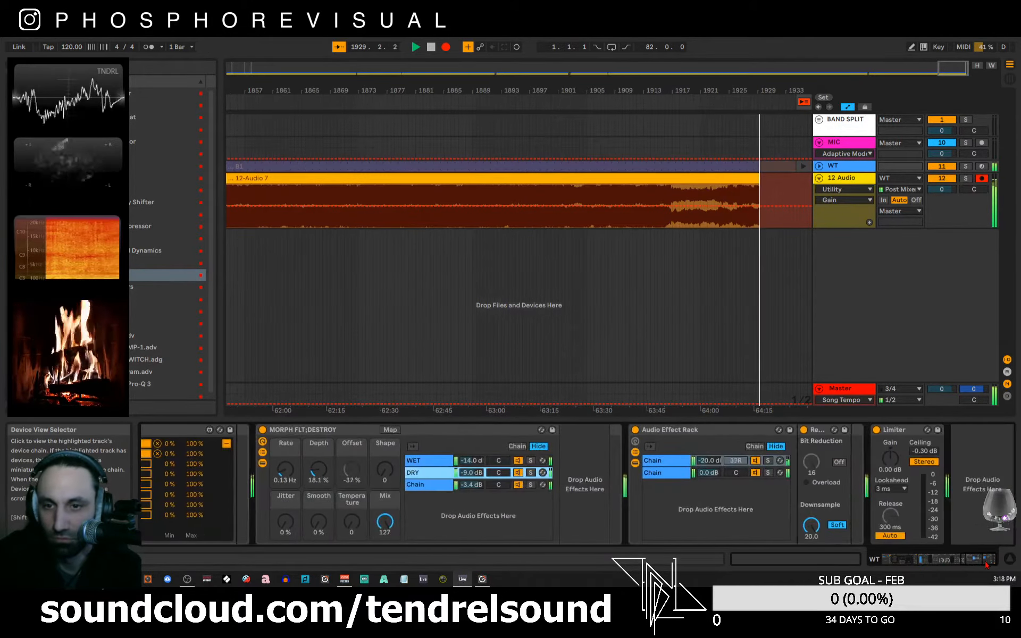
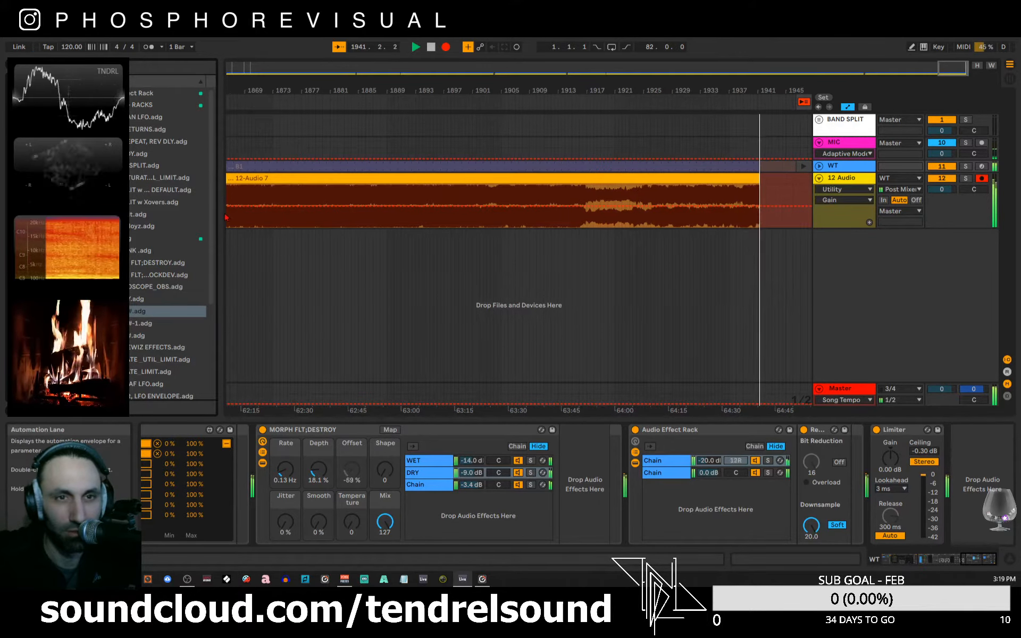
left_click_drag(221, 217, 246, 217)
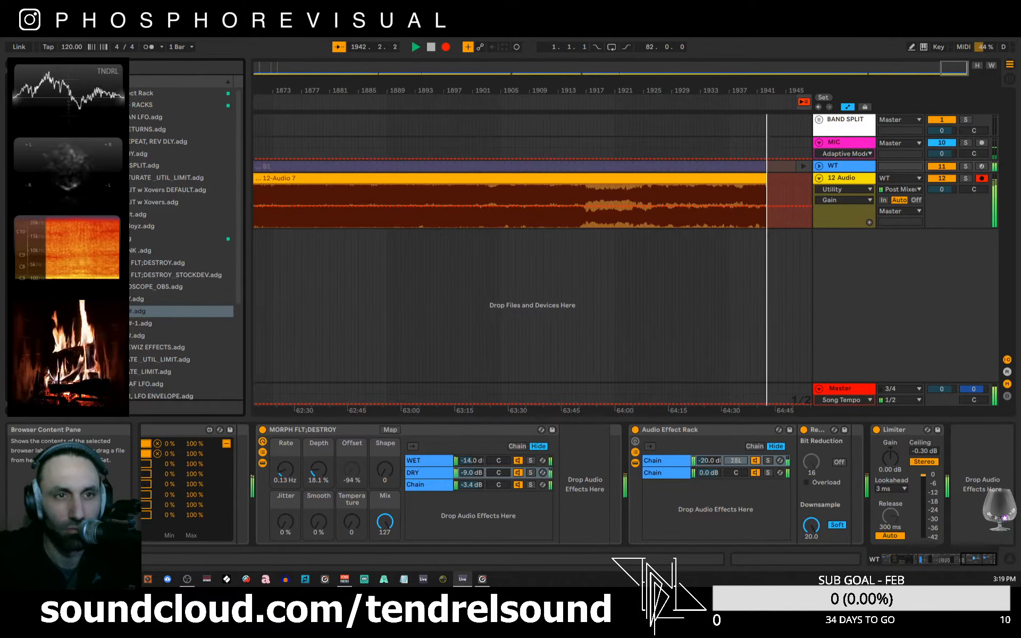
left_click_drag(170, 190, 870, 451)
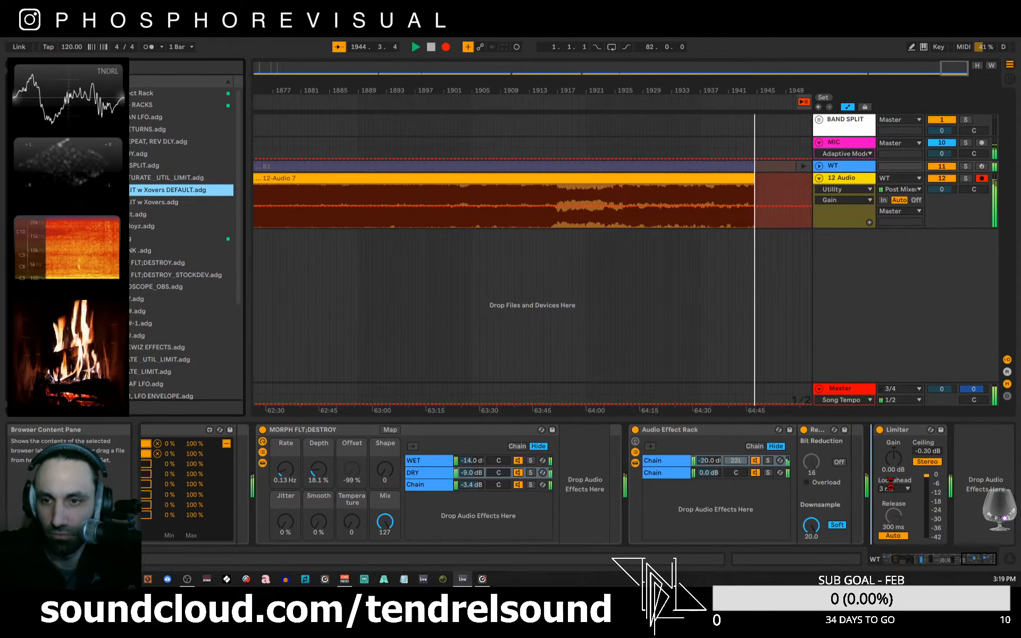
- Mute all chains from 50 - 80 up to 2000 - 7000 in the newly added FAB SPLIT rack
left_click(800, 473)
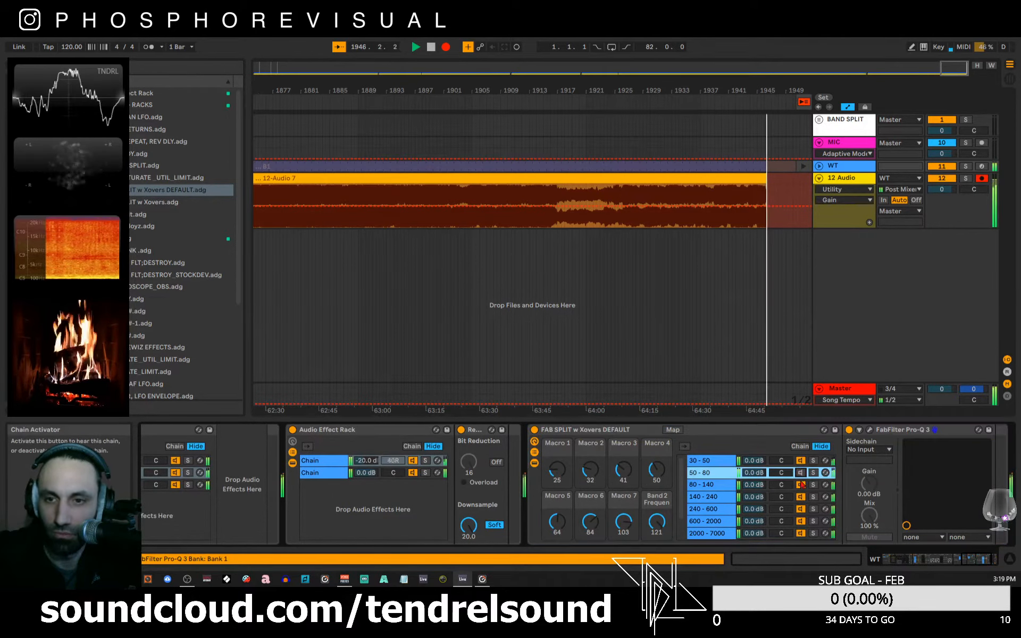
left_click(800, 484)
left_click(800, 496)
left_click(800, 509)
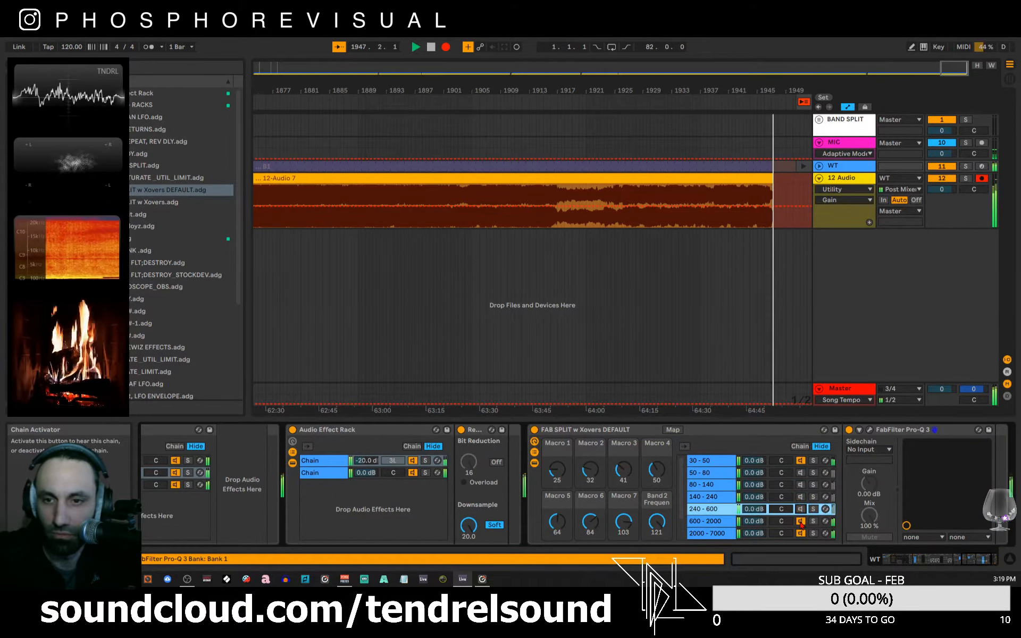
left_click(801, 522)
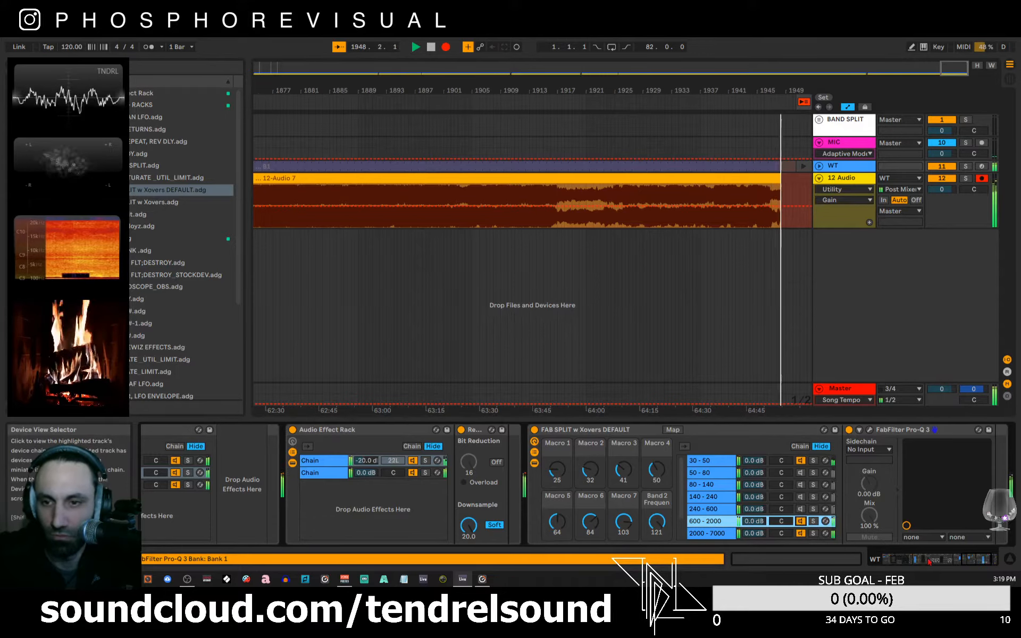
left_click_drag(930, 561, 973, 573)
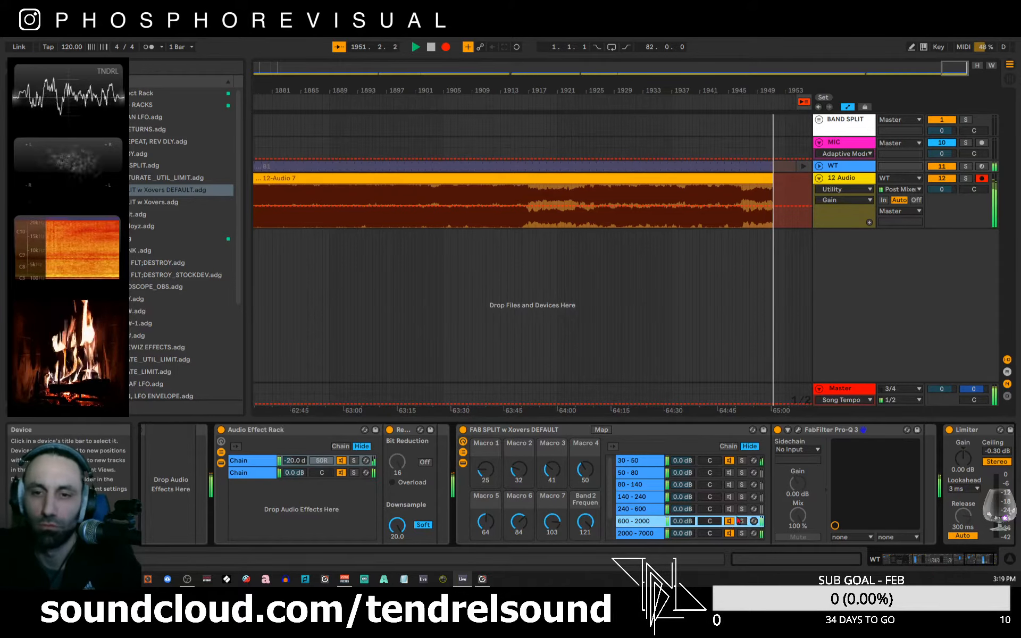
left_click(730, 522)
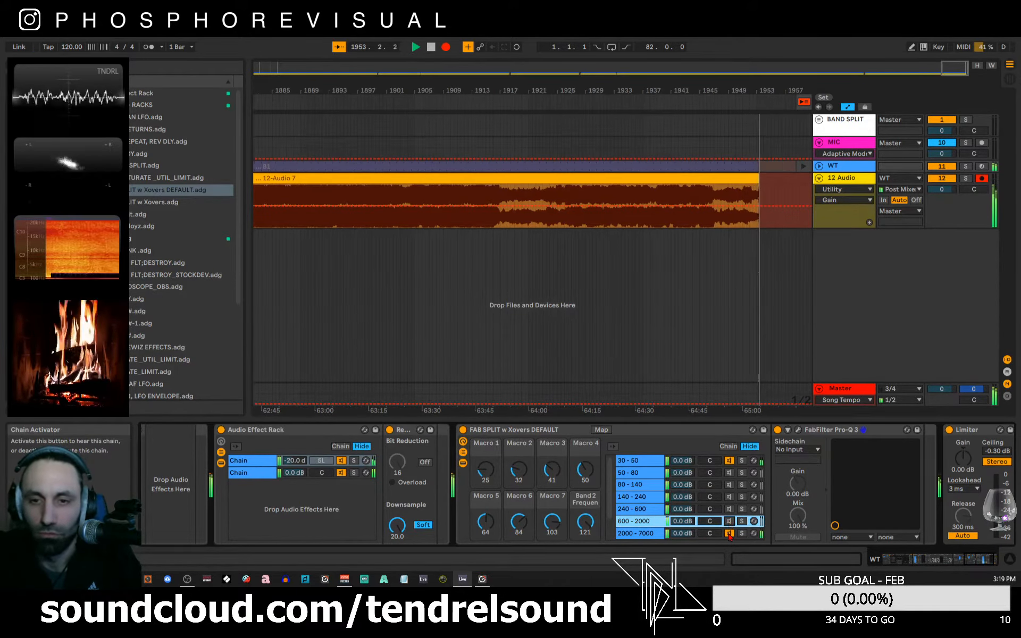
left_click(729, 534)
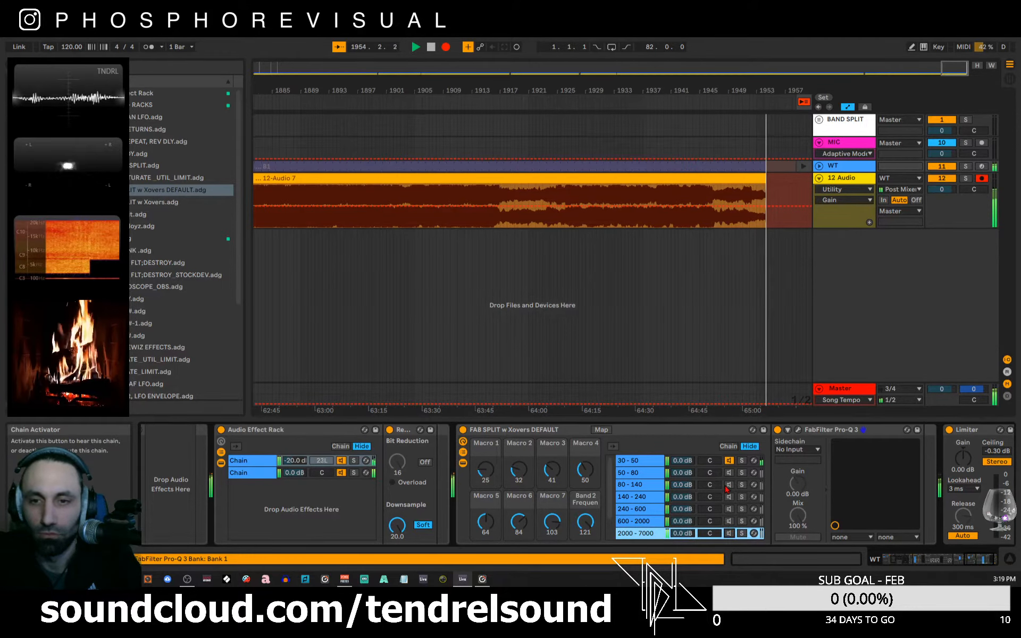
- Mute the new FAB SPLIT rack's 7000 - 20k chain and reactivate its 2000 - 7000 chain
scroll(727, 488, "down", 2)
left_click(729, 522)
left_click(729, 509)
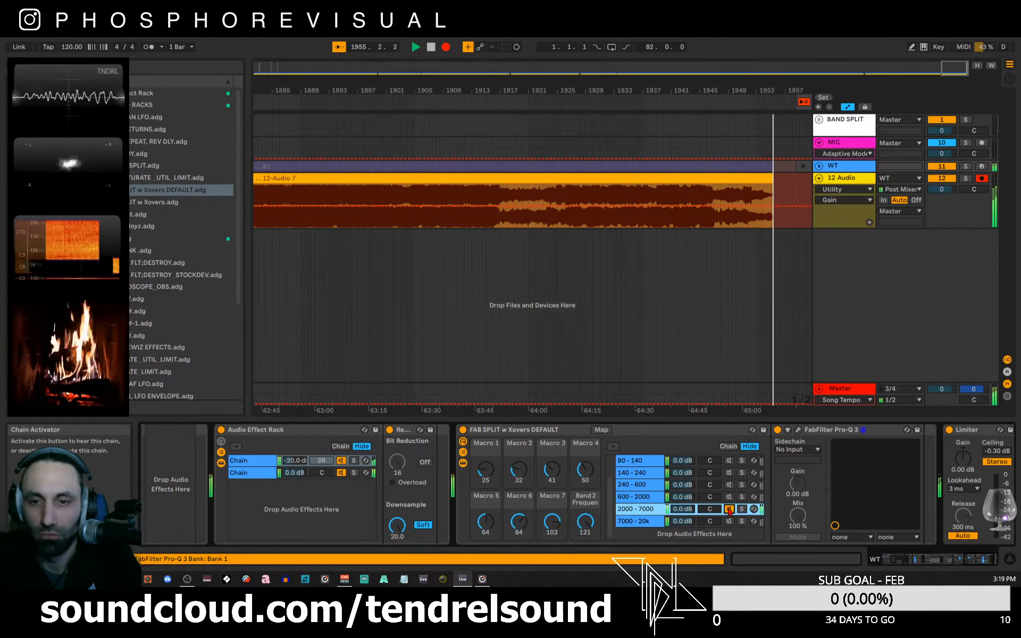
- Reactivate the new FAB SPLIT rack's muted chains from 50 - 80 up to 600 - 2000, plus the 7000 - 20k chain
left_click(729, 485)
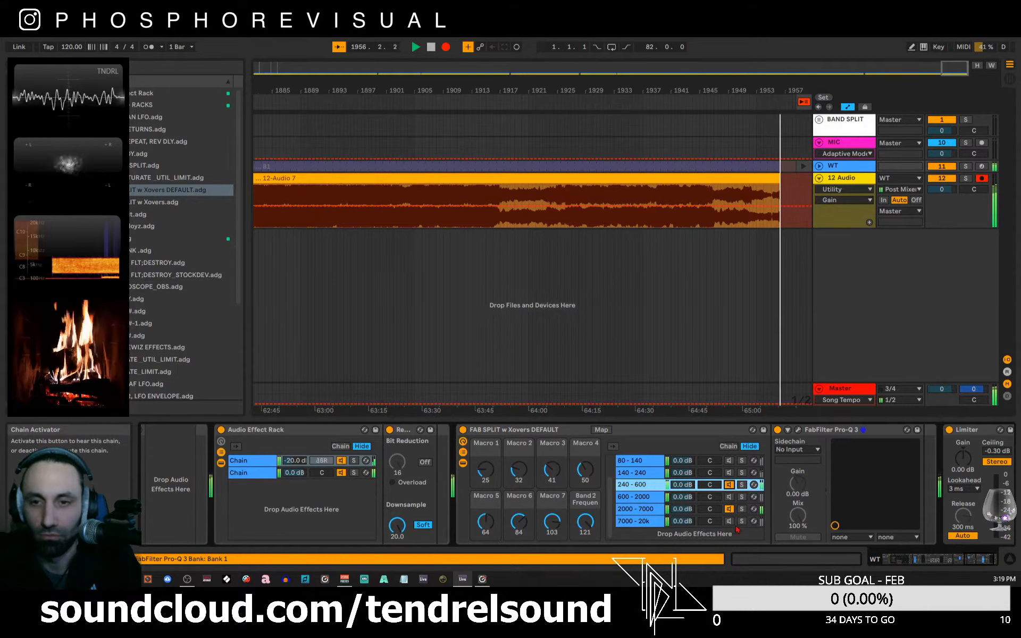
left_click(729, 521)
left_click(729, 473)
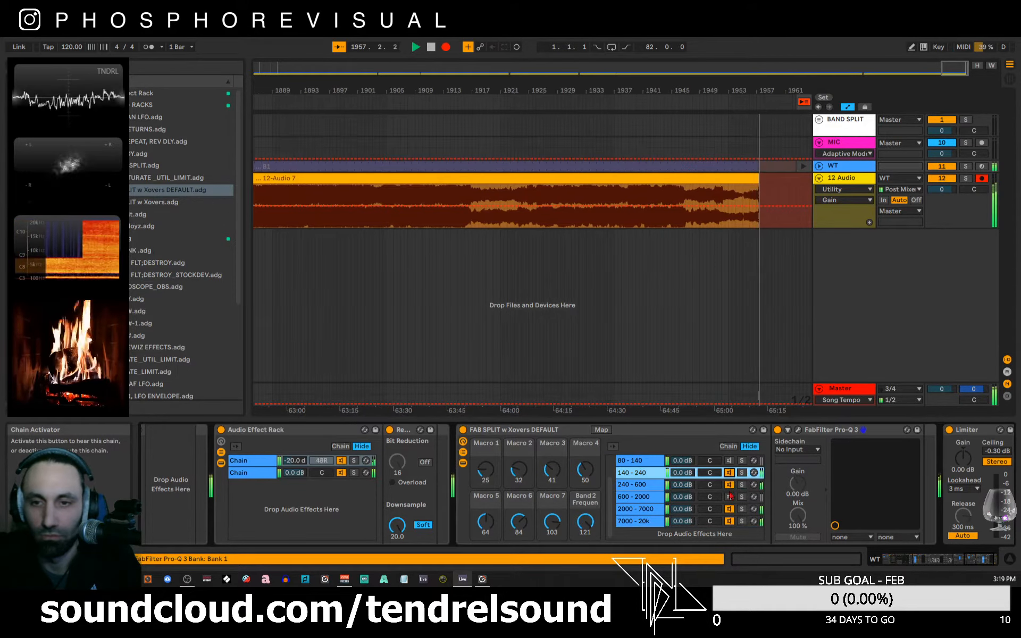
left_click(729, 496)
left_click(729, 461)
scroll(730, 471, "up", 2)
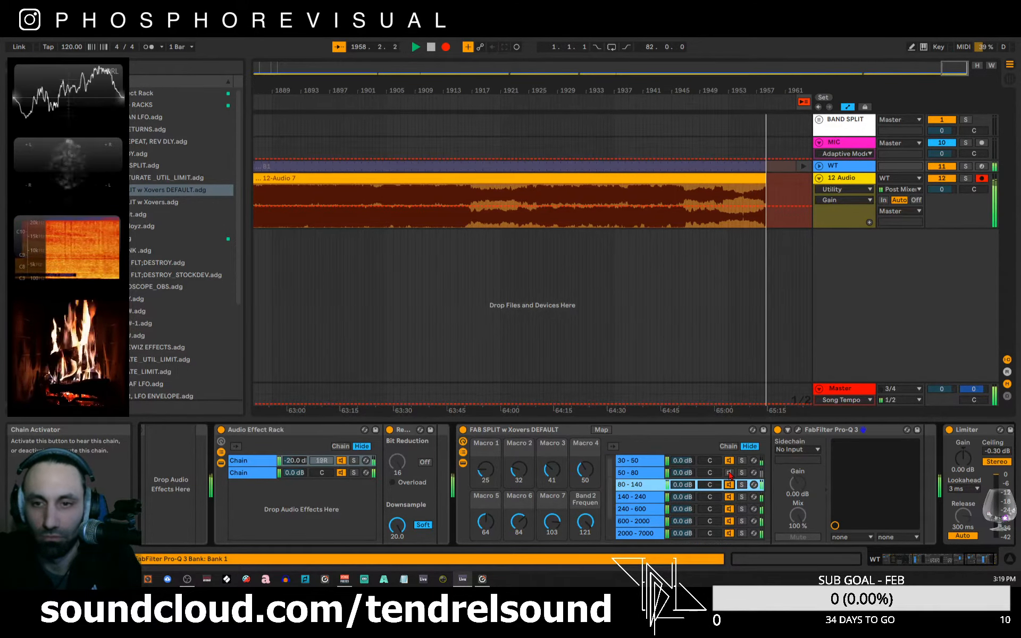
left_click(729, 473)
- Mute the 80 - 140 and 140 - 240 chains in the new FAB SPLIT rack
left_click(729, 485)
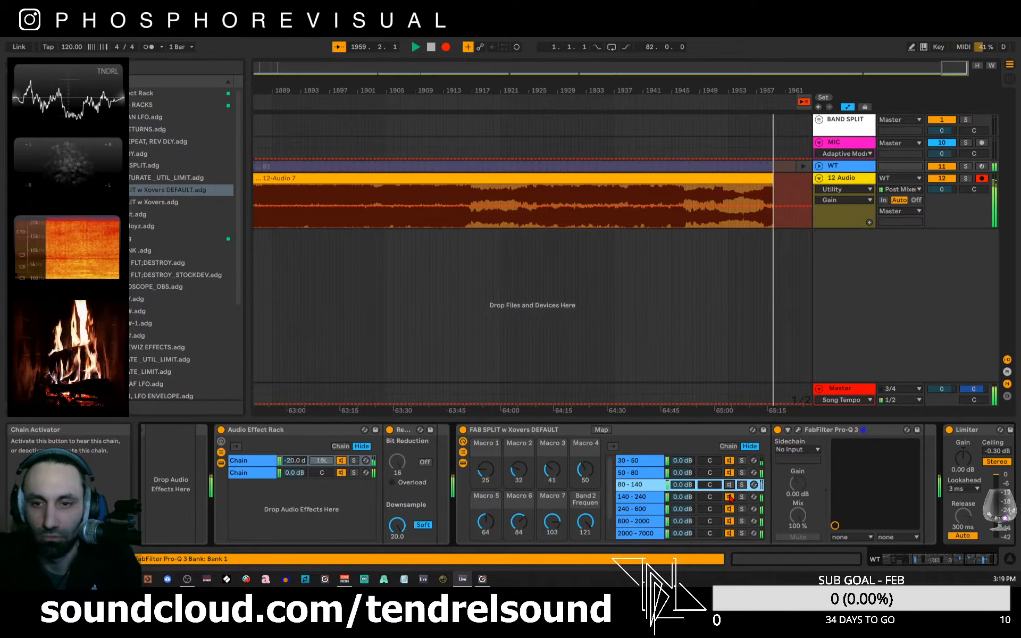
left_click(729, 497)
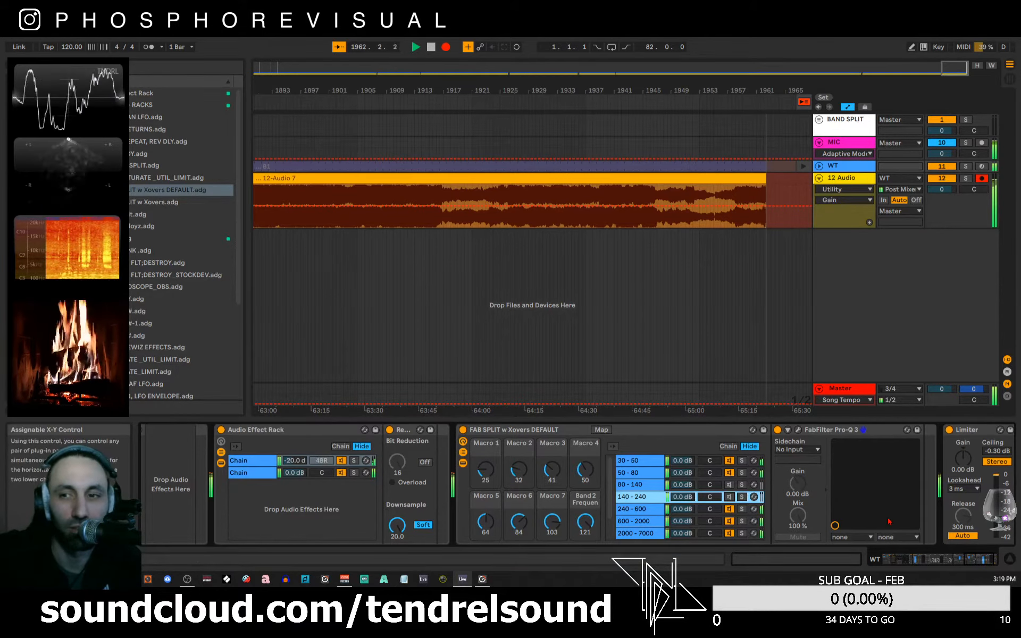
- Find the SPAN analyzer in the browser, insert it after the Limiter on the WT track, and place its open window above the device chain
left_click(953, 561)
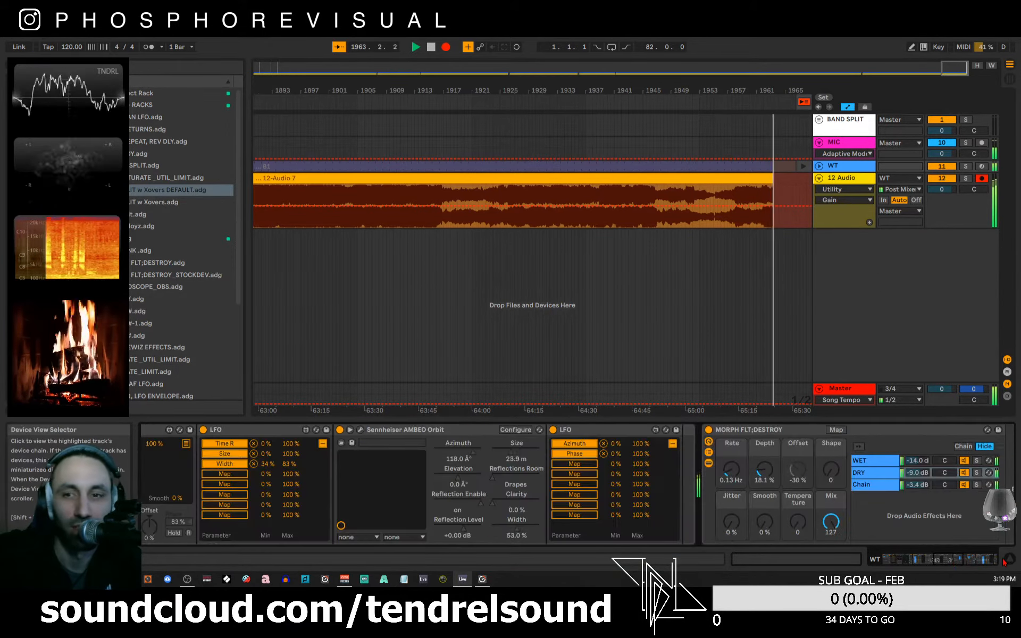
left_click(989, 560)
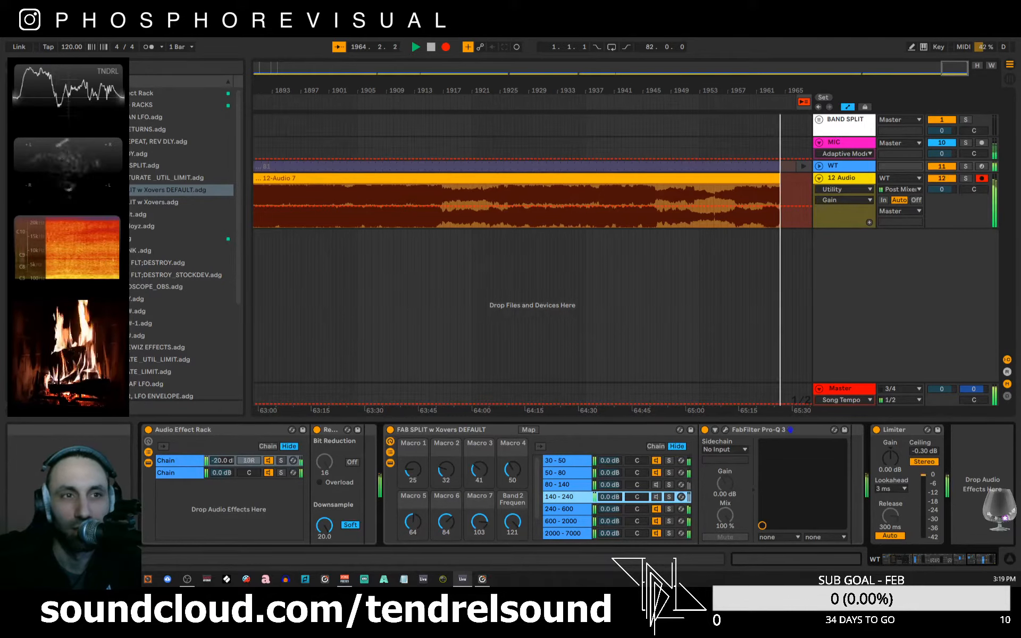
left_click(146, 67)
type("split")
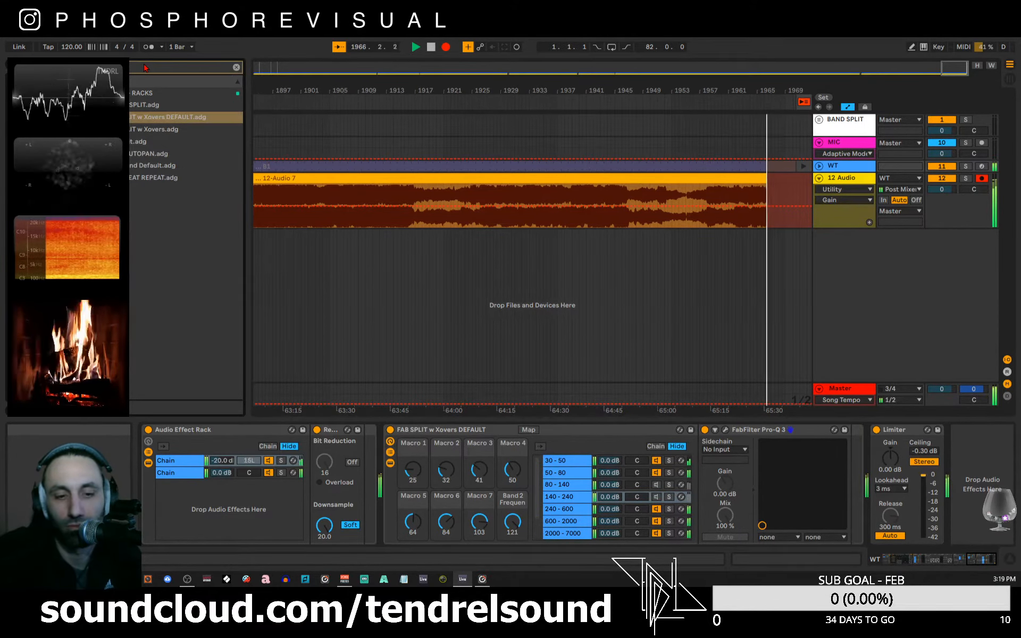
type("s")
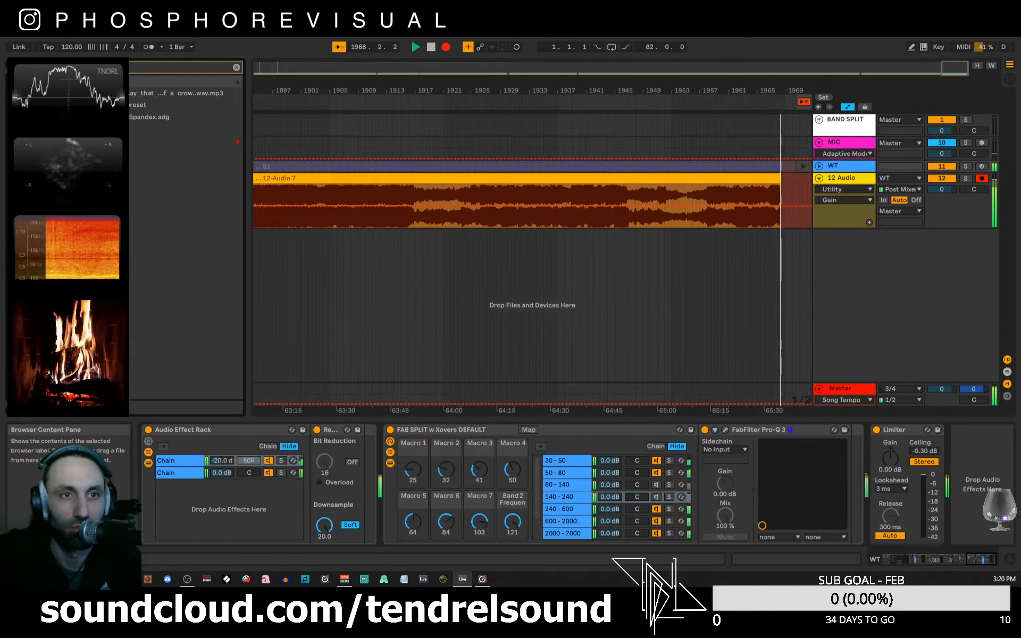
left_click_drag(186, 142, 975, 450)
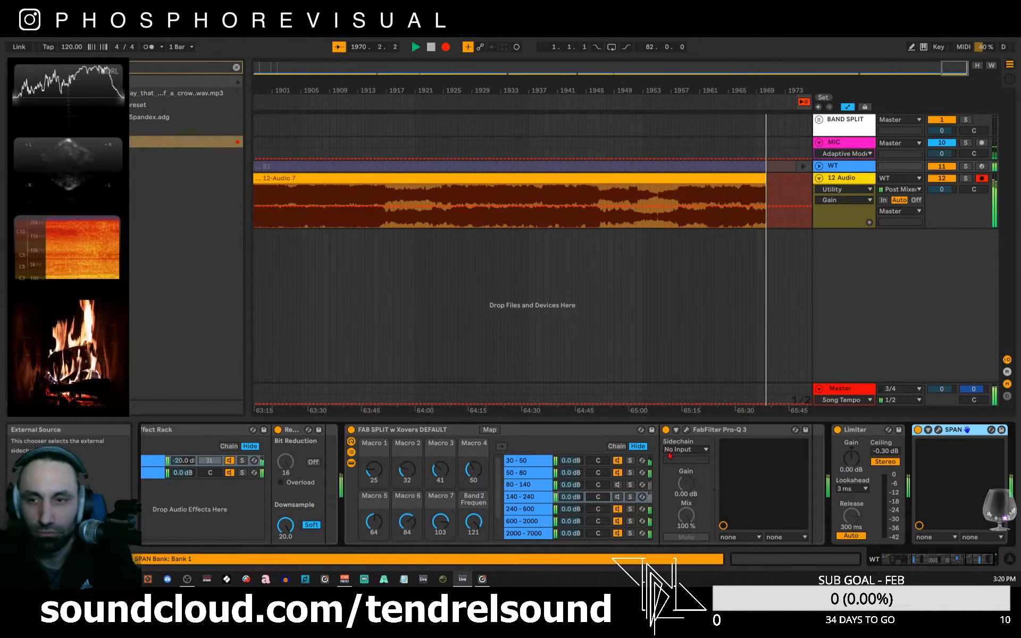
left_click(939, 430)
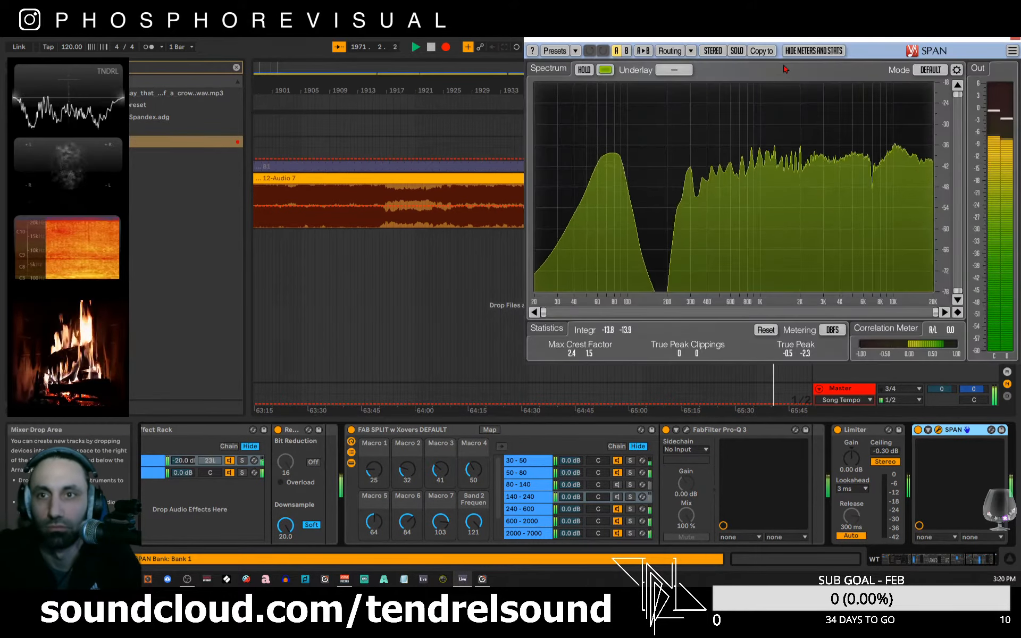
left_click_drag(799, 39, 446, 94)
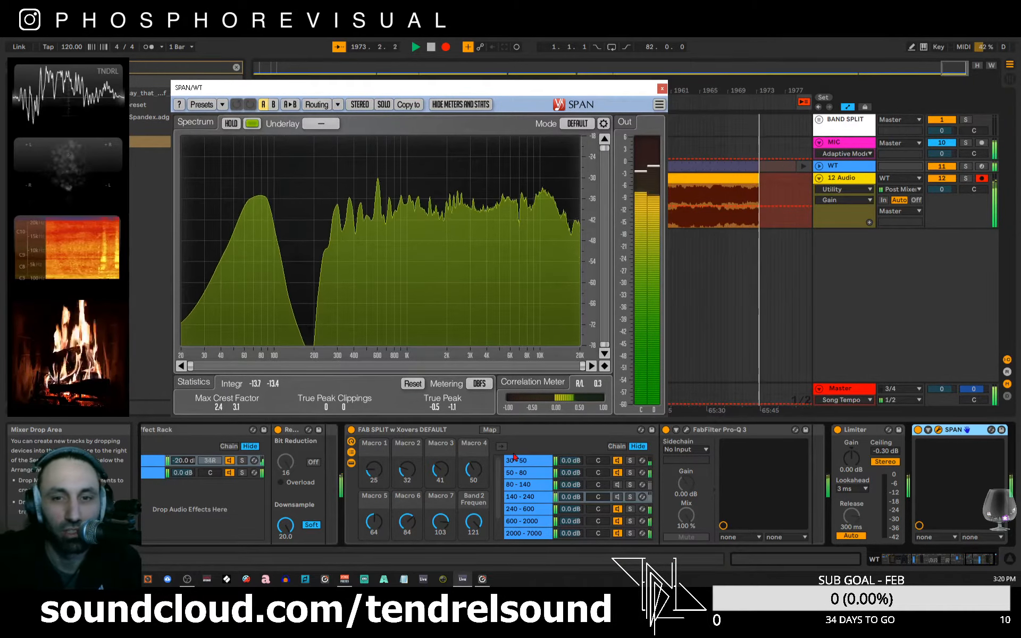
- Mute the FAB SPLIT rack's 50 - 80 and 600 - 2000 chains, and mute and re-enable its 2000 - 7000 chain to compare the spectrum
left_click(623, 477)
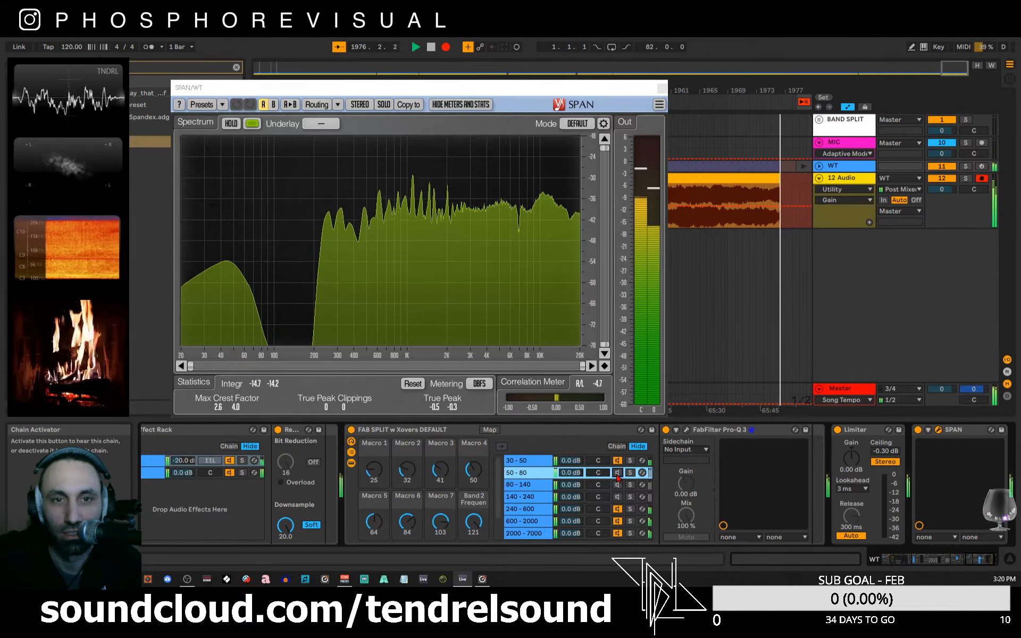
left_click(617, 534)
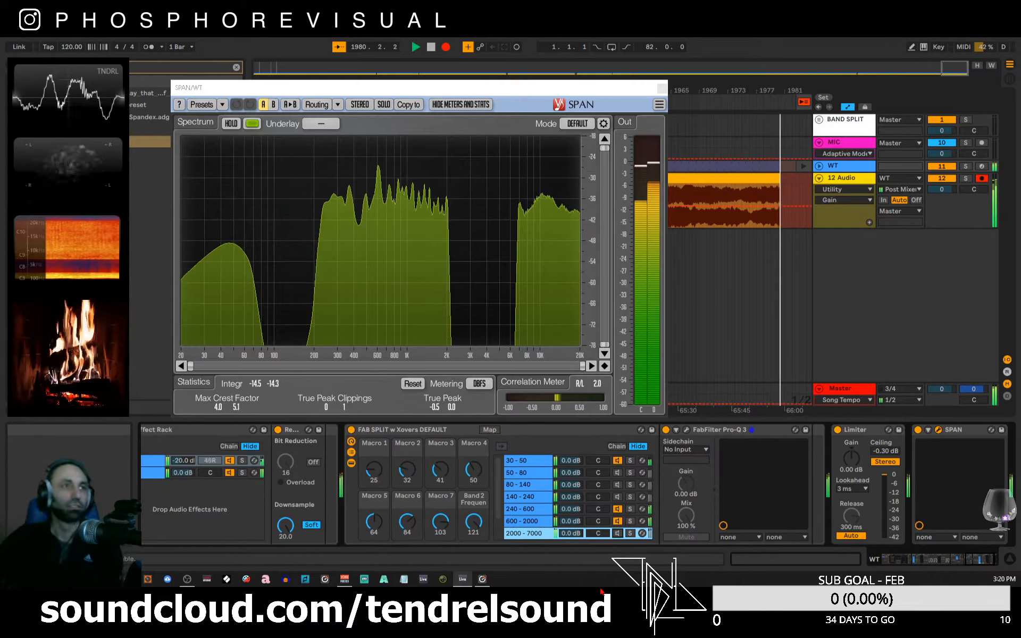
left_click(619, 534)
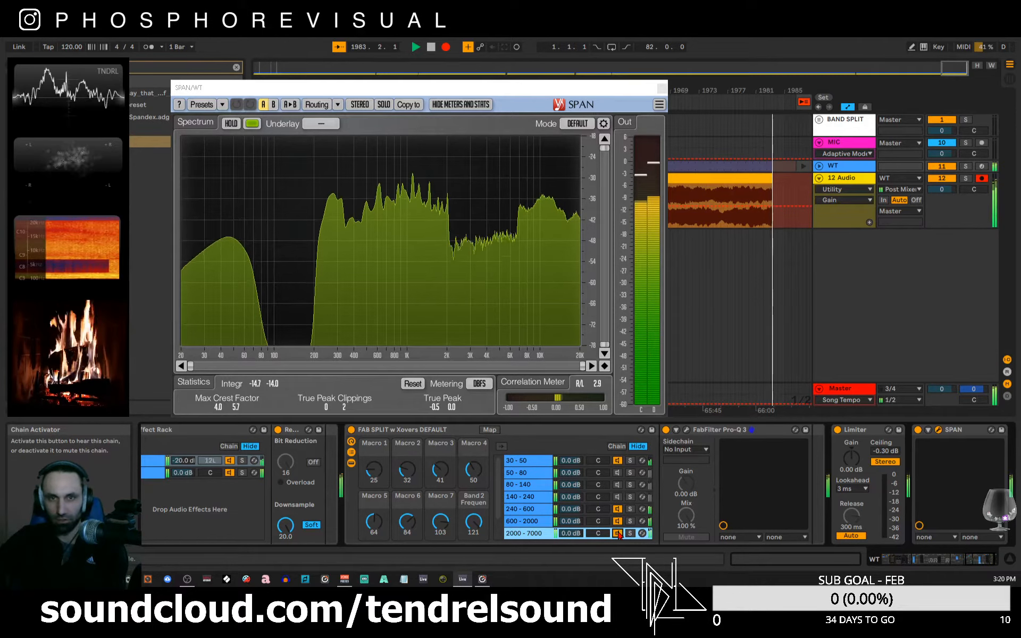
left_click(618, 521)
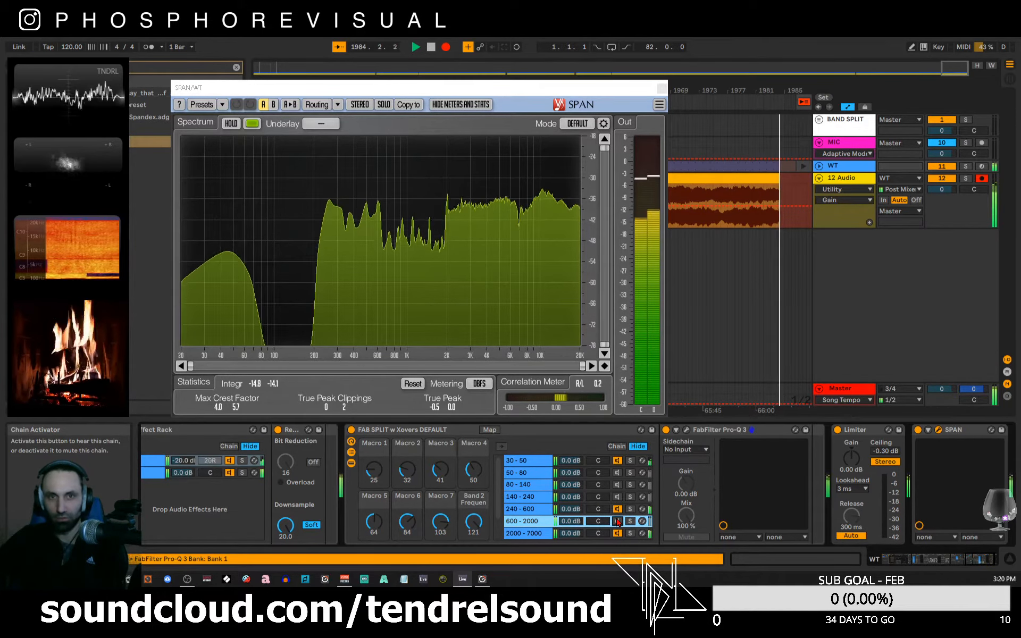
left_click(618, 521)
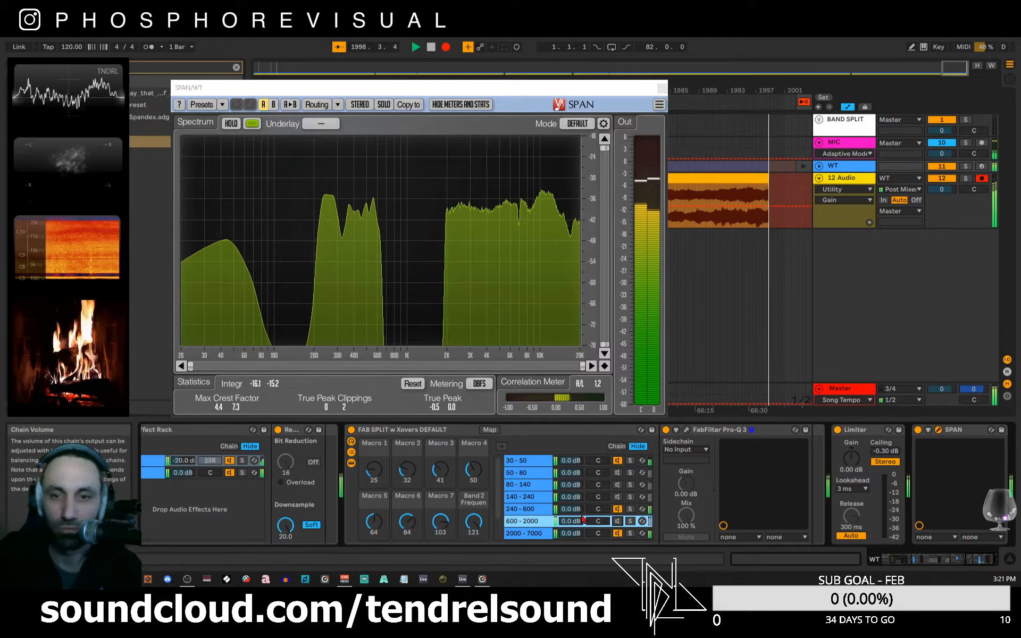
- Reactivate the FAB SPLIT rack's 140 - 240, 600 - 2000, 80 - 140 and 50 - 80 chains
left_click(618, 497)
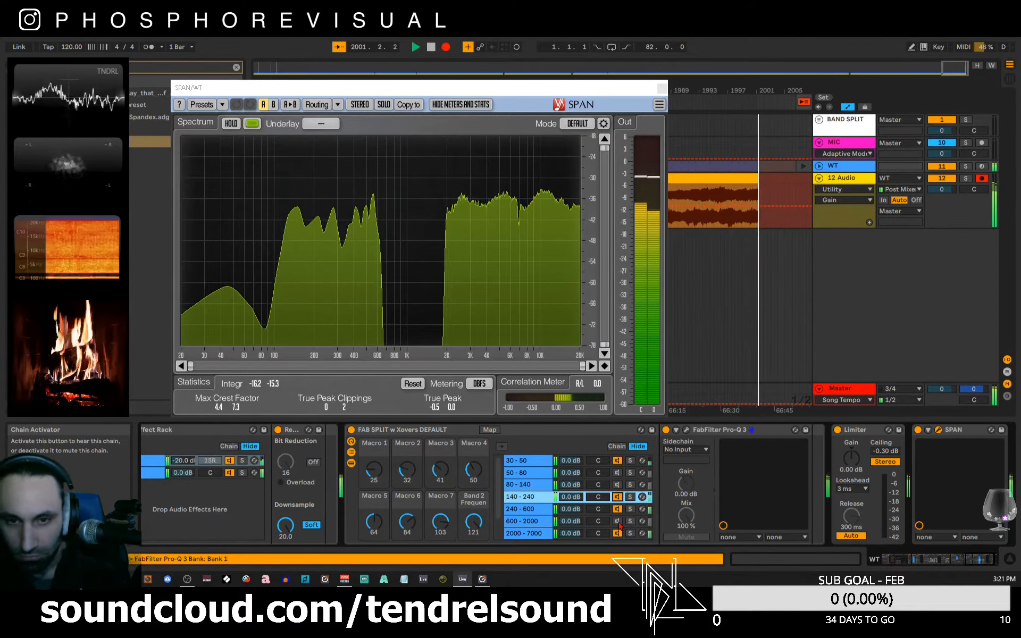
left_click(618, 523)
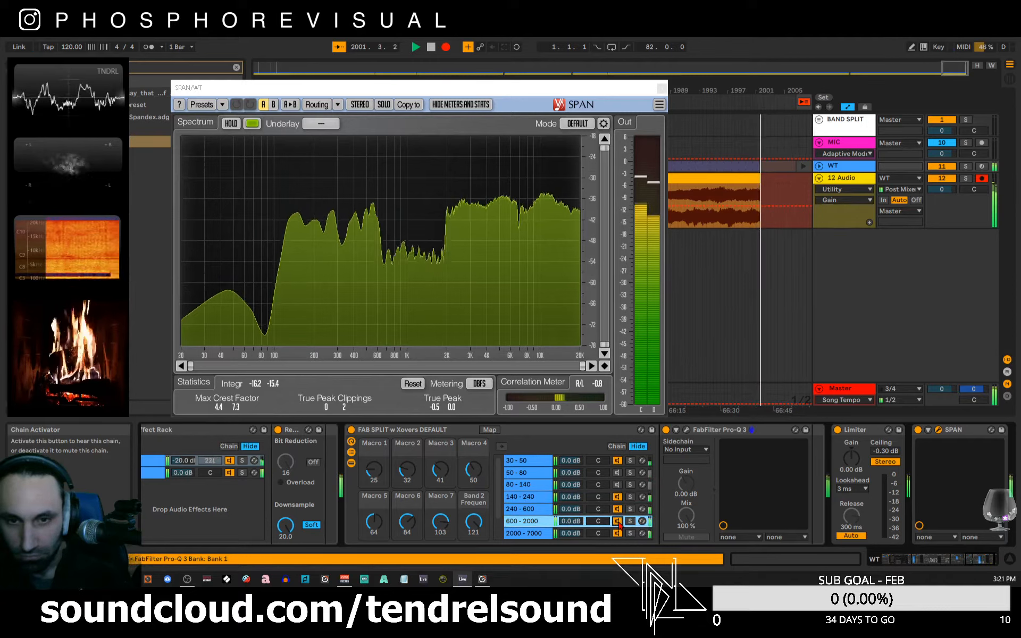
left_click(617, 484)
left_click(616, 473)
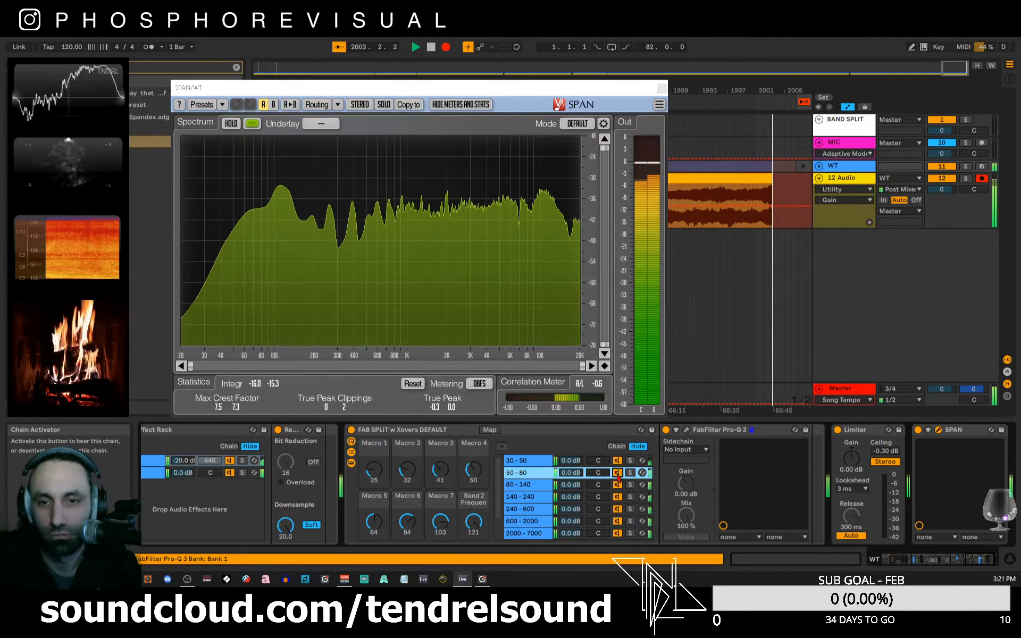
- Audition the FAB SPLIT rack without its 80 - 140 chain by deactivating that chain, and reactivate it
left_click(617, 484)
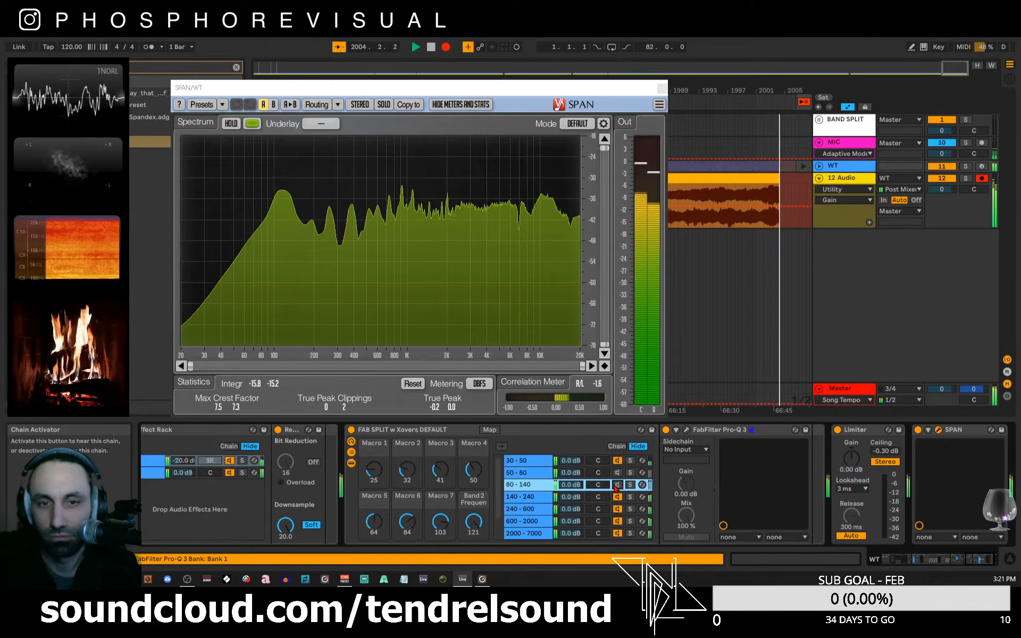
scroll(618, 479, "down", 2)
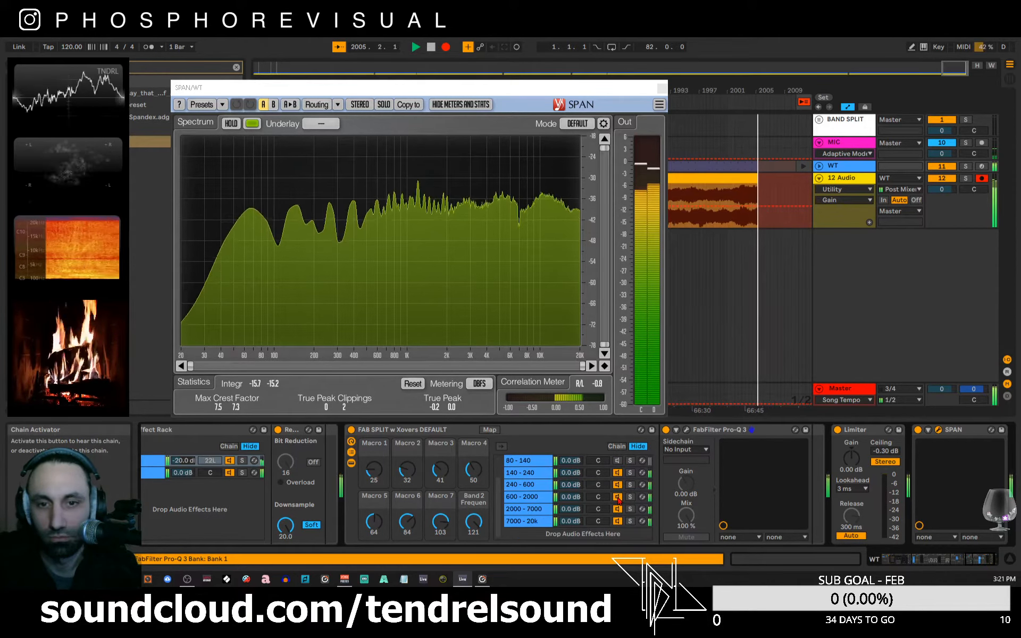
scroll(619, 482, "up", 2)
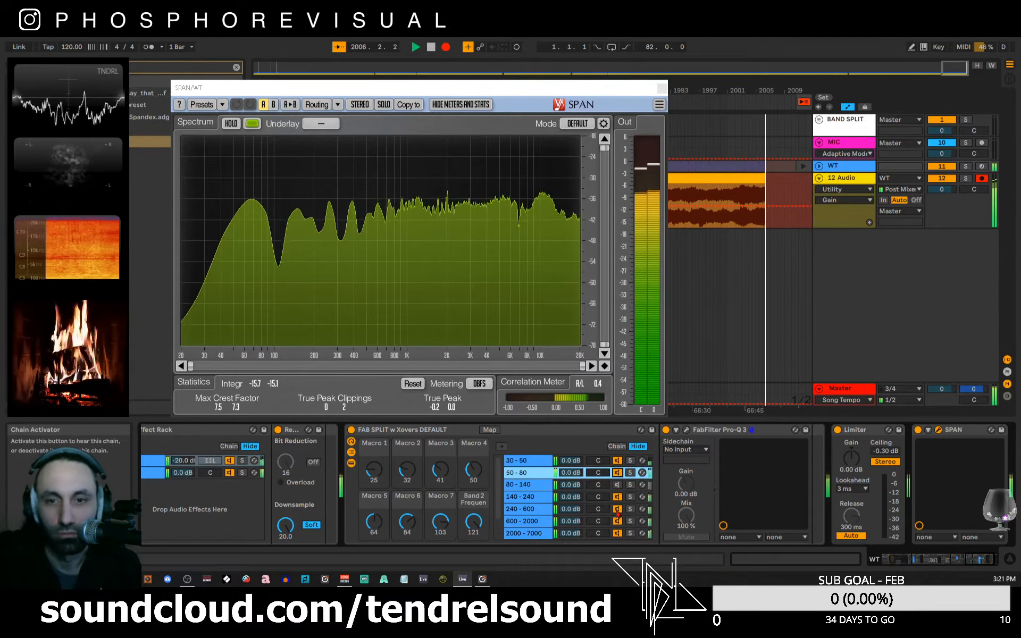
left_click(617, 485)
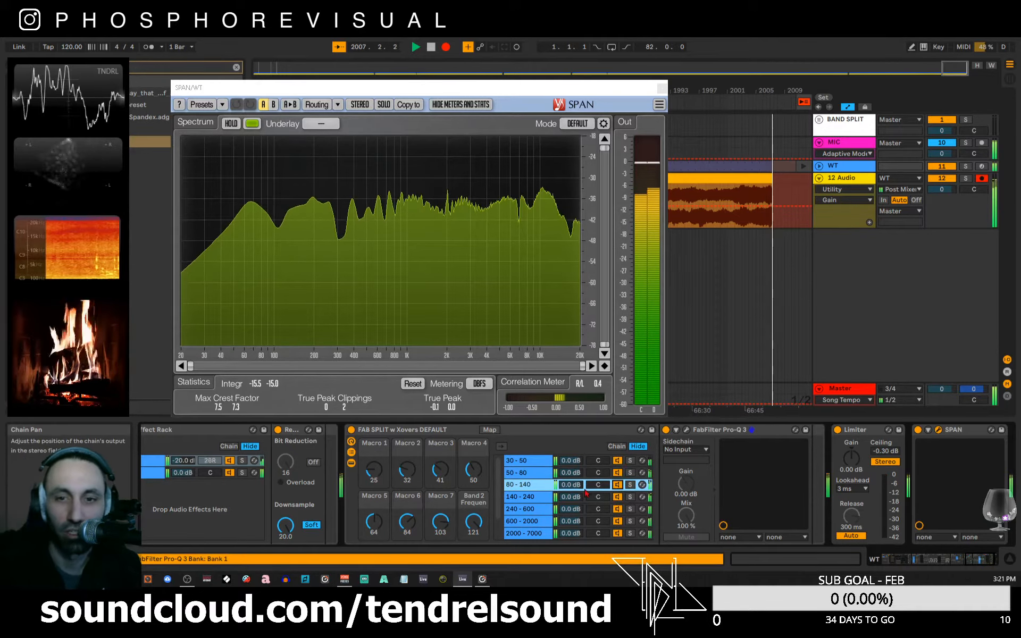
- Lower the 80 - 140 chain's volume to -12.0 dB and the 140 - 240 chain's volume to -32.0 dB
left_click_drag(570, 488, 570, 510)
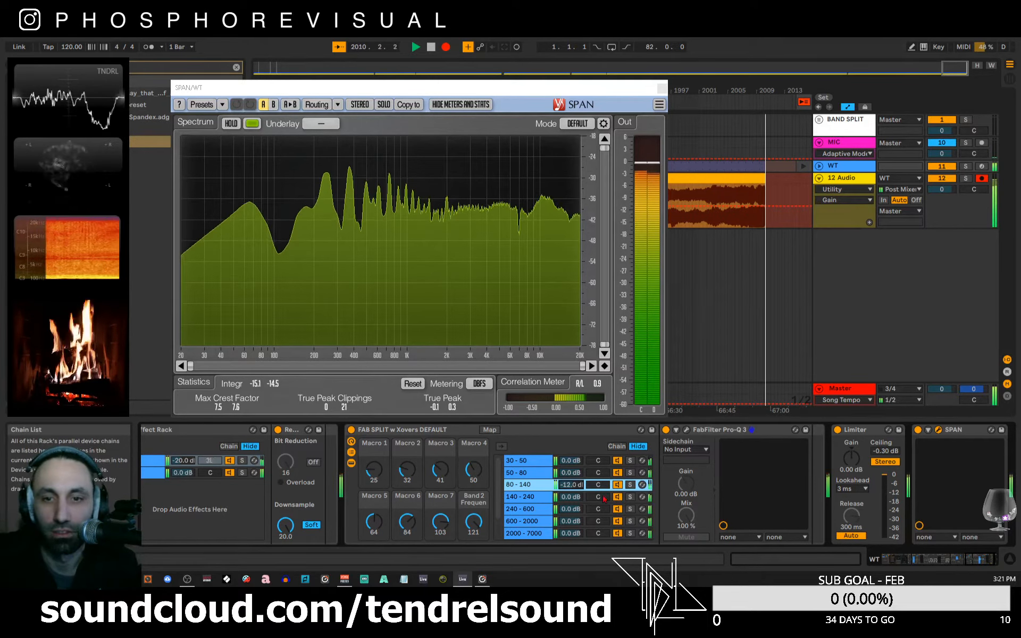
left_click_drag(572, 500, 571, 508)
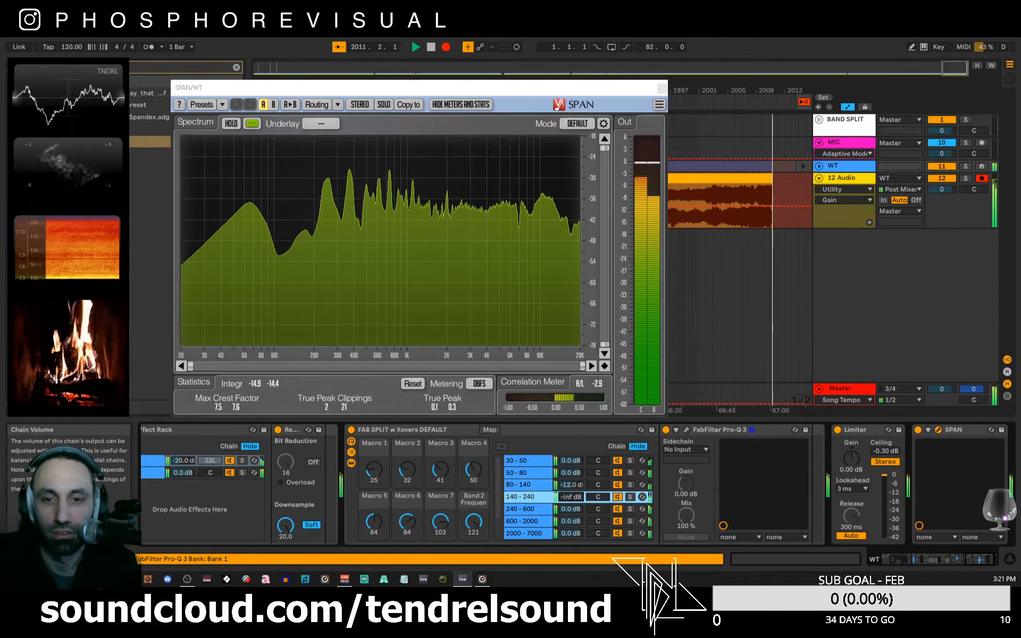
left_click_drag(572, 496, 572, 491)
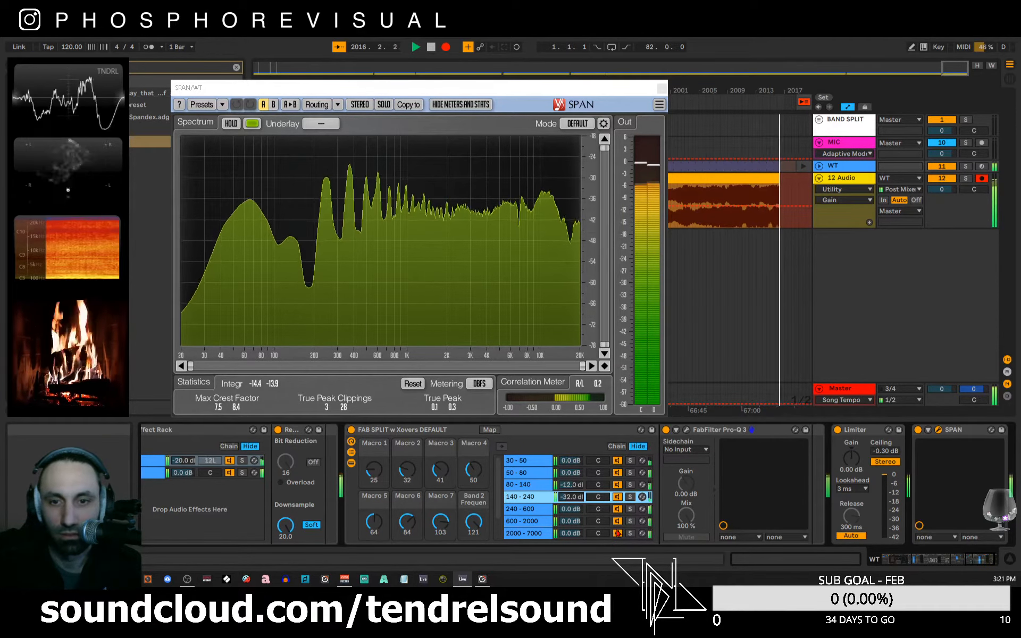
- Try different volumes on the 7000 - 20k and 2000 - 7000 chains, and reset both to 0.0 dB
scroll(546, 520, "down", 2)
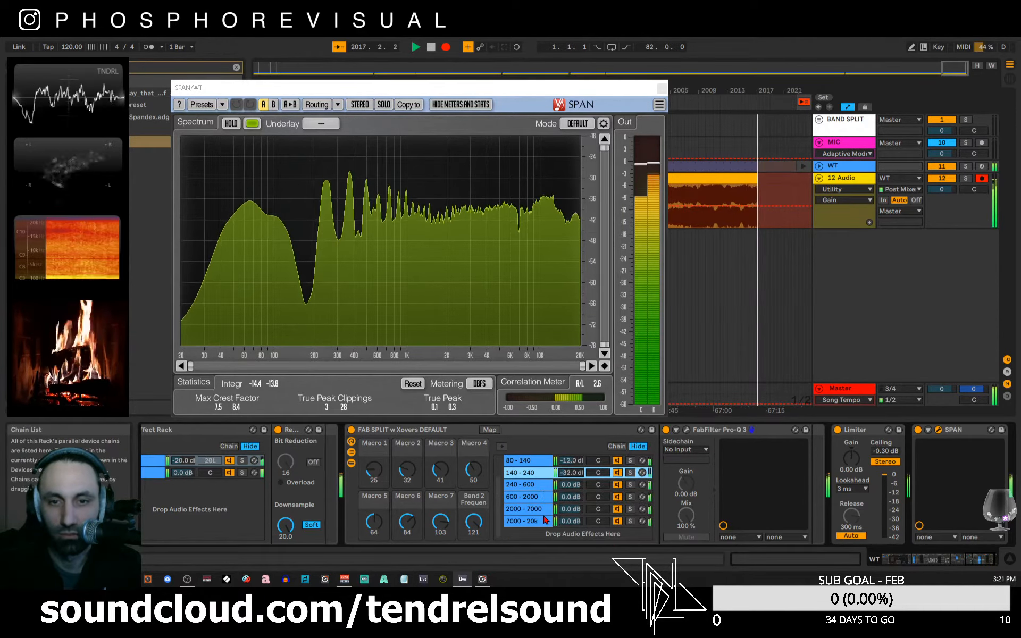
mouse_move(571, 522)
left_mouse_down()
mouse_move(571, 542)
mouse_move(572, 495)
mouse_move(571, 520)
mouse_move(572, 511)
left_mouse_up()
double_click(572, 522)
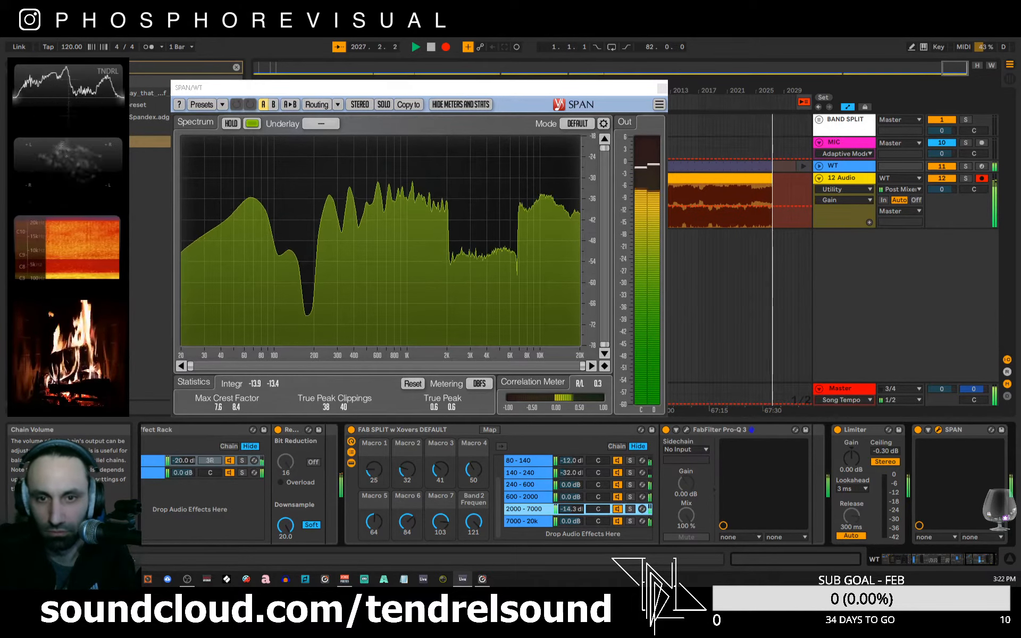
double_click(572, 511)
- Audition the 600 - 2000, 2000 - 7000 and 7000 - 20k chains soloed together, and release the solos one by one
left_click(630, 497)
left_click(630, 509, "ctrl")
left_click(632, 522, "ctrl")
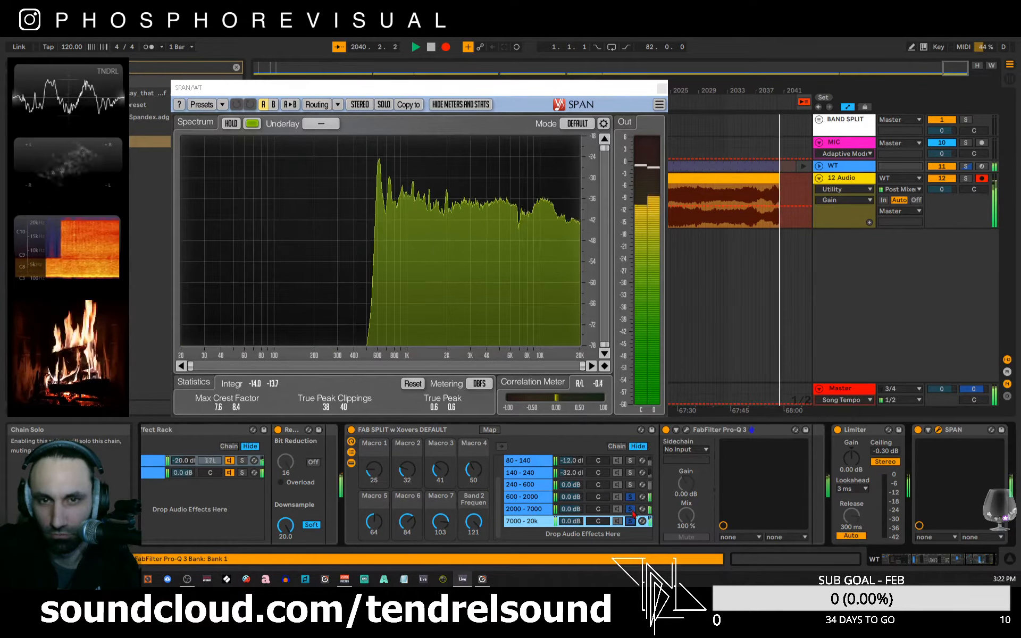
left_click(631, 522)
left_click(630, 509)
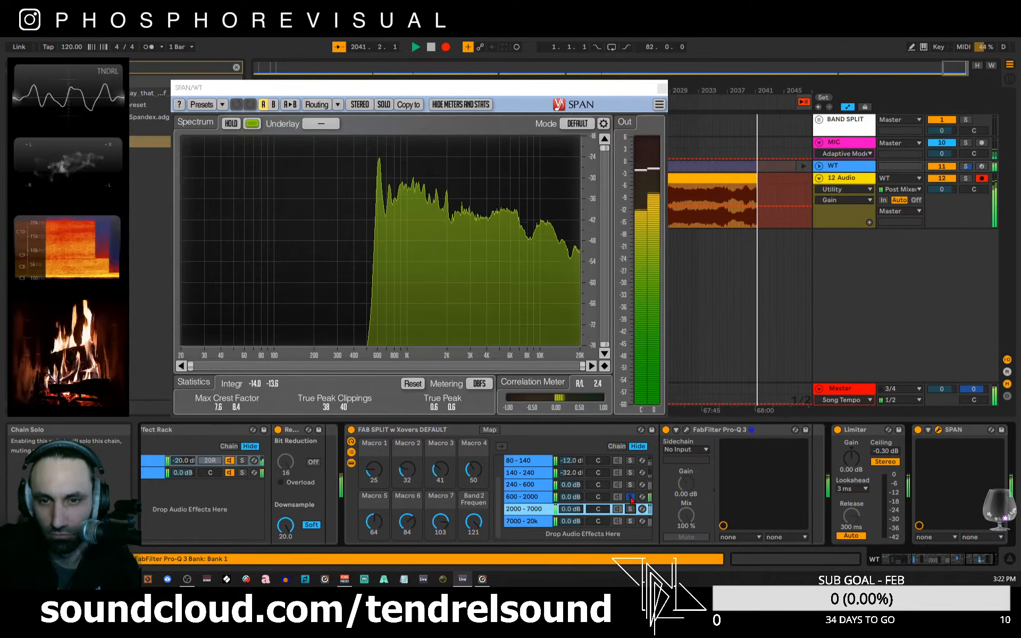
left_click(630, 498)
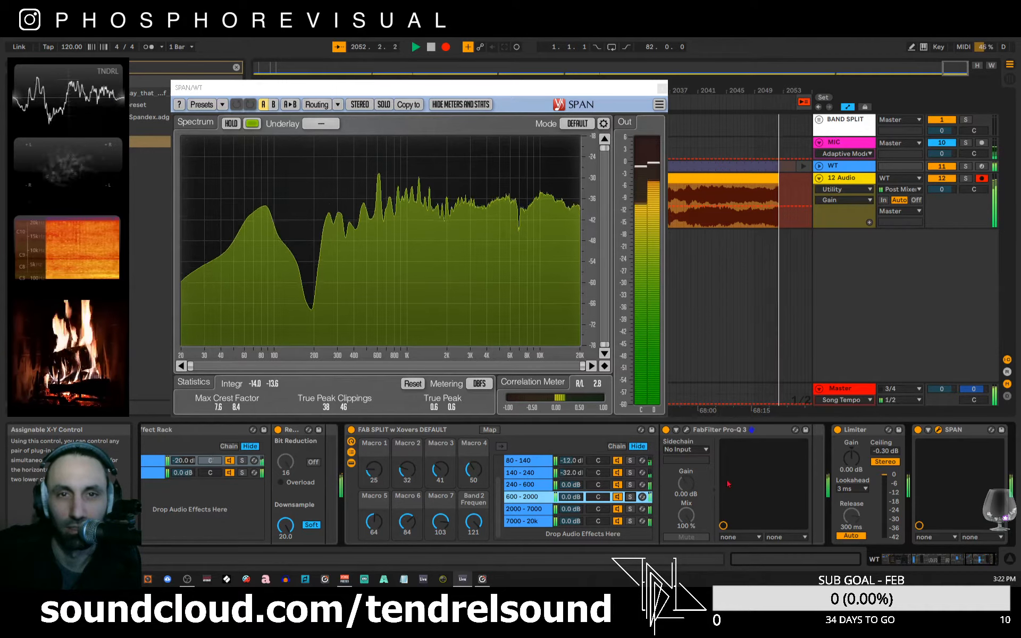
- Change SPAN's spectrum colour to purple and move its window slightly up and to the left
left_click(252, 123)
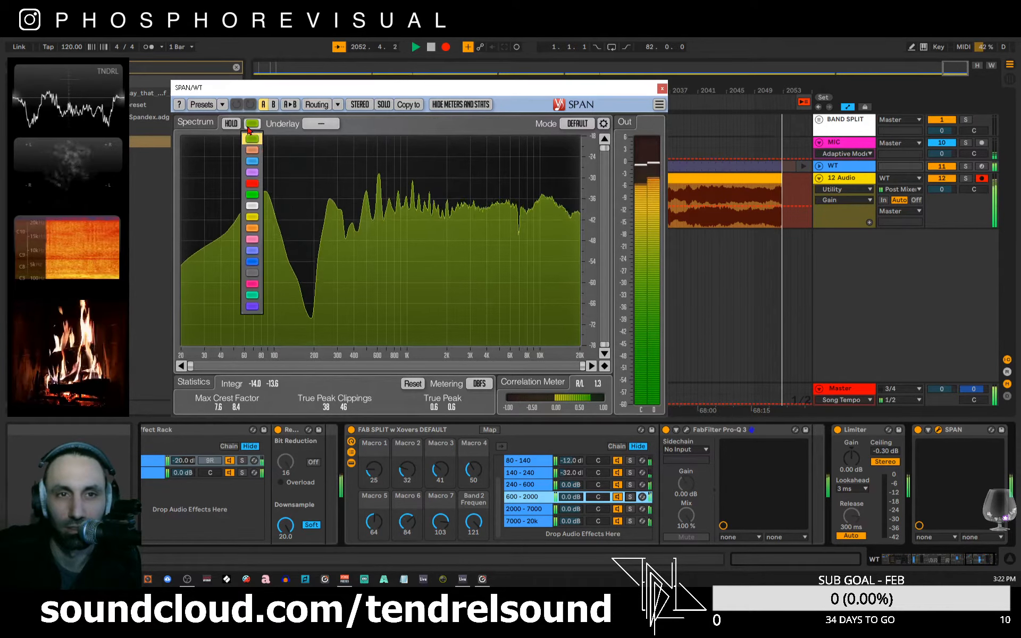
left_click(253, 305)
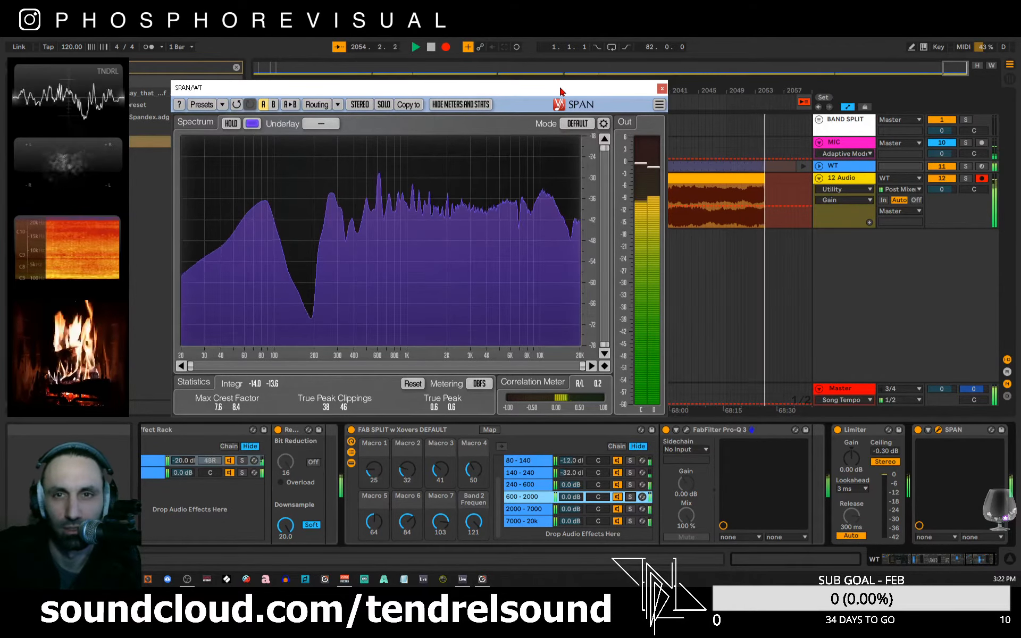
left_click_drag(560, 92, 528, 79)
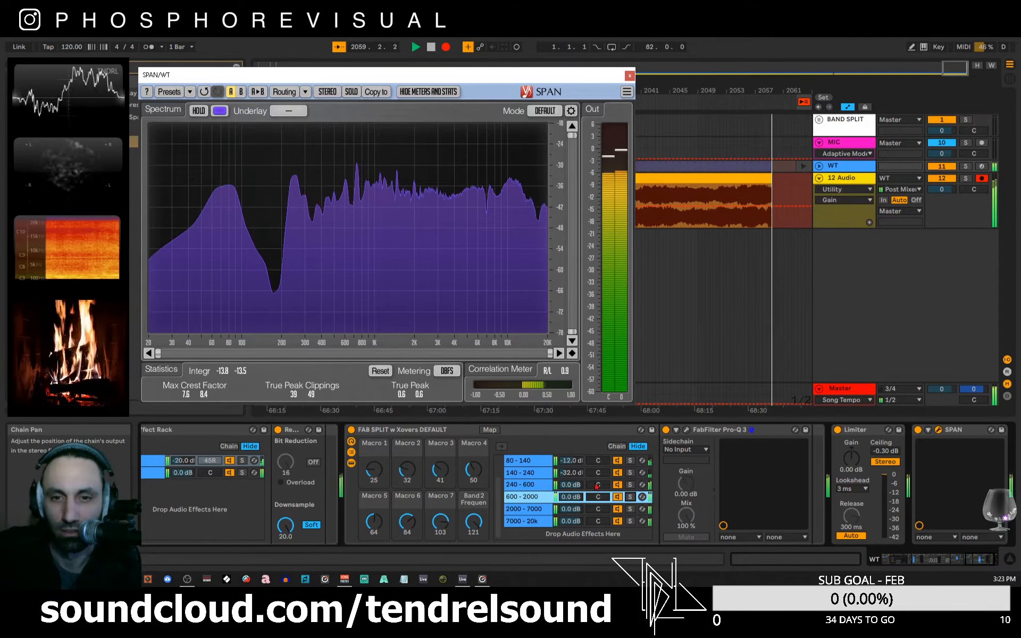
- Set the 240 - 600 chain's volume to -5.0 dB and close the SPAN window
left_click(630, 484)
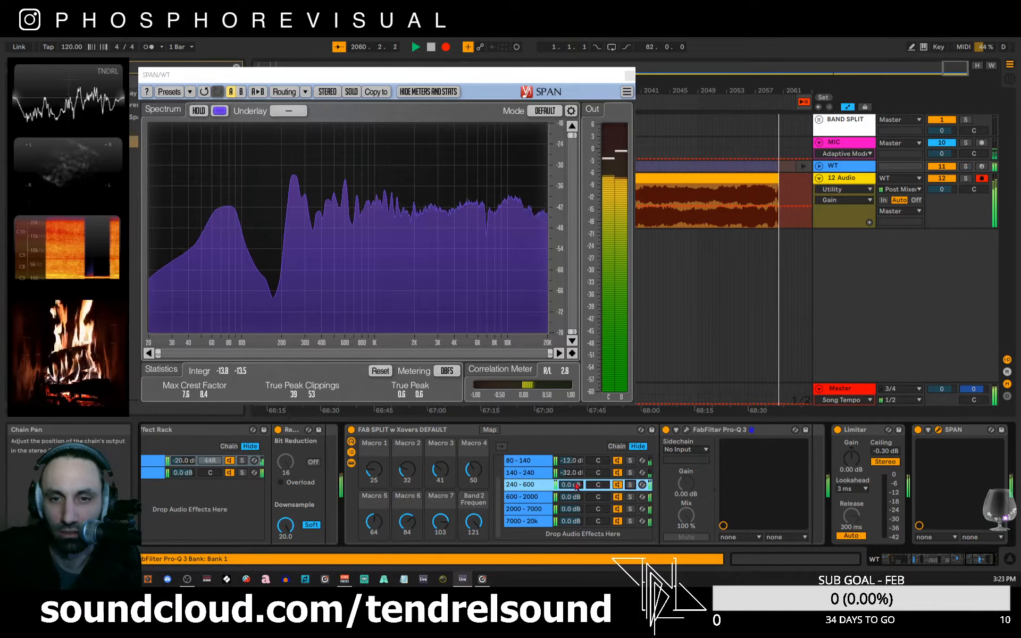
left_click_drag(570, 485, 571, 495)
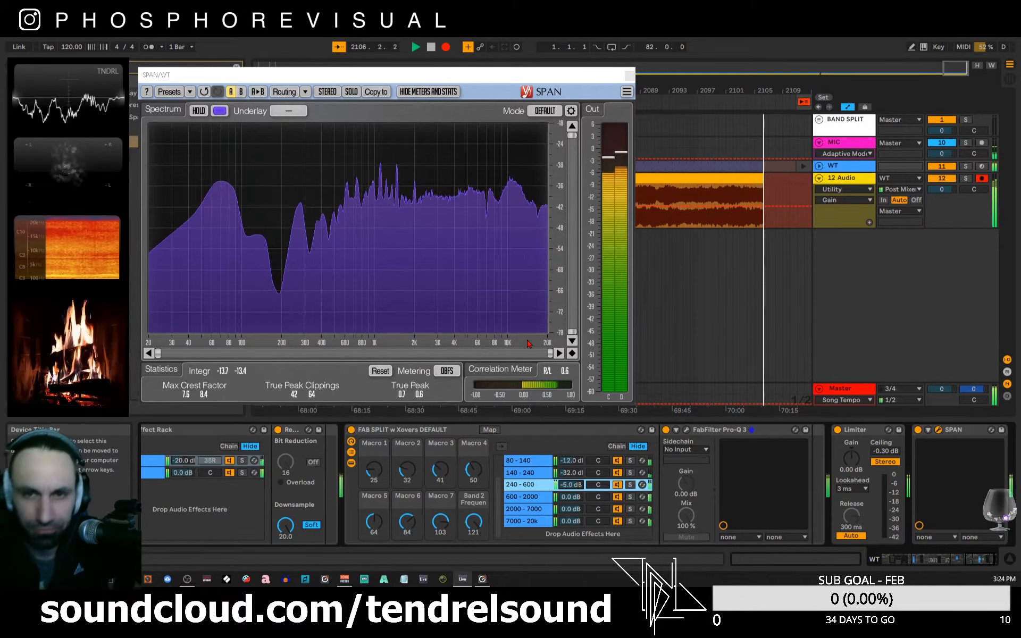
left_click(629, 77)
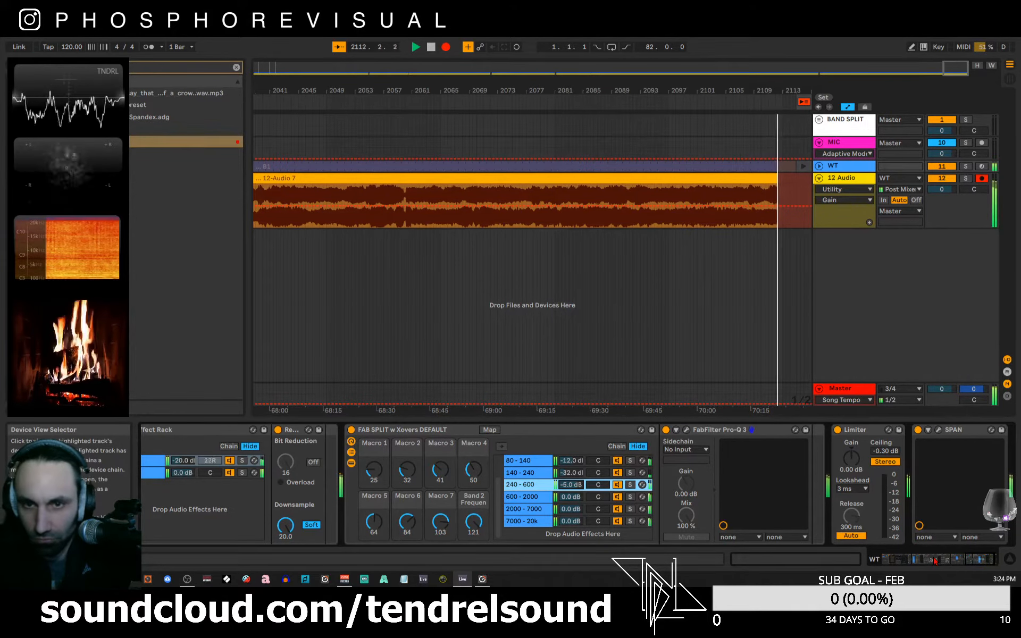
- Audition the 2000 - 7000 chain in solo and release the solo
left_click(631, 510)
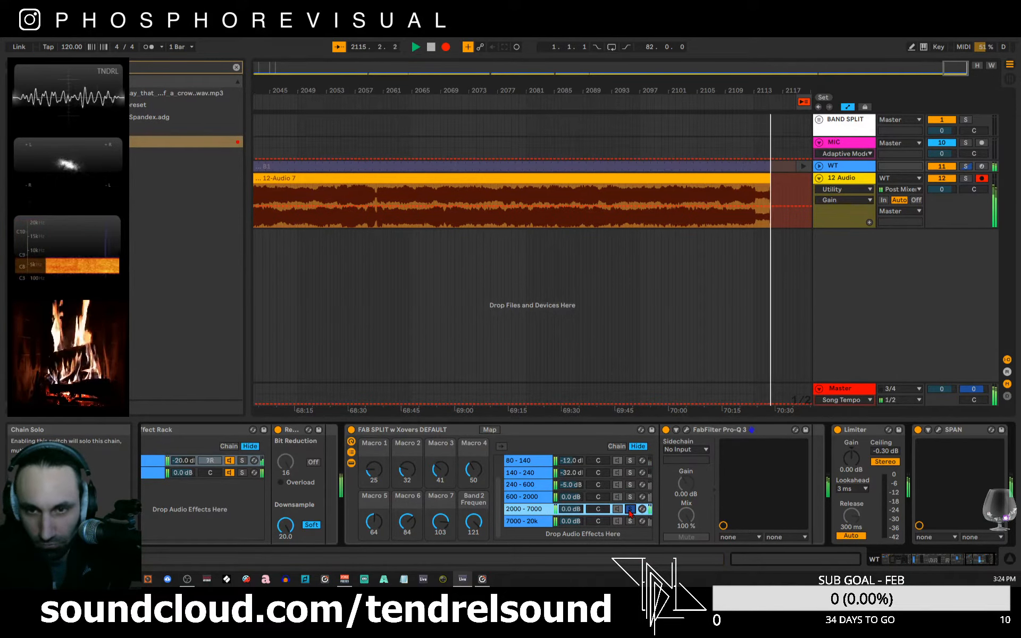
left_click(630, 509)
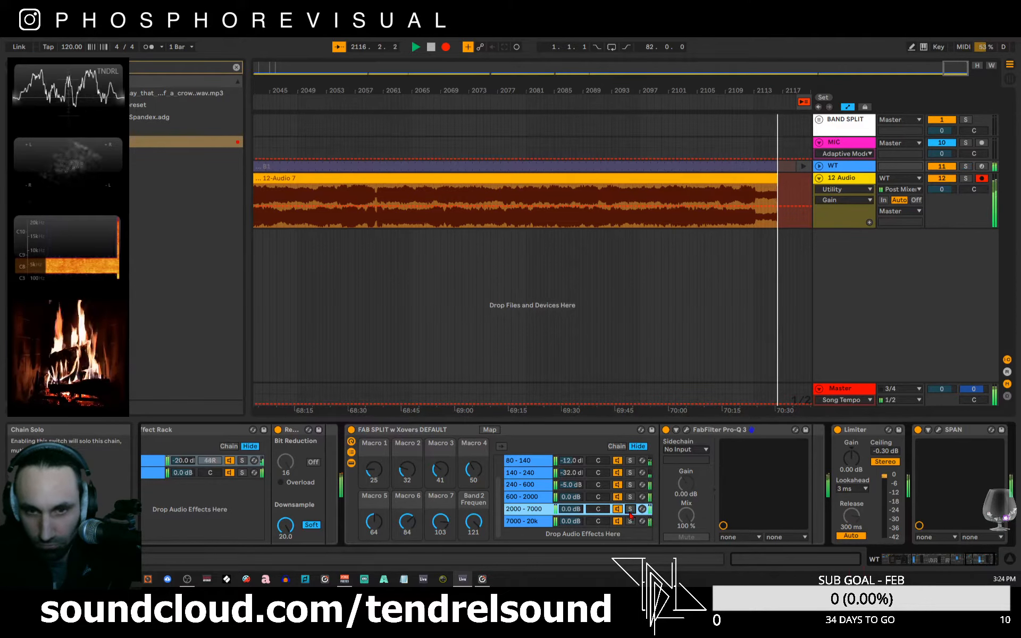
- Fold the three LFO devices around Sennheiser AMBEO Orbit and hide the AMBEO Orbit parameters
mouse_move(948, 562)
left_mouse_down()
mouse_move(920, 561)
mouse_move(928, 561)
left_mouse_up()
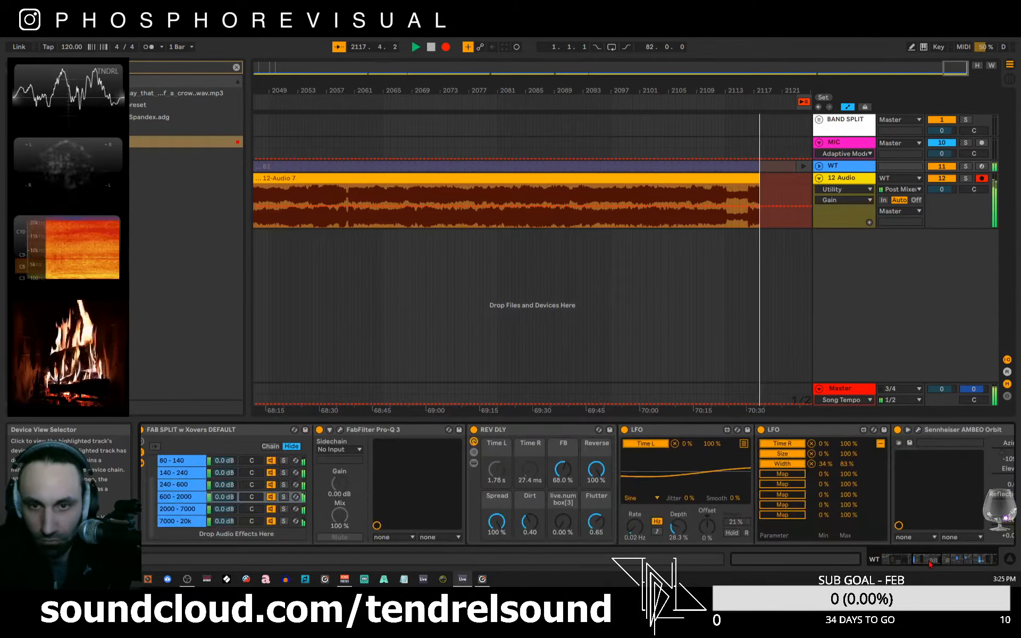
left_click(881, 444)
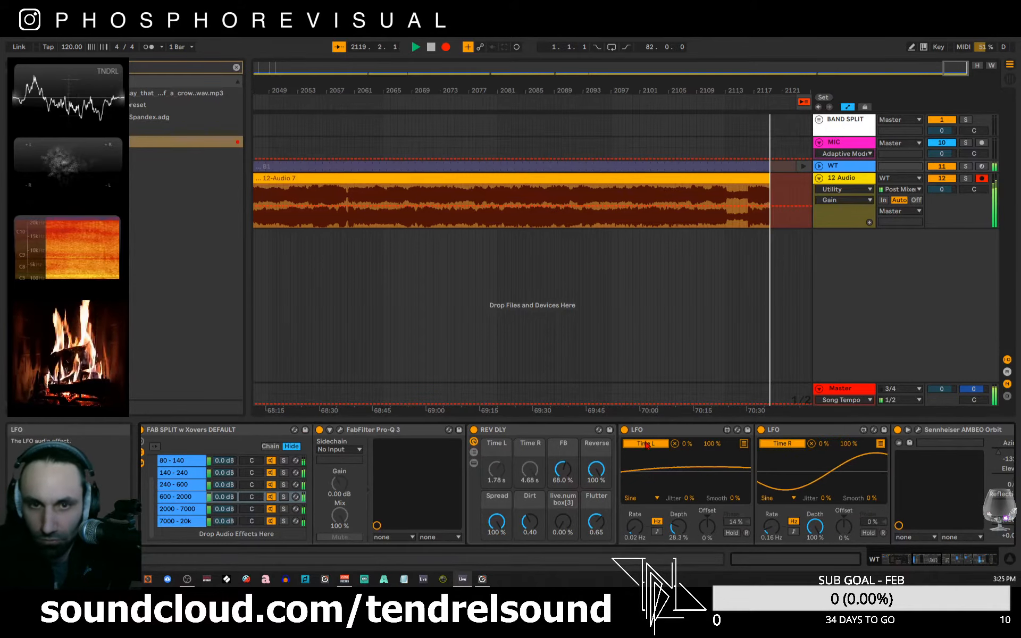
double_click(658, 430)
double_click(658, 431)
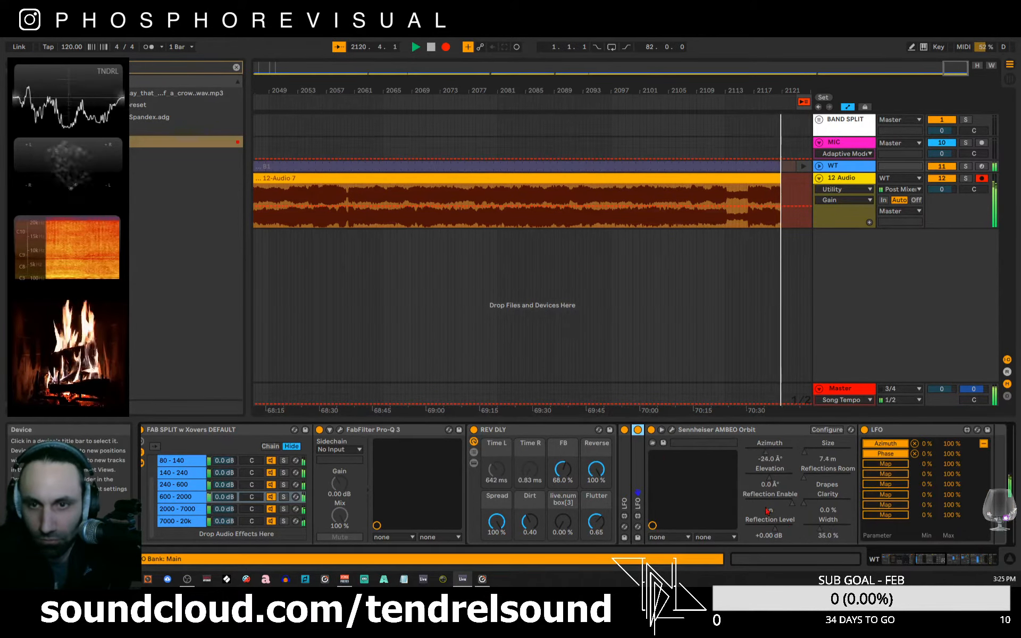
left_click(661, 432)
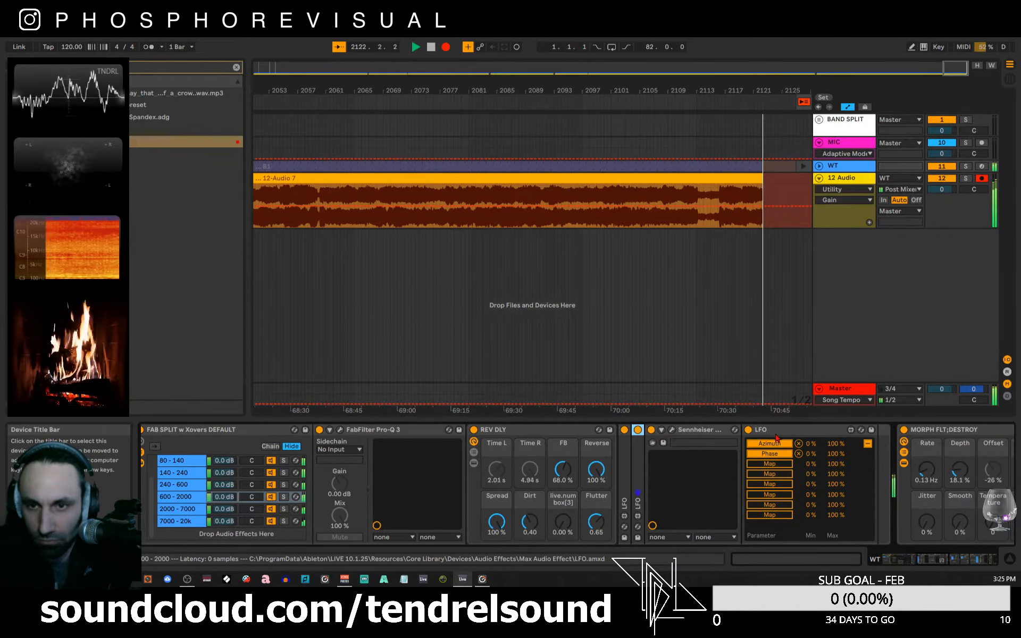
double_click(776, 432)
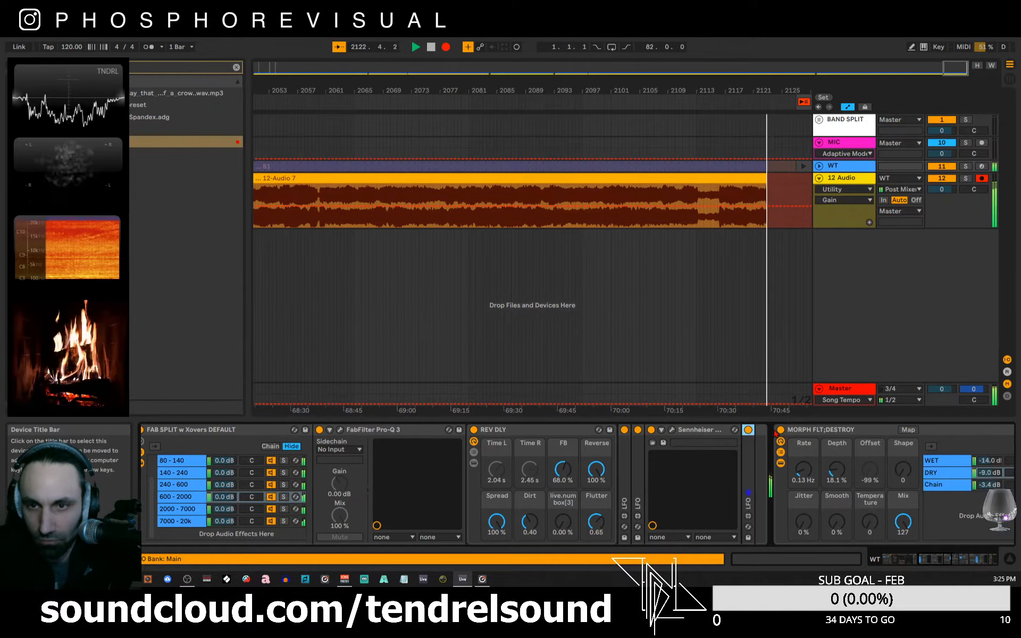
- Fold the FabFilter Pro-Q 3 before REV DLY and the Sennheiser AMBEO Orbit device
left_click(940, 562)
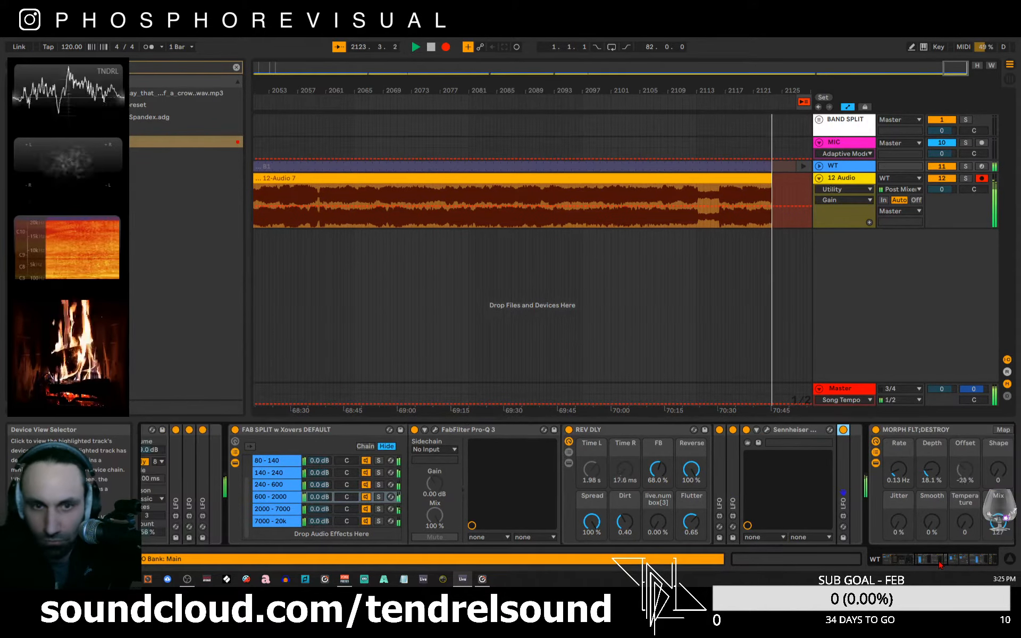
double_click(470, 432)
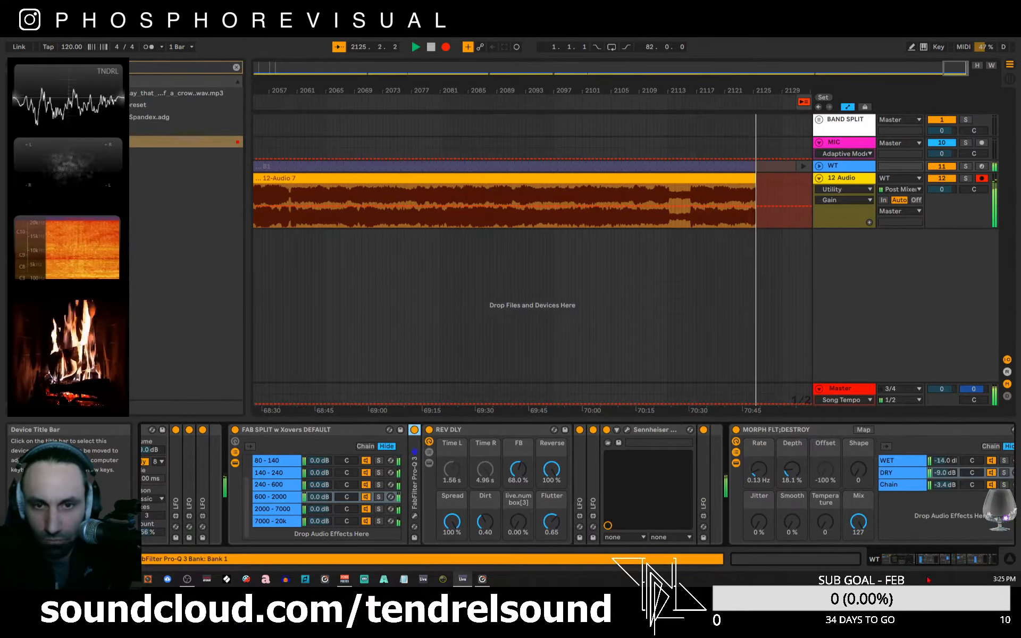
mouse_move(940, 565)
left_mouse_down()
mouse_move(917, 568)
mouse_move(941, 565)
left_mouse_up()
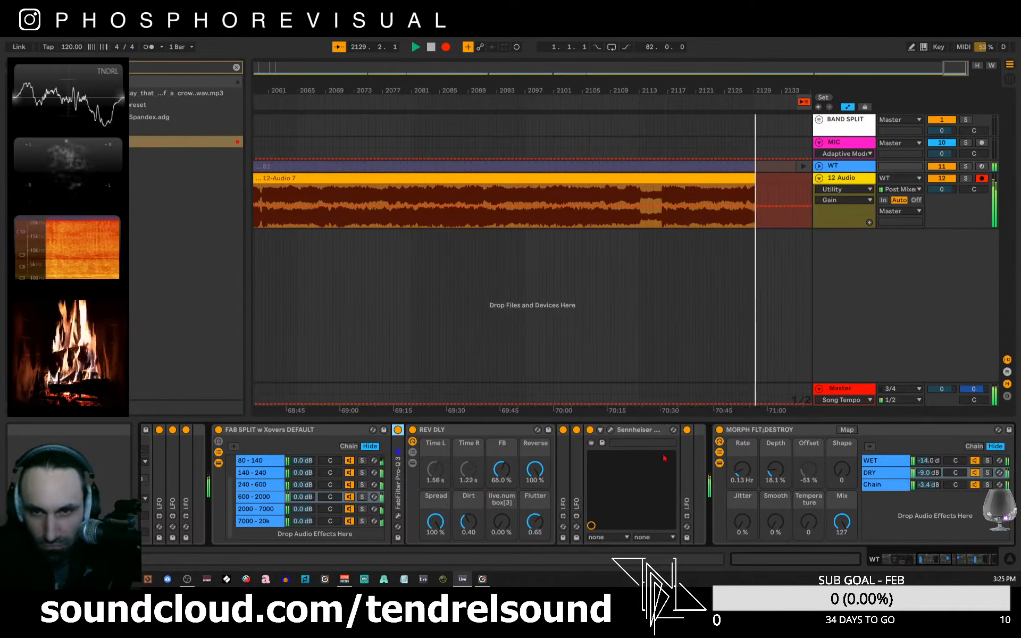
left_click(601, 430)
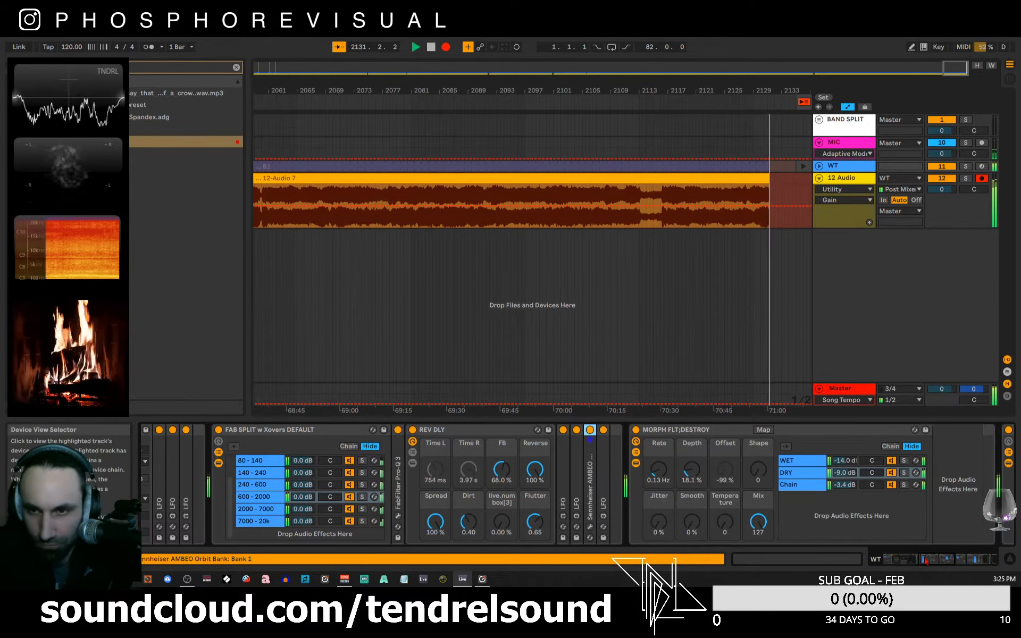
- Move the DRY chain to the end of the chain list in the MORPH FLT;DESTROY rack
left_click(940, 563)
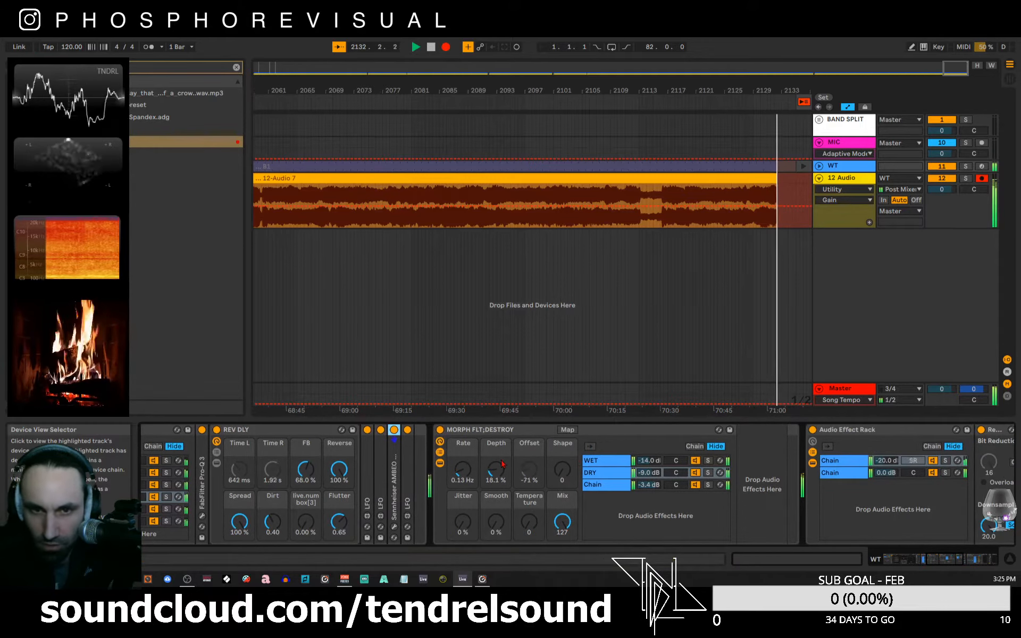
left_click(598, 463)
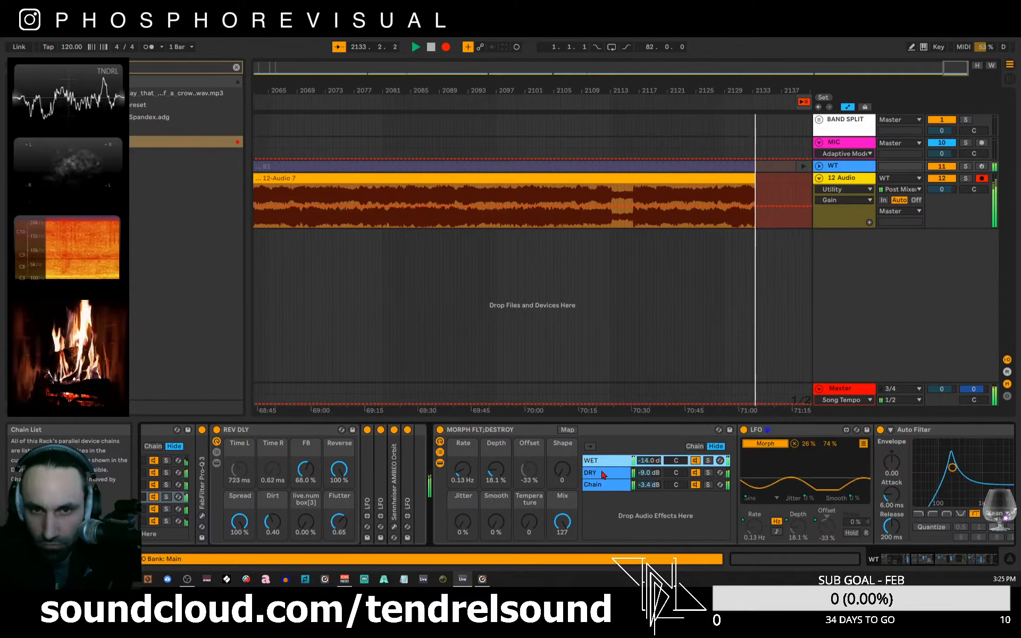
left_click(935, 563)
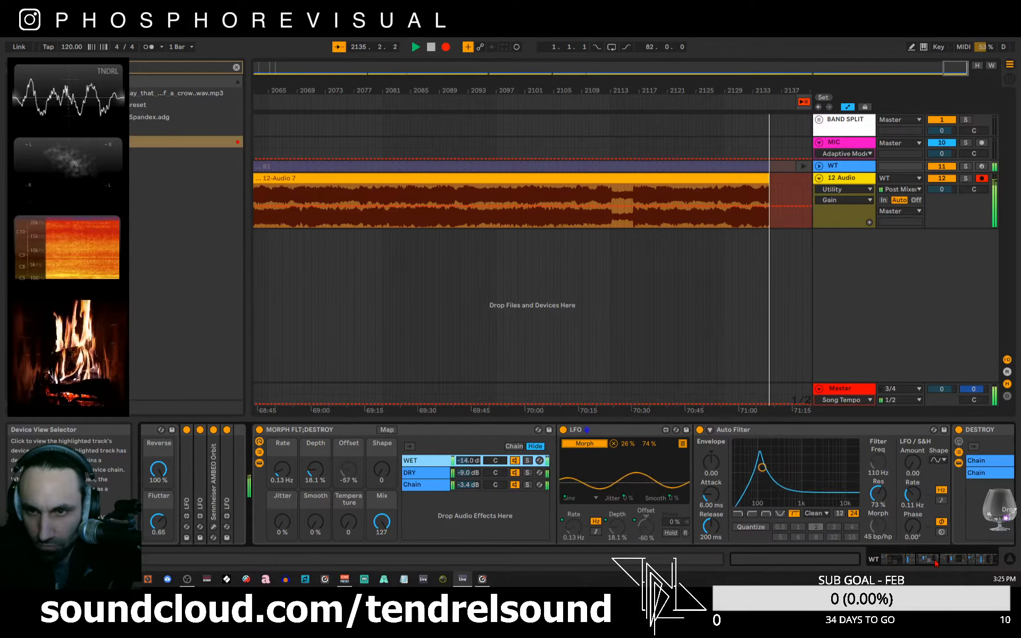
left_click_drag(935, 563, 935, 563)
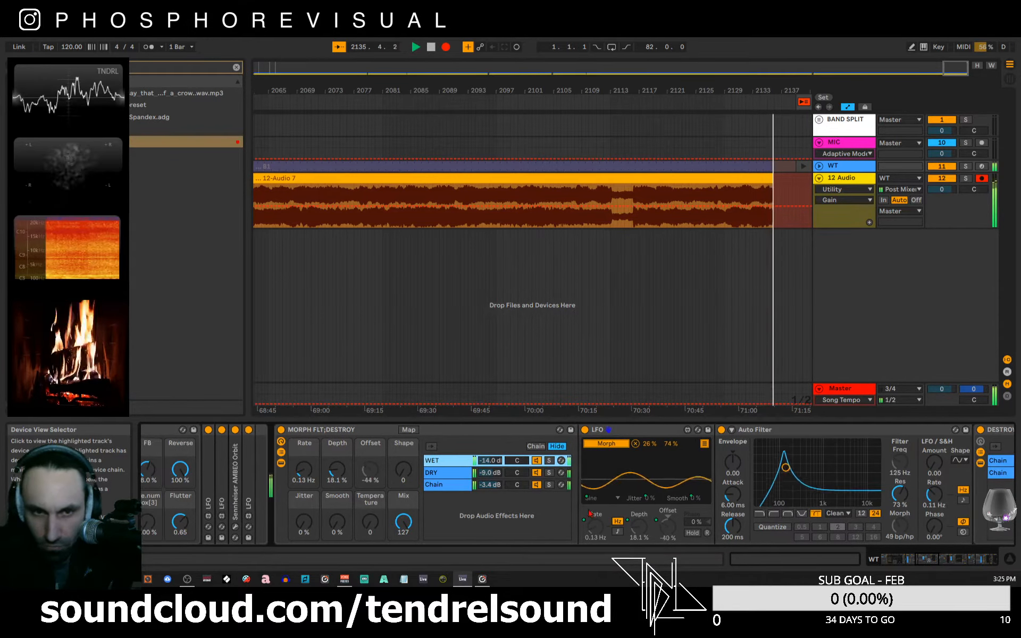
left_click(448, 473)
left_click(445, 495)
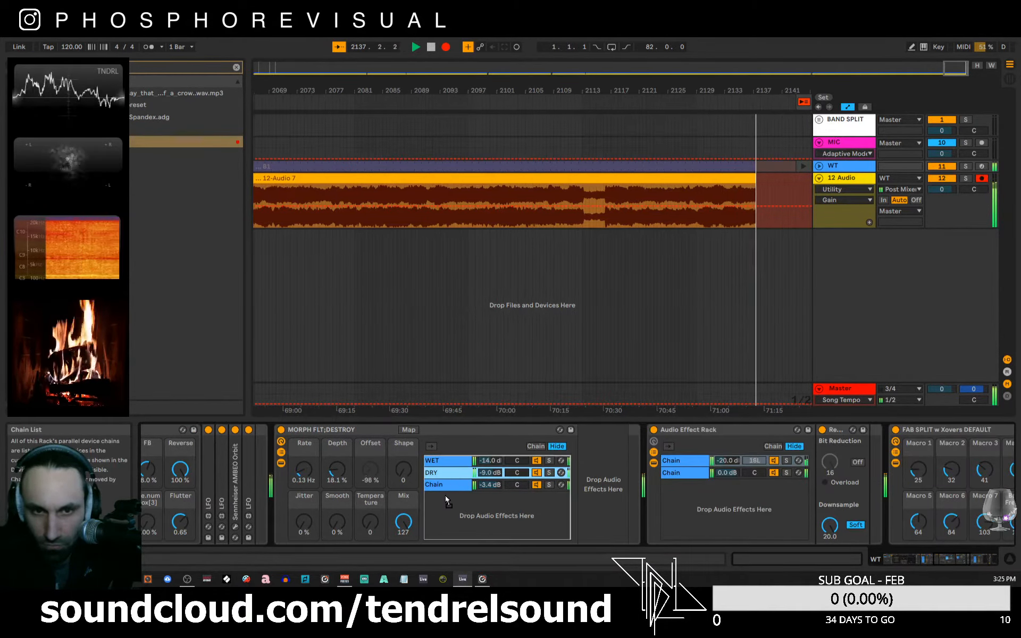
left_click_drag(445, 500, 453, 501)
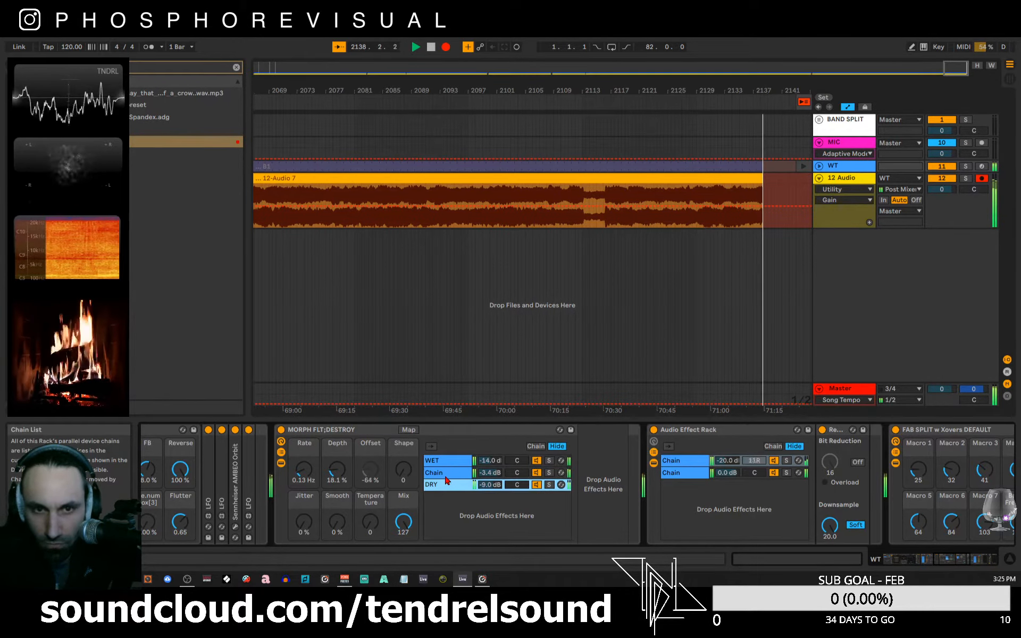
- Rename the unnamed chain in the MORPH FLT;DESTROY rack as RSN8 and set its volume to -4 dB
left_click(446, 477)
right_click(446, 478)
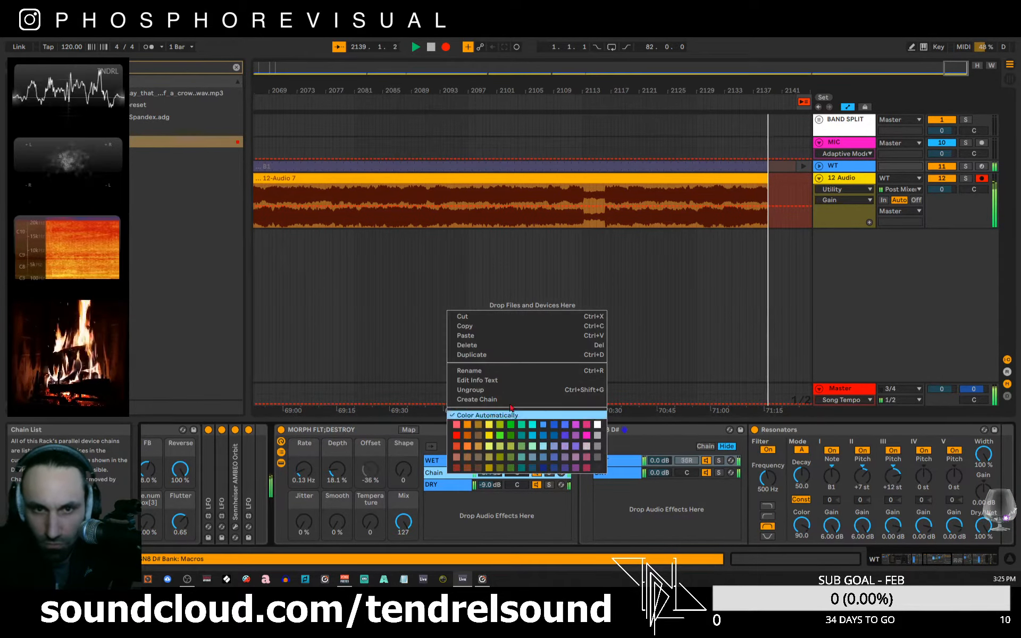
left_click(494, 378)
type("R")
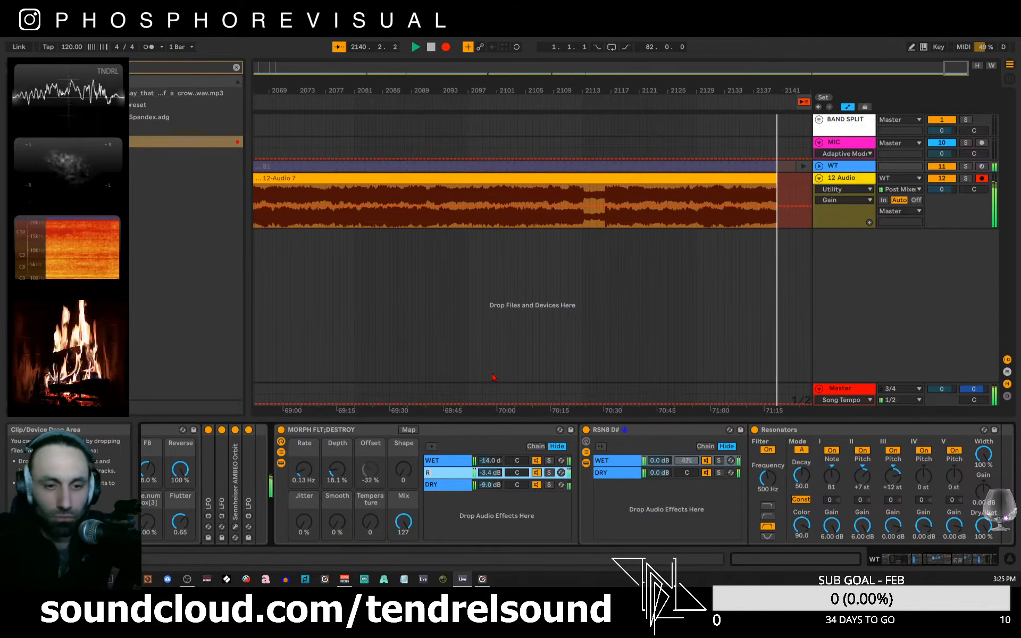
type("SN")
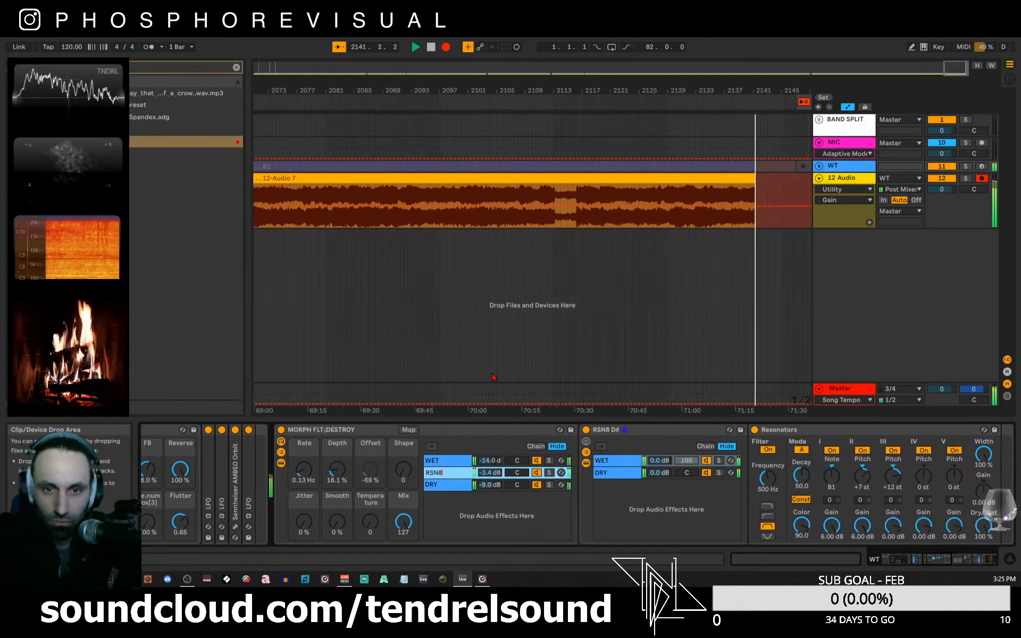
type("8")
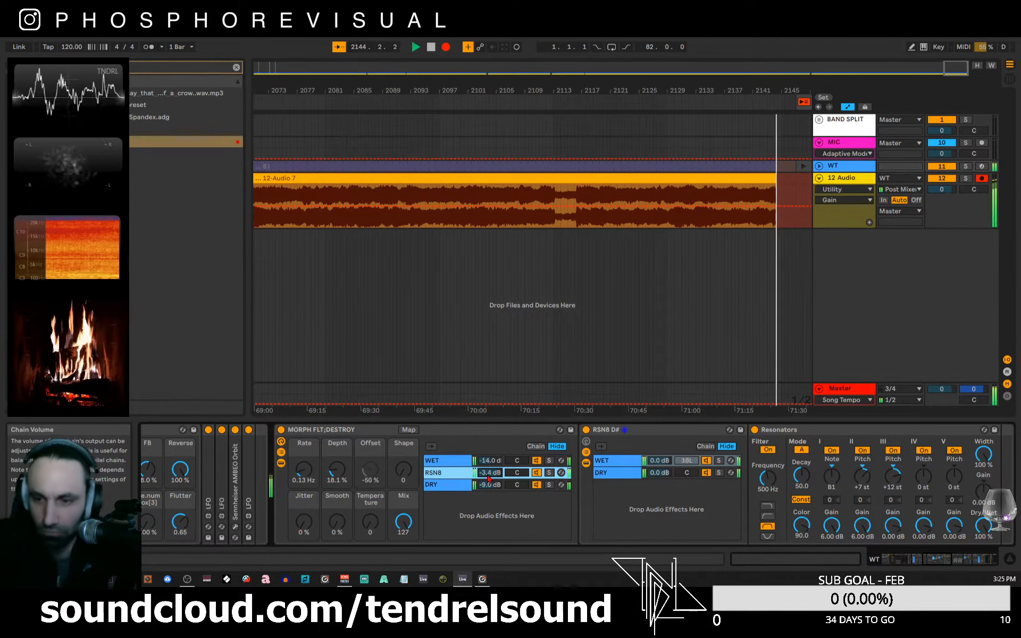
type("-4")
key("Return")
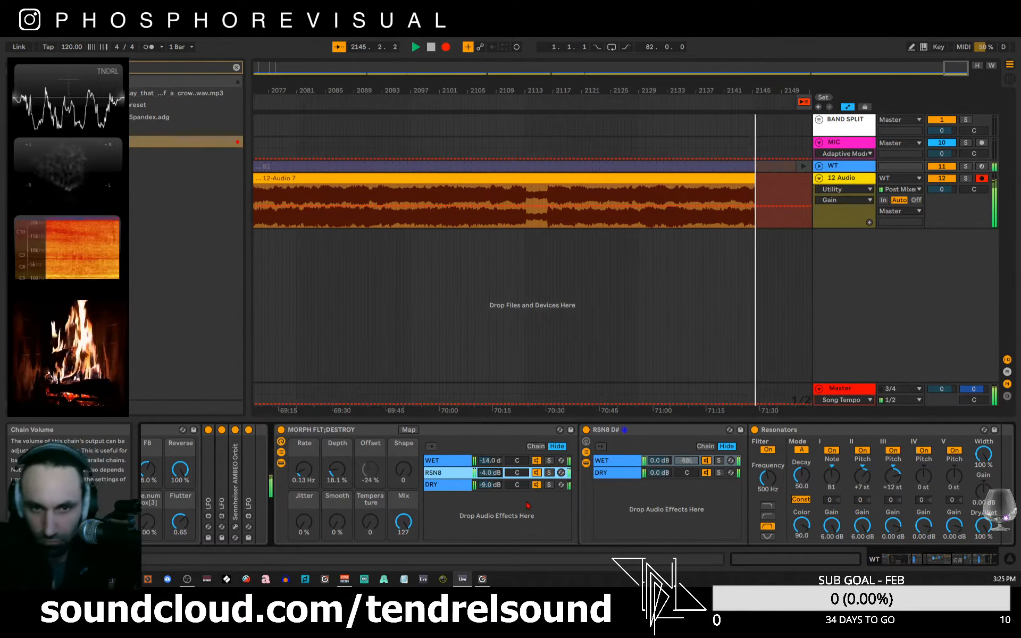
- Fold the two LFO devices that follow Resonators in the RSN8 D# rack, keeping the rack's chain list and devices shown
left_click_drag(913, 561, 929, 564)
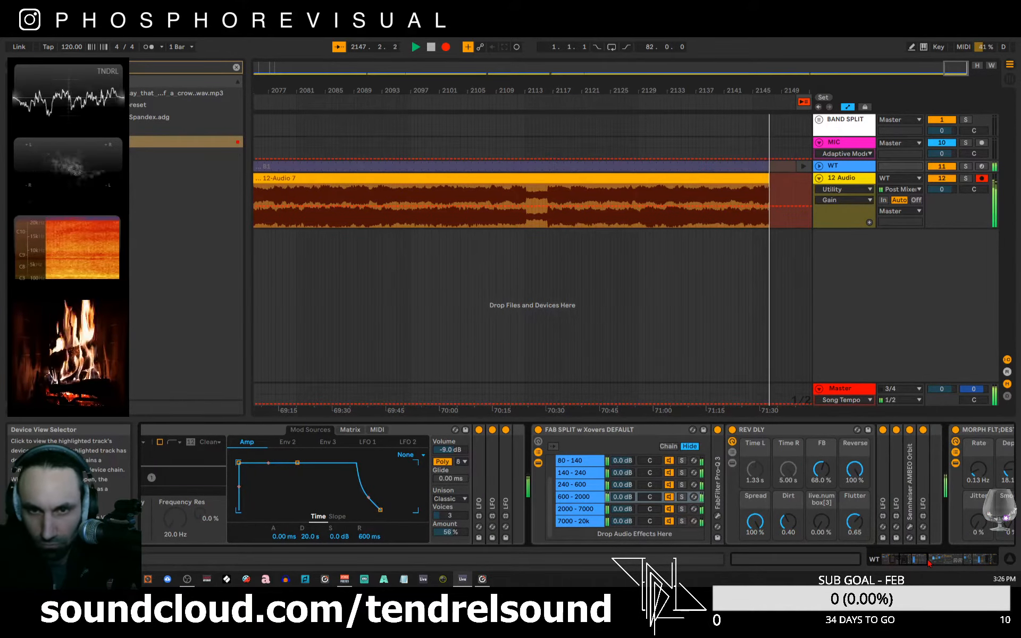
left_click_drag(929, 564, 953, 568)
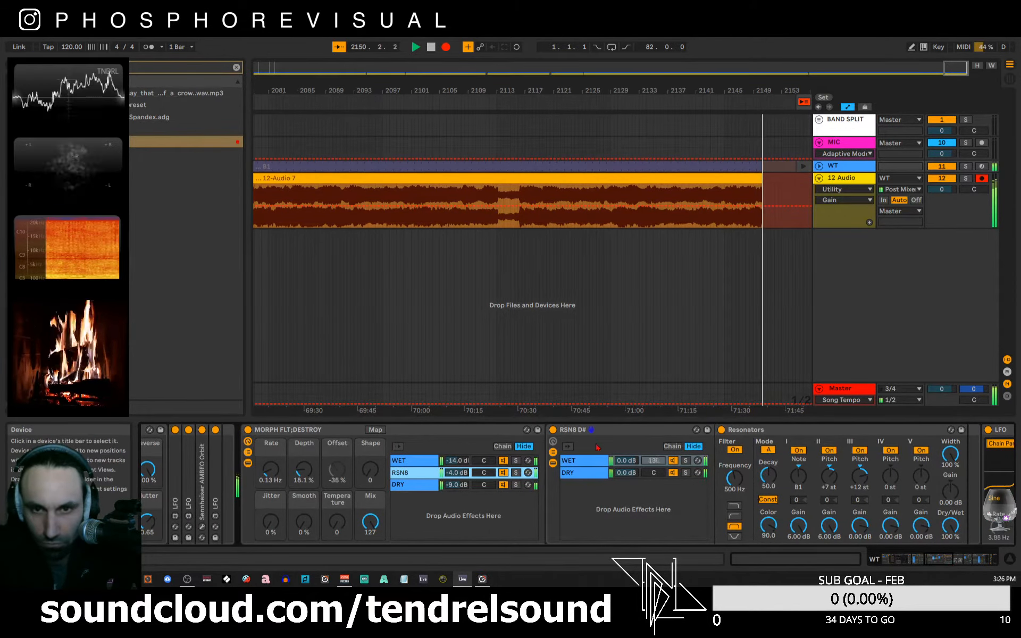
left_click(553, 453)
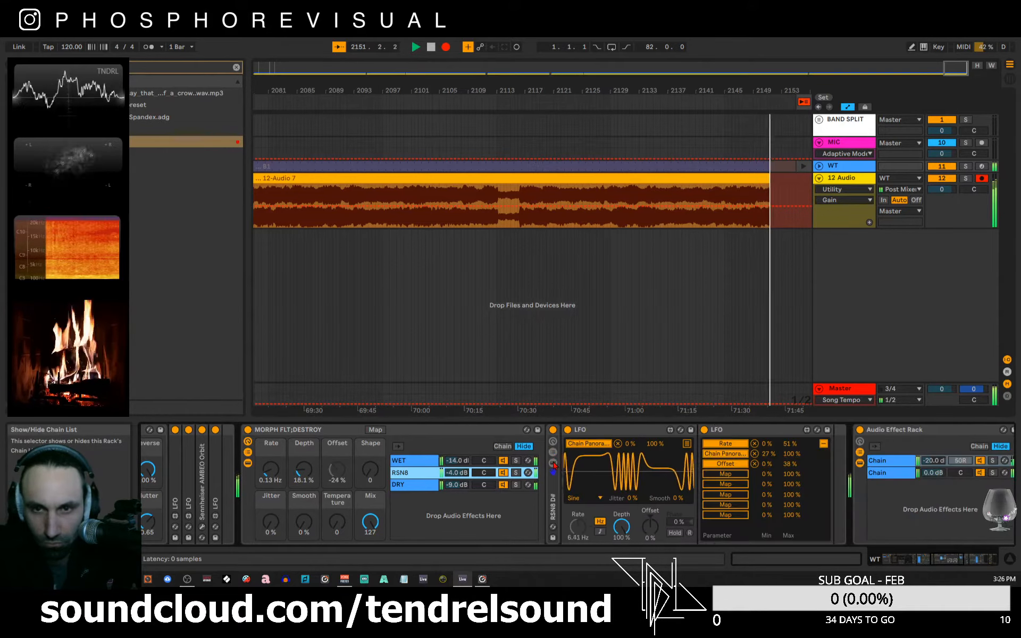
left_click(553, 456)
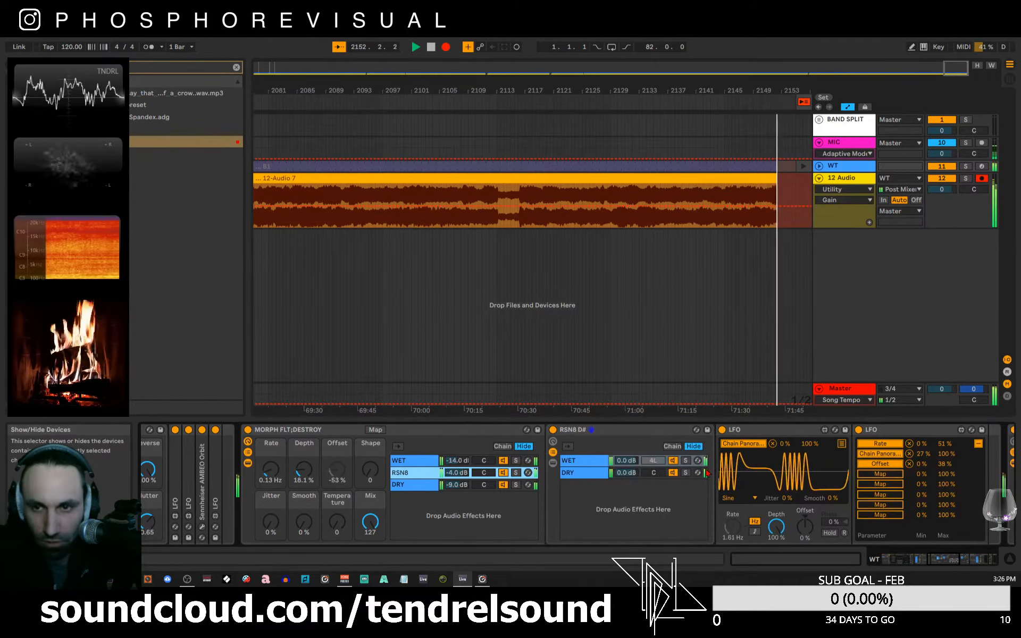
double_click(736, 429)
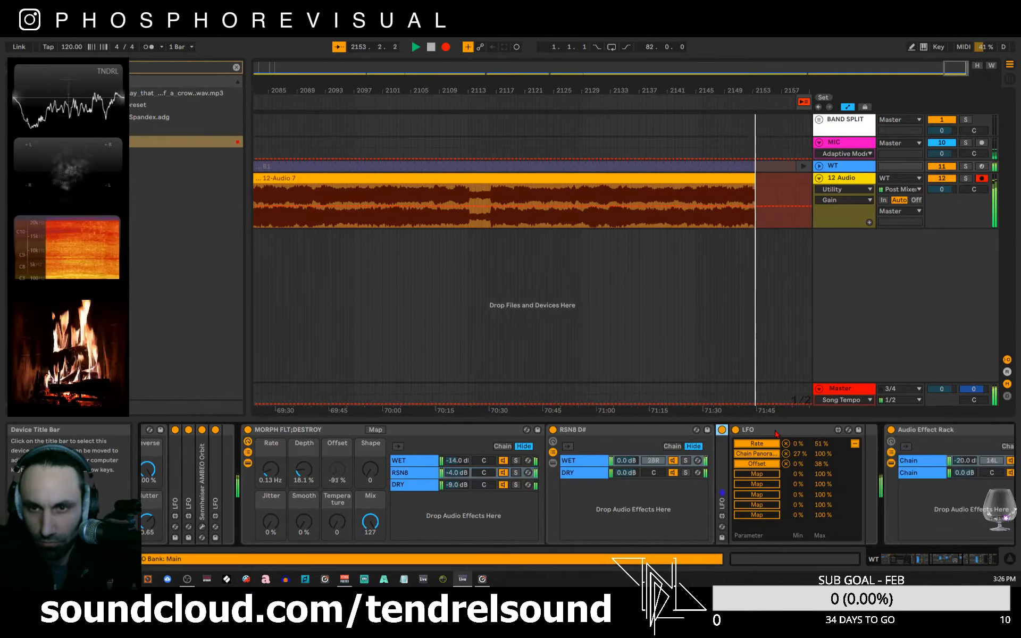
double_click(744, 429)
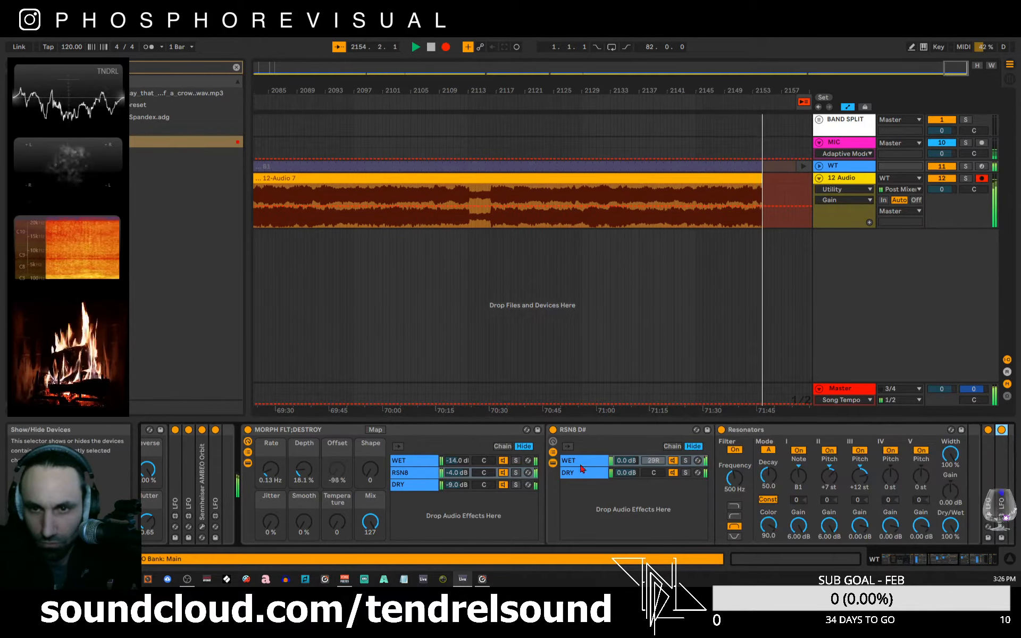
- Clear the browser search and insert a Grain Delay between the FabFilter Pro-Q 3 and the Limiter
left_click(927, 559)
left_click_drag(927, 560, 984, 566)
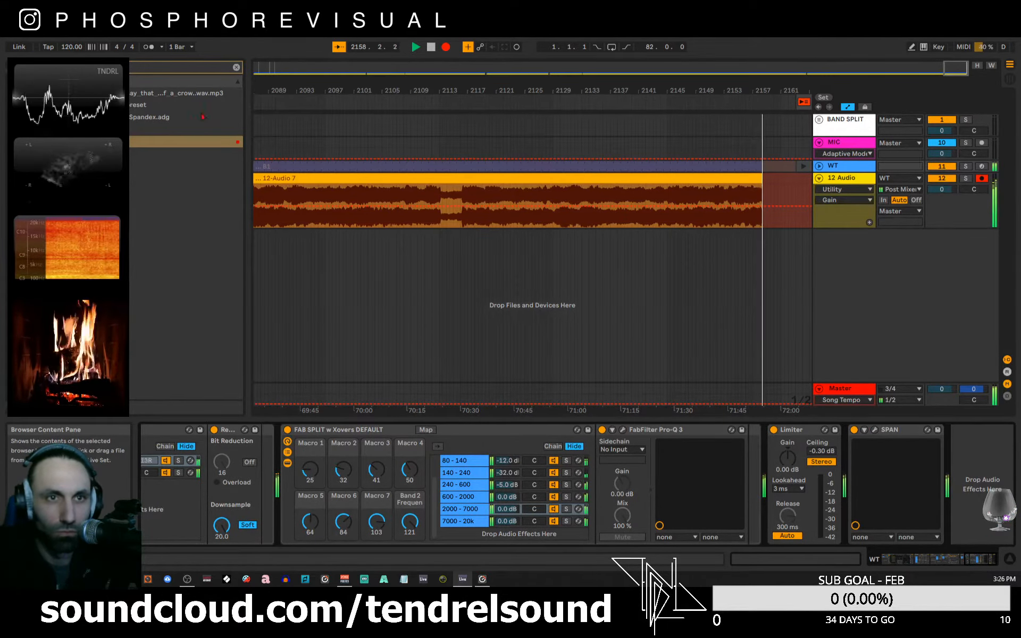
left_click(236, 69)
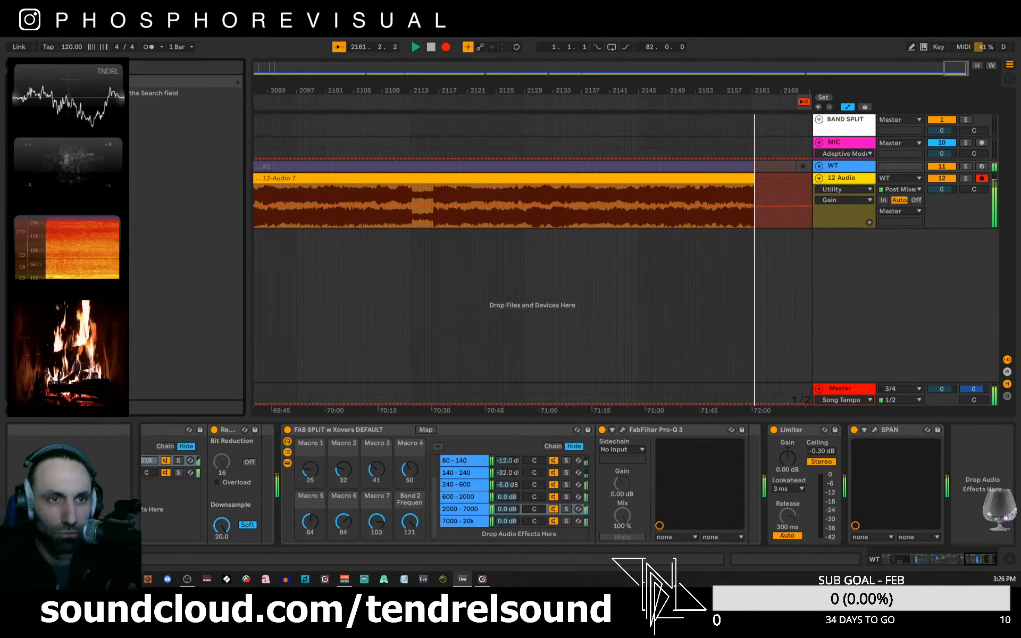
left_click(42, 172)
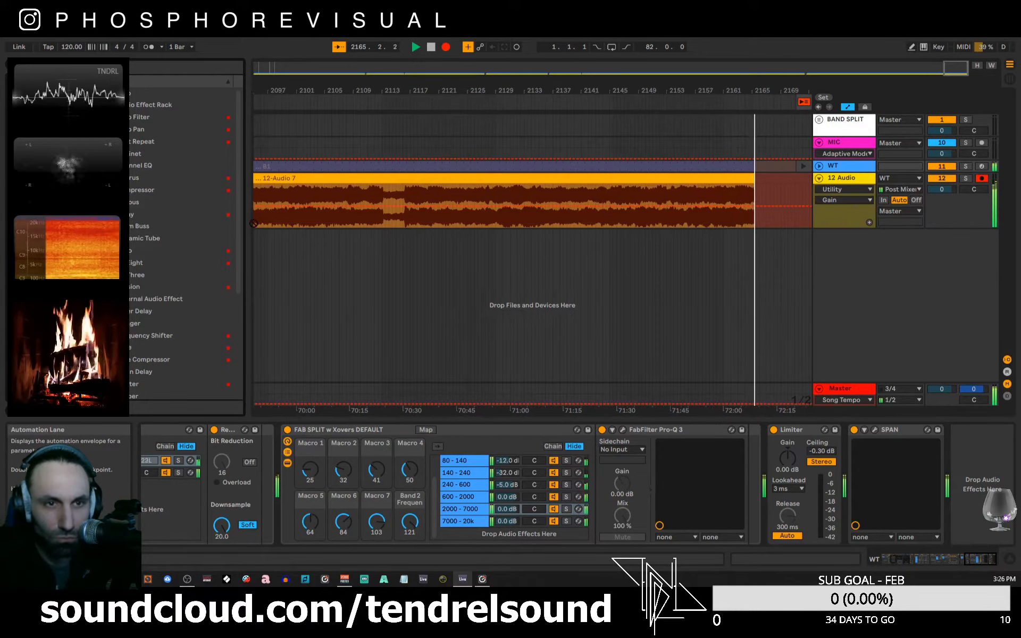
scroll(132, 323, "down", 3)
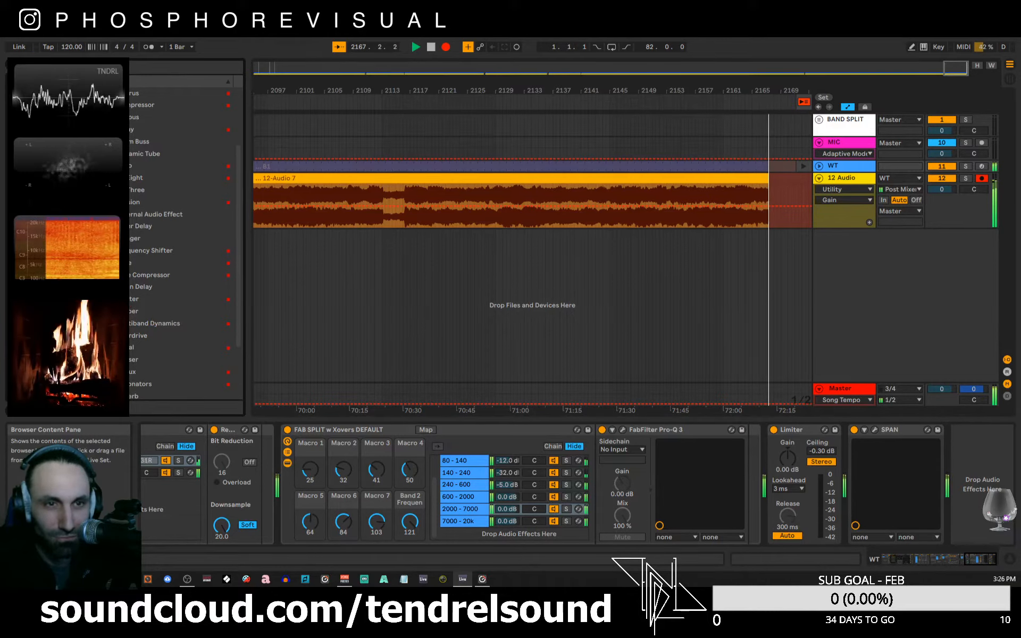
left_click(141, 287)
left_click_drag(470, 399, 734, 462)
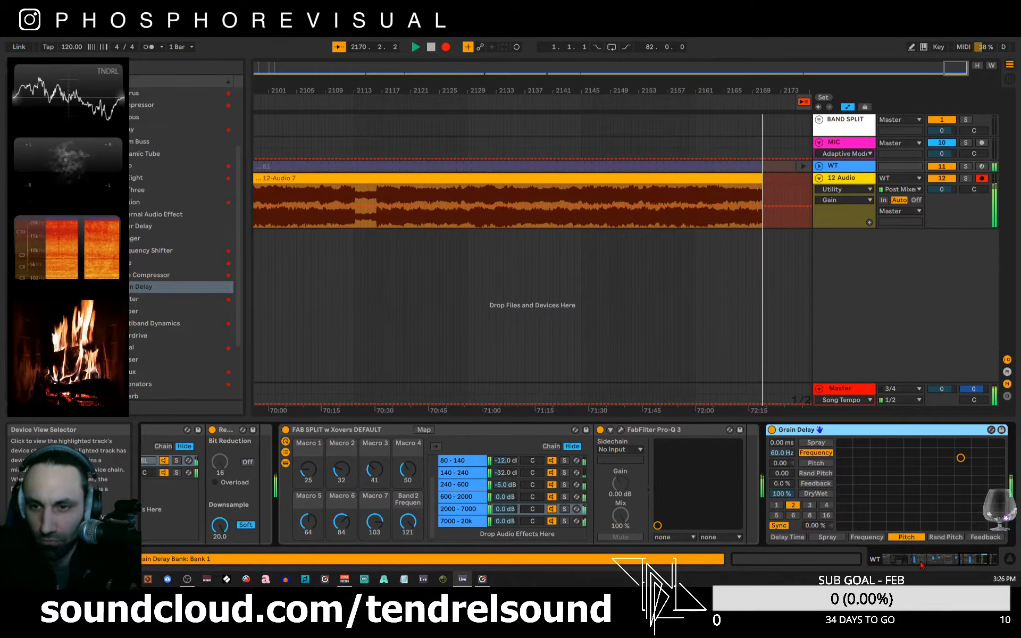
- Set the Grain Delay's frequency to 10.5 Hz, then with Spray on the vertical axis set spray to 114 ms and pitch to -7.62
left_click_drag(922, 563, 975, 567)
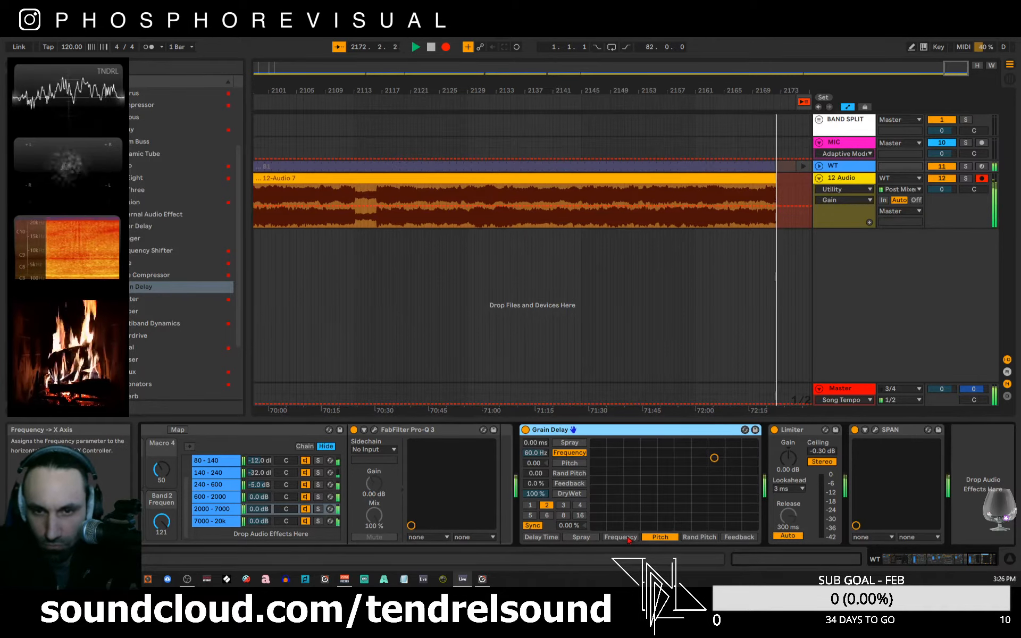
left_click_drag(720, 478, 594, 527)
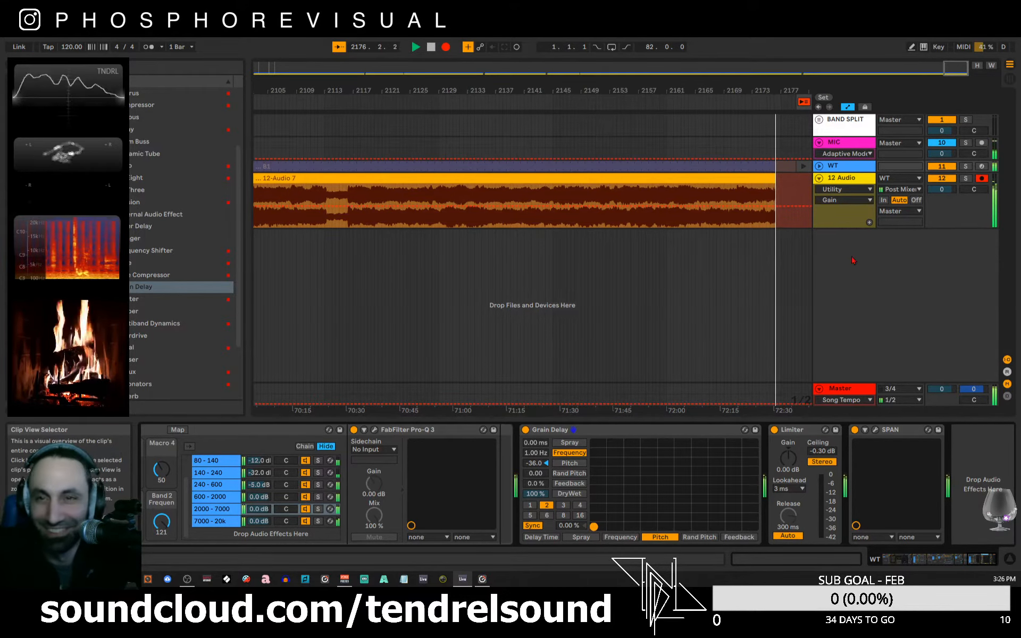
left_click(599, 433)
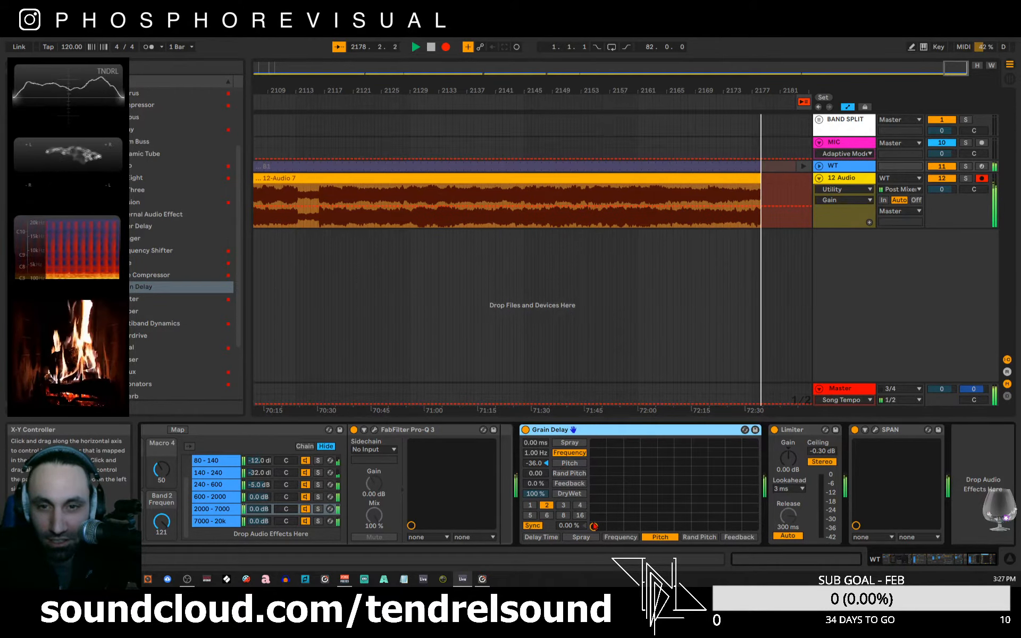
left_click_drag(594, 526, 661, 483)
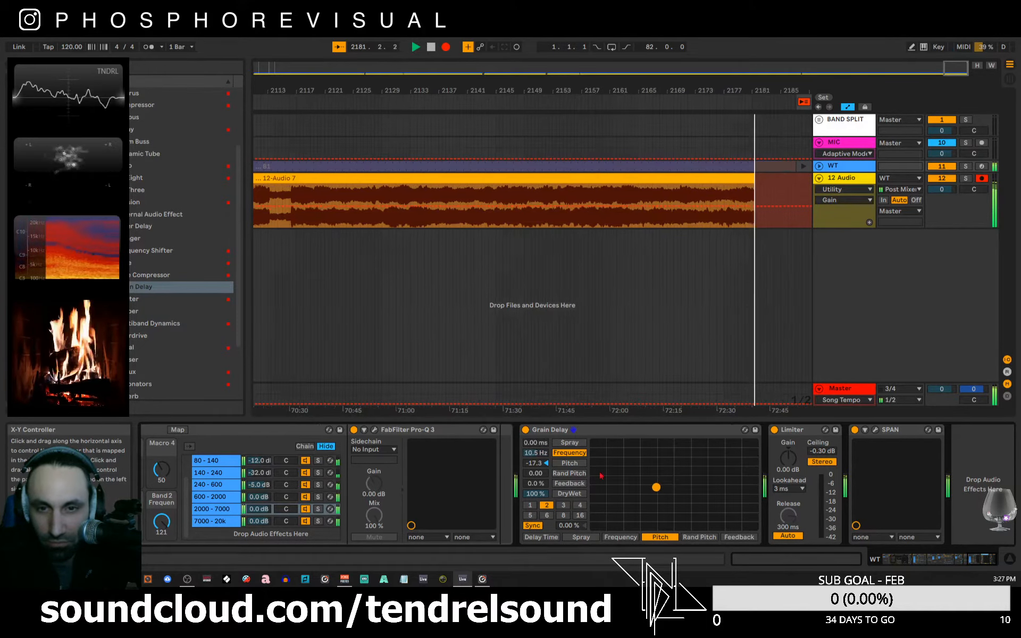
left_click(575, 444)
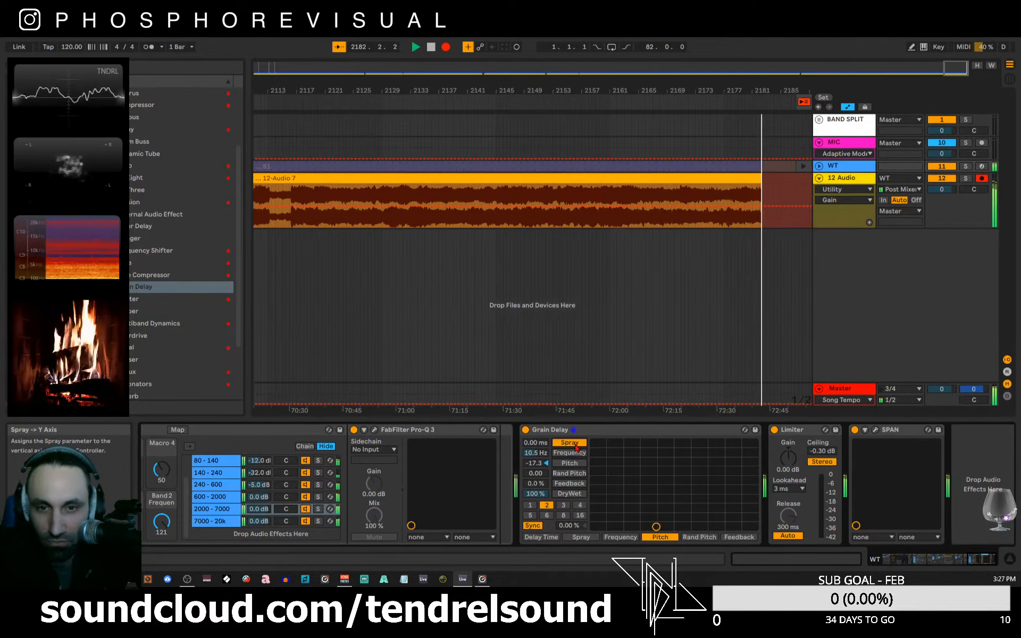
mouse_move(664, 527)
left_mouse_down()
mouse_move(667, 505)
mouse_move(689, 490)
left_mouse_up()
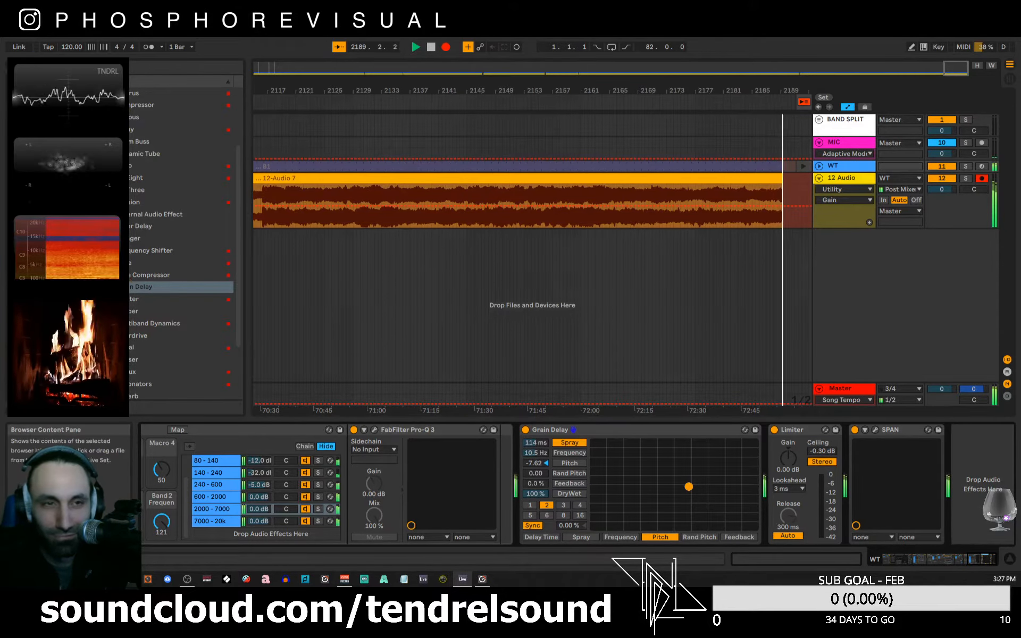
- Add an LFO after the Grain Delay mapped to its Spray, with a 1.60 Hz rate and 75.6 % depth
left_click(85, 164)
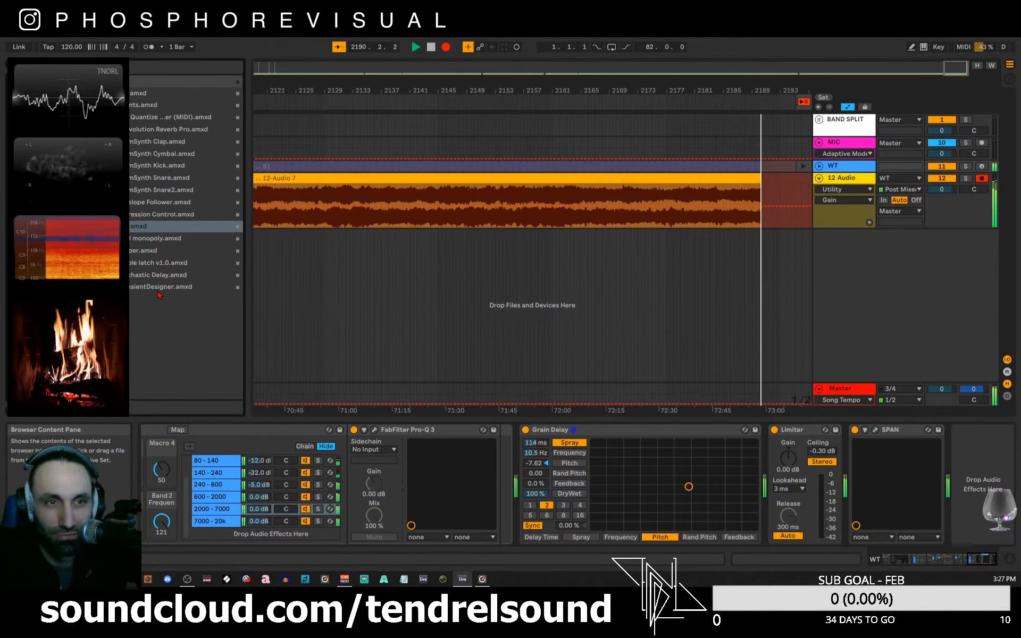
left_click(114, 227)
left_click_drag(682, 427, 762, 449)
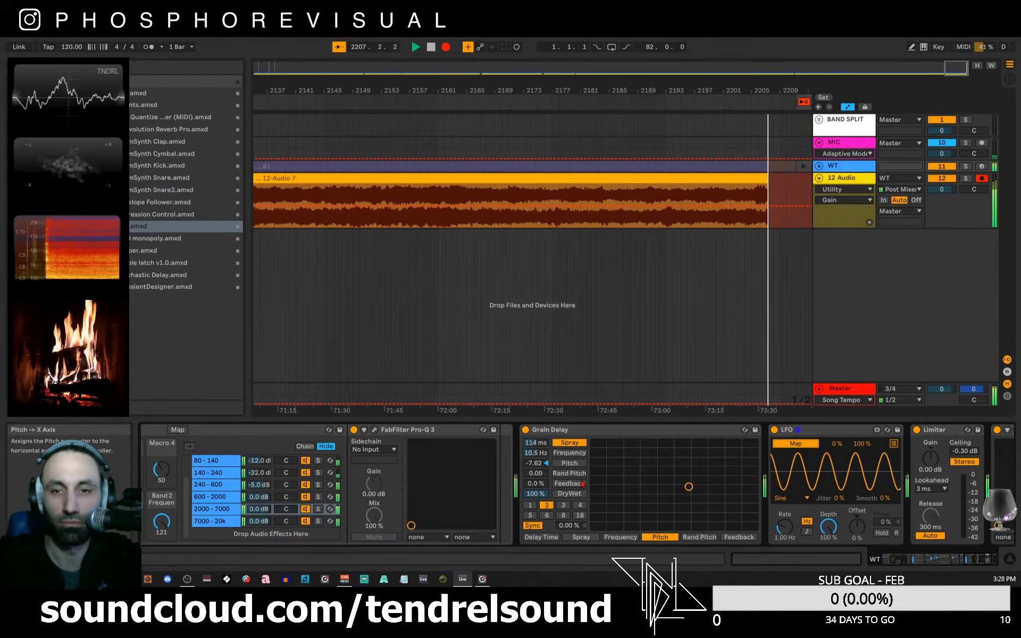
left_click(540, 445)
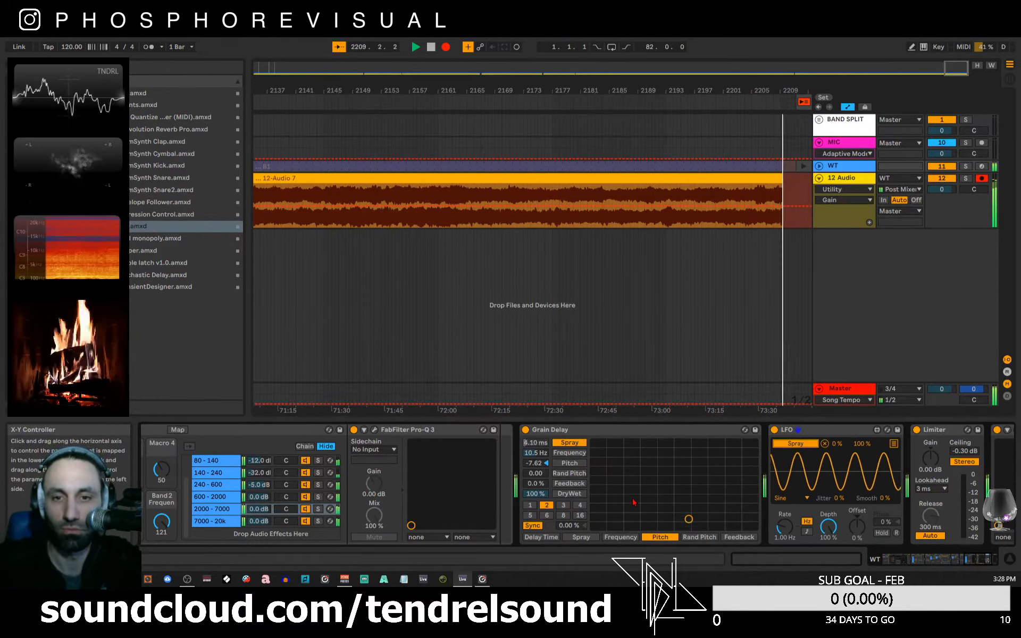
mouse_move(785, 527)
left_mouse_down()
mouse_move(784, 436)
mouse_move(785, 515)
mouse_move(828, 543)
left_mouse_up()
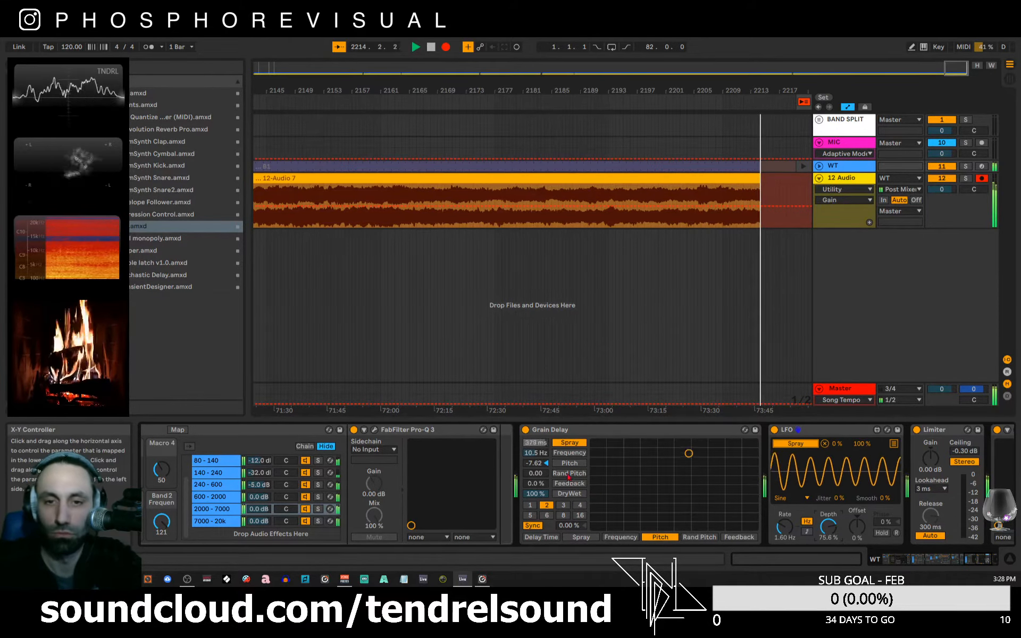
- Map the LFO's second target to the Grain Delay's Frequency and limit its maximum to 5 %
left_click(894, 445)
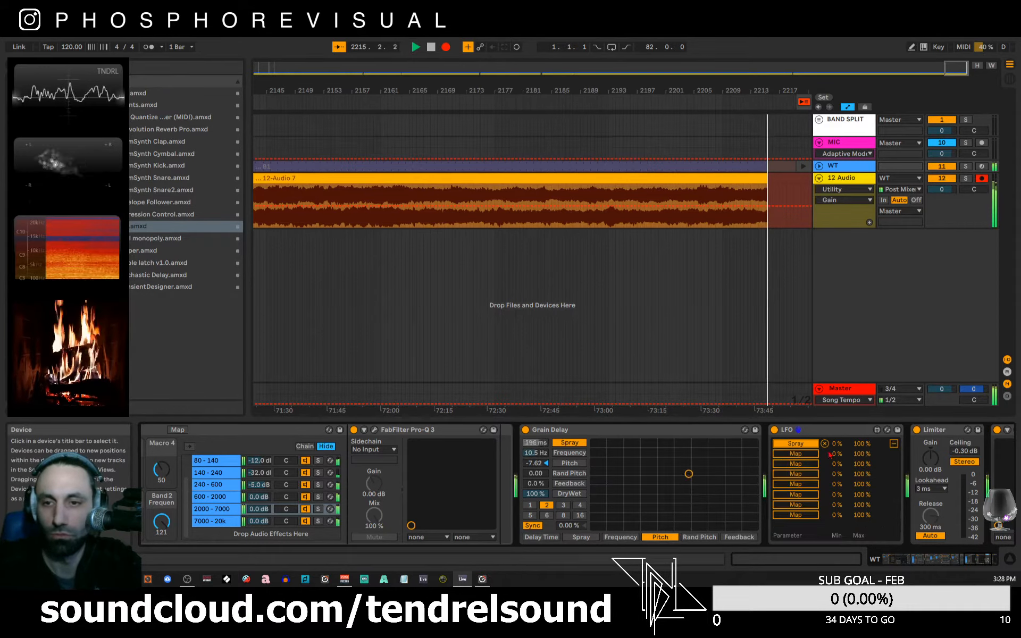
left_click(803, 457)
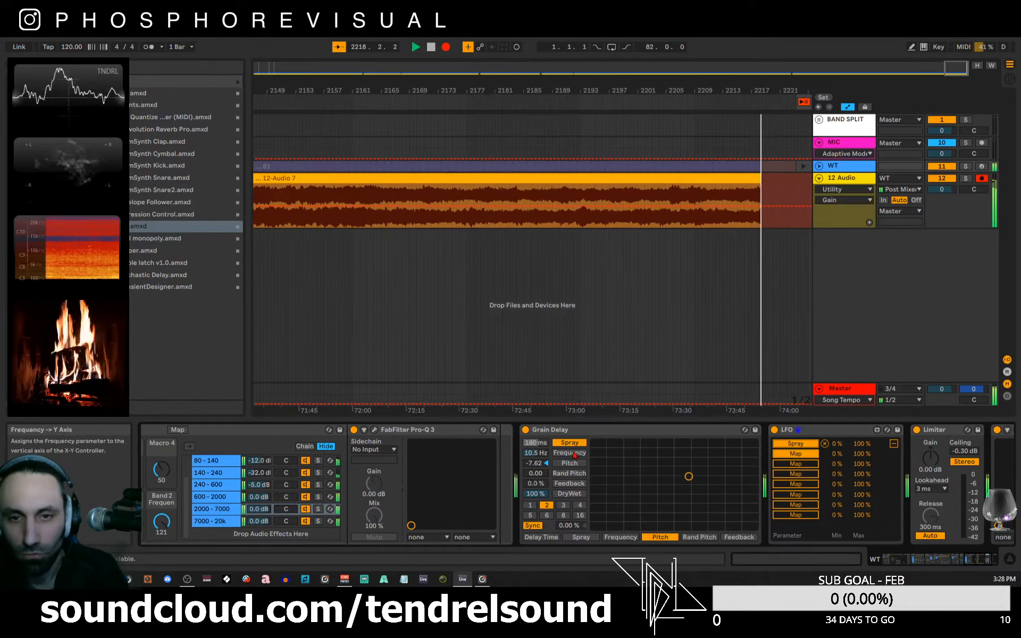
left_click(565, 453)
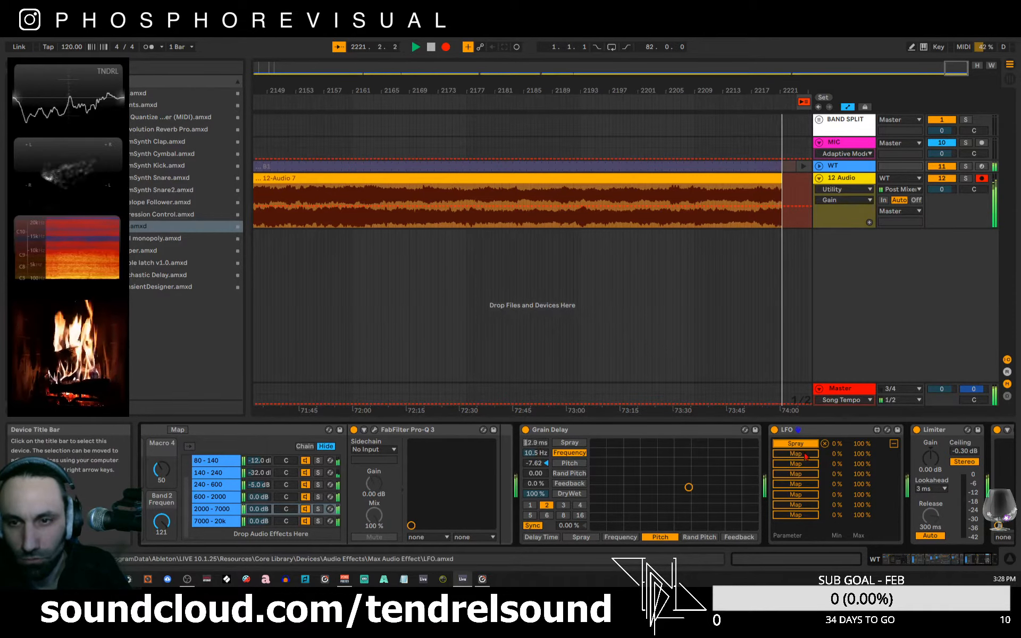
left_click(530, 453)
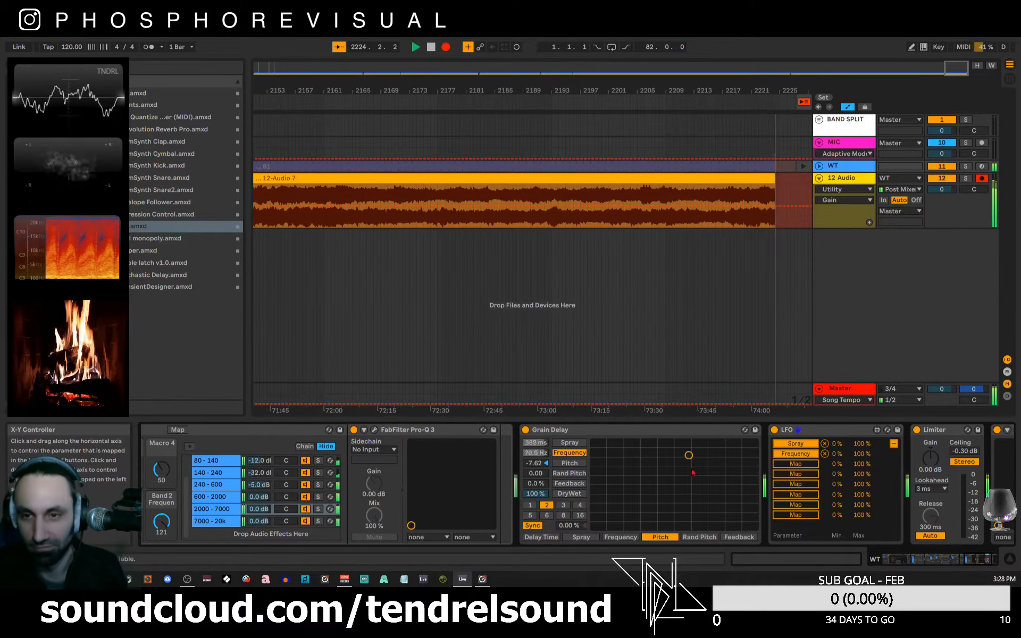
left_click_drag(861, 453, 860, 490)
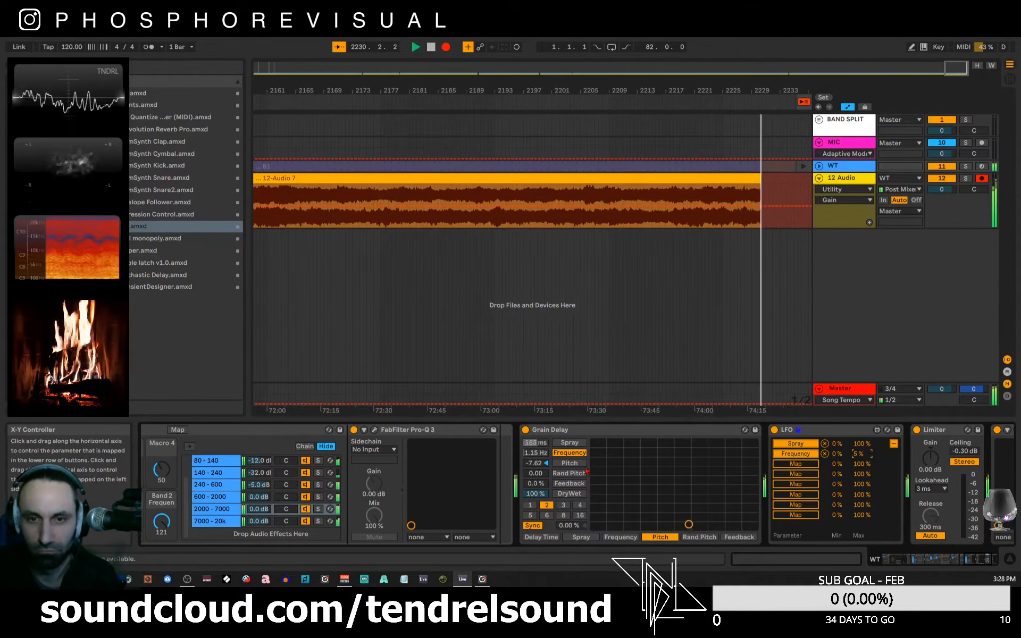
- Map the LFO's third target to the Grain Delay's Pitch and limit its maximum to 5 %
left_click(795, 464)
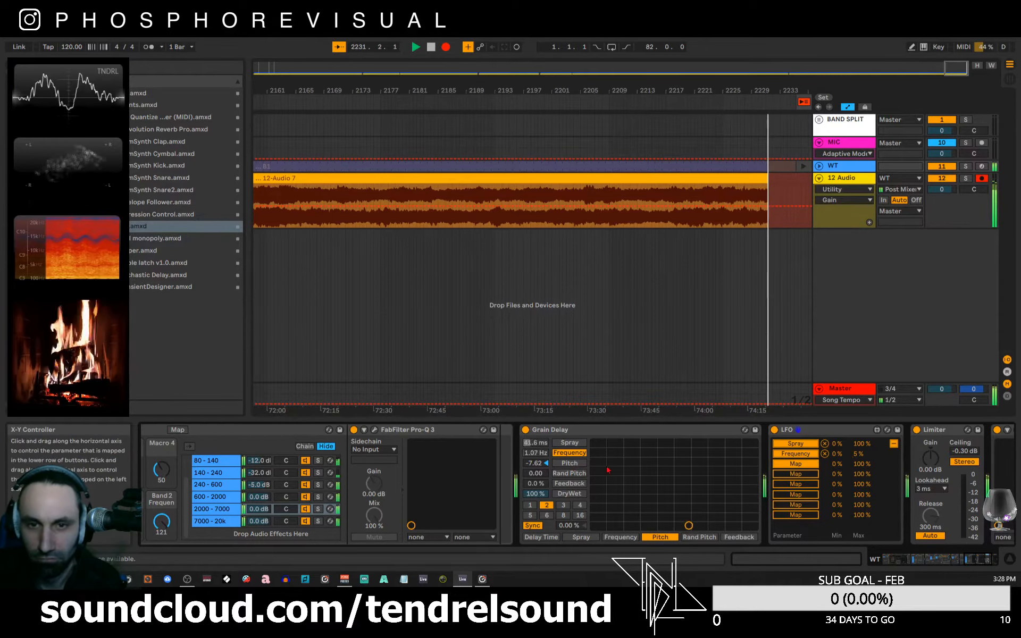
left_click(582, 464)
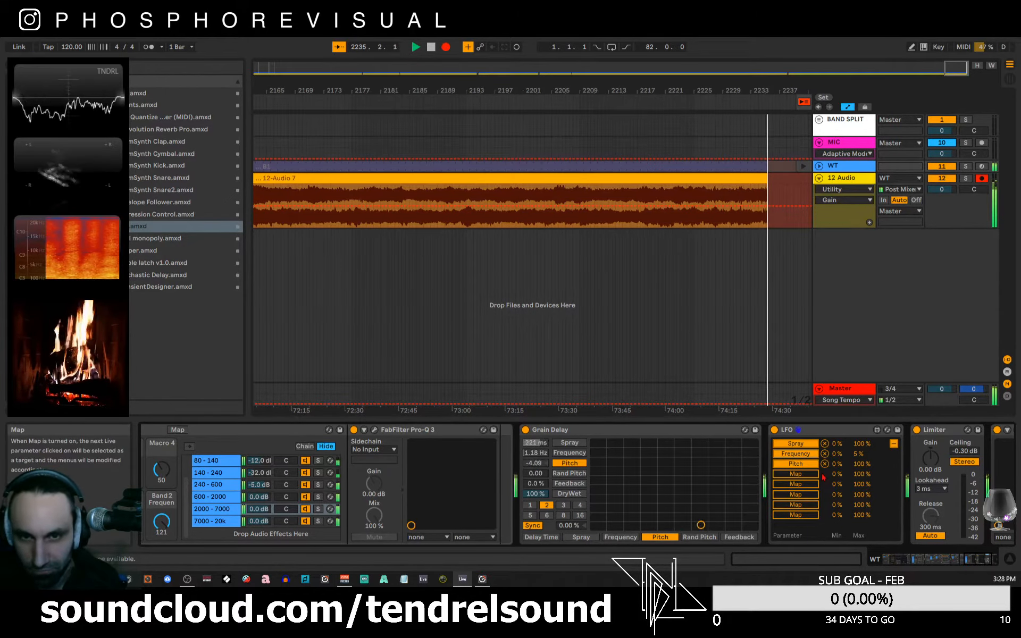
left_click_drag(861, 464, 860, 516)
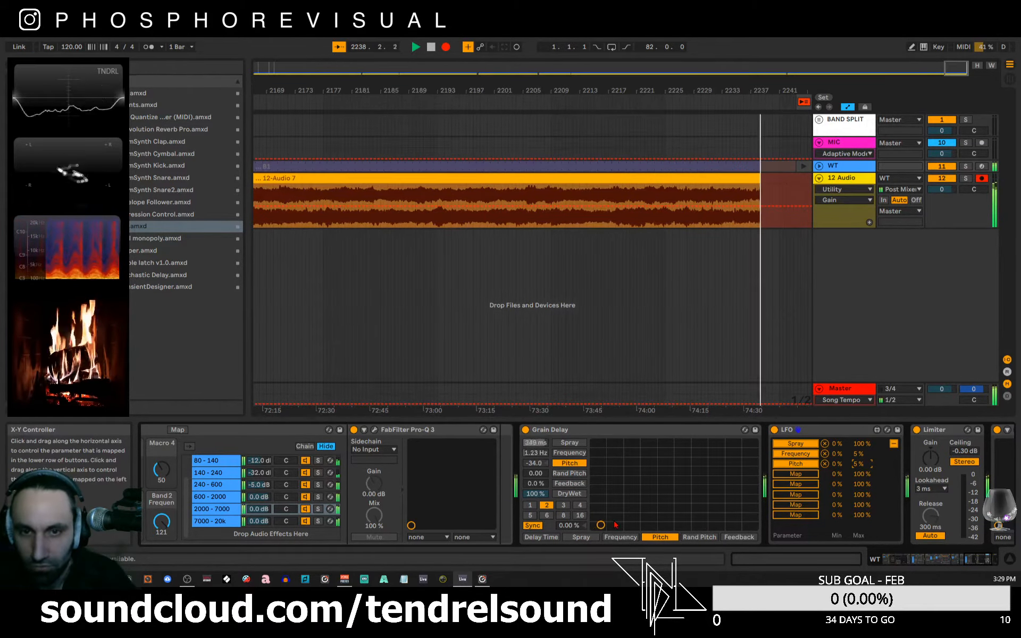
left_click_drag(601, 525, 598, 464)
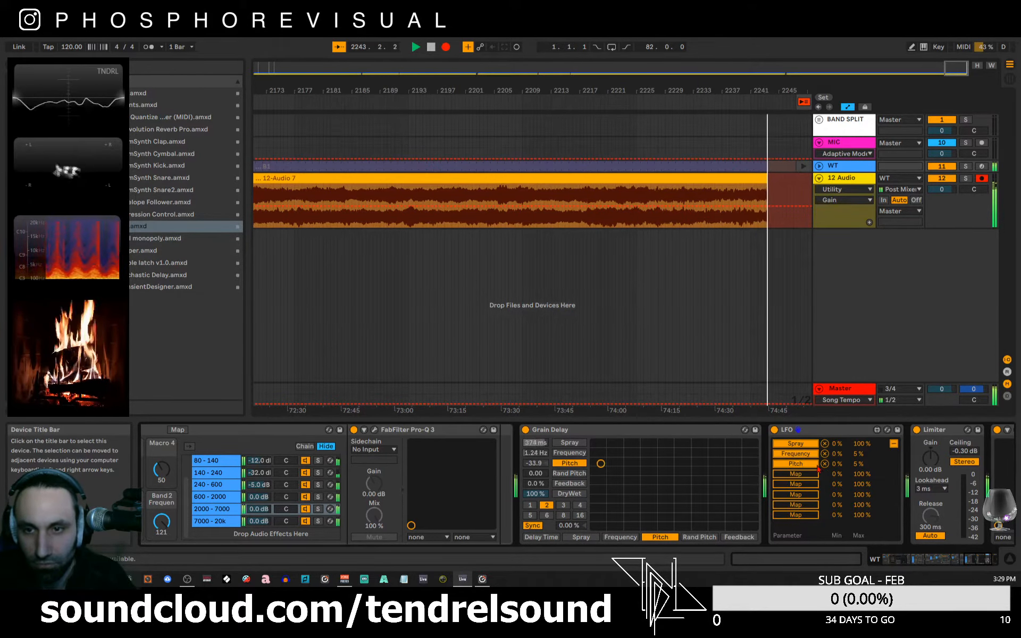
- Raise the maximum of the LFO's Frequency mapping to 27 % and slow the LFO's rate to 0.02 Hz
mouse_move(858, 465)
left_mouse_down()
mouse_move(858, 425)
mouse_move(858, 442)
left_mouse_up()
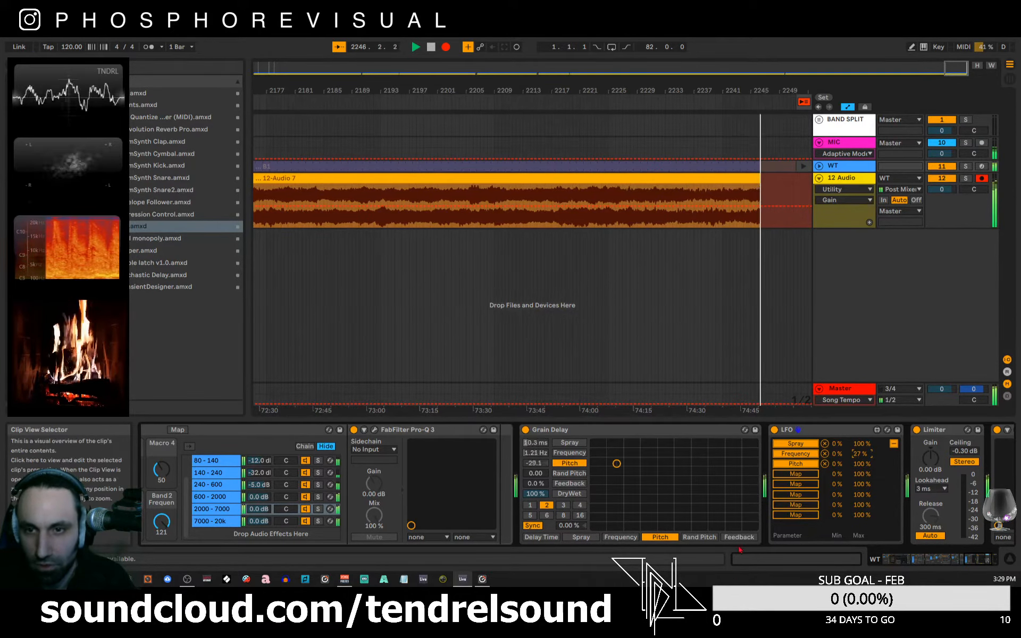
left_click(894, 443)
mouse_move(785, 527)
left_mouse_down()
mouse_move(784, 463)
mouse_move(784, 509)
left_mouse_up()
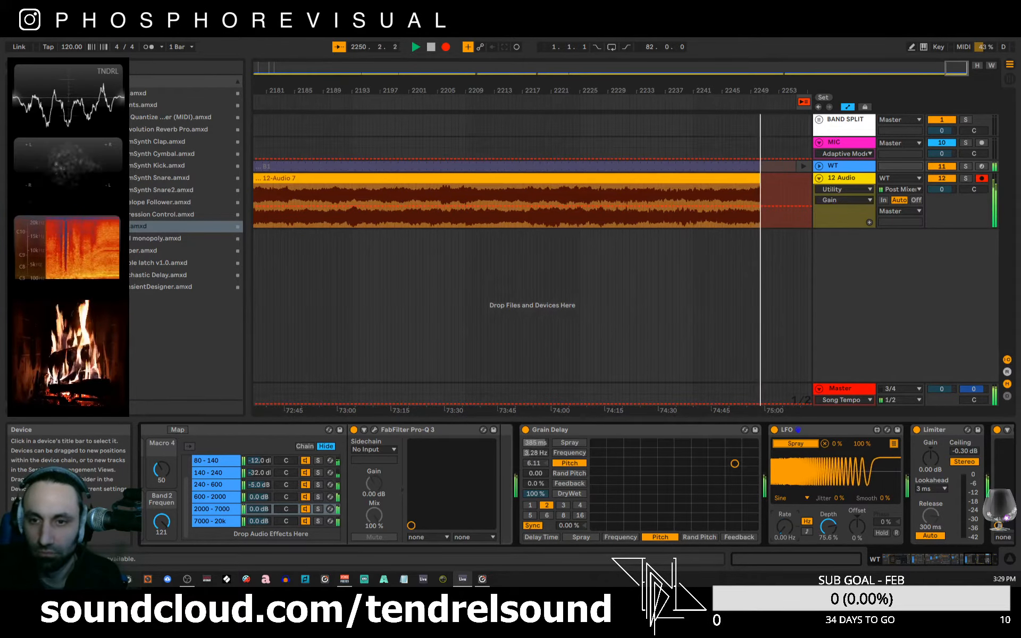
- Group the Grain Delay into an Audio Effect Rack and create a second, empty chain in it
right_click(571, 436)
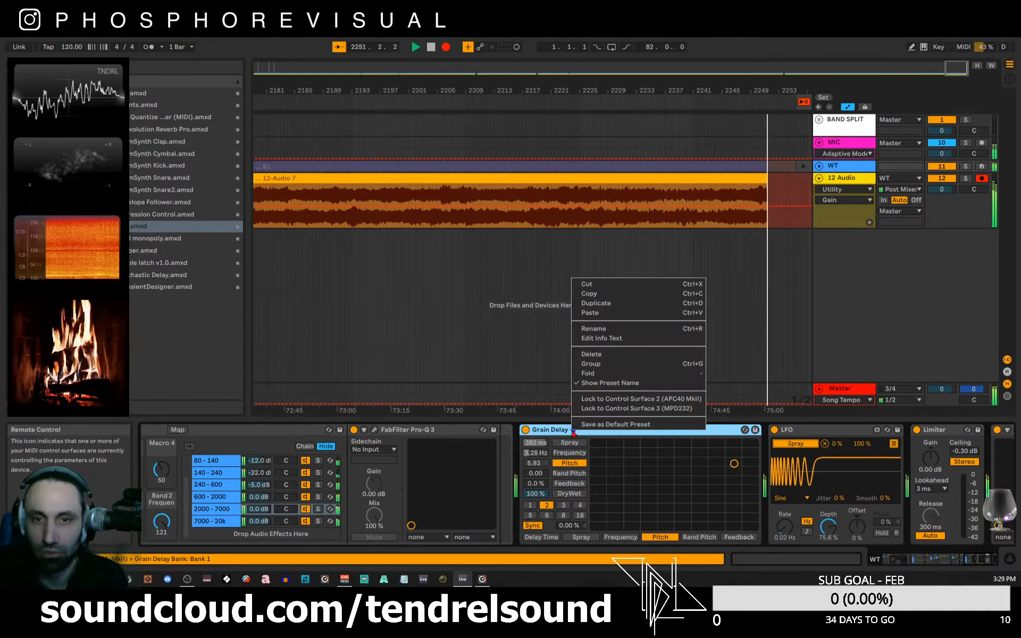
left_click(613, 364)
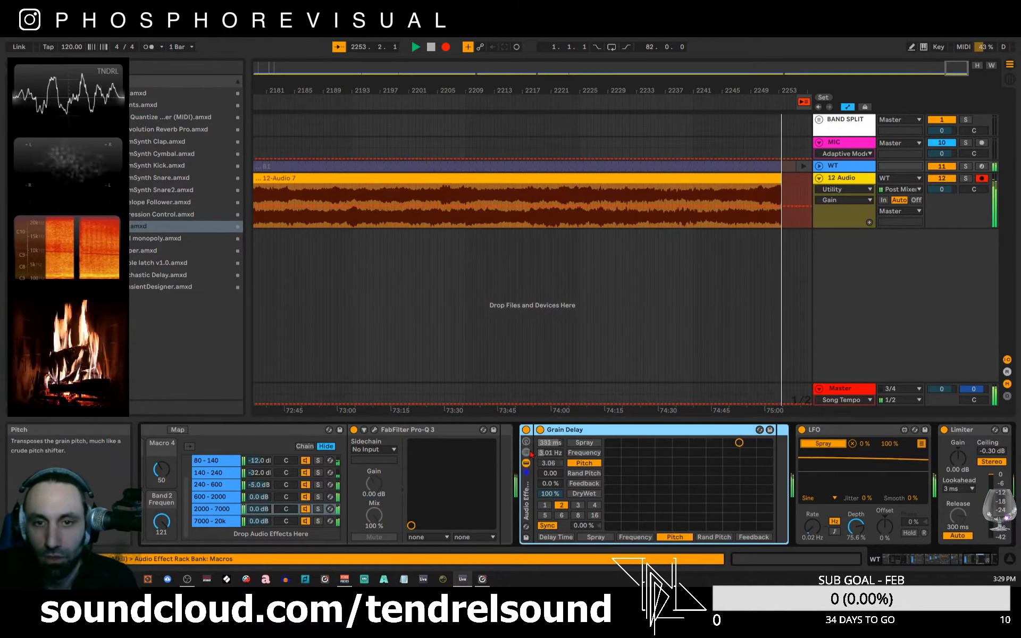
left_click(526, 453)
right_click(558, 493)
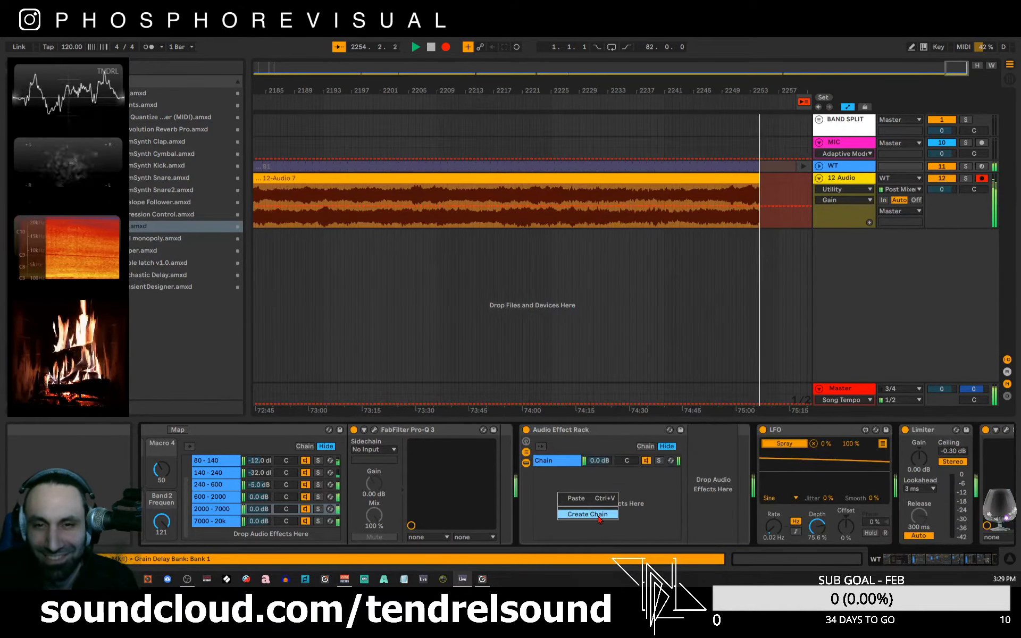
left_click(594, 513)
- Set the volume of the rack's Grain Delay chain to -7 dB
left_click(599, 461)
left_click_drag(600, 461, 599, 466)
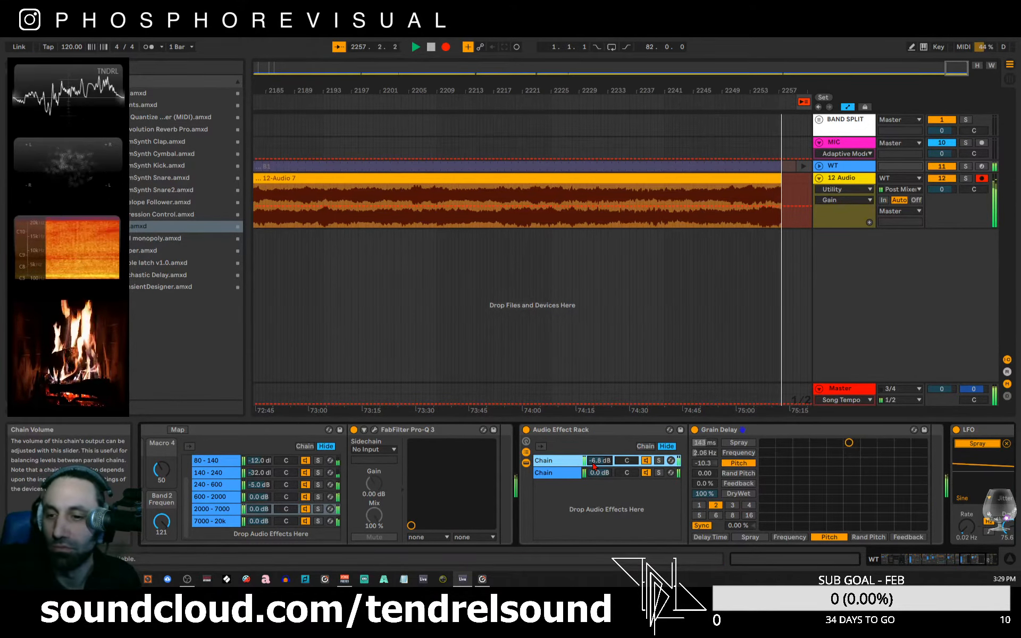
type("-7")
key("Return")
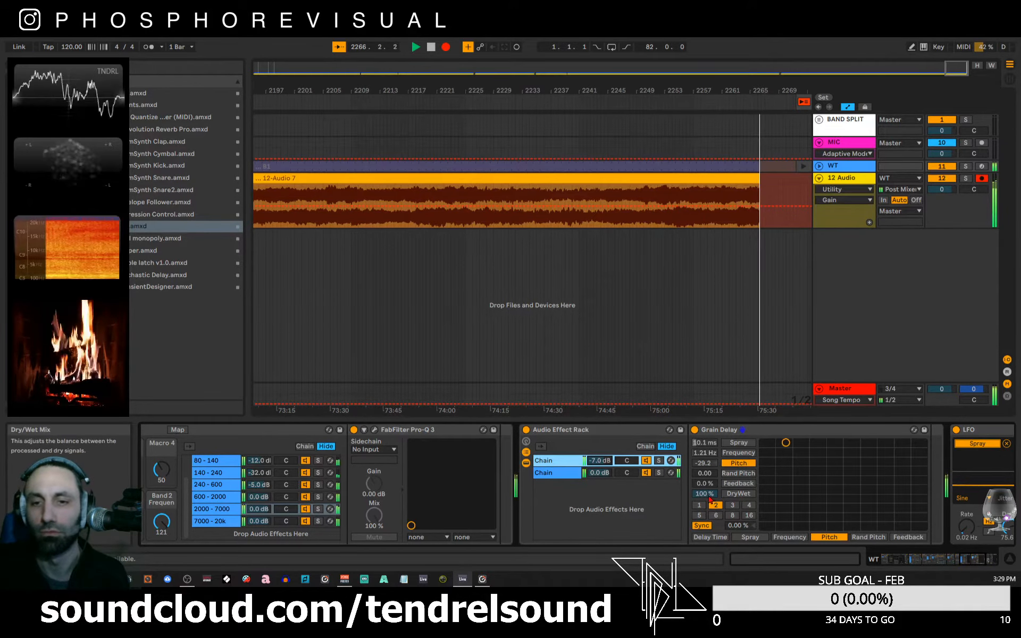
- Using the Grain Delay's vertical axis, set its feedback to 50 % and its random pitch to 18.2
mouse_move(710, 500)
left_mouse_down()
mouse_move(710, 524)
mouse_move(710, 500)
left_mouse_up()
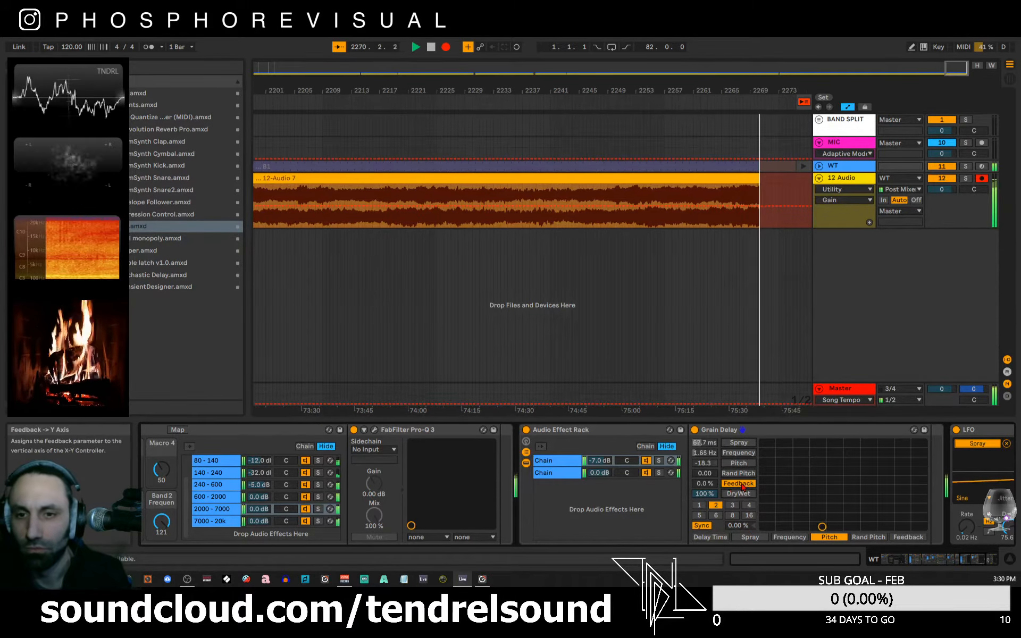
left_click(738, 484)
left_click_drag(831, 519, 851, 481)
left_click(738, 473)
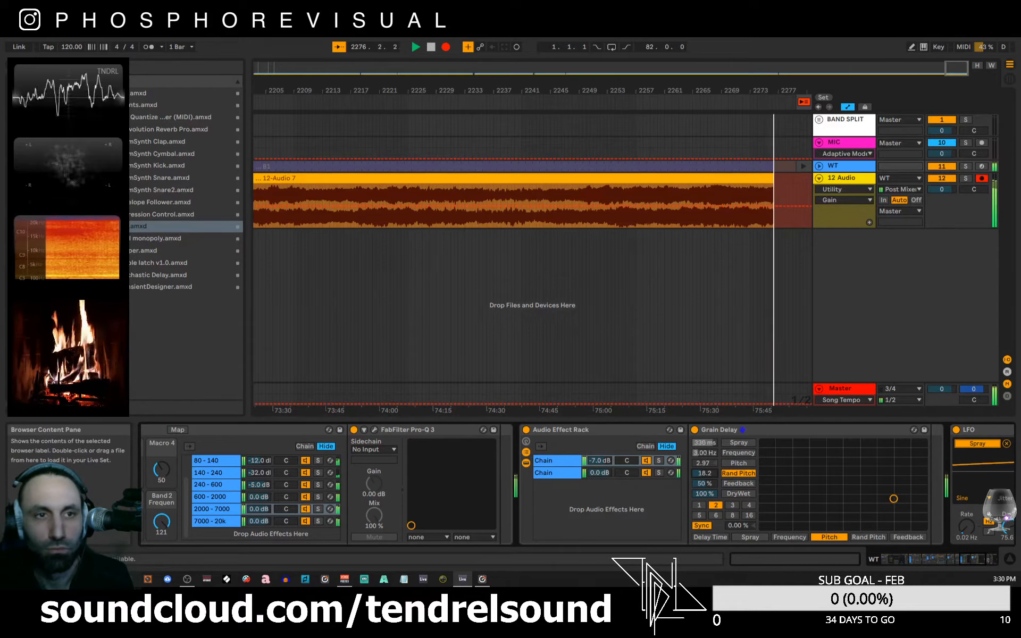
- Add a second LFO after the Grain Delay and move the Spray LFO next to it inside the rack chain
left_click_drag(122, 226, 932, 470)
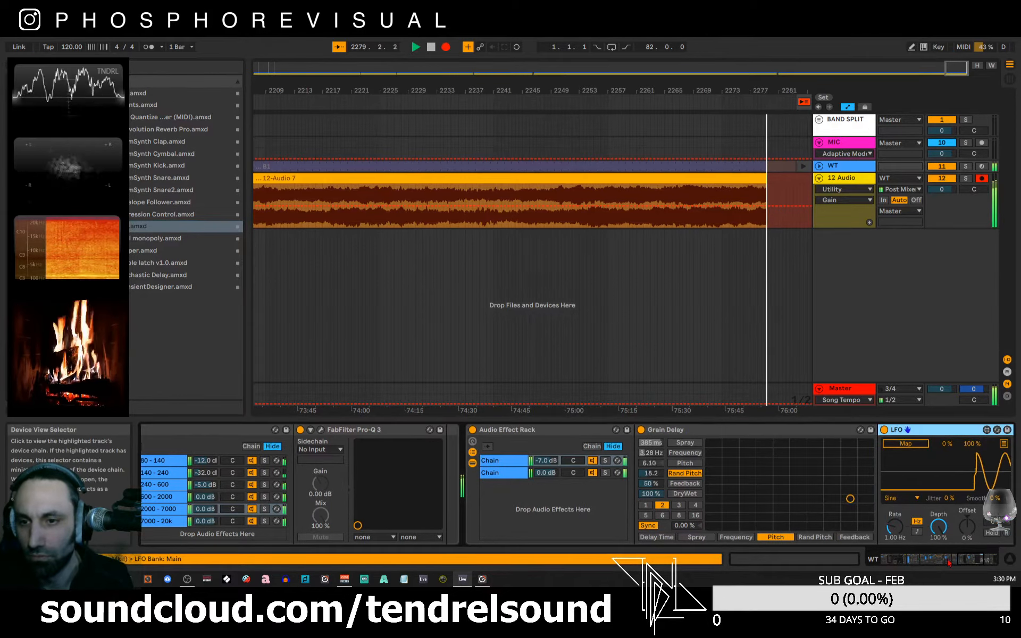
left_click(970, 565)
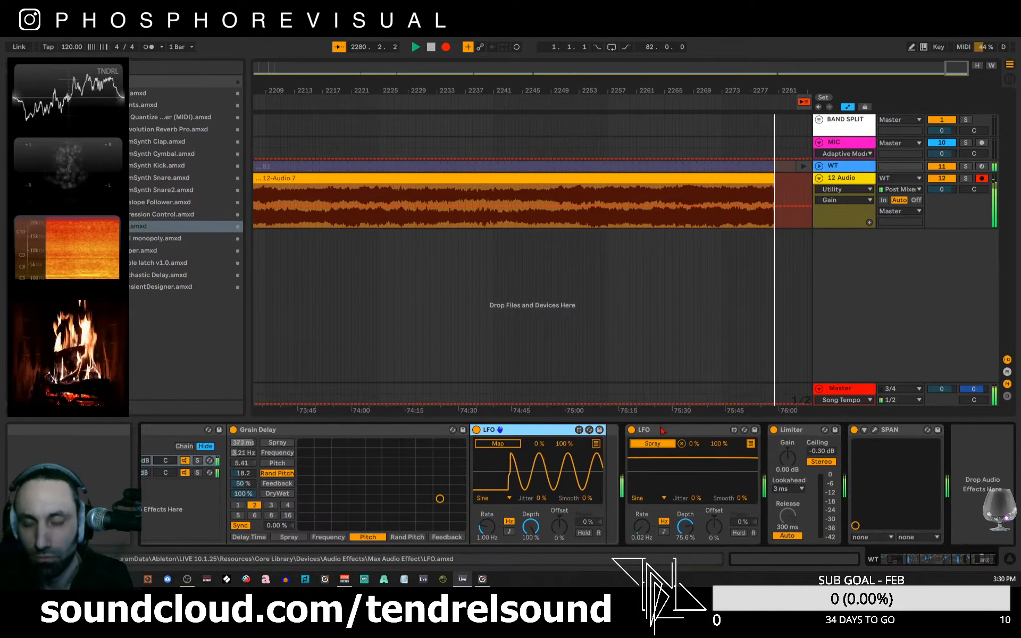
left_click_drag(662, 431, 605, 443)
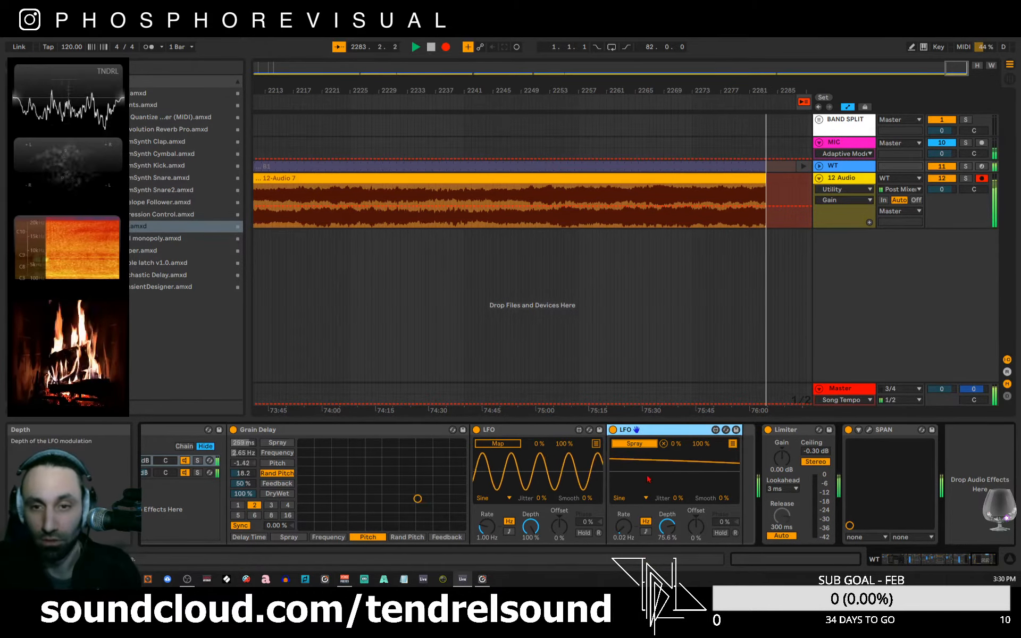
- Set the Spray LFO's rate to 0.19 Hz and map the new LFO to the Grain Delay's Random Pitch at 0.25 Hz
left_click_drag(623, 528, 638, 453)
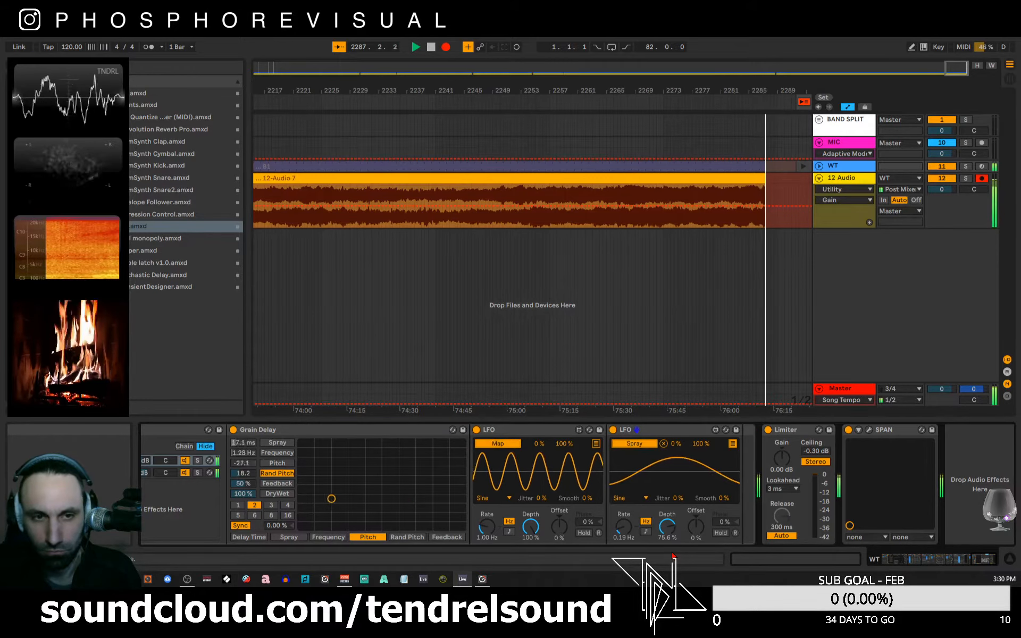
left_click(498, 444)
left_click(243, 473)
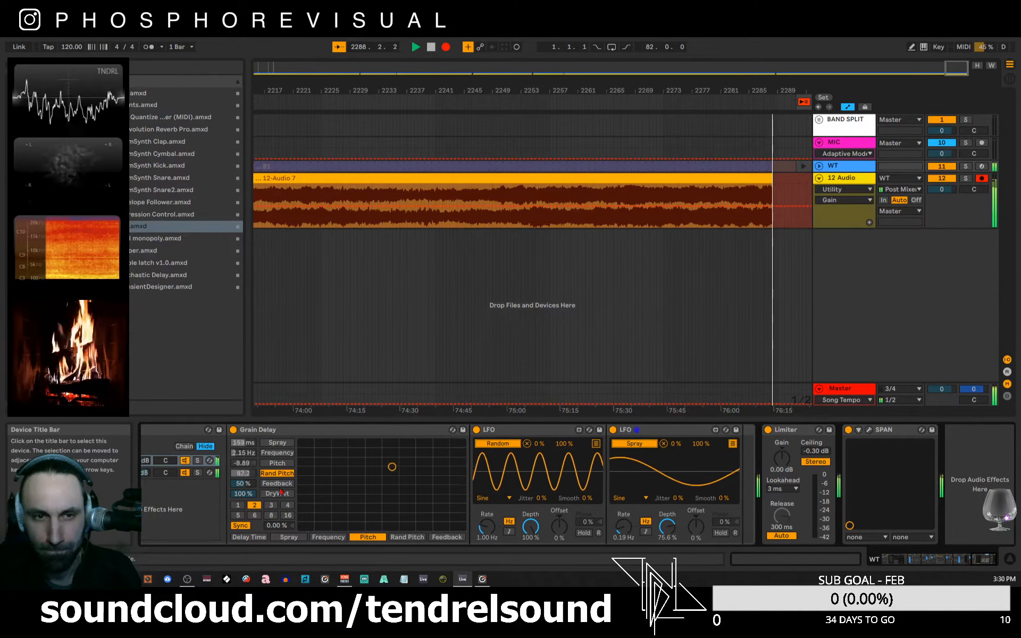
left_click_drag(487, 530, 487, 546)
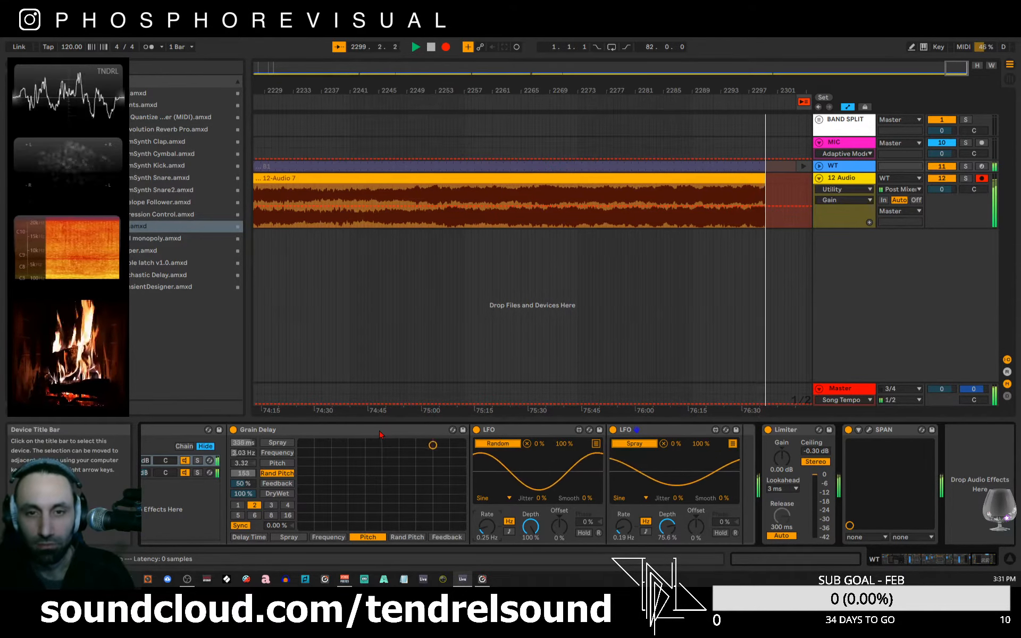
- Check the WT track's spectrum in SPAN and solo the rack's Grain Delay chain
left_click(869, 432)
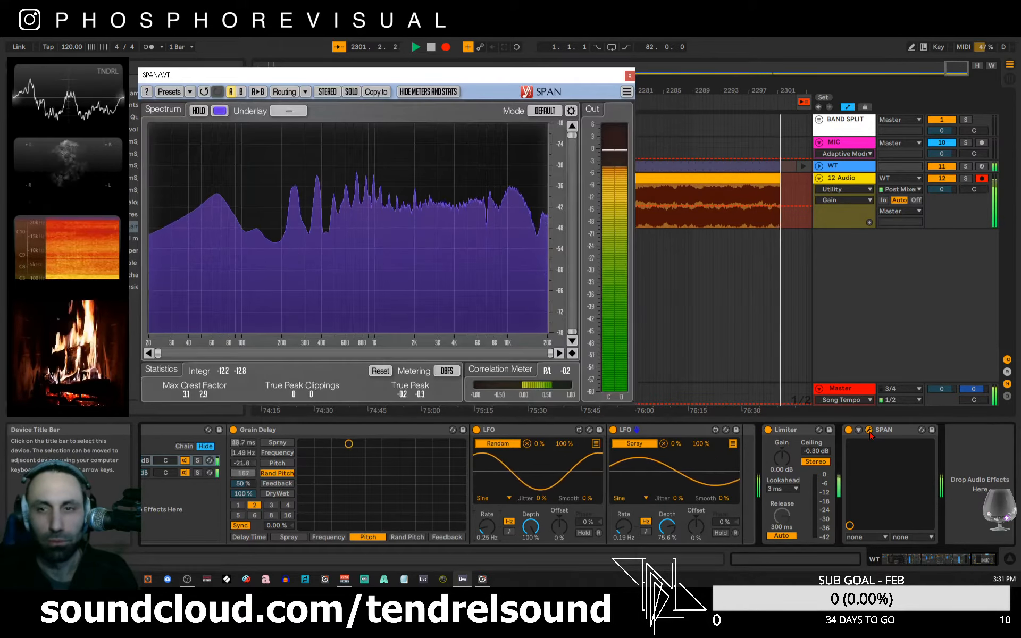
left_click(869, 430)
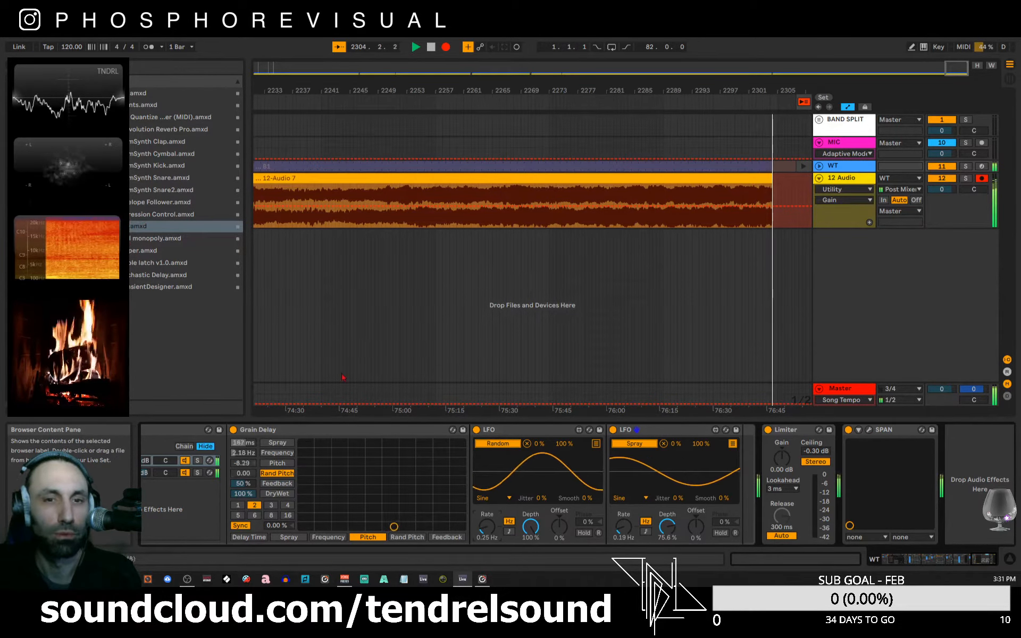
left_click_drag(985, 563, 977, 565)
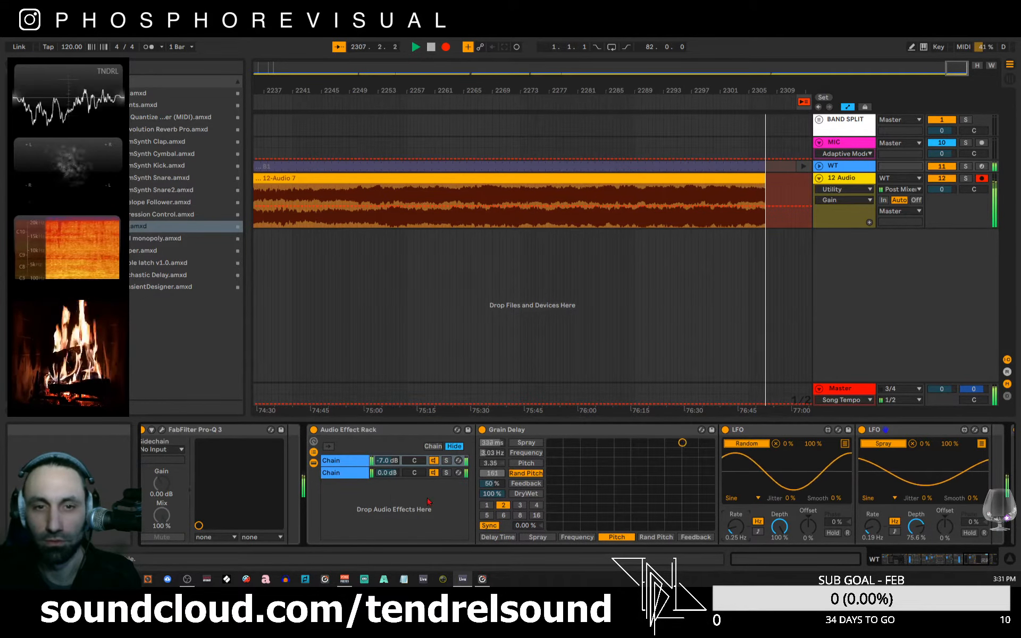
left_click(446, 461)
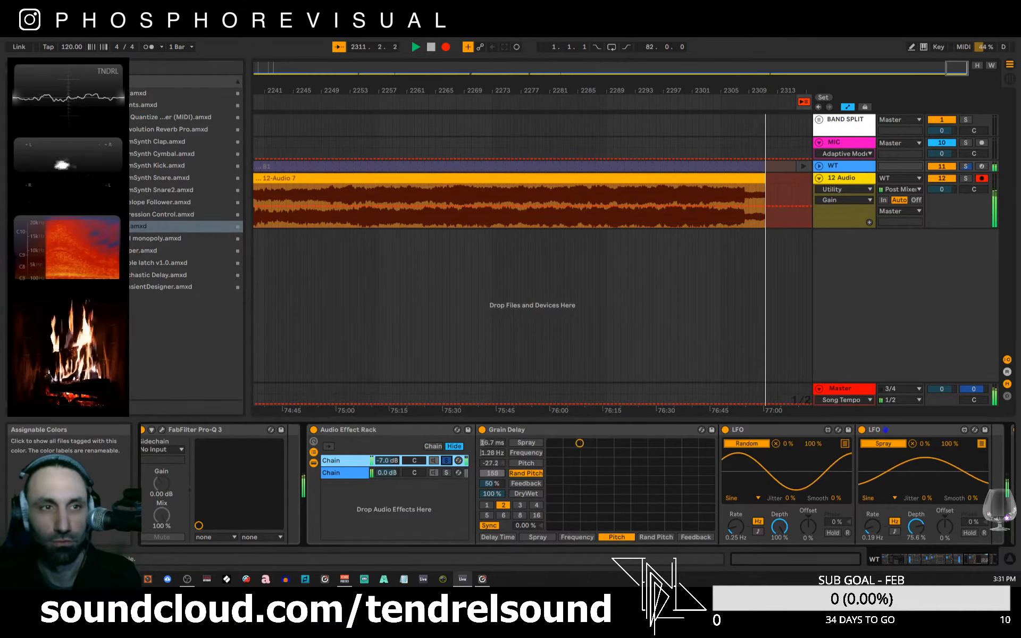
- Insert the SPLIT AUTOPAN rack between the Grain Delay and the LFOs and create an additional empty chain in it
left_click(40, 129)
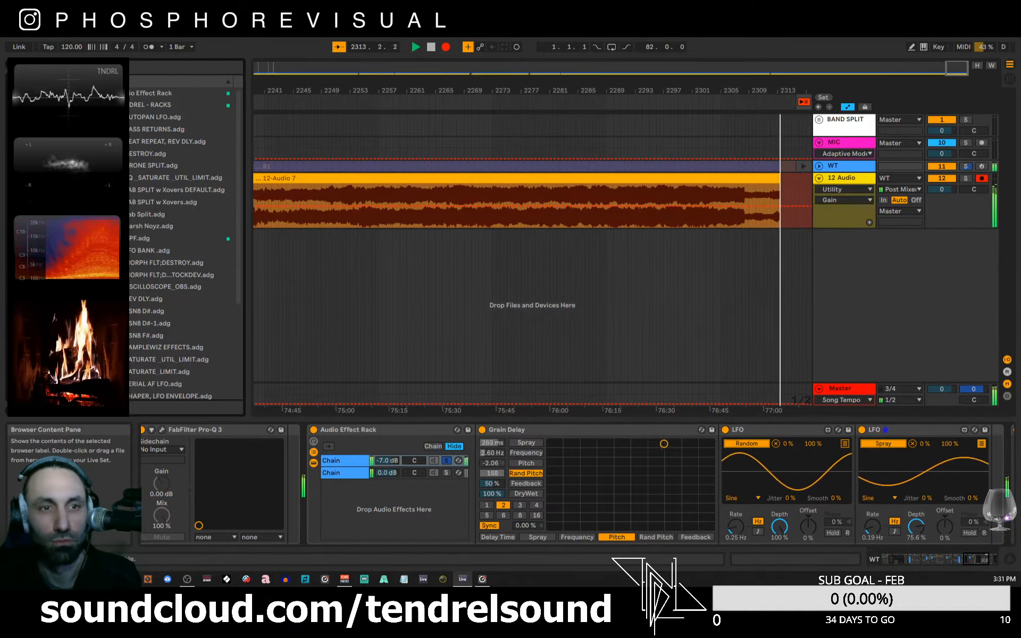
scroll(244, 262, "down", 5)
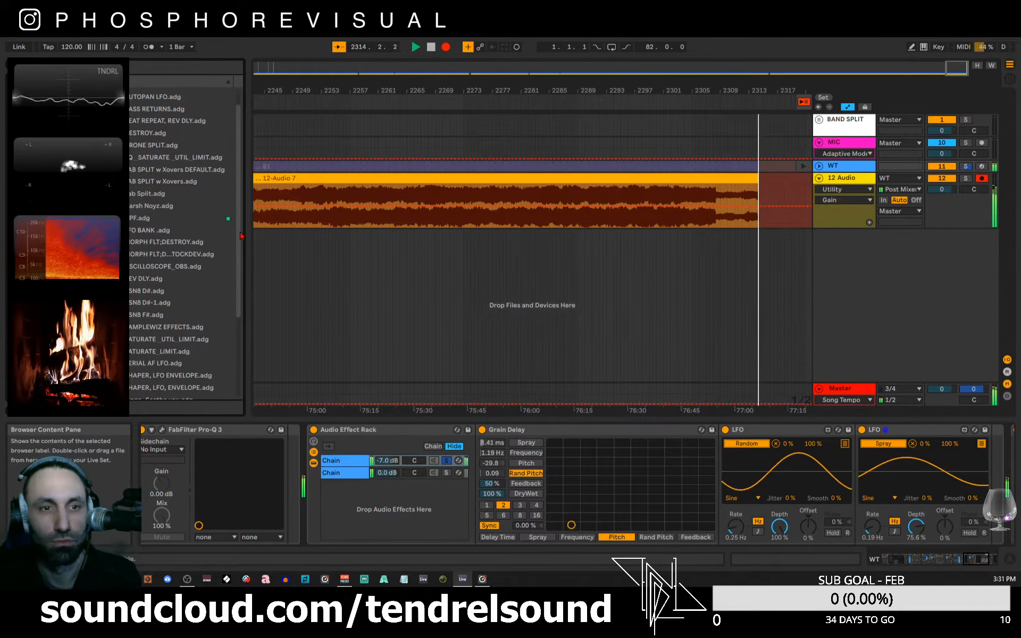
scroll(244, 262, "down", 5)
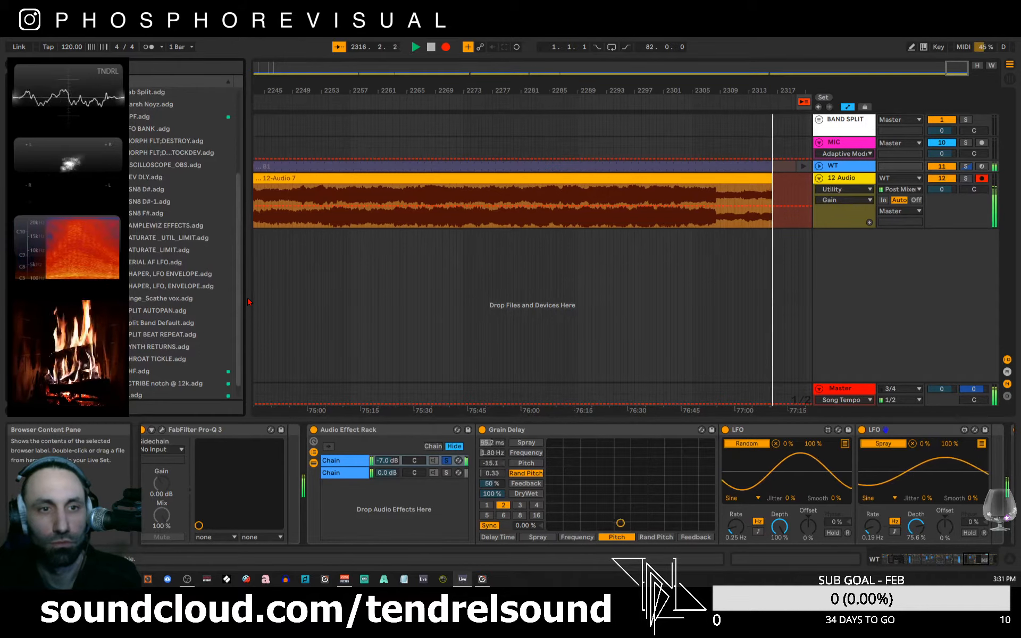
left_click_drag(175, 311, 707, 463)
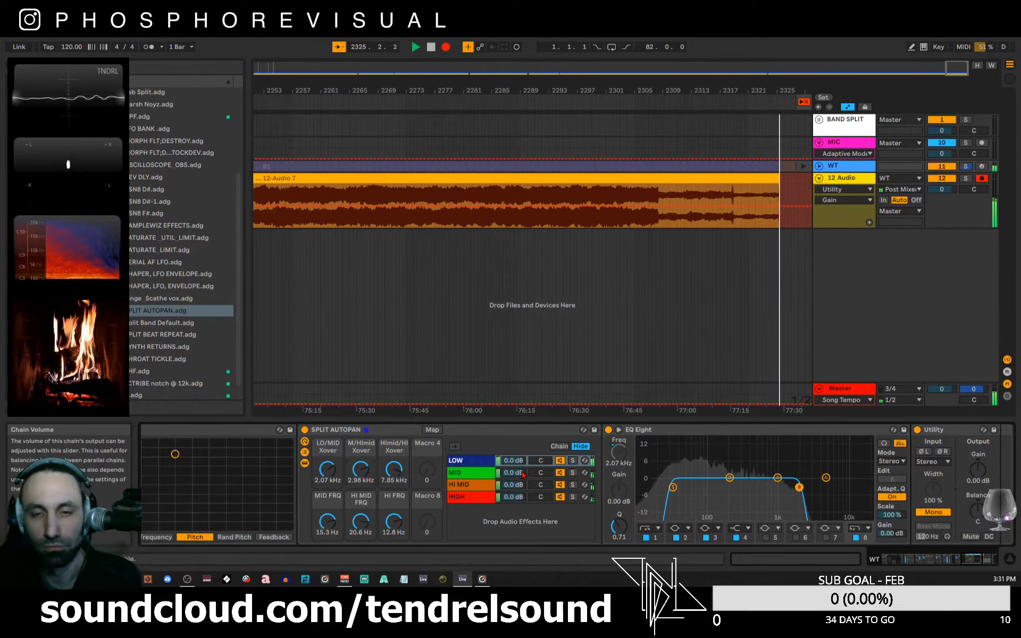
right_click(505, 525)
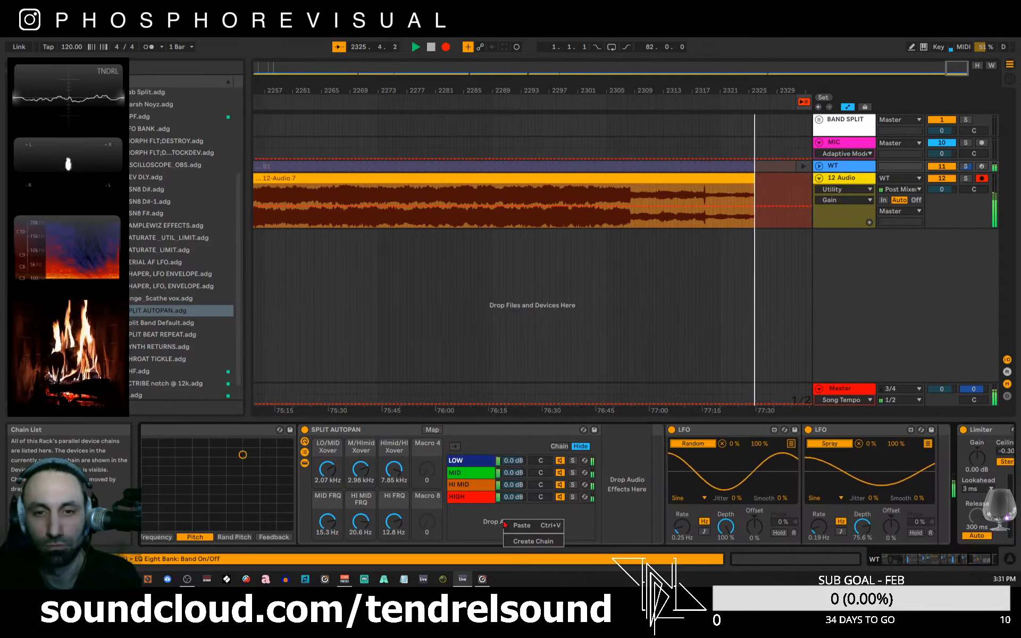
left_click(534, 541)
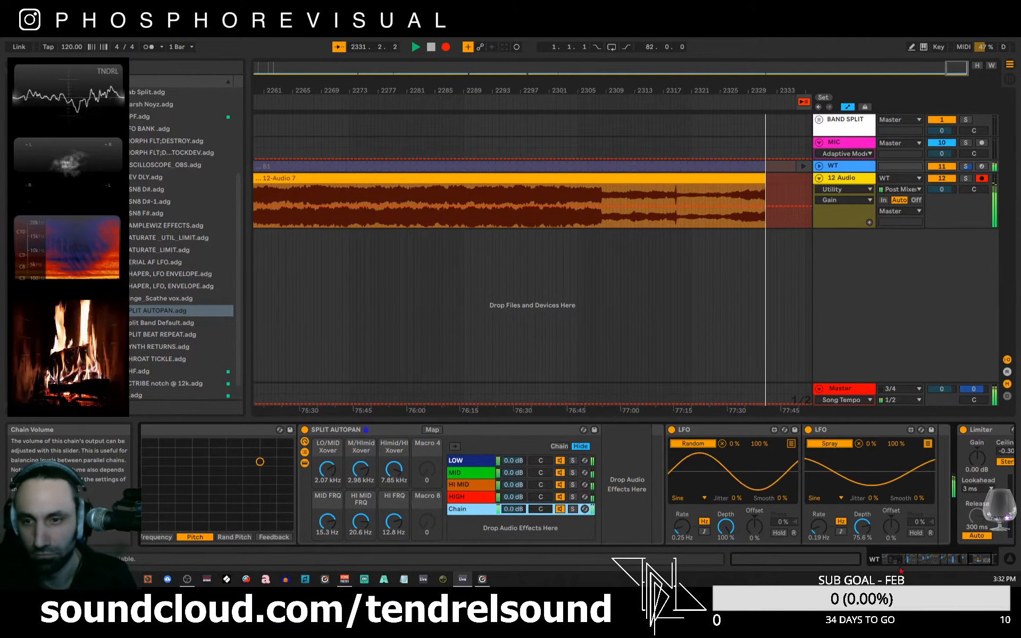
- Unsolo the Grain Delay chain in the Audio Effect Rack and return to the end of the effects chain
left_click(920, 568)
left_click_drag(920, 568, 972, 572)
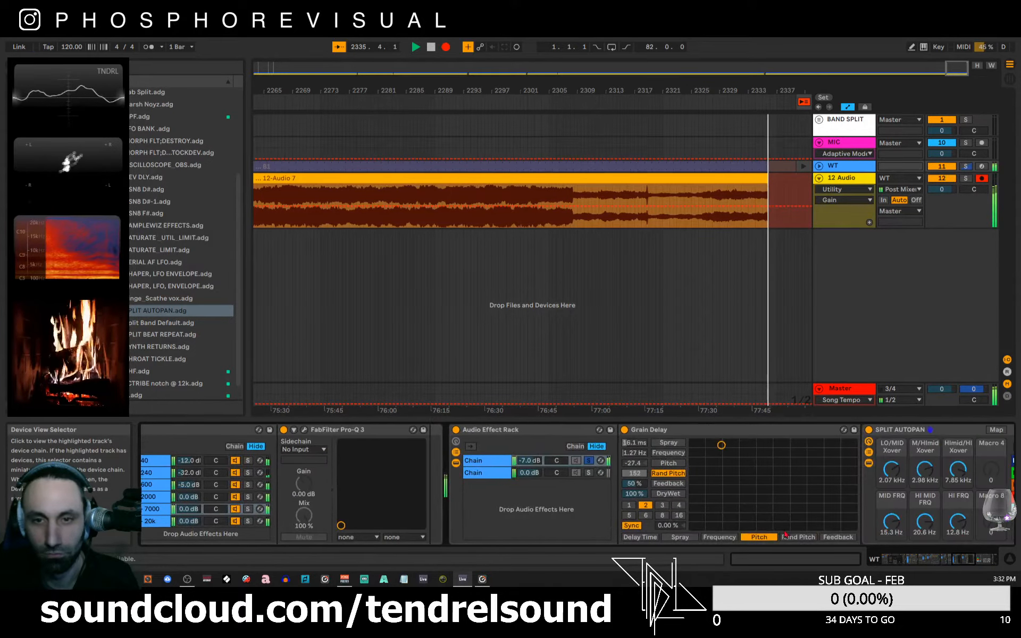
left_click(589, 461)
left_click_drag(893, 567, 1004, 567)
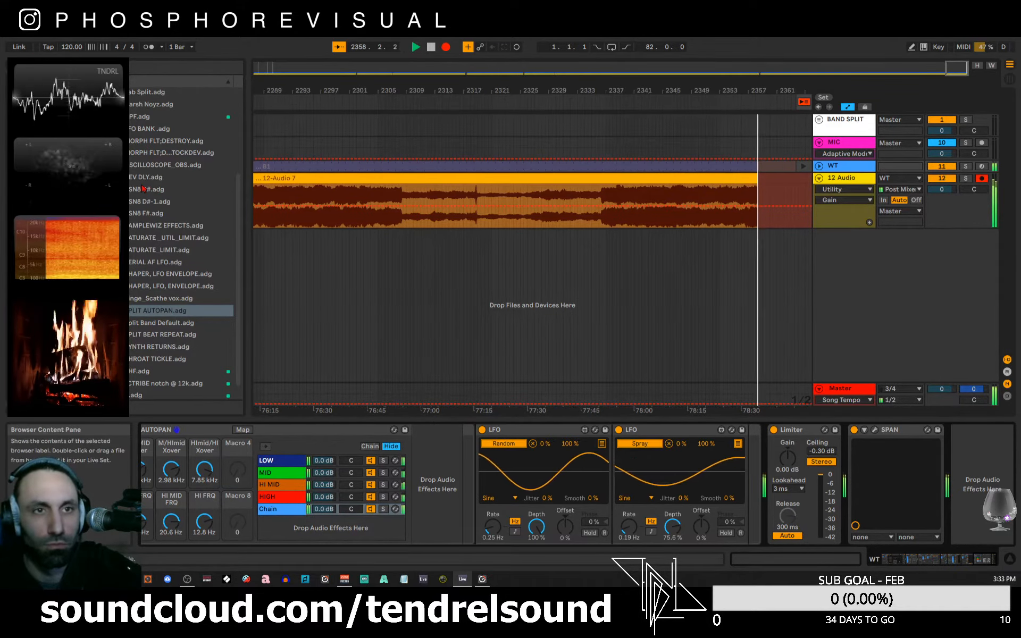
- Locate the Dumpster Fire effect among the plug-ins in the browser
left_click(33, 117)
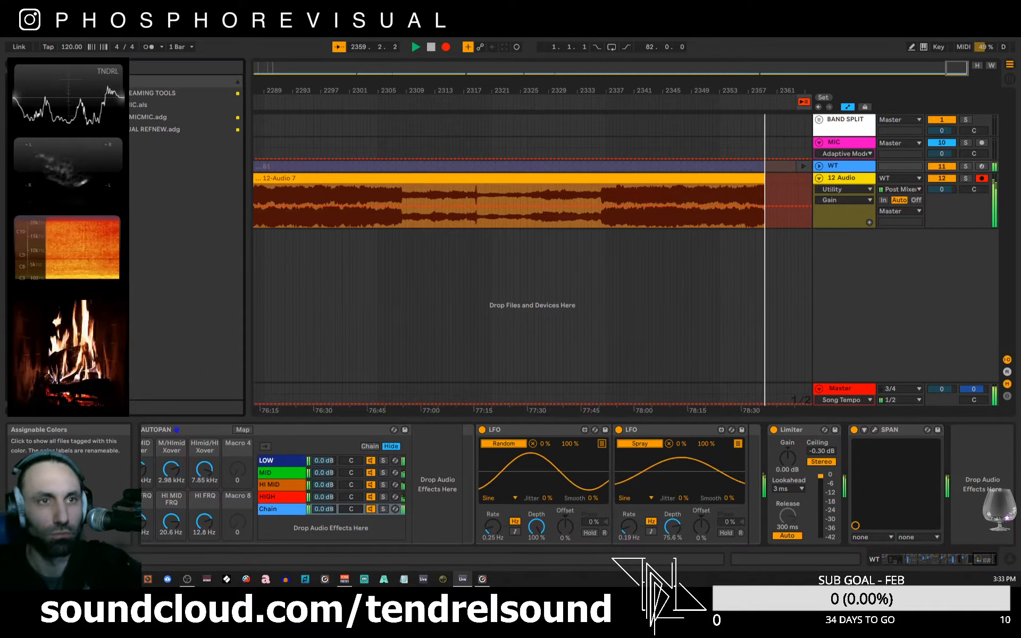
left_click(53, 105)
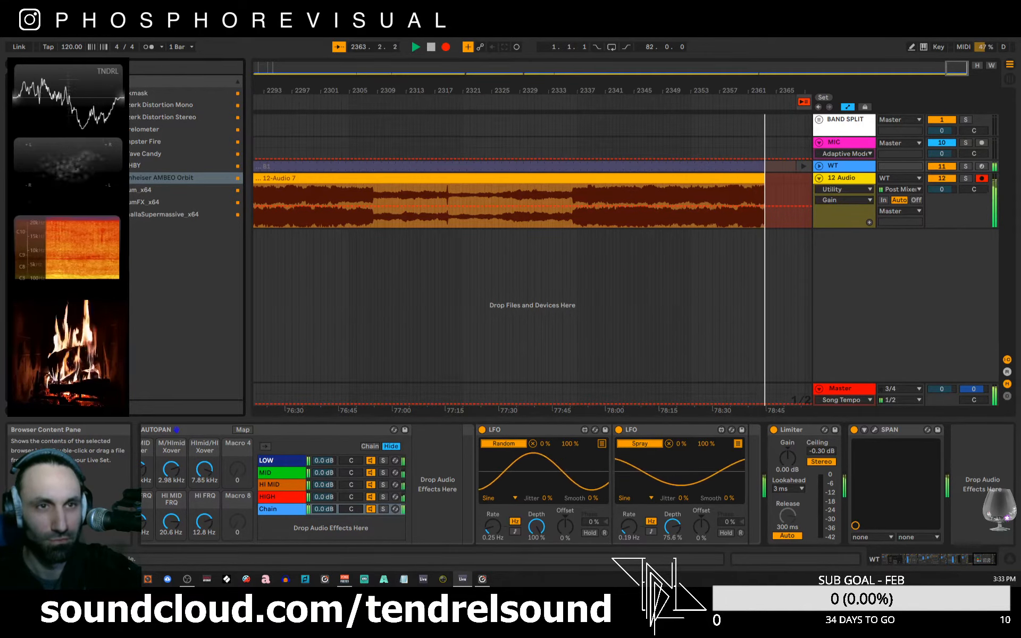
mouse_move(127, 141)
left_mouse_down()
mouse_move(844, 459)
mouse_move(131, 145)
left_mouse_up()
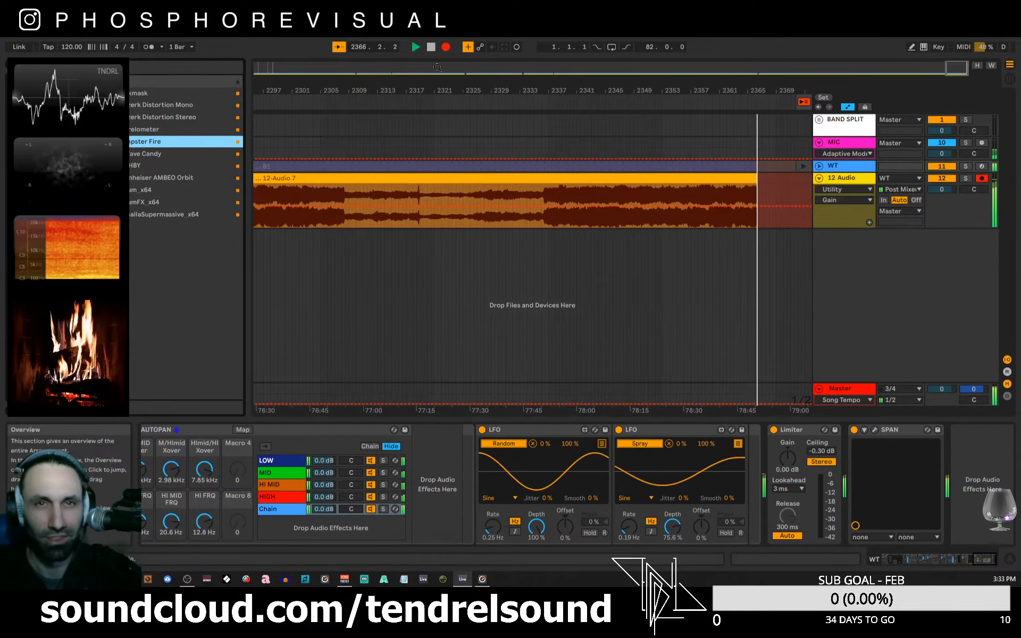
- Stop the recording and save the Live Set
left_click(431, 46)
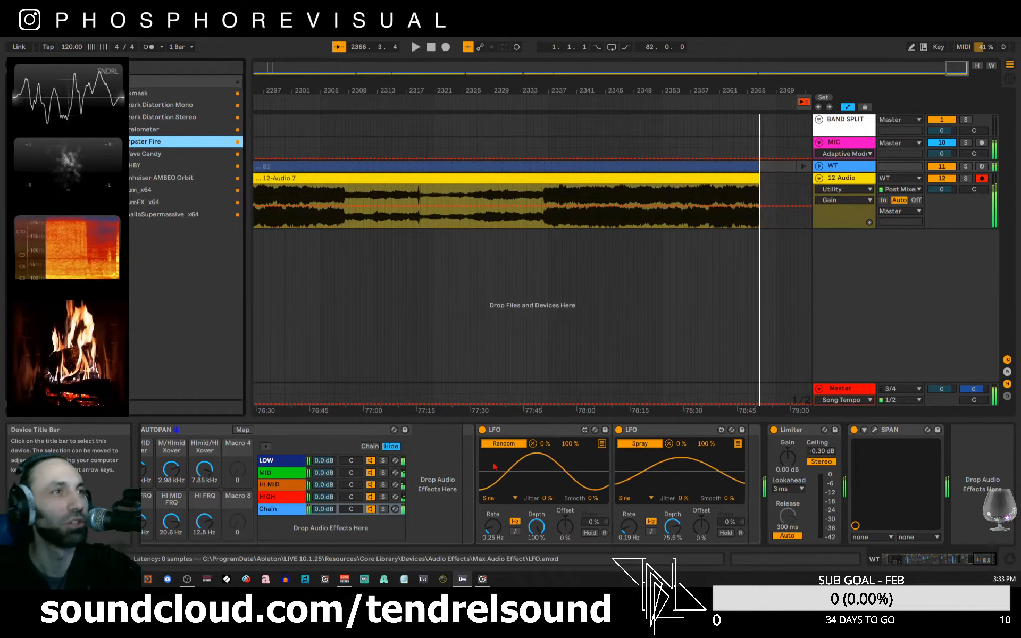
left_click(8, 39)
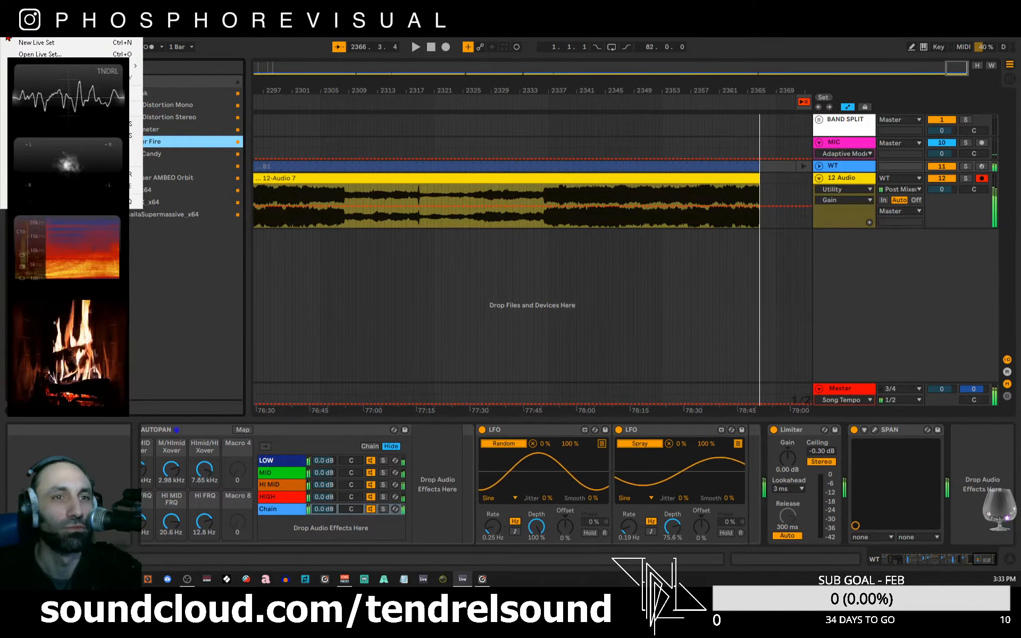
left_click(53, 124)
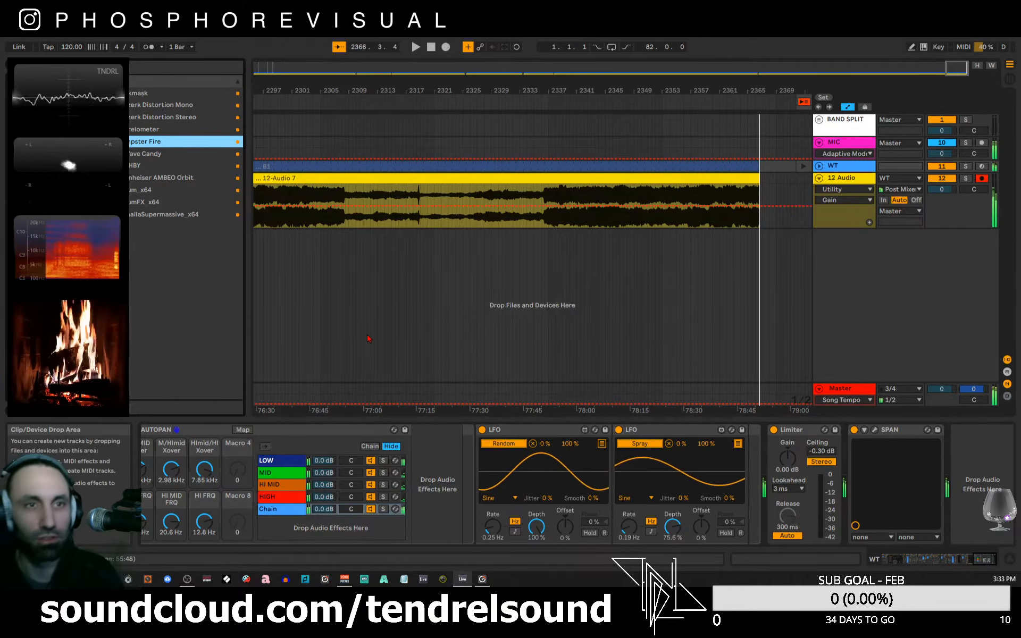
- Resume recording and add Dumpster Fire to the WT track directly before the Limiter
left_click(446, 47)
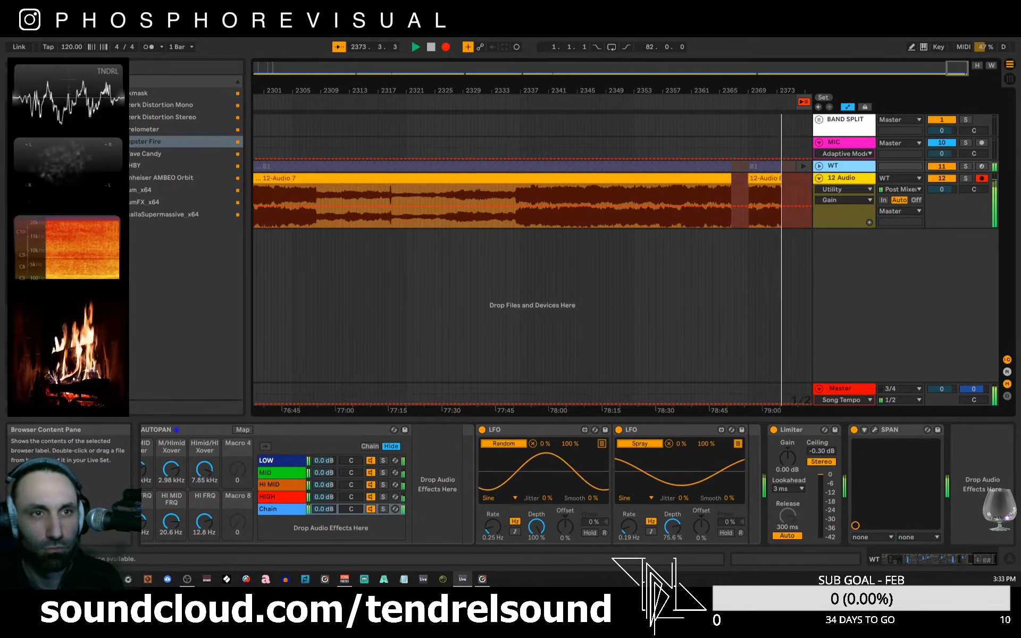
left_click_drag(155, 141, 762, 456)
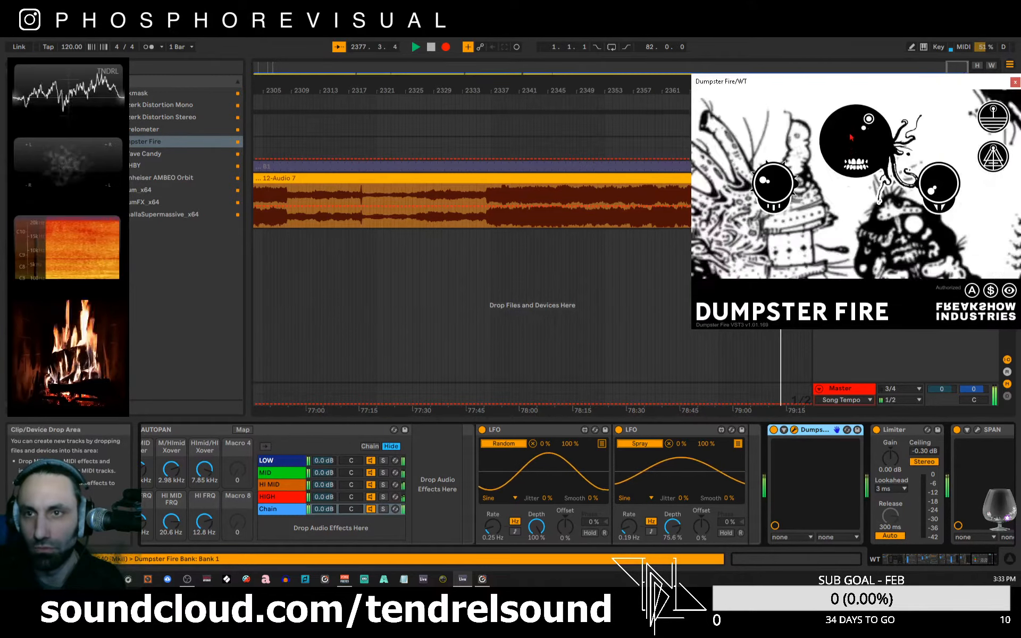
- Set Dumpster Fire's Tooth to -135, Cage to 64, Aether to 2660.50, Aether Focus to 0.48 and Aether Aspect to 0.46
left_click_drag(741, 81, 398, 112)
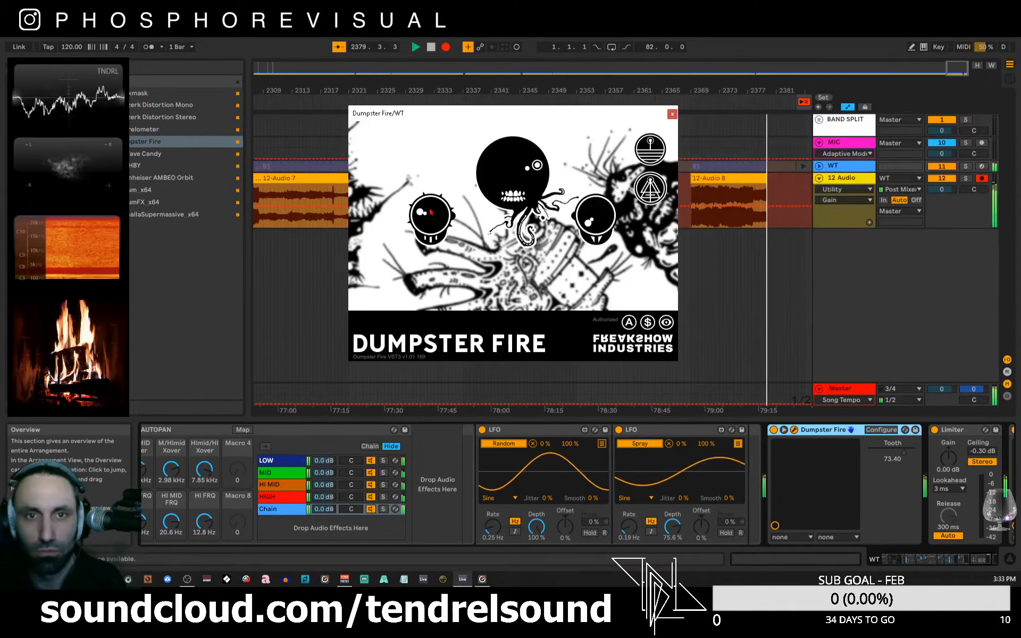
left_click_drag(429, 214, 431, 98)
left_click_drag(511, 167, 516, 271)
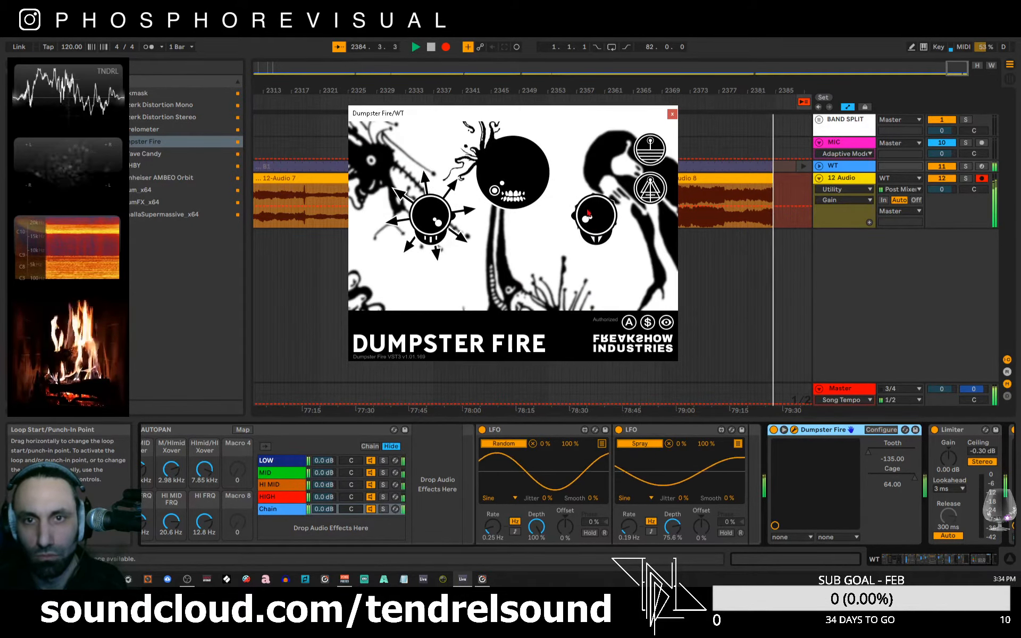
left_click_drag(588, 214, 582, 187)
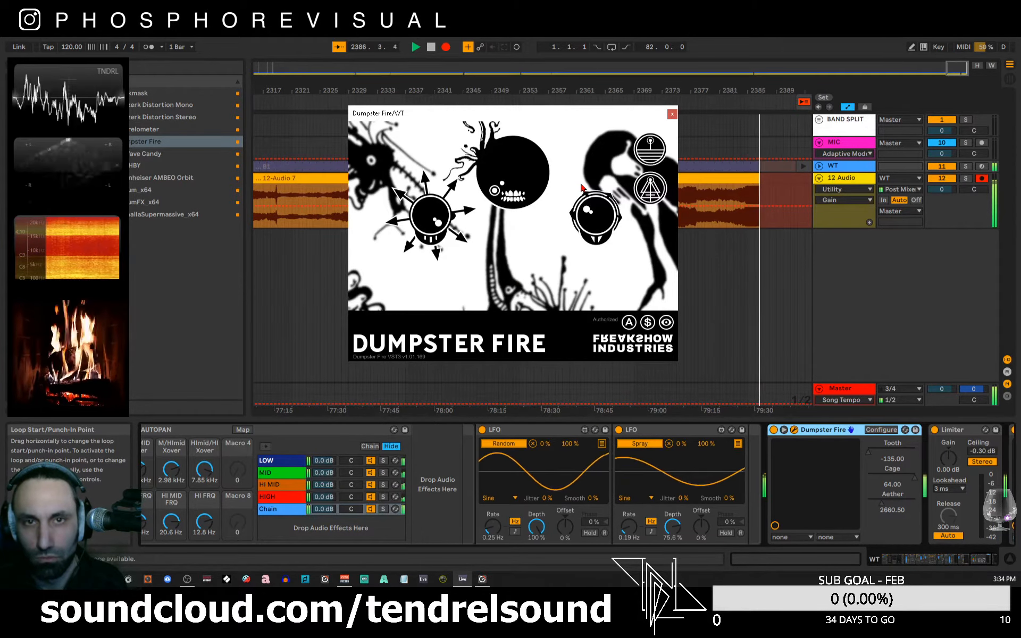
left_click_drag(651, 144, 653, 234)
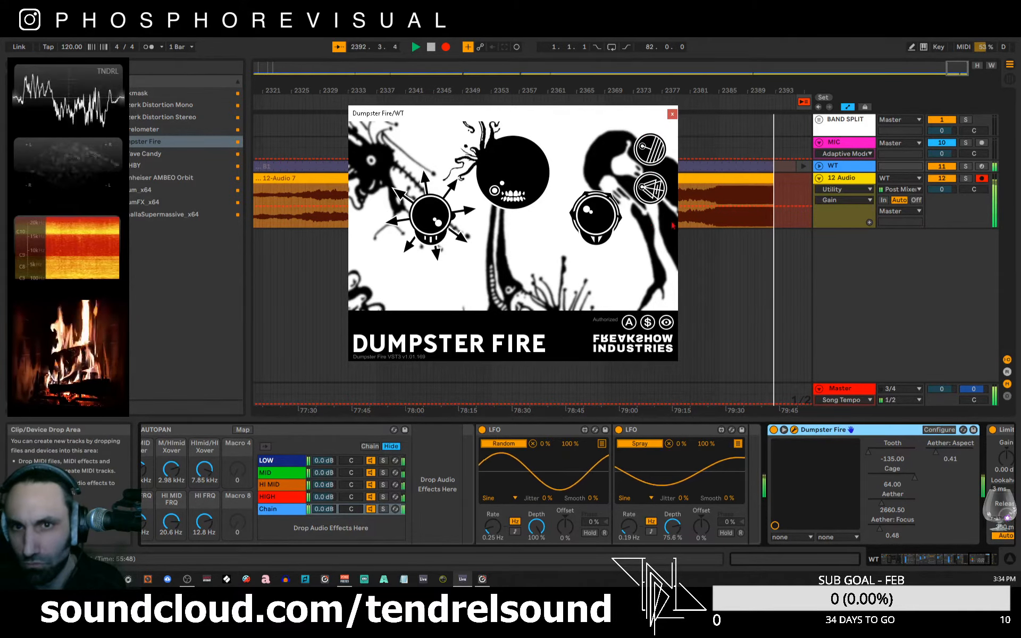
left_click_drag(657, 192, 660, 190)
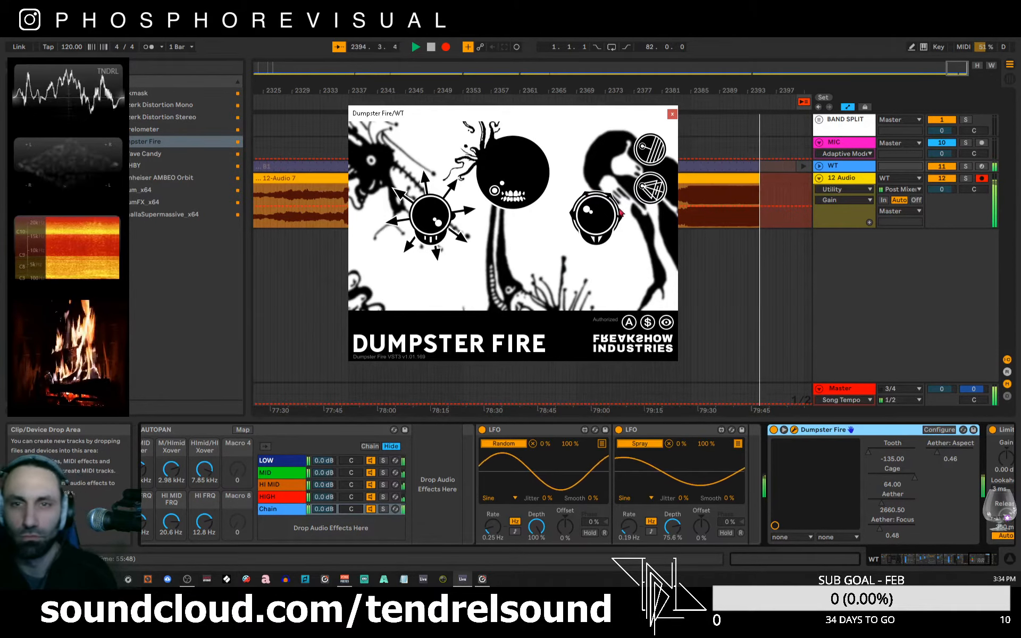
- Sweep Dumpster Fire's Cage down to 27.50 and back up to 64, and raise Aether to 8008
left_click_drag(428, 221, 433, 295)
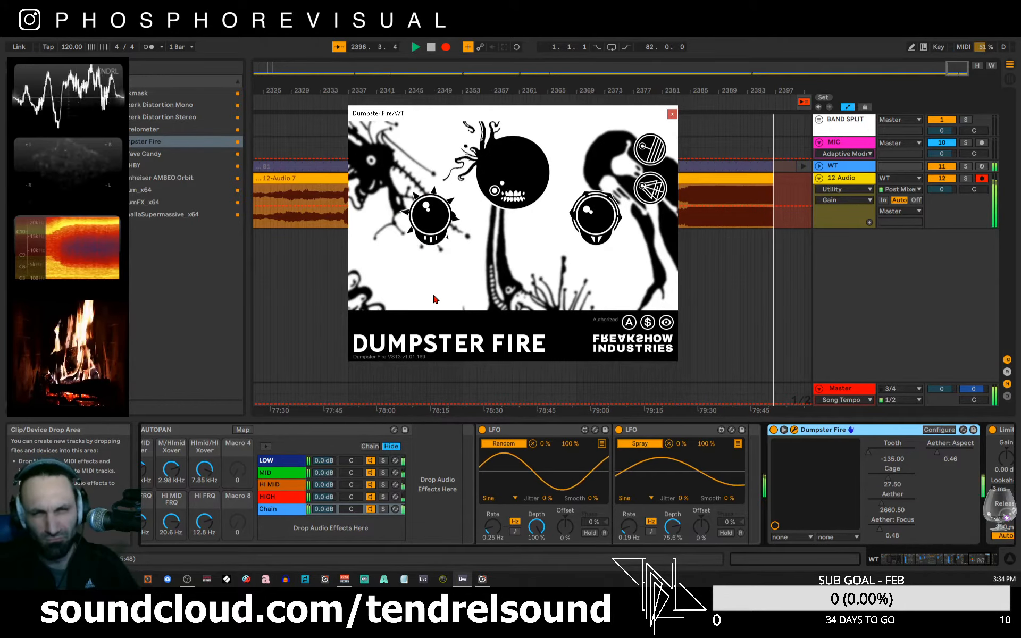
mouse_move(496, 196)
left_mouse_down()
mouse_move(518, 111)
mouse_move(561, 32)
mouse_move(488, 196)
left_mouse_up()
left_click_drag(431, 217, 428, 132)
left_click_drag(495, 187, 520, 83)
left_click_drag(598, 203, 508, 120)
left_click_drag(528, 171, 538, 279)
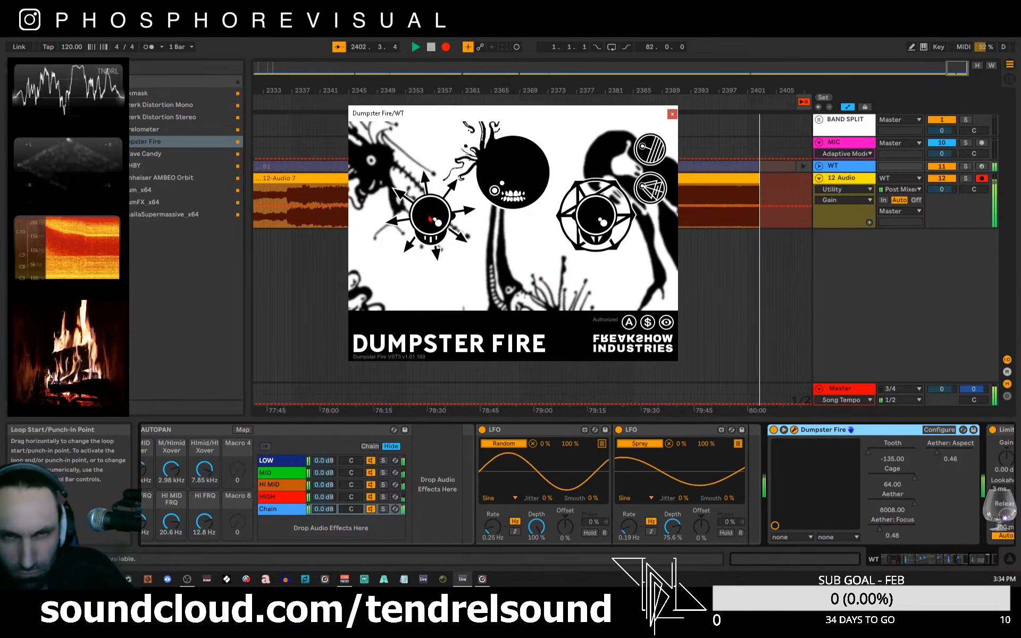
- Lower Dumpster Fire's Cage to 1.00 and Aether to 455, with Aether Aspect at 2.00 and Aether Focus at 0.00
left_click_drag(431, 219, 445, 331)
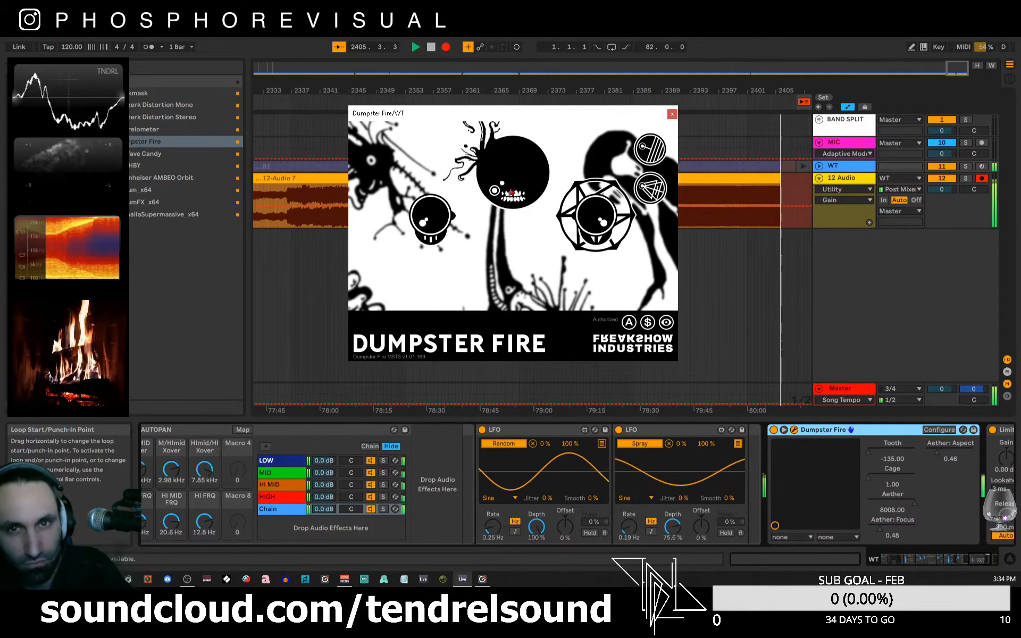
left_click_drag(511, 176, 532, 340)
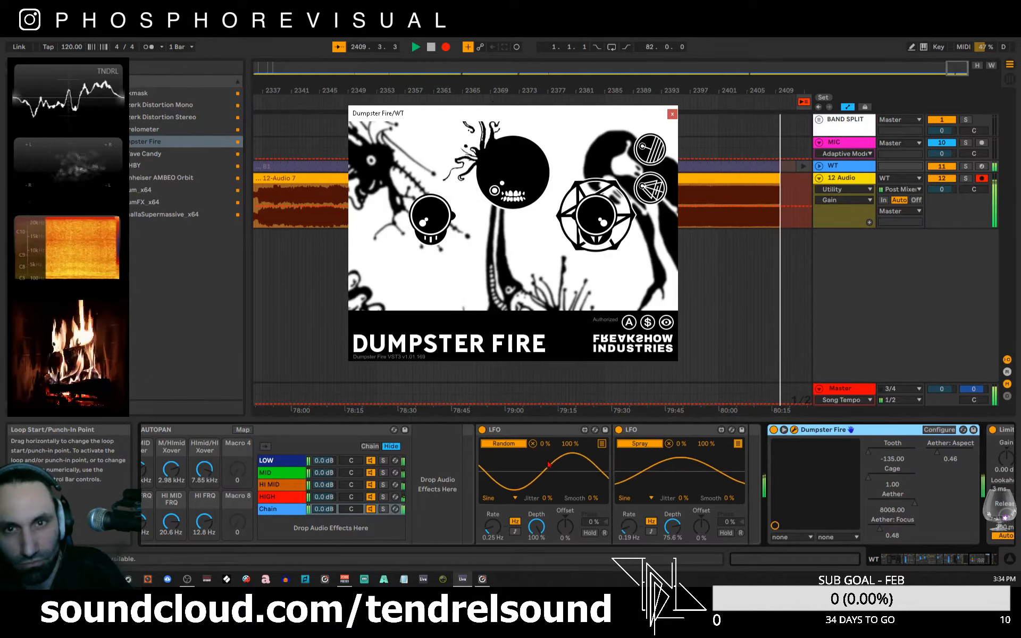
left_click_drag(606, 226, 617, 580)
left_click_drag(653, 187, 668, 35)
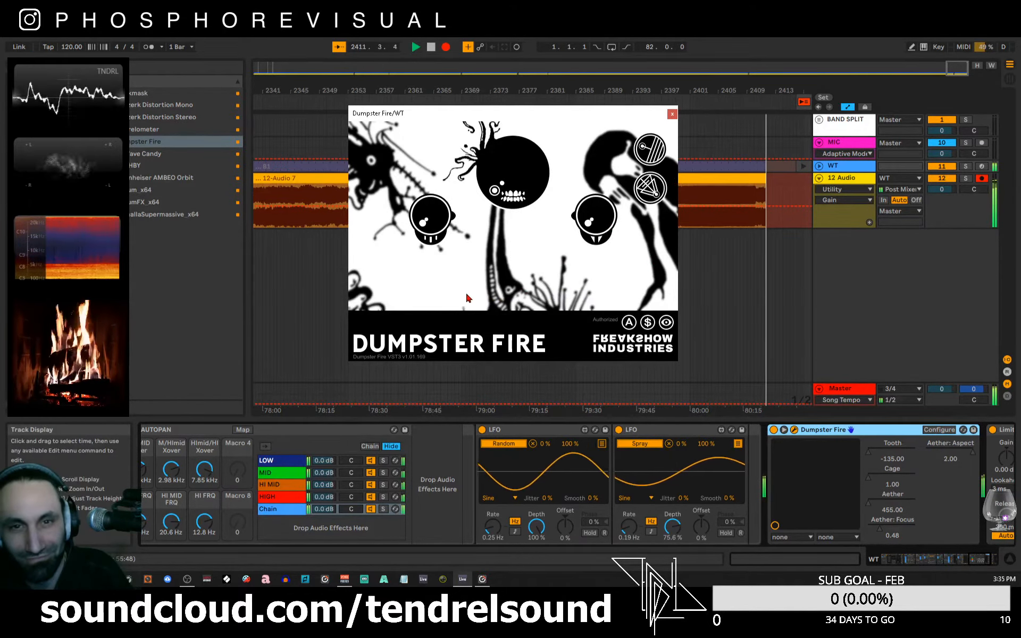
mouse_move(661, 145)
left_mouse_down()
mouse_move(651, 111)
mouse_move(660, 146)
left_mouse_up()
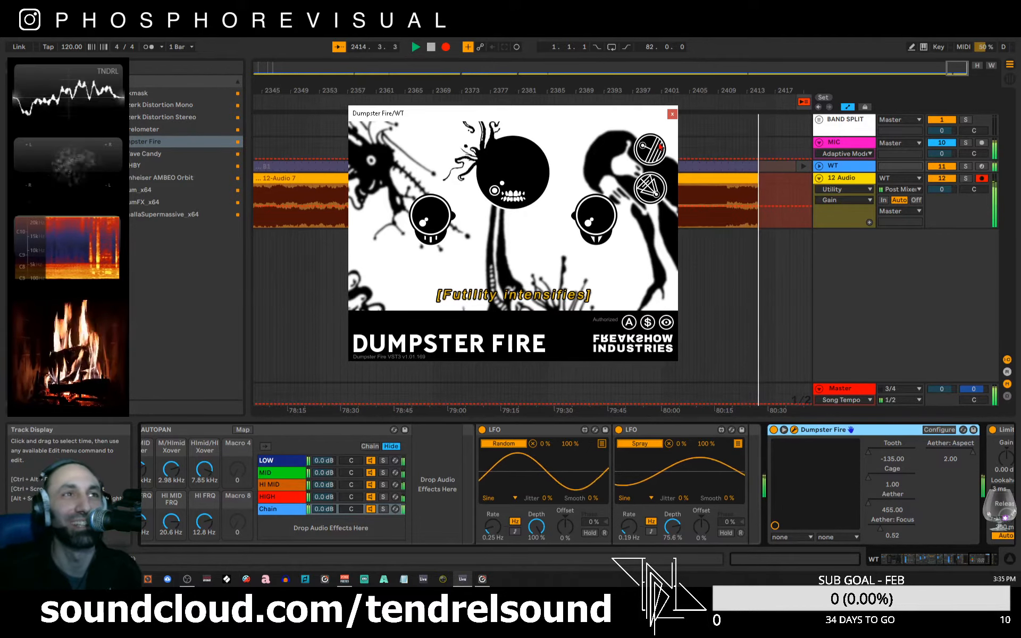
left_click_drag(660, 146, 656, 168)
left_click_drag(670, 241, 654, 61)
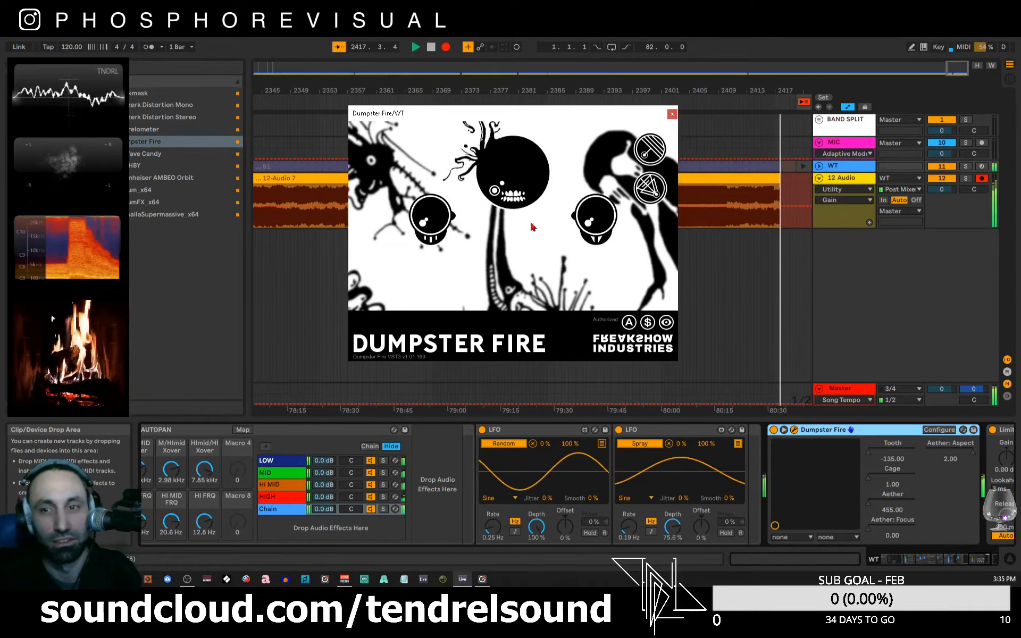
- Bypass Dumpster Fire, close its window and delete it from the WT track
left_click(773, 430)
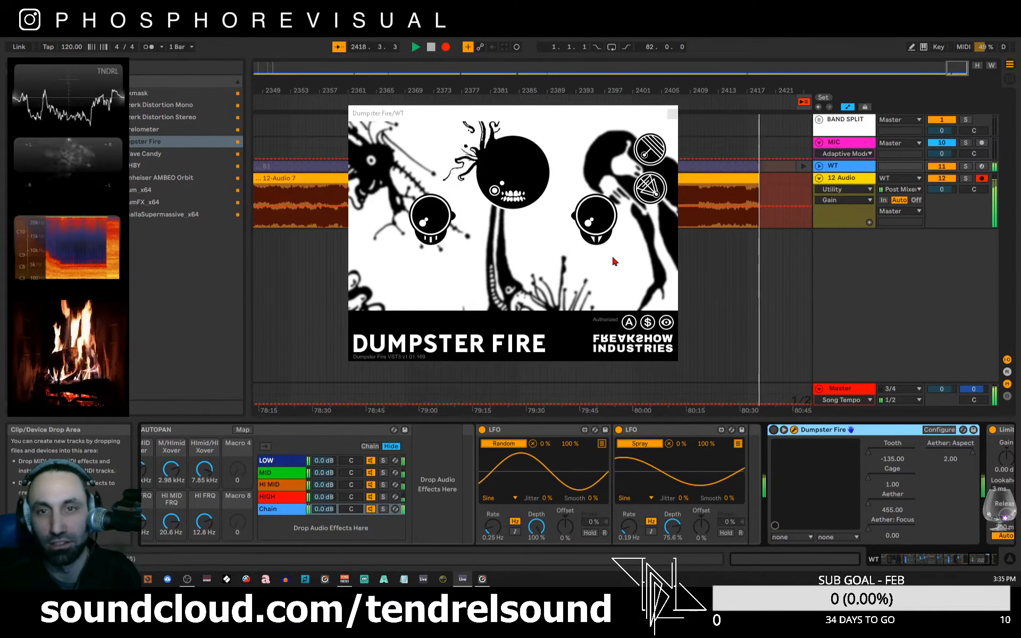
left_click(673, 114)
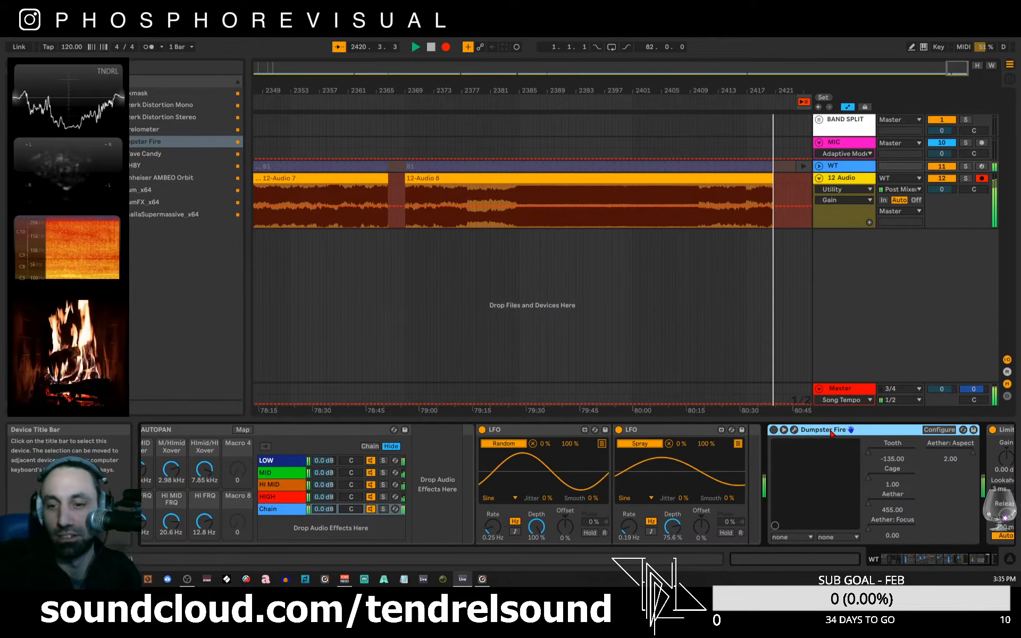
key("Delete")
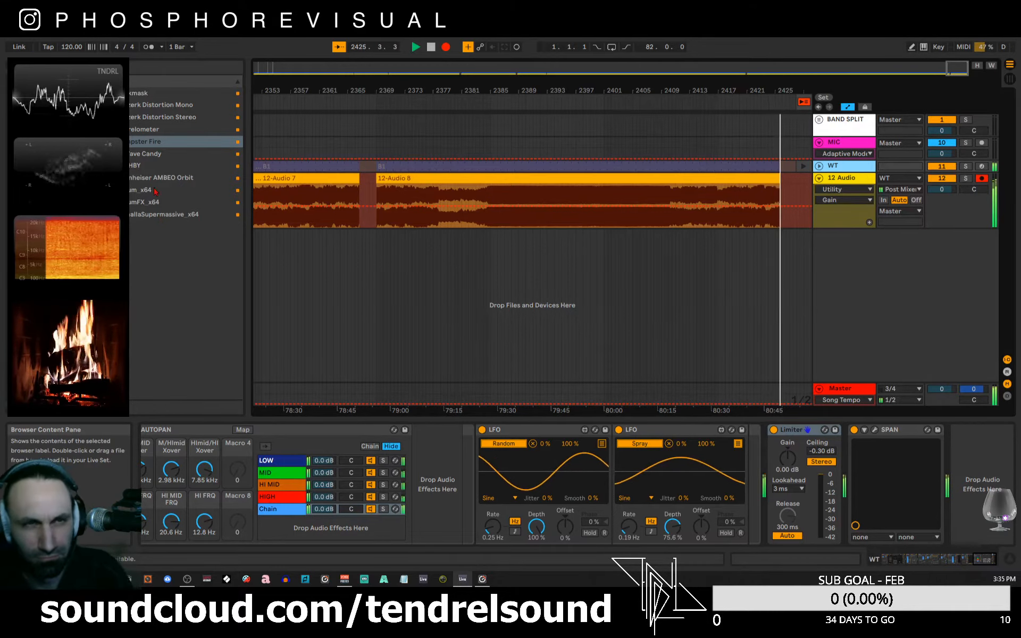
- Add MISHBY to the WT track directly before the Limiter, raise its L and M sliders and set Quality to 100
left_click_drag(135, 165, 776, 432)
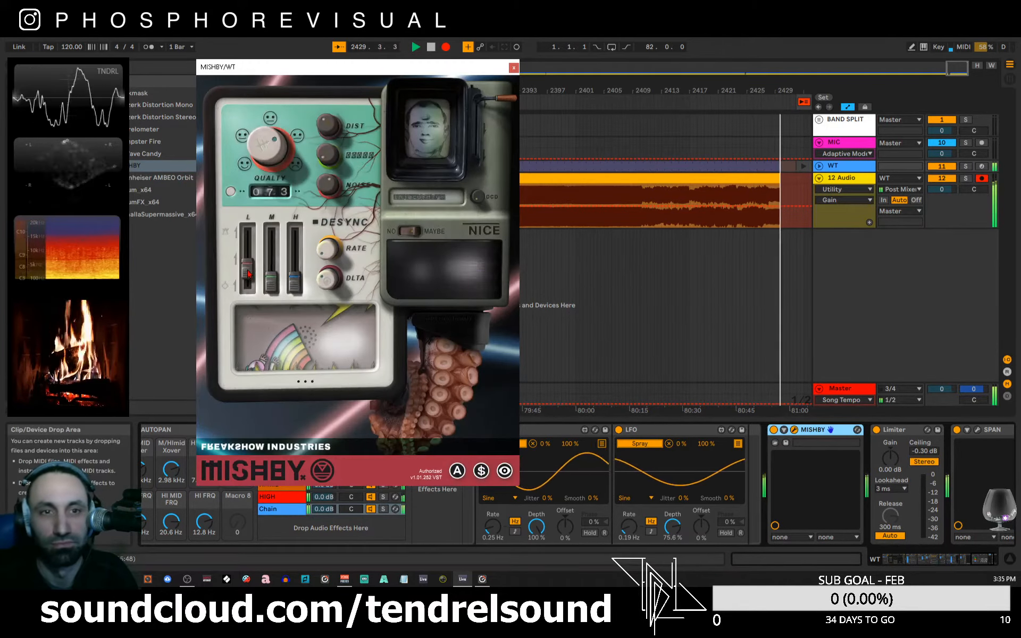
left_click_drag(247, 281, 252, 253)
left_click_drag(275, 290, 275, 279)
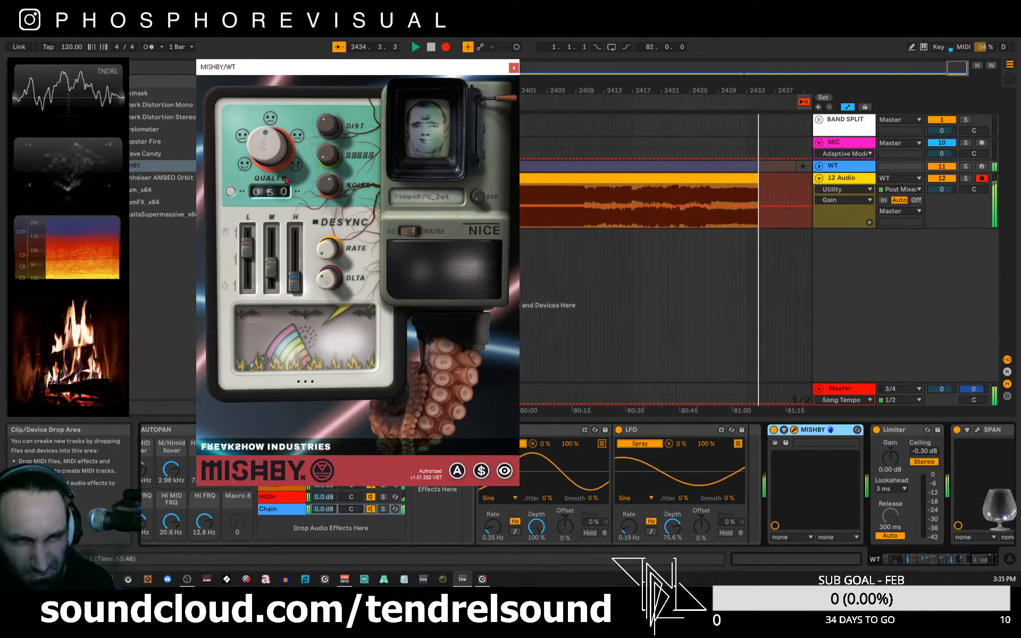
left_click_drag(269, 133, 271, 130)
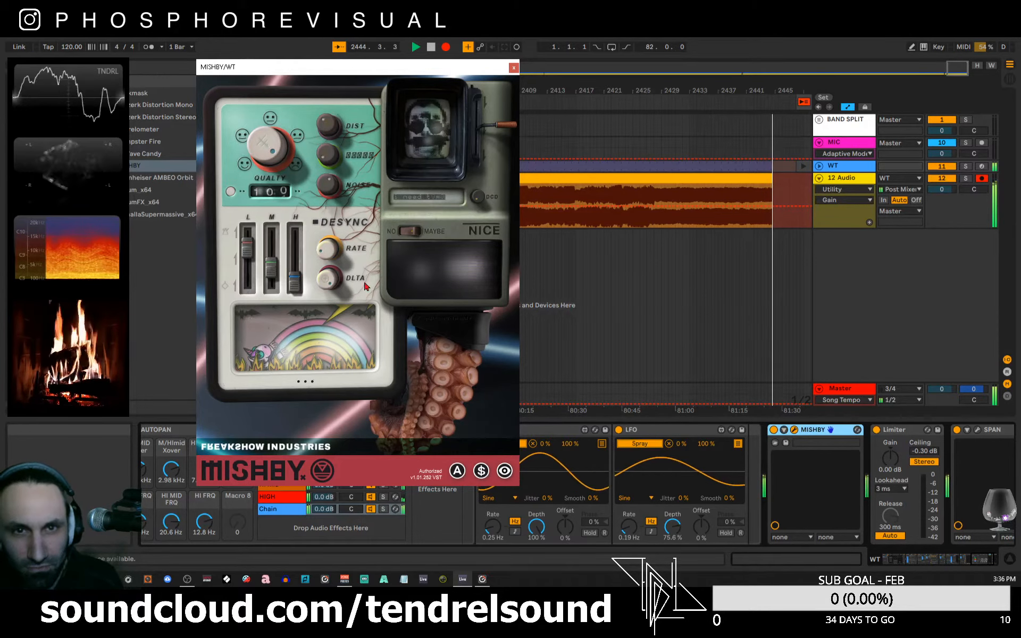
- Turn on MISHBY's NO/MAYBE switch and flip the side lever up, down and up again
left_click(413, 233)
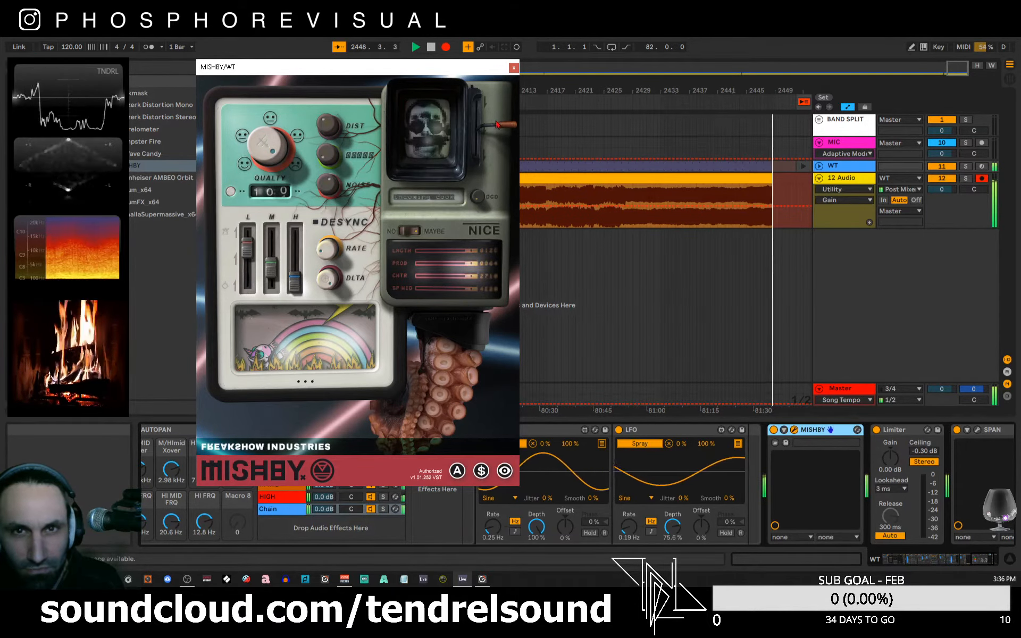
left_click_drag(502, 126, 504, 100)
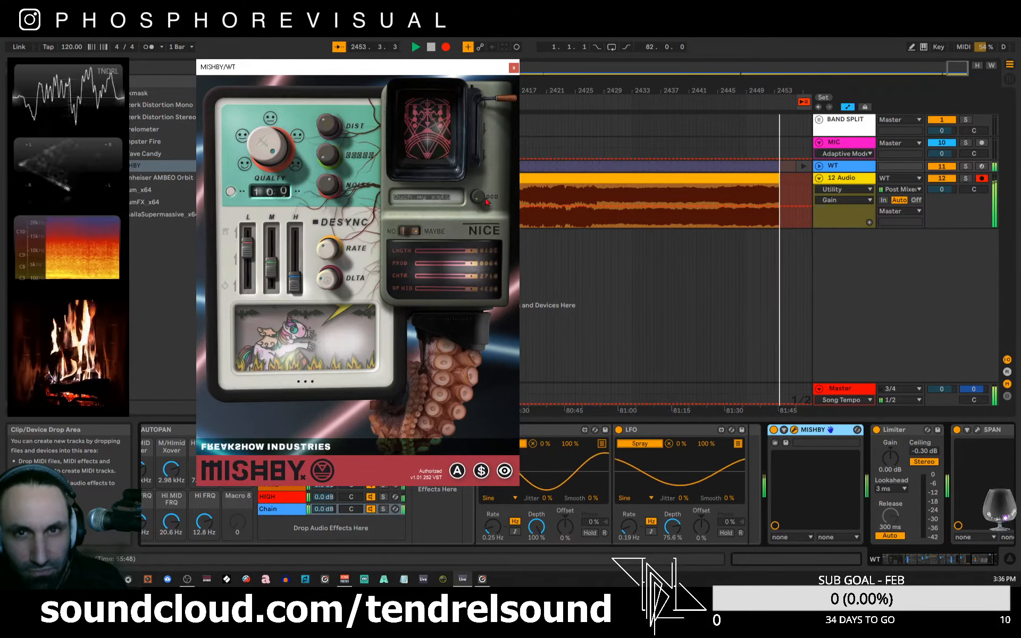
left_click(498, 117)
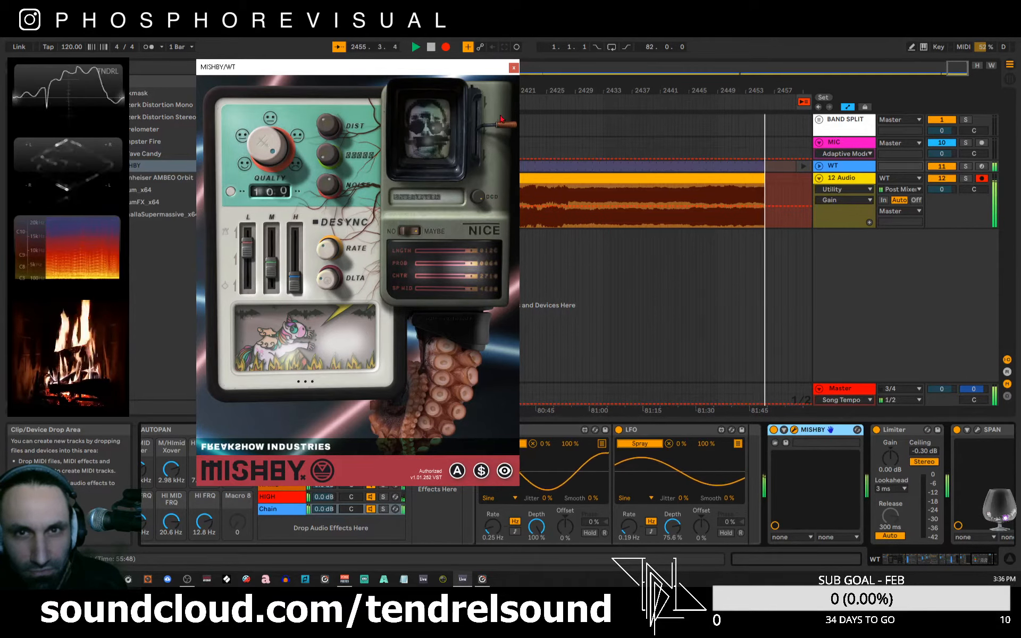
left_click_drag(502, 127, 501, 102)
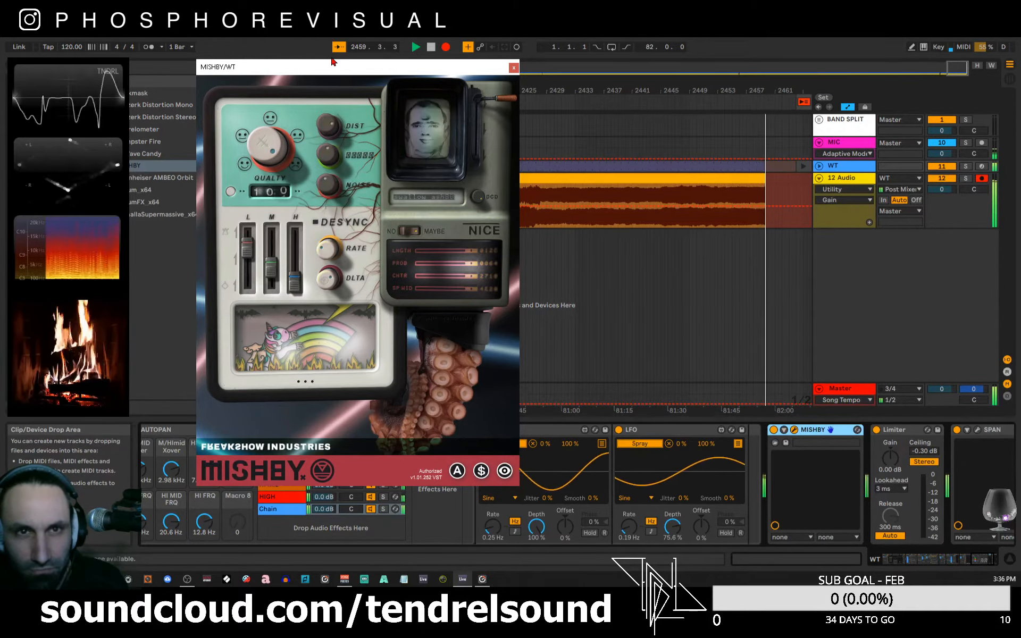
- Set MISHBY's Quality to 23 and rebalance the band sliders with H high, M midway and L at minimum
mouse_move(274, 151)
left_mouse_down()
mouse_move(279, 252)
mouse_move(248, 297)
mouse_move(280, 146)
left_mouse_up()
left_click_drag(295, 281, 299, 155)
left_click_drag(281, 234, 272, 258)
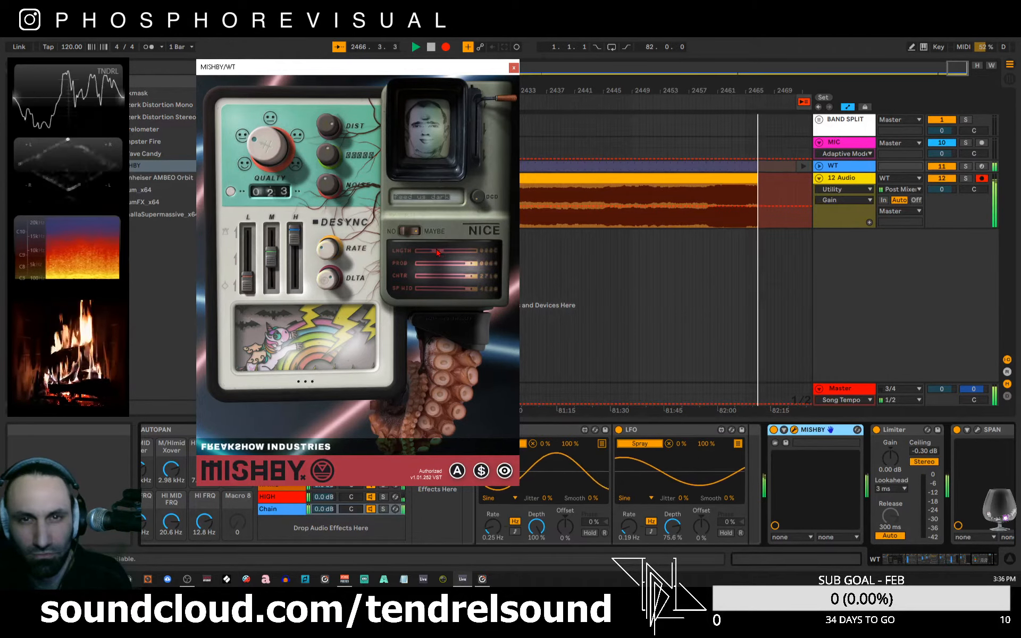
- Lower MISHBY's PROB value and turn off the NO/MAYBE switch, with Quality at 0 and the side lever down
left_click_drag(469, 263, 454, 262)
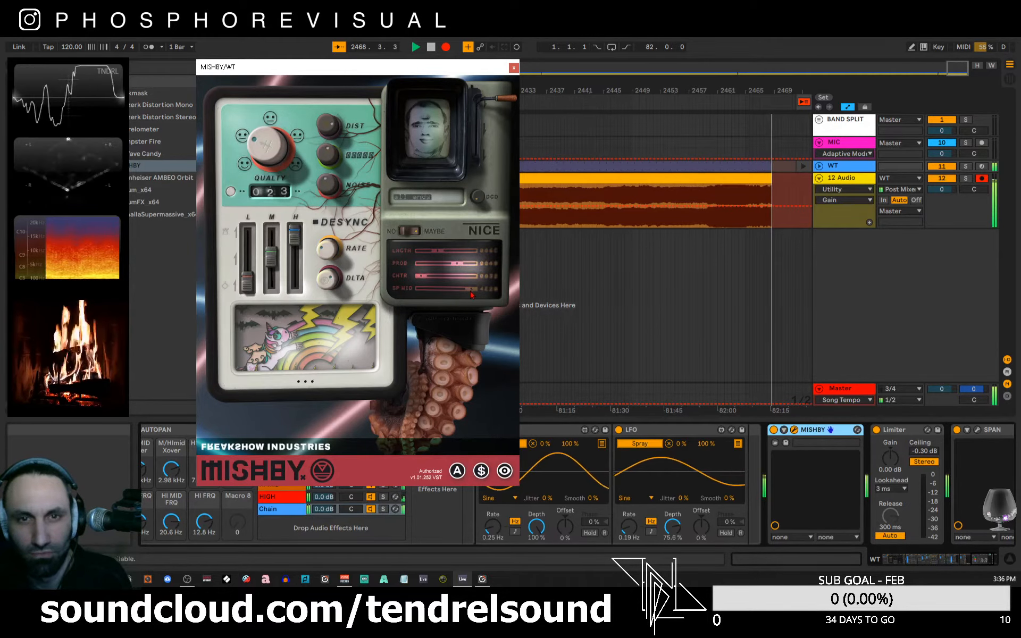
left_click(411, 232)
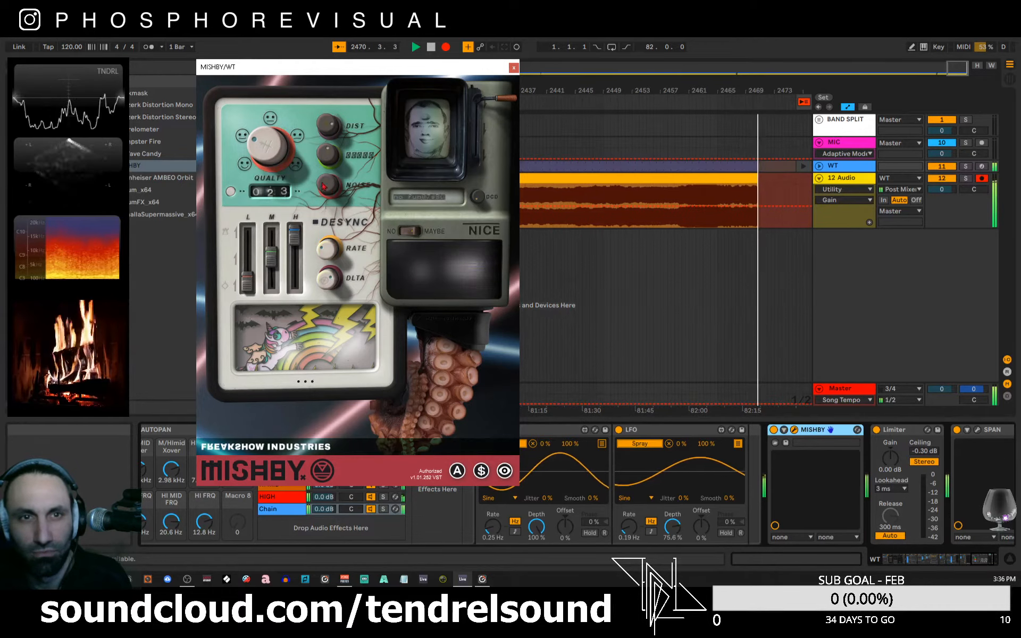
left_click_drag(274, 151, 276, 494)
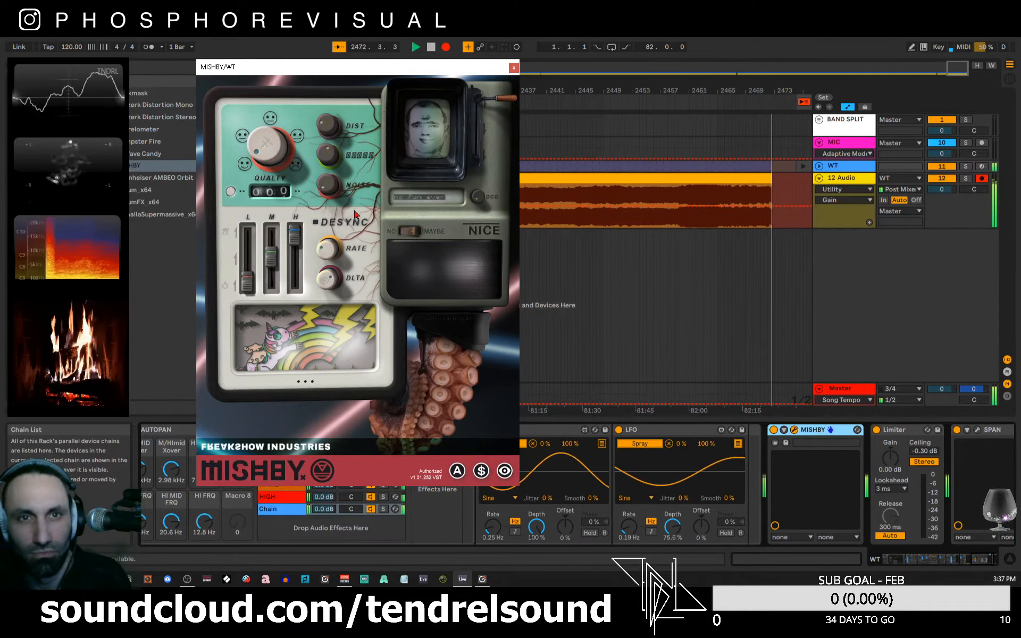
left_click_drag(504, 102, 504, 137)
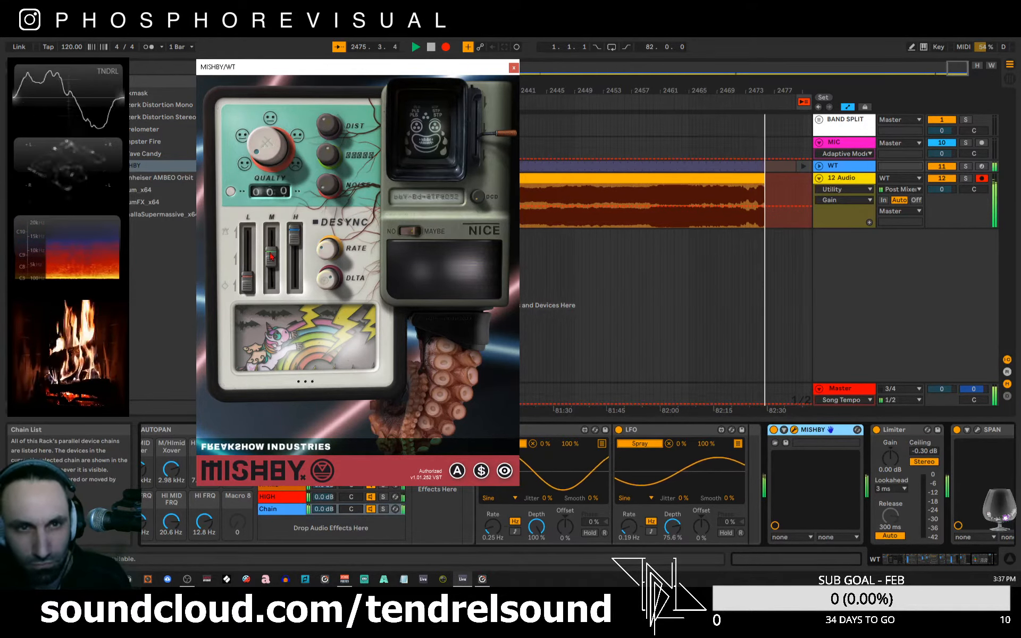
- Lower MISHBY's M slider to its minimum, sweep Quality up to 15 and back to 0, and finish at 1
left_click_drag(271, 257, 273, 292)
left_click_drag(302, 238, 308, 213)
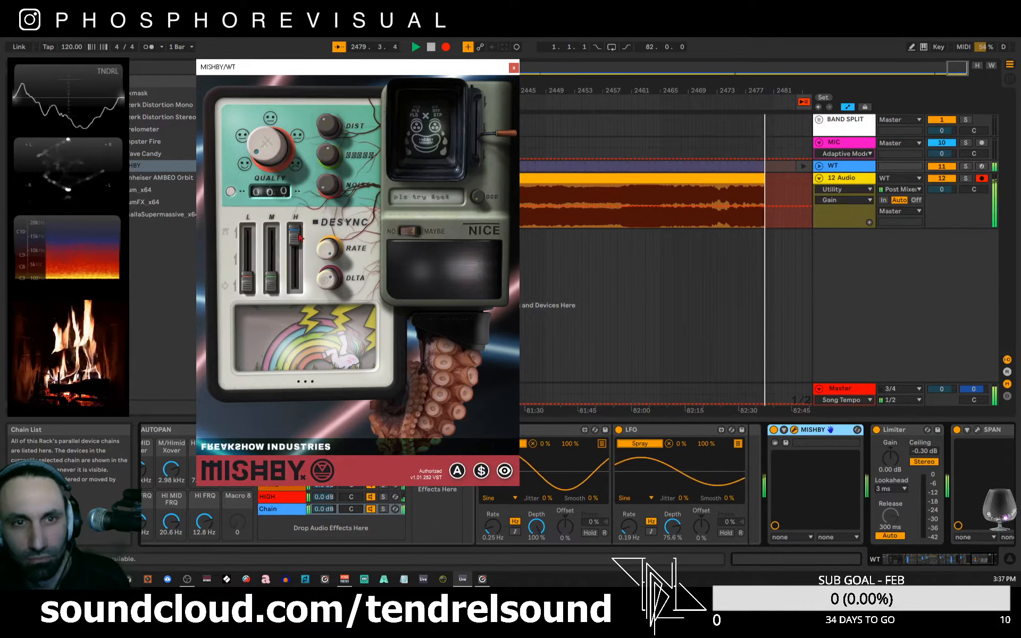
left_click_drag(270, 156, 270, 128)
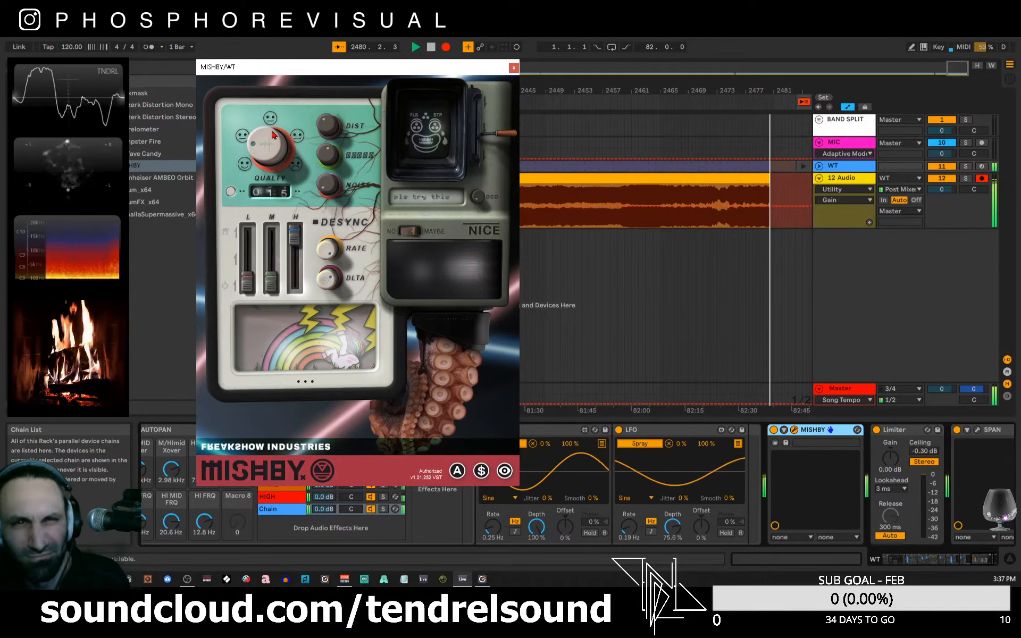
left_click_drag(269, 150, 274, 224)
left_click(230, 191)
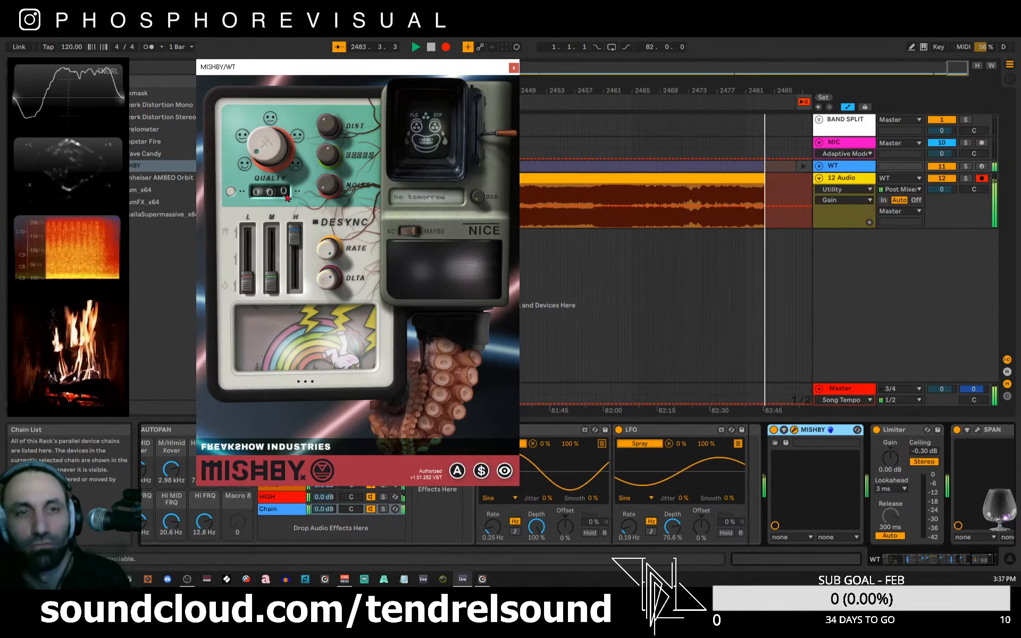
left_click_drag(268, 134, 269, 159)
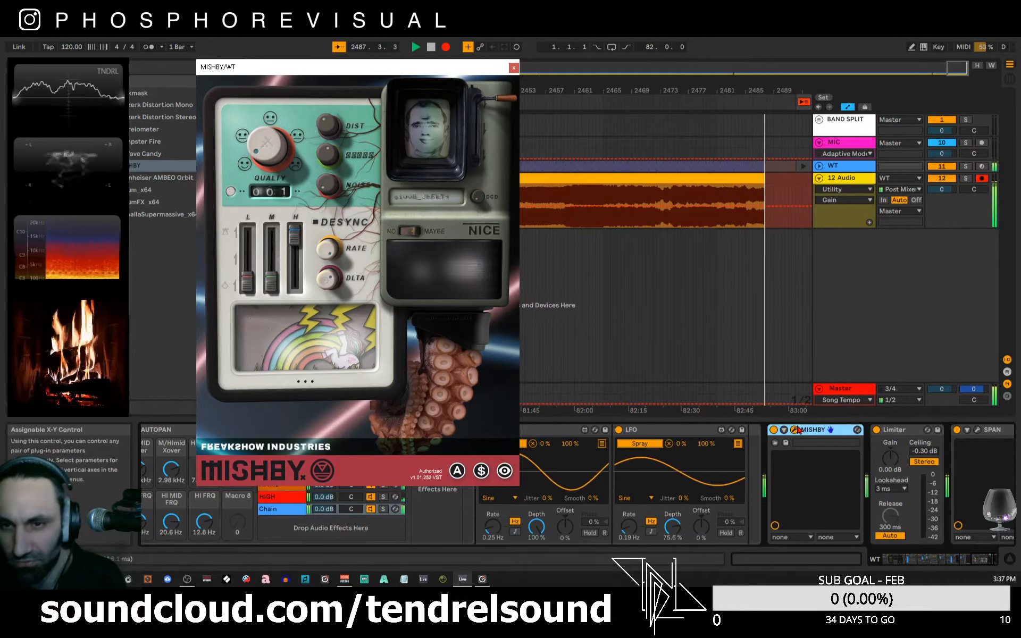
- Bypass MISHBY, close its window and delete it from the WT track
left_click(773, 430)
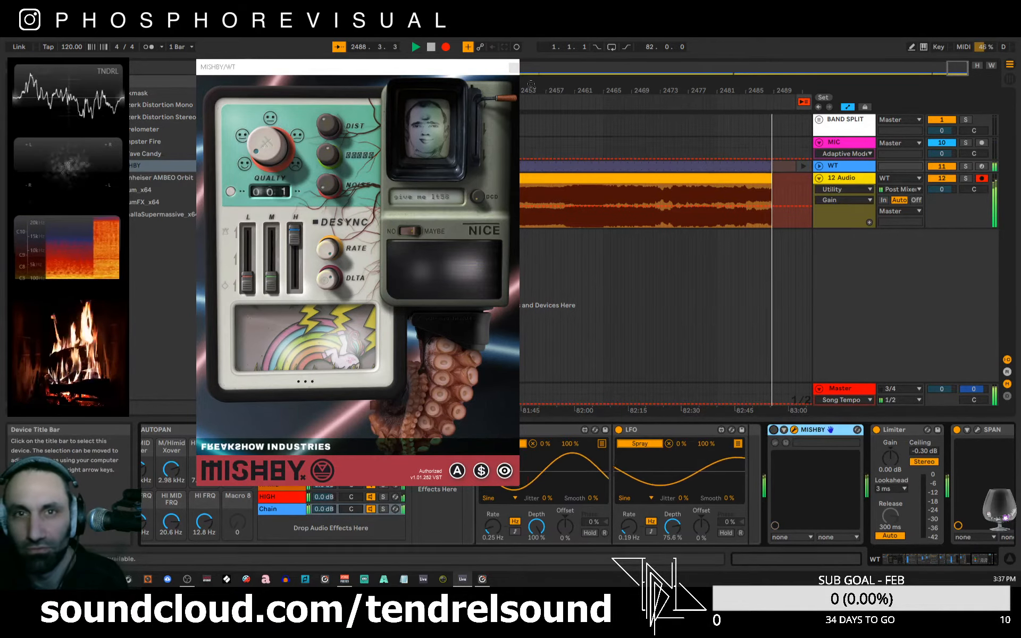
left_click(514, 67)
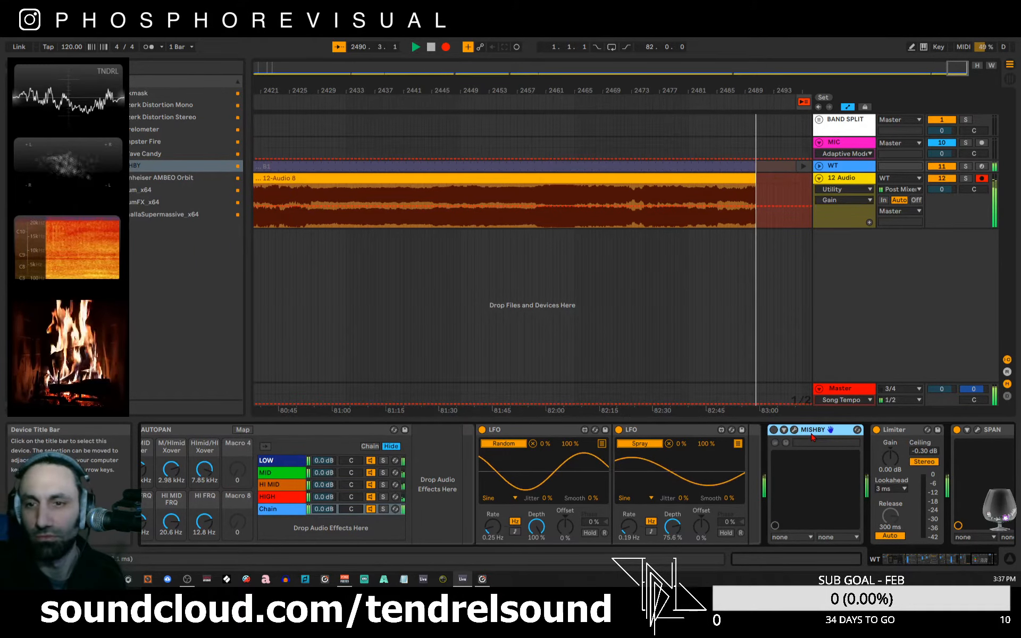
key("Delete")
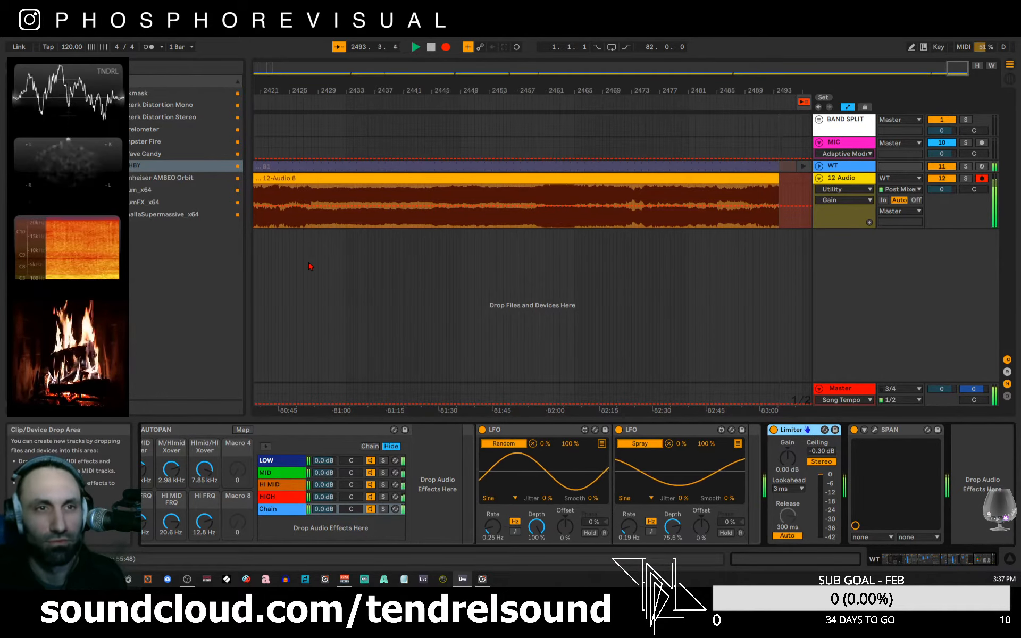
- Insert the FAB SPLIT w Xovers DEFAULT rack before the Limiter on the WT track
left_click(32, 129)
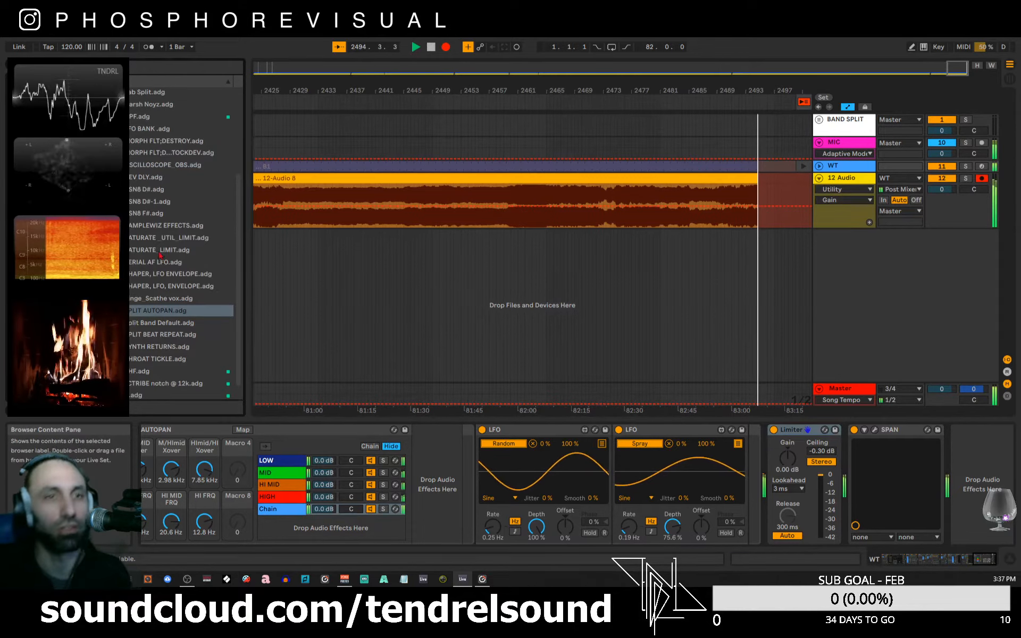
scroll(149, 192, "down", 1)
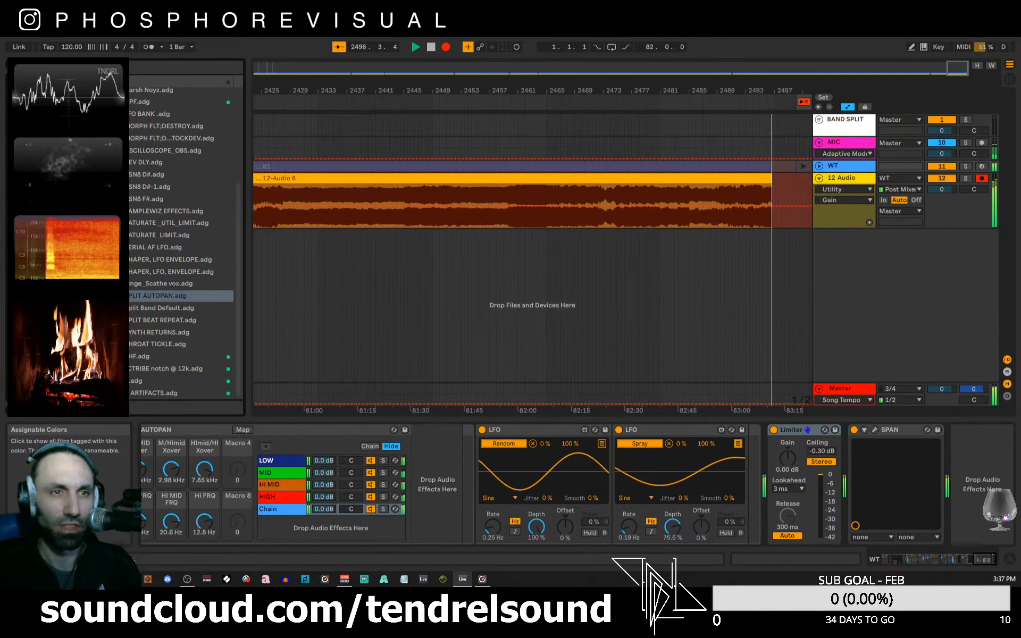
scroll(156, 166, "up", 10)
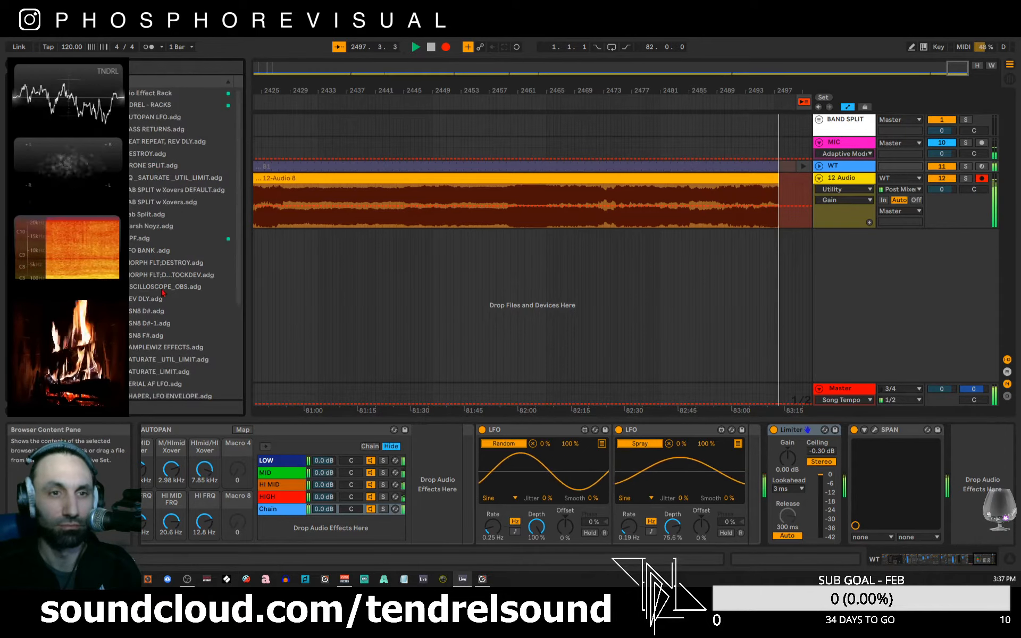
left_click_drag(139, 189, 770, 447)
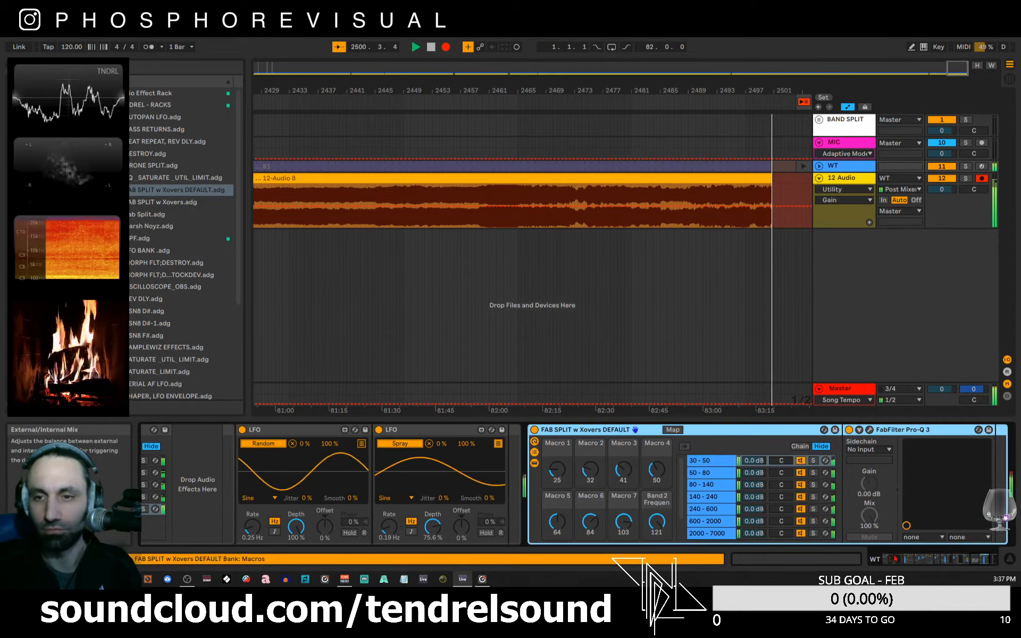
- Mute the 80-140, 140-240, 240-600 and 600-2000 chains in the new FAB SPLIT rack
left_click(801, 485)
left_click(801, 497)
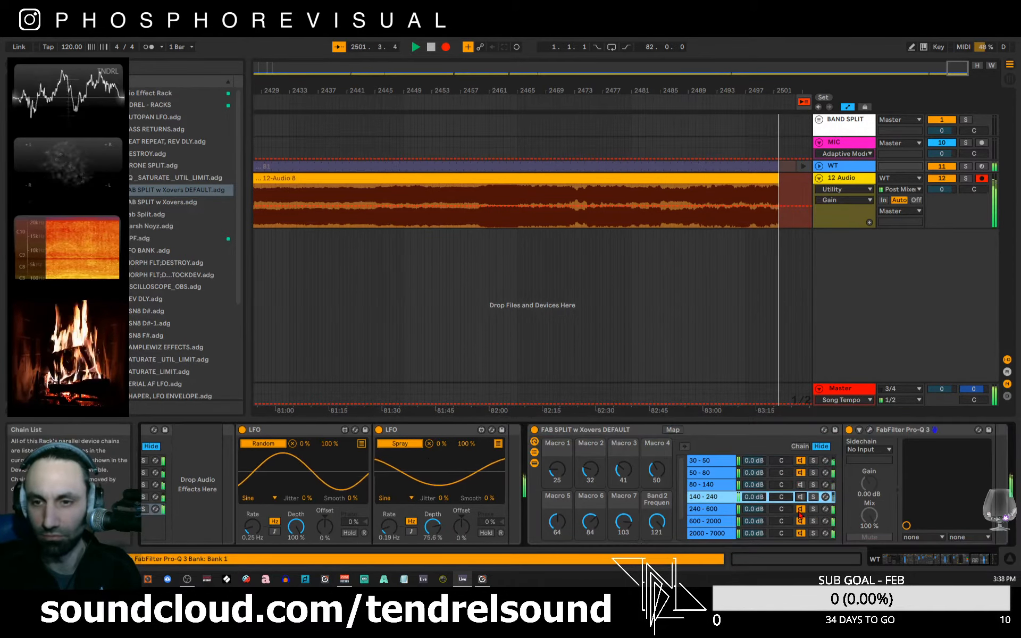
left_click(801, 509)
left_click(800, 521)
scroll(800, 535, "down", 2)
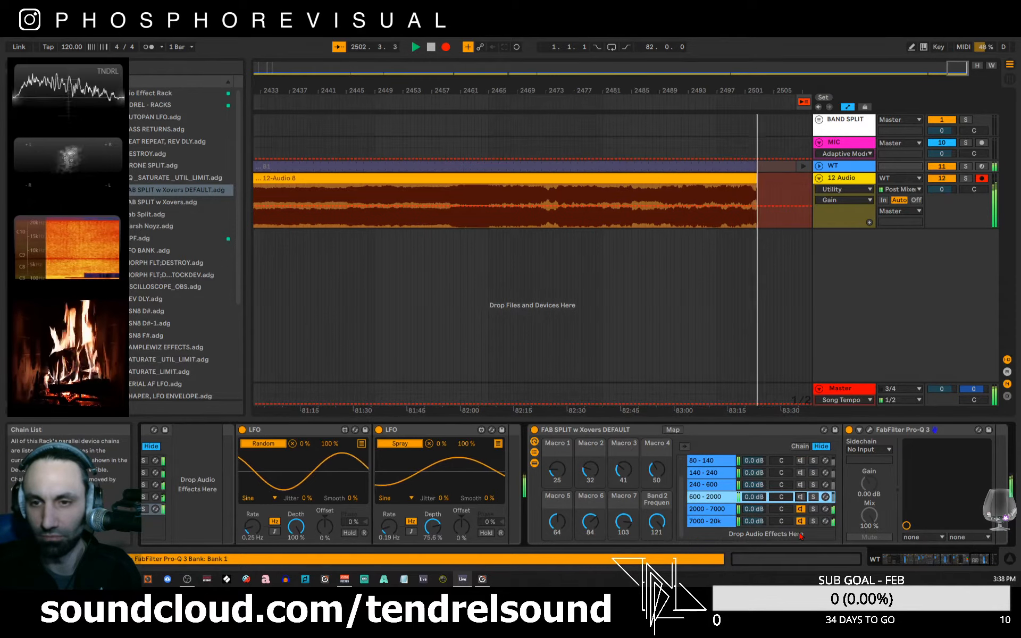
left_click(799, 509)
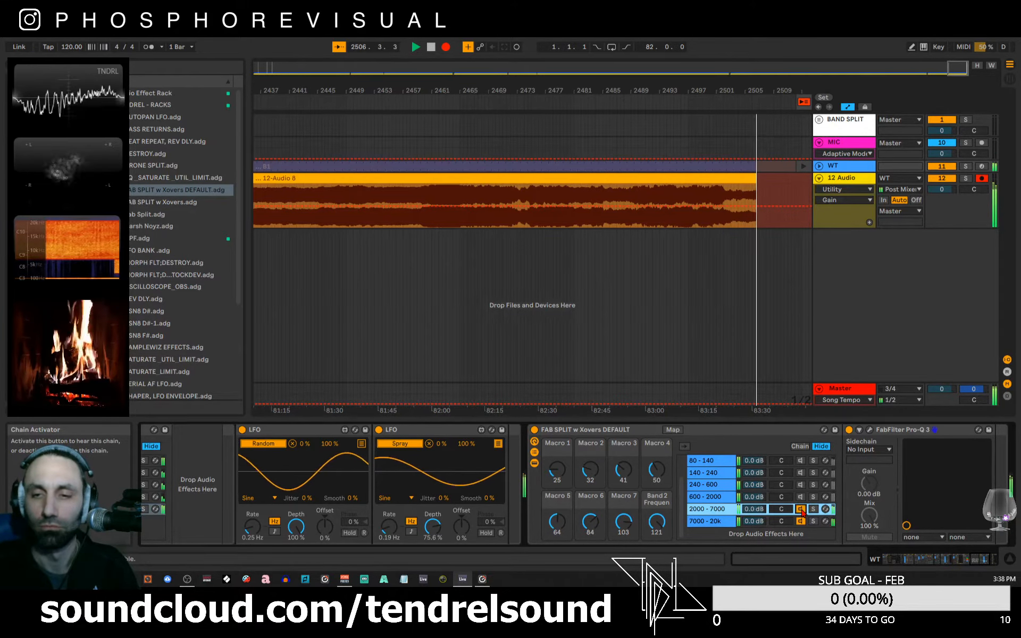
- Reactivate the FAB SPLIT rack's 600-2000, 240-600, 140-240 and 80-140 chains one after another
scroll(721, 497, "up", 2)
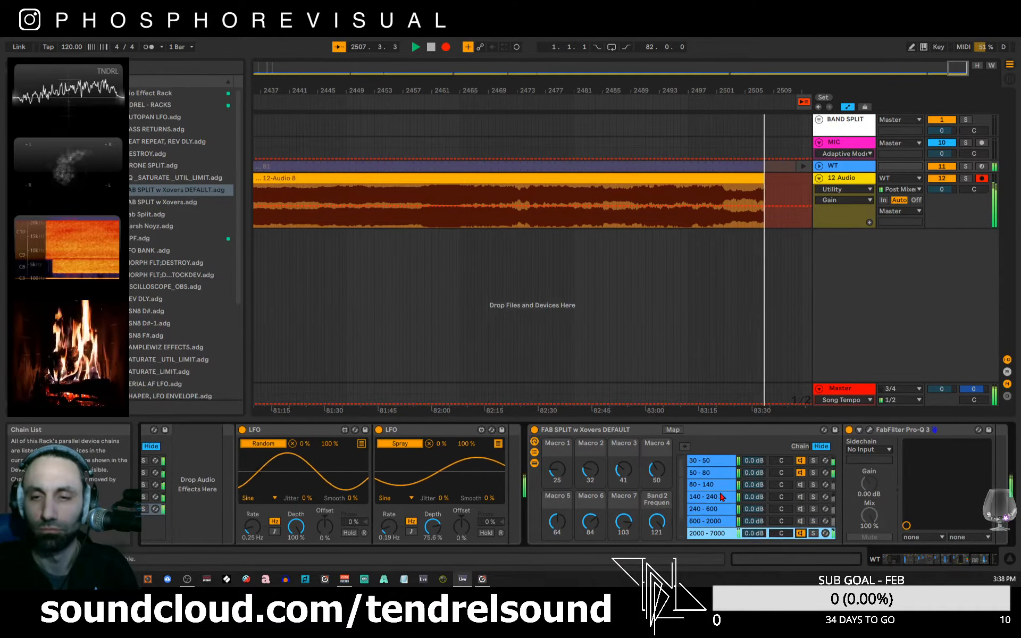
left_click(800, 484)
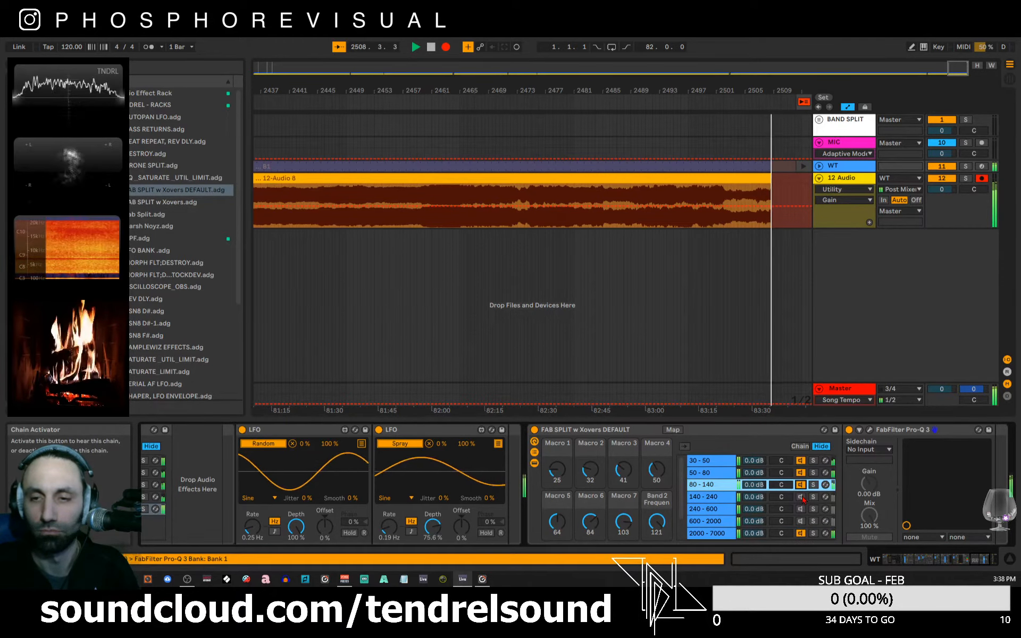
left_click(800, 486)
left_click(800, 522)
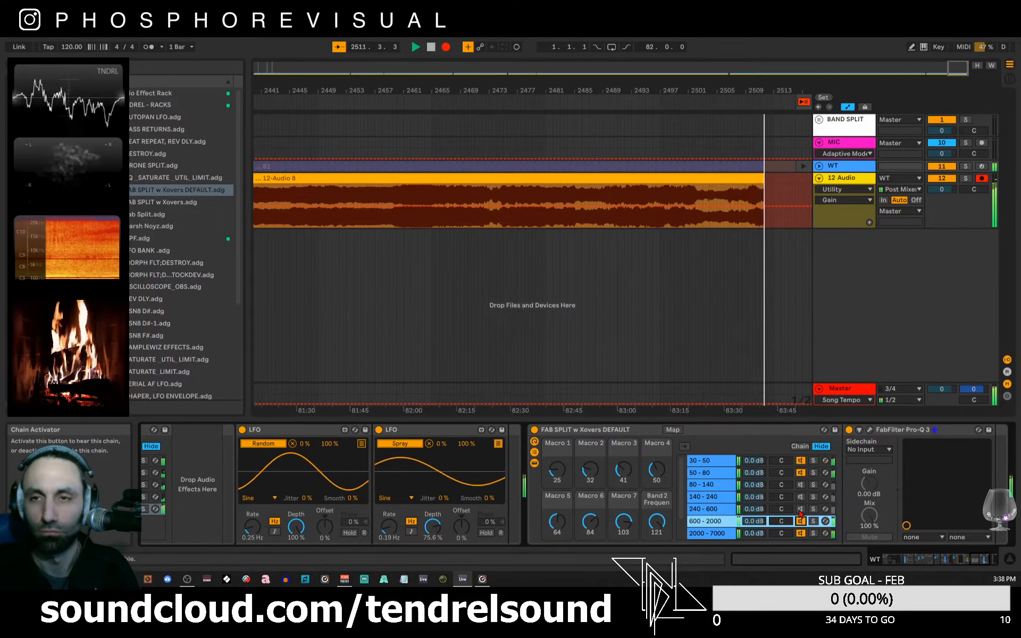
left_click(800, 509)
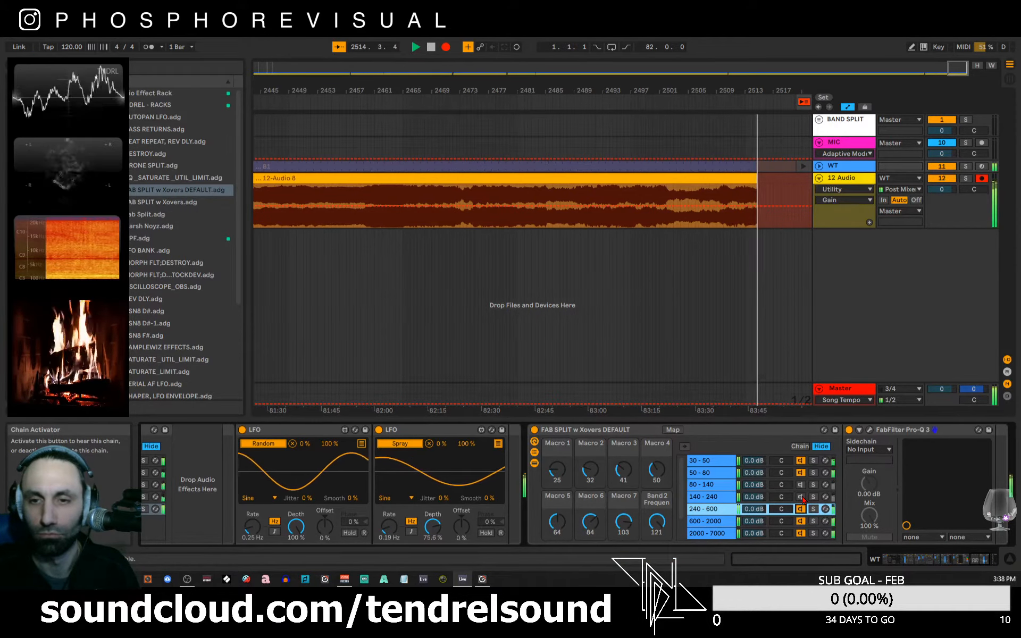
left_click(802, 496)
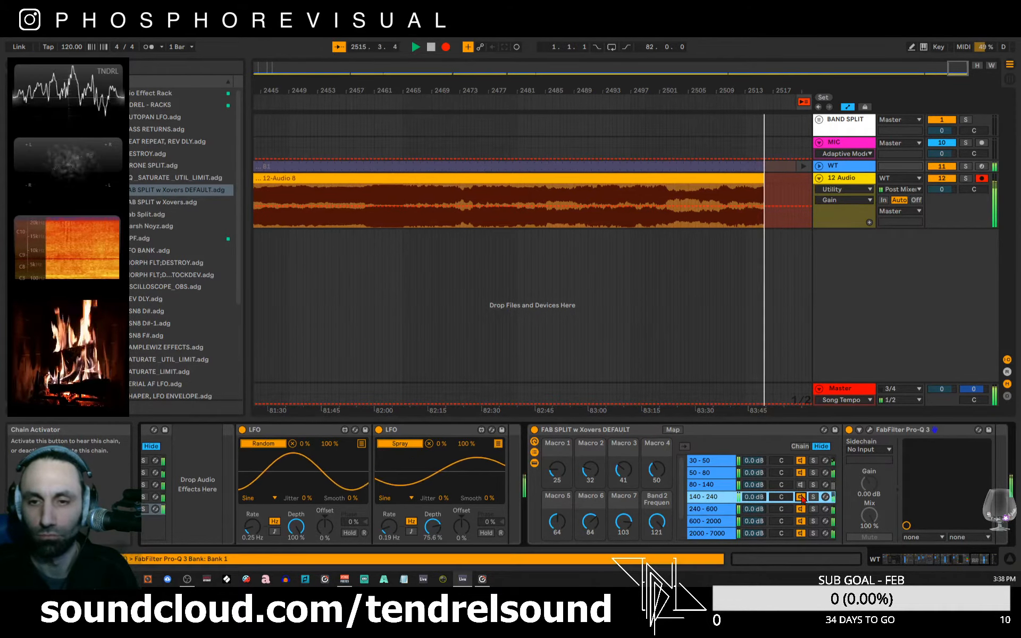
left_click(800, 485)
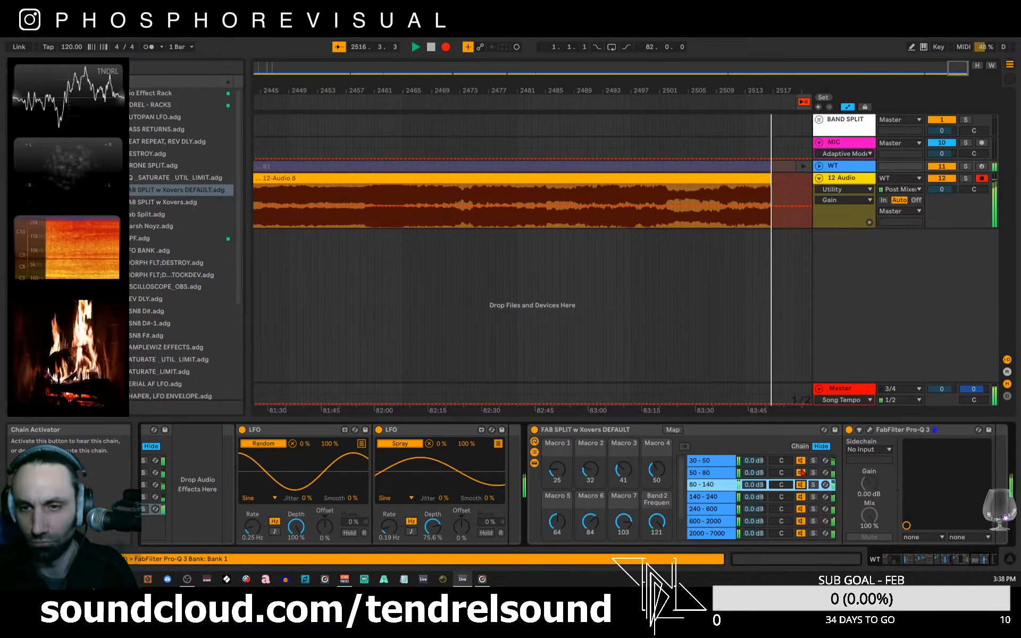
- Solo the 600-2000 and 2000-7000 chains, and bypass the Audio Effect Rack that holds Grain Delay earlier in the WT track
left_click(813, 521)
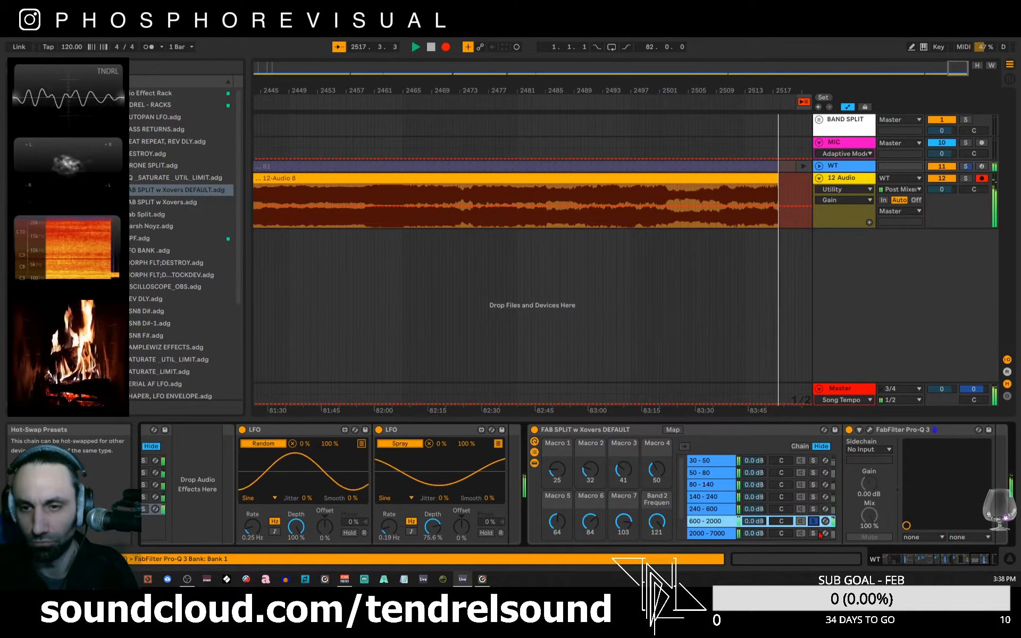
left_click(813, 533)
left_click_drag(899, 565, 973, 579)
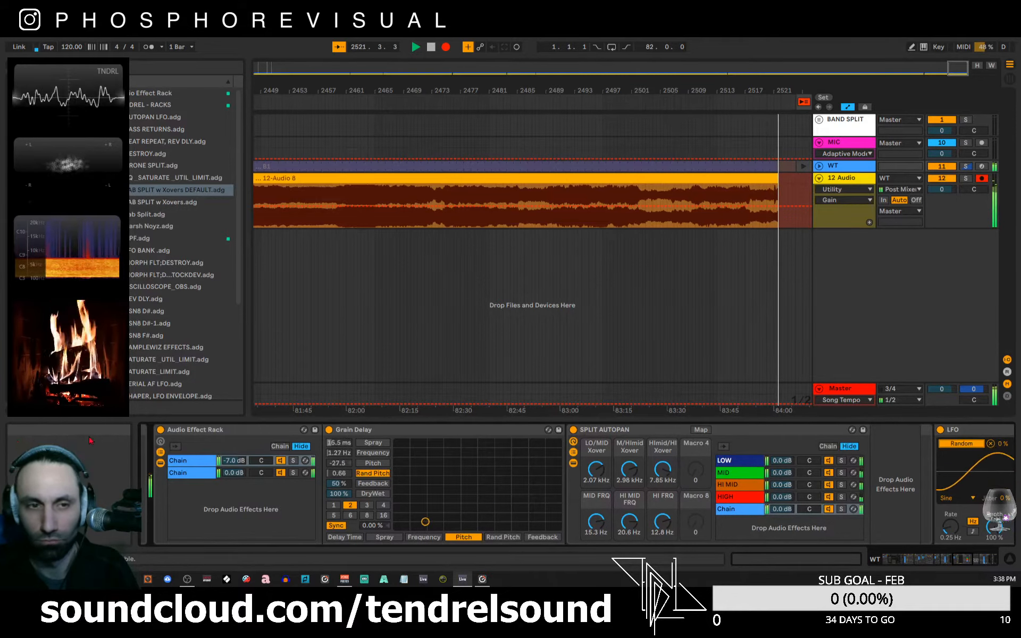
left_click(160, 430)
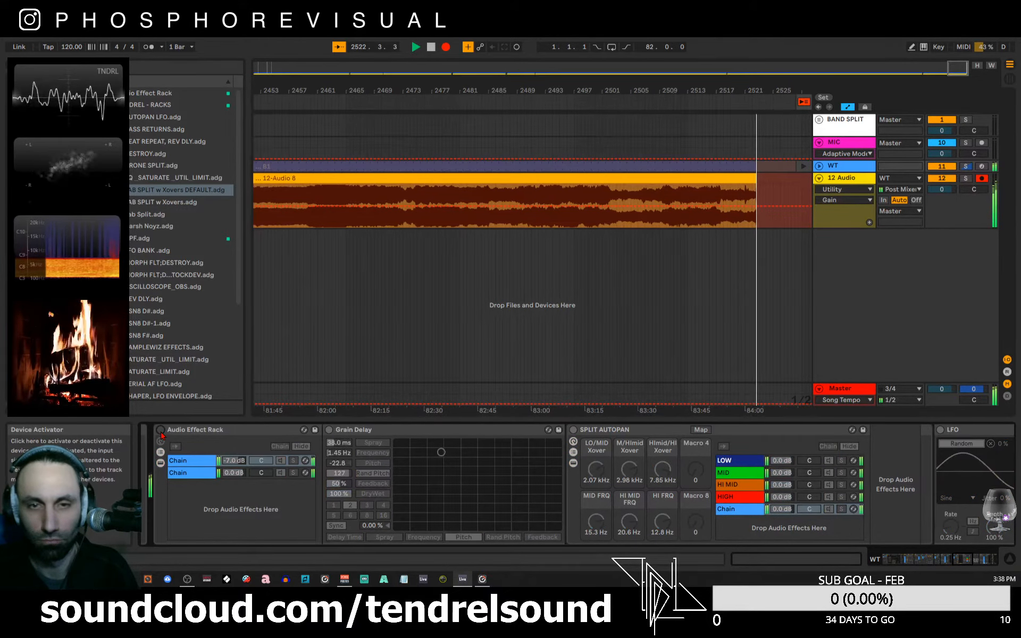
- Bypass MORPH FLT;DESTROY and the FAB SPLIT rack before REV DLY, and turn both back on
left_click_drag(924, 563, 931, 565)
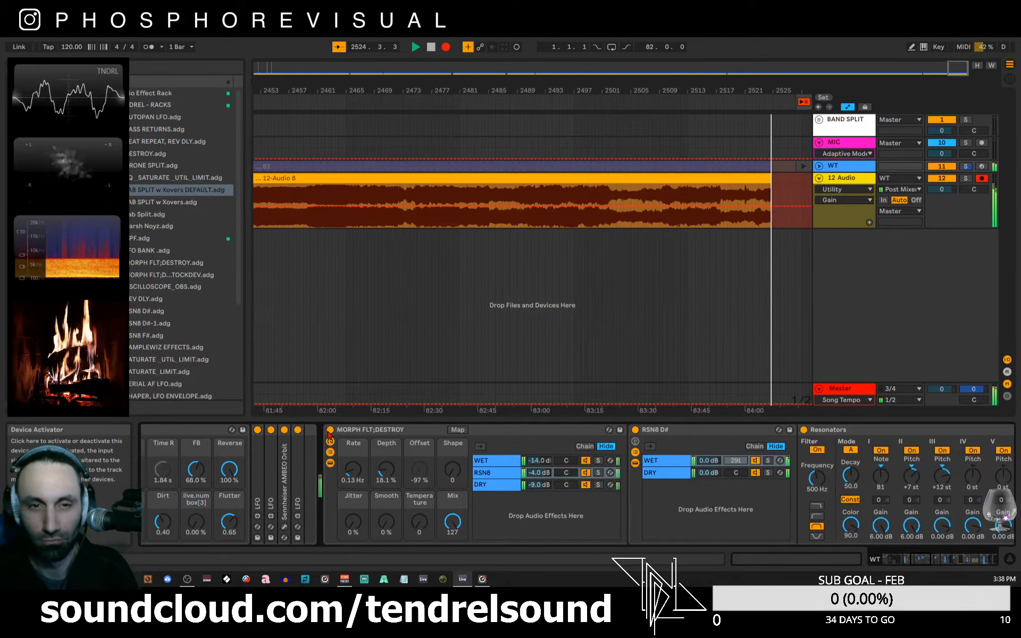
left_click_drag(931, 565, 902, 566)
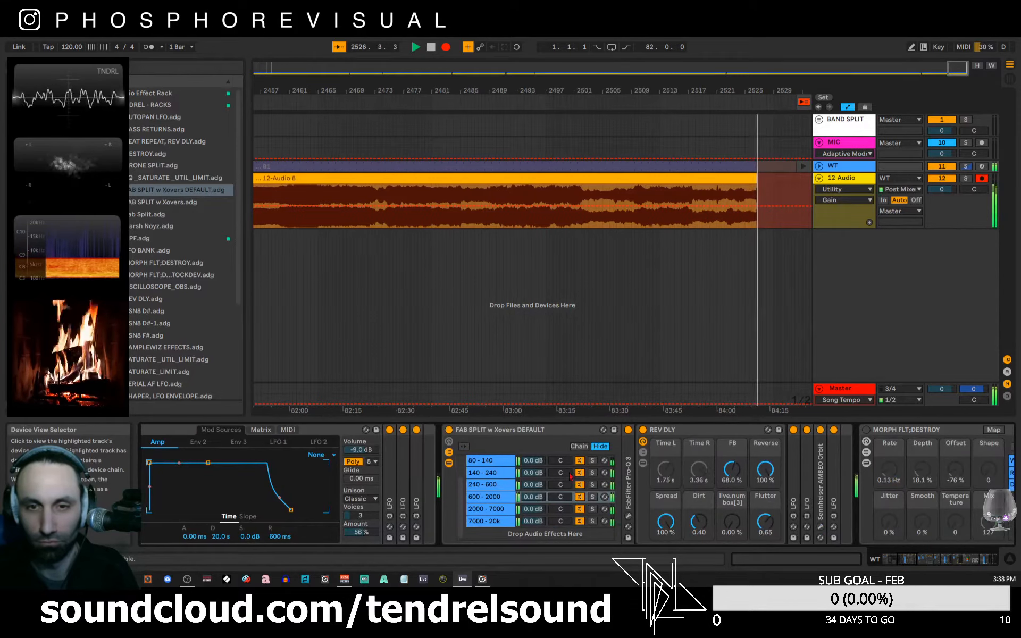
left_click(449, 431)
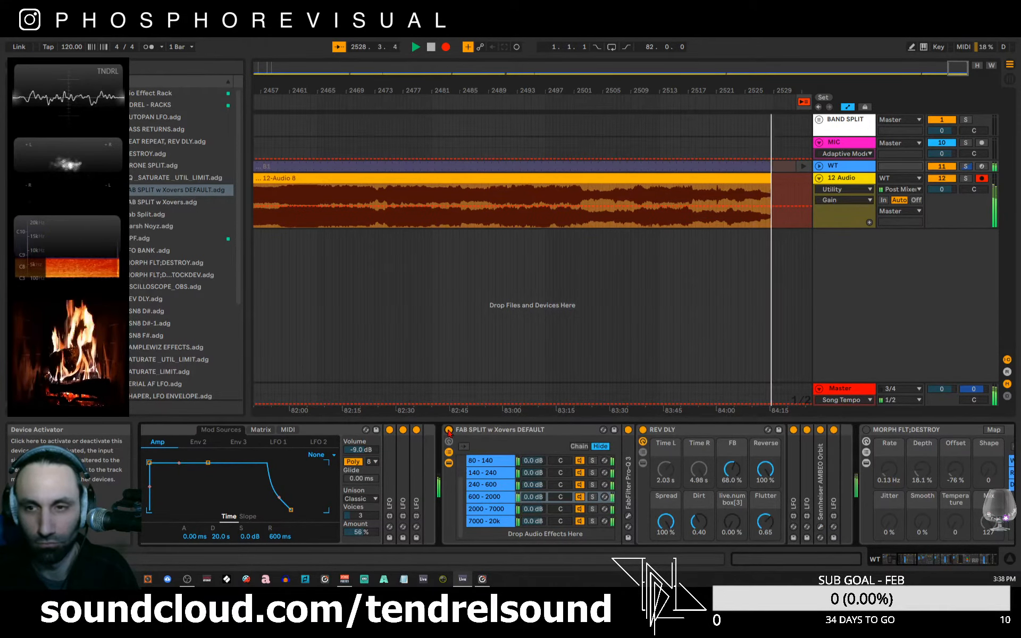
left_click(448, 430)
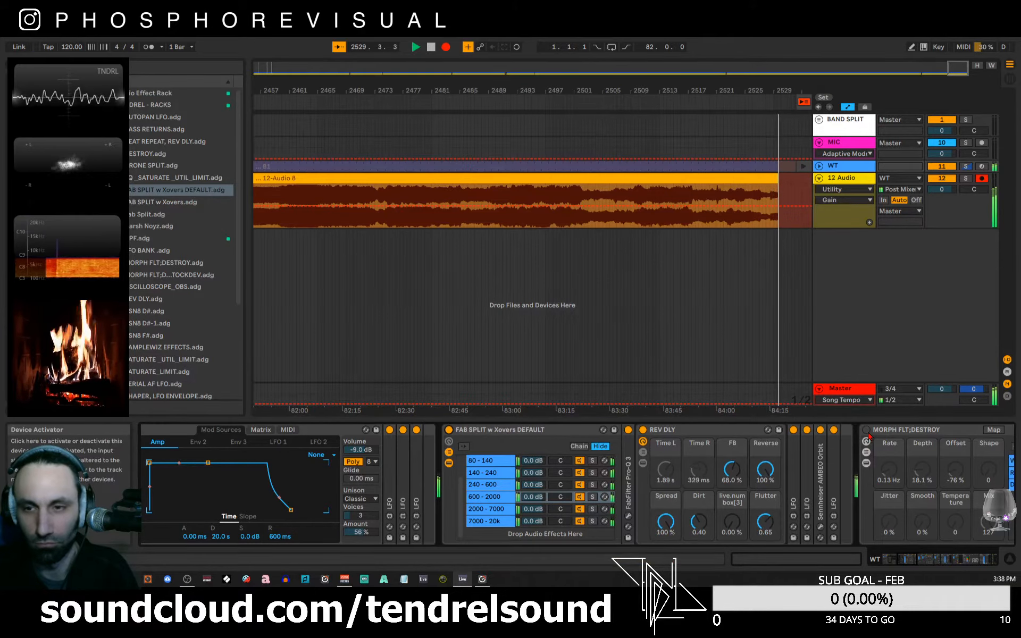
left_click_drag(928, 561, 921, 561)
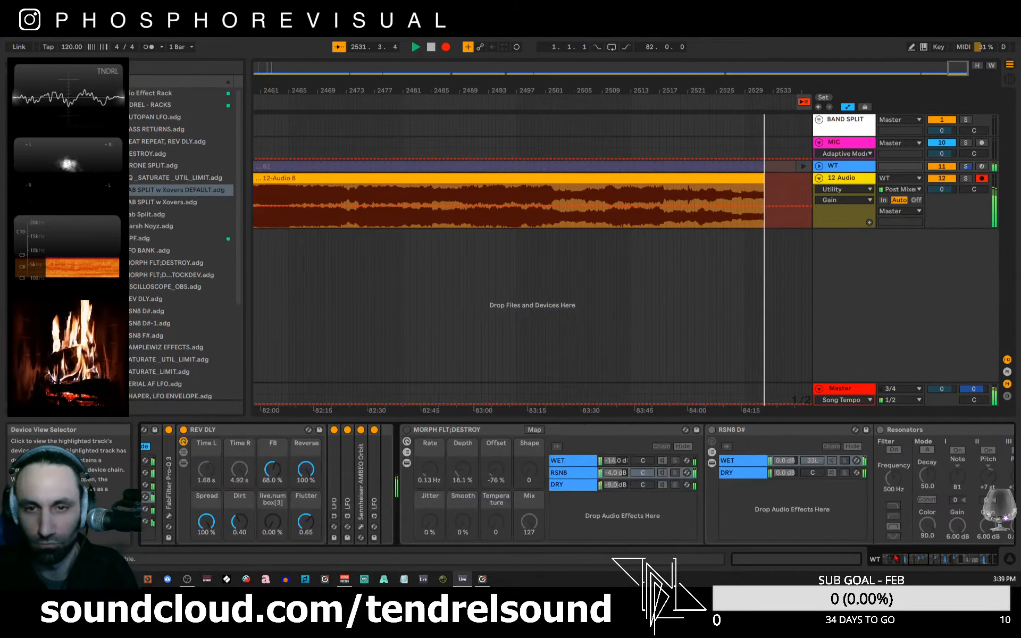
left_click(407, 431)
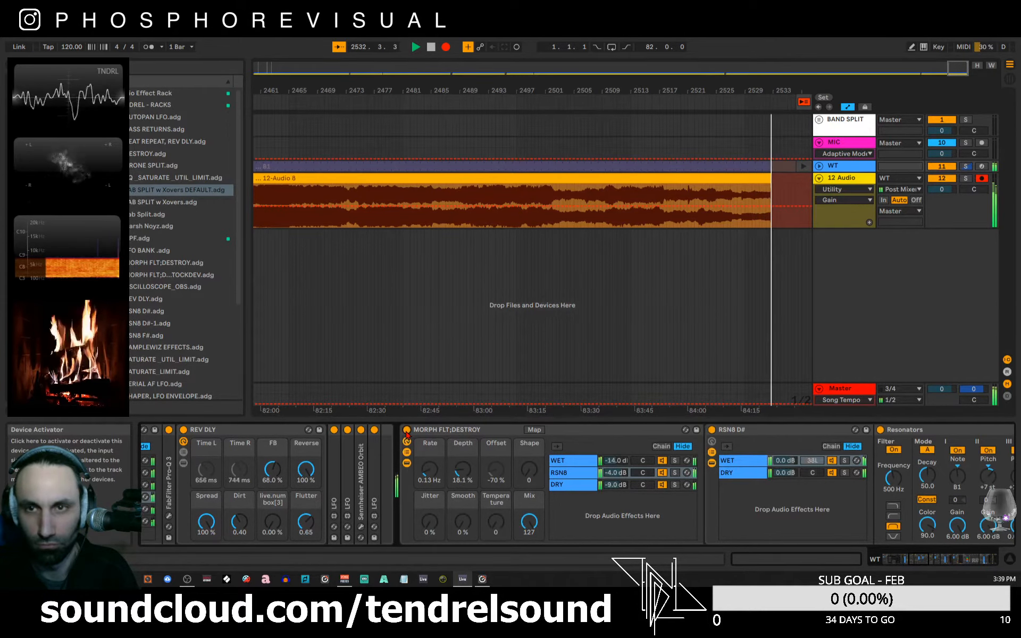
- In the FAB SPLIT rack before the Limiter, solo the 80-140, 140-240, 240-600 and 600-2000 chains alongside 2000-7000
left_click_drag(926, 562, 991, 580)
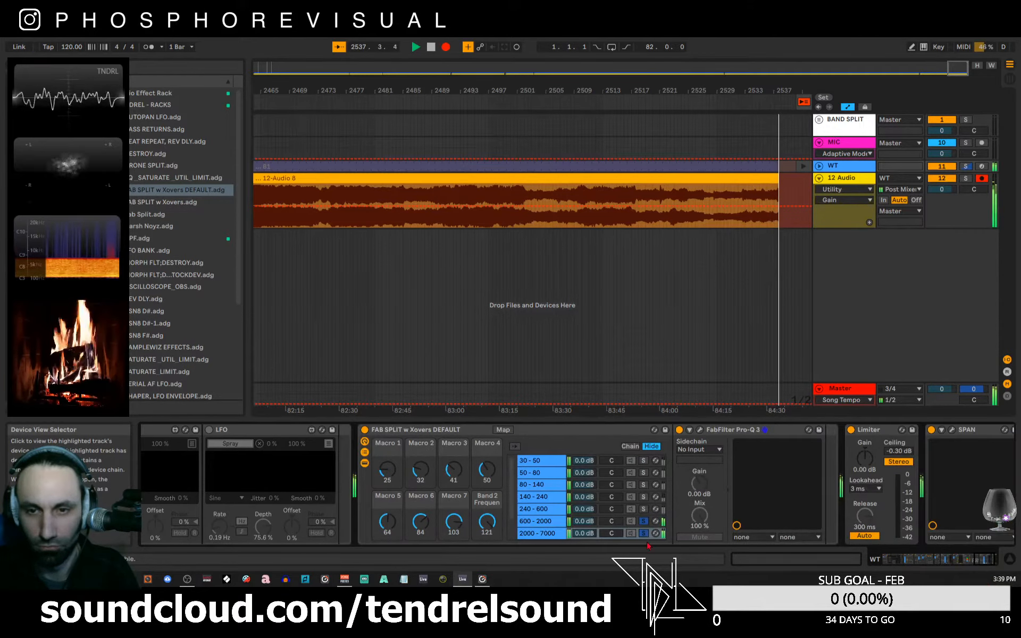
left_click(644, 521)
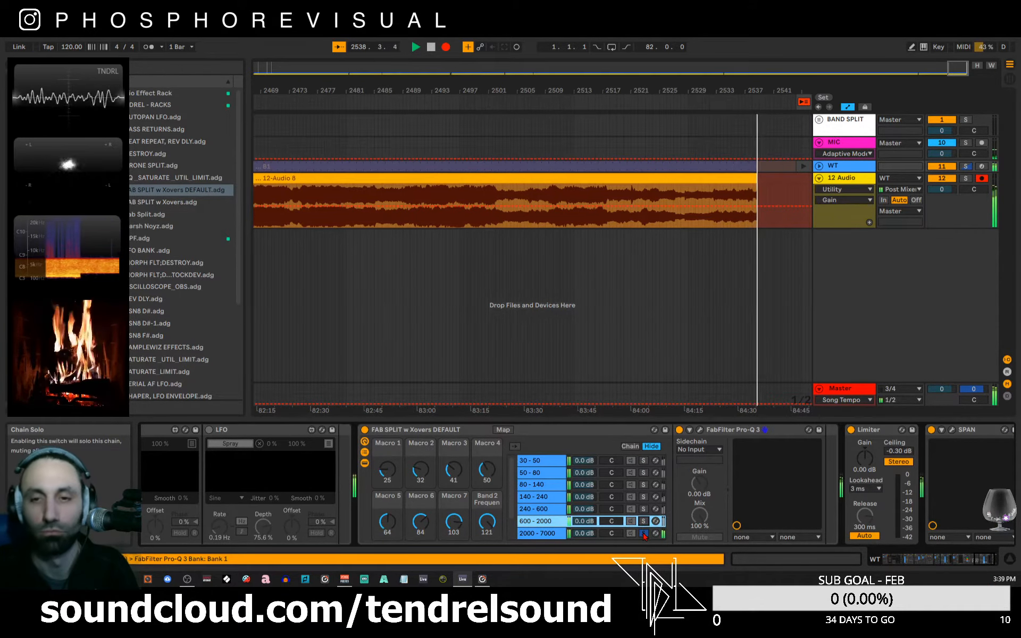
left_click(644, 509)
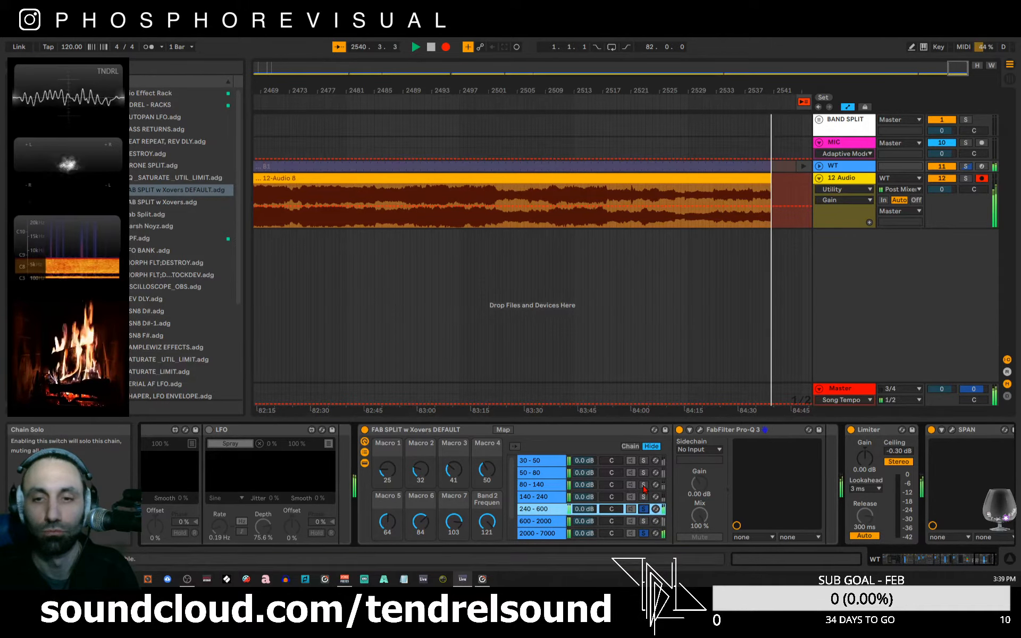
left_click(643, 497)
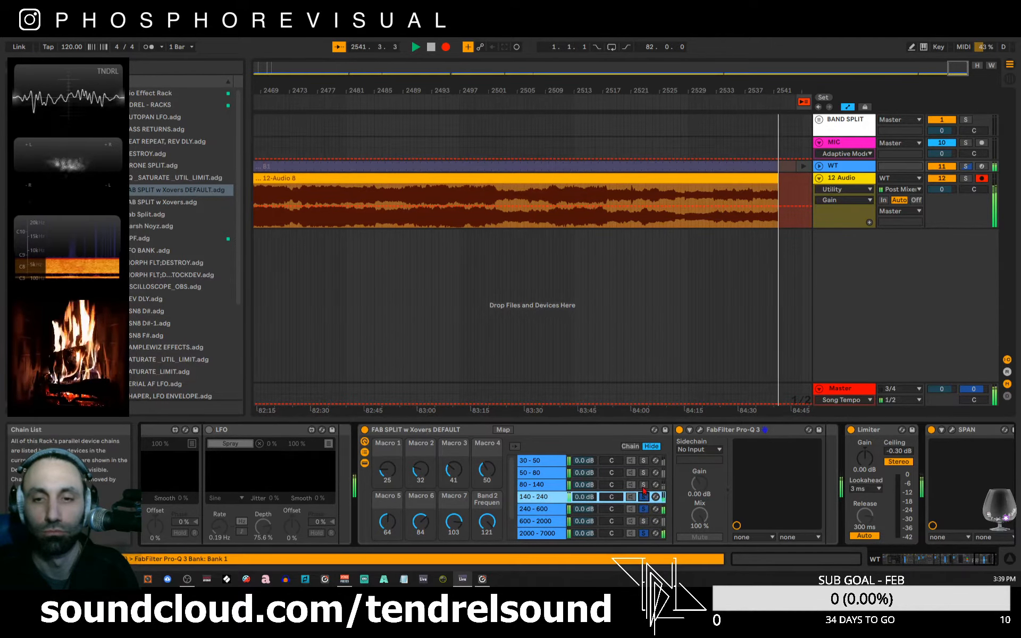
left_click(644, 485)
left_click(645, 522)
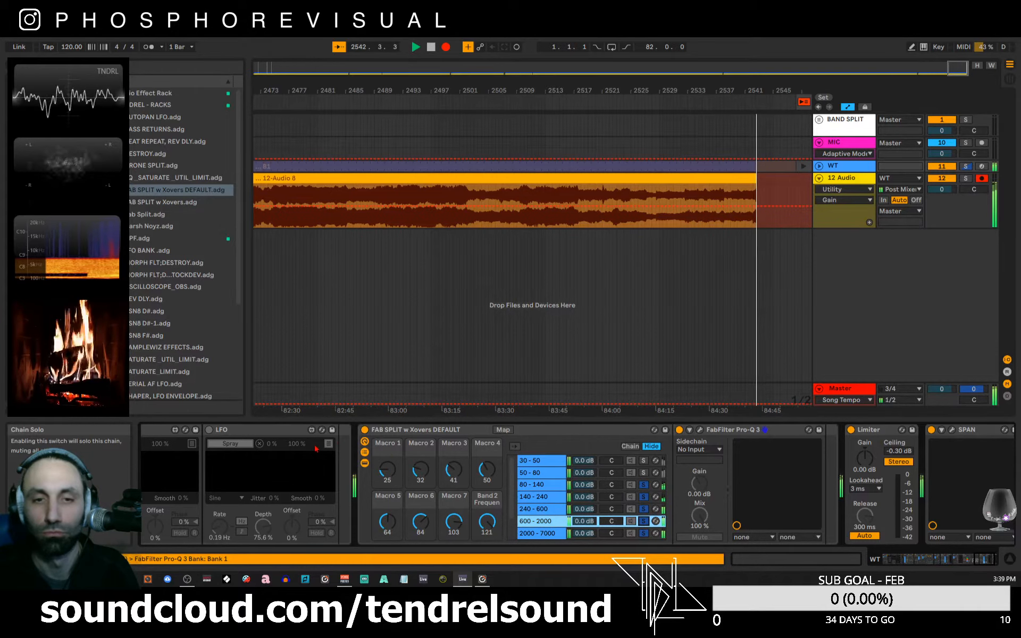
- Bypass the FAB SPLIT rack before the Limiter and clear the solos on its 80-140 through 2000-7000 chains
left_click(364, 430)
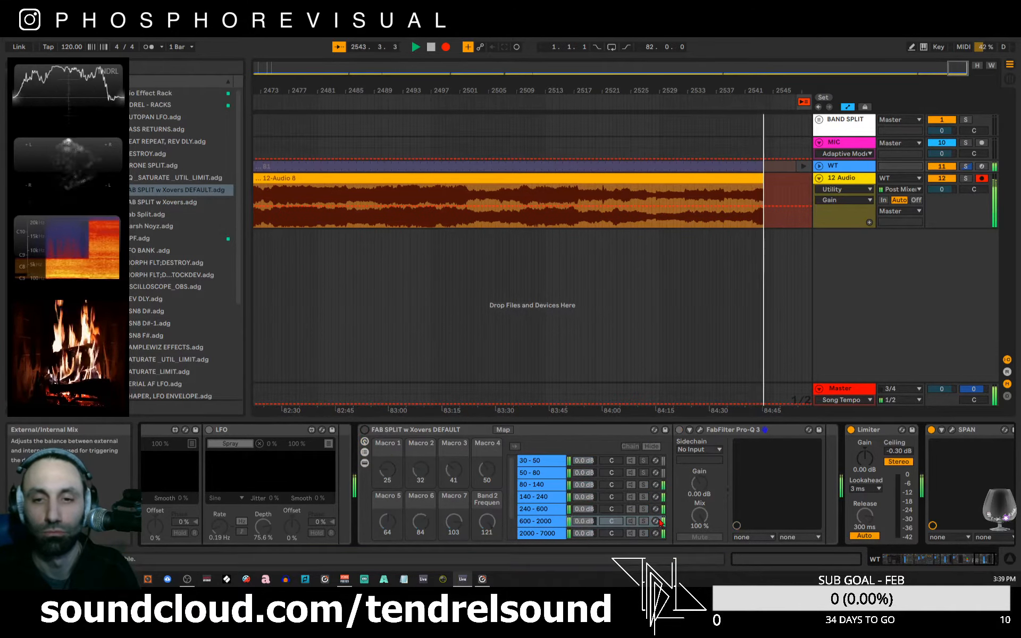
left_click(644, 486)
left_click(644, 498)
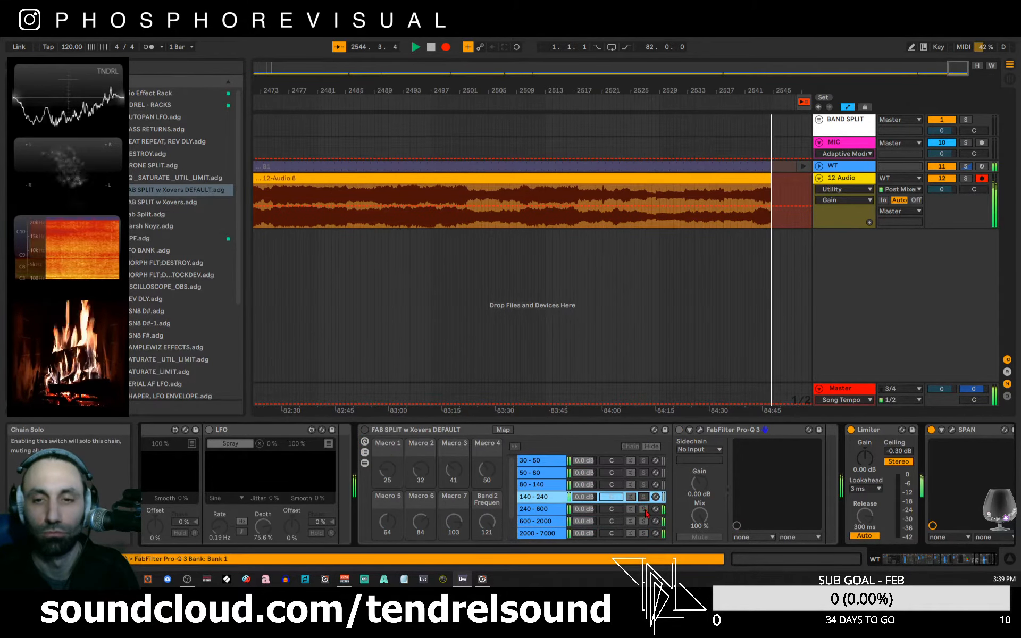
left_click(644, 510)
left_click(644, 522)
left_click(644, 534)
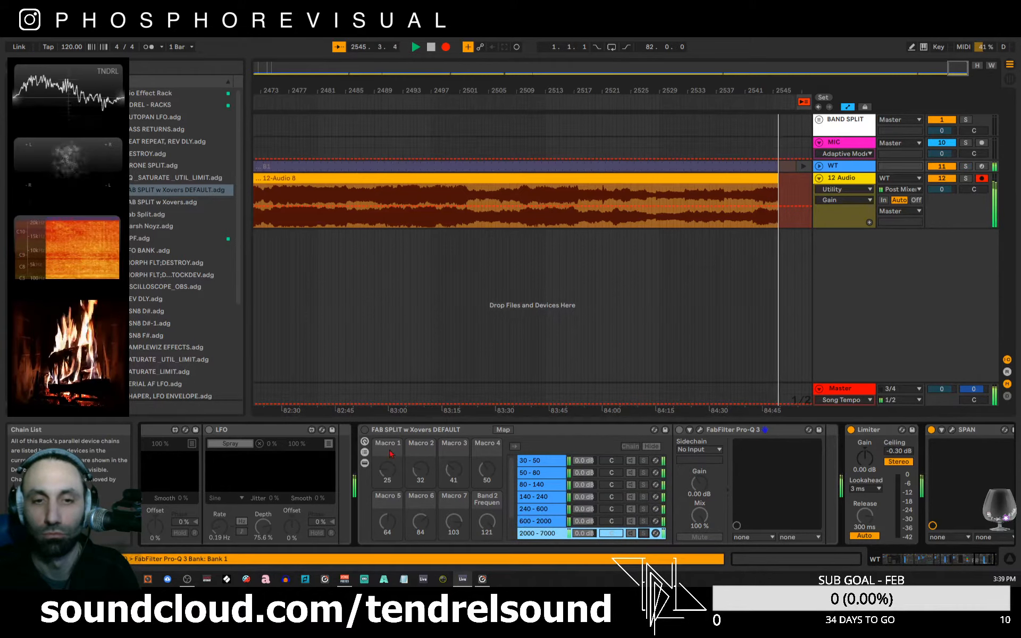
- Open the SPAN analyzer window for the WT track and collapse the bypassed FAB SPLIT rack
left_click_drag(947, 560, 979, 566)
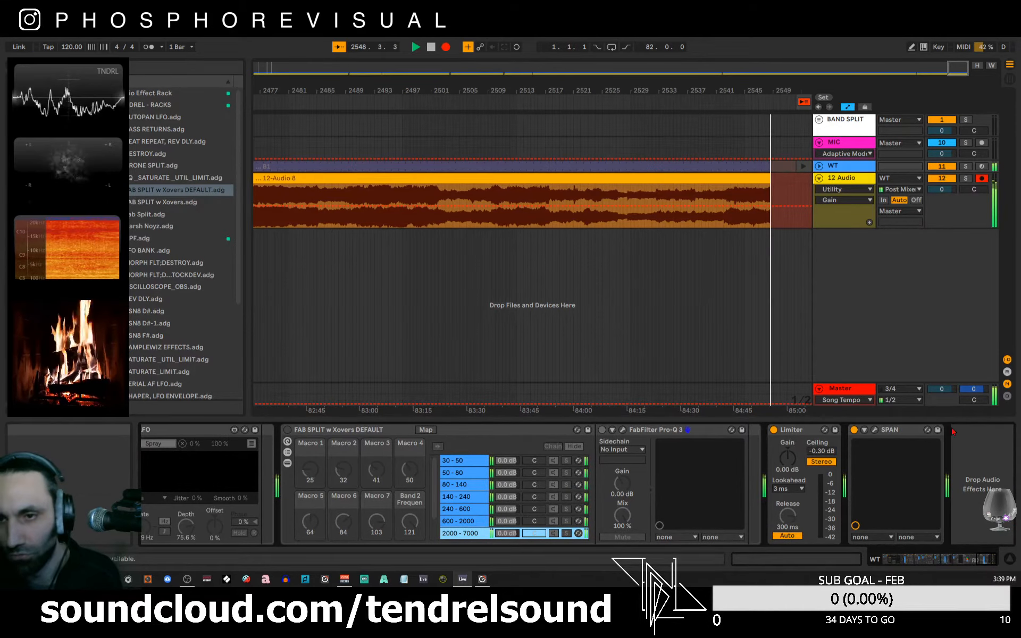
left_click(874, 430)
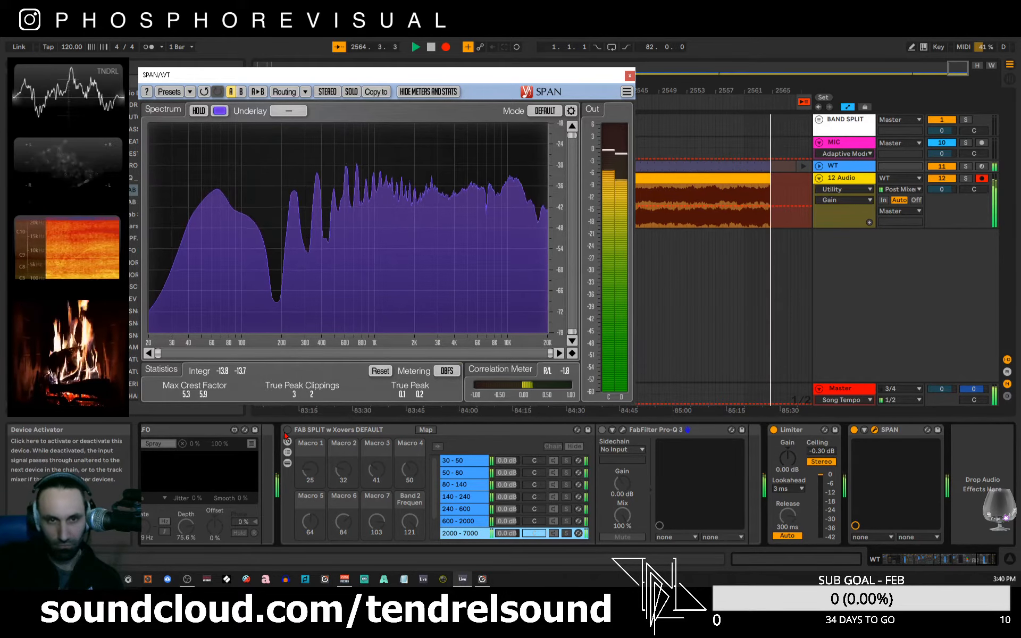
double_click(312, 435)
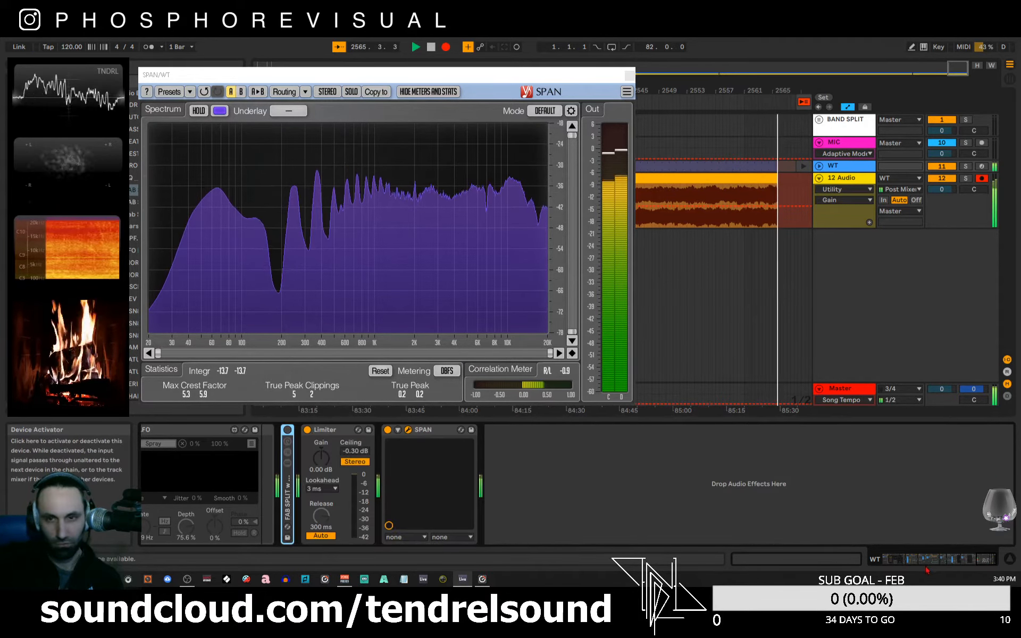
- Collapse the Audio Effect Rack containing Grain Delay and SPLIT AUTOPAN, and the RSNB D# rack following MORPH FLT;DESTROY
left_click_drag(915, 561, 954, 580)
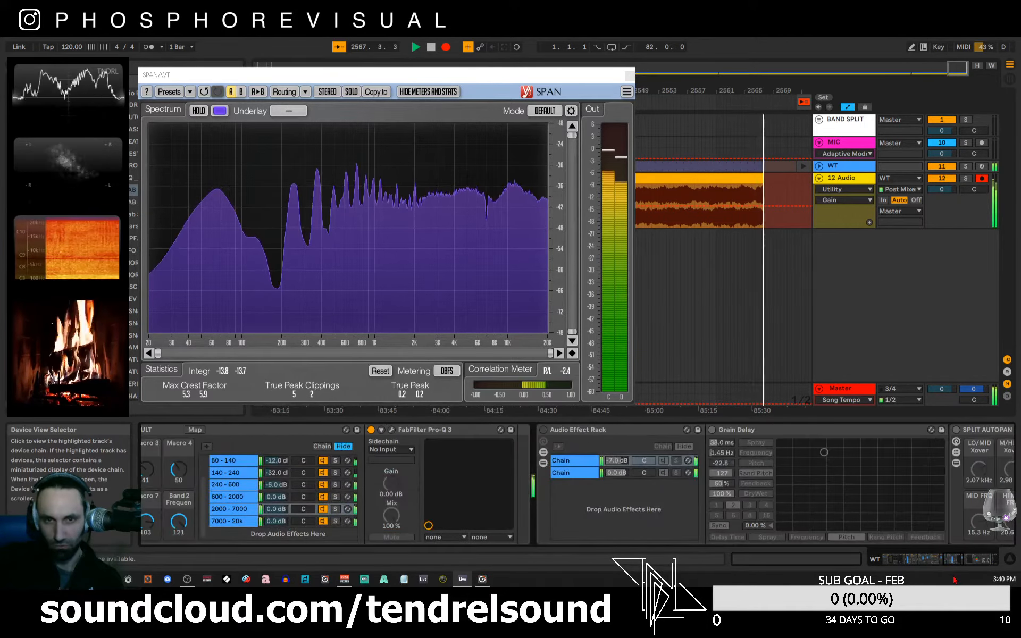
scroll(628, 444, "right", 5)
left_click(624, 431)
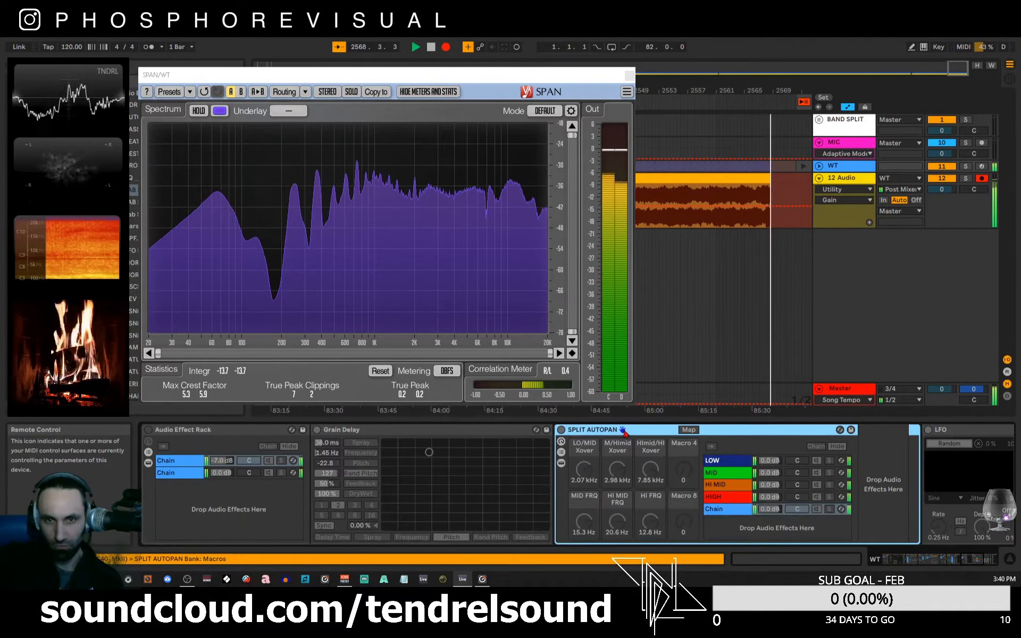
double_click(174, 432)
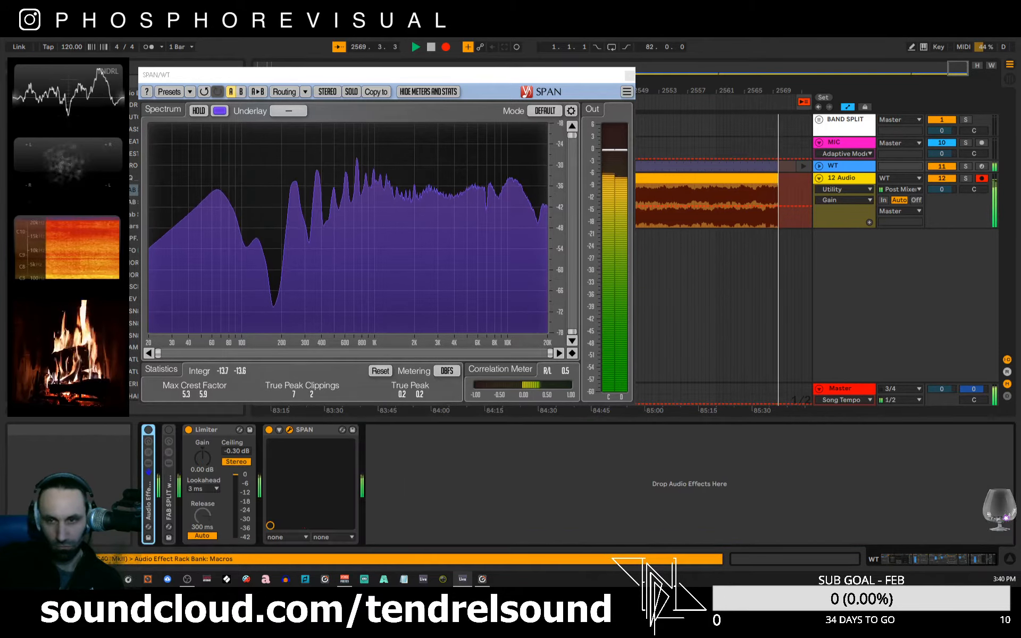
left_click(951, 565)
left_click_drag(951, 567, 915, 569)
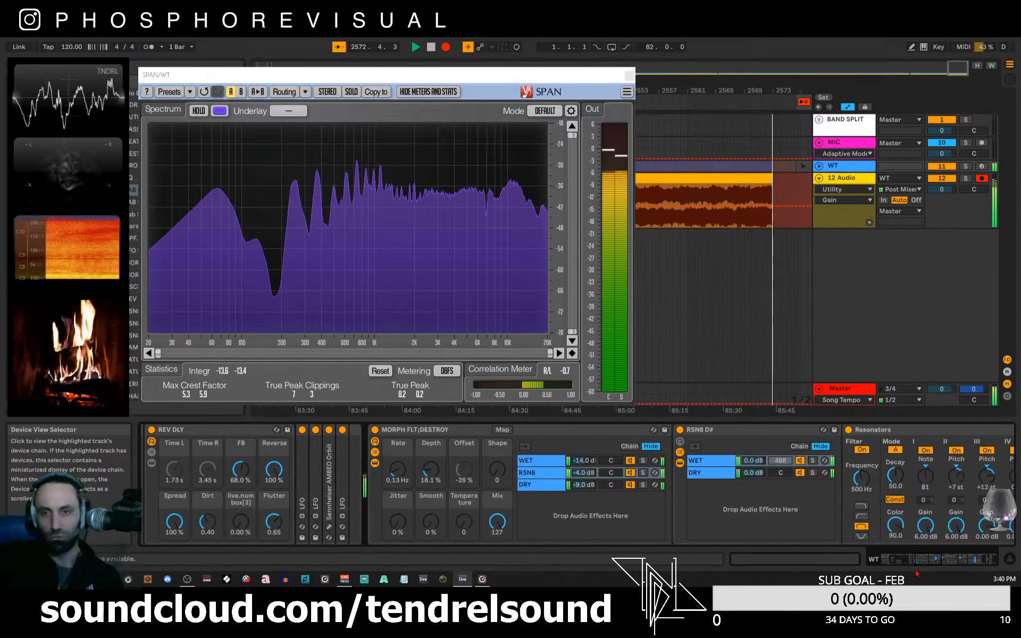
left_click(680, 453)
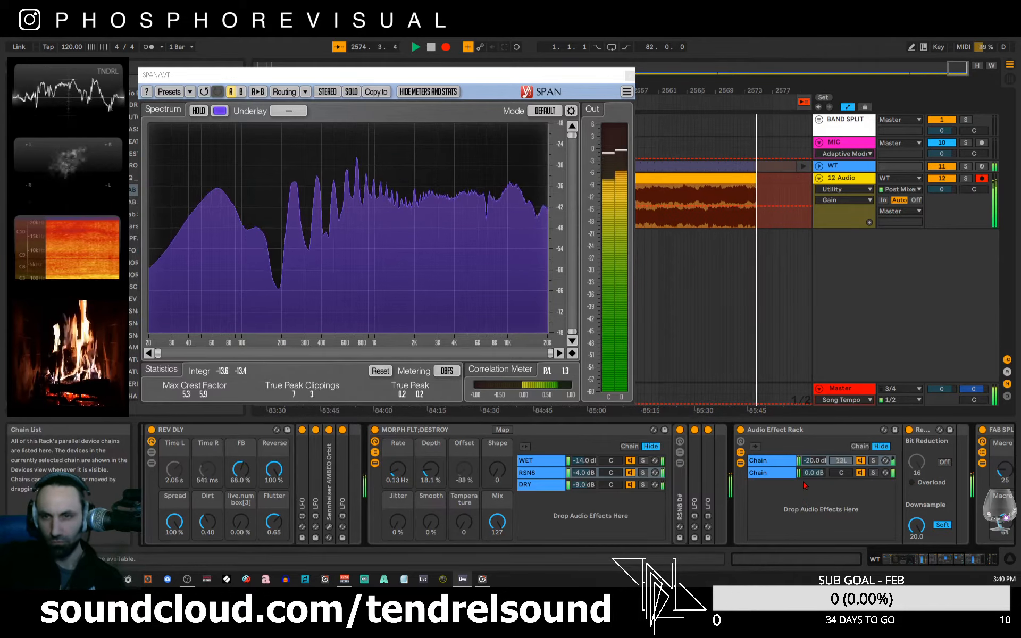
- Rename the Audio Effect Rack containing the Redux device as RDX
right_click(767, 430)
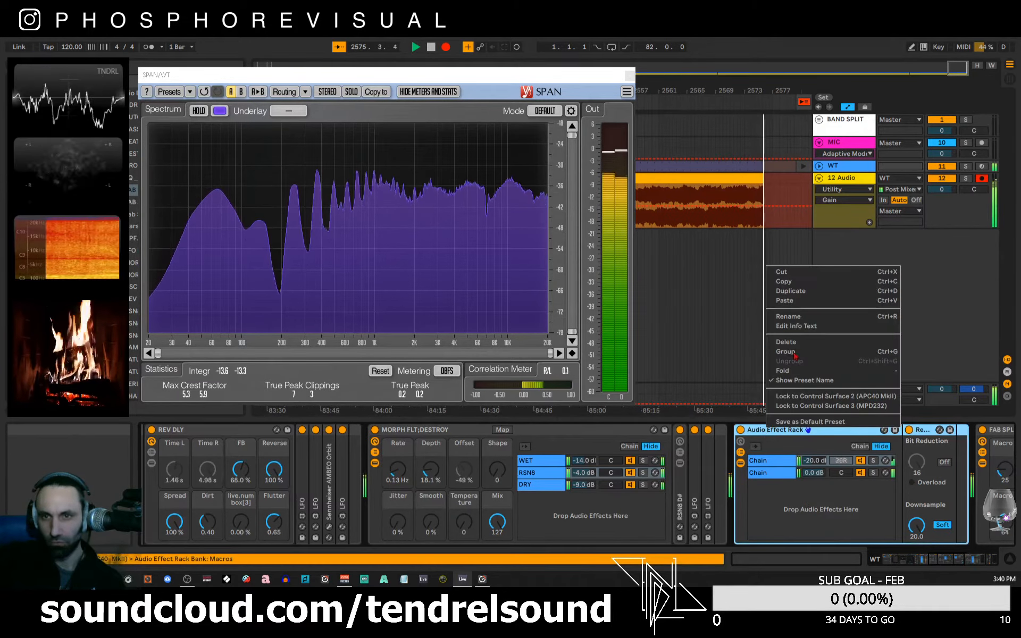
left_click(796, 318)
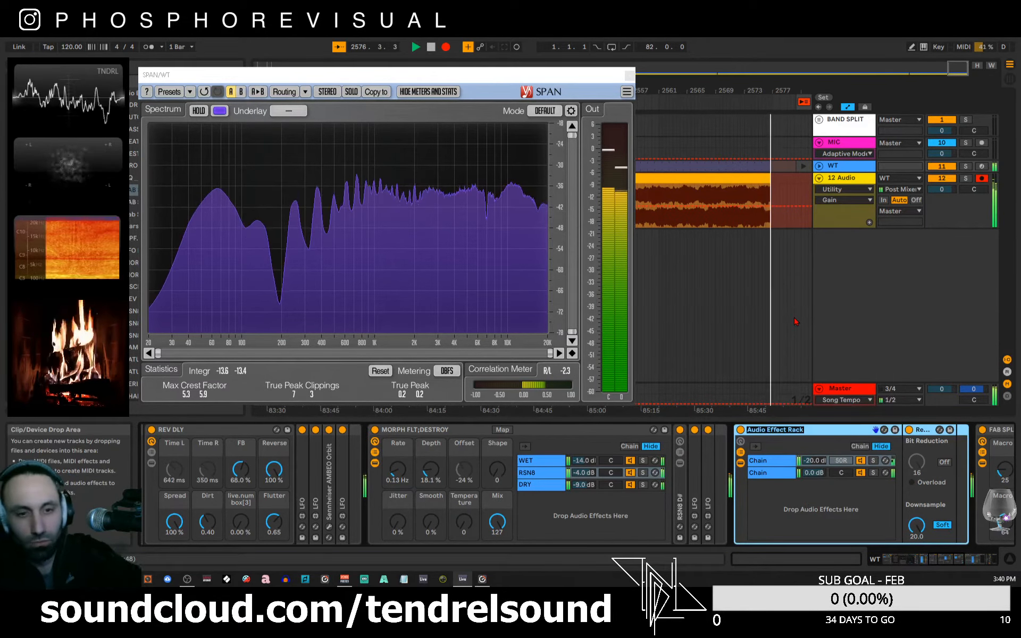
type("RDX")
key("Return")
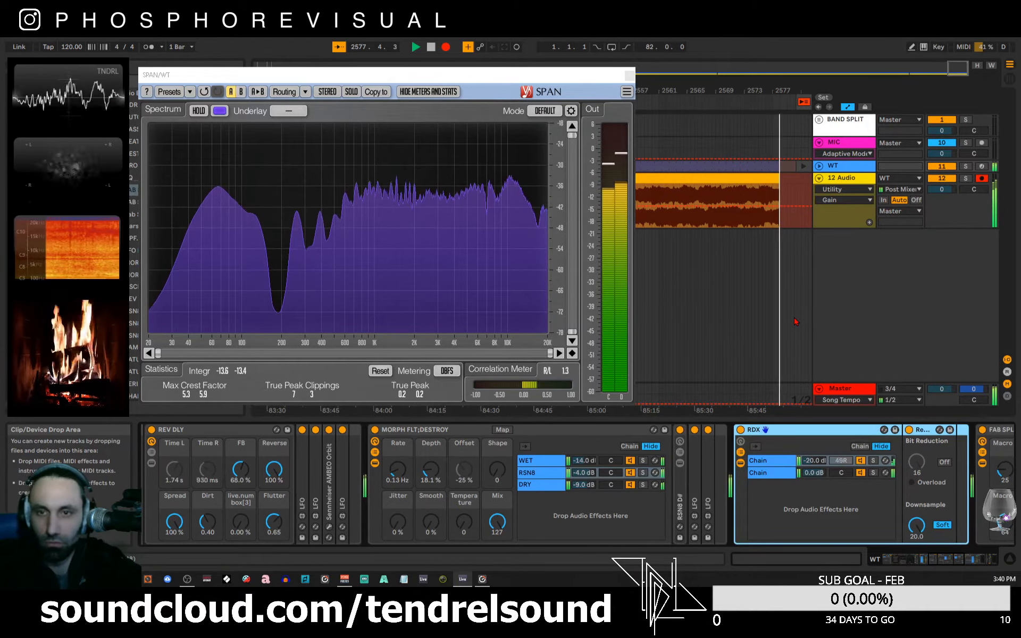
- Bypass the RDX rack and the FAB SPLIT rack that follows it, turning each one back on
left_click(740, 429)
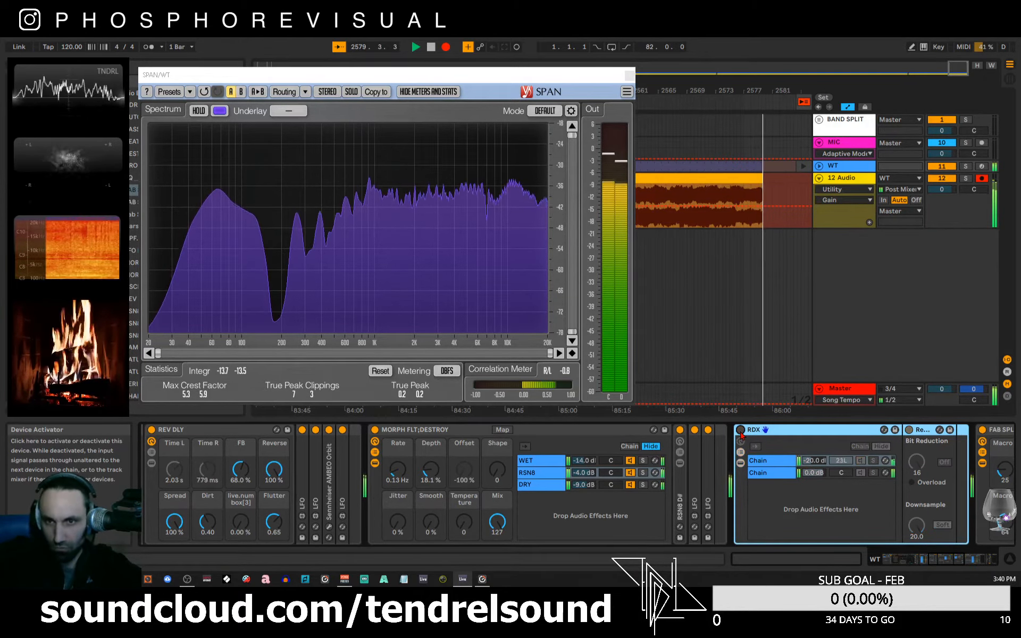
left_click(741, 431)
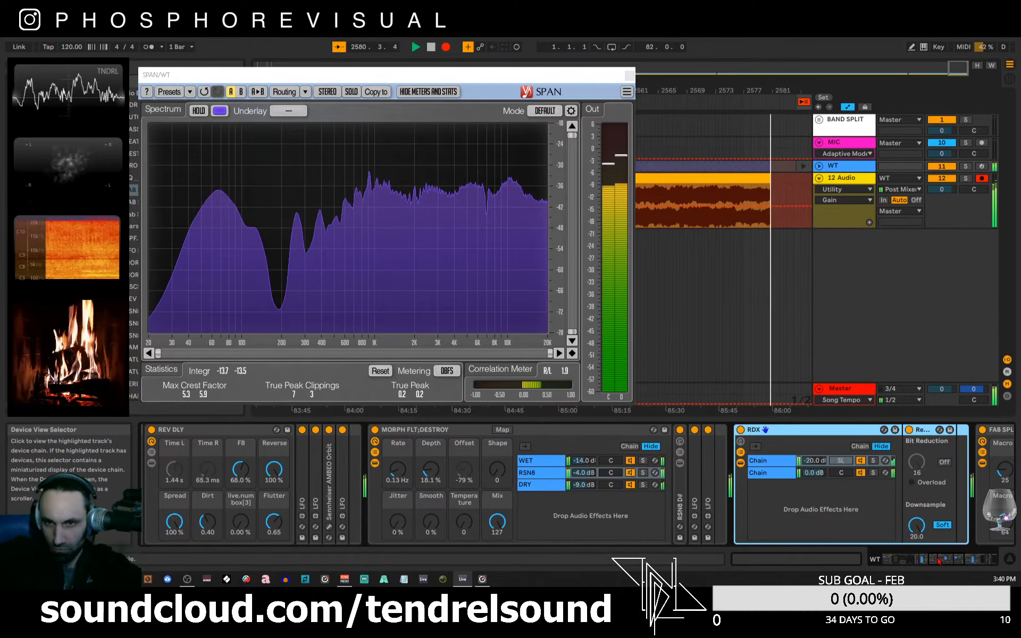
left_click_drag(939, 561, 950, 567)
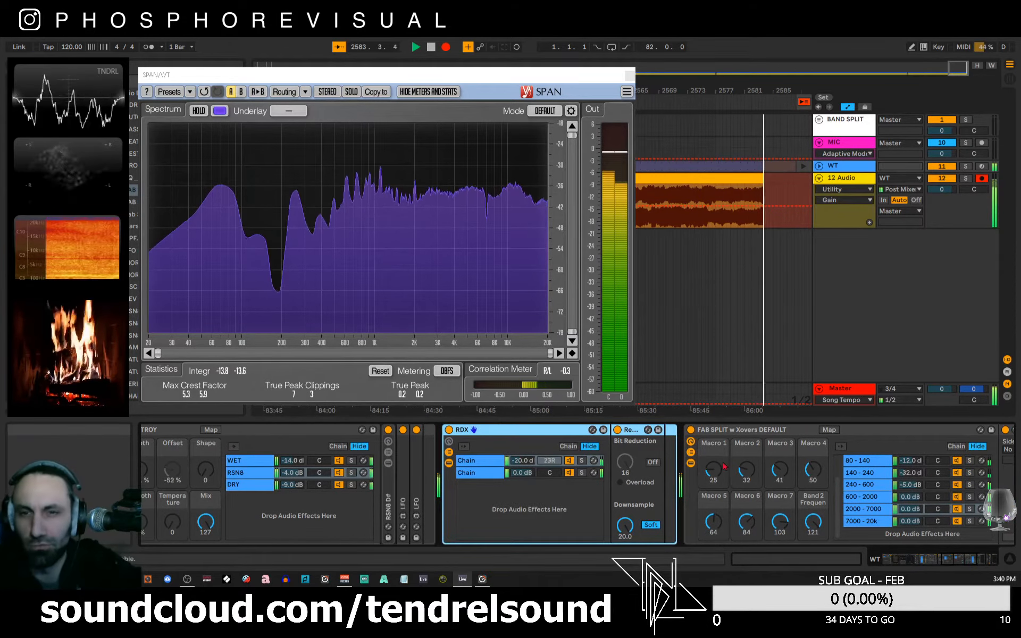
left_click(690, 434)
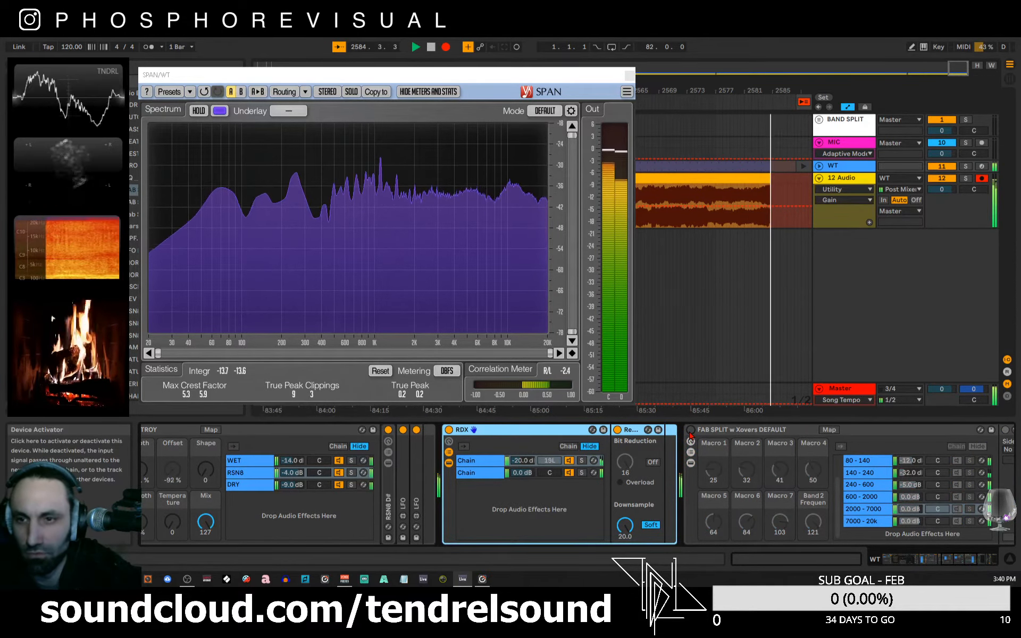
left_click(690, 432)
- Bypass the FAB SPLIT rack before REV DLY and the MORPH FLT;DESTROY rack, turning each one back on
mouse_move(939, 562)
left_mouse_down()
mouse_move(927, 563)
mouse_move(938, 563)
left_mouse_up()
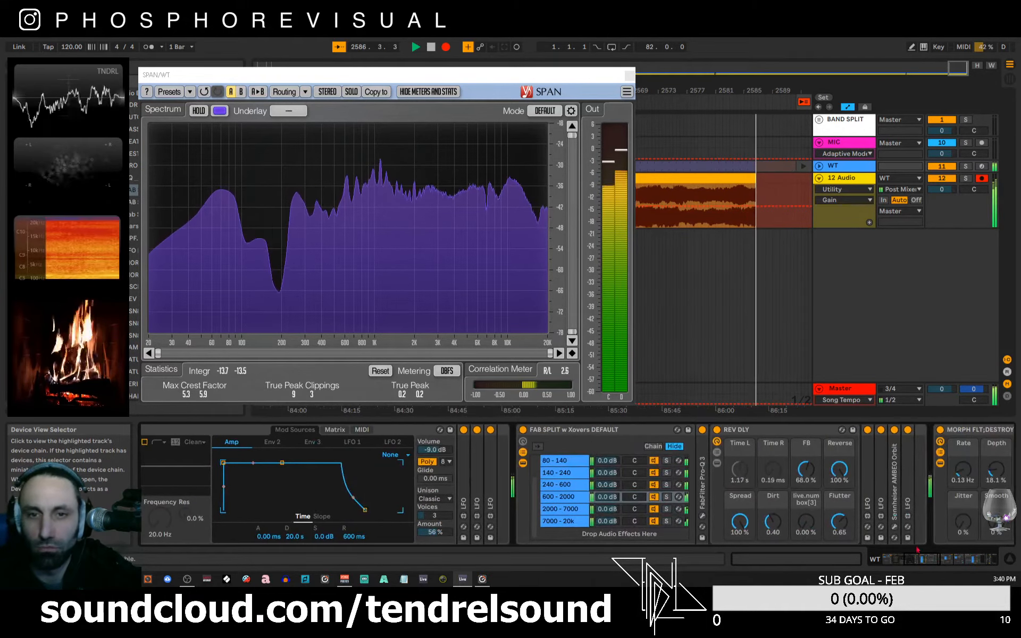
left_click(522, 431)
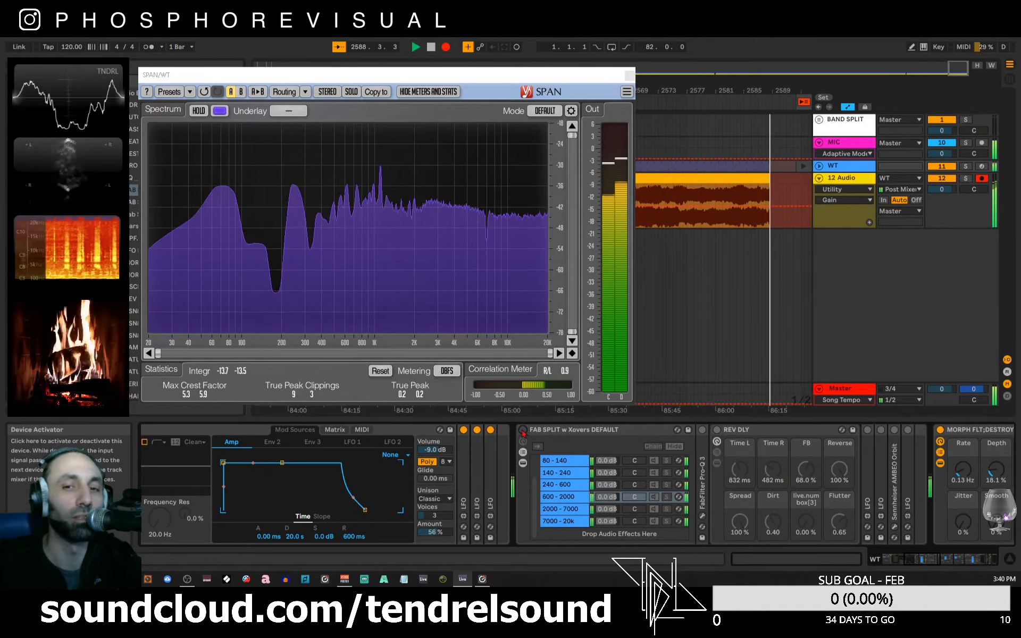
left_click(523, 431)
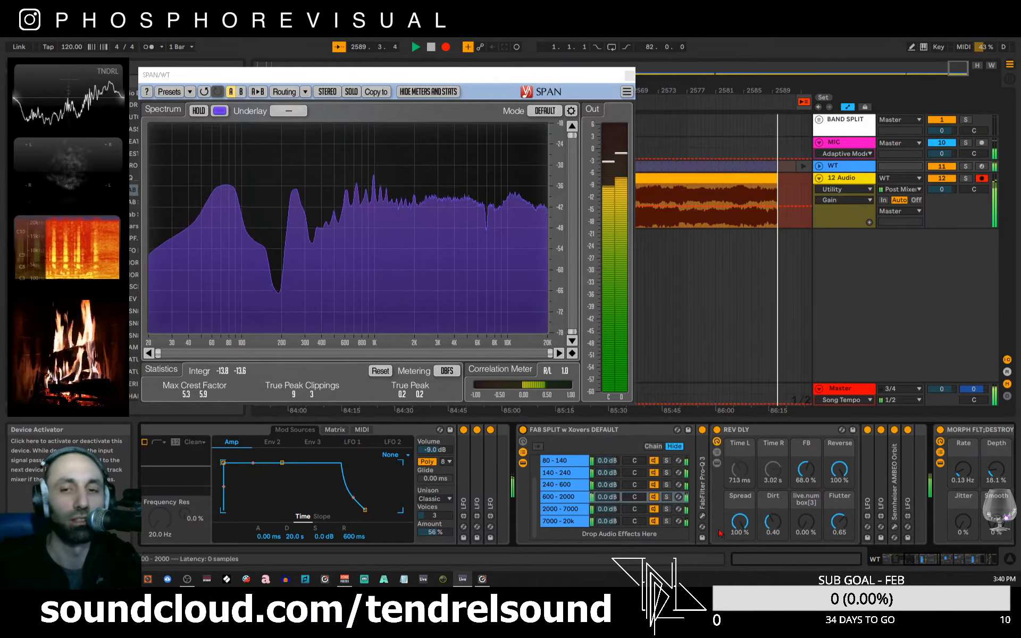
left_click_drag(928, 564, 951, 562)
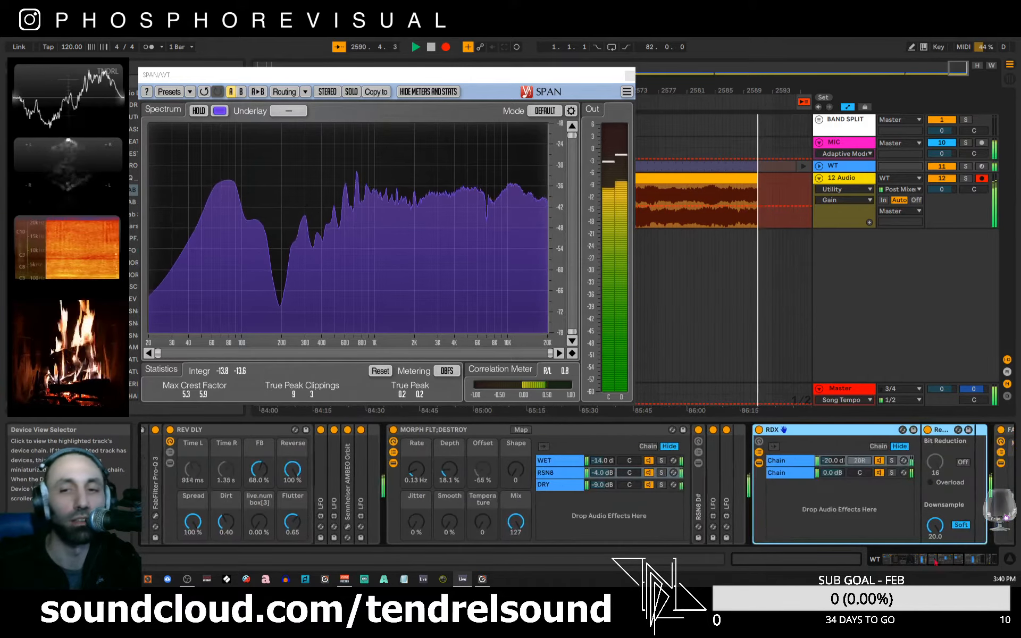
left_click(393, 430)
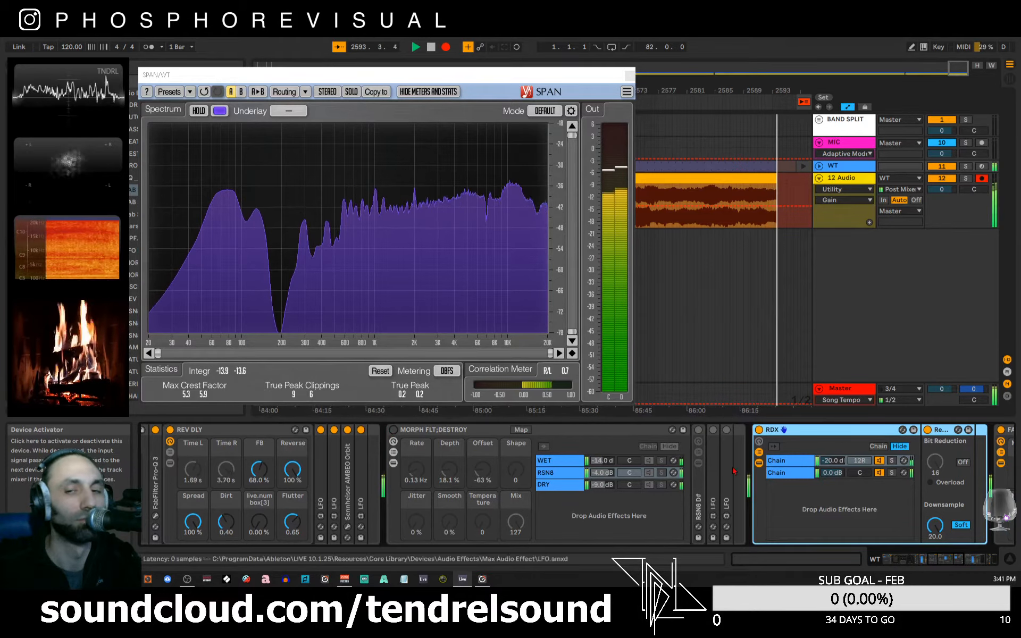
left_click(393, 429)
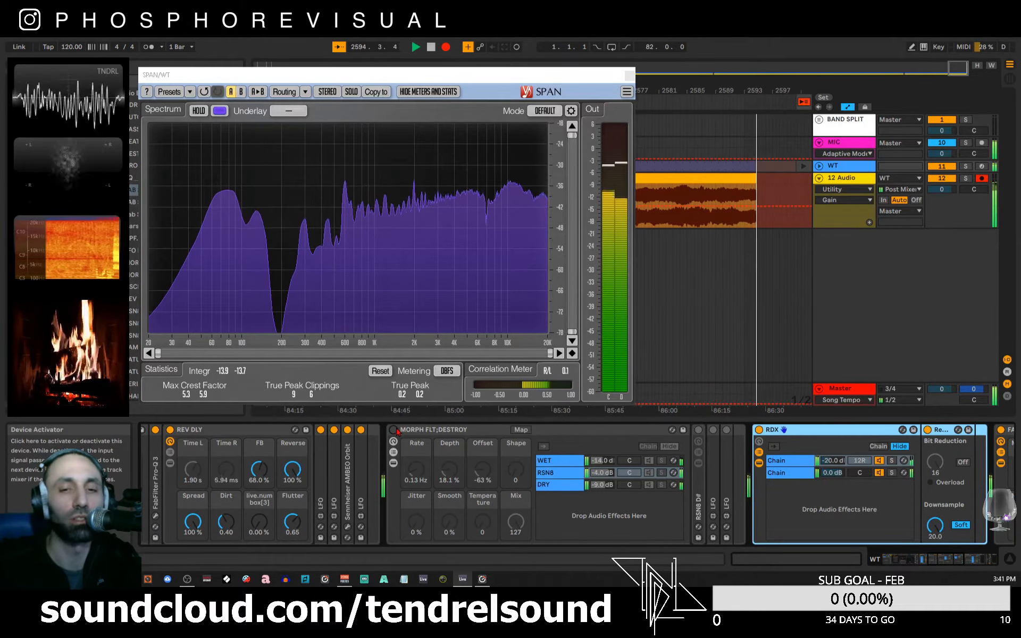
- In the FAB SPLIT rack after RDX, deactivate the 140-240, 240-600, 600-2000, 2000-7000 and 7000-20k chains
left_click_drag(939, 560, 961, 569)
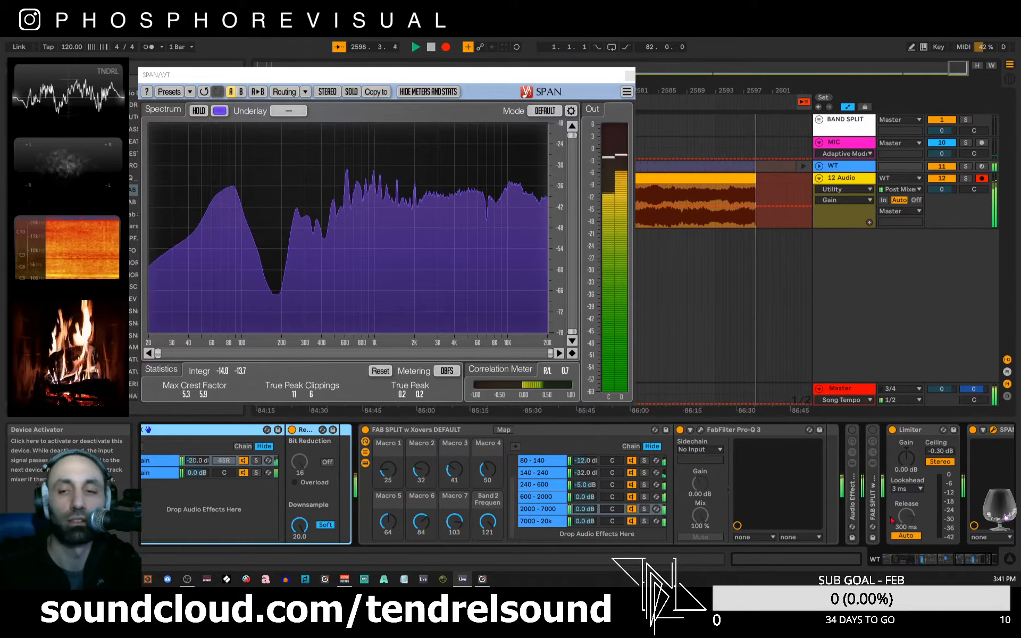
left_click(920, 562)
left_click_drag(920, 562, 980, 568)
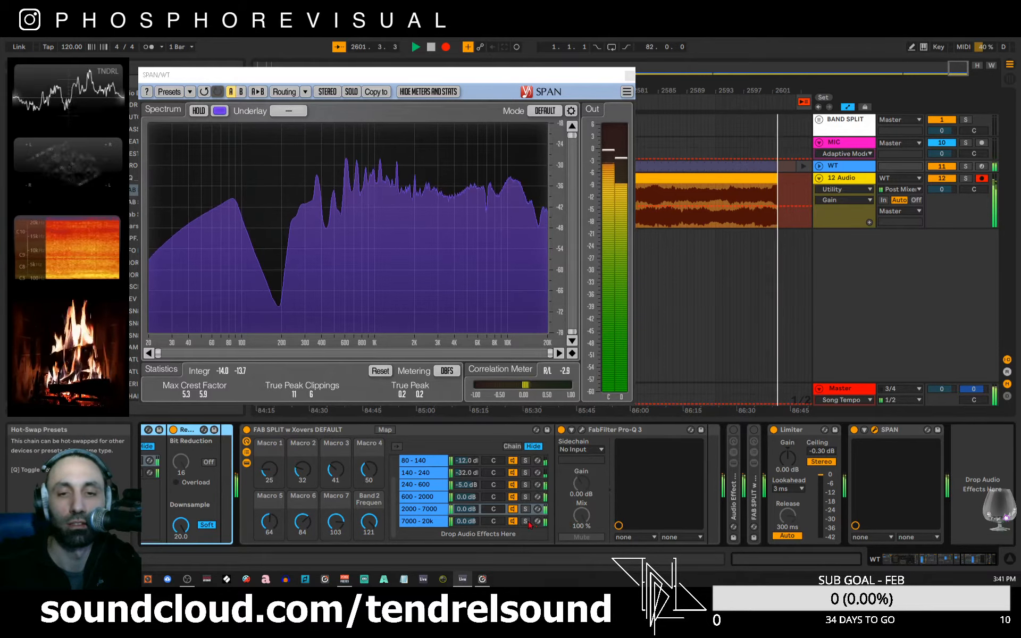
left_click(513, 496)
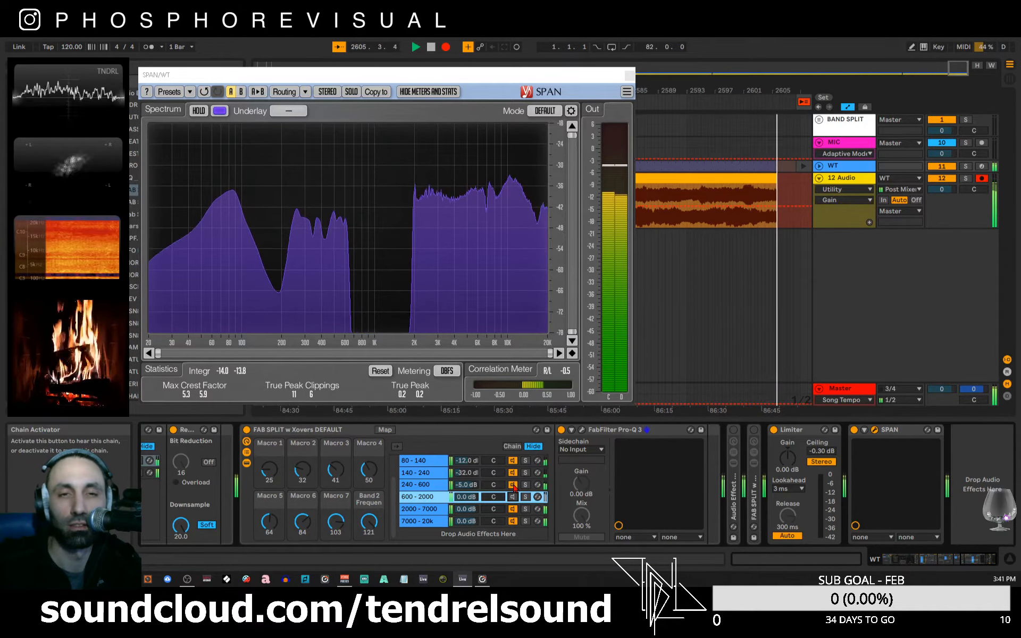
left_click(513, 485)
left_click(513, 509)
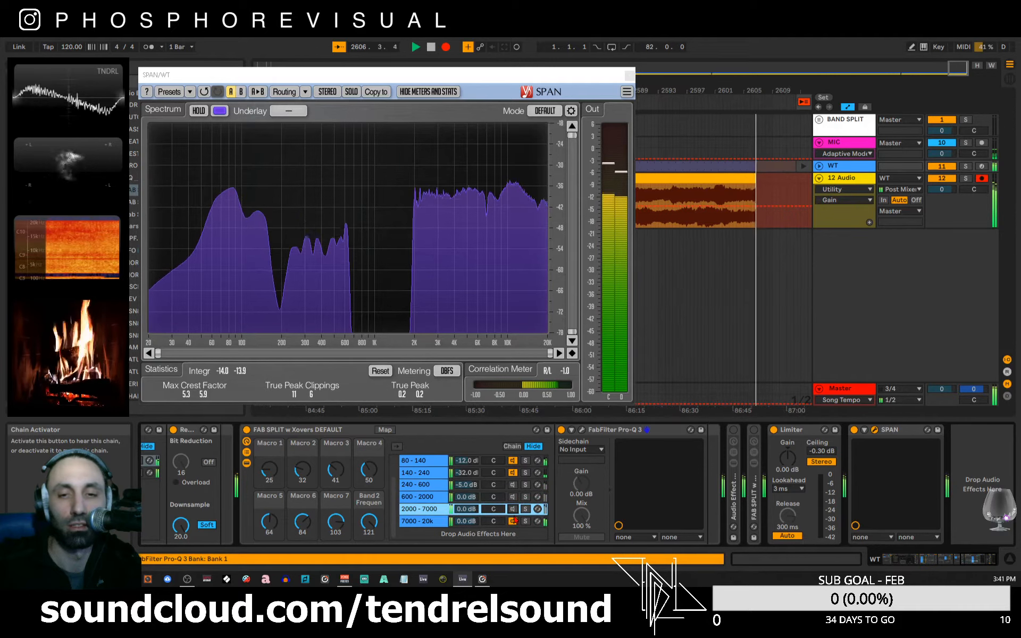
left_click(512, 472)
- Reactivate the 140-240 chain, deactivate 30-50, and switch the 50-80 and 80-140 chains off and back on to compare the lows
scroll(502, 486, "up", 2)
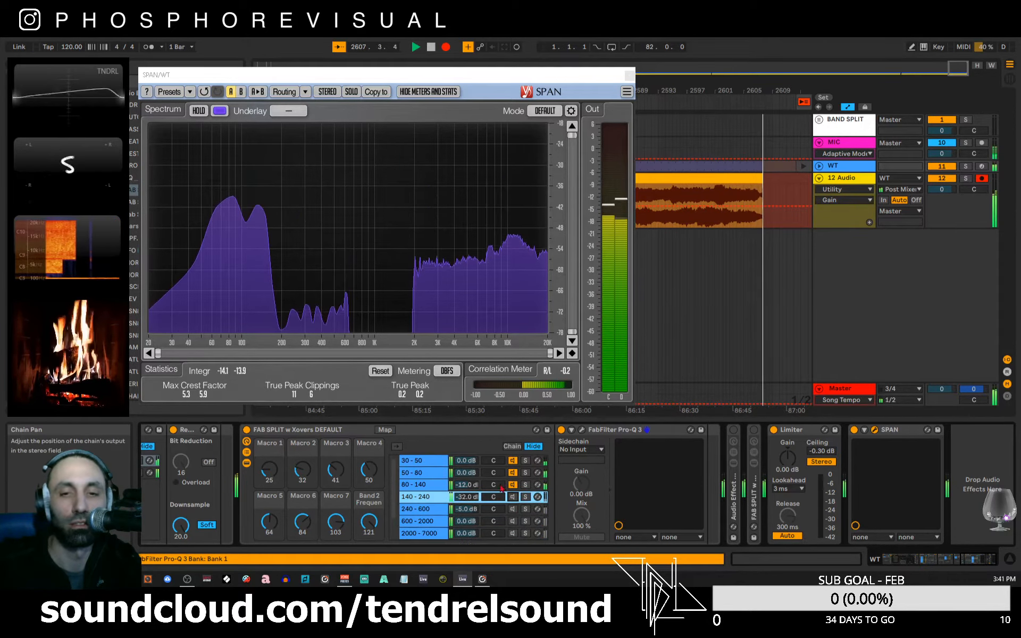
left_click(513, 496)
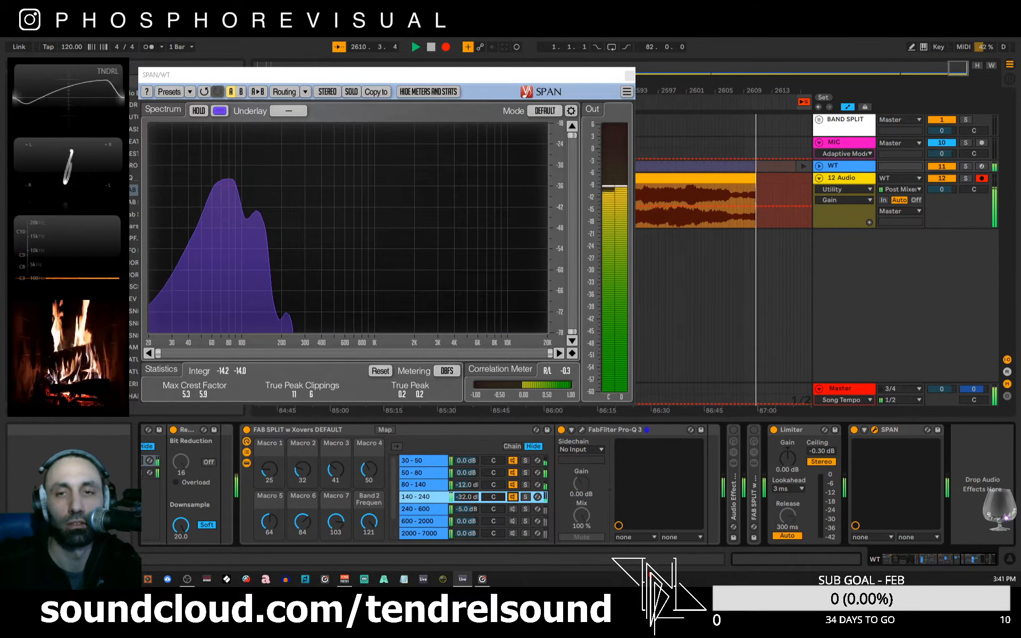
left_click(513, 473)
left_click(513, 473)
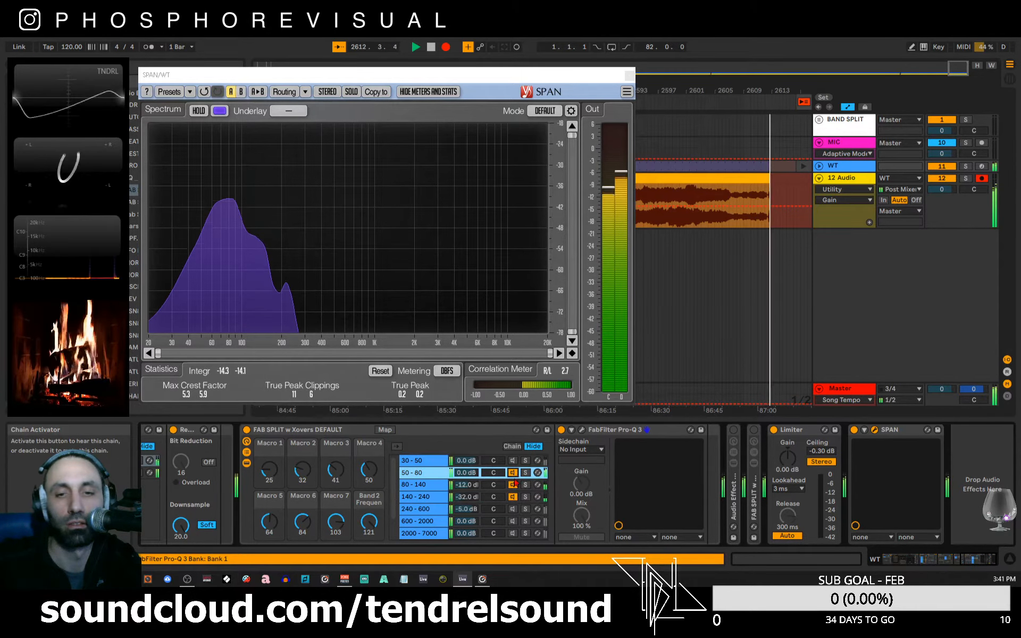
left_click(513, 485)
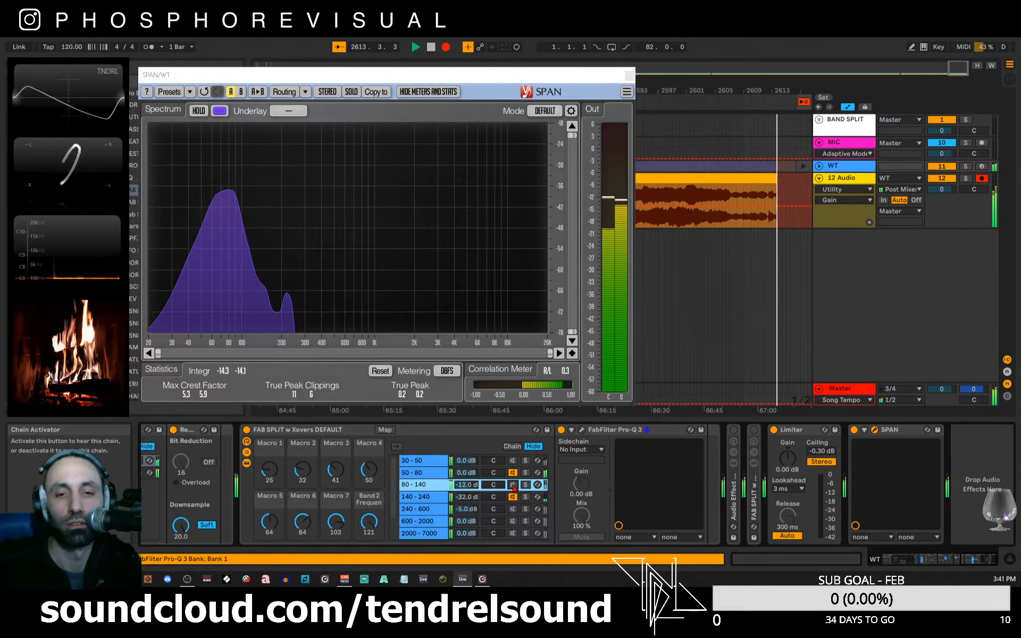
left_click(514, 485)
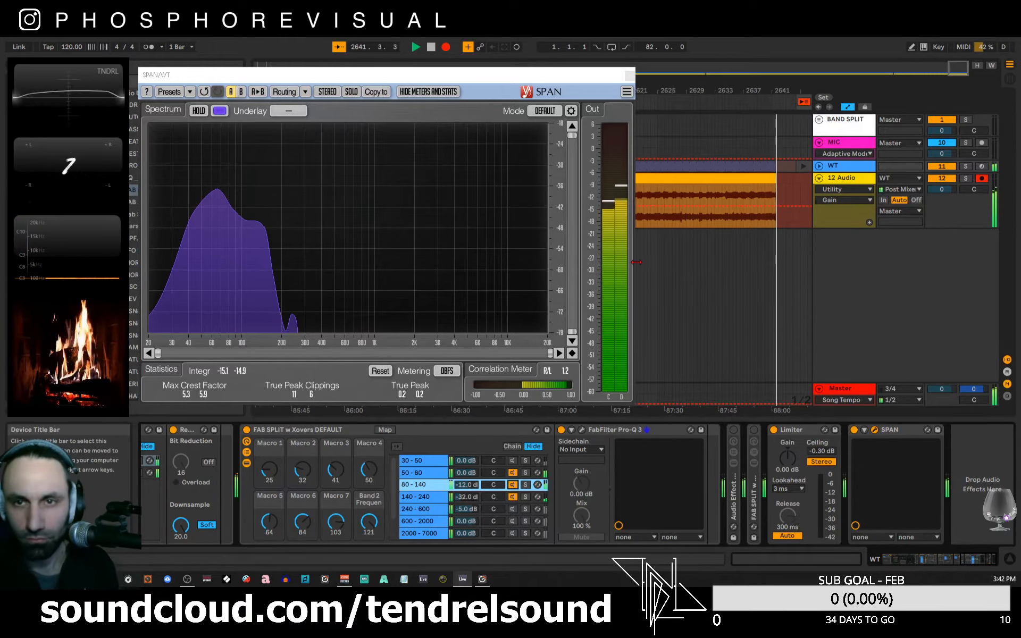
- Reactivate the 240-600, 600-2000, 2000-7000, 30-50 and 7000-20k chains in the FAB SPLIT rack after RDX
left_click(512, 509)
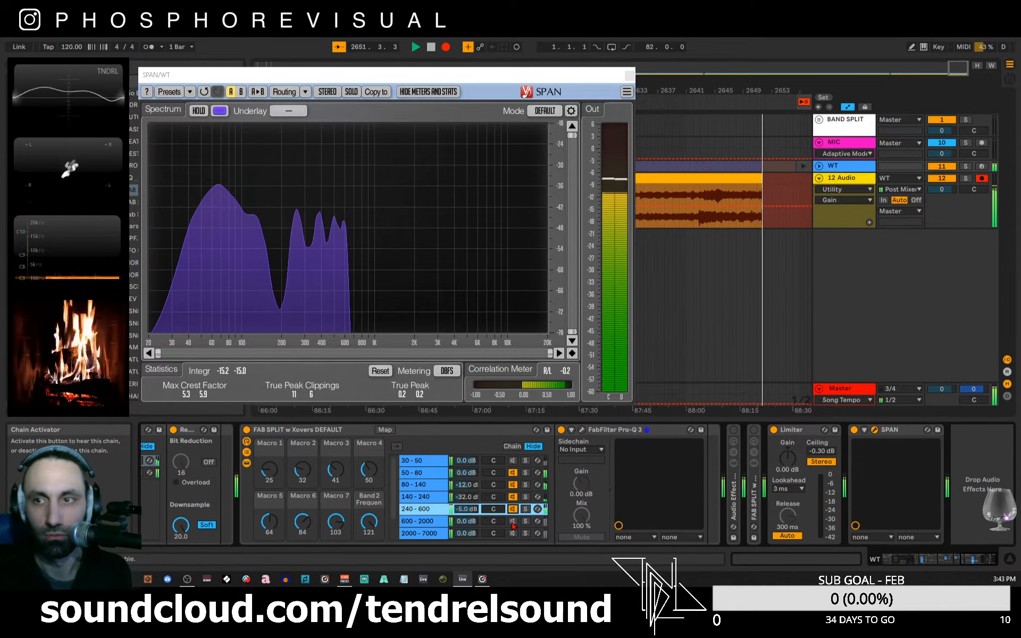
left_click(512, 522)
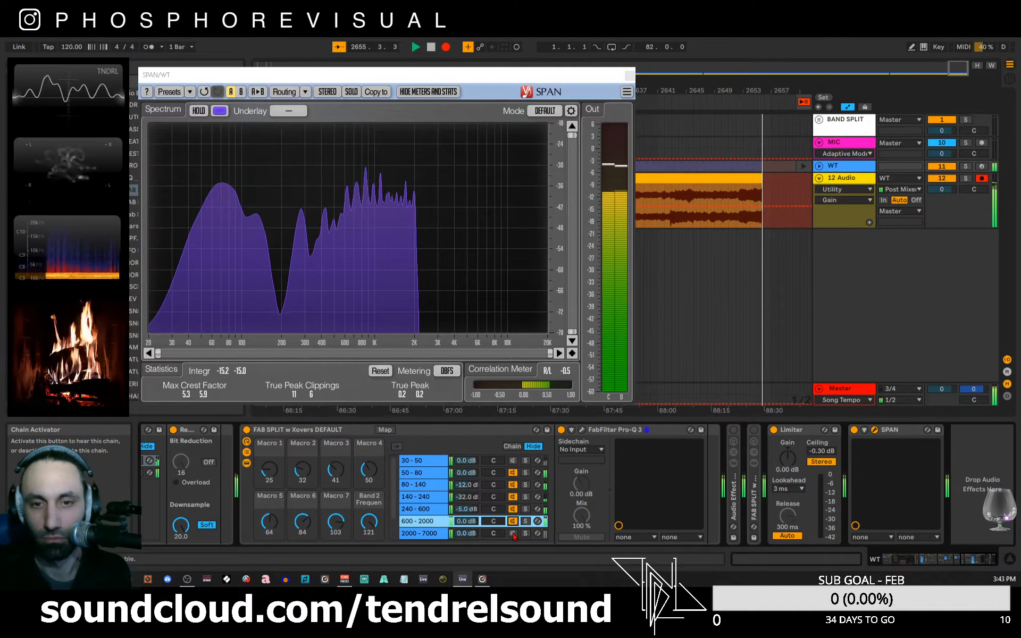
left_click(513, 534)
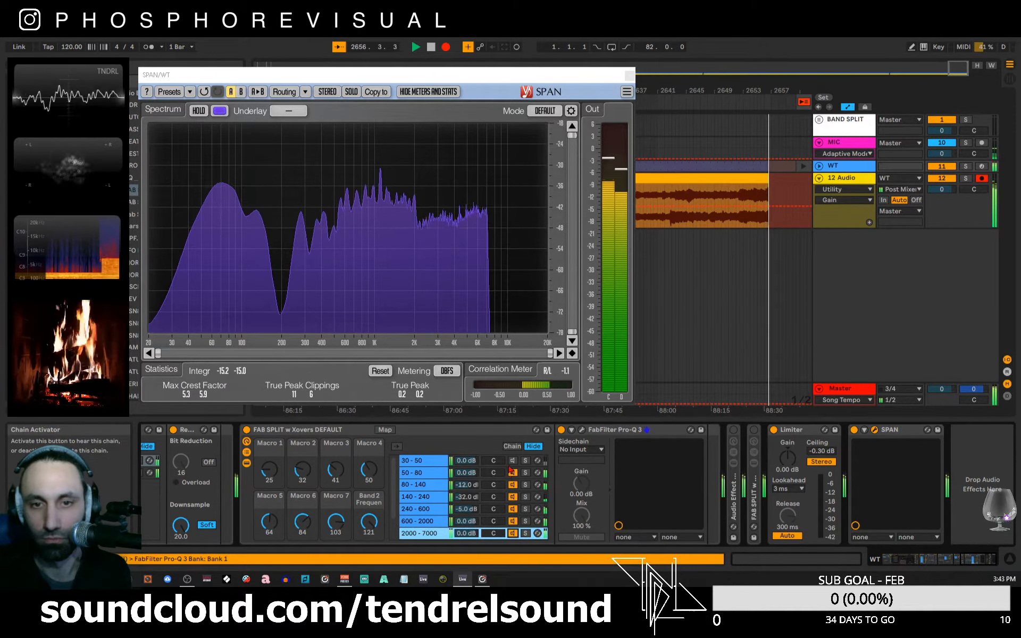
left_click(512, 461)
scroll(511, 475, "down", 2)
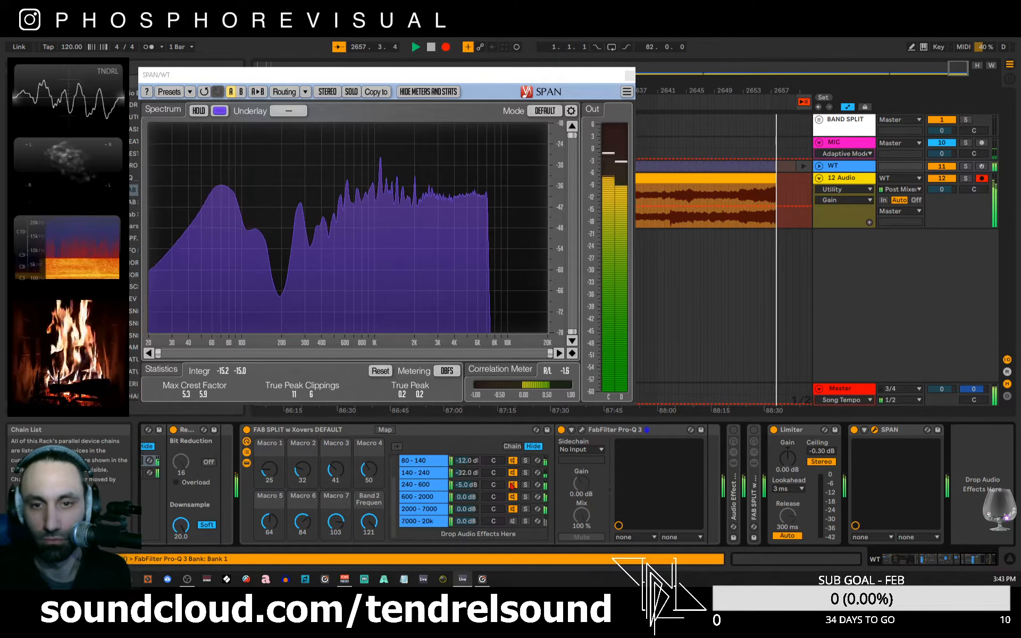
left_click(512, 521)
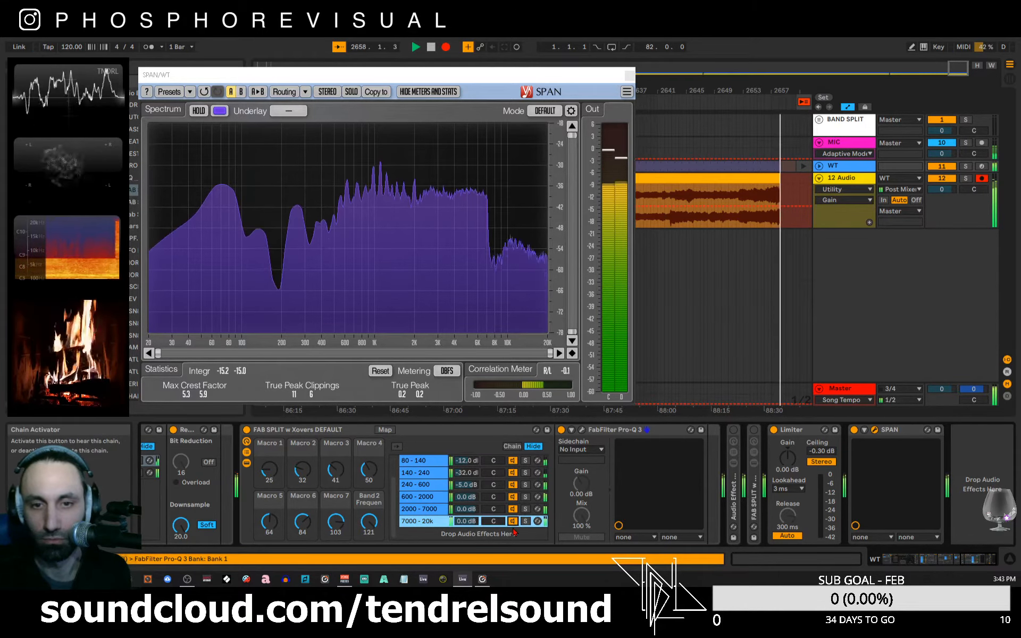
- Set the 7000-20k chain's volume to -6 dB in the FAB SPLIT rack after RDX
left_click(465, 521)
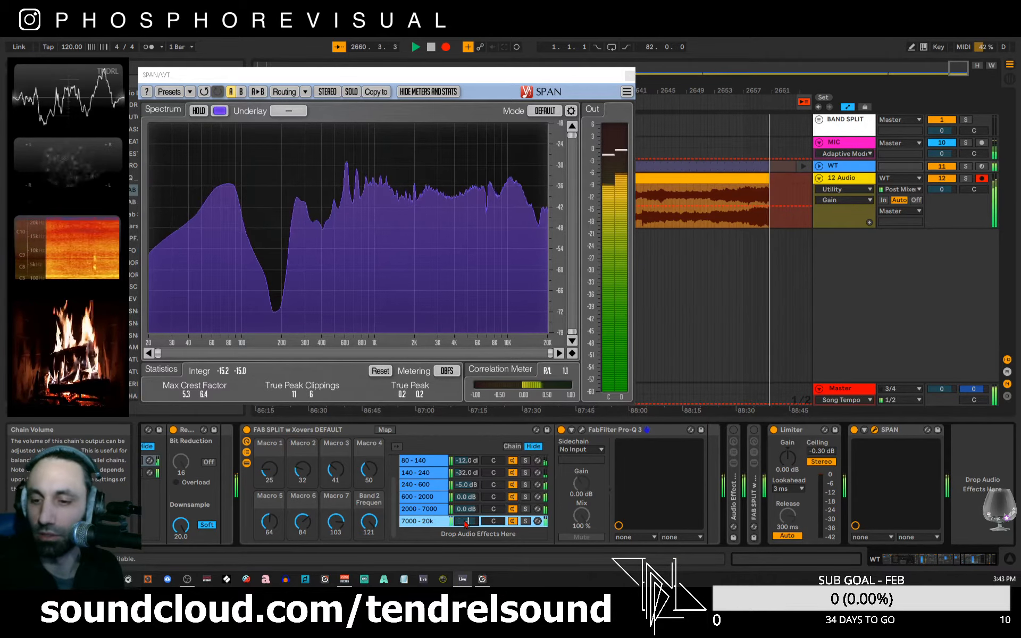
type("-6")
key("Return")
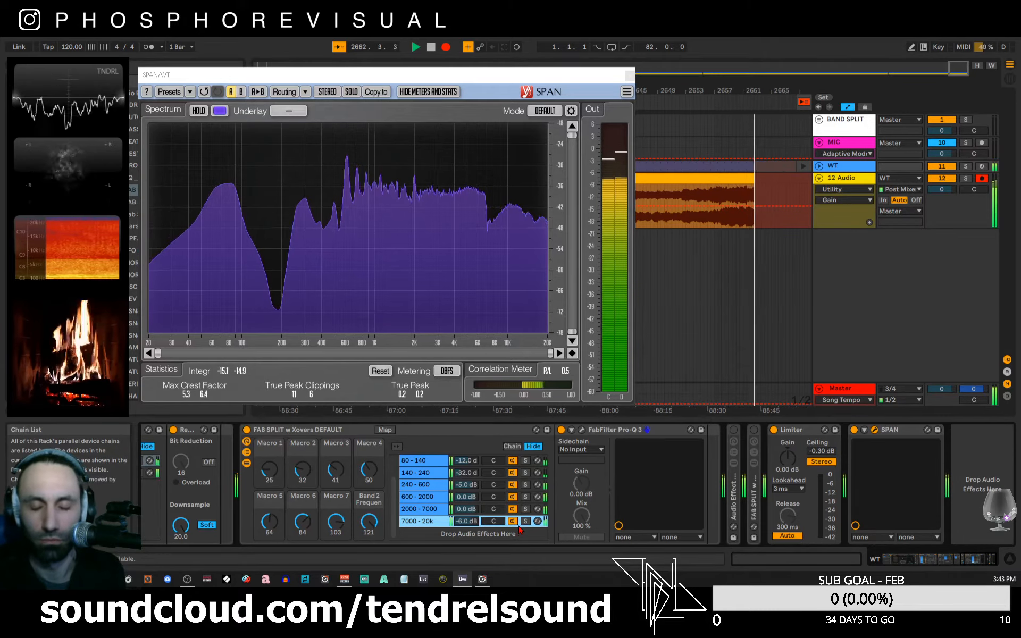
scroll(435, 482, "up", 2)
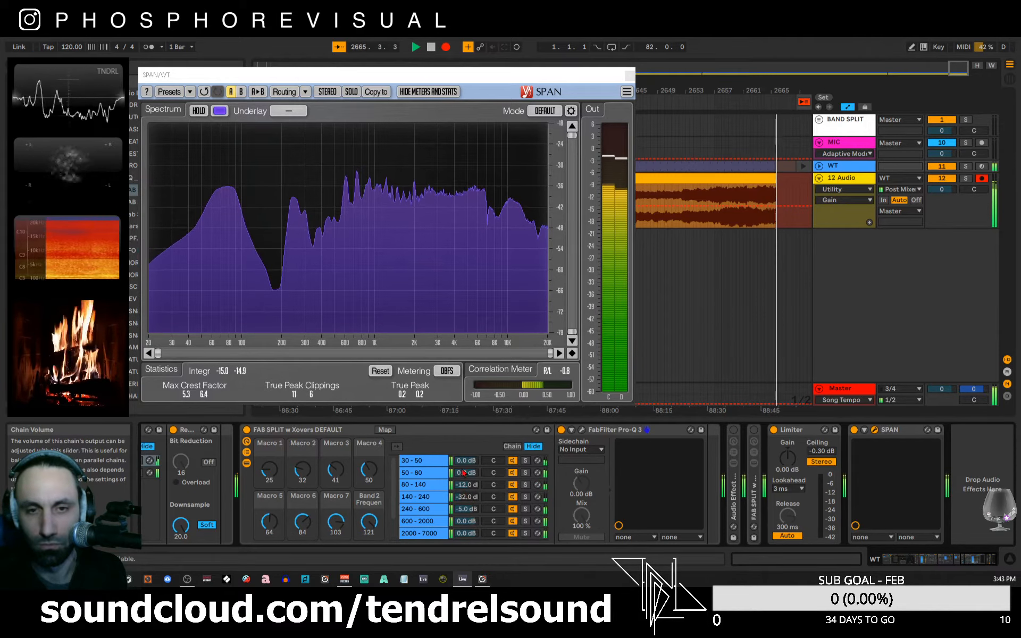
- Deactivate the 30-50 chain in the FAB SPLIT rack after RDX and close the SPAN window
left_click(512, 460)
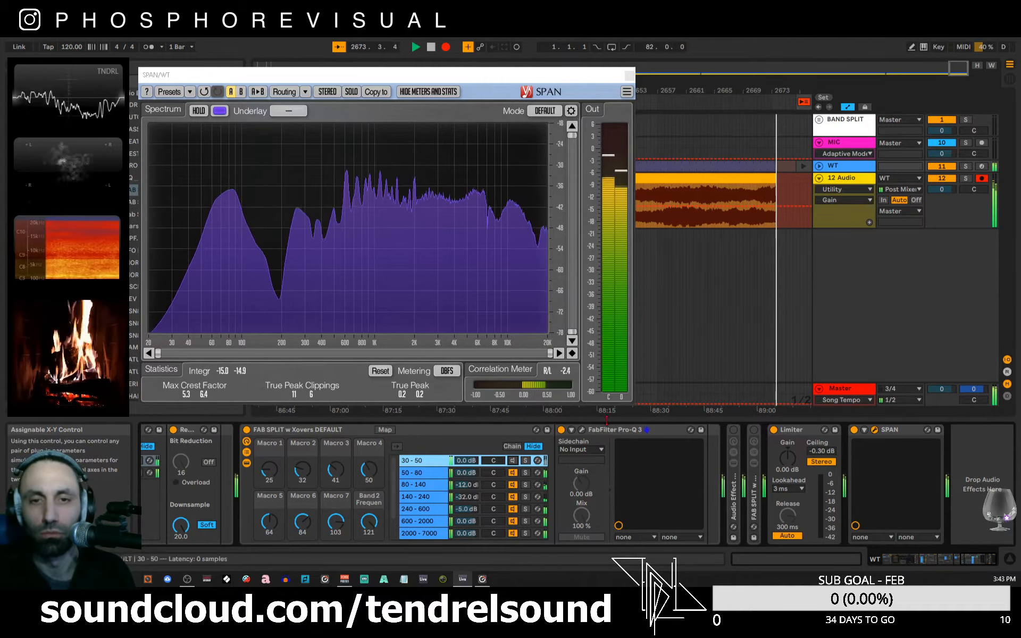
left_click(628, 78)
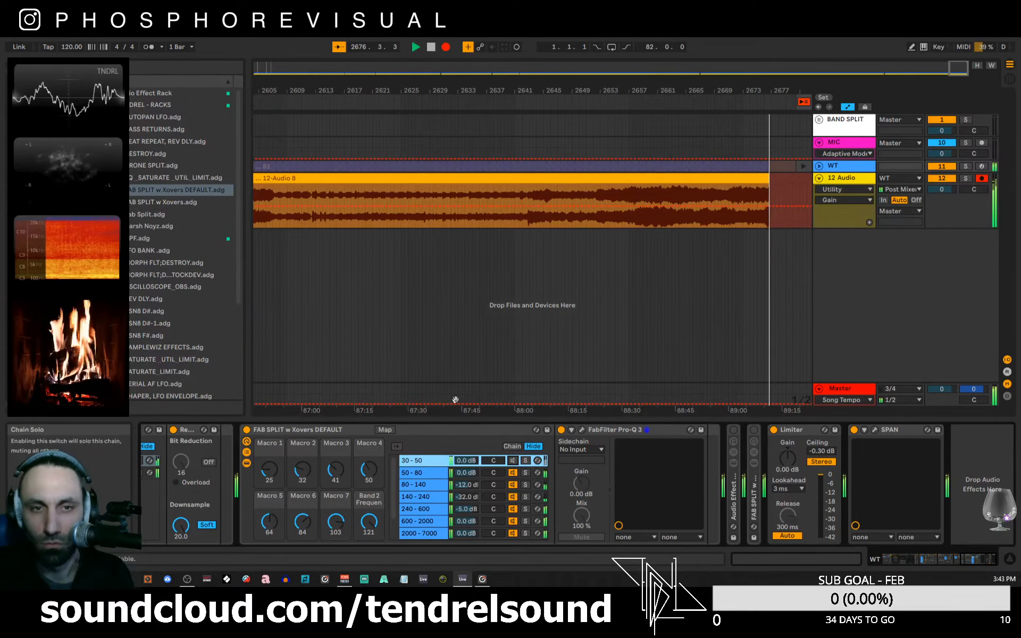
- From the TENDREL - RACKS presets, insert the RVB ARTIFACTS rack just before the Limiter on the WT track
left_click(109, 105)
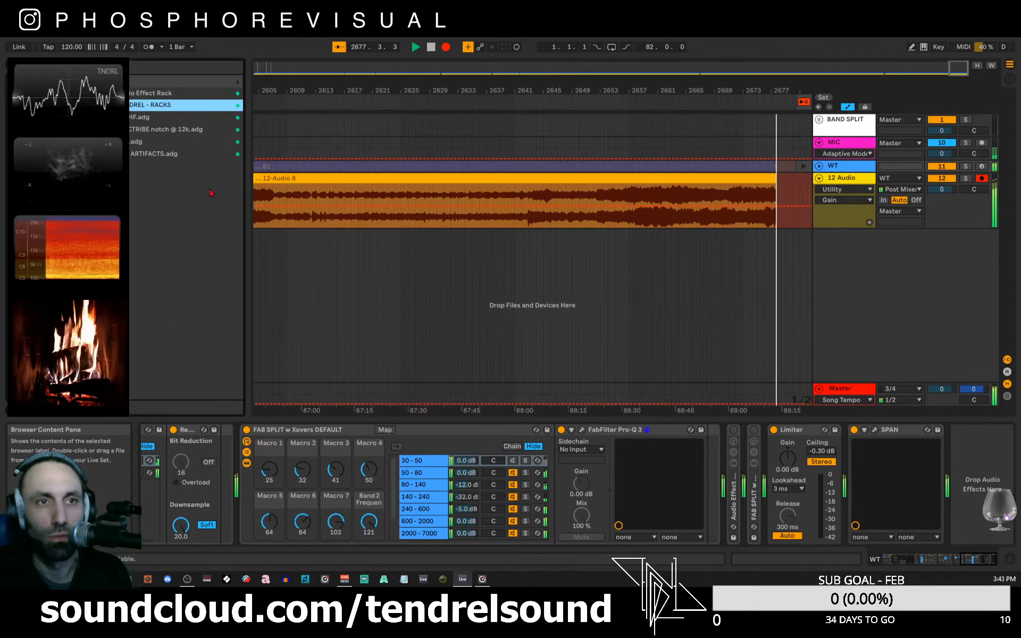
left_click_drag(983, 559, 883, 572)
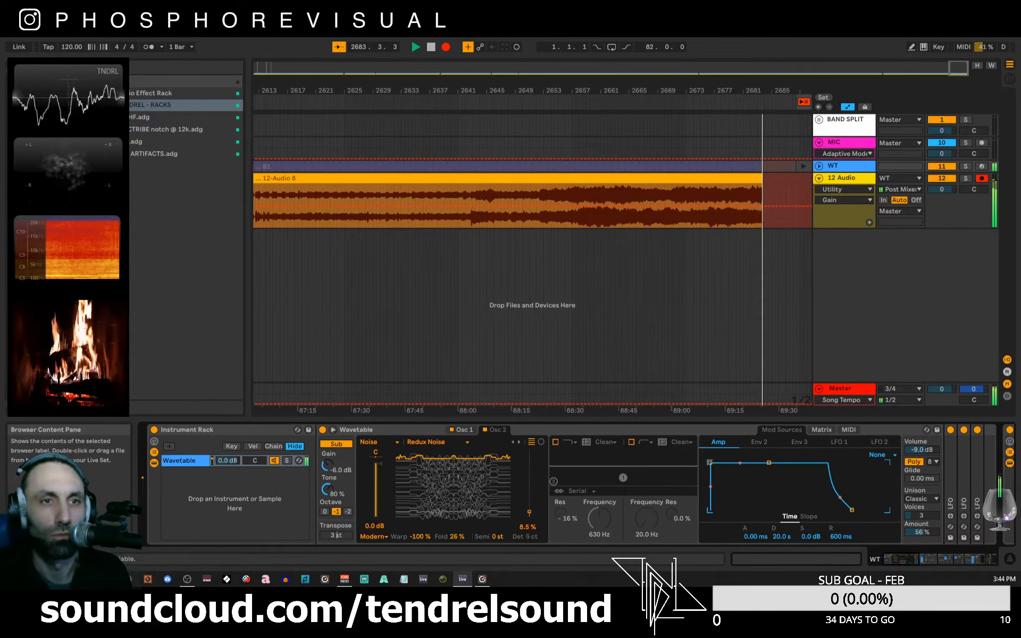
left_click(933, 557)
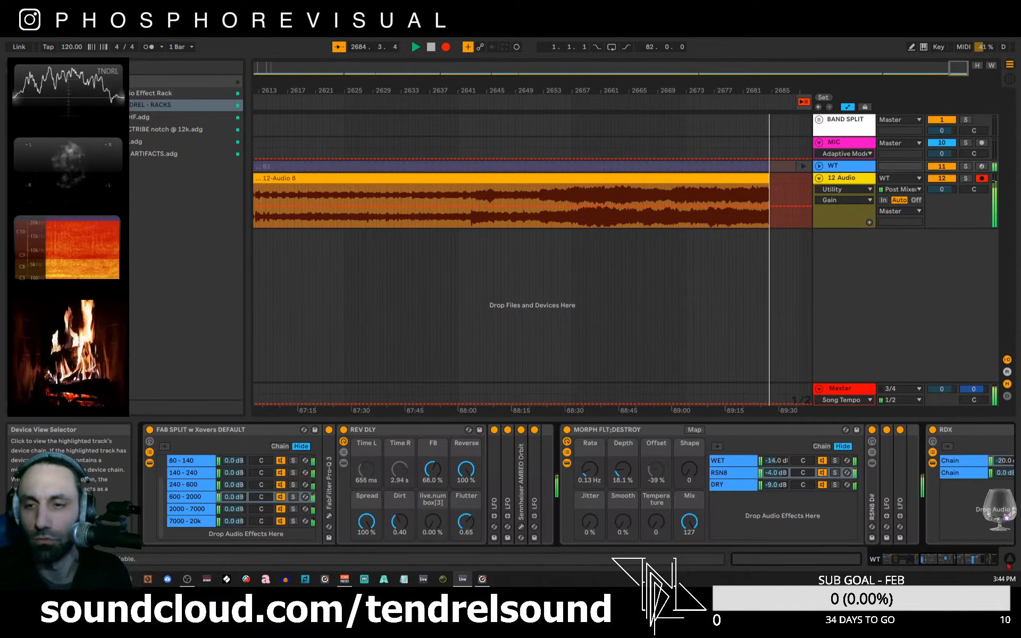
left_click_drag(933, 557, 1000, 563)
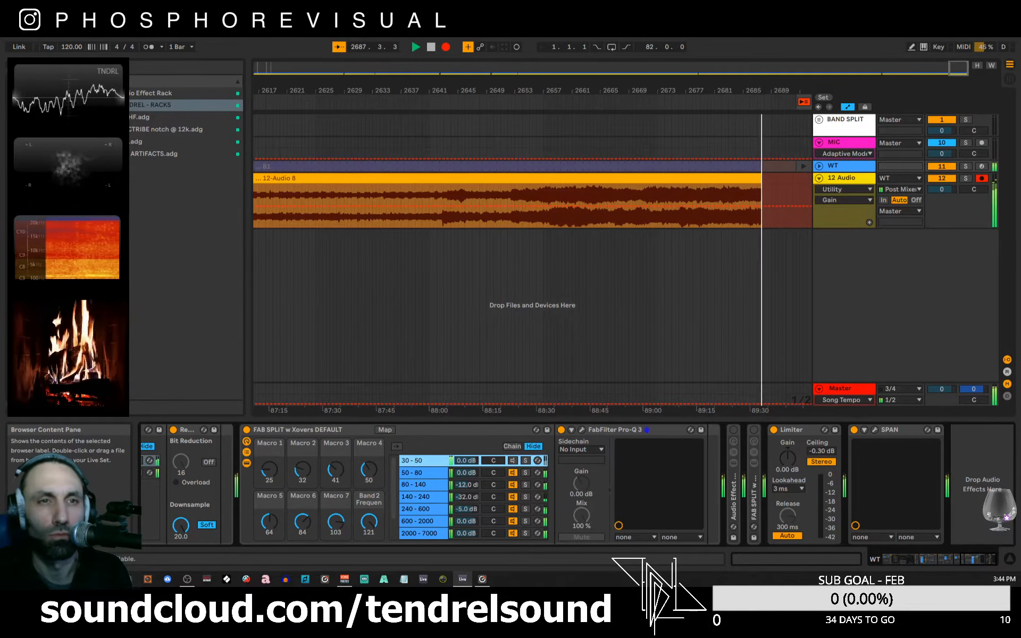
left_click(160, 154)
left_click(767, 445)
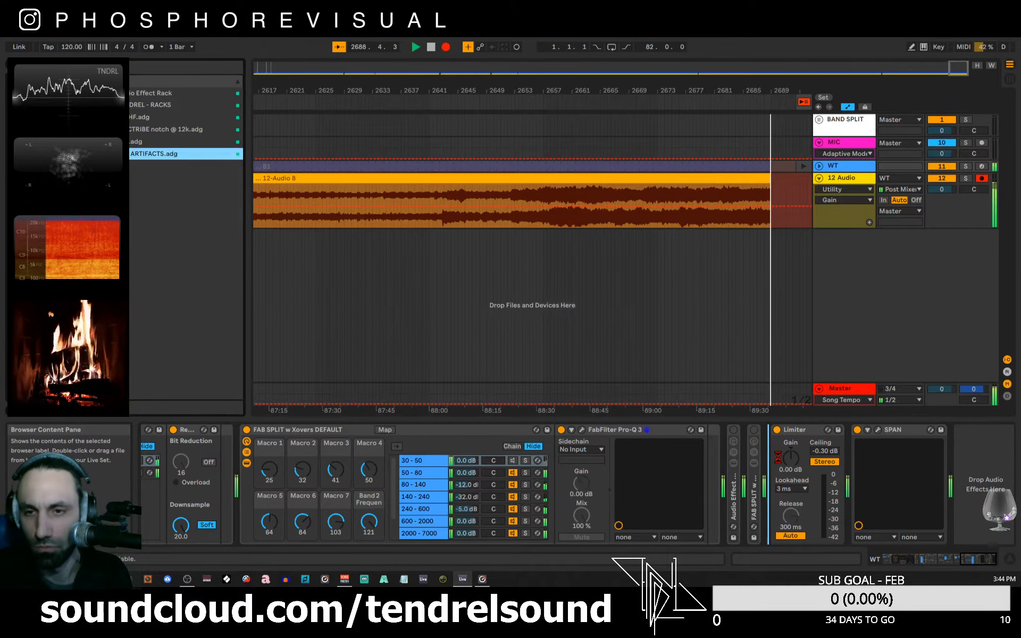
left_click_drag(938, 561, 984, 561)
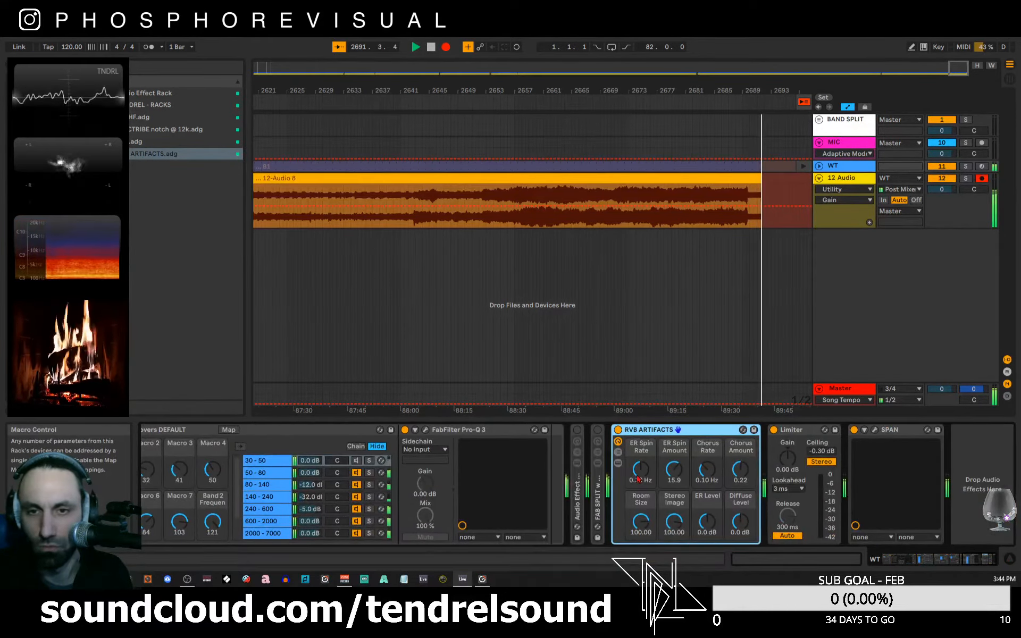
- In RVB ARTIFACTS, set ER Spin to 1.30 Hz/55, Chorus to 8 Hz/4, Room Size to 500, Stereo Image to 120, ER and Diffuse levels to 6 dB
left_click_drag(640, 472, 675, 495)
left_click_drag(740, 468, 649, 564)
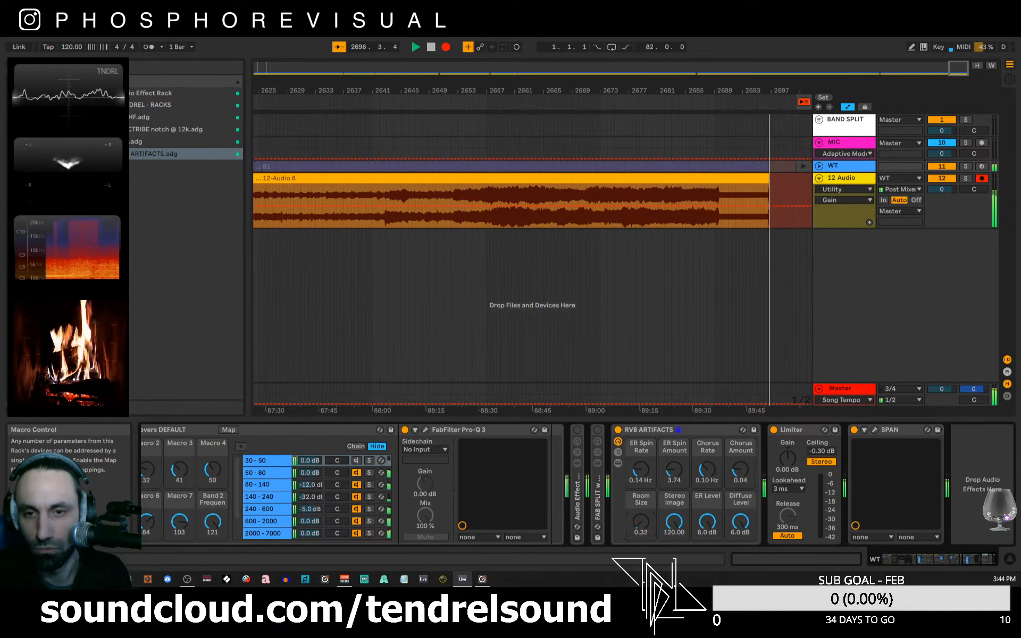
left_click_drag(641, 471, 707, 431)
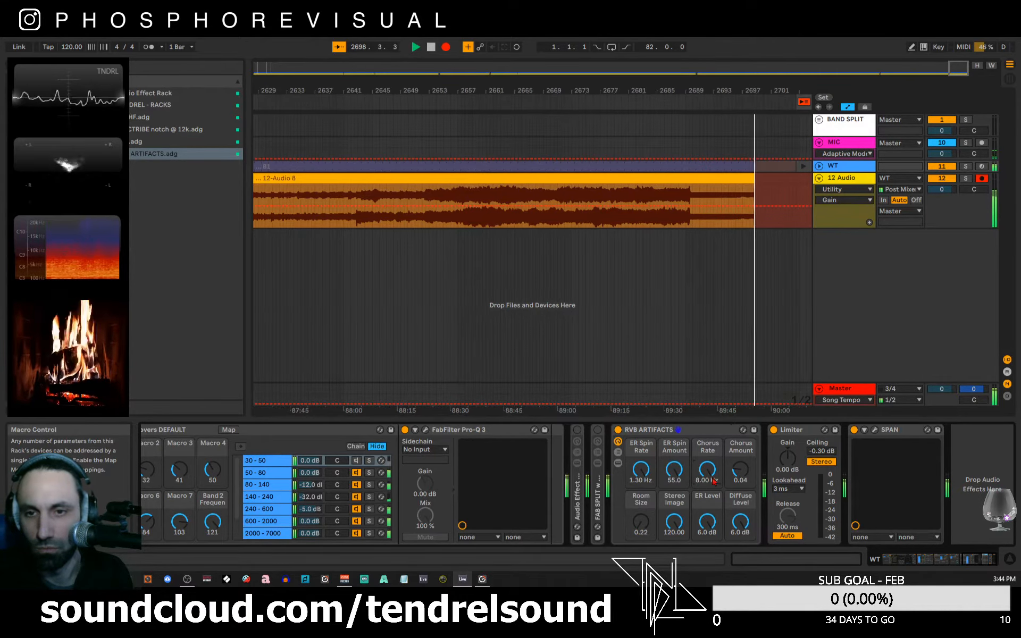
left_click_drag(741, 471, 740, 452)
left_click_drag(640, 523, 641, 487)
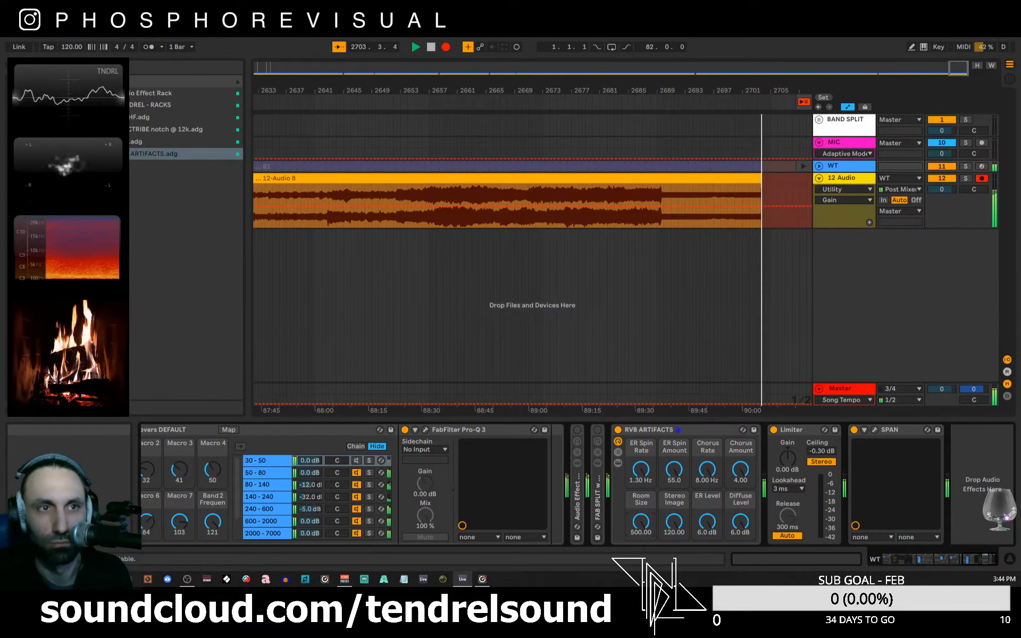
- Insert the OTT preset of Multiband Dynamics between RVB ARTIFACTS and the Limiter
left_click(37, 93)
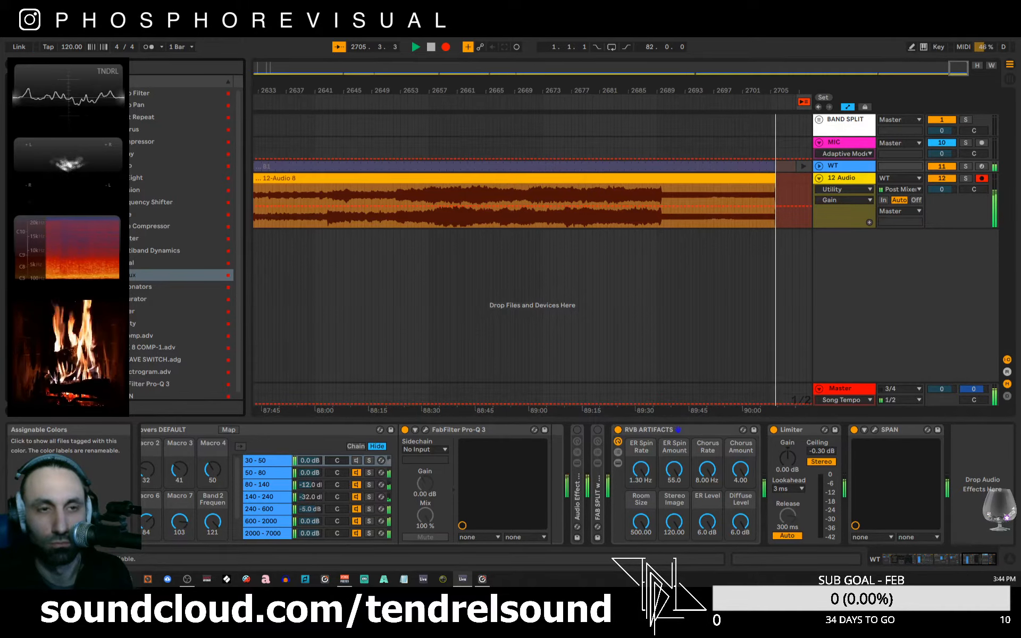
left_click(101, 250)
left_click_drag(136, 335, 742, 502)
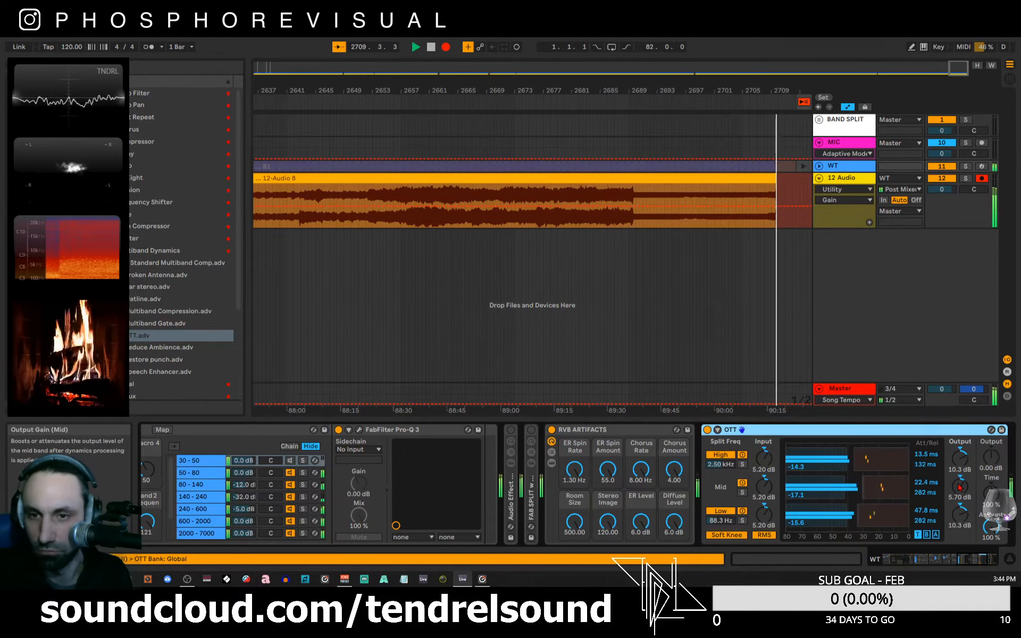
- Group OTT into an Audio Effect Rack, show its chain list and create a second empty chain
right_click(777, 433)
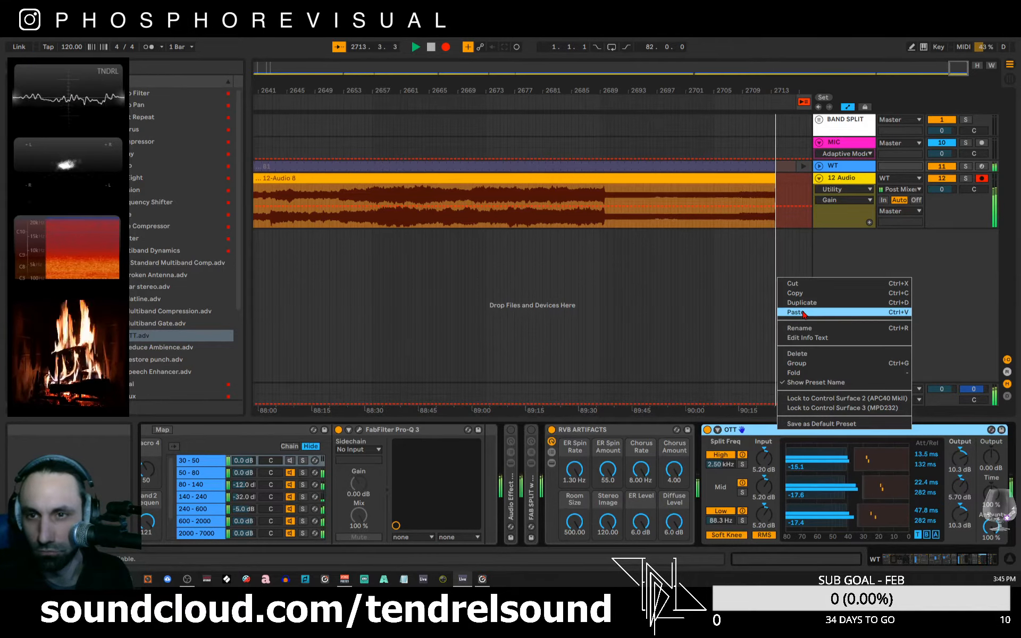
left_click(796, 365)
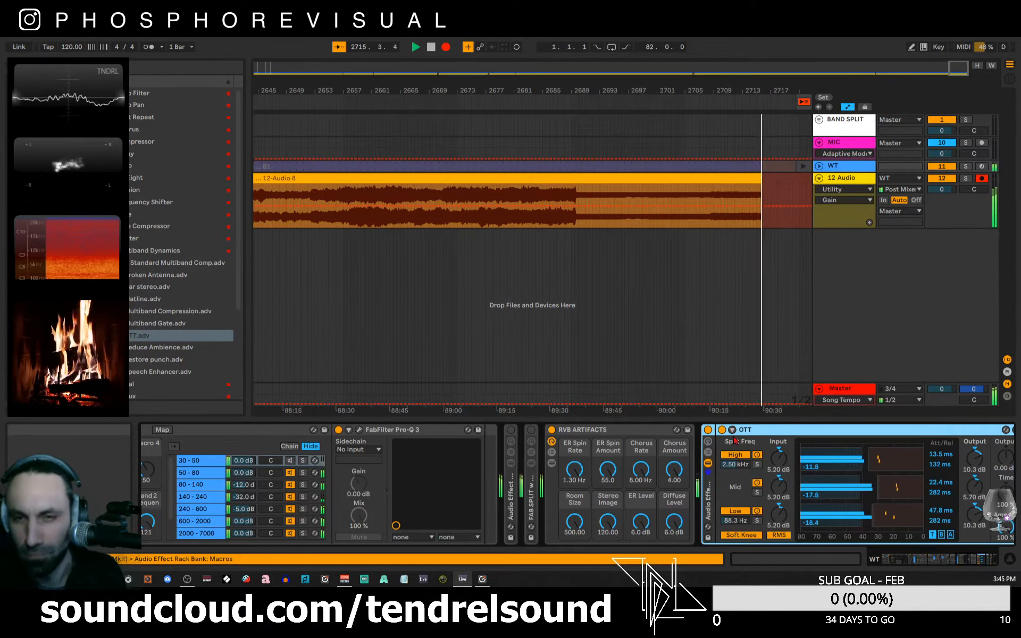
left_click(708, 452)
right_click(745, 485)
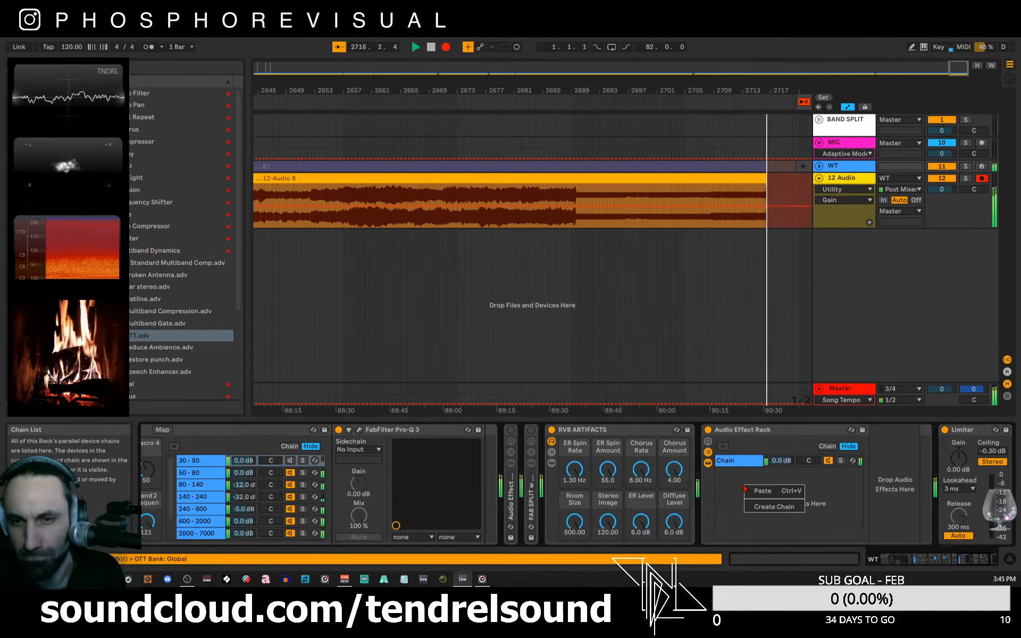
left_click(781, 509)
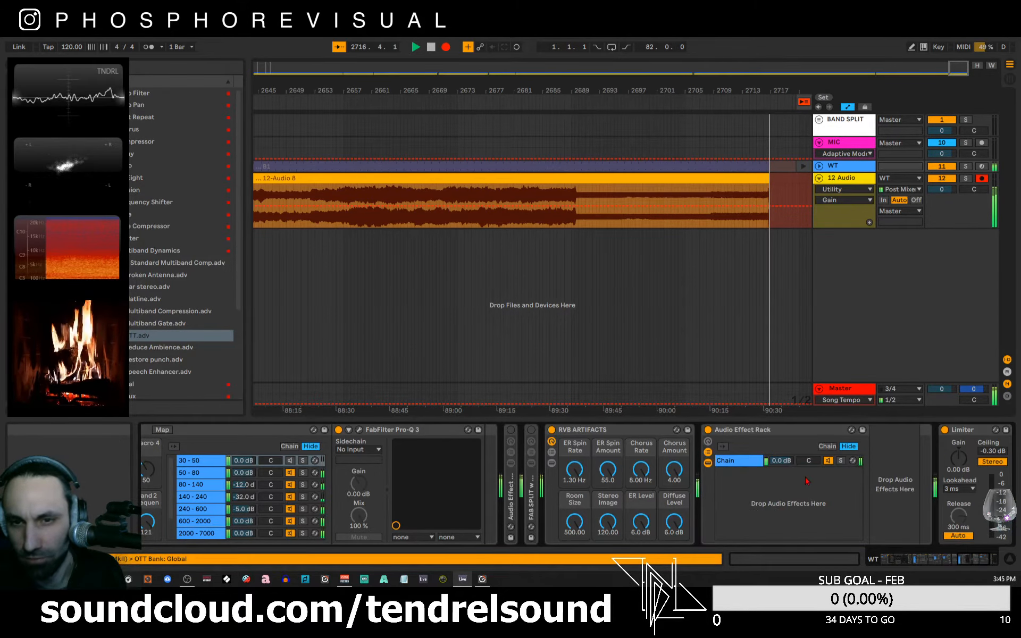
- Show the chain list of the RVB ARTIFACTS rack and create a second empty chain in it
left_click(551, 453)
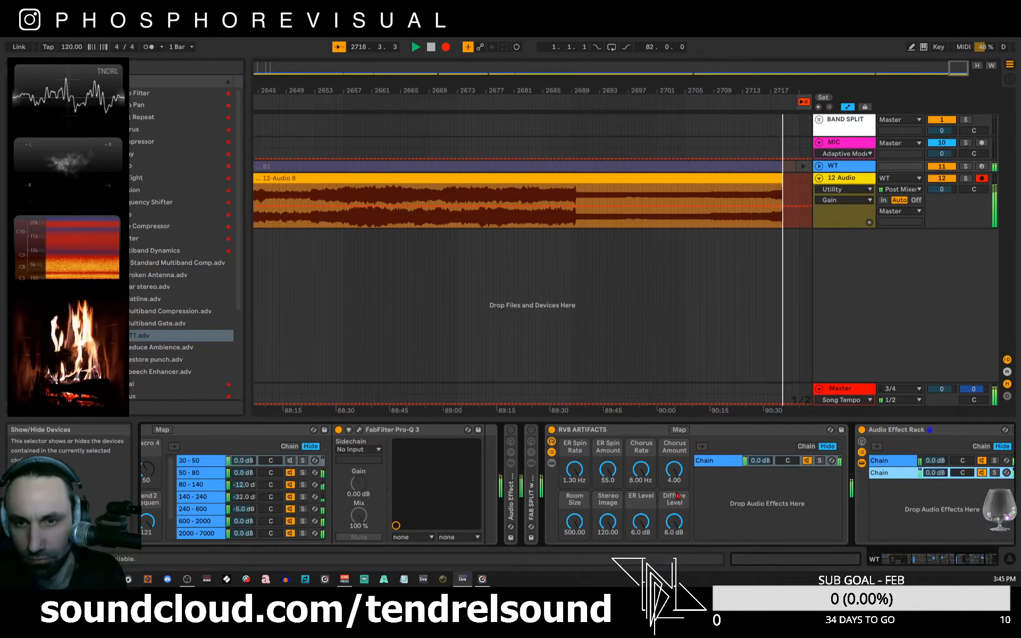
right_click(738, 493)
left_click(769, 514)
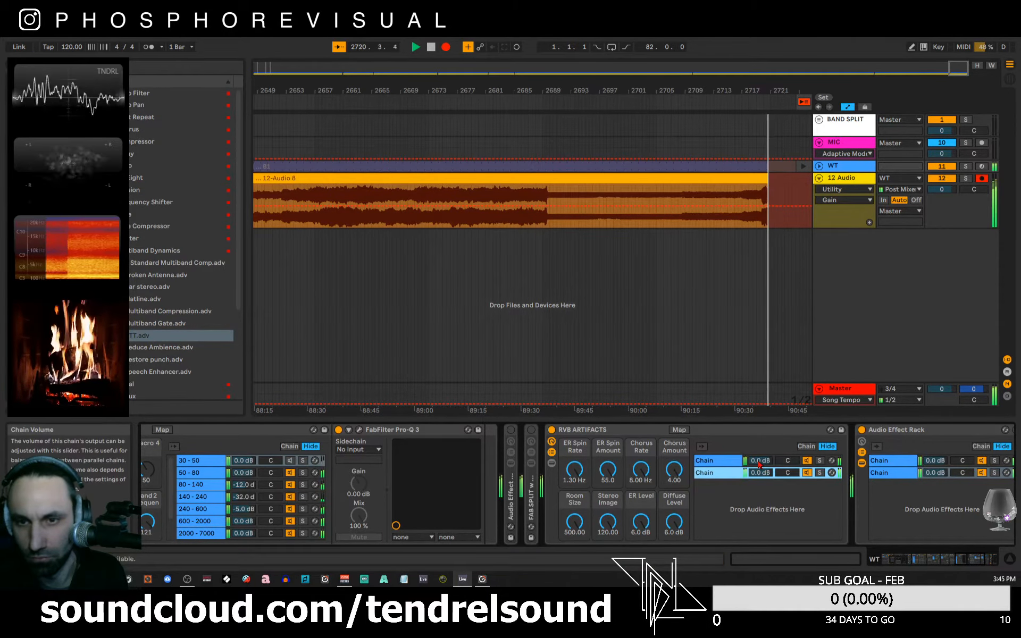
- Set the first chain's volume to -4 dB in both the RVB ARTIFACTS rack and the OTT rack
left_click_drag(759, 461, 759, 463)
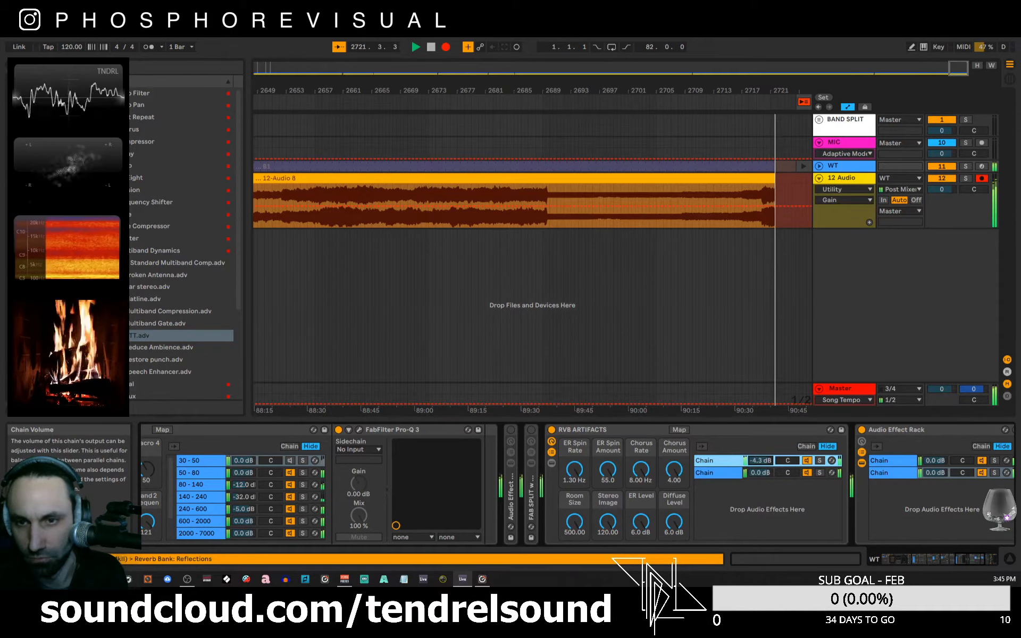
left_click_drag(934, 461, 934, 467)
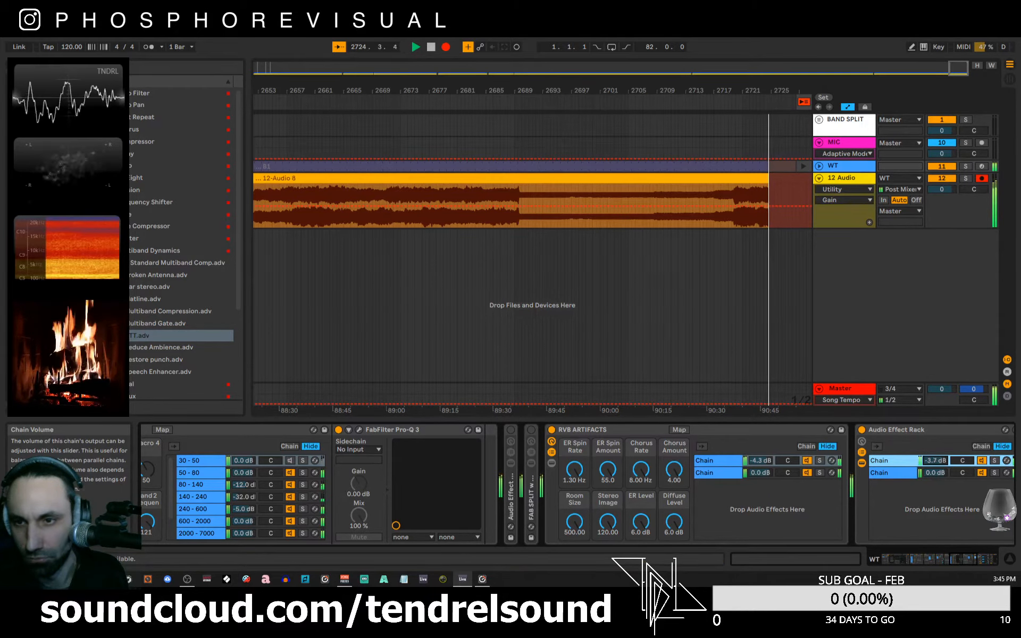
left_click(759, 461)
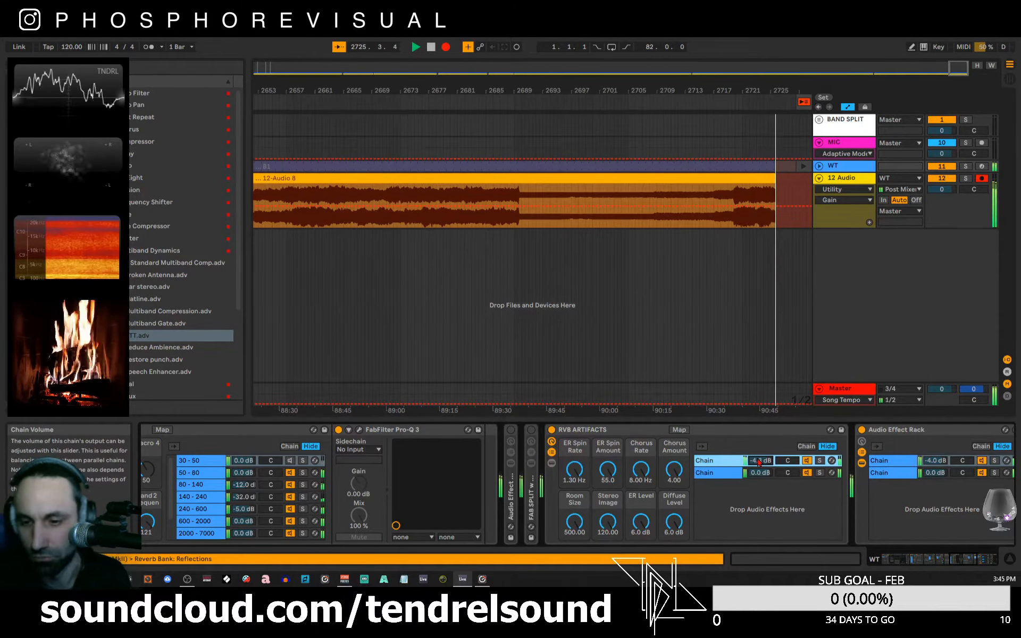
type("-4")
key("Return")
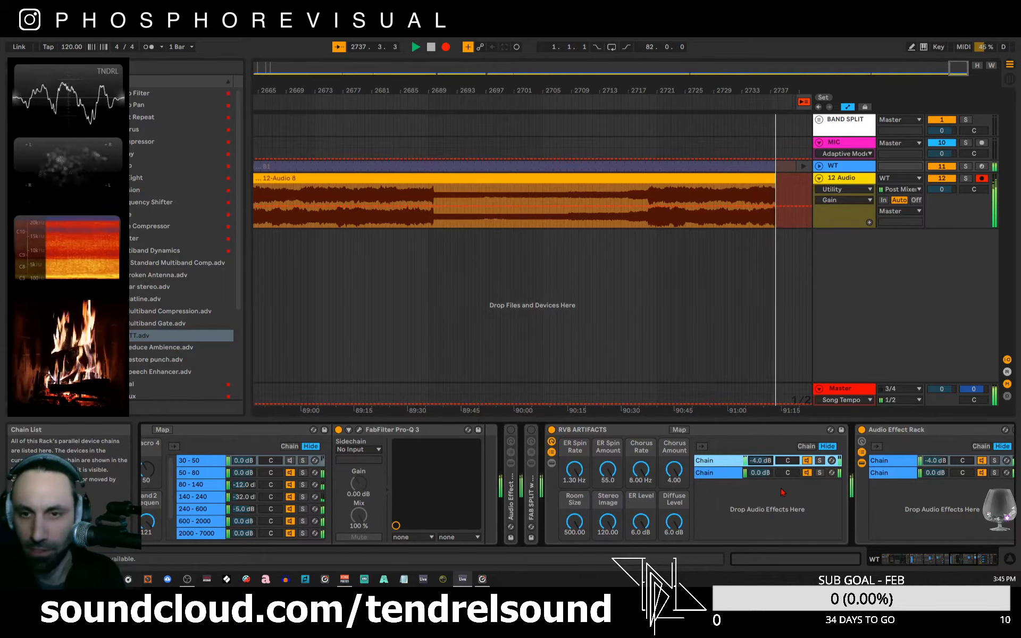
- Bring the OTT device into view, then bypass it and reactivate it to compare the sound
left_click_drag(949, 560, 995, 568)
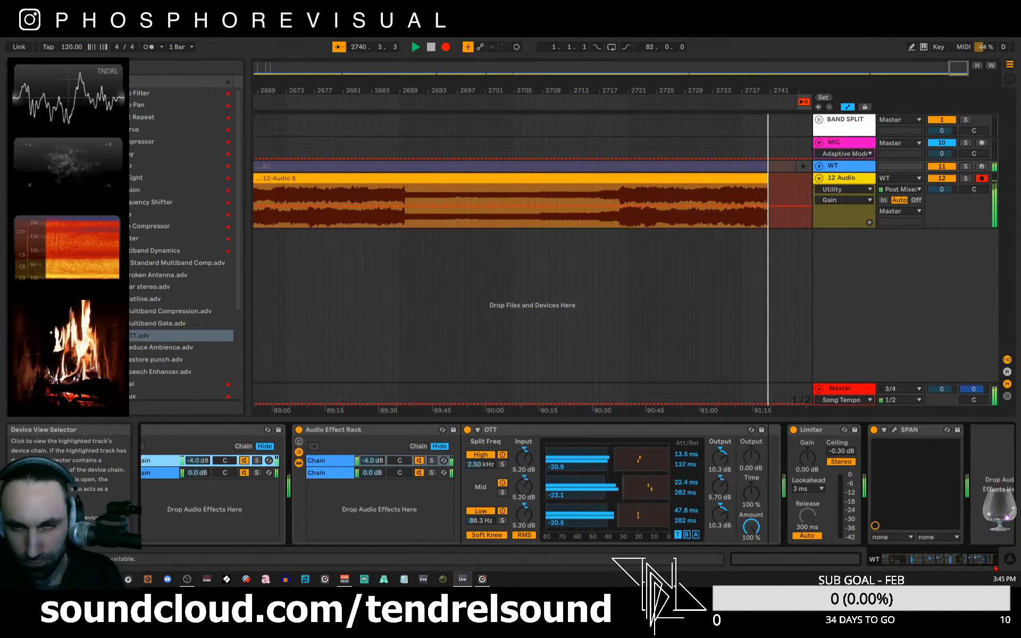
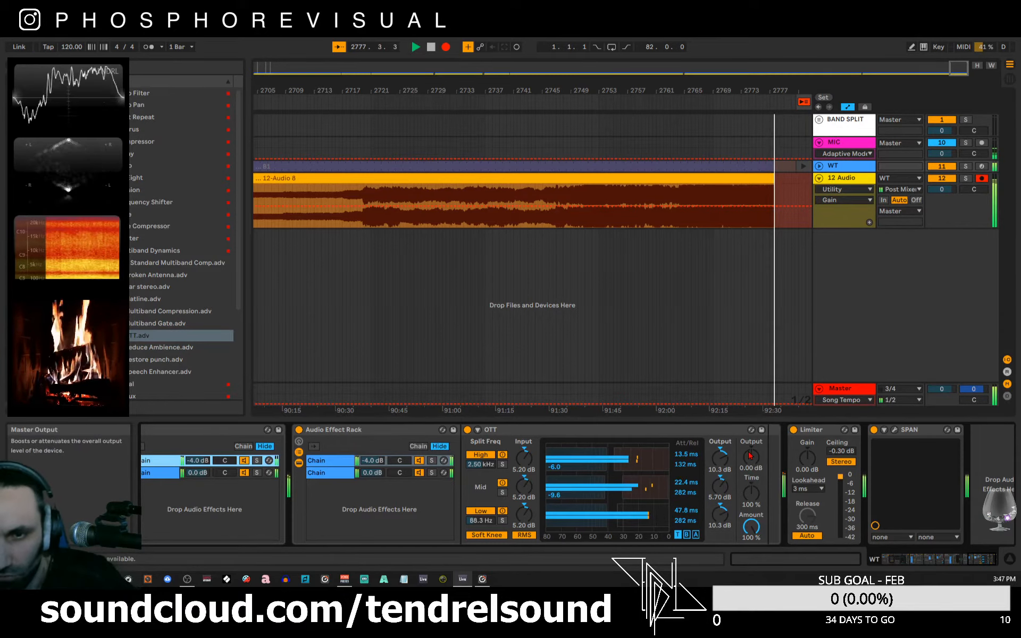
mouse_move(750, 492)
left_mouse_down()
mouse_move(751, 532)
mouse_move(751, 473)
mouse_move(750, 492)
left_mouse_up()
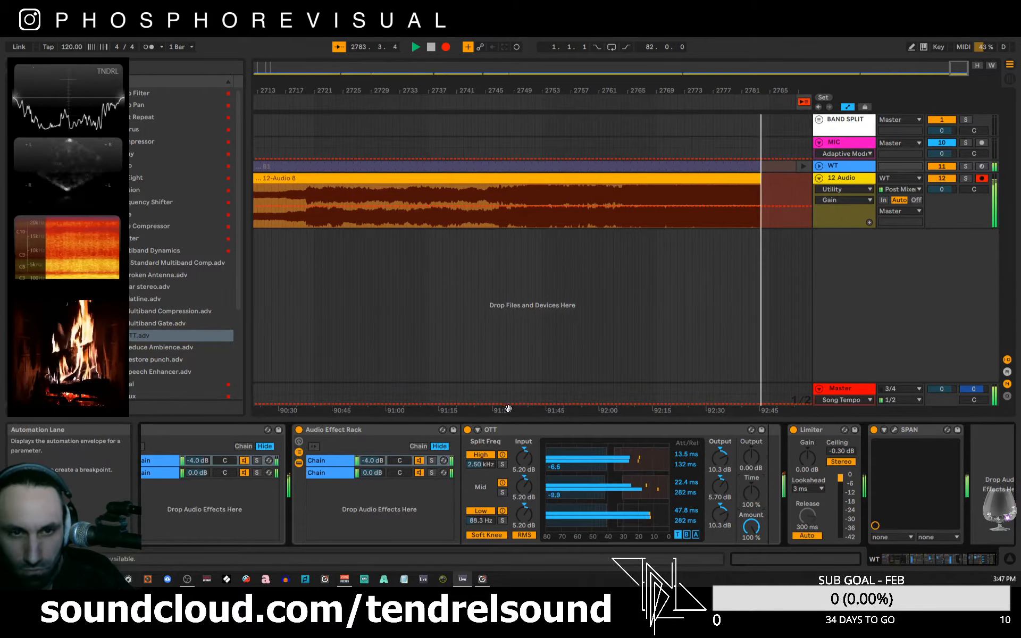
left_click(467, 431)
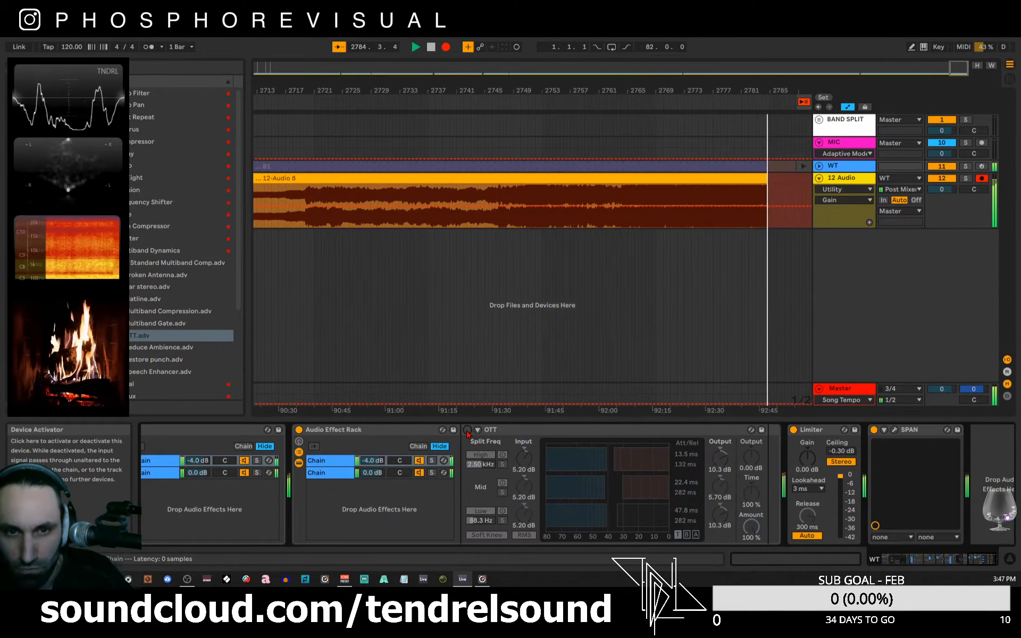
left_click(467, 430)
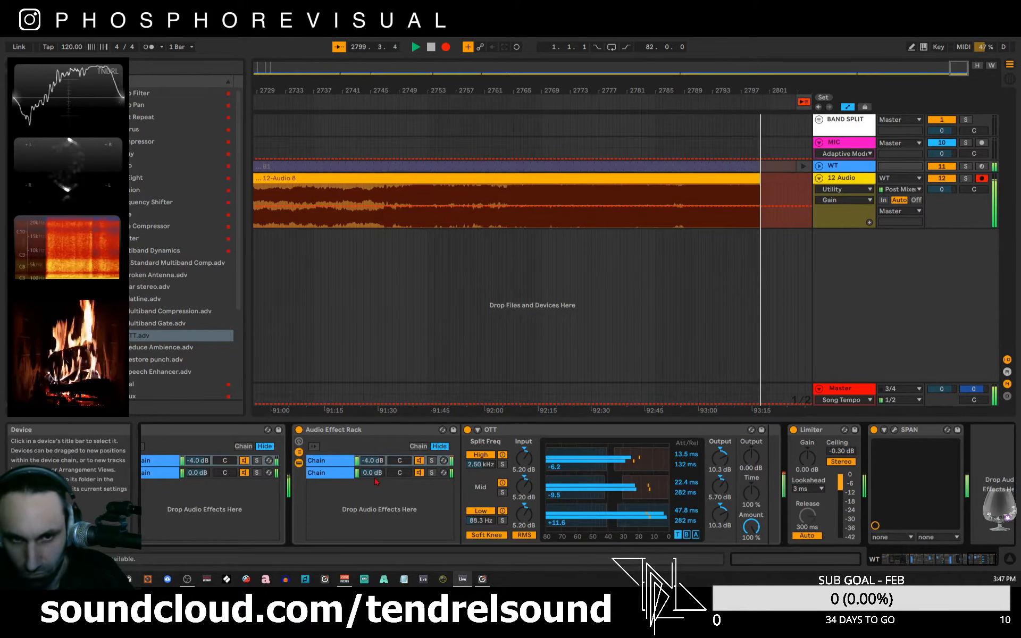
- Lower the first chain's volume in the OTT rack to -16.8 dB
left_click(371, 462)
left_click_drag(371, 461, 371, 473)
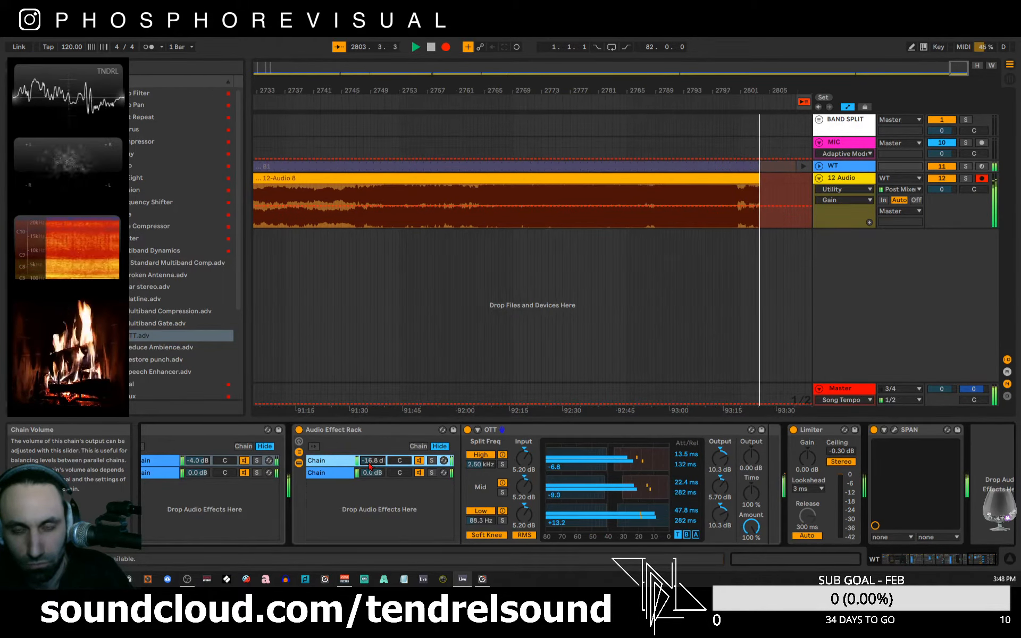
- Open the SPAN window, insert Correlometer after the Limiter and place its window beside SPAN
left_click(895, 431)
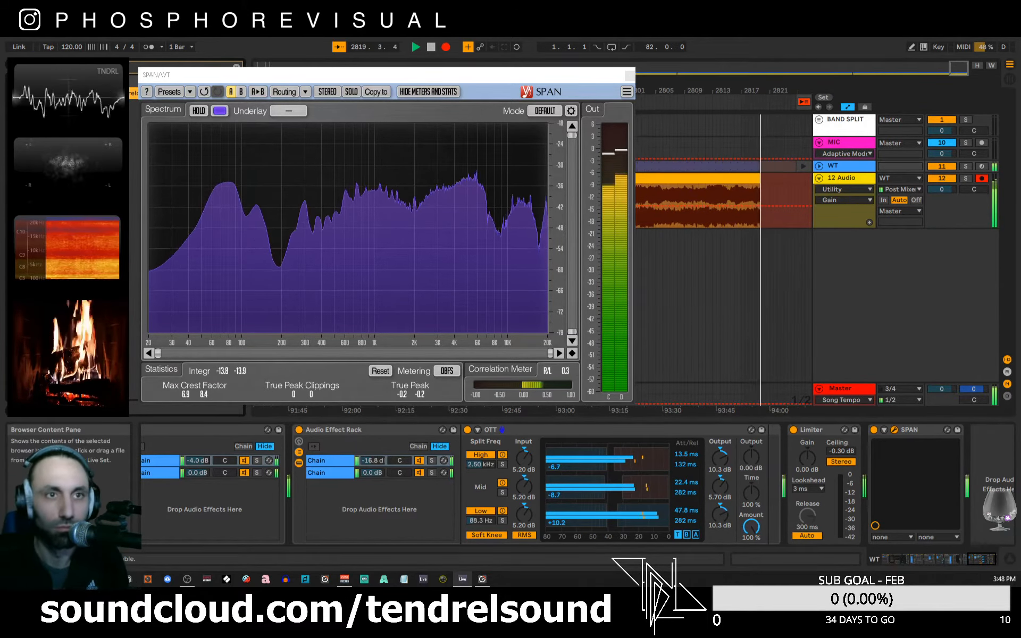
left_click(865, 440)
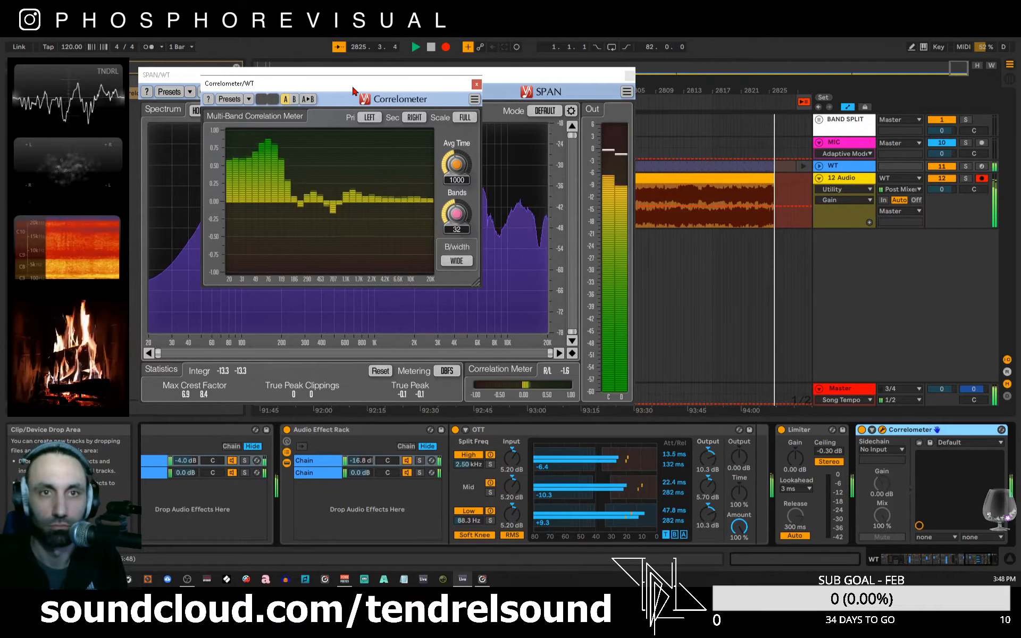
left_click_drag(353, 91, 798, 184)
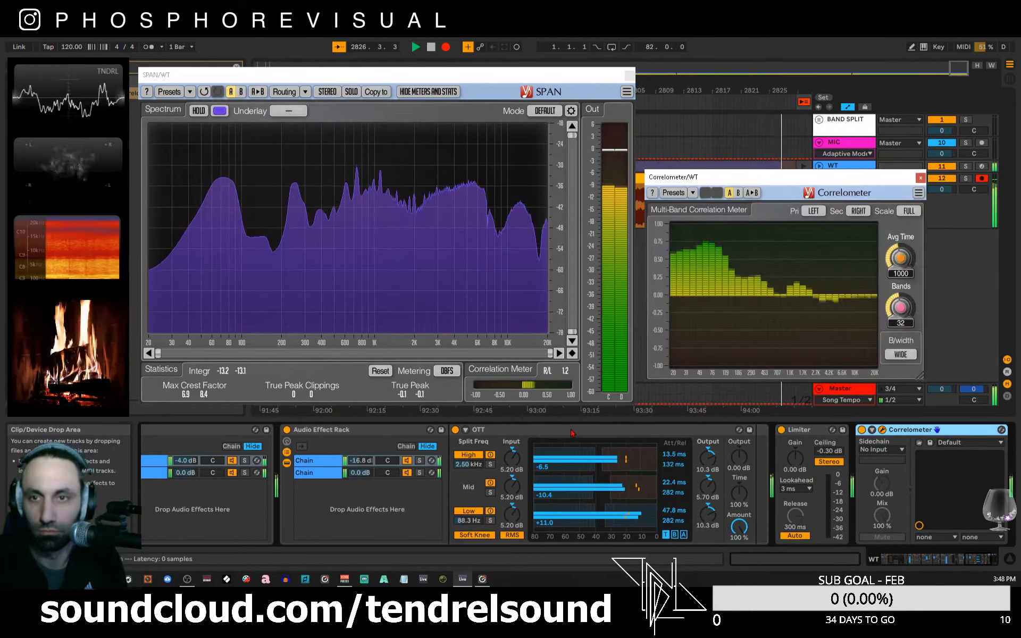
- Bypass and reactivate OTT to compare its effect in SPAN and Correlometer, then close the SPAN window
left_click(455, 429)
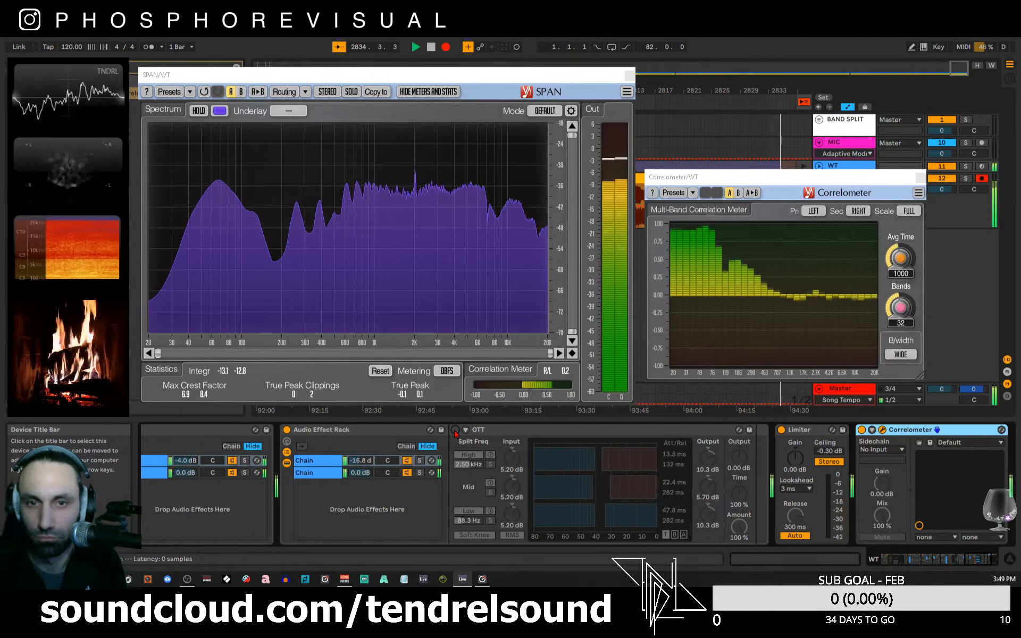
left_click(455, 431)
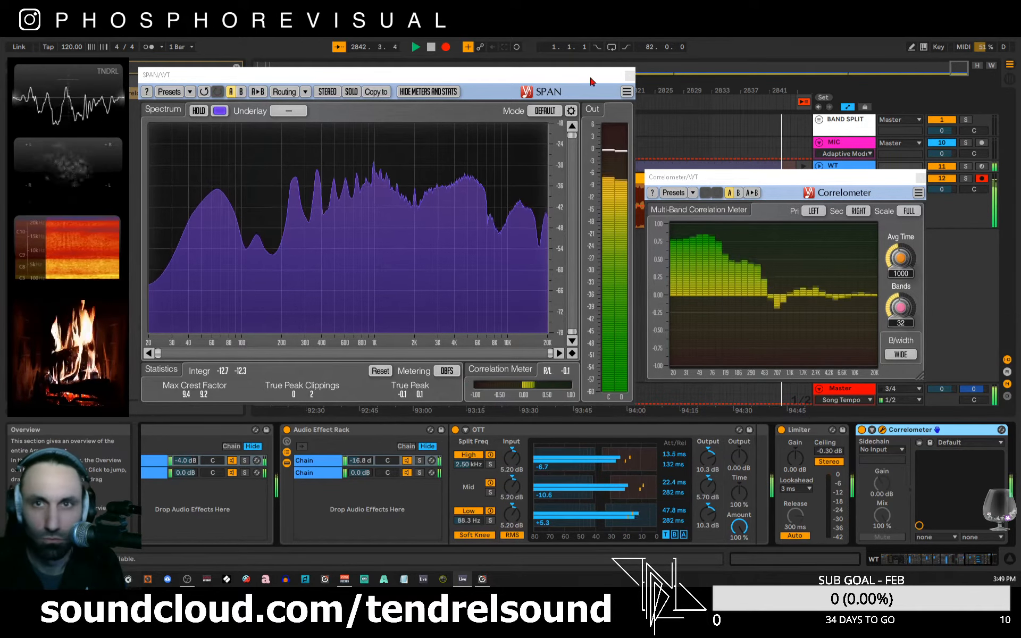
left_click(629, 74)
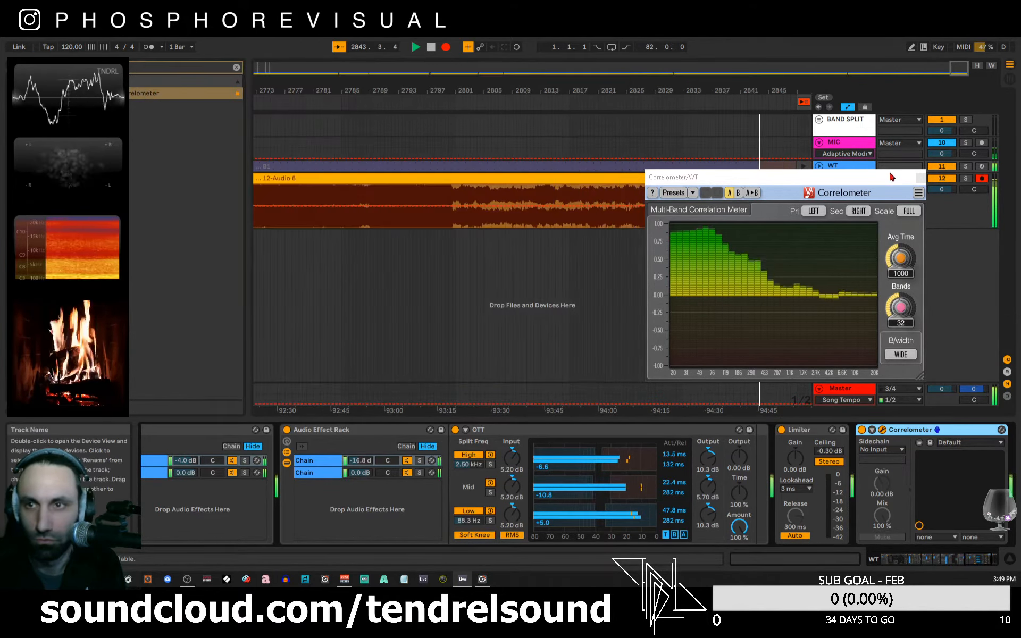
- Close the Correlometer window and insert Beat Repeat between OTT and the Limiter
left_click(920, 177)
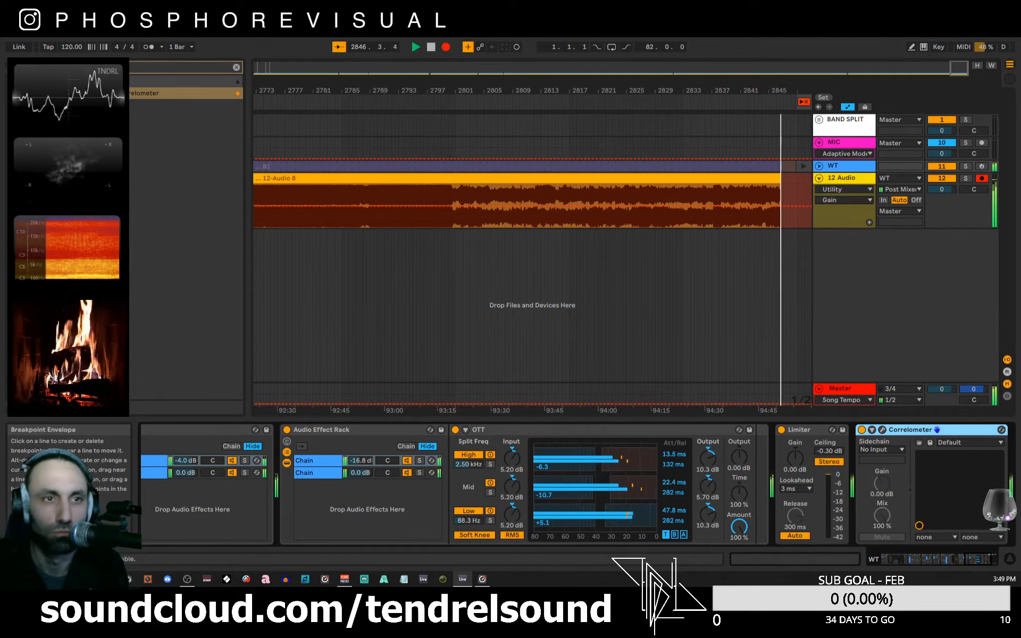
left_click(236, 67)
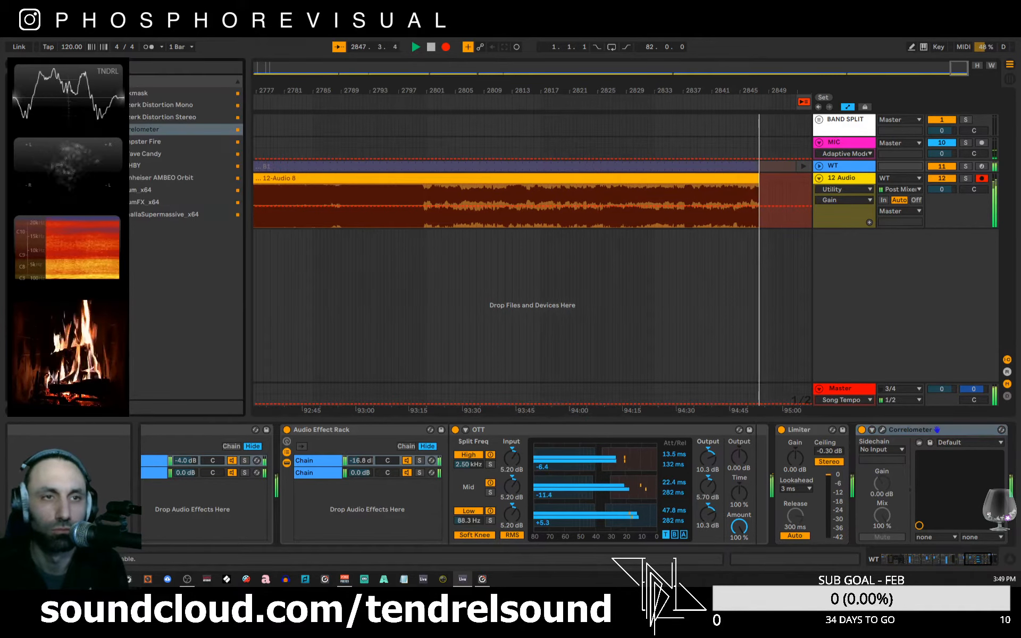
left_click(43, 129)
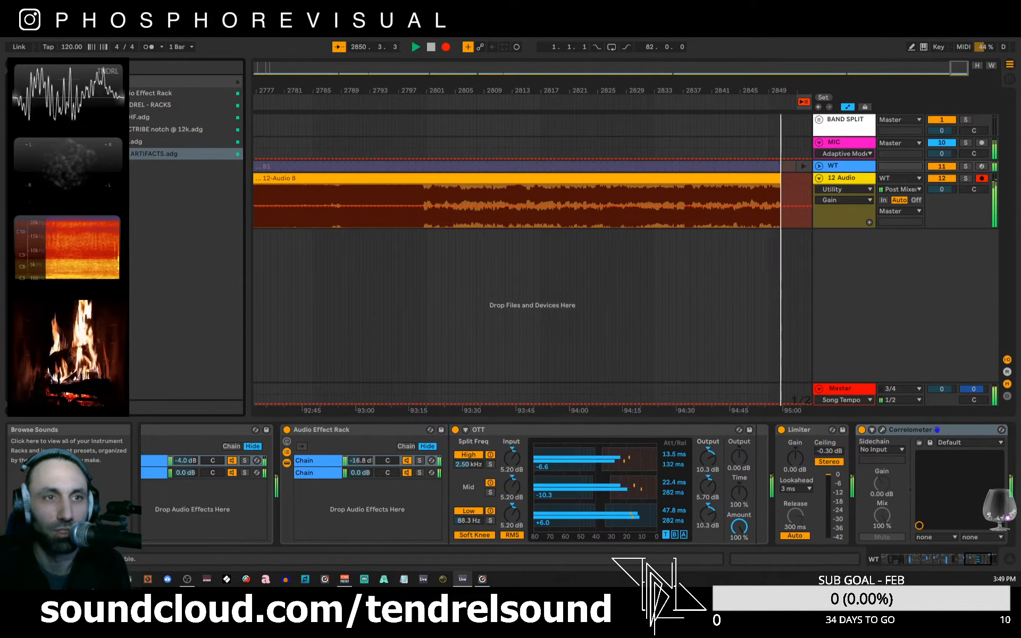
left_click(42, 93)
left_click_drag(120, 117, 775, 460)
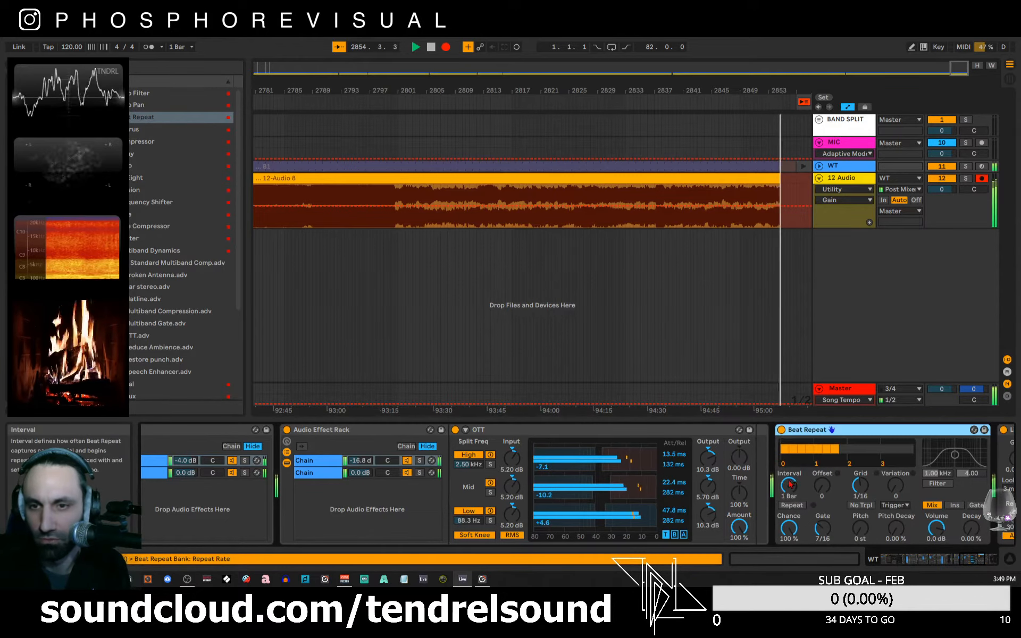
- Set Beat Repeat to Gate mode with a 1/4 interval, 1/256 grid, variation of 10 and 23.8% pitch decay
left_click_drag(789, 486, 790, 529)
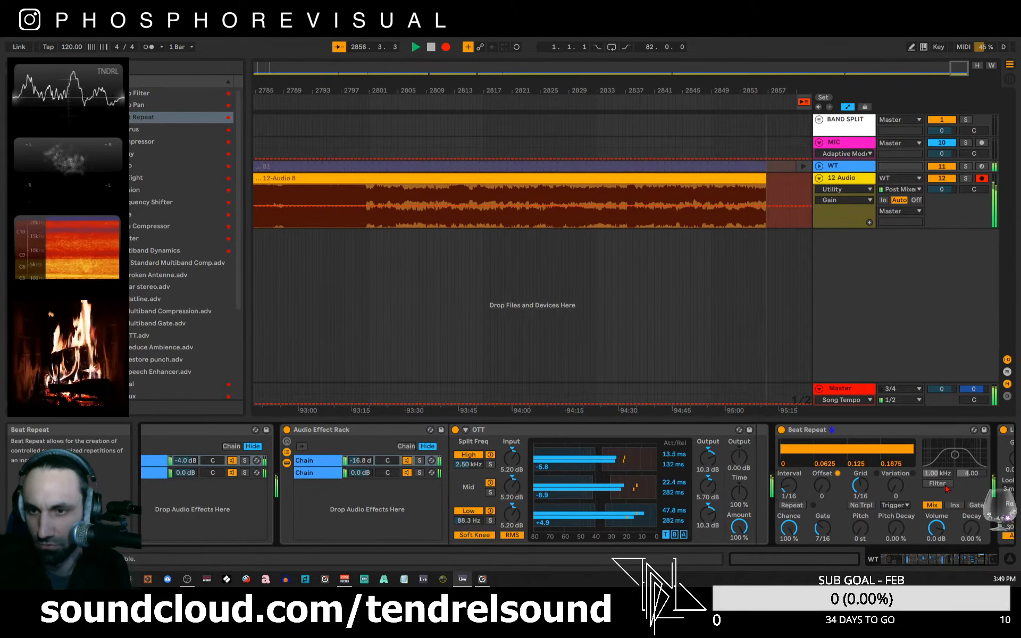
left_click(954, 505)
left_click(976, 505)
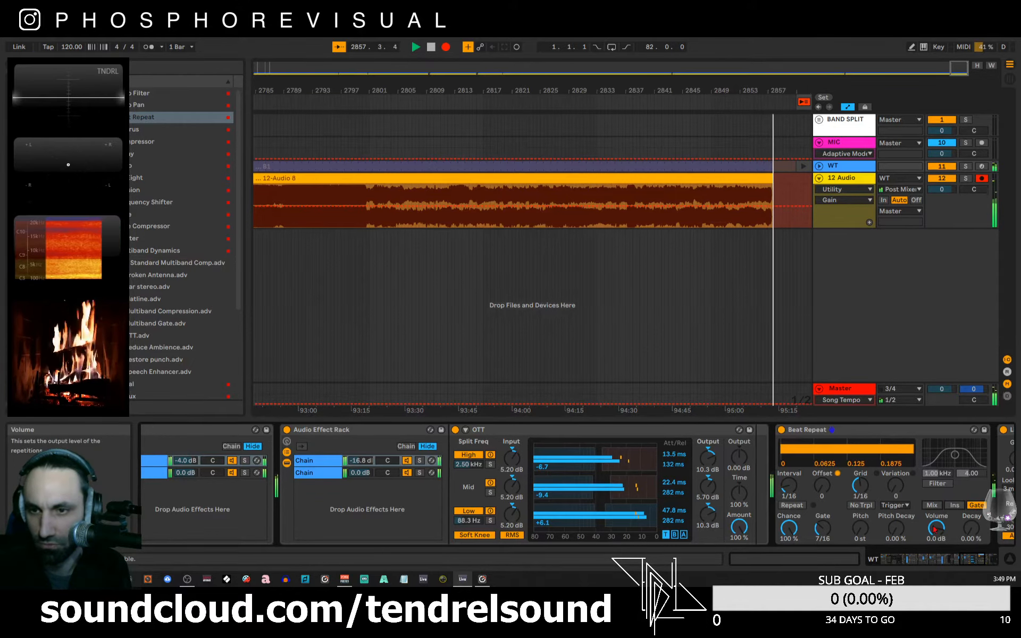
left_click_drag(895, 485, 894, 420)
left_click_drag(859, 485, 860, 531)
mouse_move(789, 485)
left_mouse_down()
mouse_move(789, 502)
mouse_move(789, 473)
left_mouse_up()
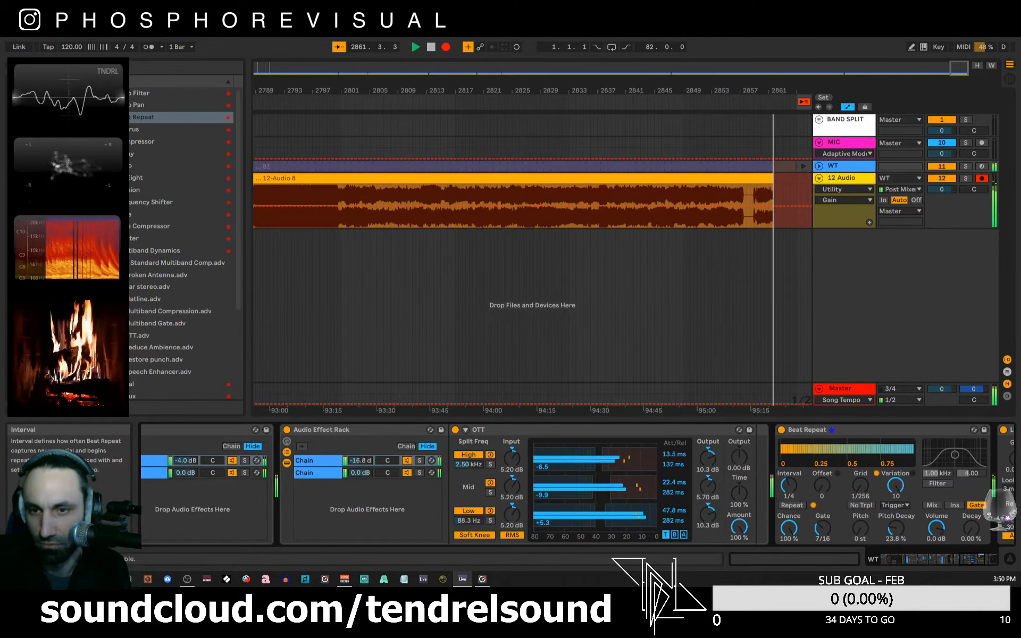
- Switch Beat Repeat to Mix mode, offset it by 1/16 and enable its filter at 6.25 kHz with a width of 4.22
left_click(955, 505)
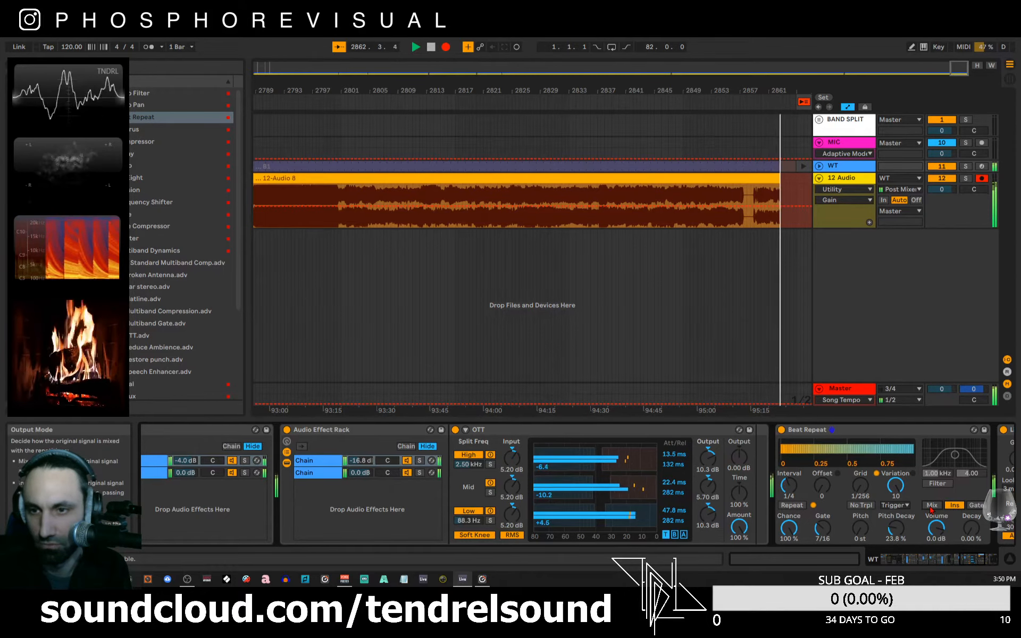
left_click(932, 505)
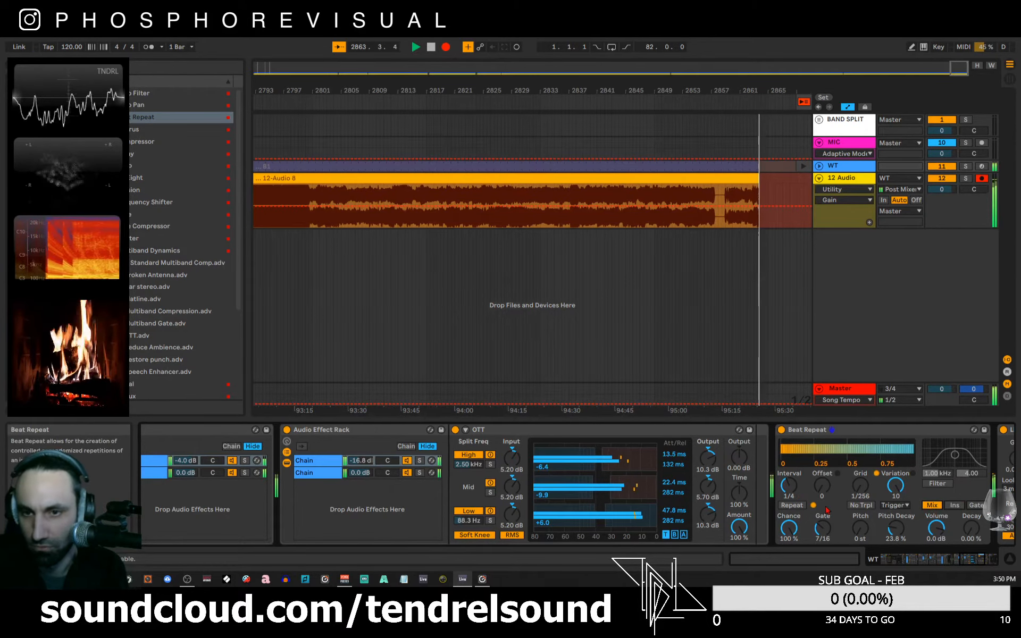
left_click_drag(822, 485, 860, 491)
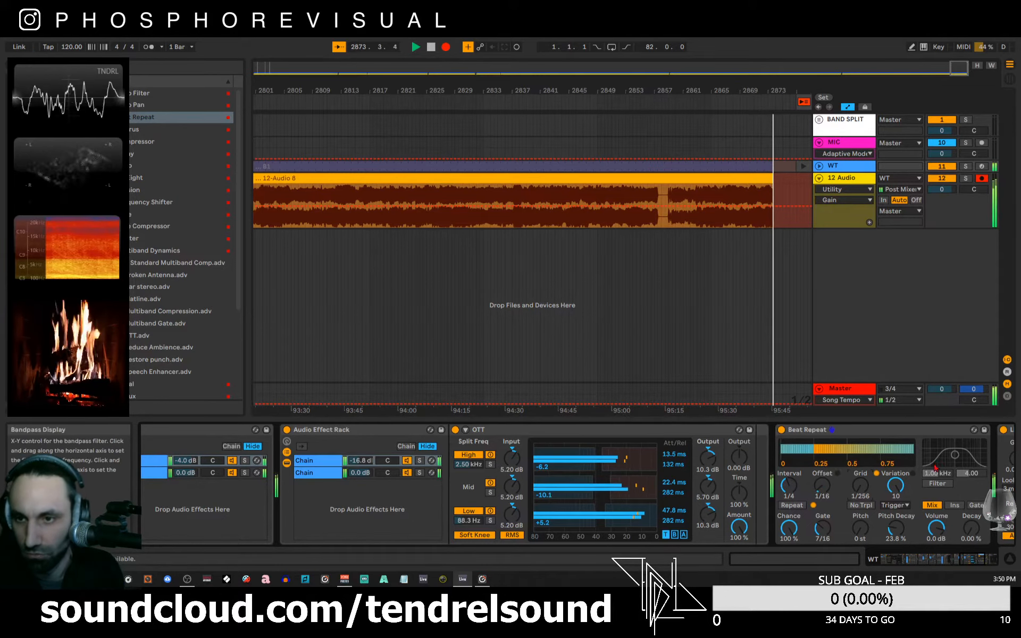
left_click(937, 484)
left_click_drag(955, 455, 972, 453)
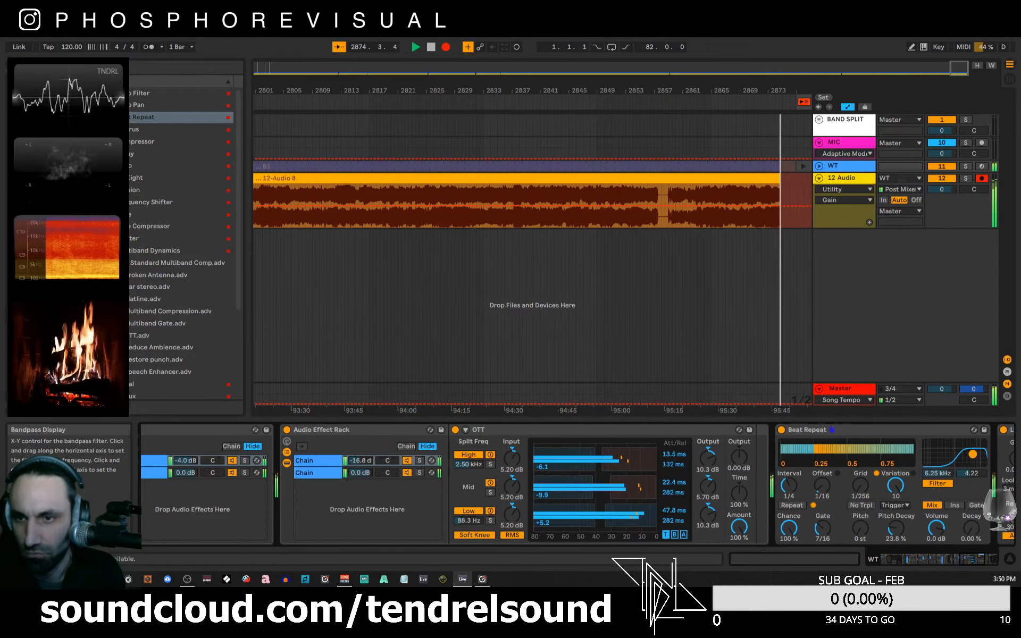
- Set Beat Repeat's interval to 1/16, grid to 1/128, gate to 13/16 and pitch decay to 100%
left_click(847, 430)
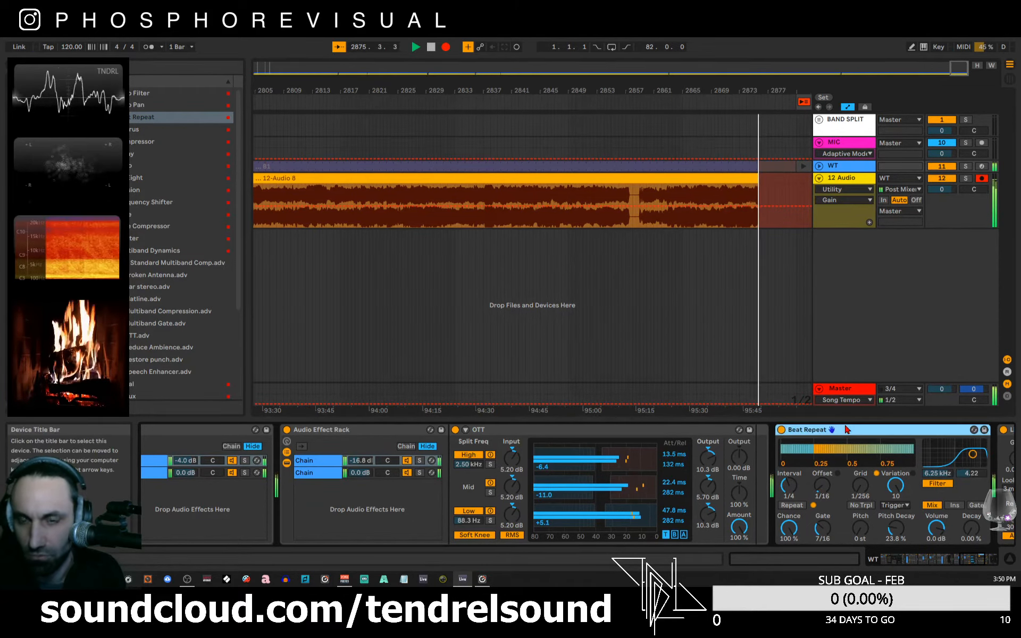
left_click_drag(788, 485, 789, 458)
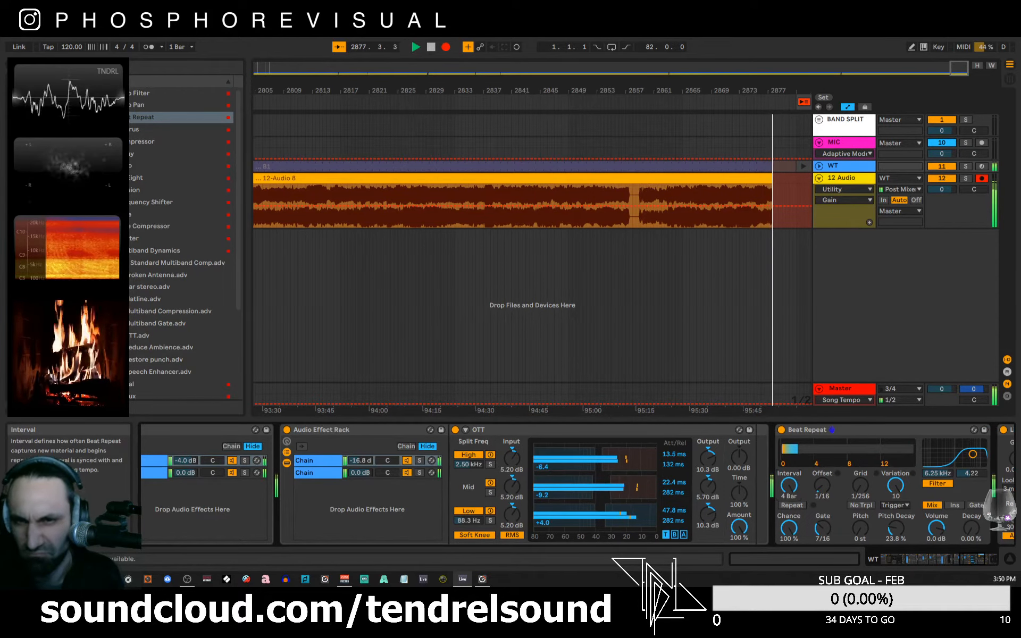
left_click_drag(789, 485, 788, 510)
left_click_drag(855, 485, 855, 465)
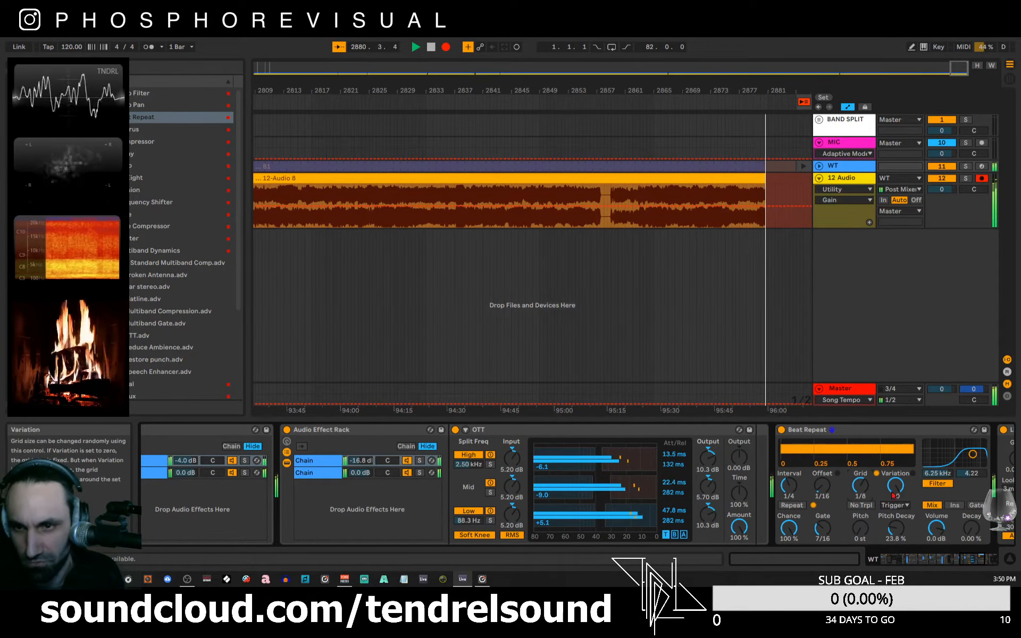
left_click_drag(896, 528, 895, 505)
left_click_drag(823, 528, 789, 500)
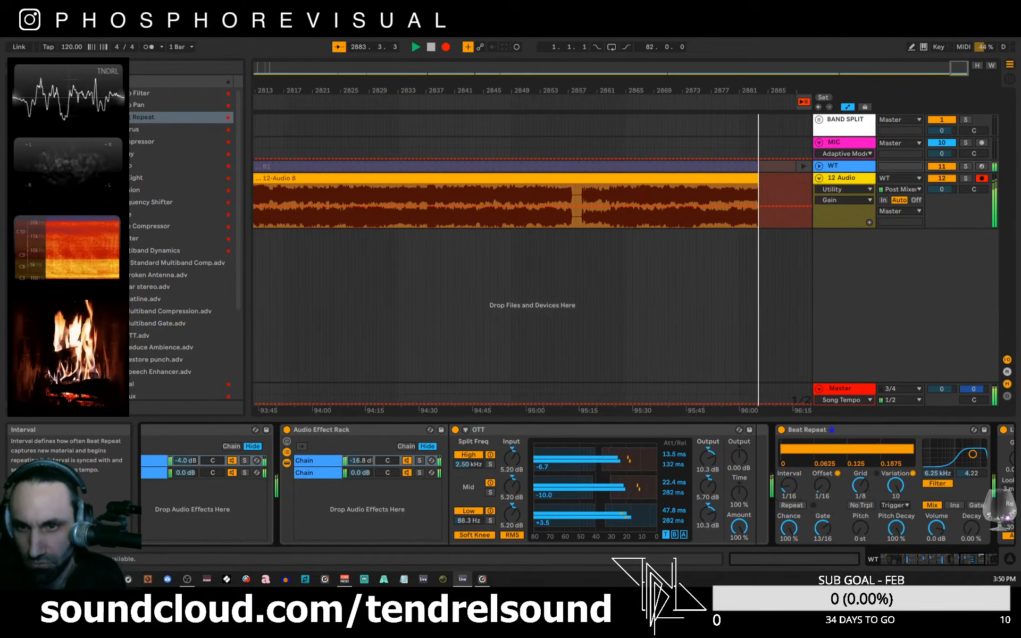
left_click_drag(860, 485, 860, 505)
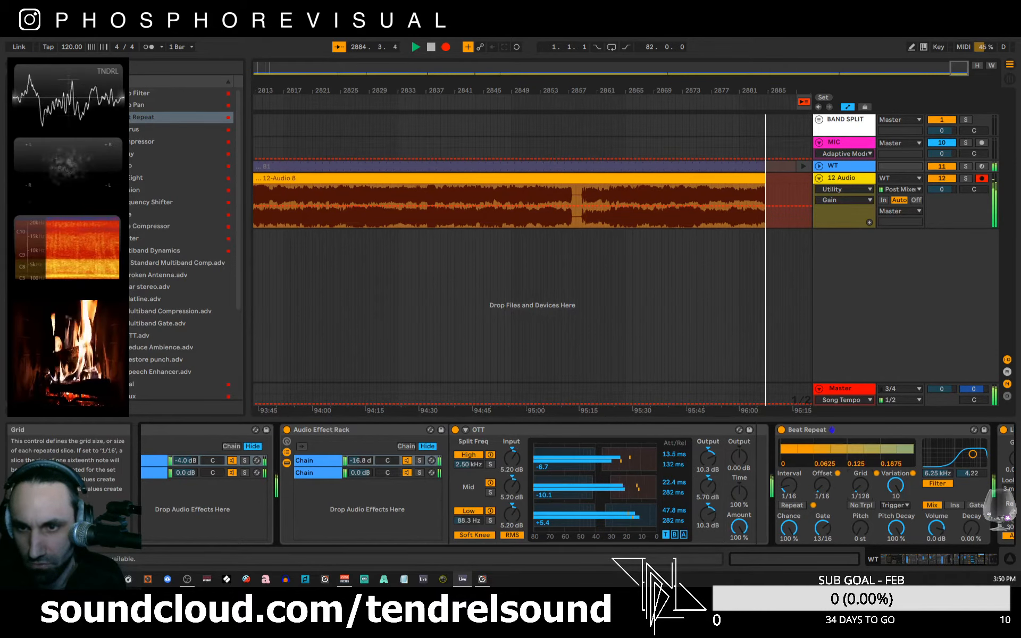
- Audition Gate mode while setting Beat Repeat's filter to 4.80 kHz, width 7.41, interval 1/4 and grid 1/256, then return to Mix mode
left_click(976, 505)
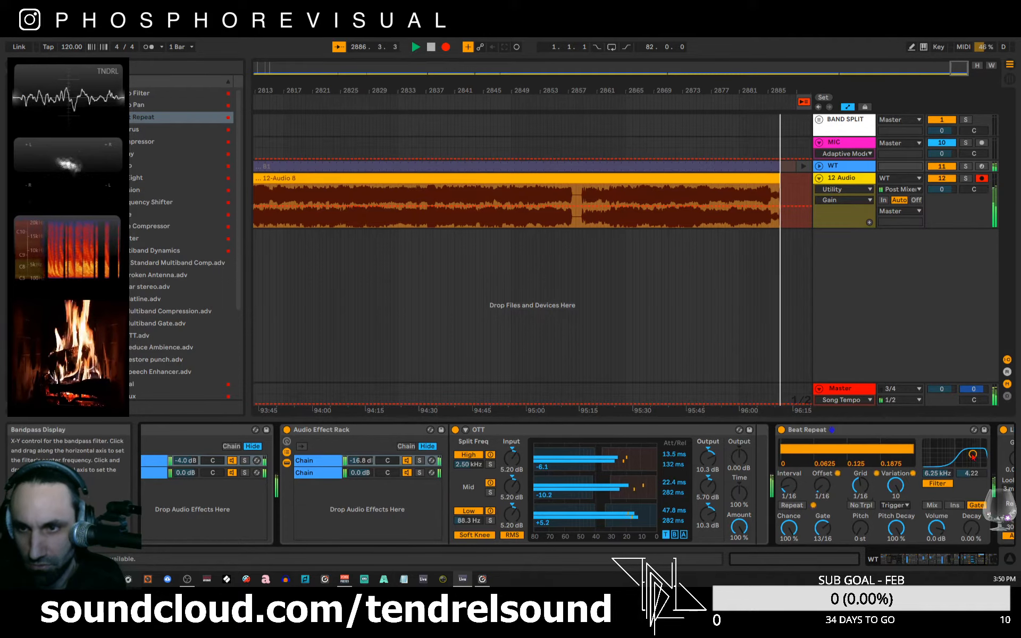
mouse_move(972, 453)
left_mouse_down()
mouse_move(926, 454)
mouse_move(971, 445)
left_mouse_up()
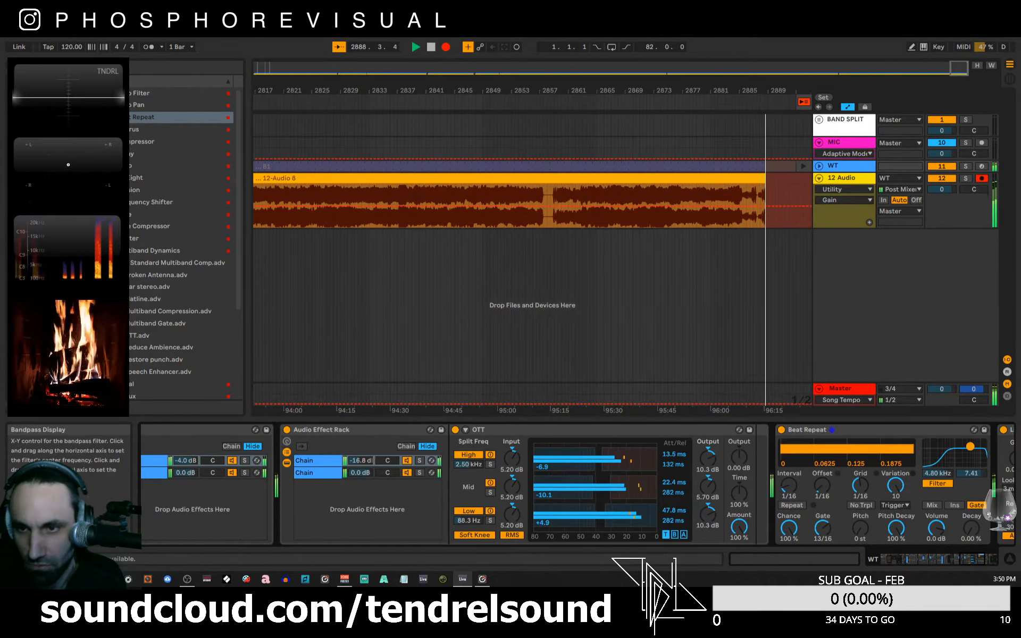
left_click_drag(861, 481, 861, 500)
left_click_drag(792, 492, 792, 476)
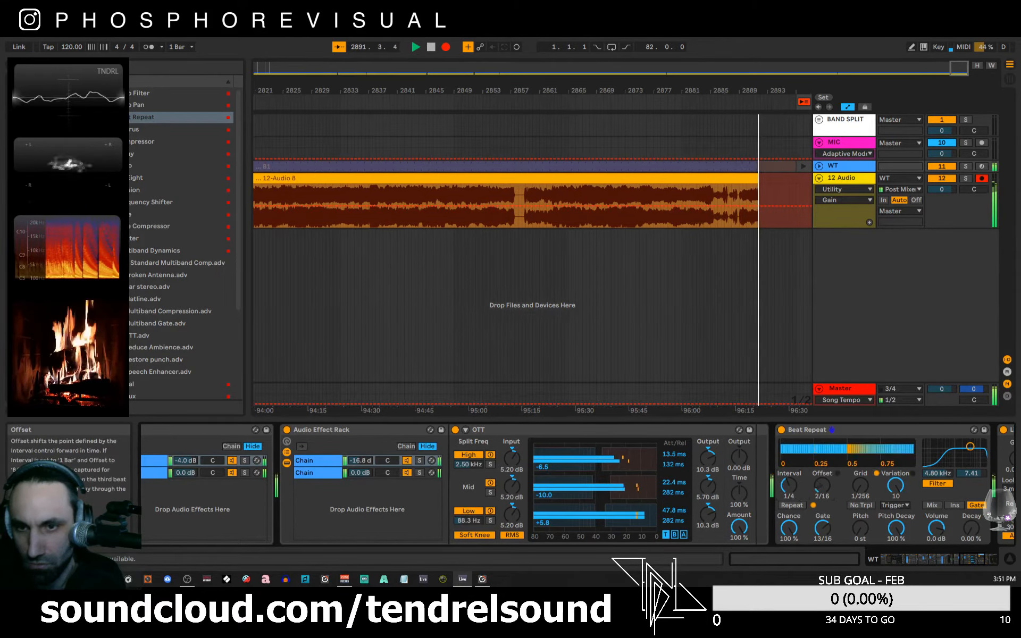
left_click(930, 505)
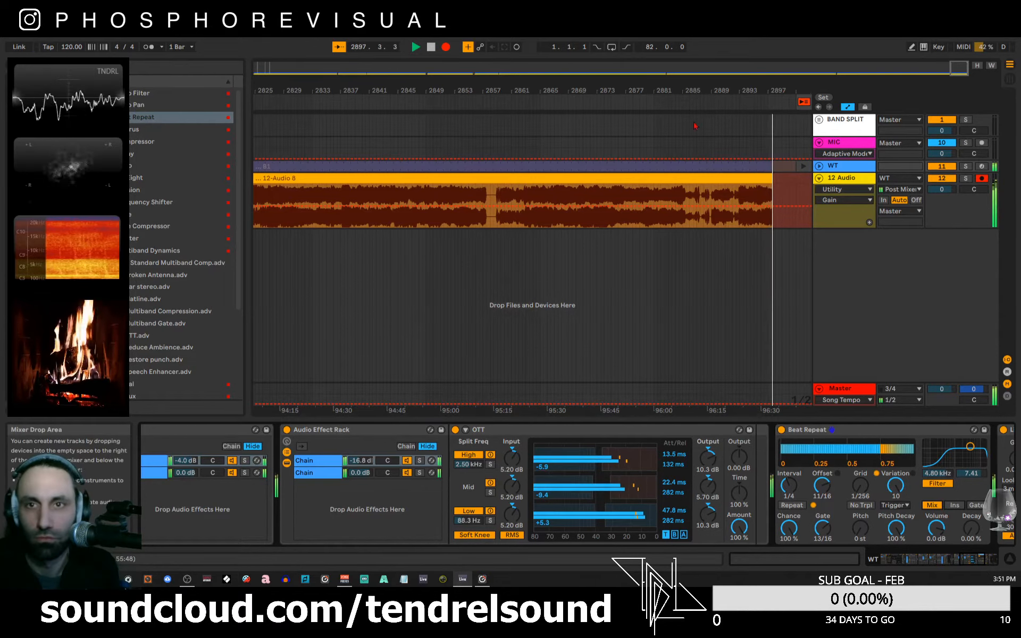
- Bypass Beat Repeat and insert Erosion between OTT and Beat Repeat
left_click_drag(701, 88, 700, 79)
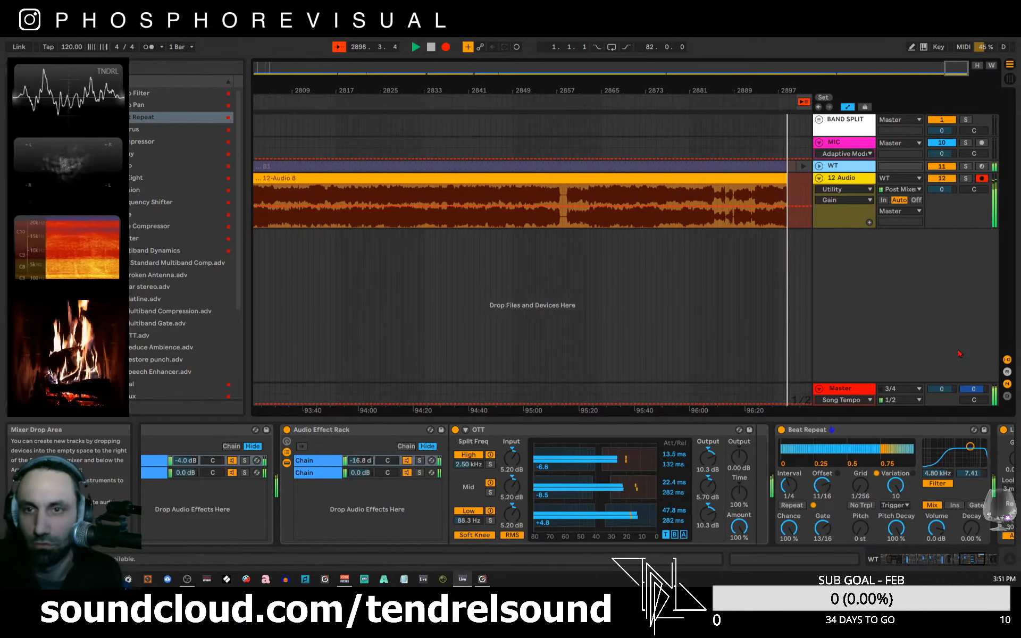
left_click(781, 430)
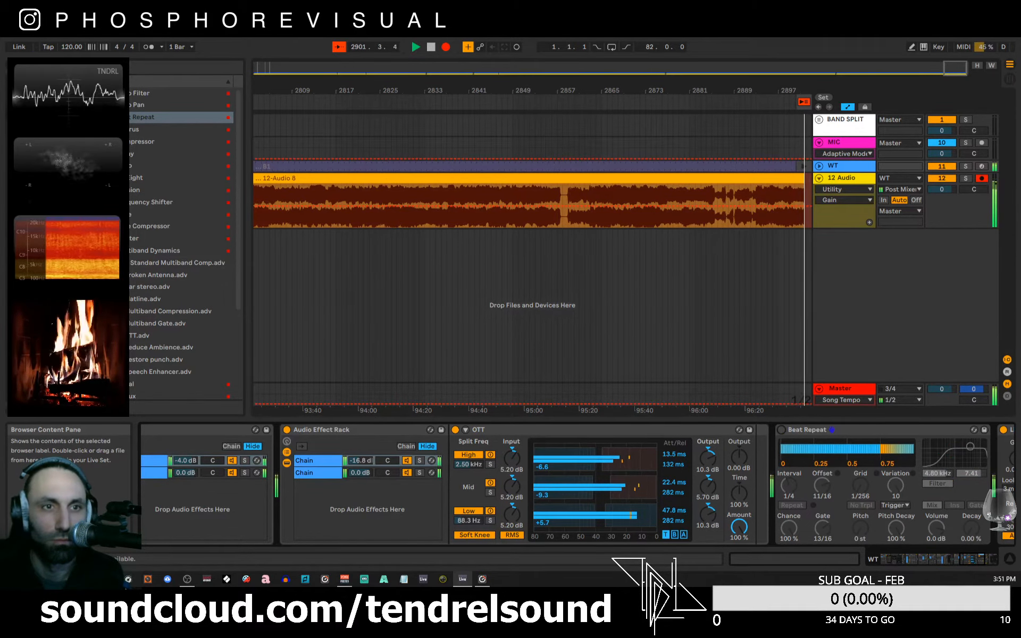
left_click(103, 250)
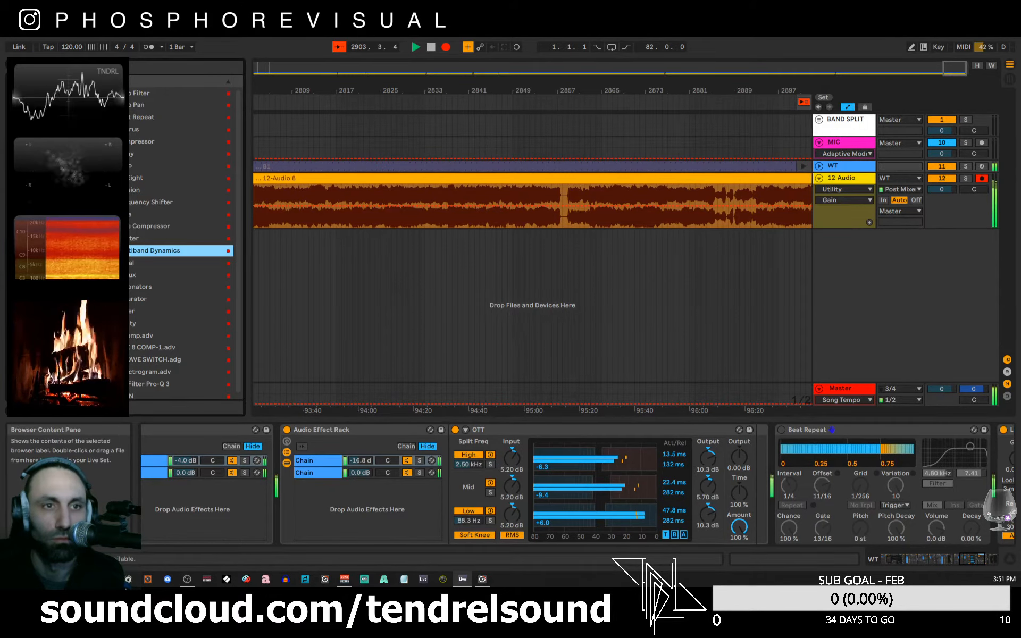
left_click(118, 190)
left_click_drag(329, 262, 775, 462)
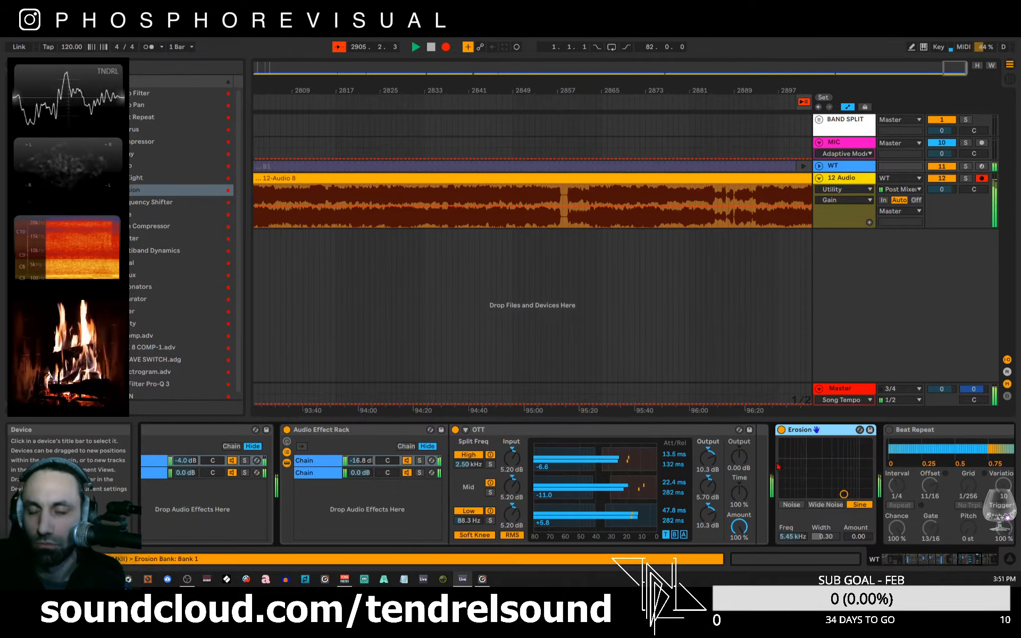
- Set Erosion to Wide Noise at 1.97 kHz with an amount of 200, then bypass and reactivate the OTT rack to compare
left_click(815, 505)
left_click_drag(843, 494, 822, 442)
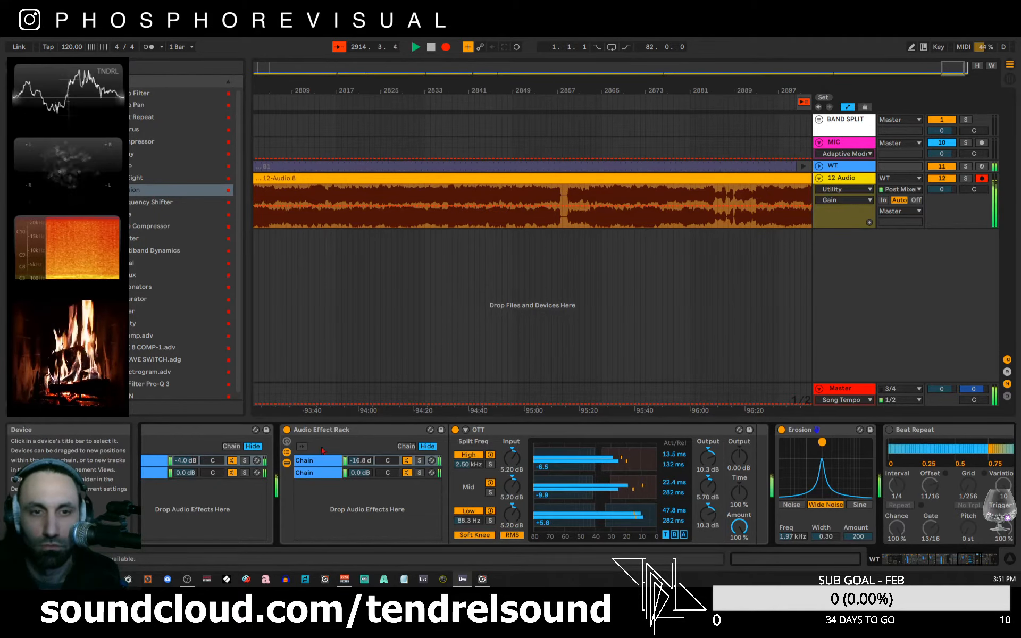
left_click(288, 431)
left_click(287, 431)
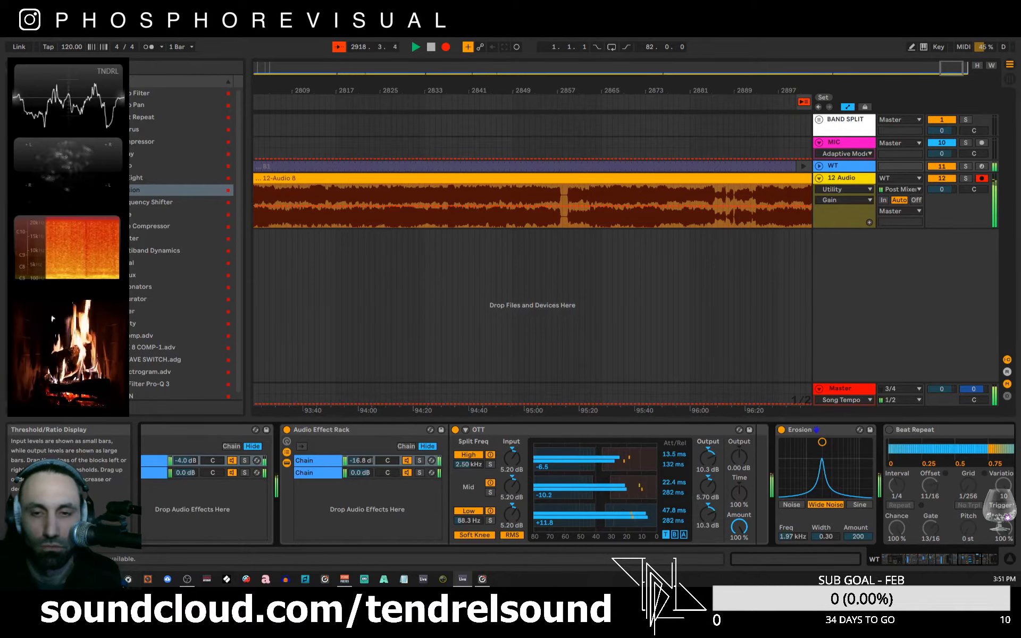
- Insert the Max for Live LFO device between OTT and Erosion
left_click(37, 166)
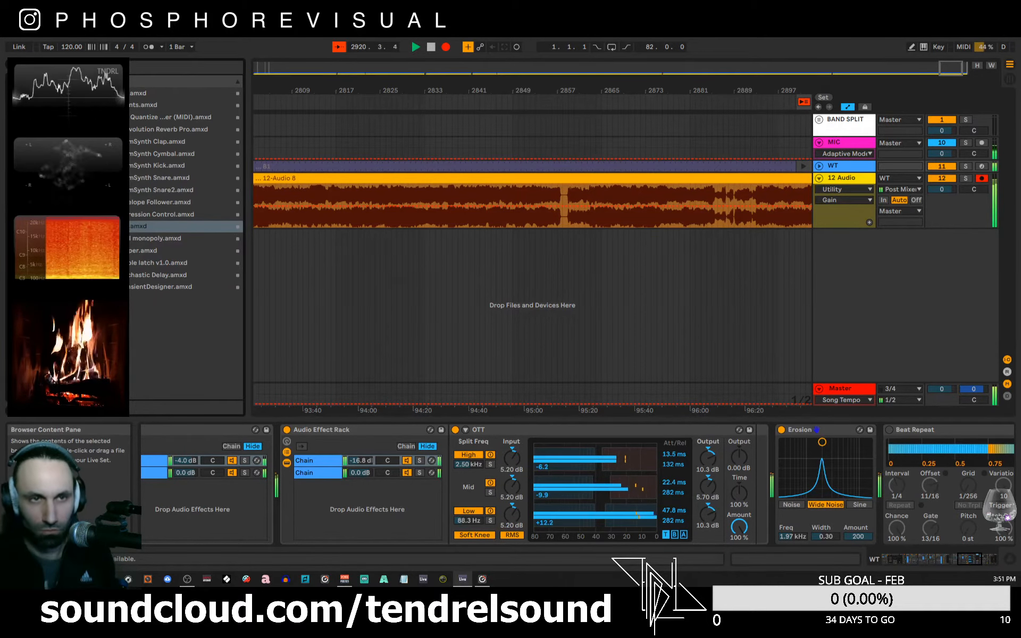
left_click(118, 226)
left_click_drag(118, 226, 760, 469)
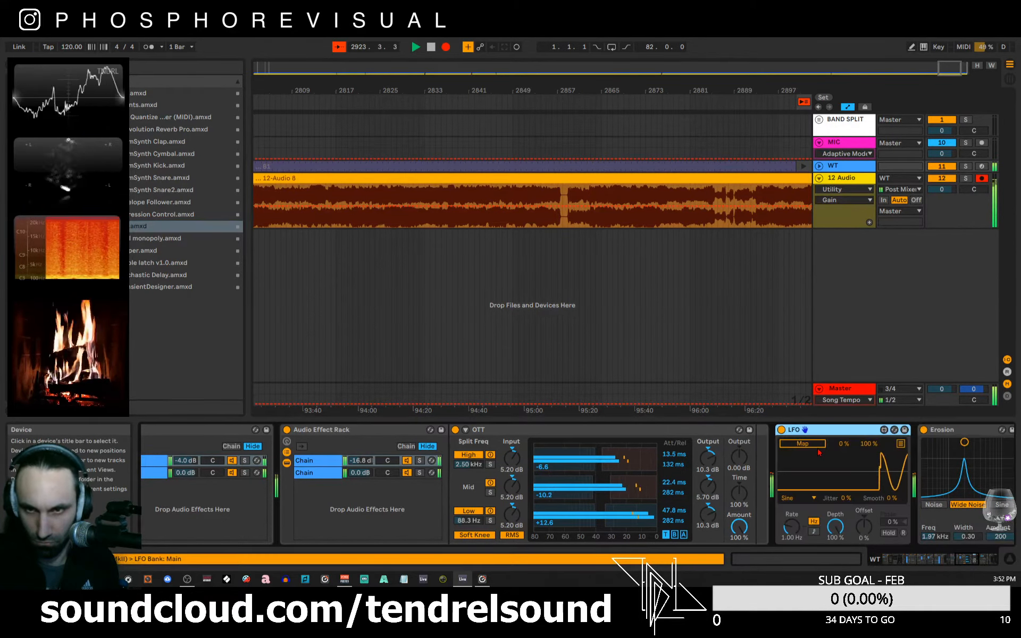
- Set the LFO rate to 6.13 Hz and map the LFO to Erosion's frequency
left_click(813, 446)
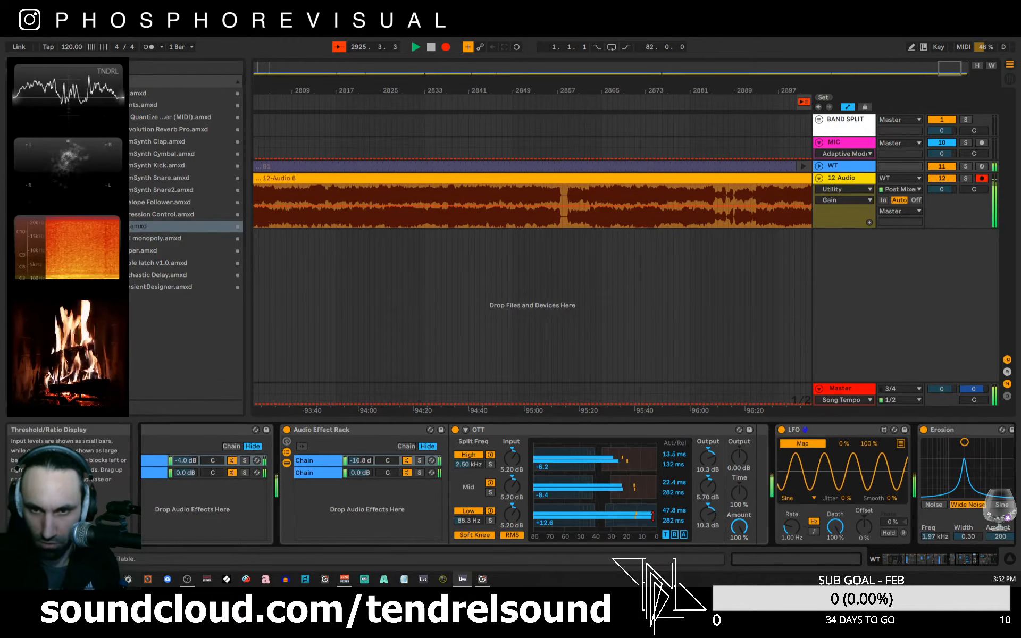
mouse_move(791, 527)
left_mouse_down()
mouse_move(791, 497)
mouse_move(791, 508)
left_mouse_up()
left_click(901, 443)
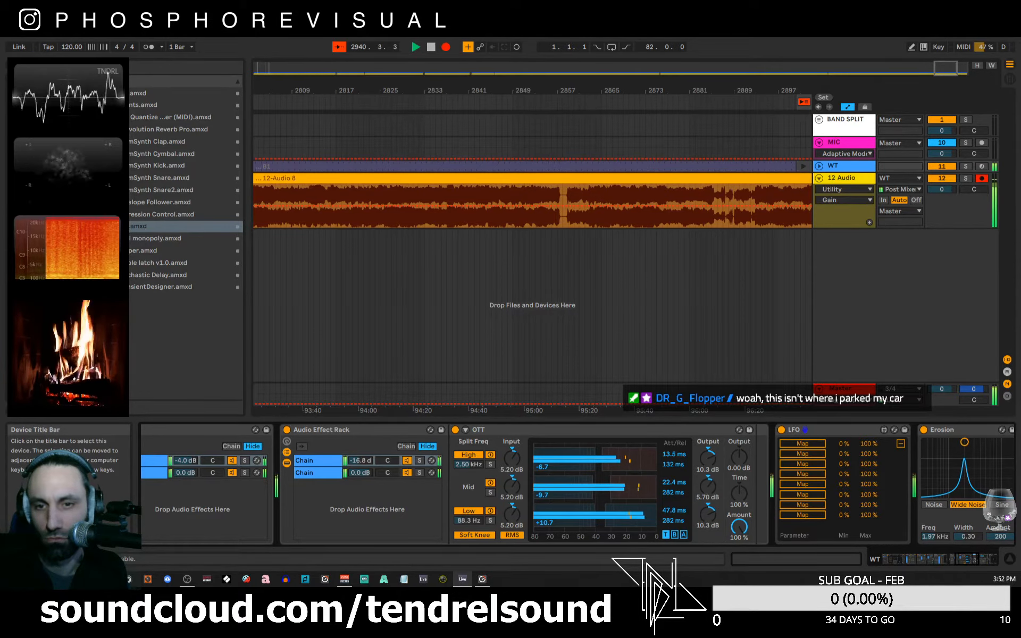
left_click(900, 444)
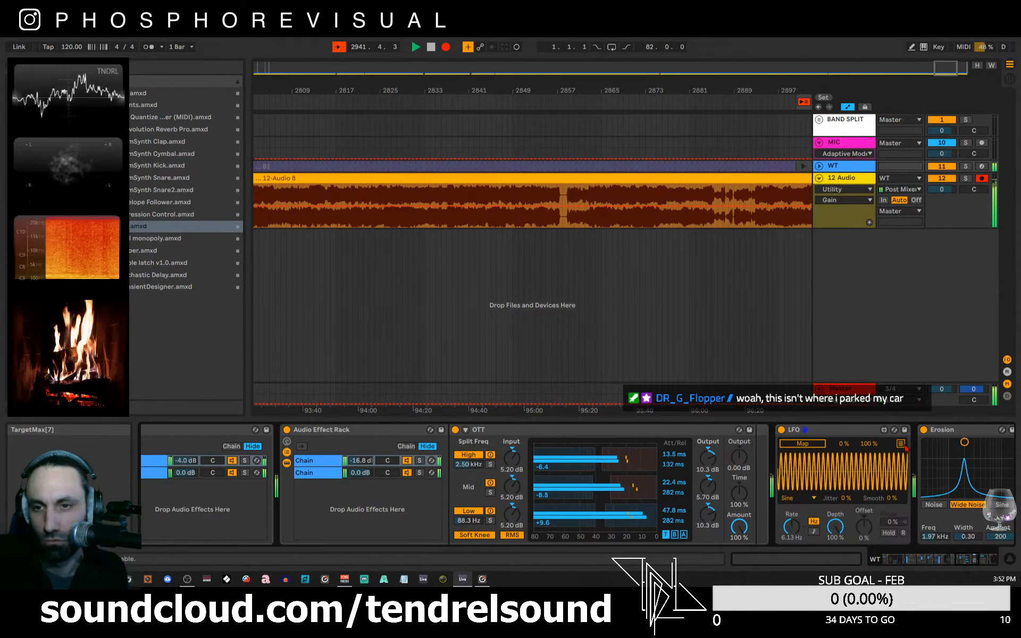
left_click(803, 444)
left_click(935, 538)
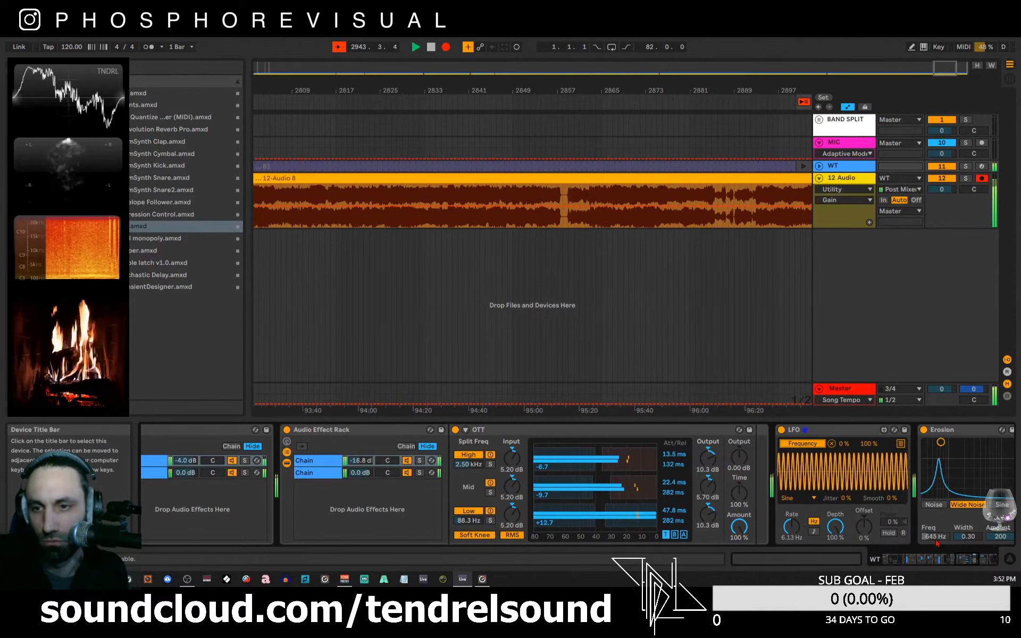
- Raise the LFO rate to 40 Hz, reduce its depth to 14.2% and set Erosion's width to 0.10
left_click_drag(792, 526, 793, 478)
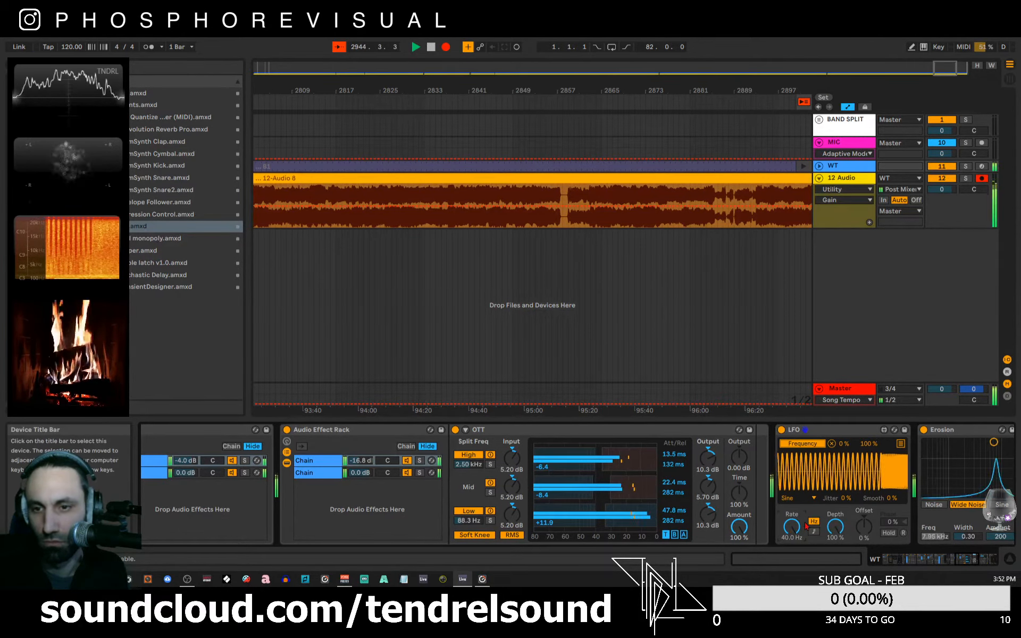
left_click_drag(835, 527, 835, 573)
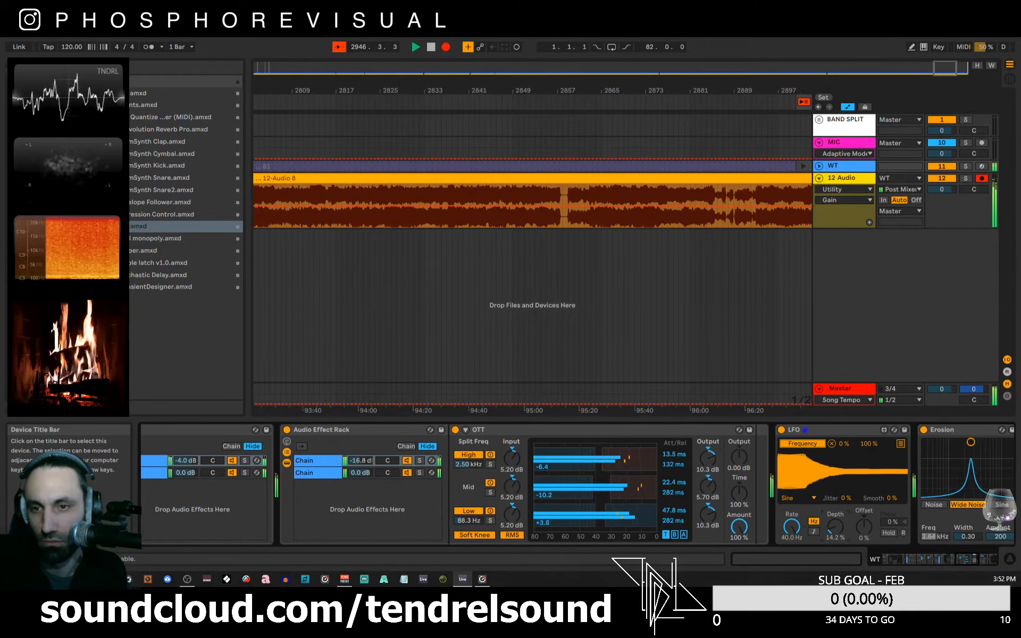
mouse_move(968, 536)
left_mouse_down()
mouse_move(967, 473)
mouse_move(967, 537)
left_mouse_up()
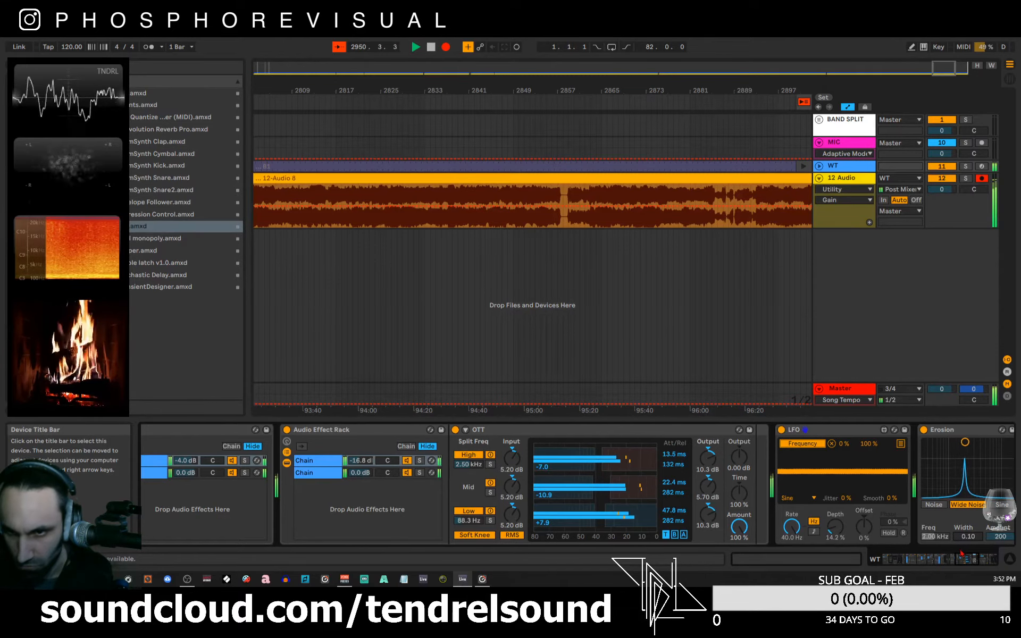
- Activate Beat Repeat after Erosion and set its grid to 1/12 and its offset to 9/16
left_click_drag(955, 559, 990, 566)
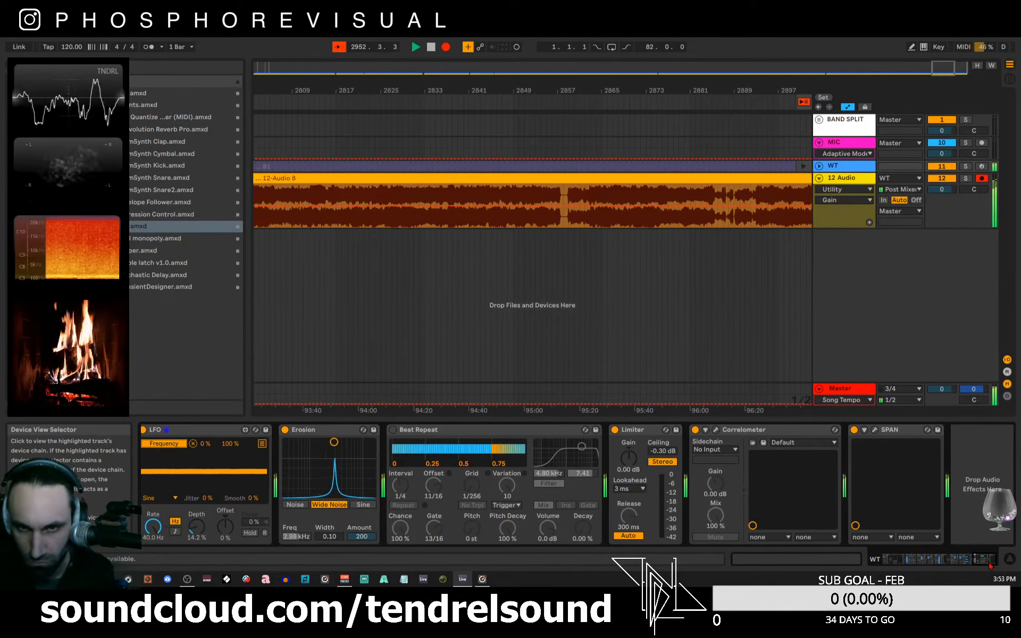
left_click(392, 429)
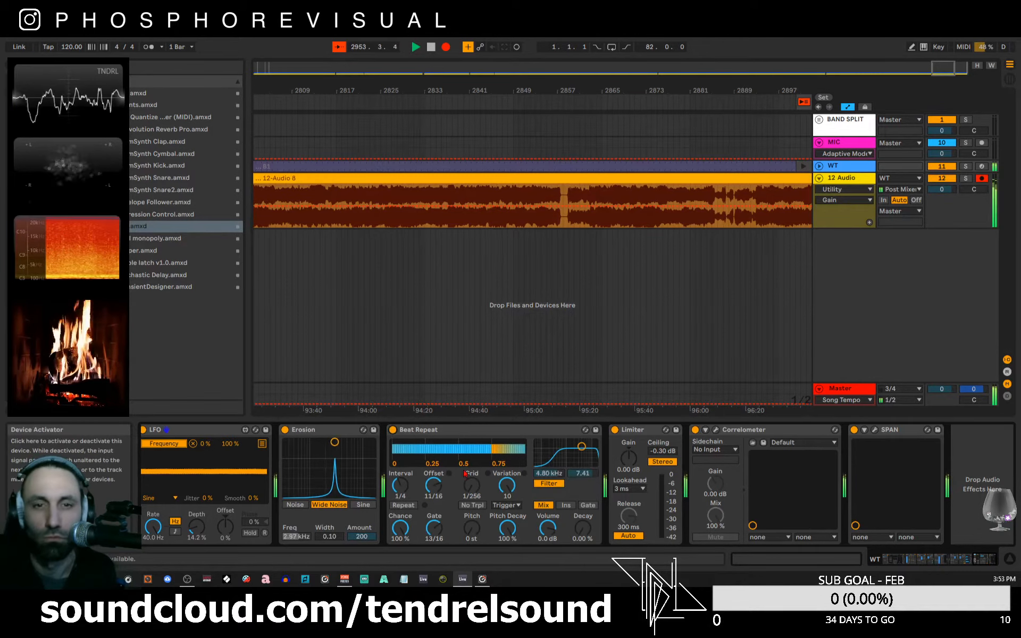
left_click_drag(472, 496, 472, 488)
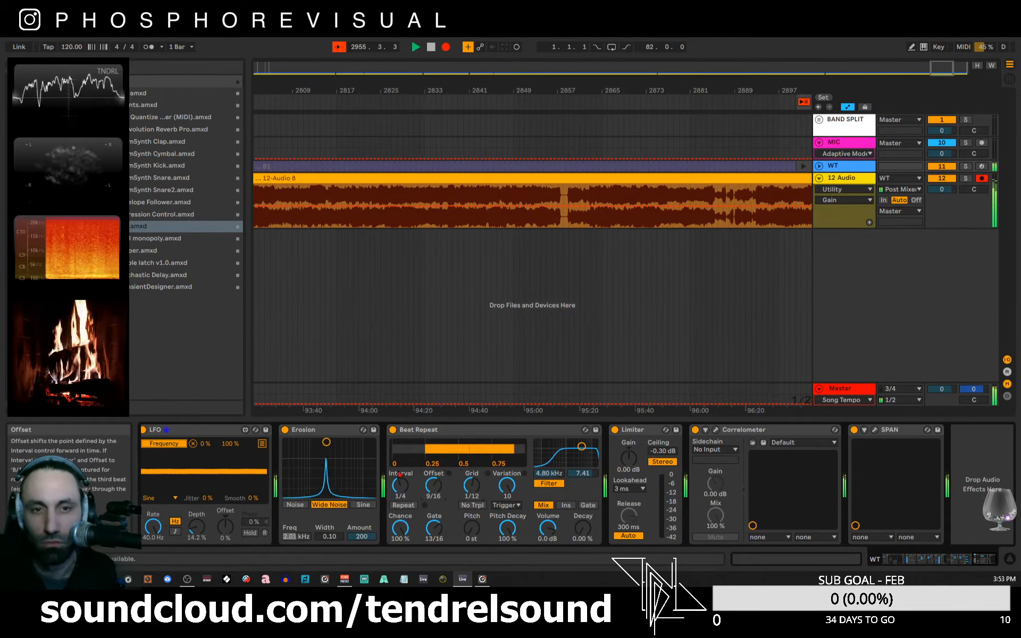
- Map the LFO to Beat Repeat's interval with a range of 46% to 81%
left_click(261, 445)
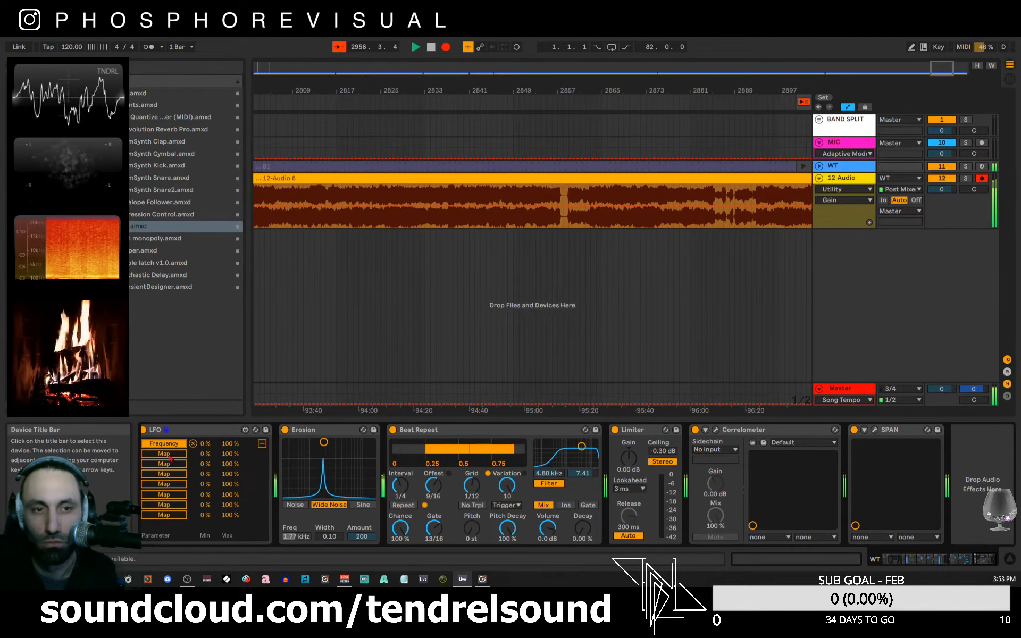
left_click(163, 454)
left_click(399, 485)
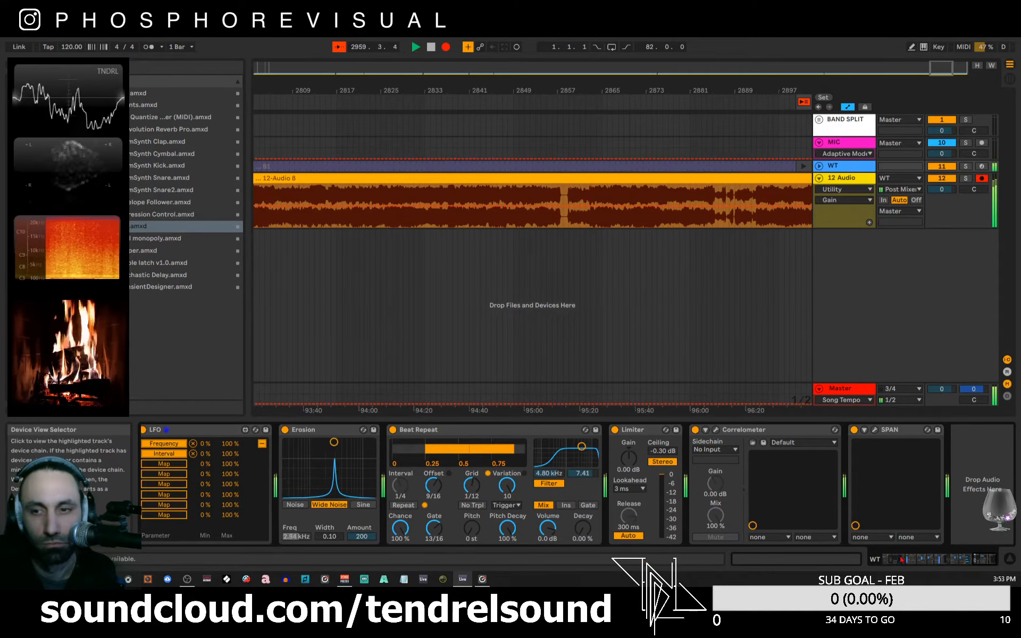
left_click_drag(974, 564, 967, 565)
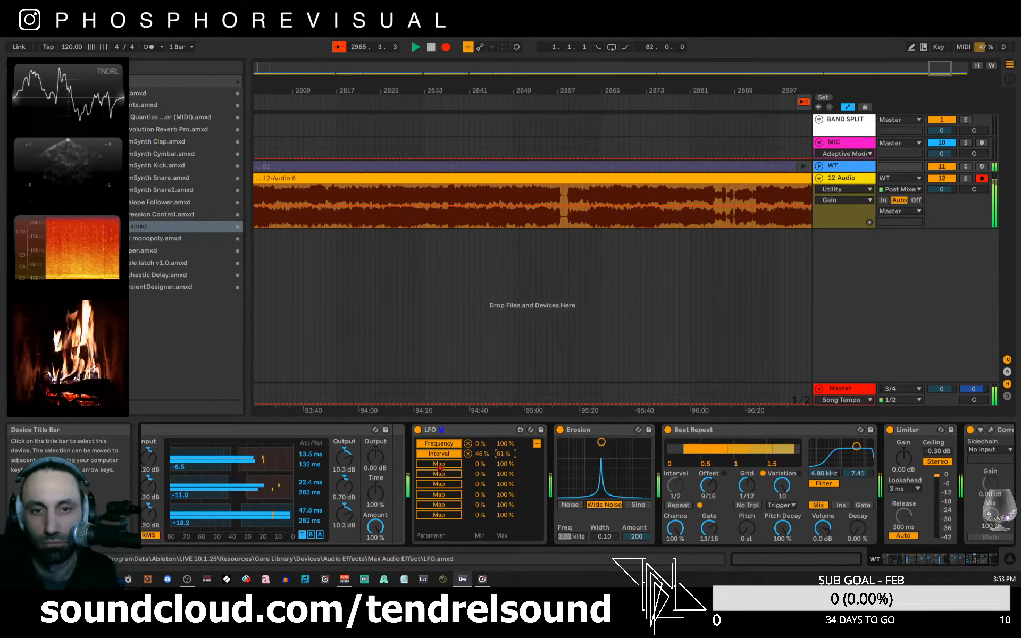
- Map the LFO to Beat Repeat's offset and grid, and set Beat Repeat's filter to 18.0 kHz with a width of 6.08
left_click(439, 465)
left_click(708, 485)
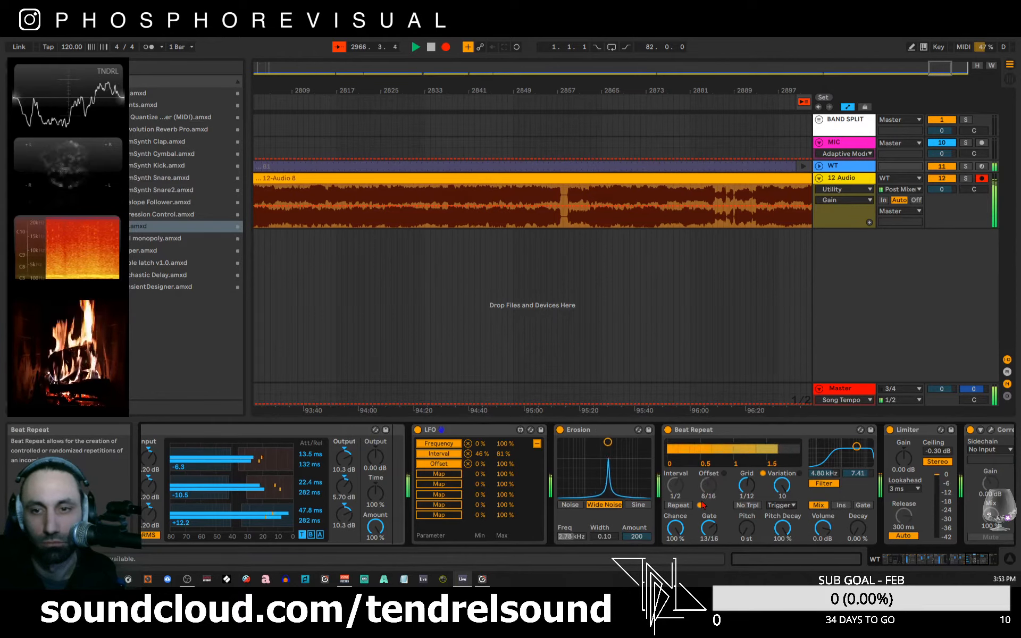
left_click(439, 474)
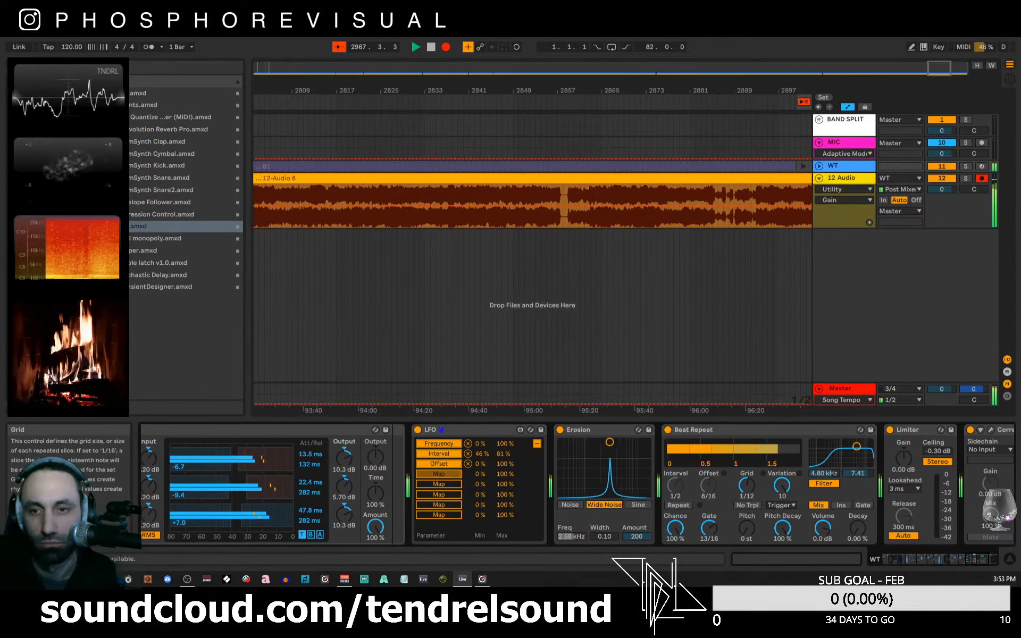
left_click(747, 485)
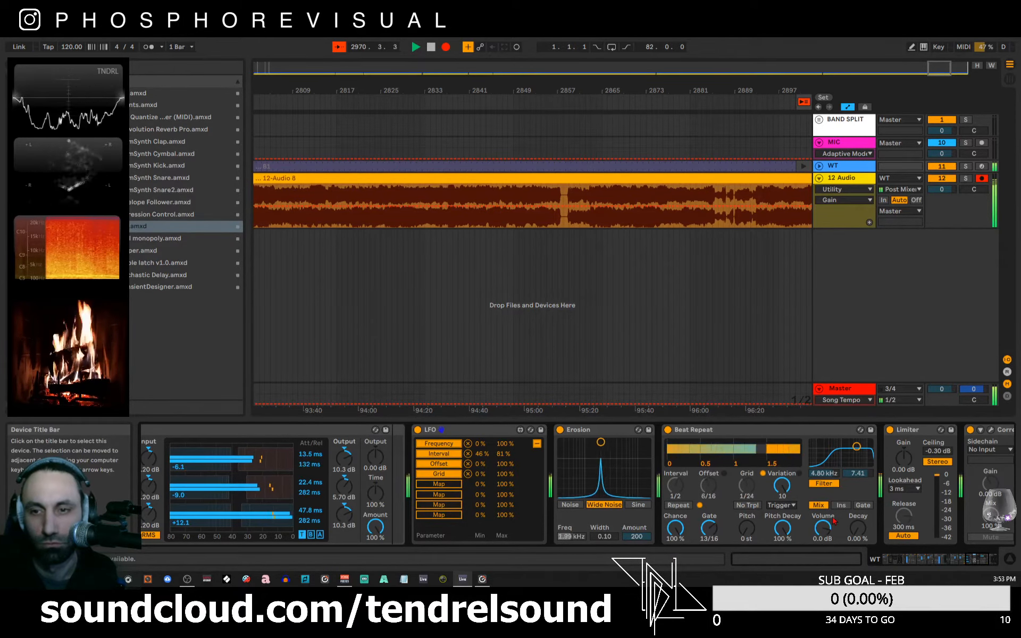
left_click_drag(783, 494, 783, 481)
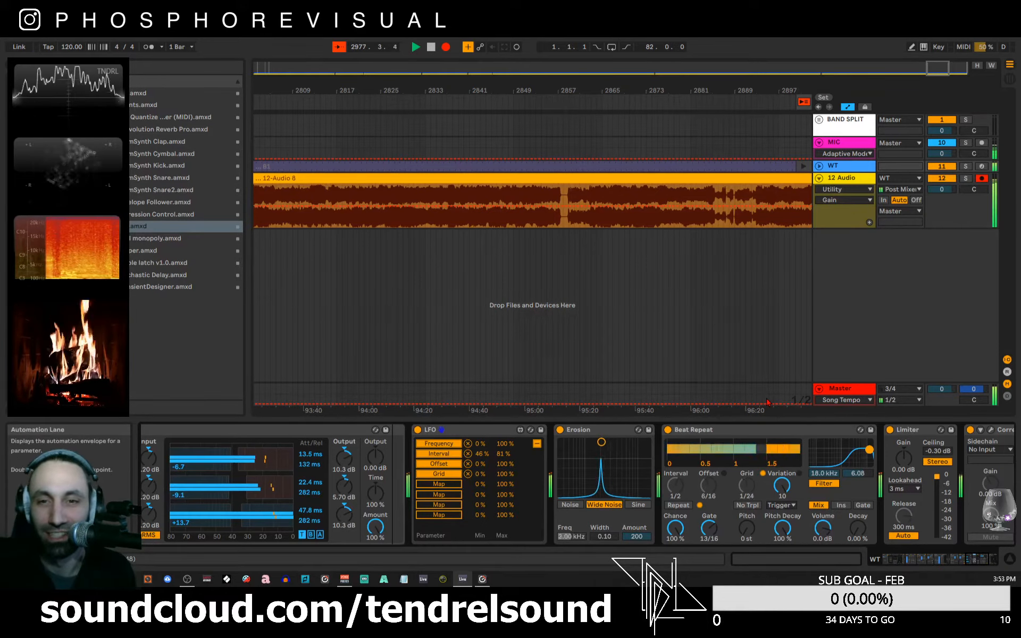
- Review the WT track's device chain from Beat Repeat back to the Wavetable instrument
left_click(944, 562)
left_click(976, 561)
left_click(987, 561)
left_click_drag(987, 562, 986, 562)
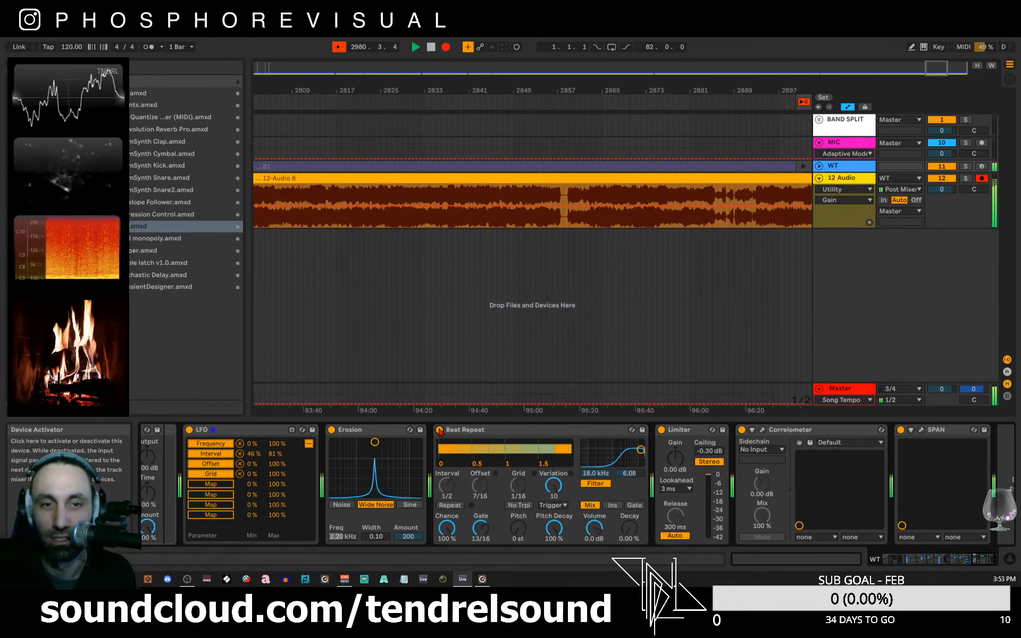
left_click(934, 561)
left_click(907, 561)
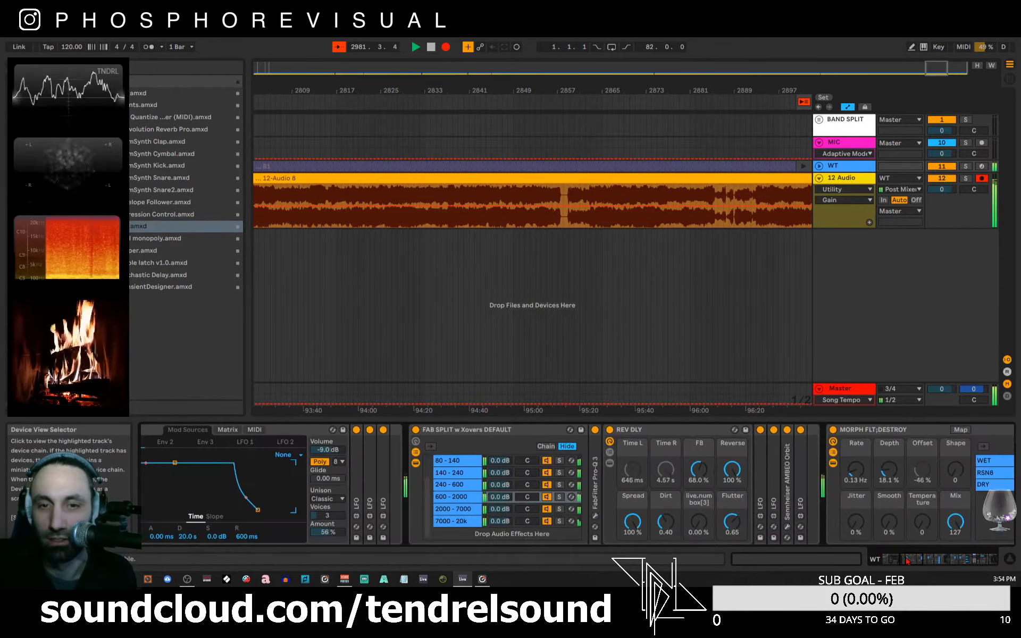
left_click_drag(907, 561, 890, 561)
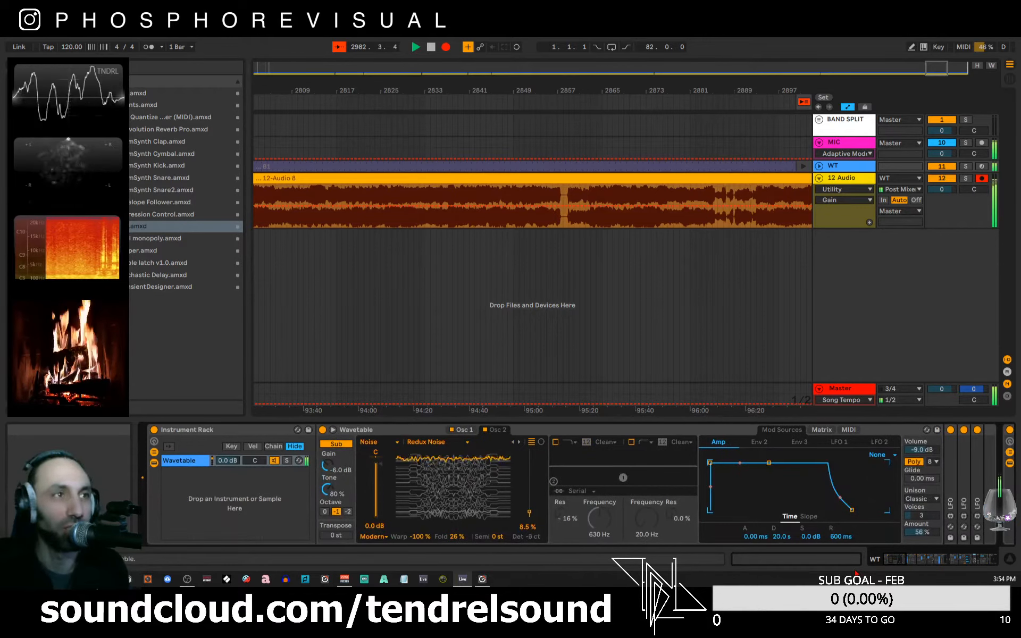
- Stop the recording and save the Live Set
left_click(431, 47)
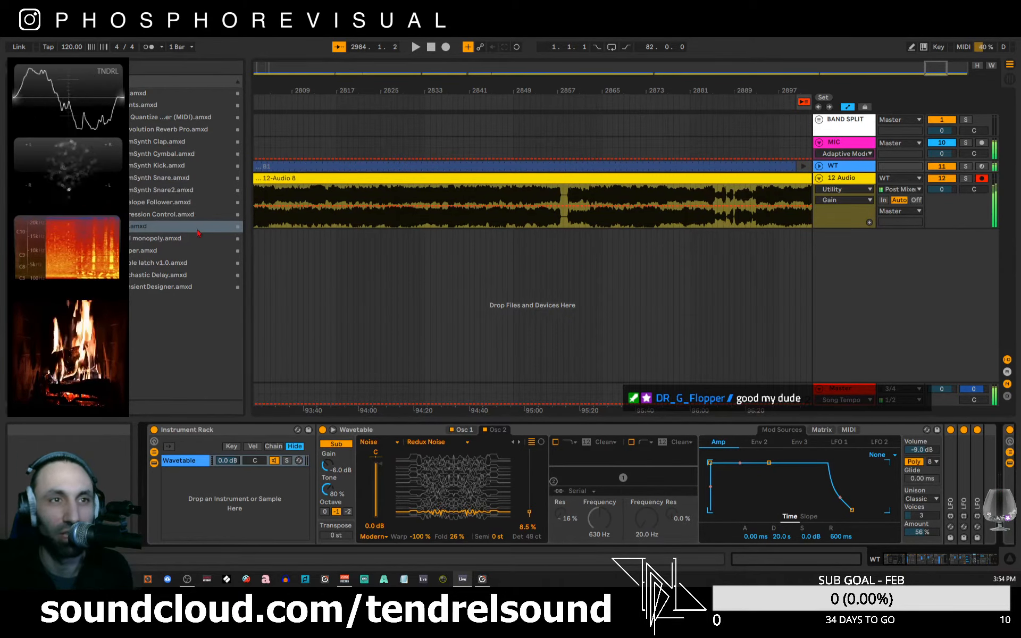
left_click(8, 39)
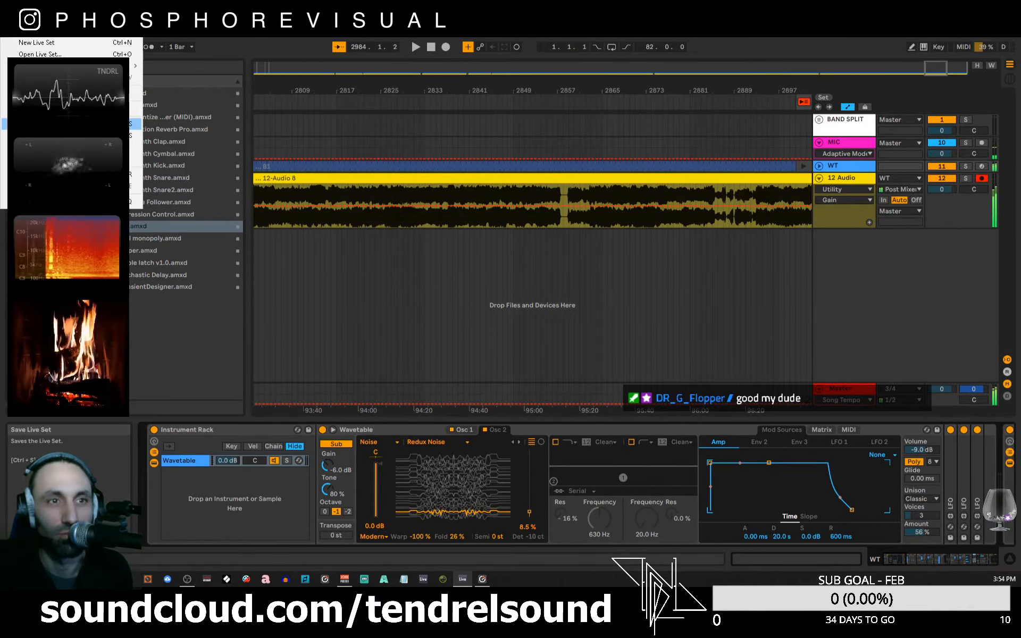
left_click(43, 124)
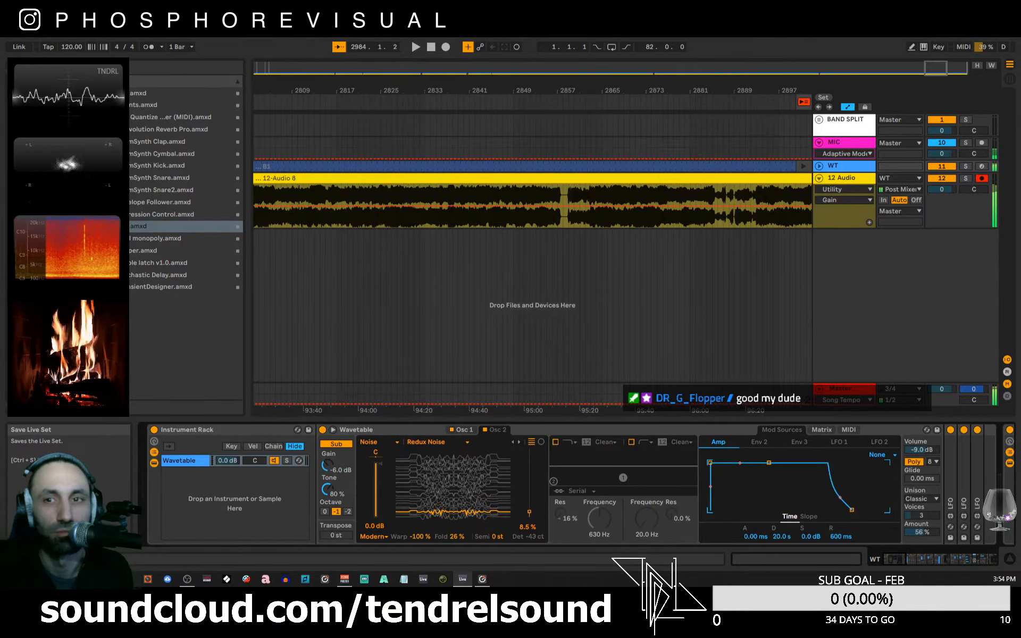
- Place the insertion point past the end of the 12-Audio 8 clip and deactivate the 12 Audio and WT tracks
left_click_drag(544, 90, 544, 31)
left_click_drag(786, 88, 786, 213)
left_click_drag(795, 90, 255, 98)
left_click(587, 199)
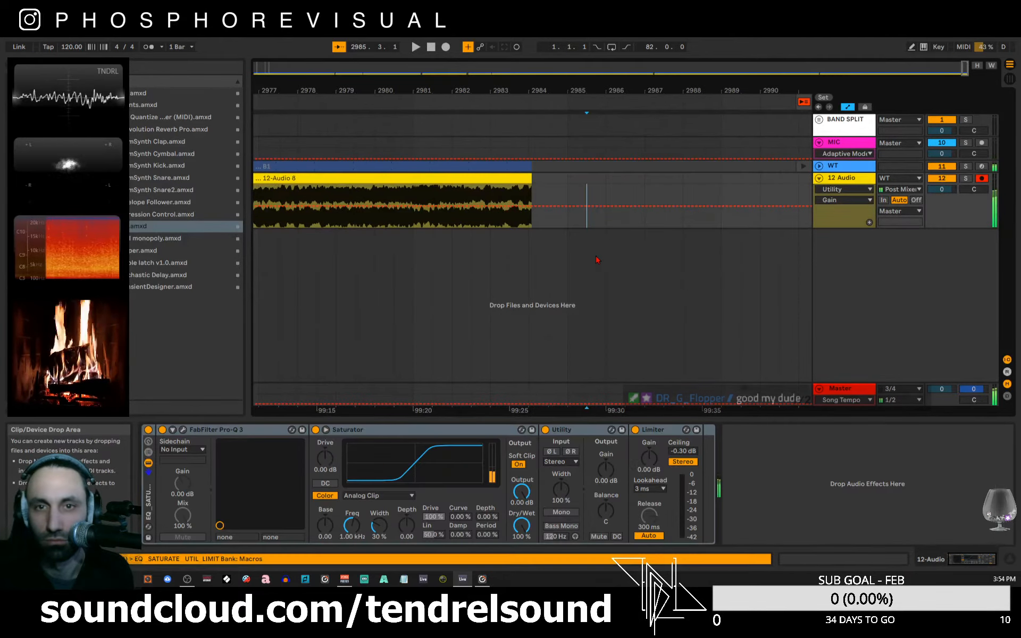
left_click(943, 179)
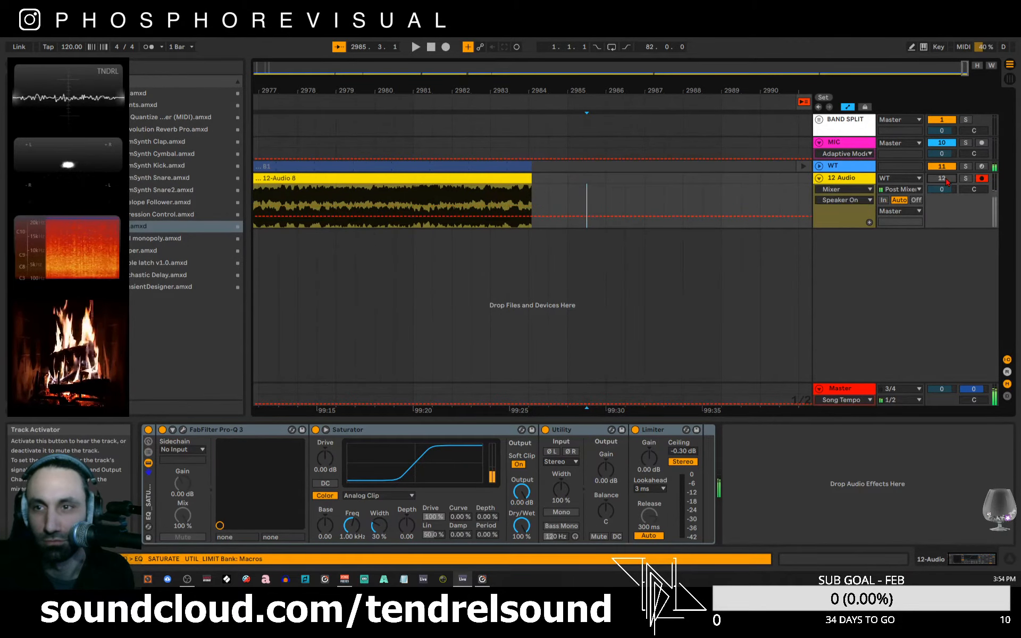
left_click(942, 166)
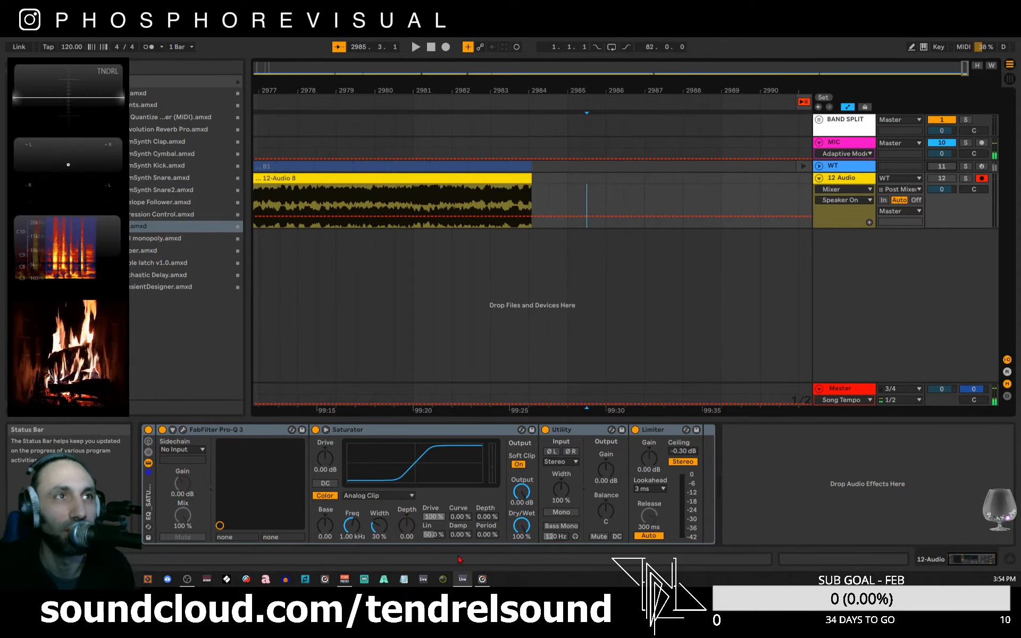
- Examine the WT track's Wavetable instrument and the 7000 - 20k chain of the first FAB SPLIT rack
left_click(845, 167)
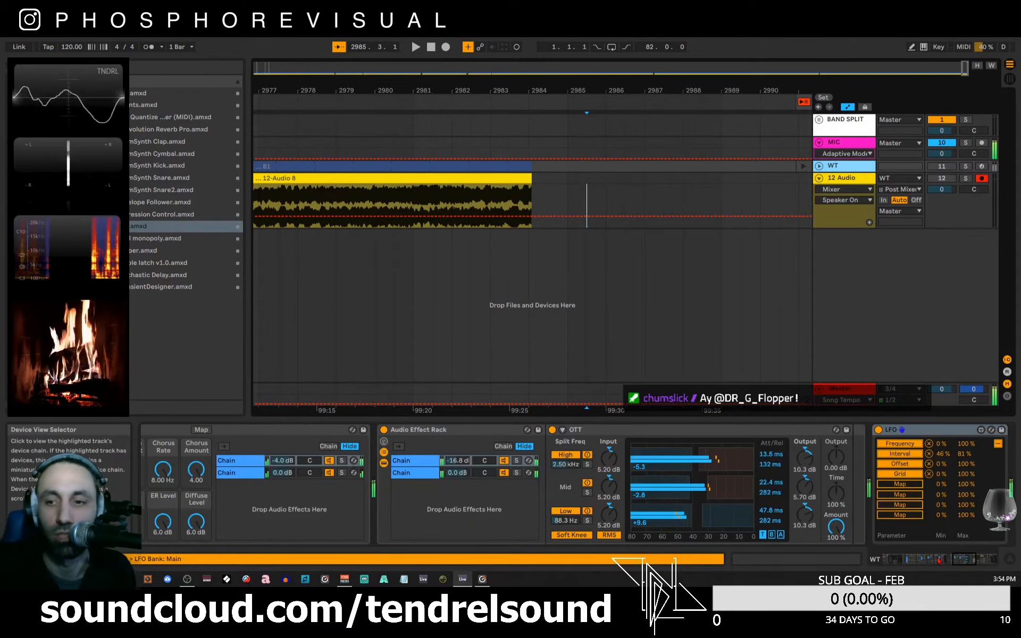
left_click_drag(972, 562, 892, 560)
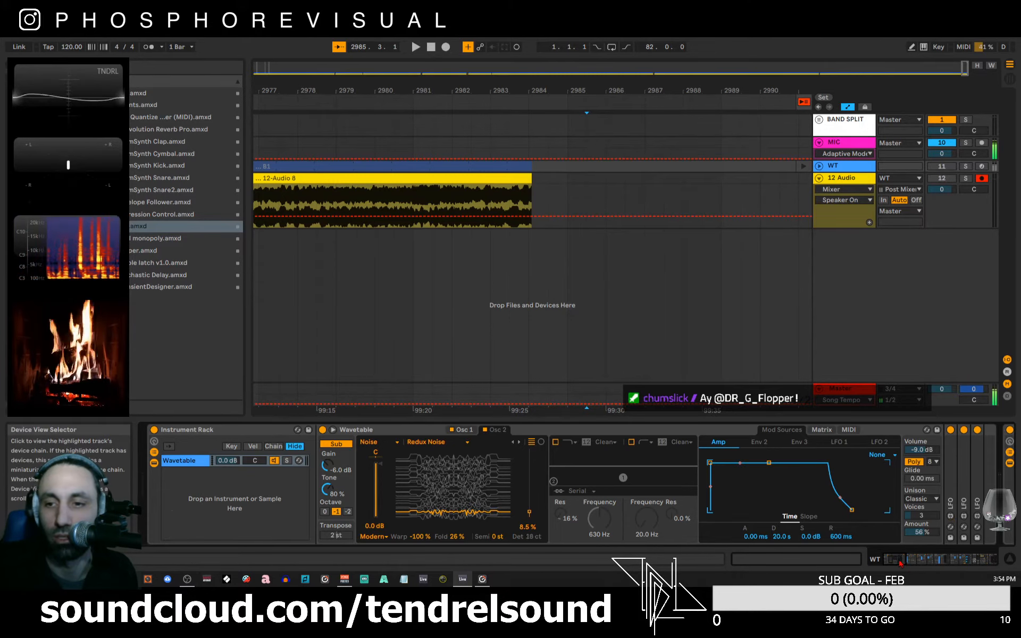
left_click_drag(900, 564, 920, 563)
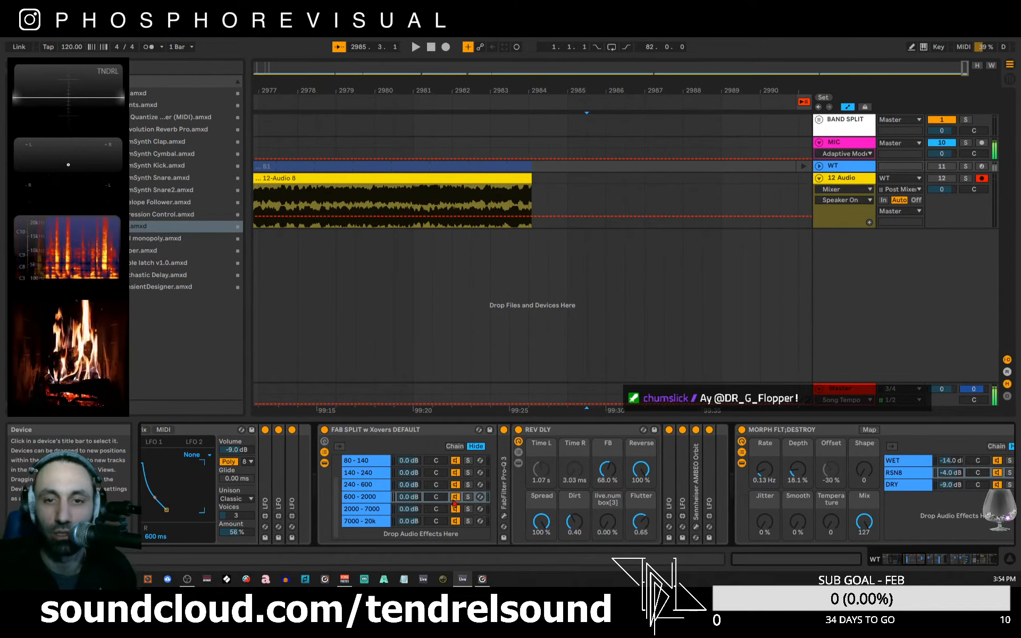
left_click(371, 513)
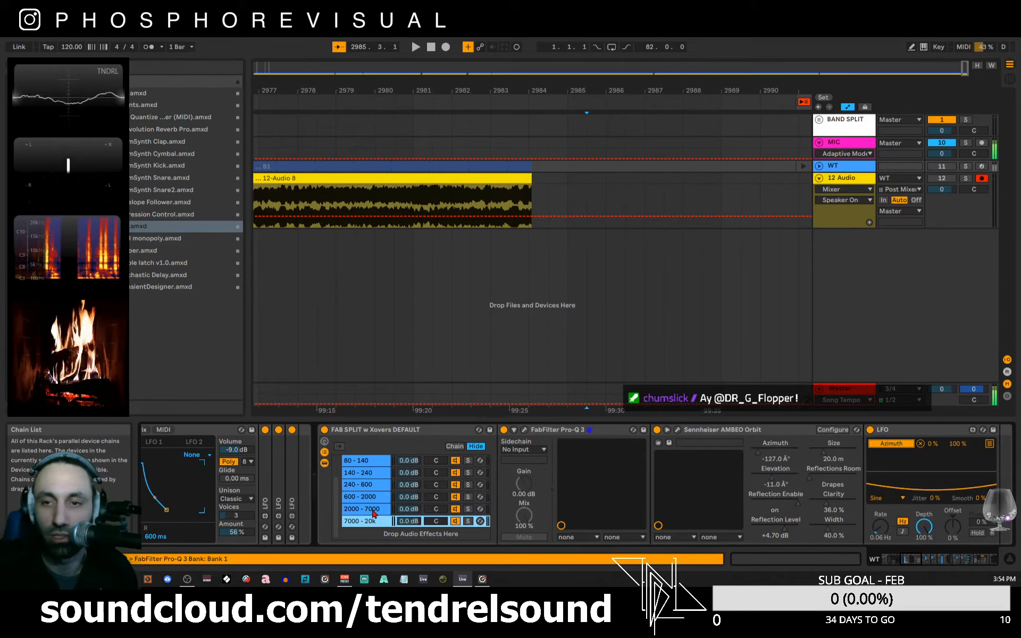
left_click(375, 518)
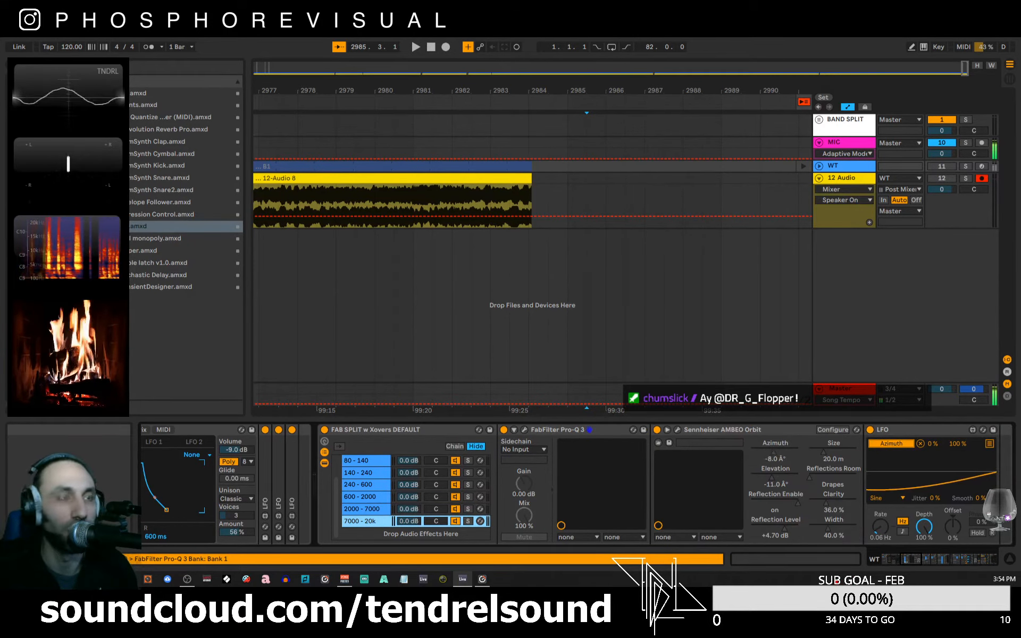
- Collapse the Sennheiser AMBEO Orbit device in the 7000 - 20k chain
mouse_move(922, 568)
left_mouse_down()
mouse_move(938, 566)
mouse_move(927, 565)
left_mouse_up()
left_click(409, 430)
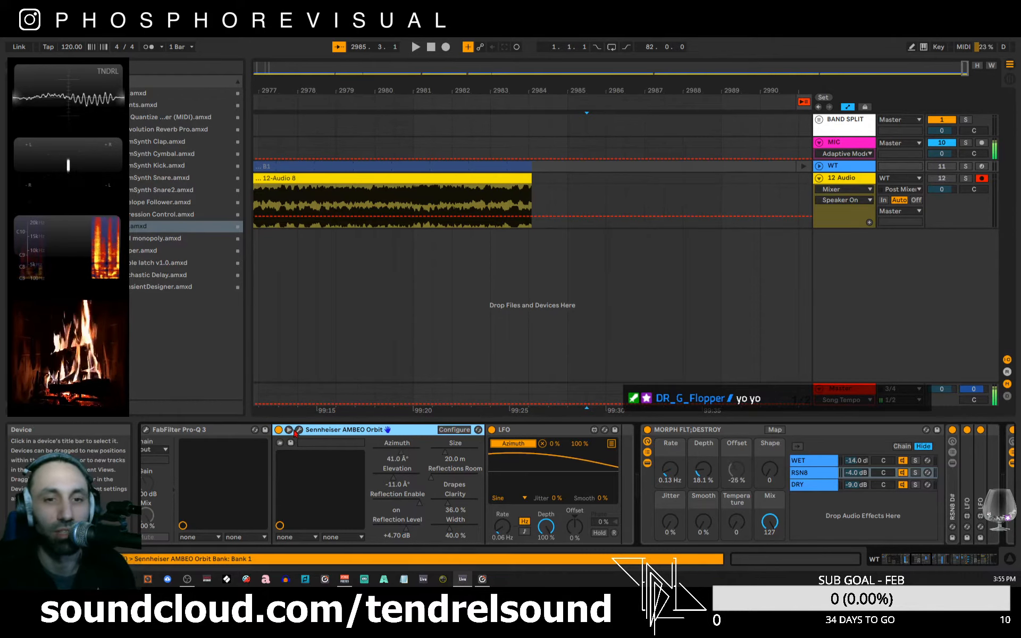
left_click_drag(920, 558, 920, 558)
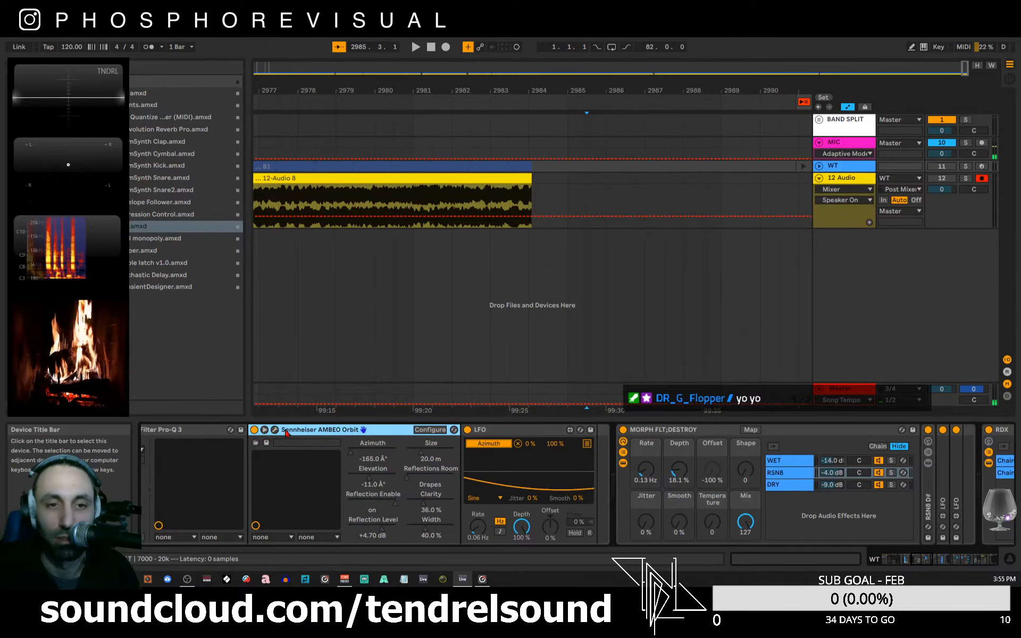
double_click(308, 430)
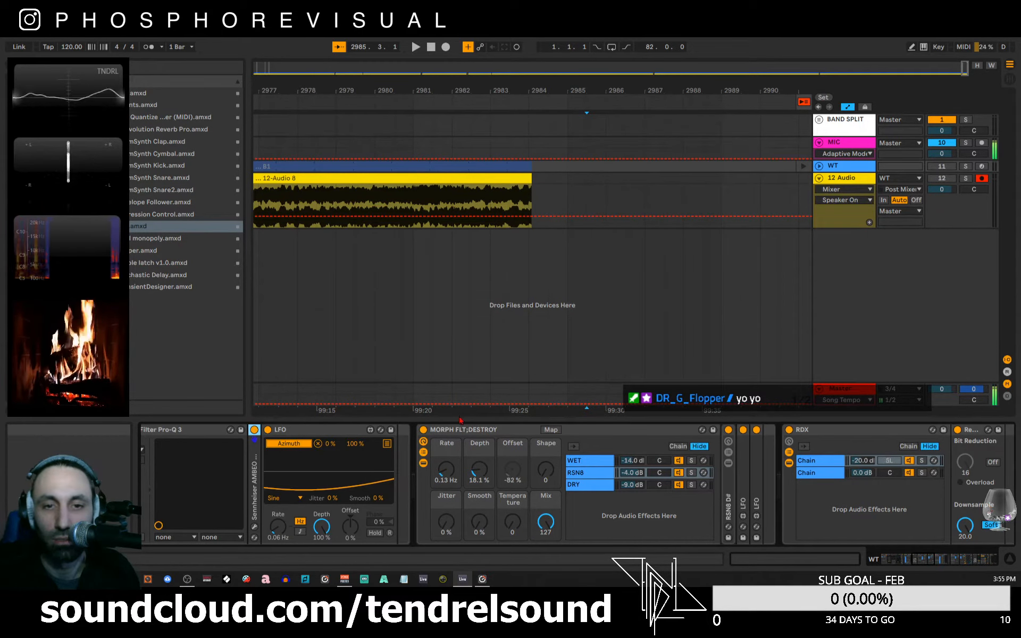
- Examine the rest of the WT effect chain, from the second FAB SPLIT rack and RVB ARTIFACTS through OTT and Beat Repeat to SPAN
left_click(946, 560)
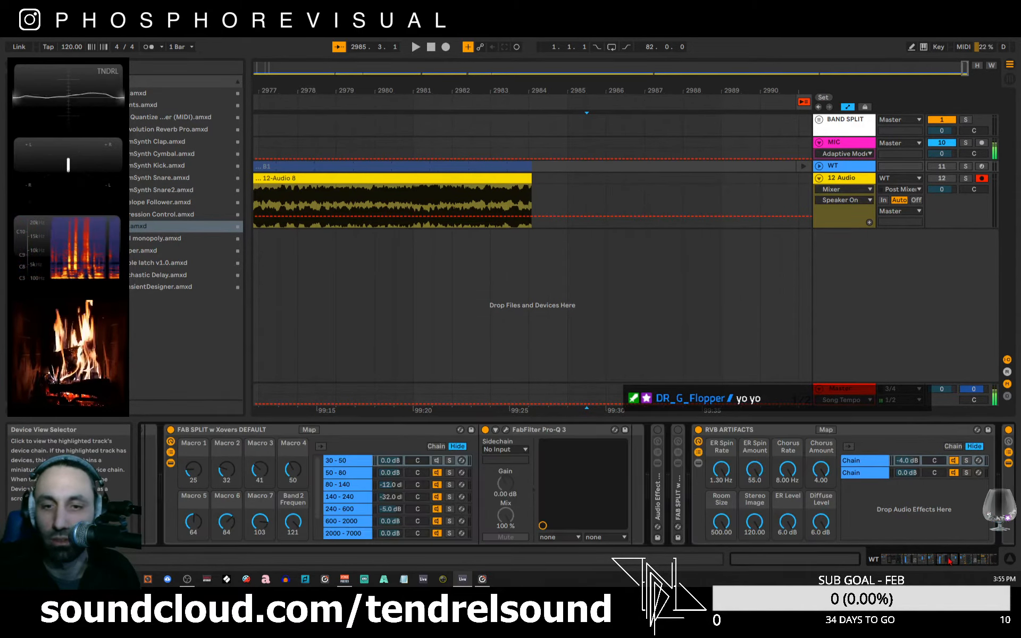
left_click(957, 560)
left_click_drag(958, 560, 959, 560)
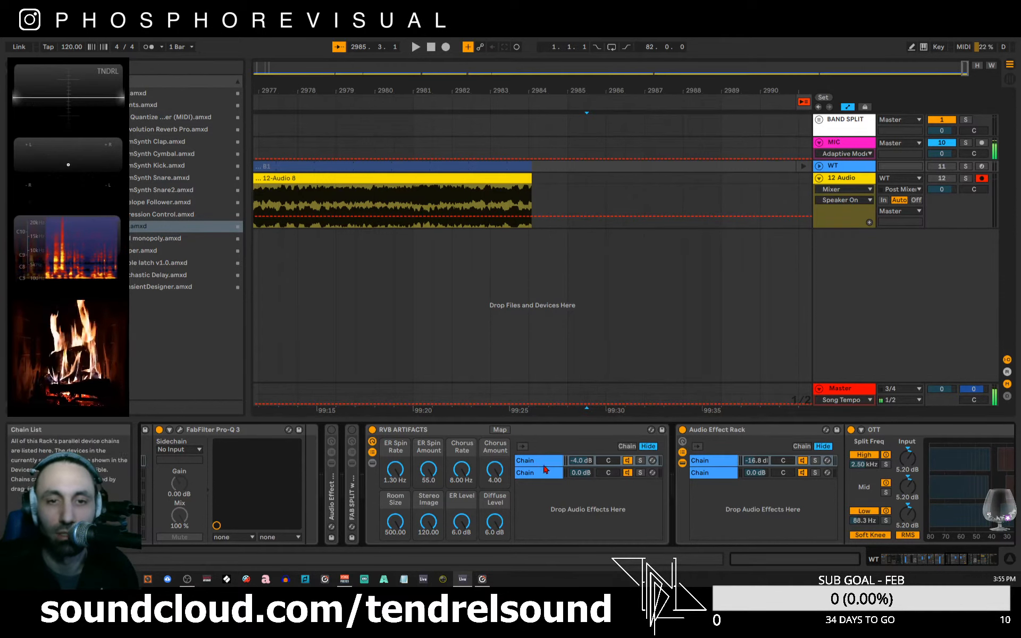
left_click_drag(928, 560, 978, 565)
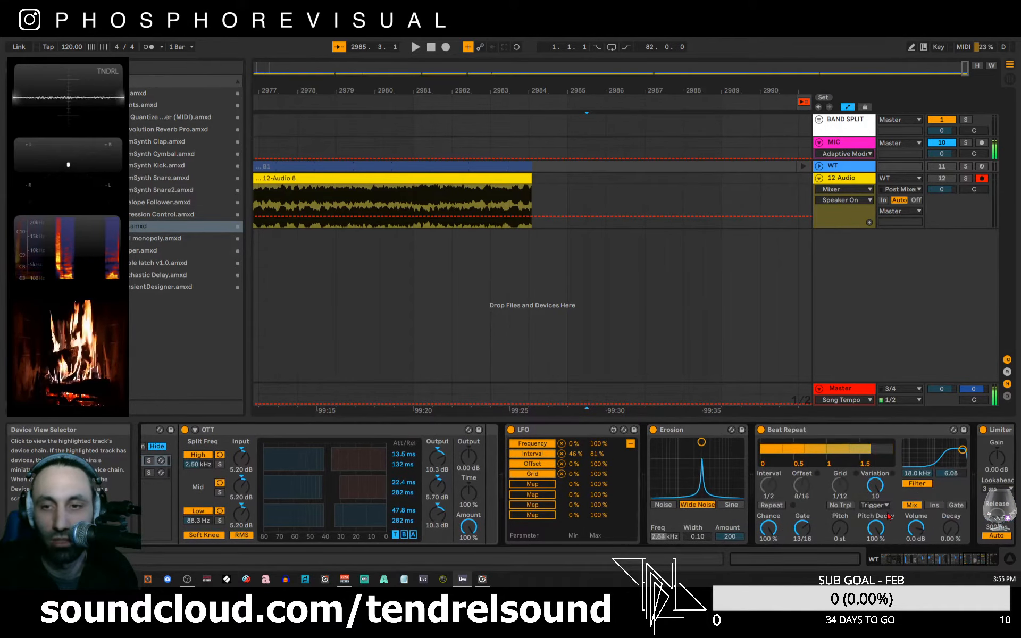
left_click(955, 560)
left_click_drag(954, 559, 1017, 563)
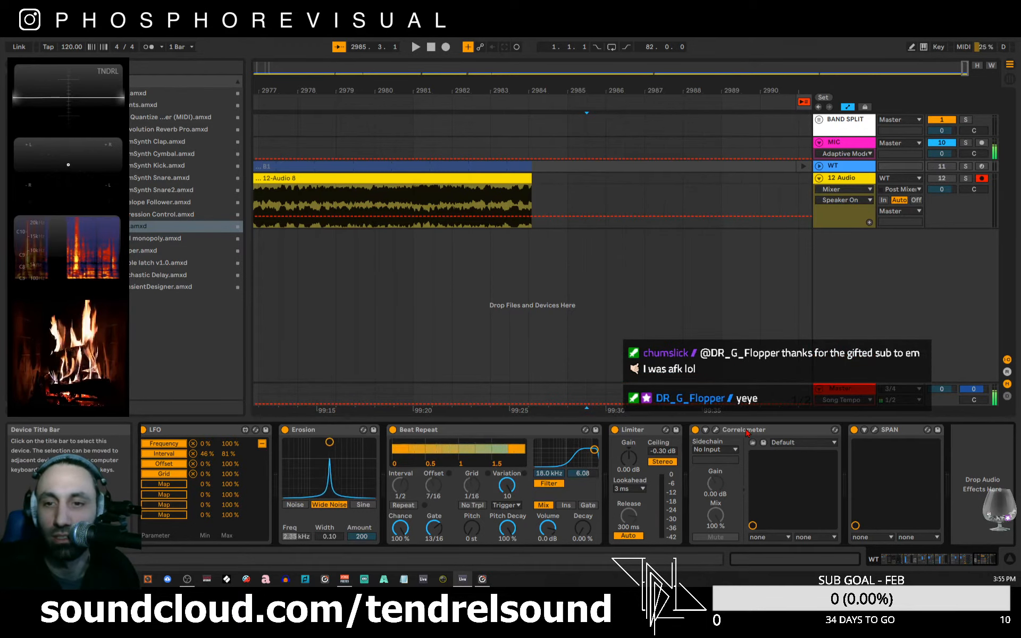
left_click(953, 563)
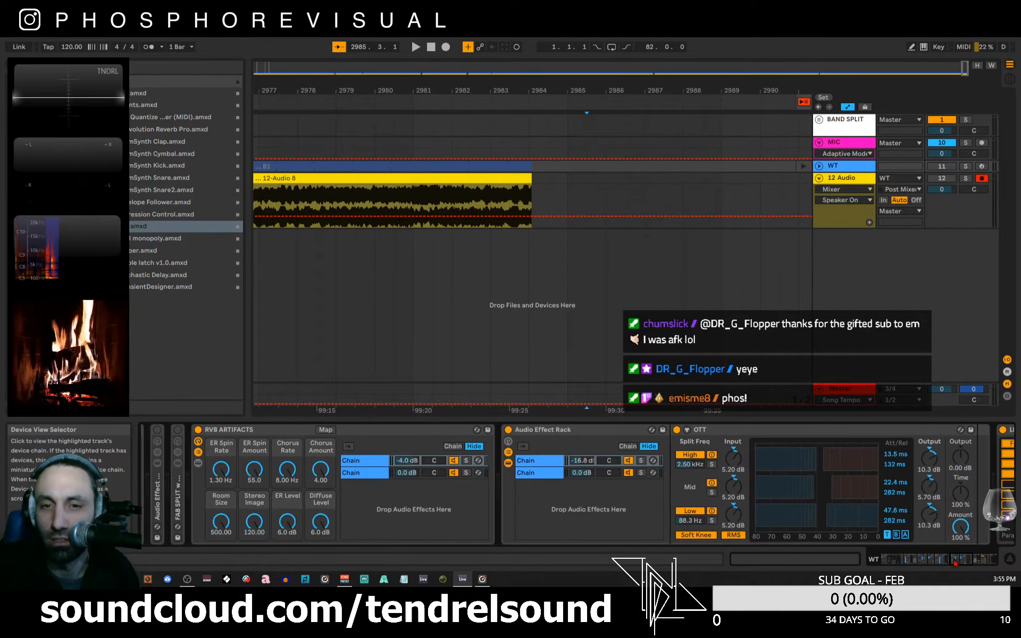
left_click(949, 562)
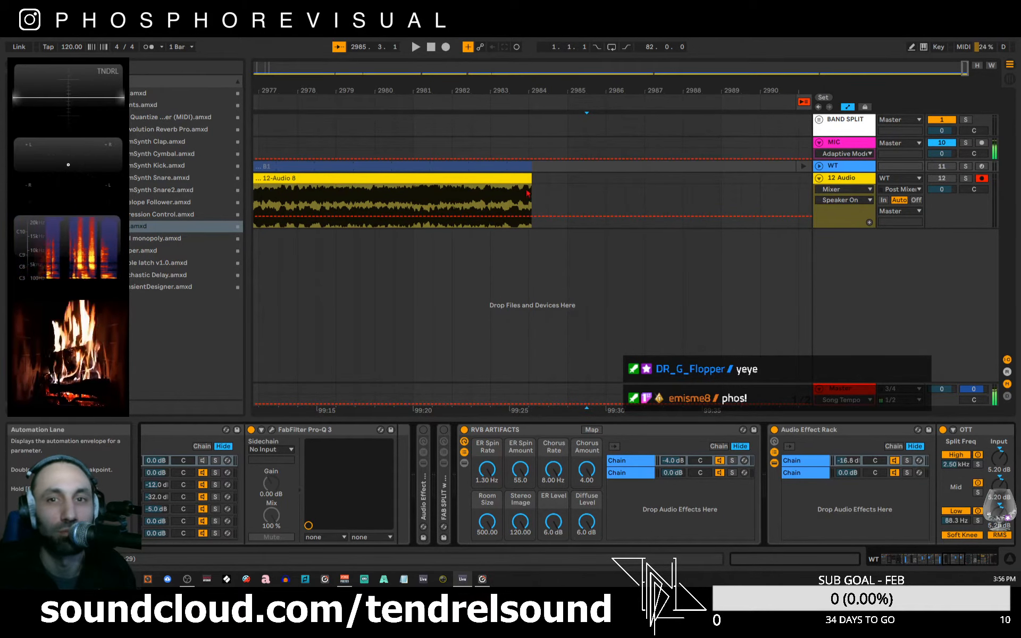
- Trim the end of the 12-Audio 8 clip to bar 2984
left_click_drag(529, 175, 526, 176)
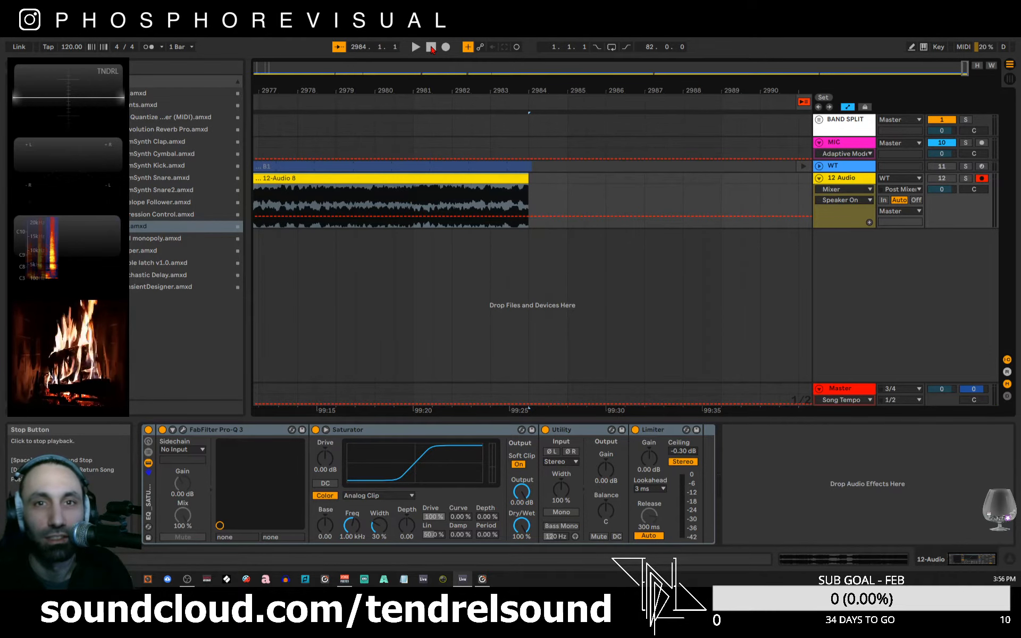
left_click(431, 47)
- Select the 12-Audio 7 clip on the 12 Audio track
left_click_drag(446, 90, 399, 72)
left_click(531, 180)
key("space")
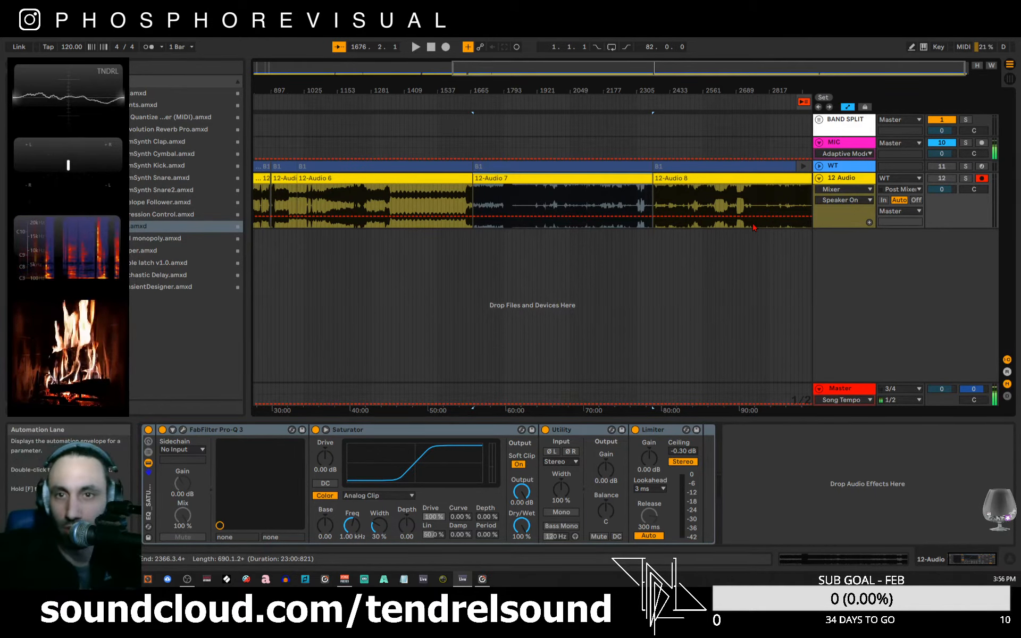
- Play back the 12-Audio 7 take with the 12 Audio track activated, and deactivate the track again
left_click(431, 46)
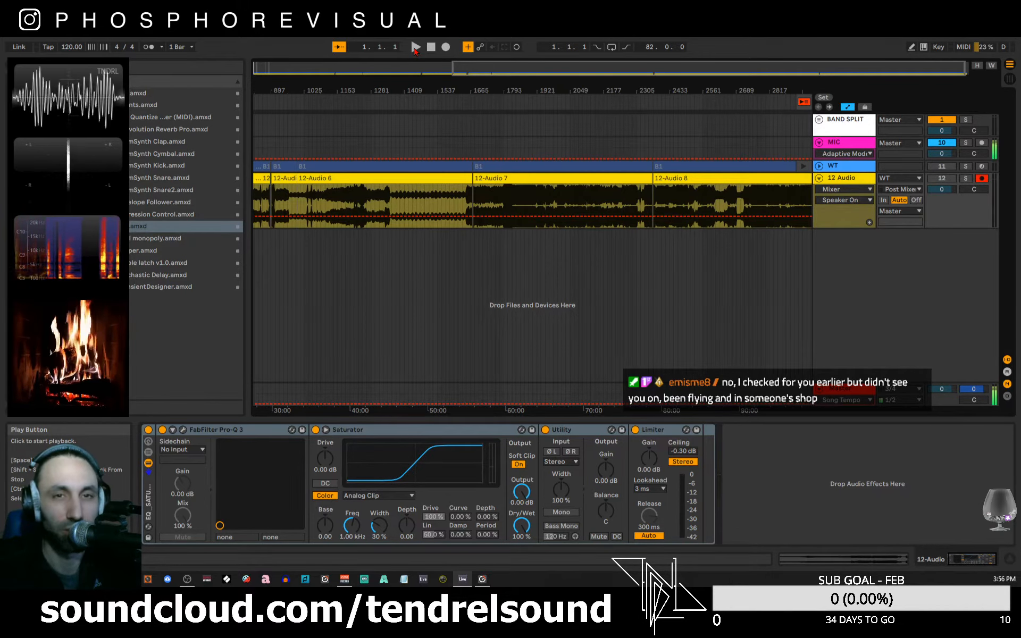
left_click(415, 47)
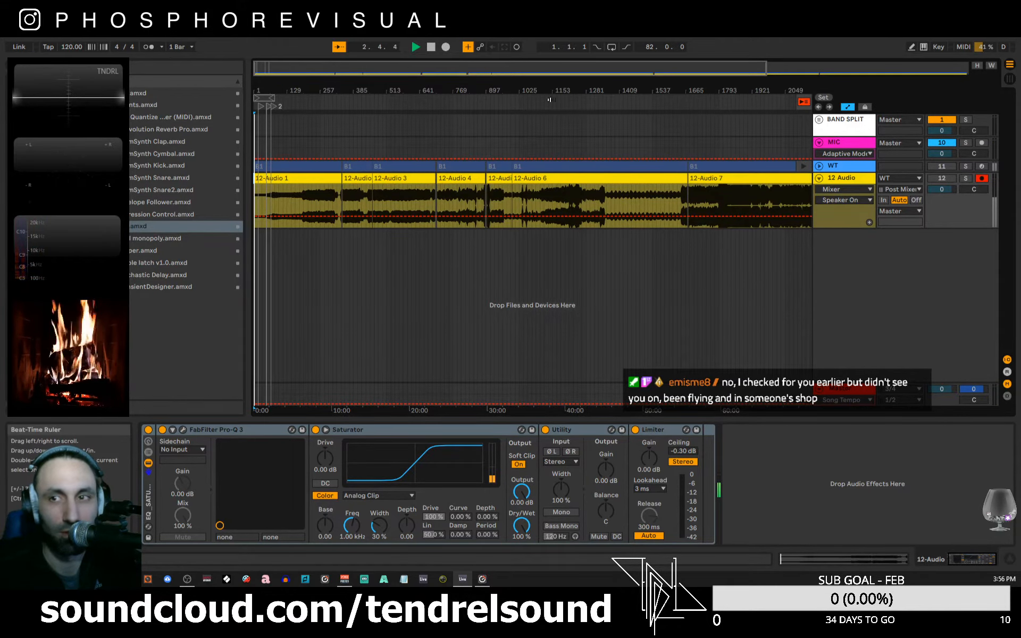
left_click(939, 181)
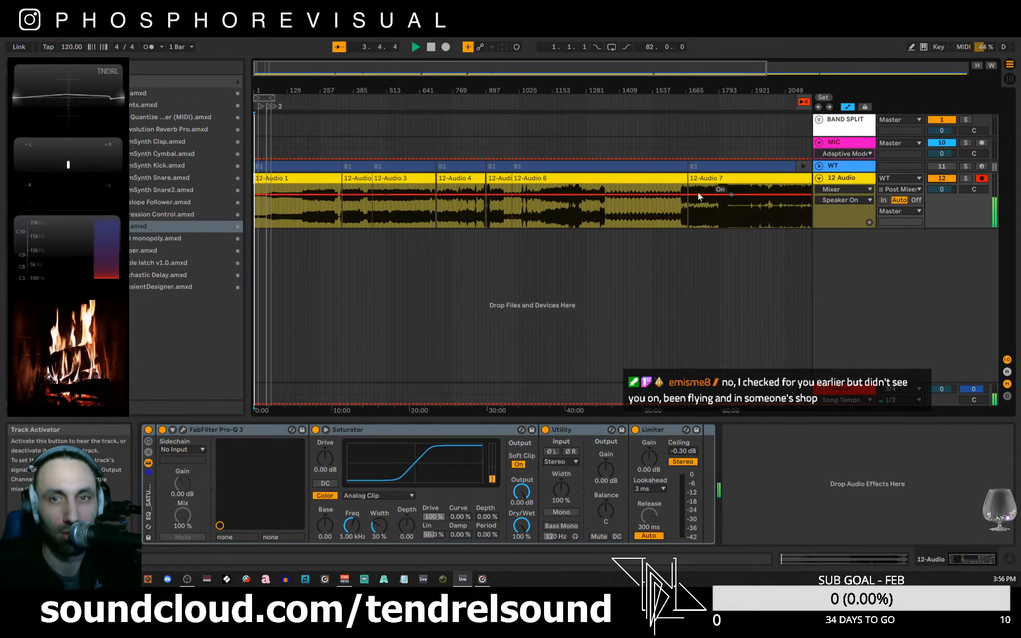
left_click(709, 180)
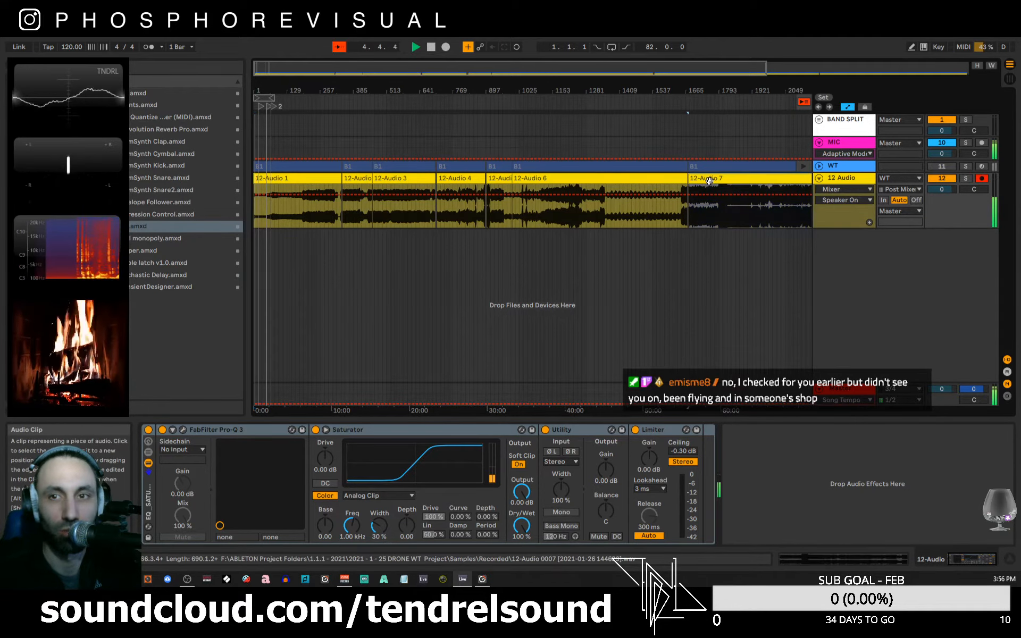
key("space")
key("space")
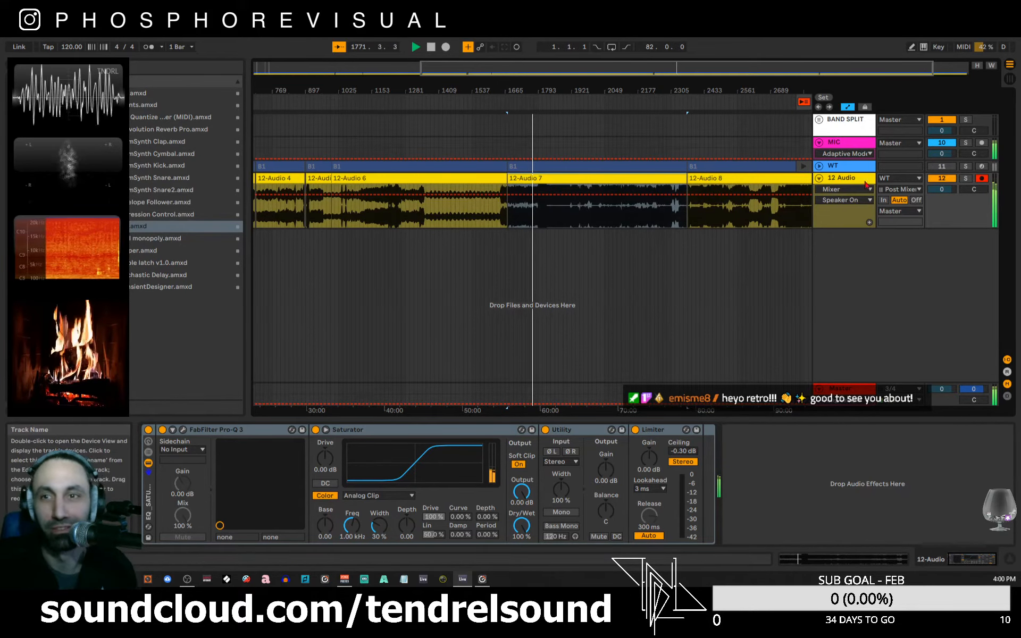
left_click(940, 179)
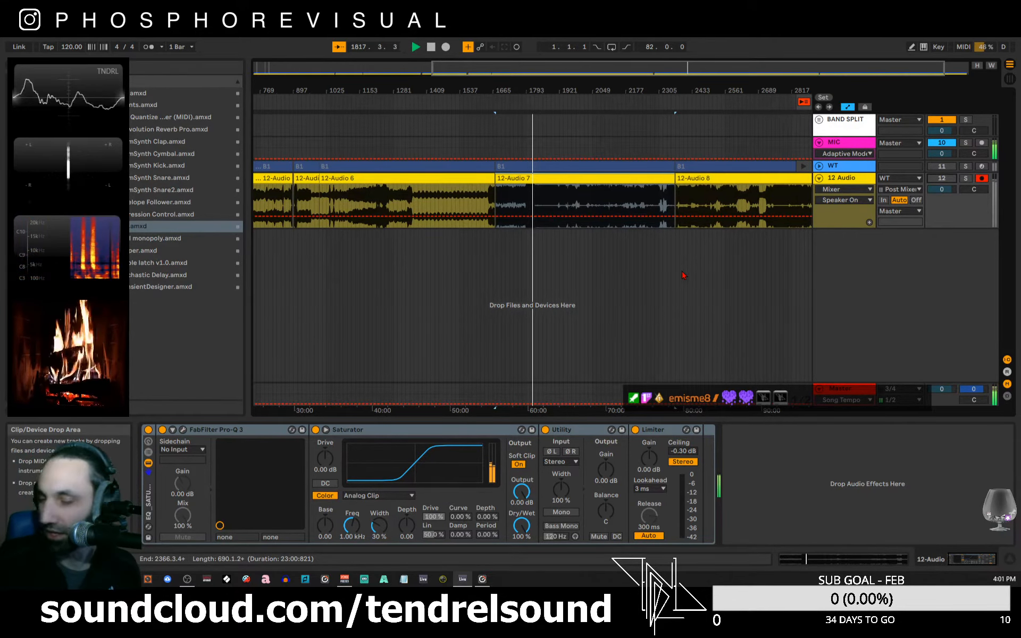
- Turn on looping, move the loop brace to bar 1482, and restart playback from there
left_click_drag(586, 90, 590, 53)
left_click(612, 47)
left_click_drag(262, 98, 537, 99)
left_click(530, 124)
key("space")
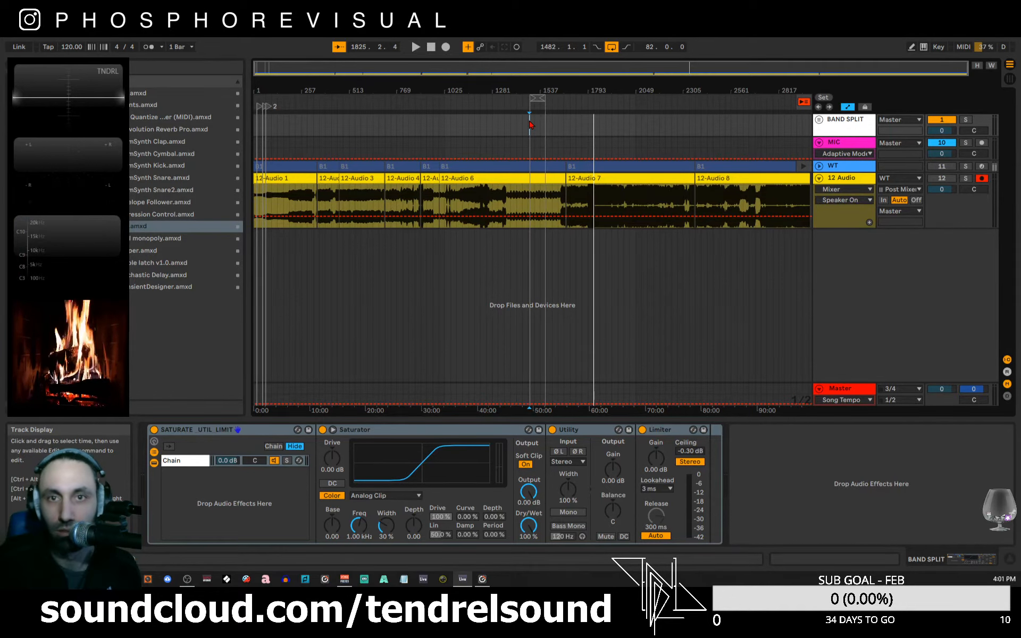
key("space")
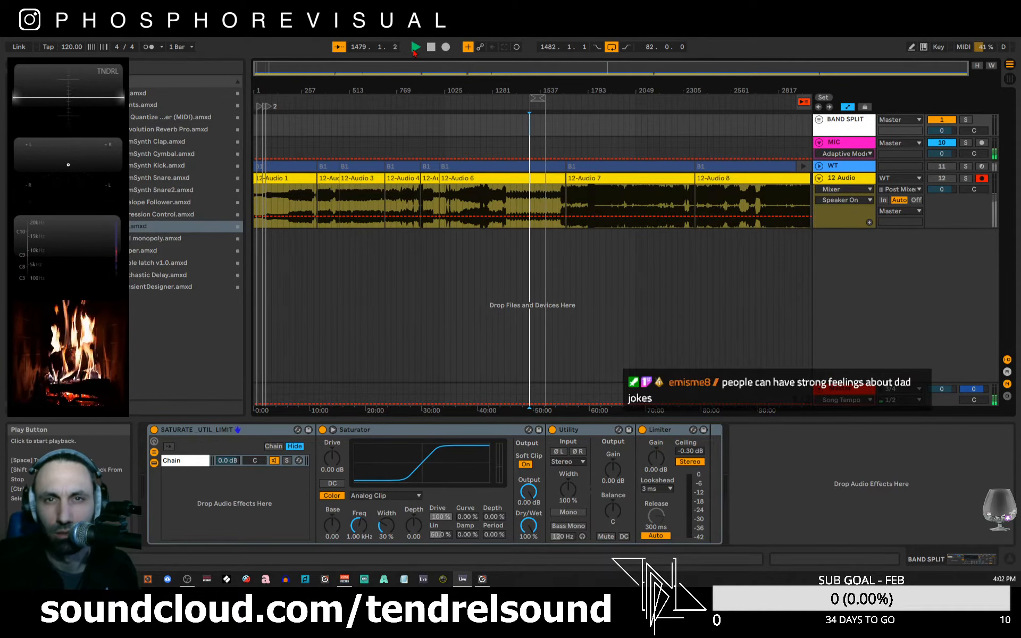
- Activate the 12 Audio track and shorten the loop to three bars starting at bar 1485
left_click_drag(544, 82, 543, 87)
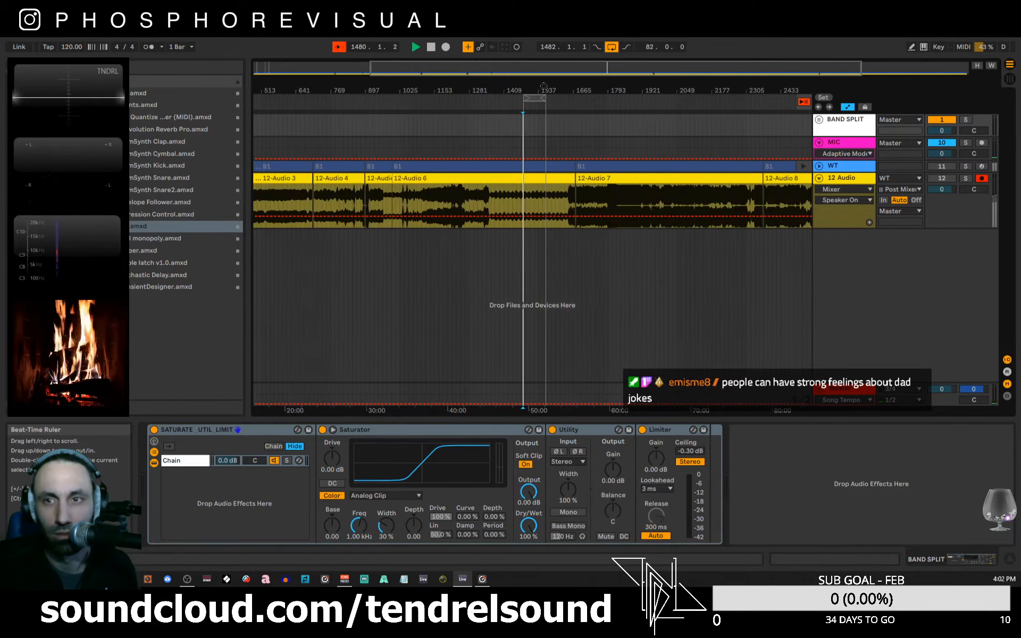
left_click(942, 178)
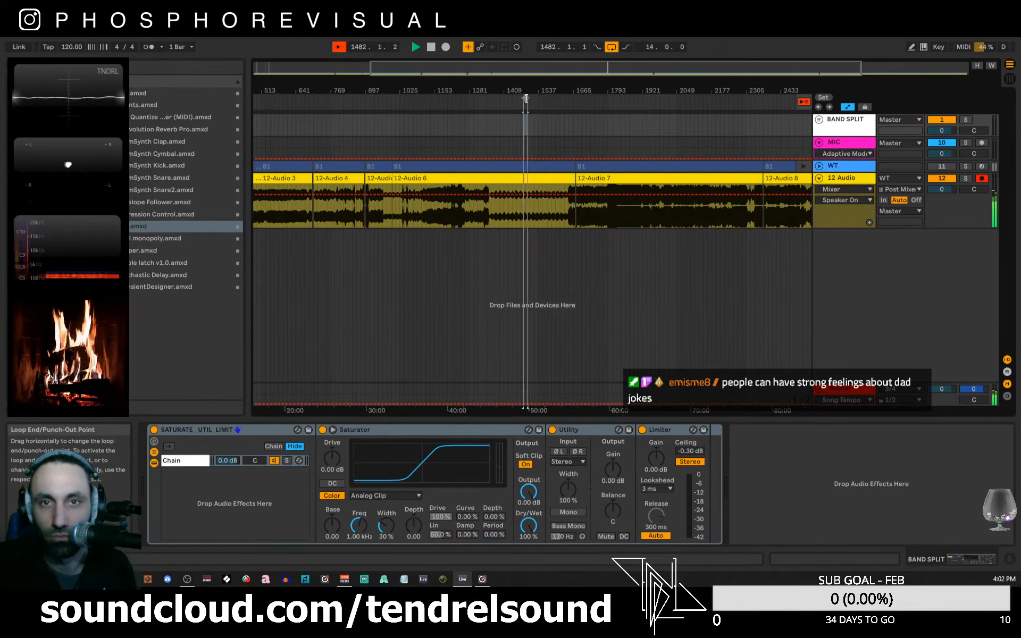
left_click_drag(537, 87, 537, 98)
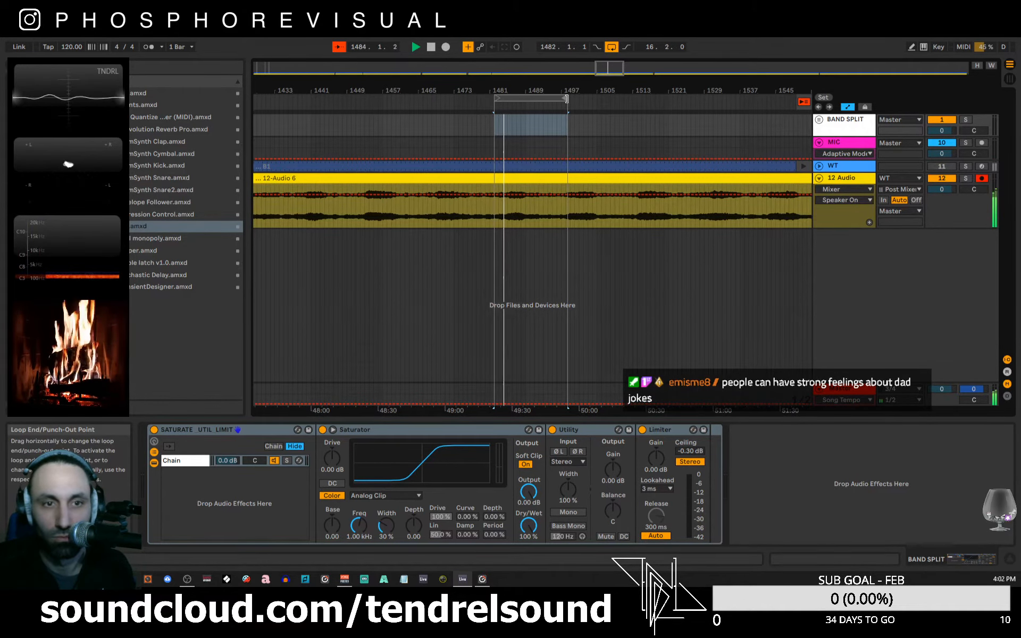
right_click(617, 287)
left_click(739, 500)
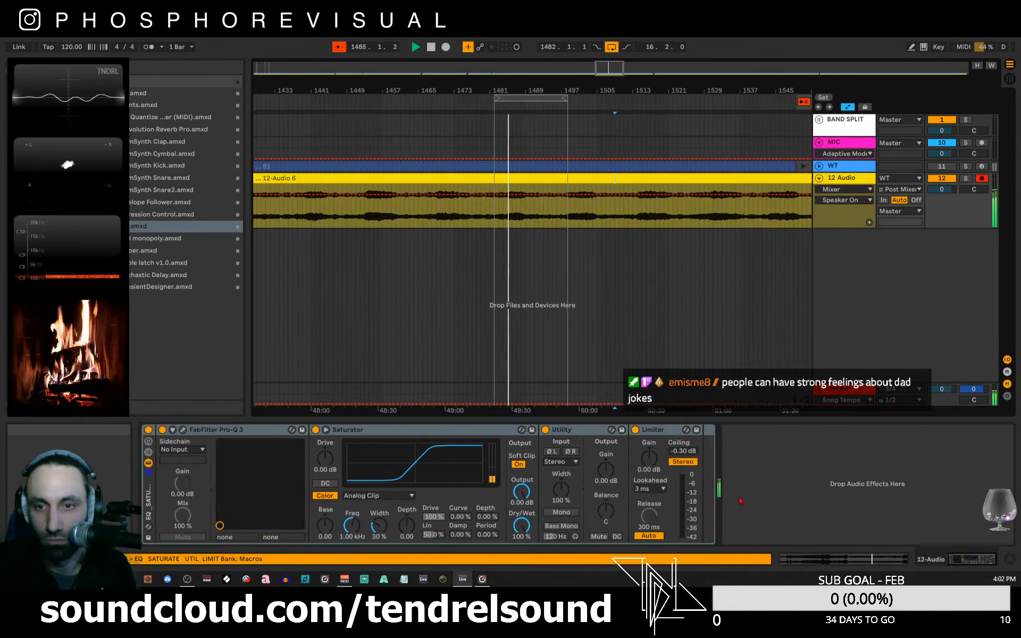
left_click_drag(564, 96, 518, 105)
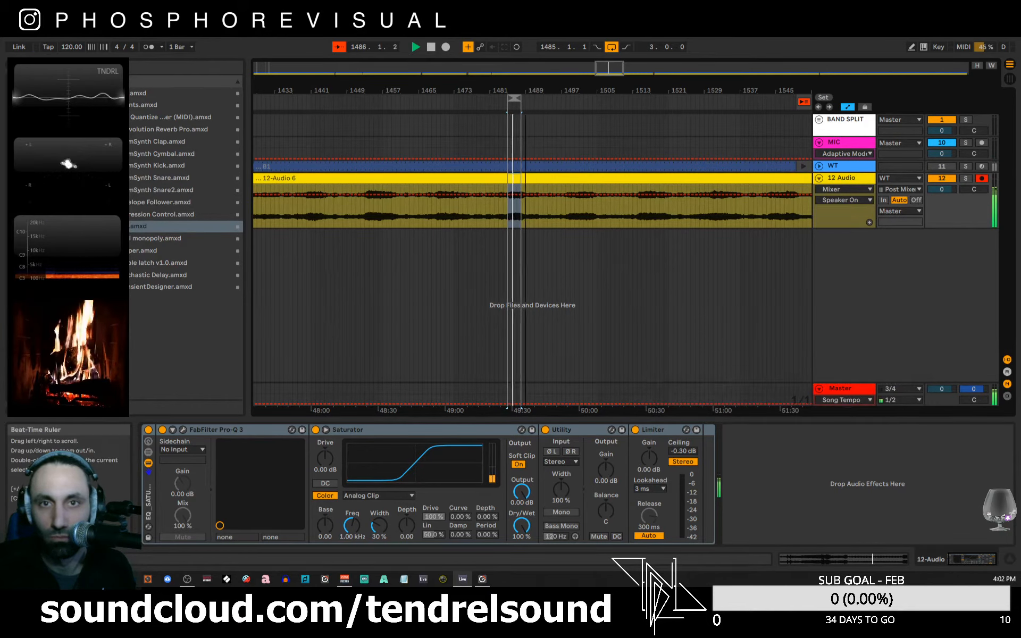
- Move the three-bar loop to bar 1836 in the 12-Audio 7 clip and play it from there
left_click_drag(526, 86, 544, 142)
left_click(544, 143)
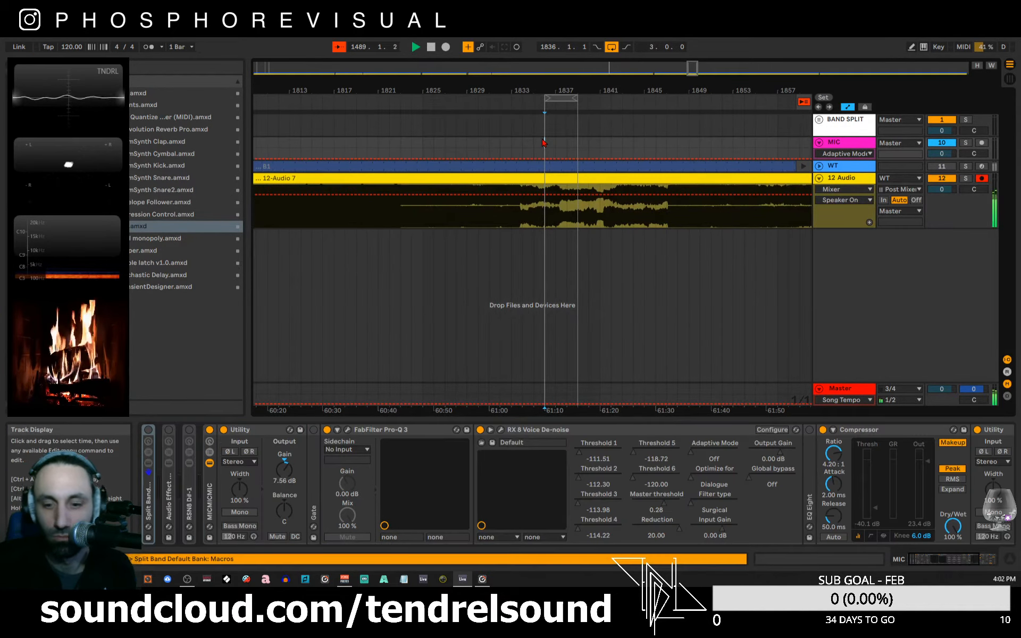
key("space")
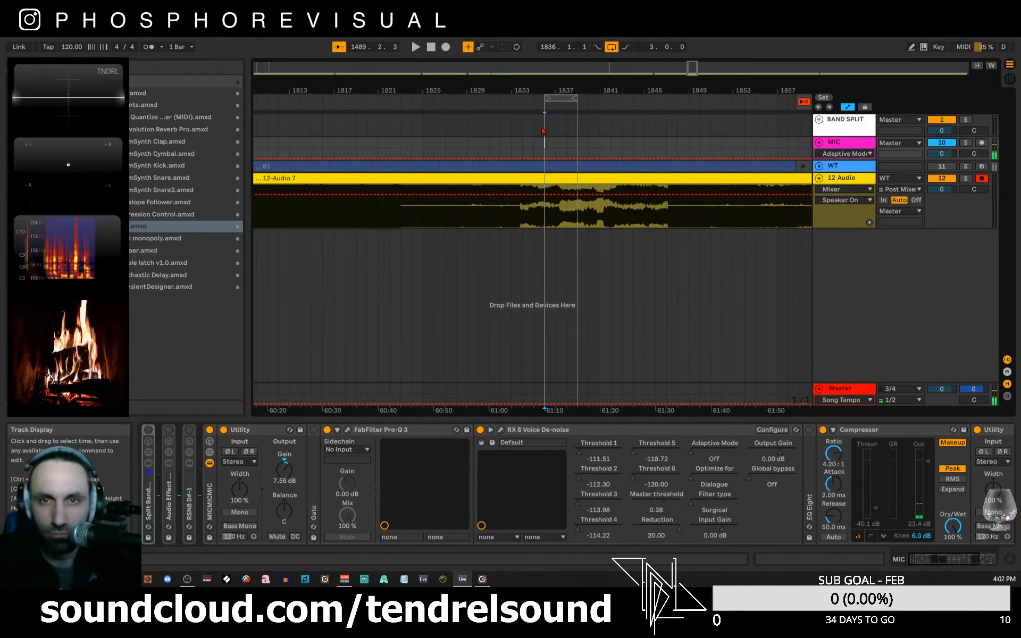
left_click(549, 131)
key("space")
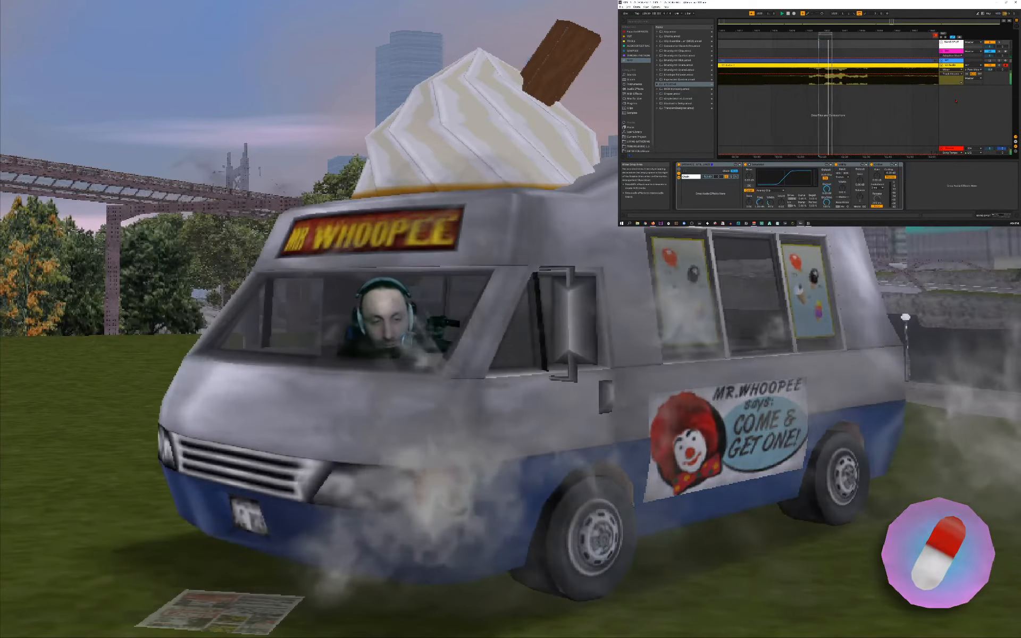
- Insert a new audio track and move it below the 12 Audio track
key("ctrl+t")
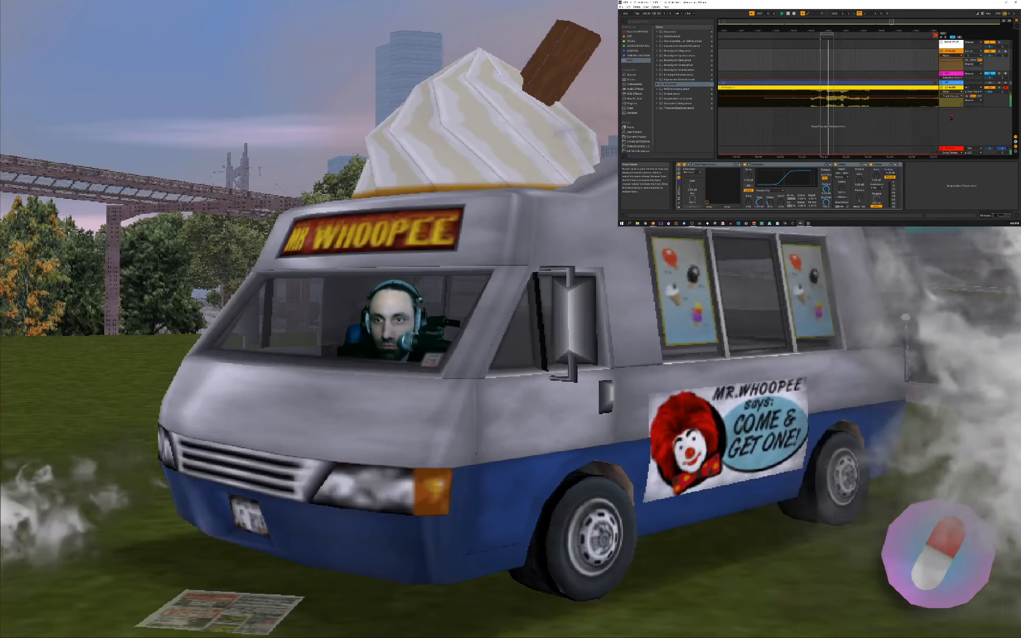
left_click_drag(950, 51, 954, 118)
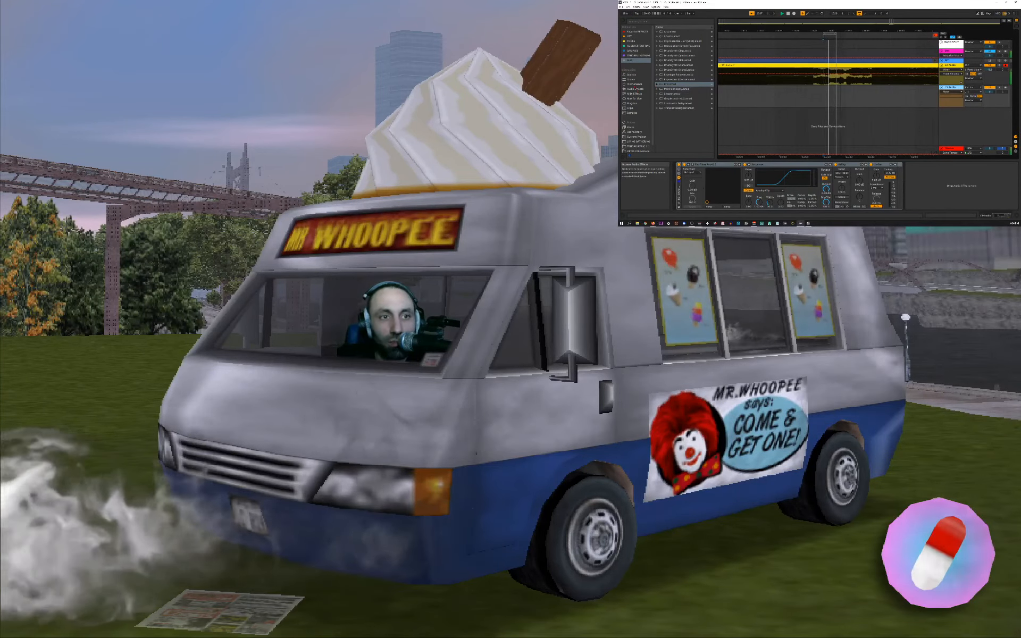
- Browse the sample folders for a loop and place it on the new audio track at the looped section
left_click(634, 84)
left_click(635, 89)
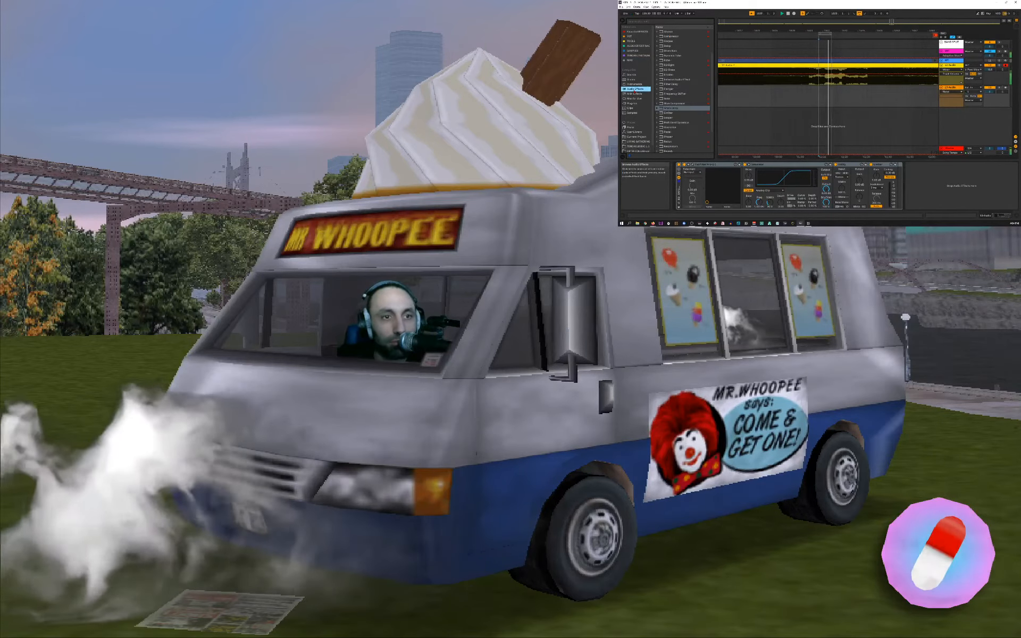
left_click(634, 84)
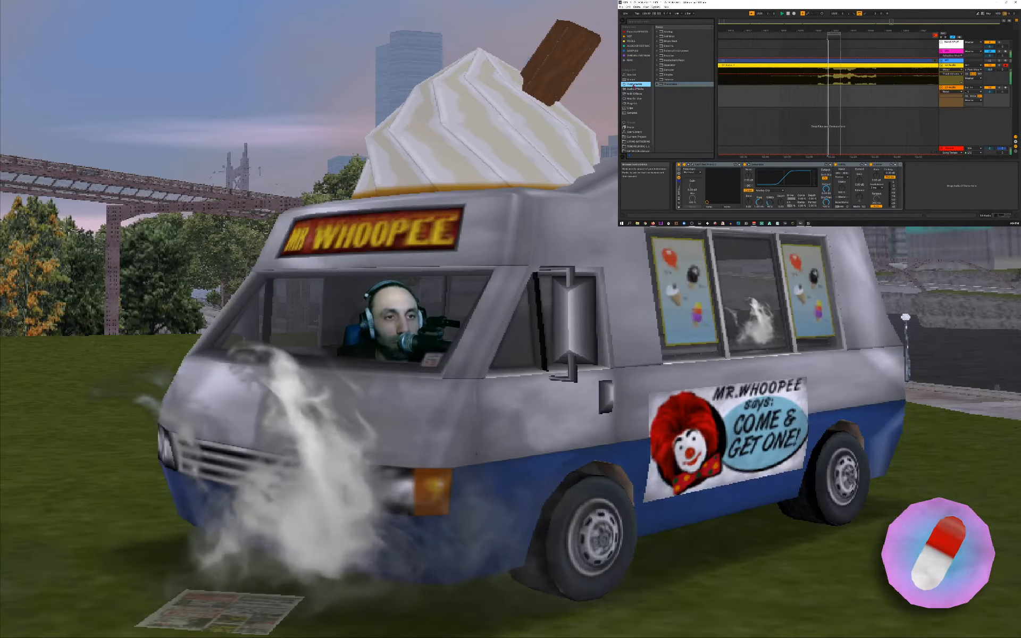
left_click(632, 51)
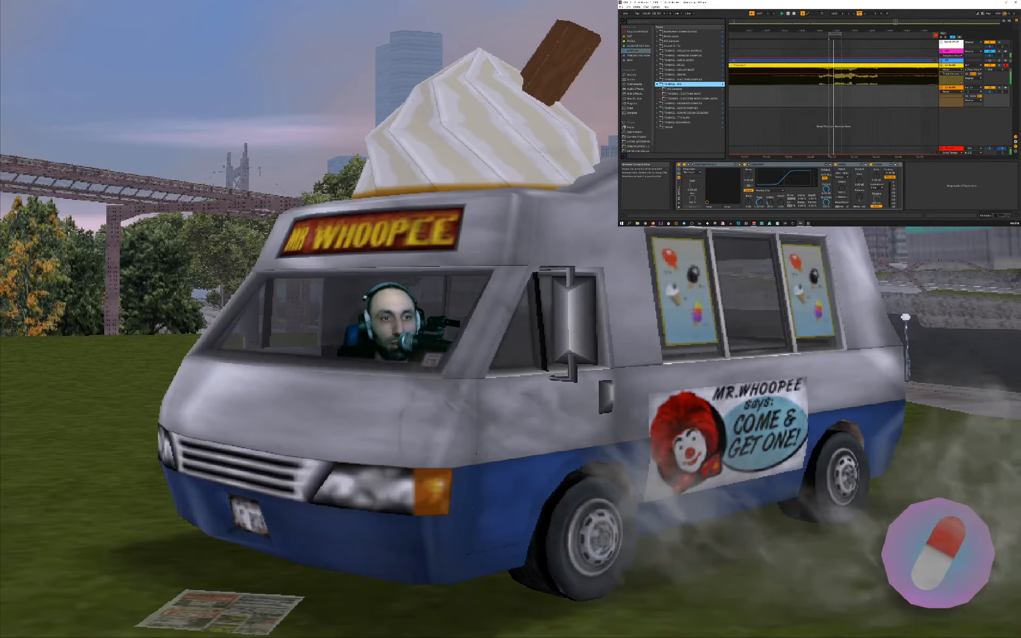
left_click(661, 99)
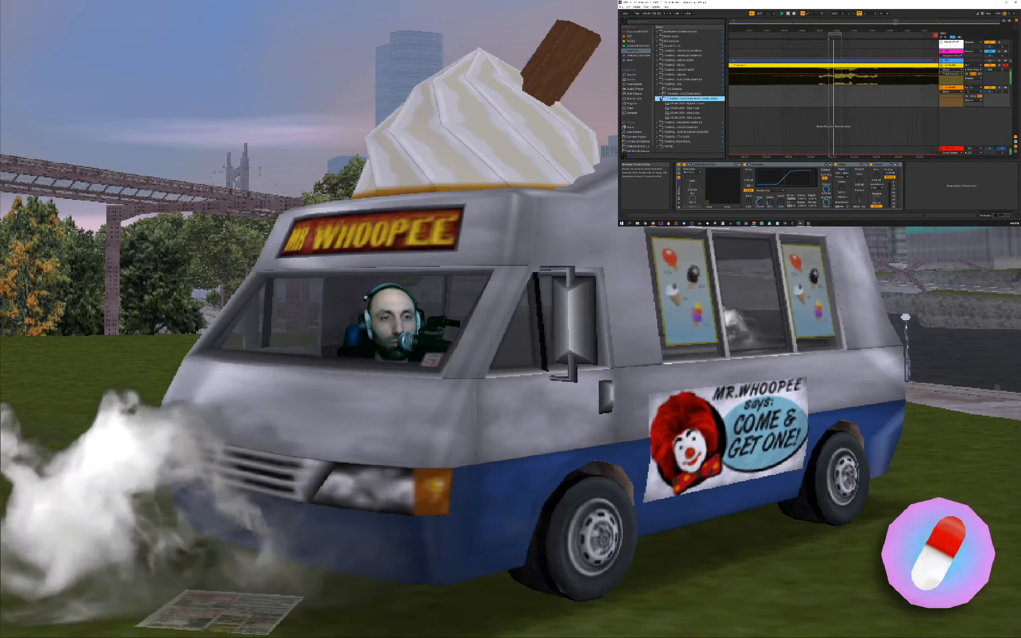
left_click(660, 98)
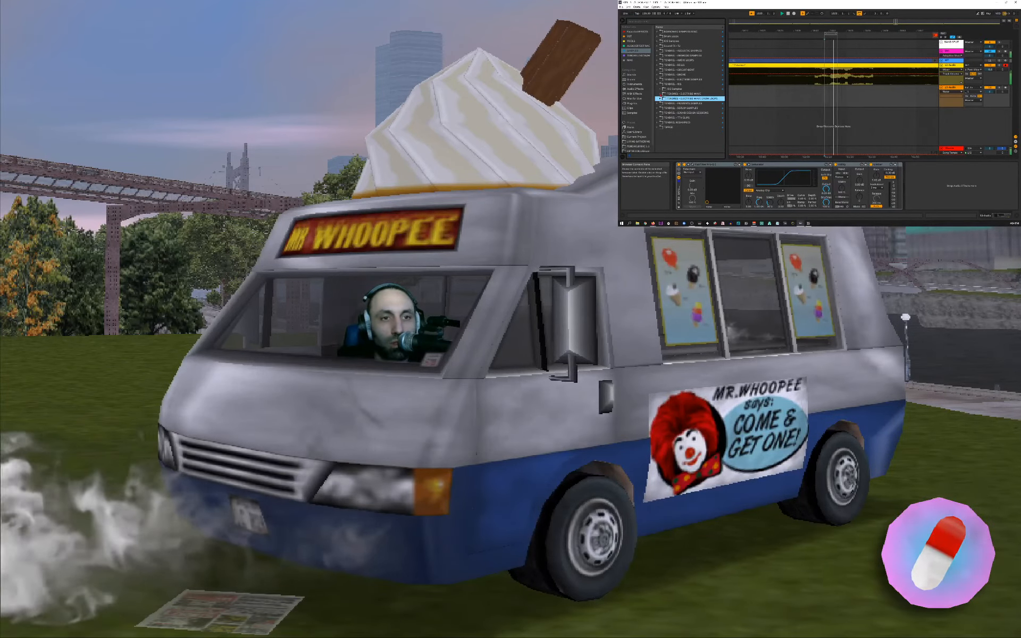
left_click(670, 94)
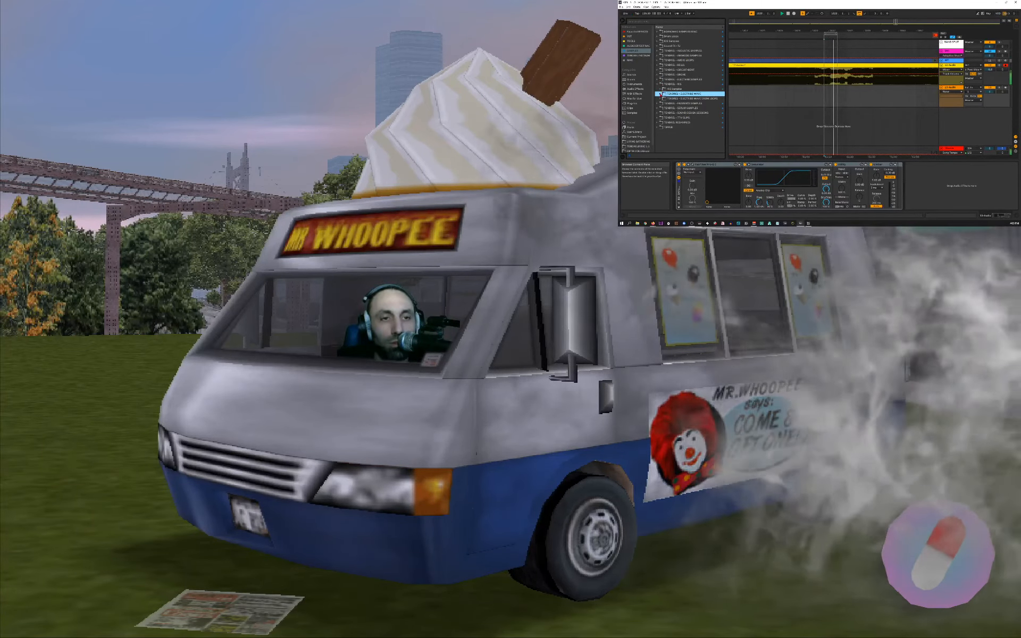
left_click(661, 98)
left_click_drag(671, 117, 834, 101)
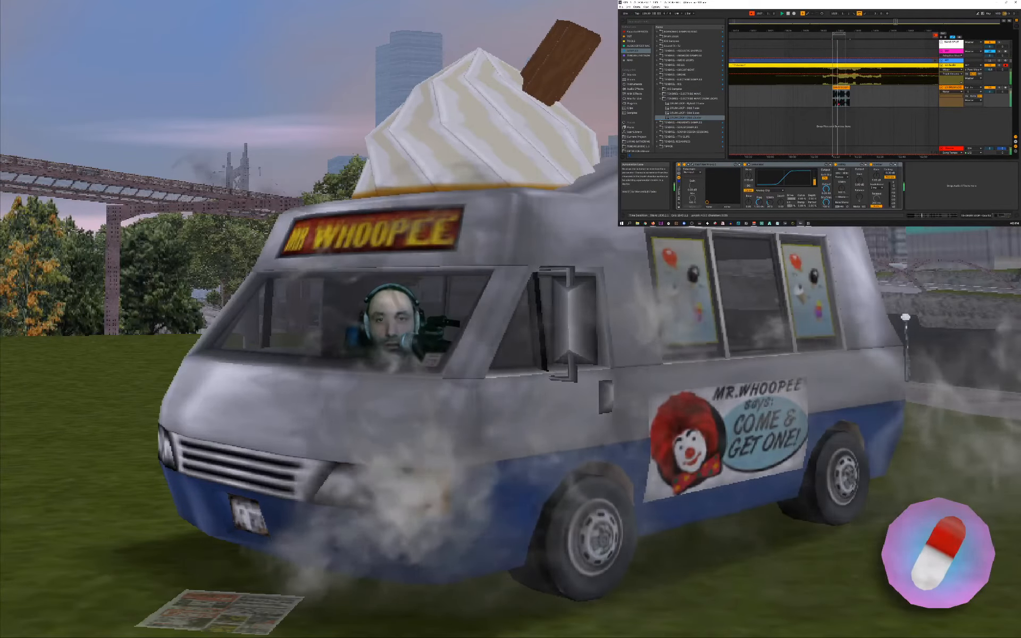
- Add a Gate to the 12 Audio track between FabFilter Pro-Q 3 and Saturator, and enable its sidechain
left_click_drag(841, 30, 840, 24)
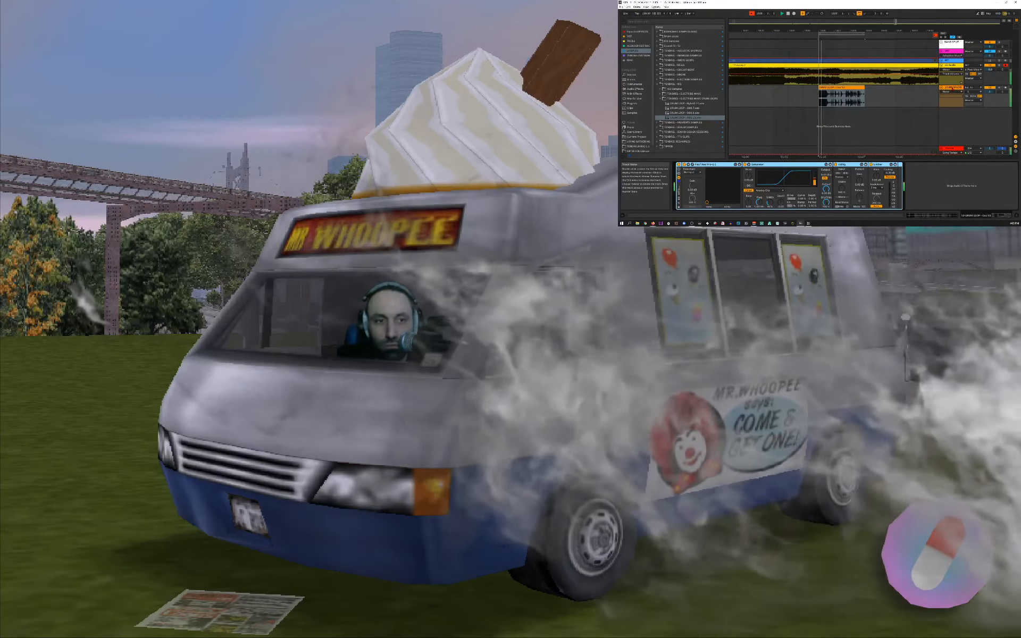
left_click(952, 66)
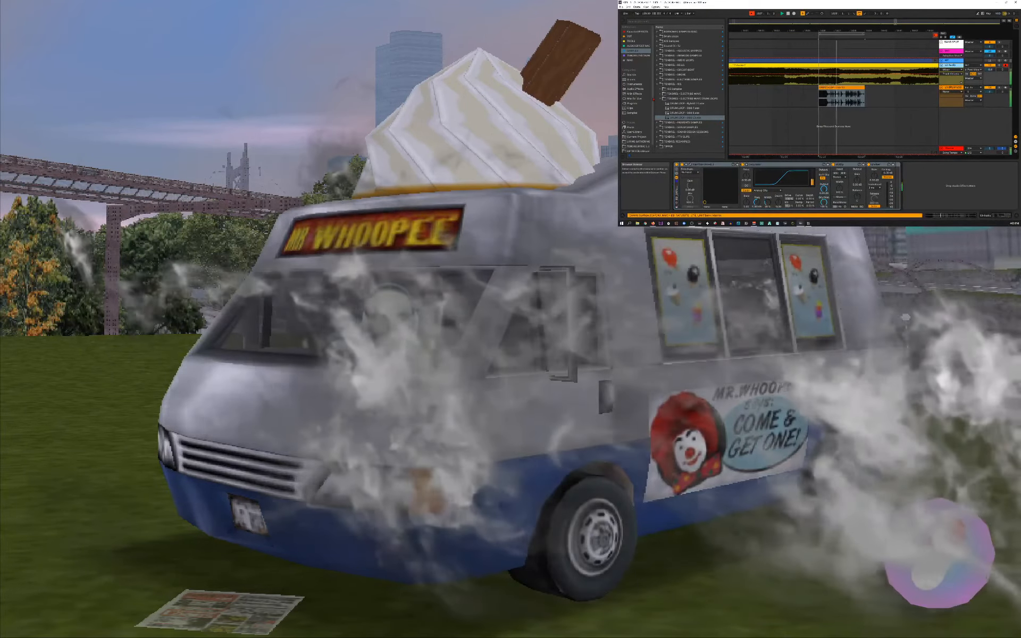
left_click(637, 32)
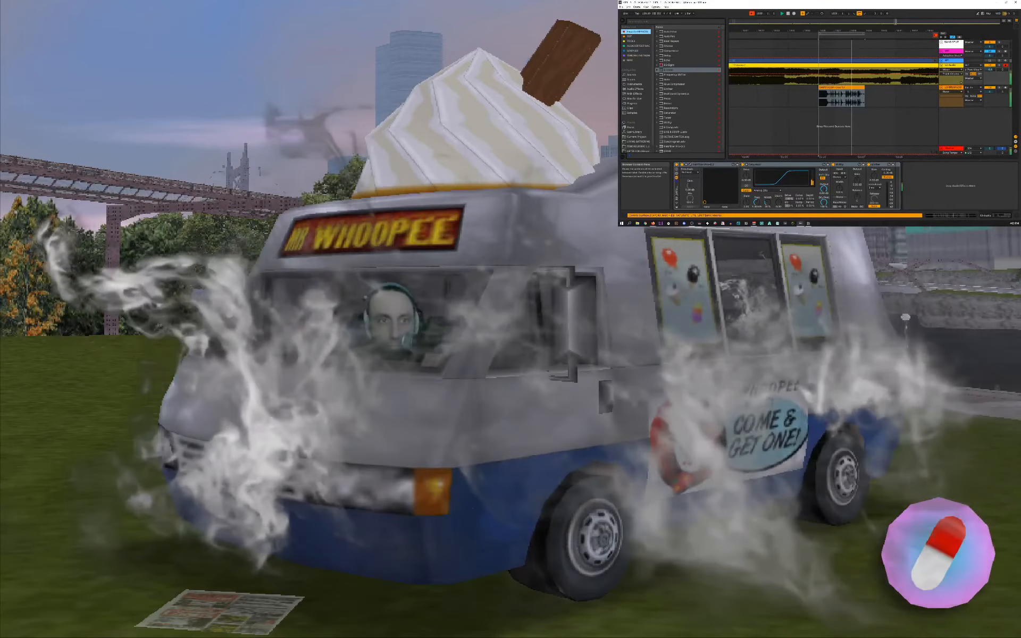
left_click(662, 80)
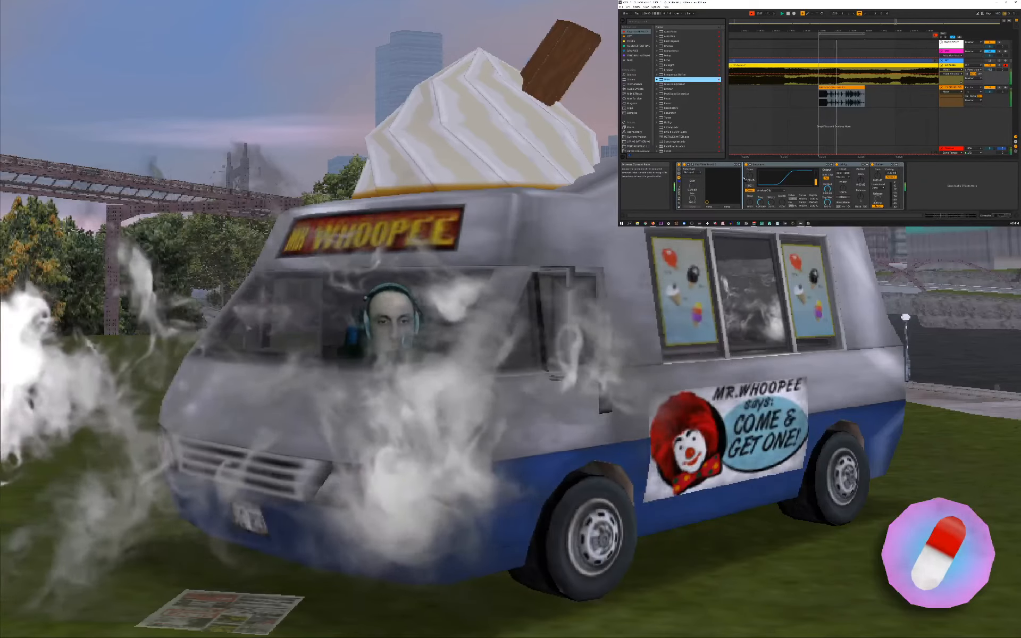
left_click_drag(744, 179, 745, 181)
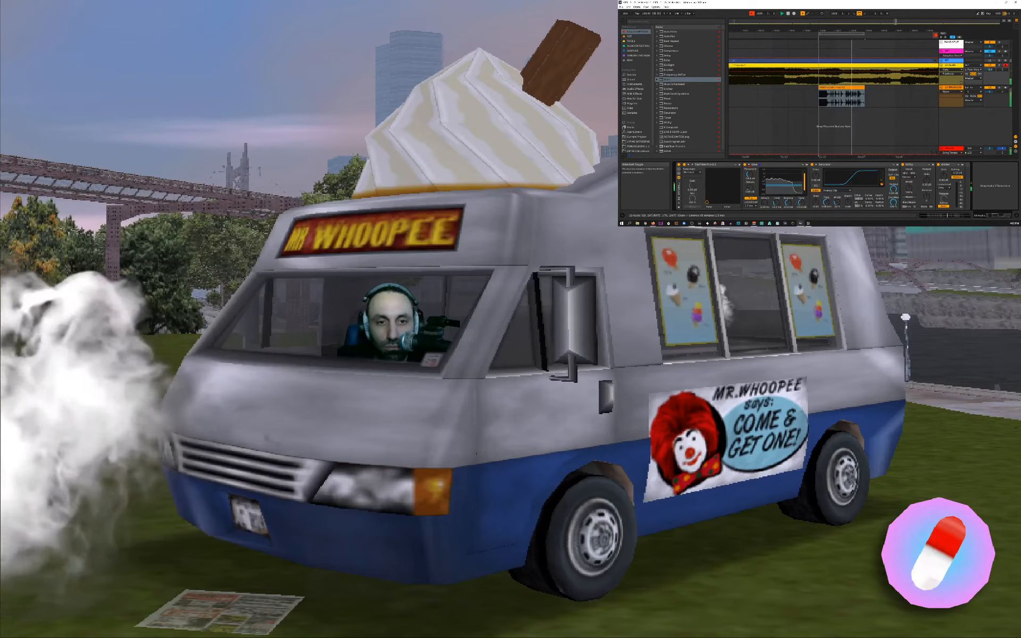
left_click(749, 164)
left_click(751, 170)
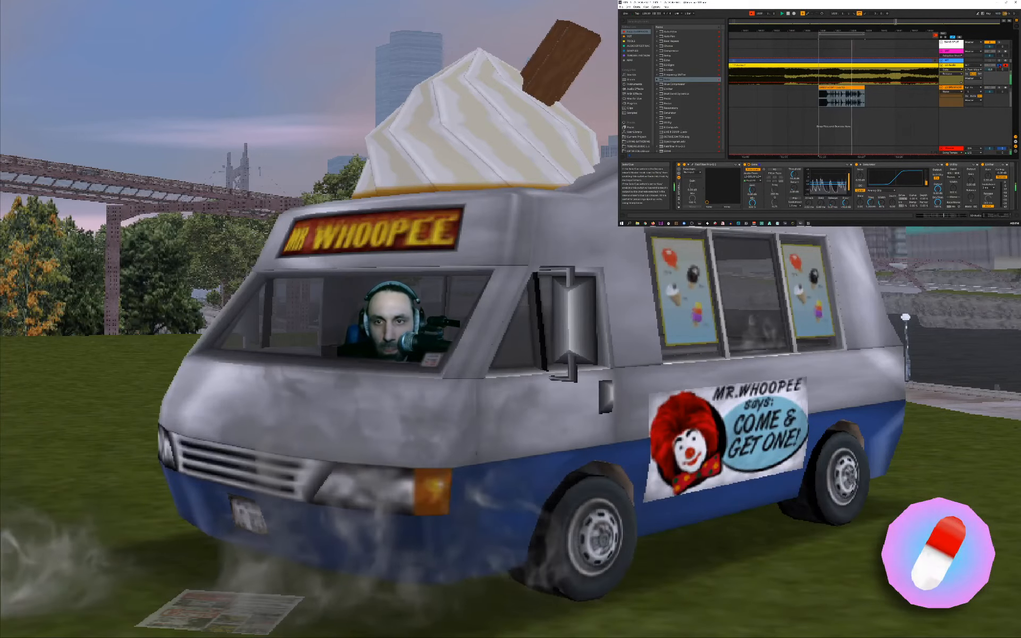
- Insert another audio track below the sample track and record the looped section to it through Resampling
right_click(955, 128)
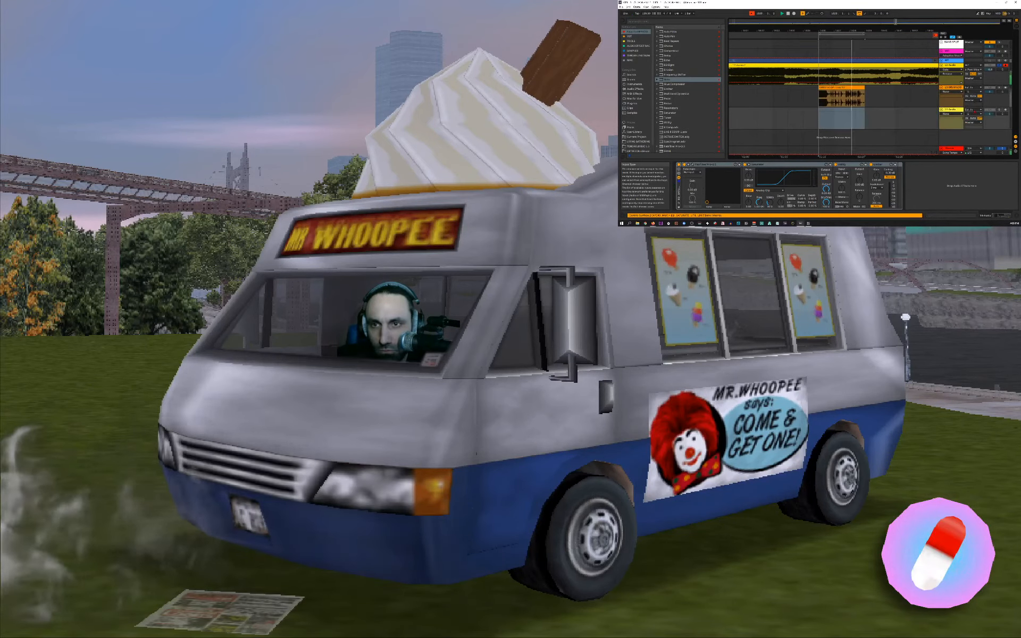
left_click(974, 111)
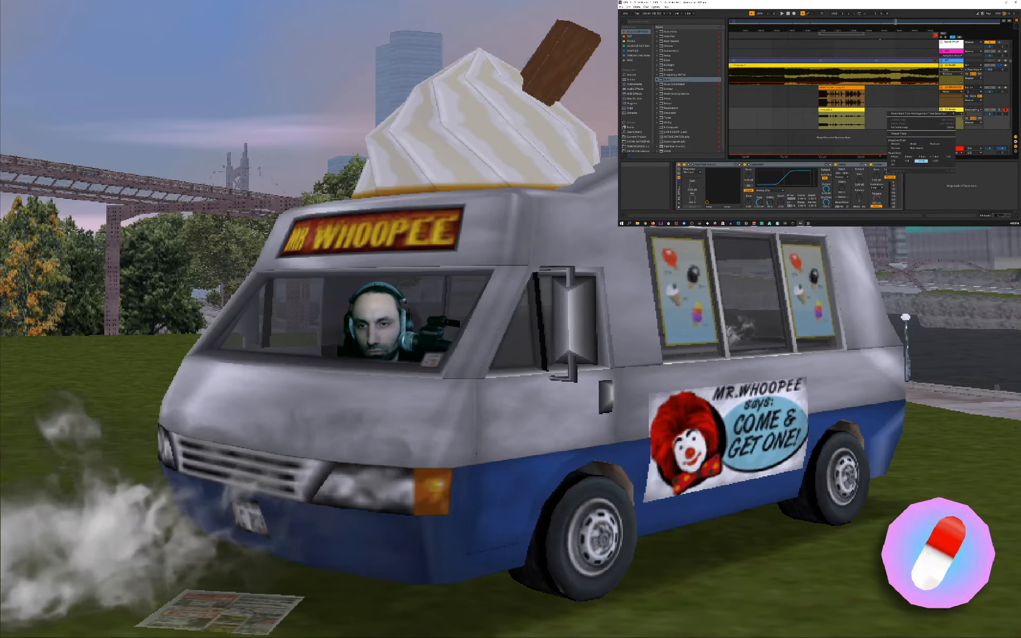
- Nudge the resampled clip slightly later in the arrangement and play the section in a loop
left_click_drag(835, 111, 837, 110)
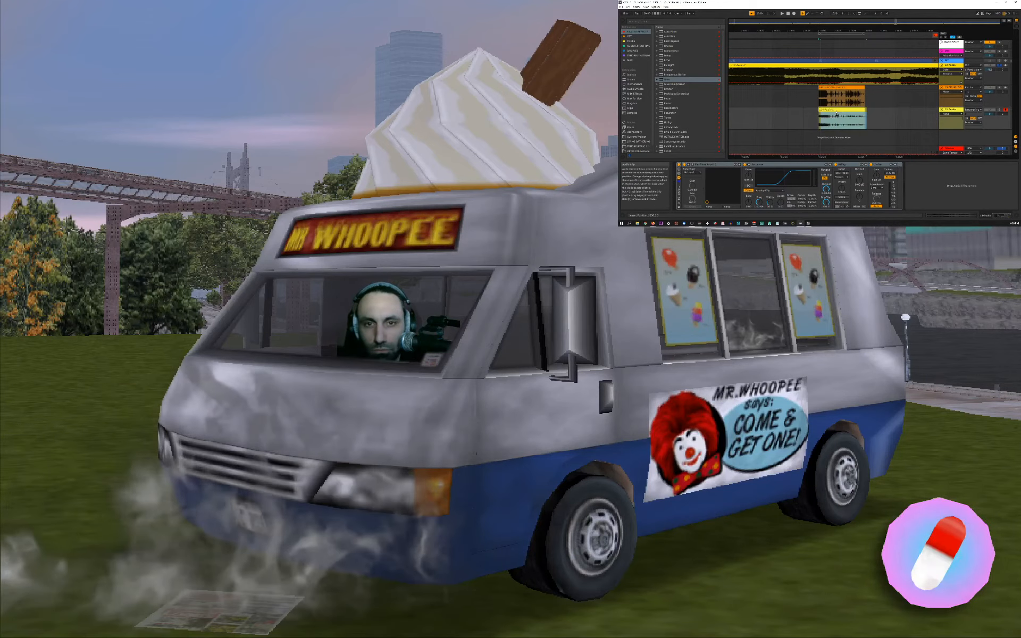
left_click(824, 88)
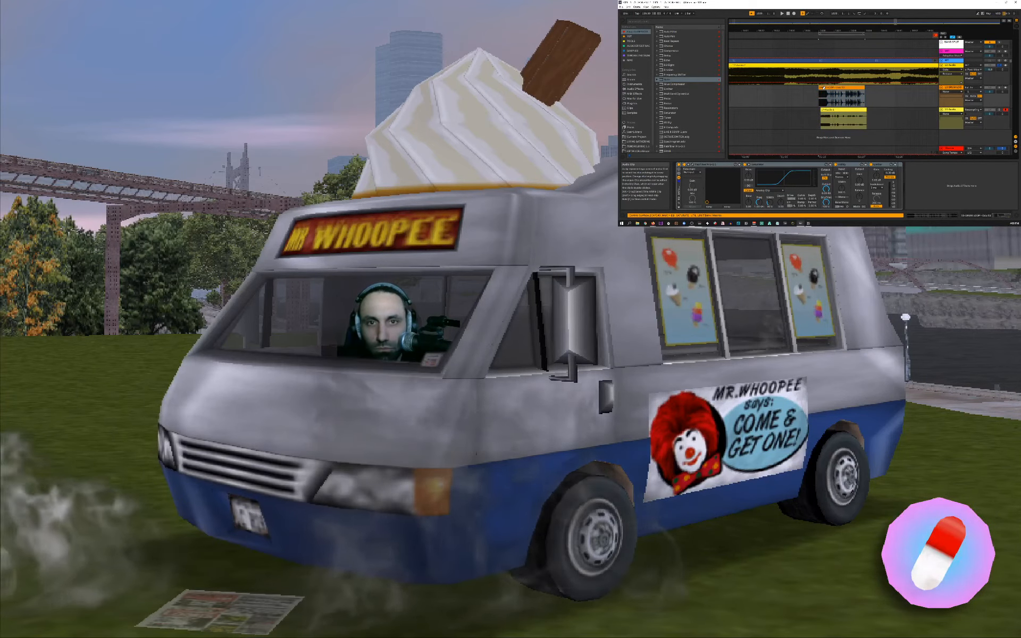
left_click(859, 14)
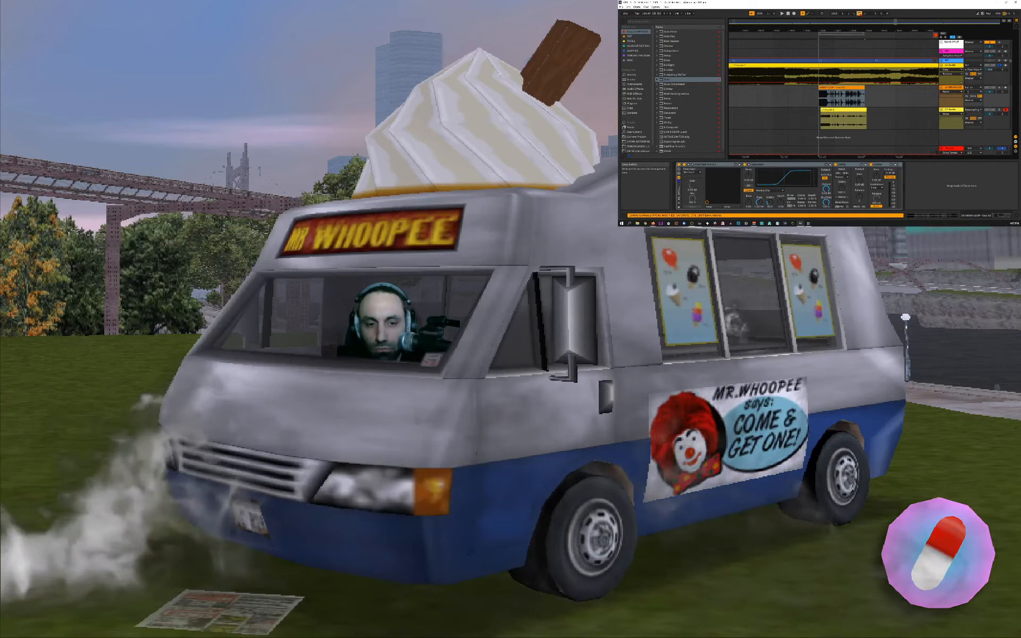
key("space")
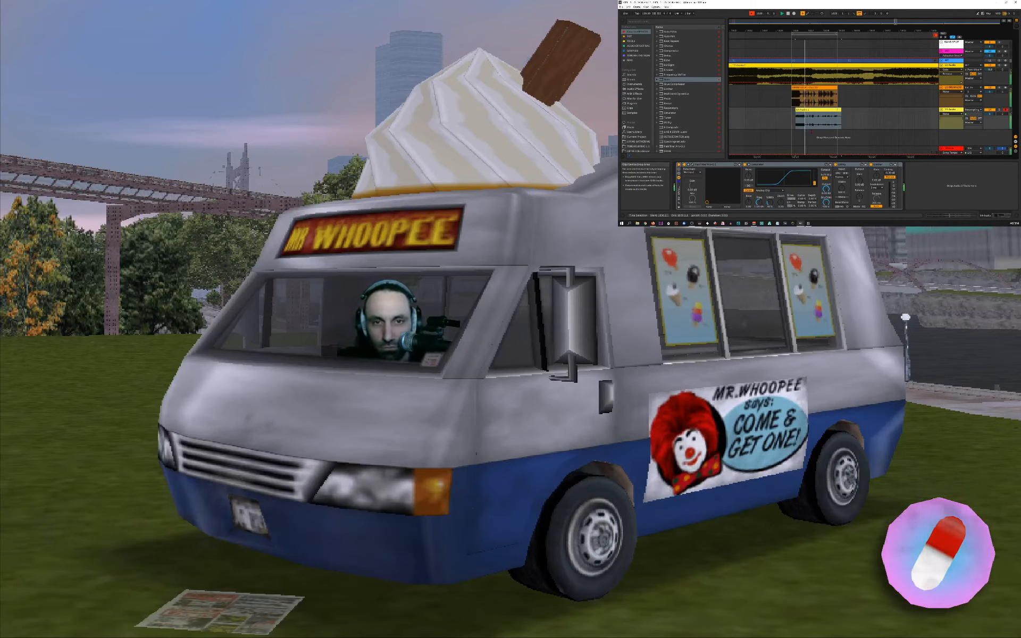
- Shorten the sample loop clip on the sidechain track to its opening portion
left_click(821, 88)
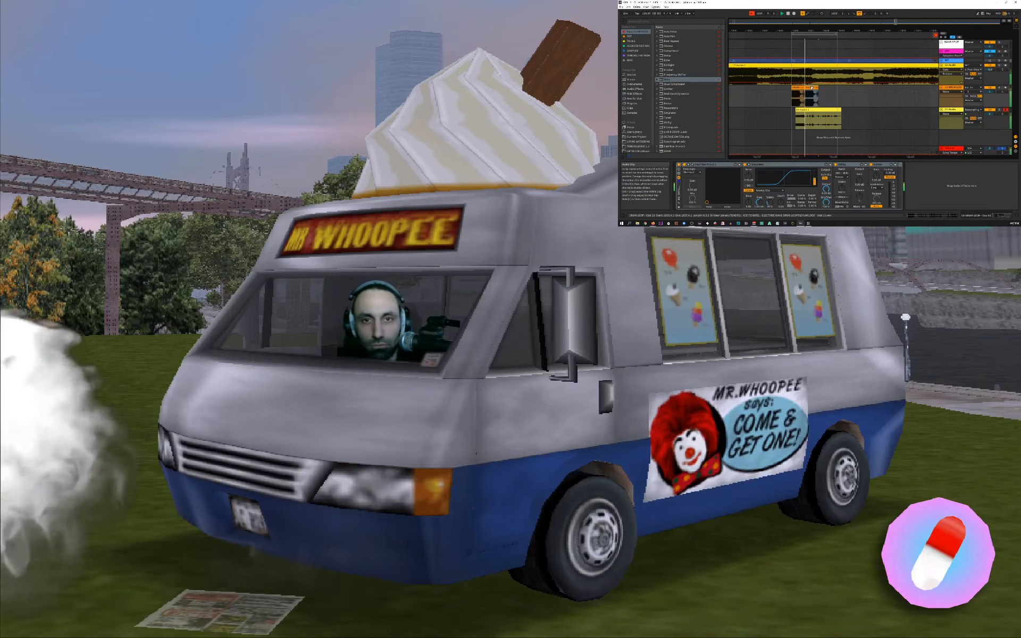
key("ctrl+z")
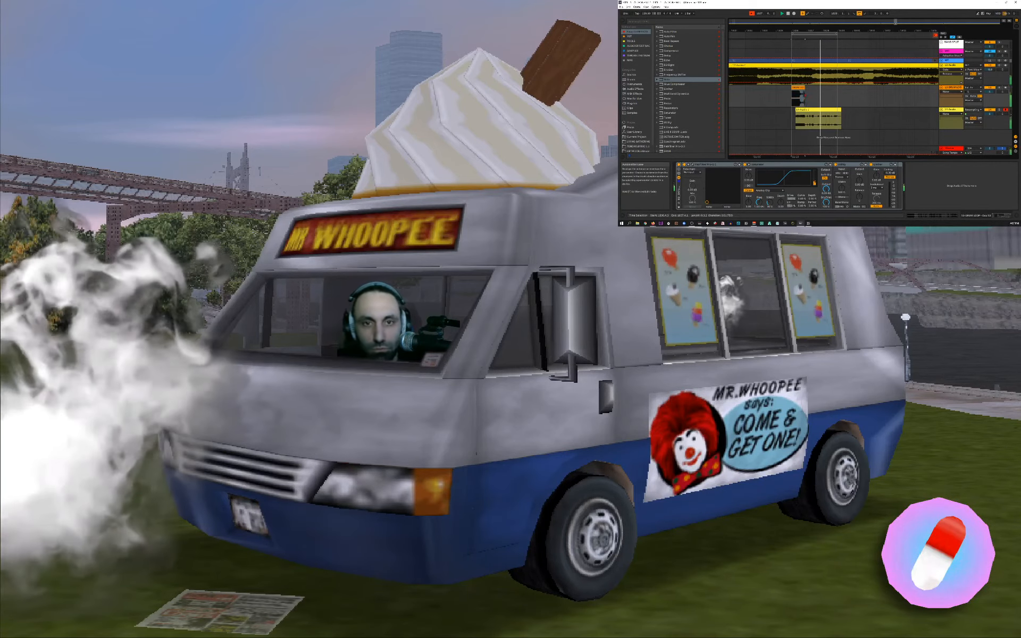
left_click_drag(804, 88, 806, 88)
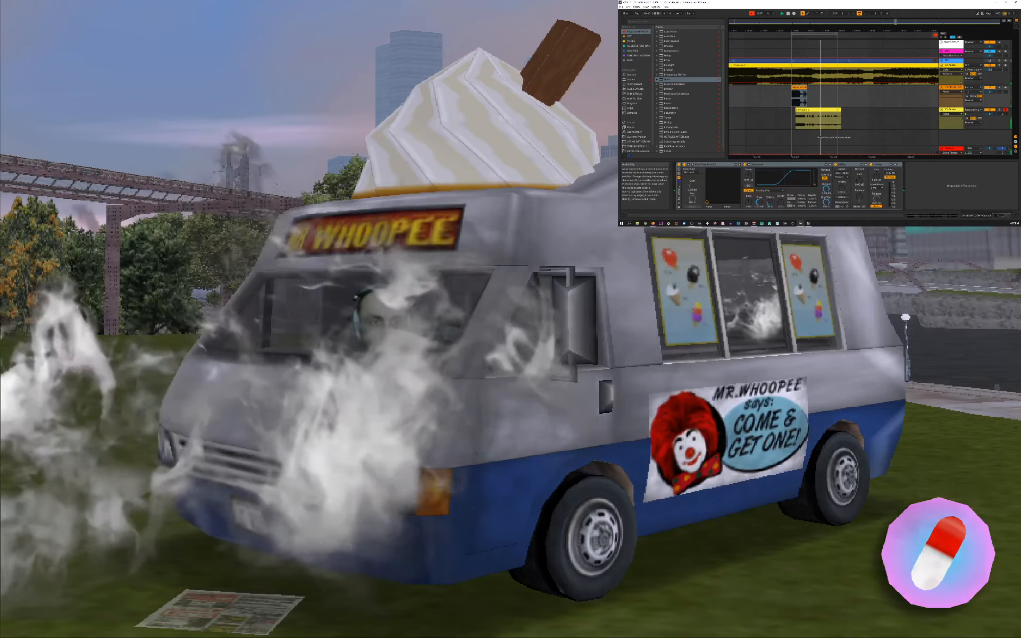
- Add two more drum loops from the sample folder to the sidechain track as short fragments after the shortened clip
left_click(633, 51)
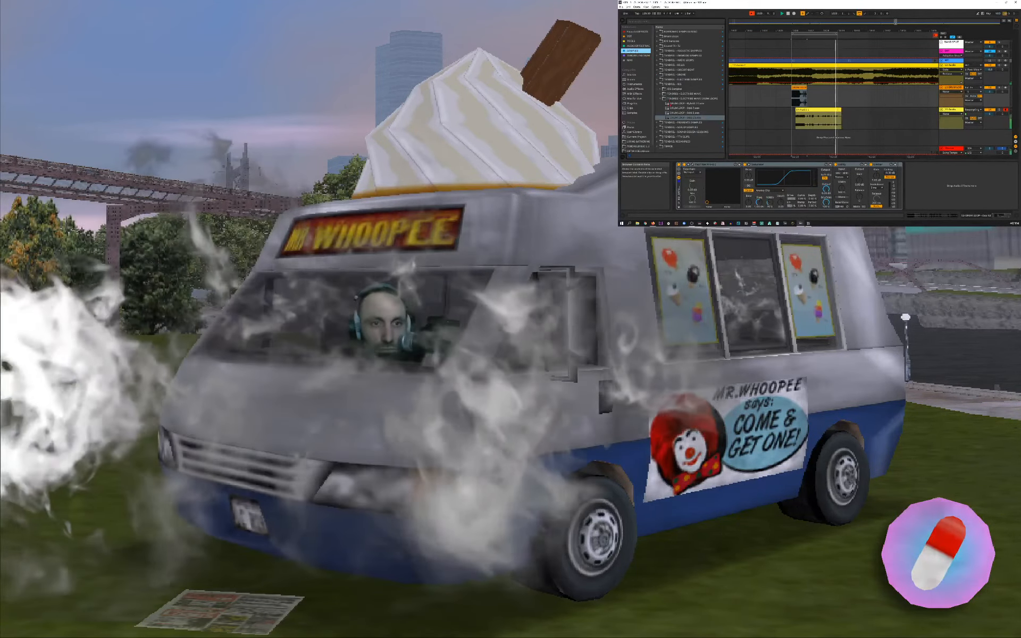
left_click_drag(682, 113, 808, 100)
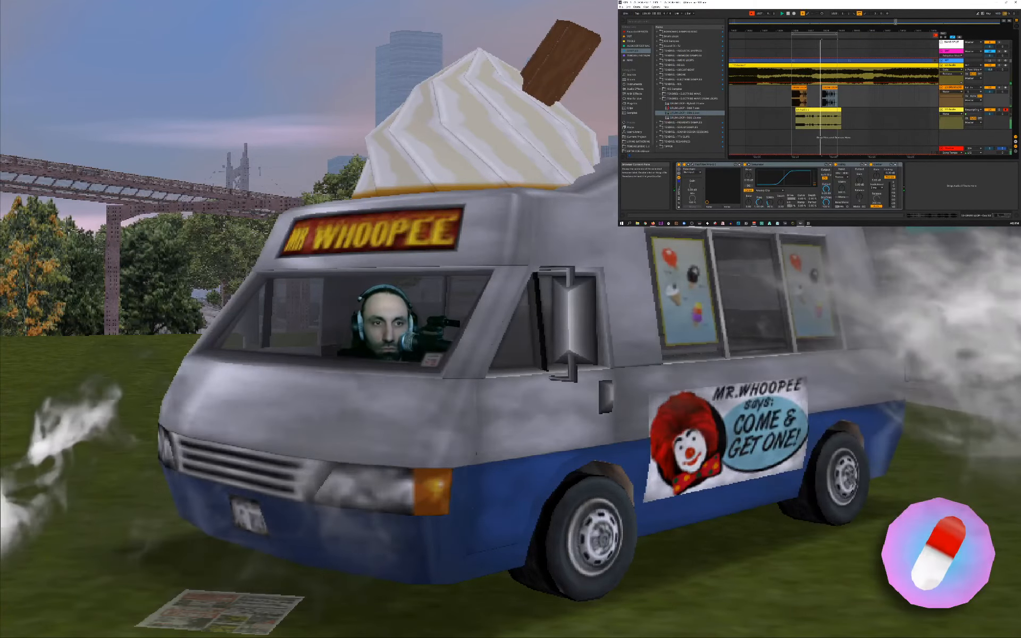
left_click(670, 108)
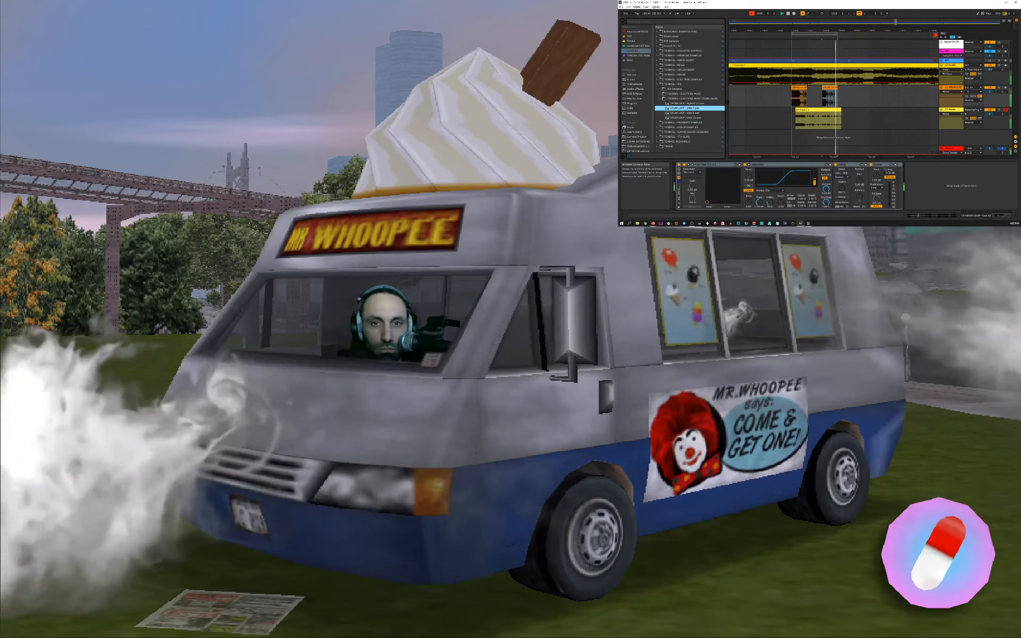
left_click_drag(726, 102, 861, 98)
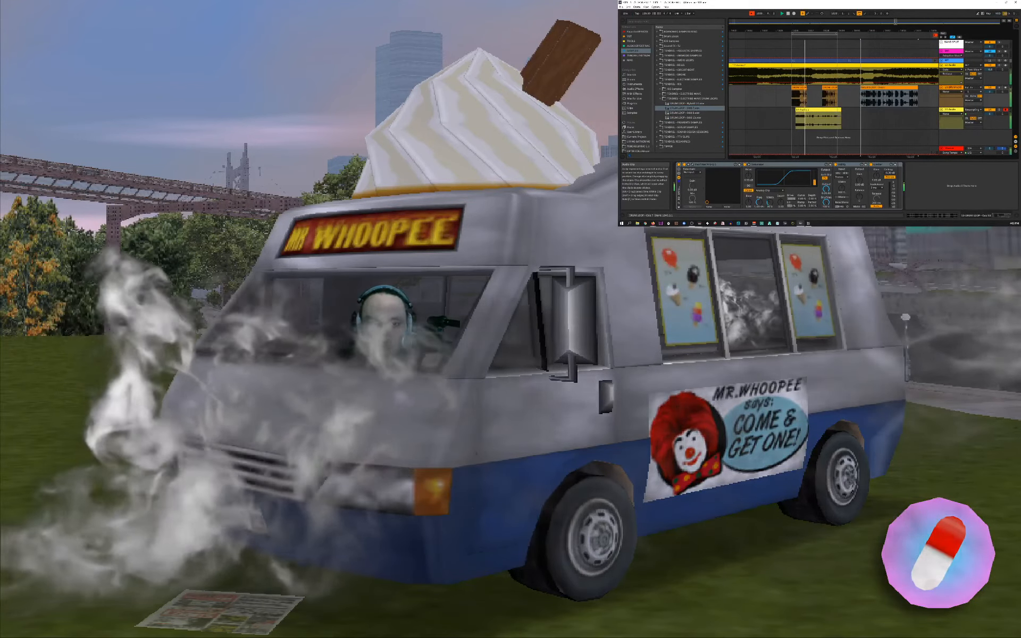
left_click_drag(917, 87, 809, 92)
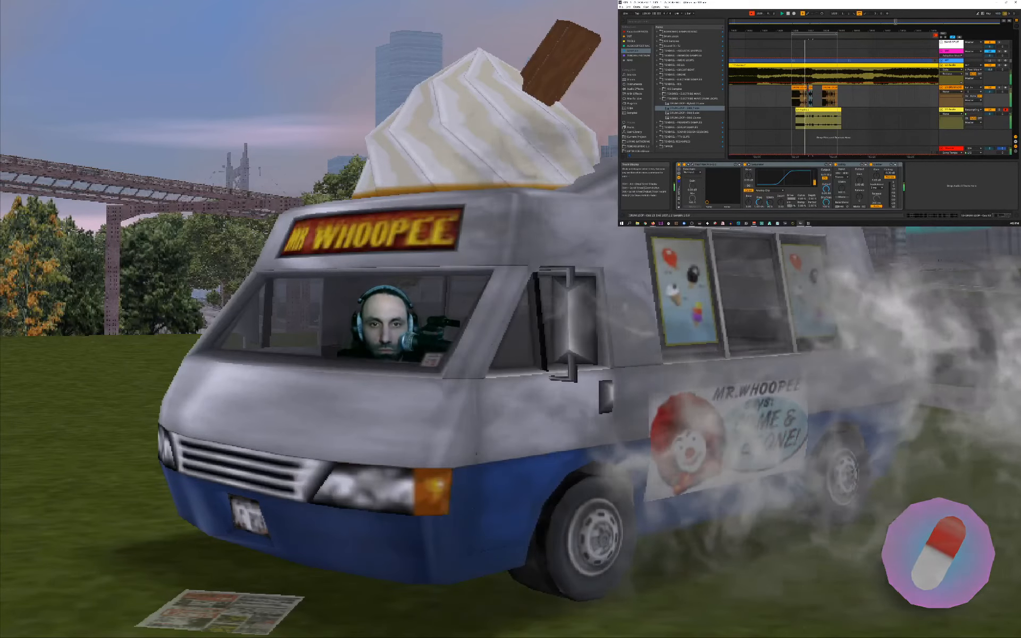
- Duplicate the short drum fragment to fill the gaps between the sidechain track's clips within the looped section
left_click(804, 99)
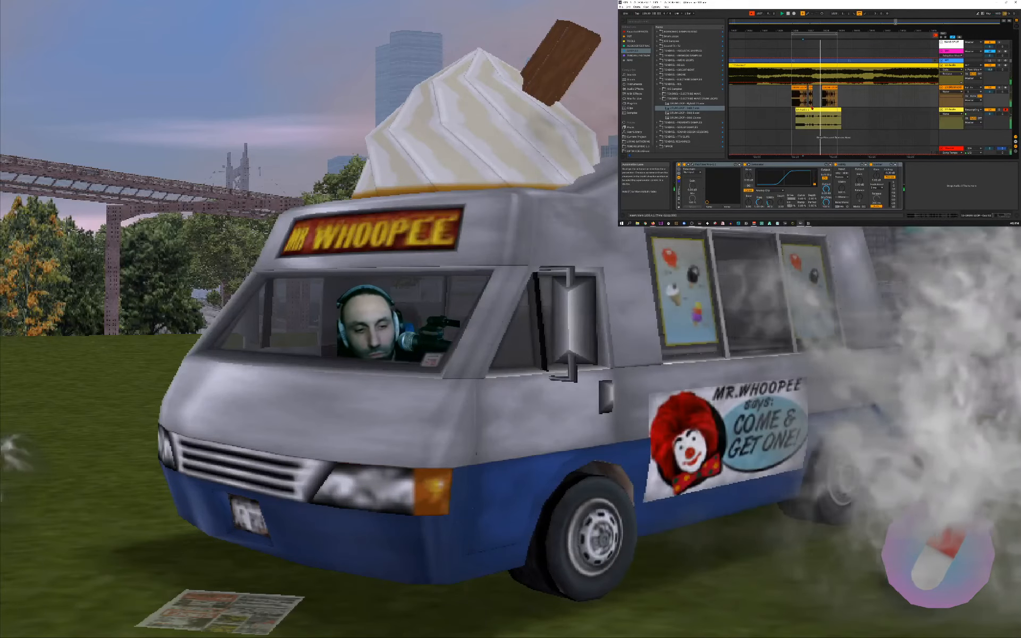
left_click(805, 88)
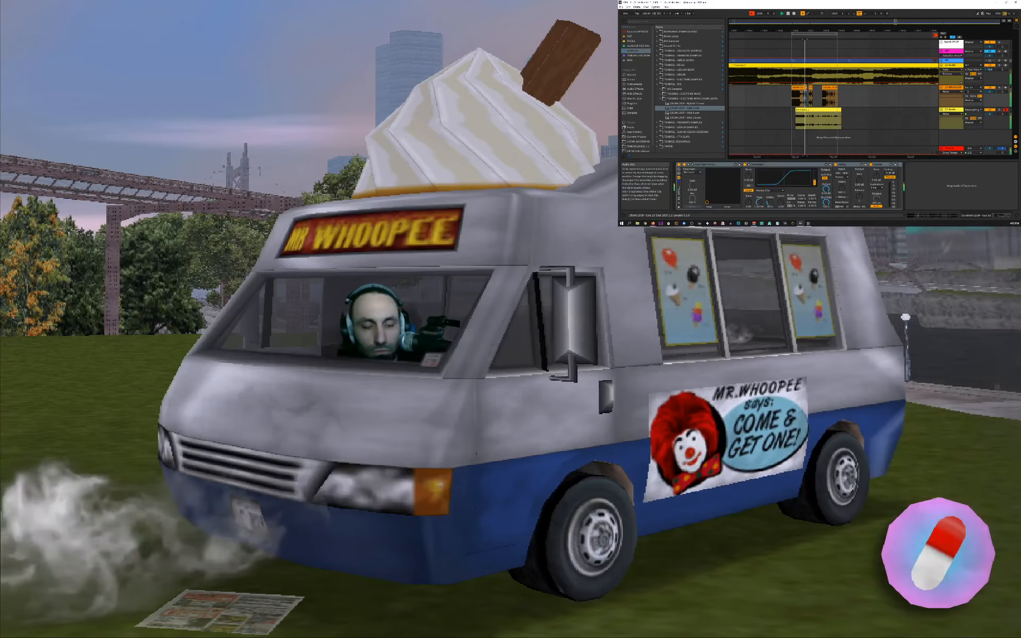
left_click_drag(806, 89, 812, 89)
key("ctrl+d")
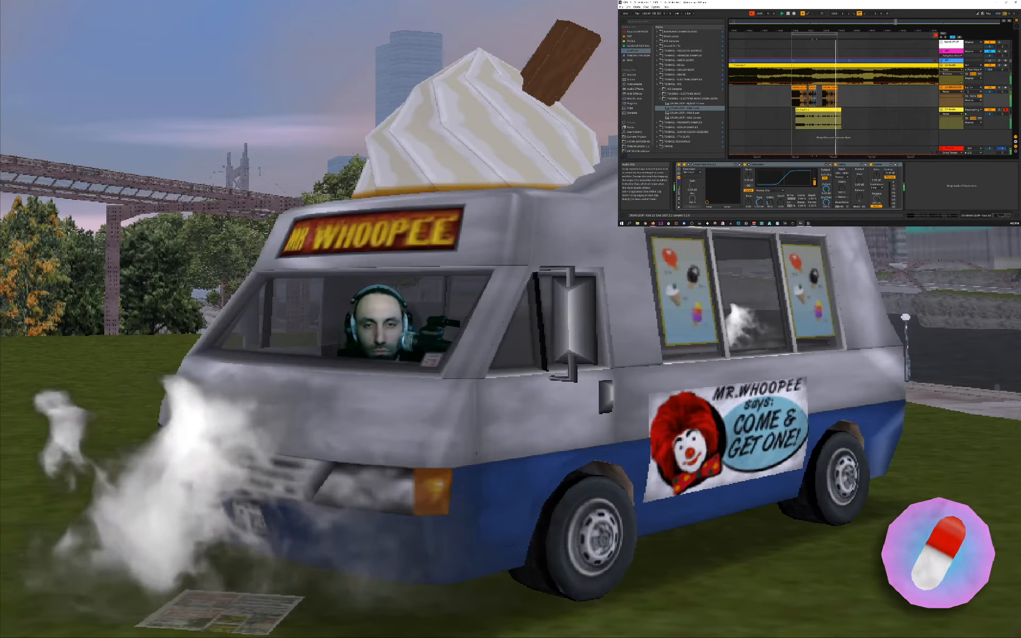
key("ctrl+d")
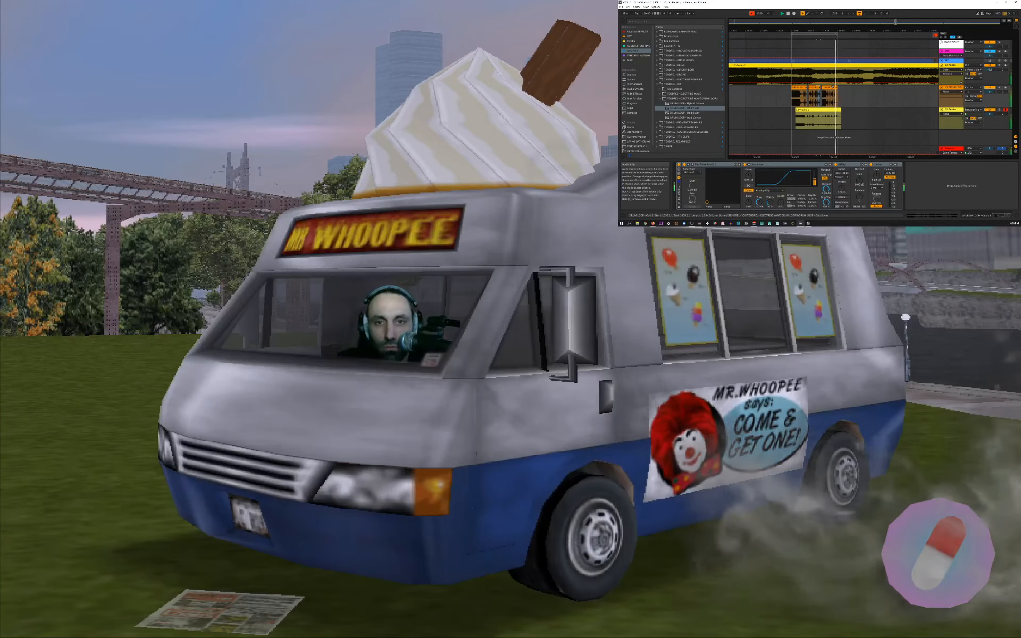
- Open the clip settings of the last drum fragment on the sidechain track
double_click(833, 87)
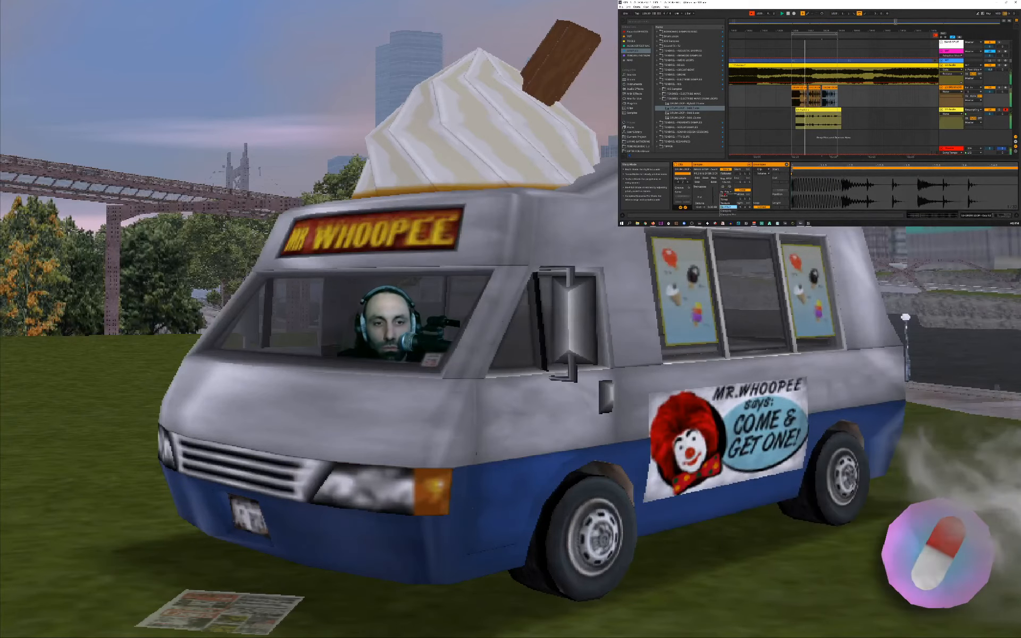